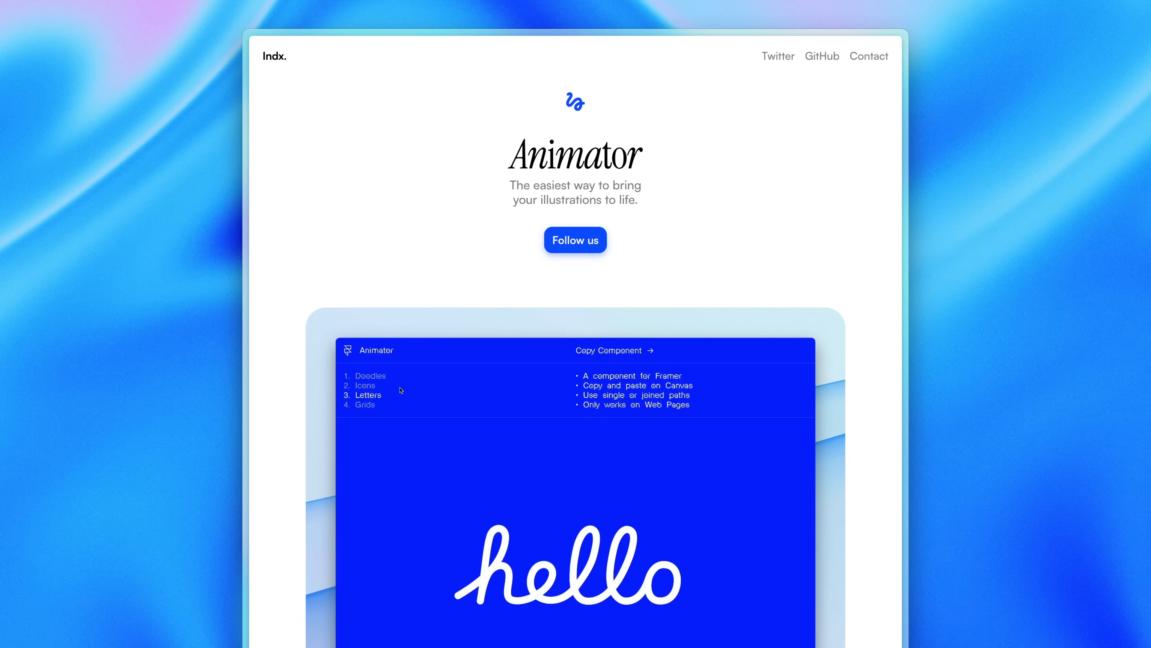
Switch the finished Animator demo animation to its Grids view
{"action": "left_click", "coordinate": [374, 404]}
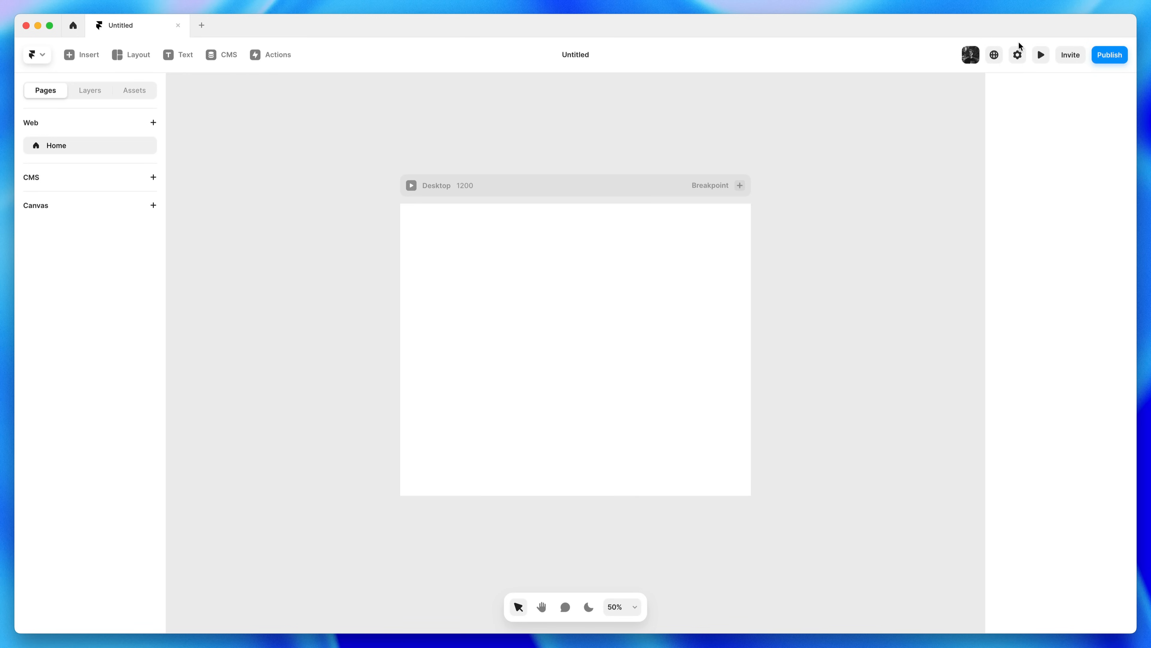
{"action": "left_click", "coordinate": [40, 55]}
{"action": "mouse_move", "coordinate": [78, 370]}
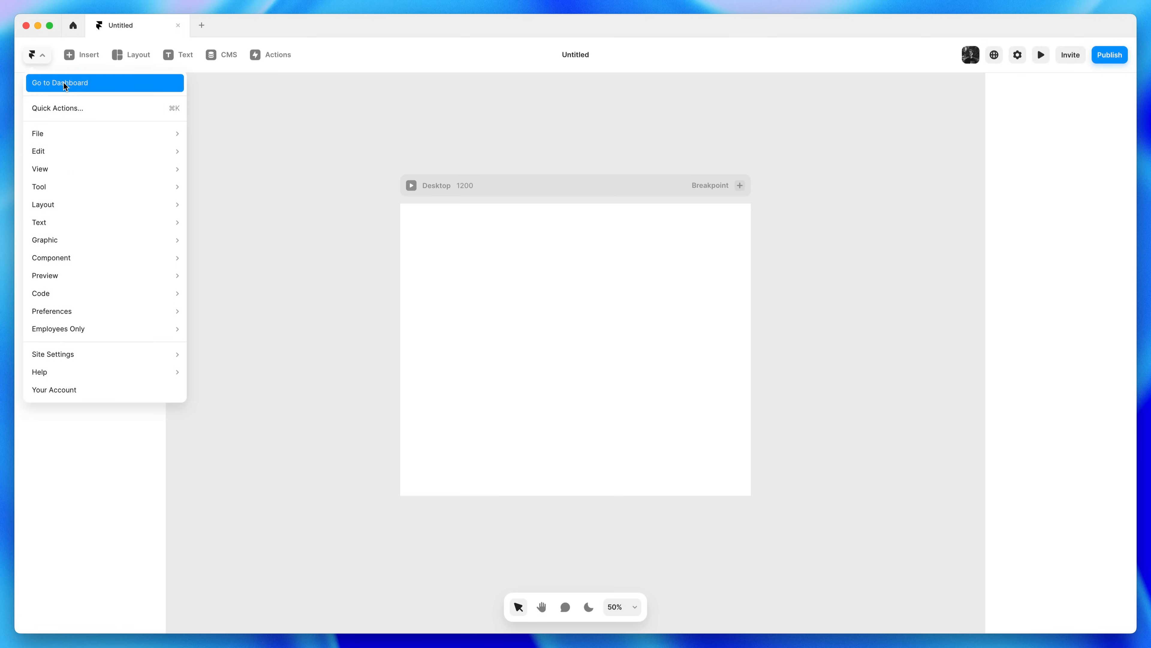
{"action": "left_click", "coordinate": [270, 104]}
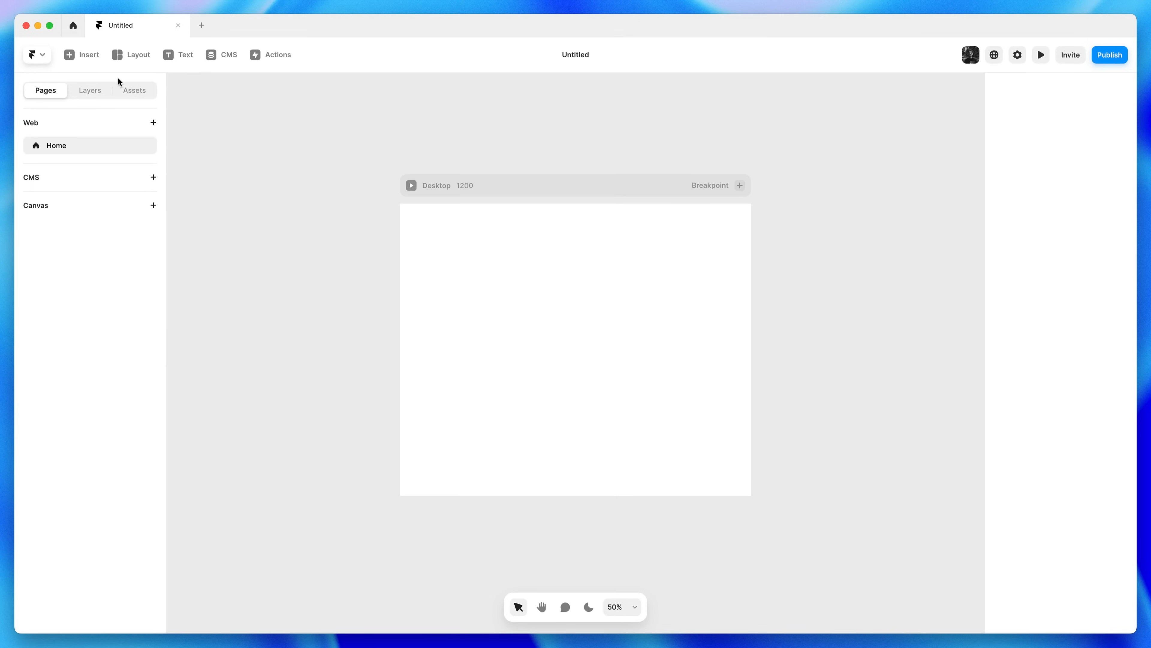
{"action": "left_click", "coordinate": [80, 55]}
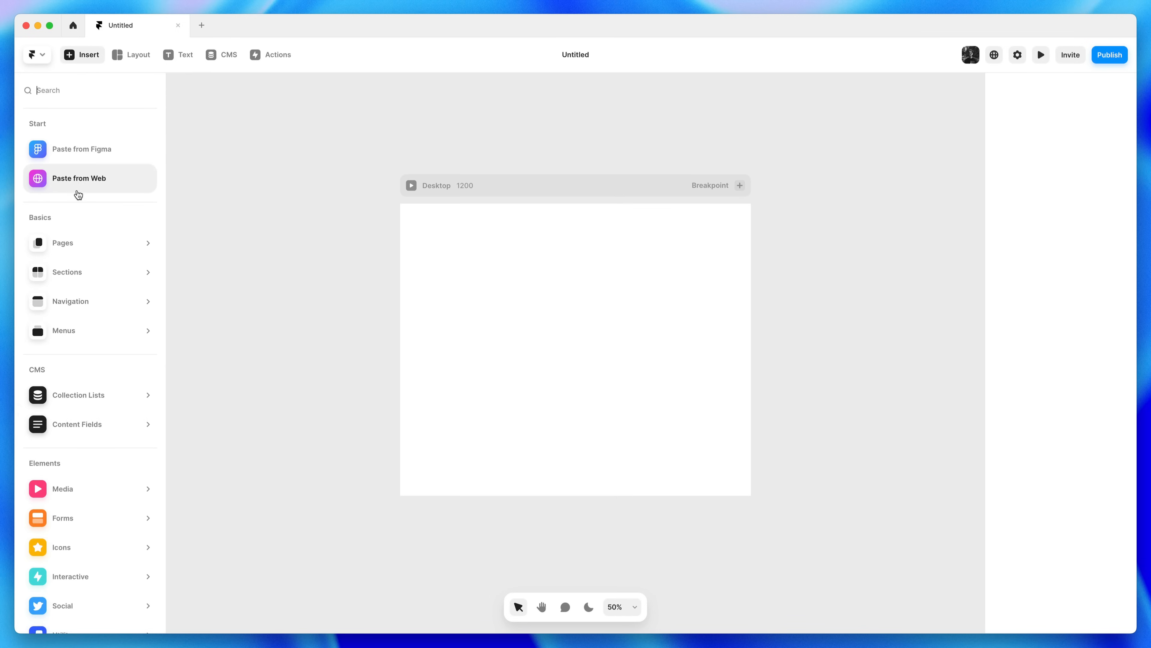
{"action": "mouse_move", "coordinate": [71, 248]}
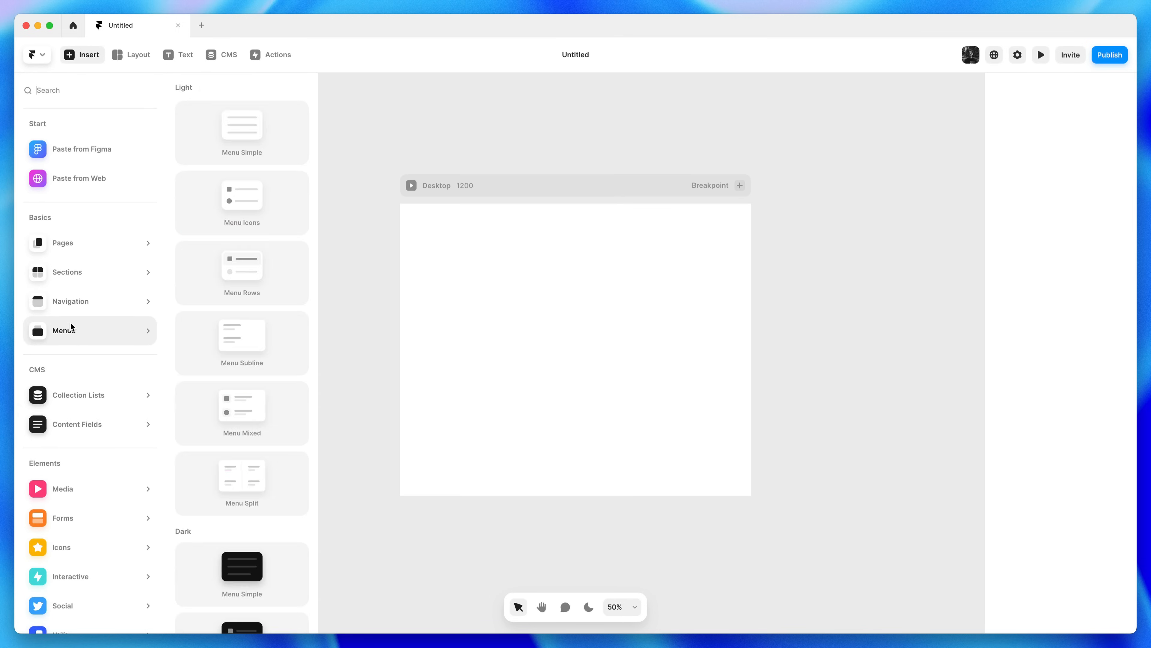
{"action": "left_click", "coordinate": [82, 57]}
{"action": "left_click", "coordinate": [133, 57]}
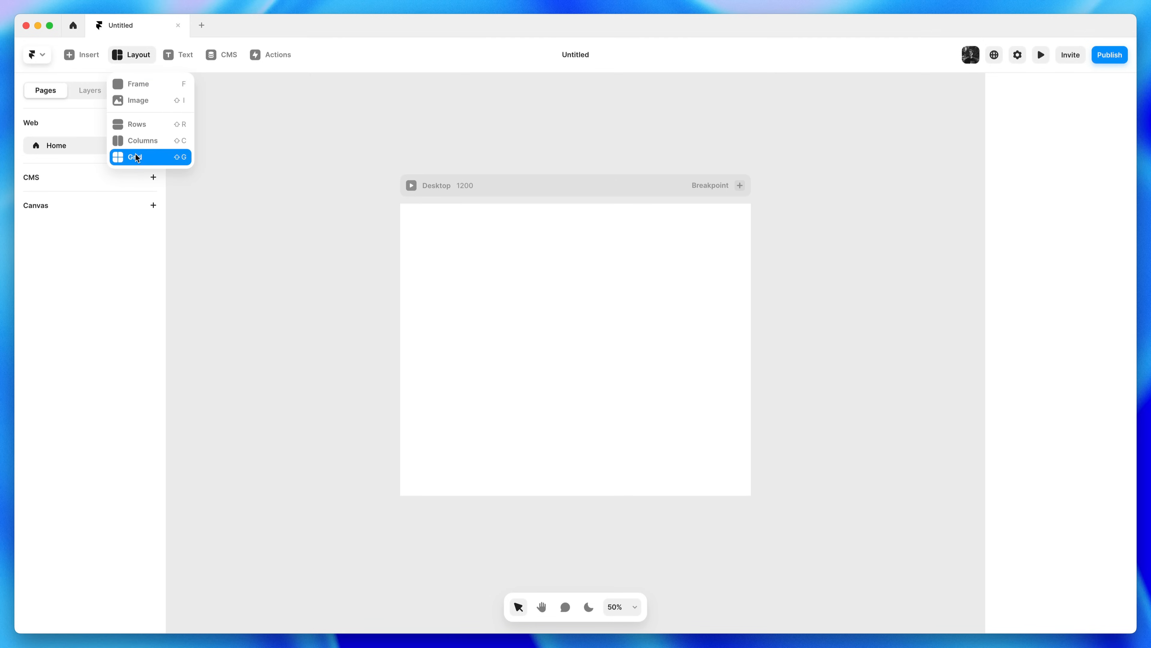
{"action": "left_click", "coordinate": [142, 57]}
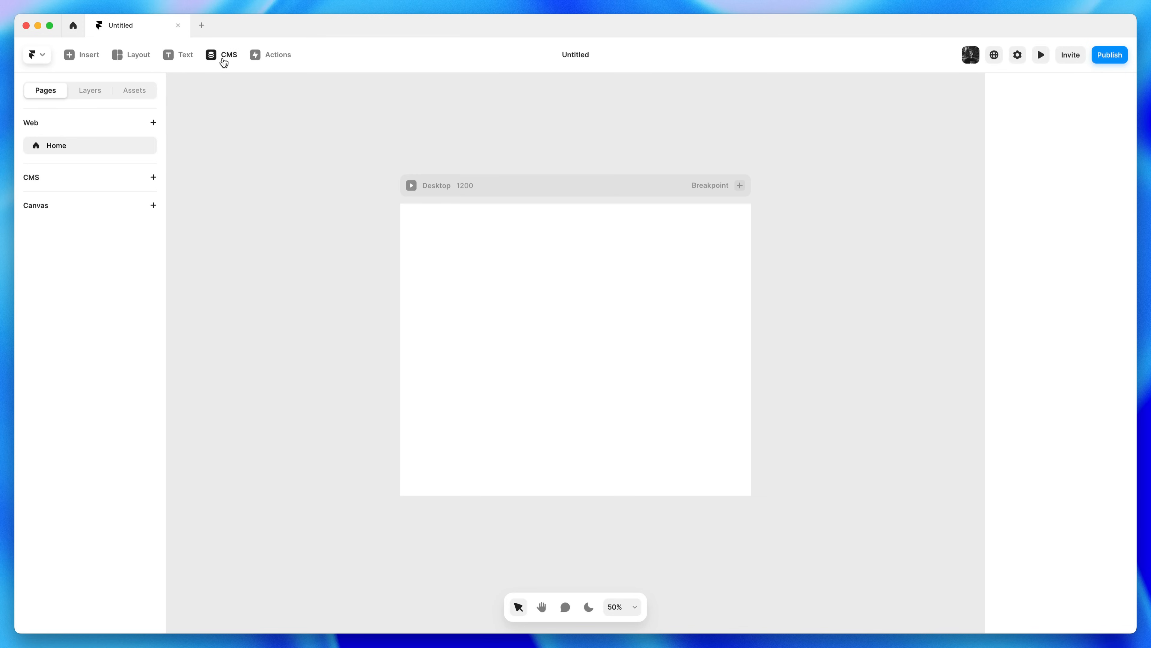
{"action": "left_click", "coordinate": [273, 64]}
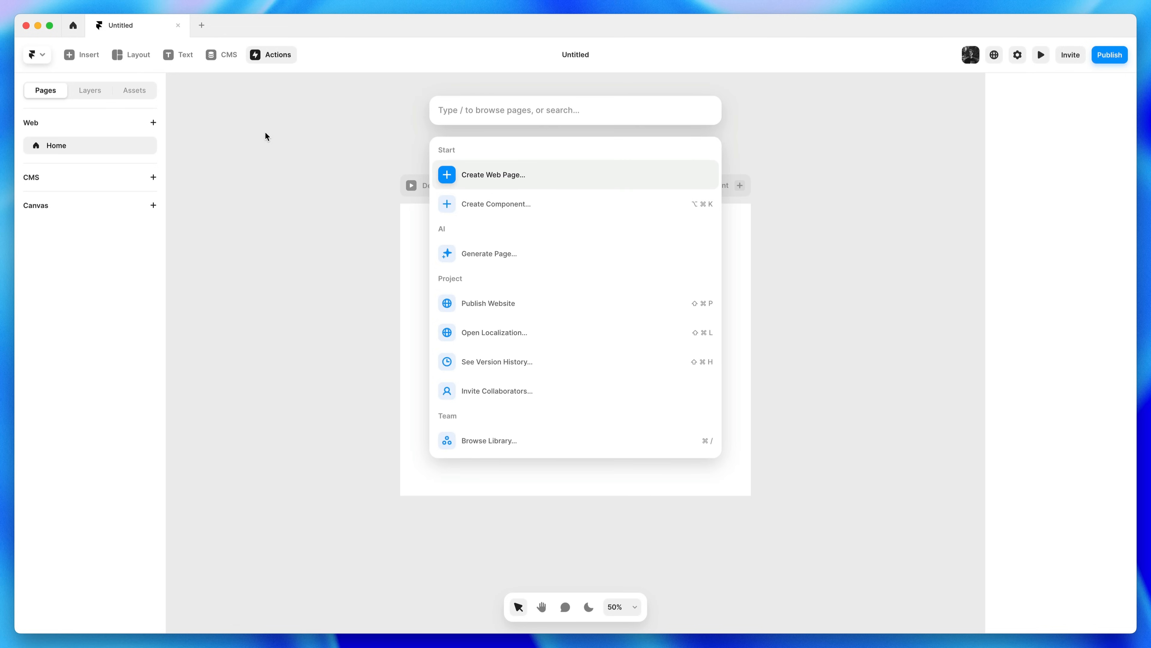
{"action": "key", "text": "Escape"}
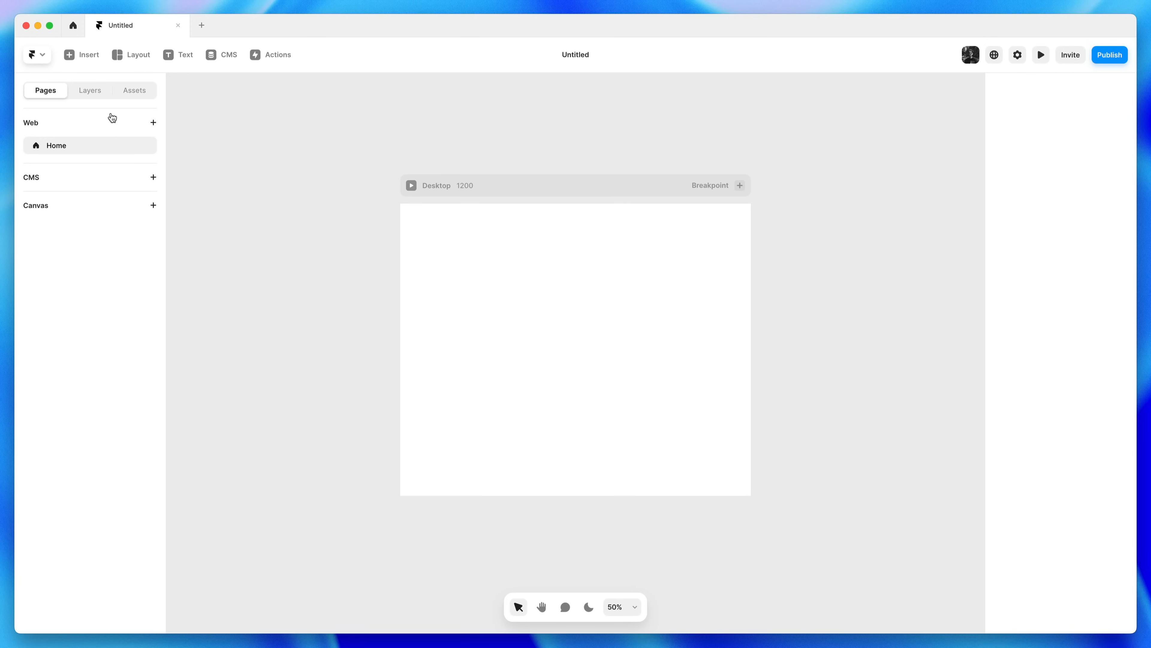
Browse the Pages, Layers and Assets panels, select the Desktop frame, and view the empty Assets panel
{"action": "left_click", "coordinate": [94, 88]}
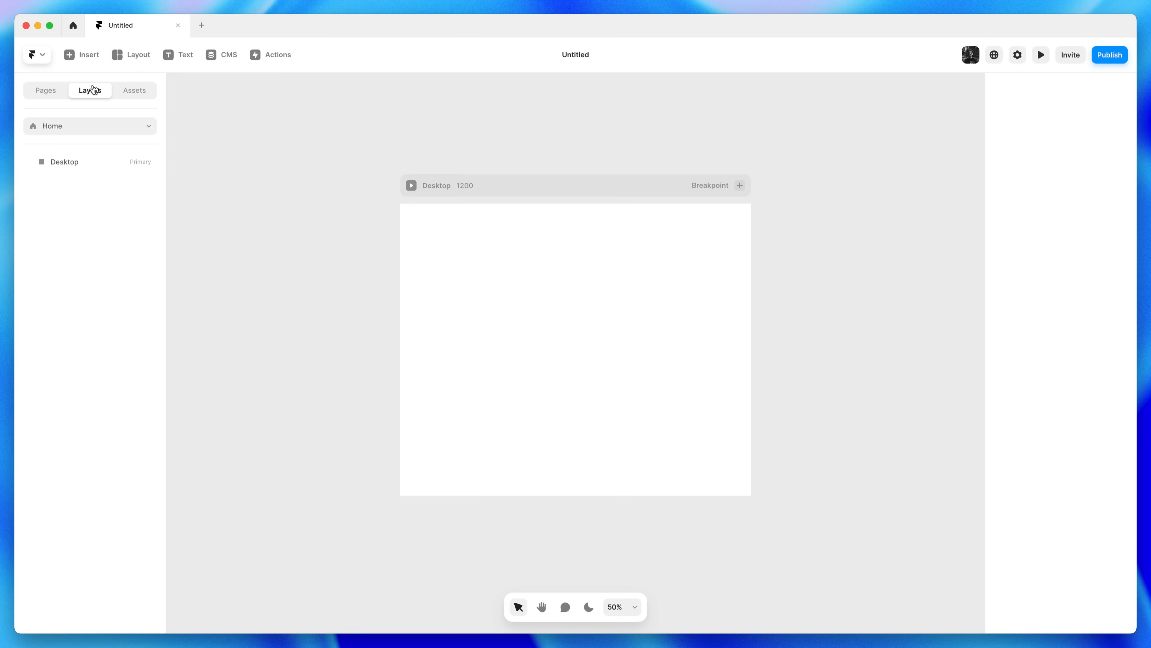
{"action": "left_click", "coordinate": [132, 93]}
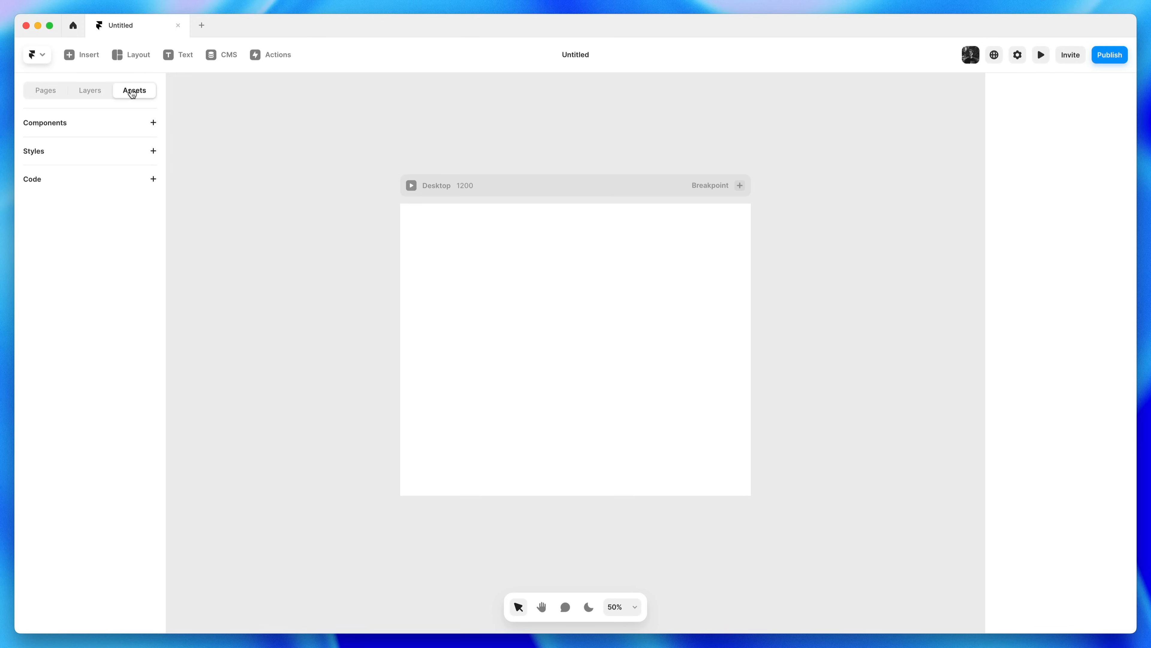
{"action": "left_click", "coordinate": [100, 93]}
{"action": "left_click", "coordinate": [49, 93]}
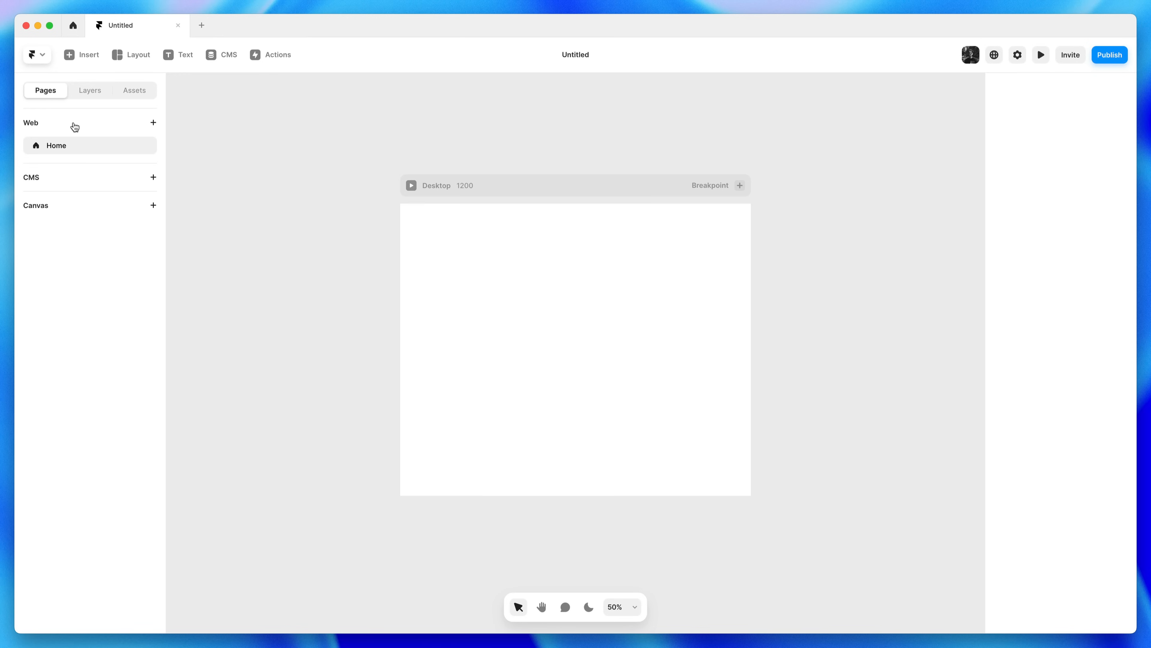
{"action": "left_click", "coordinate": [88, 98]}
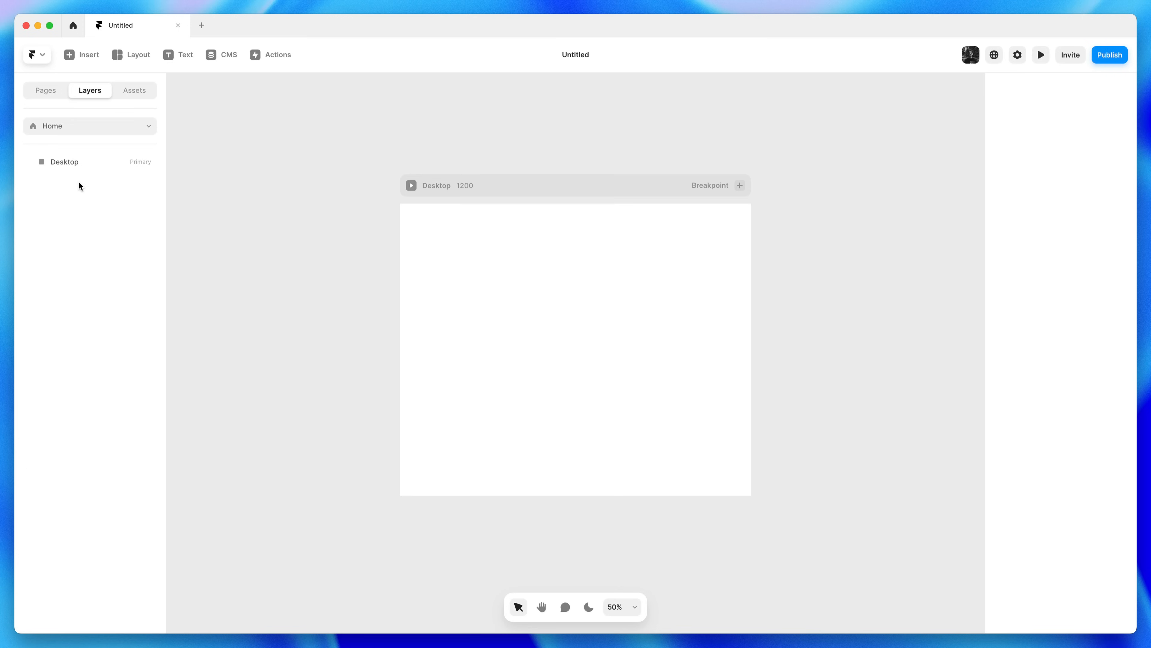
{"action": "left_click", "coordinate": [80, 161]}
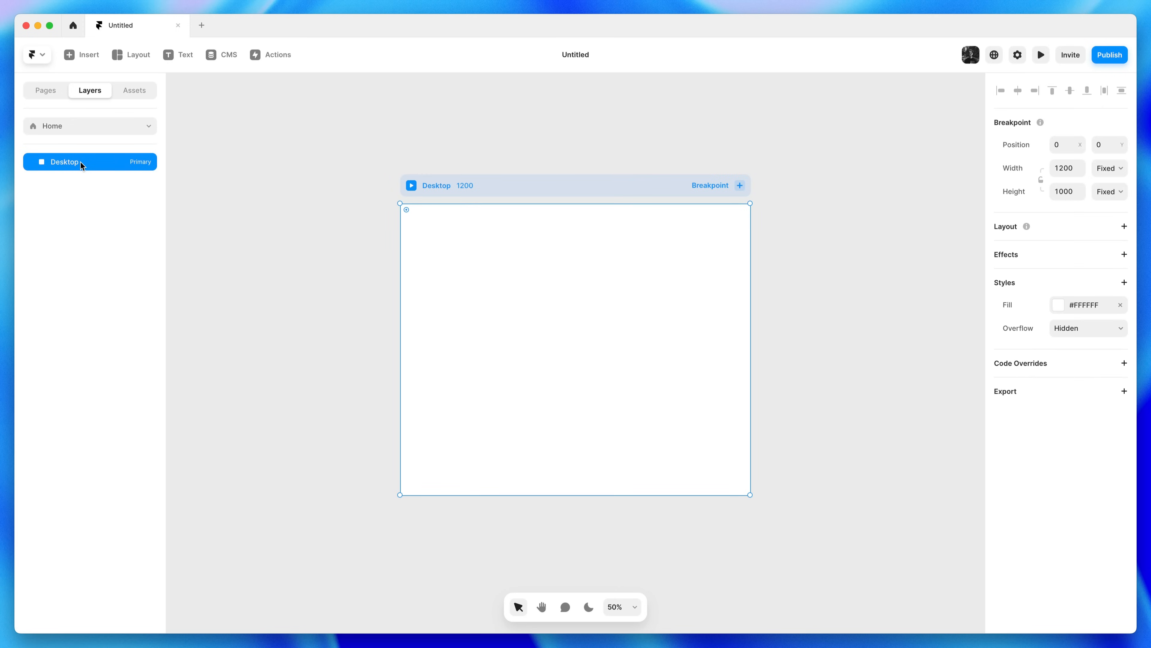
{"action": "left_click", "coordinate": [136, 95]}
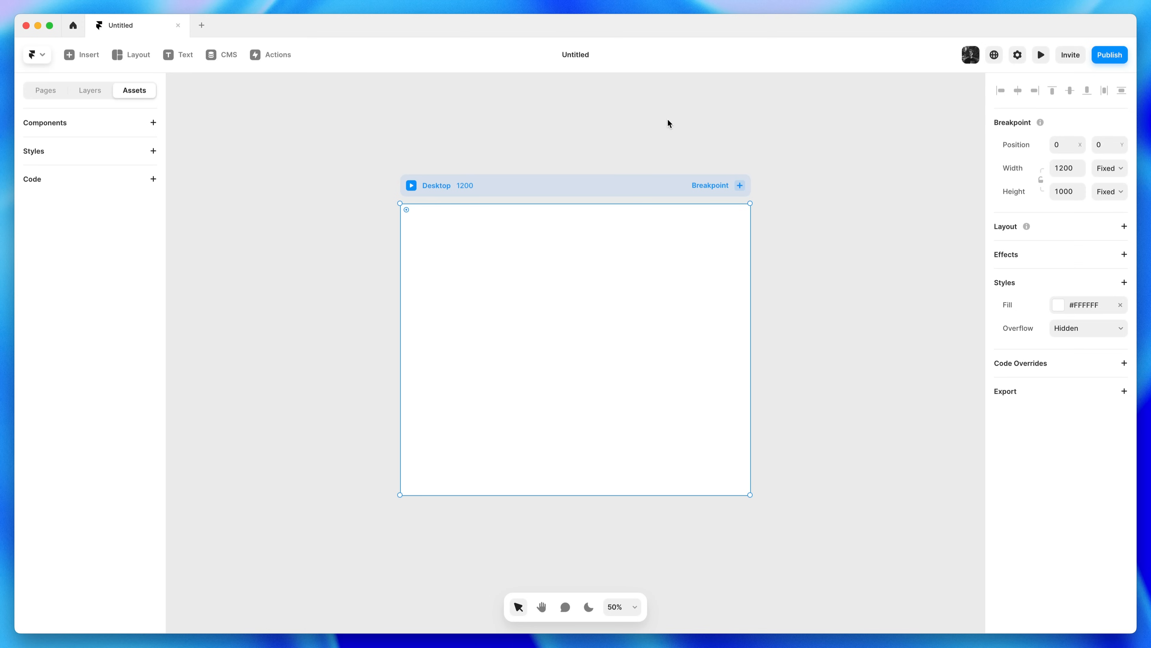
Rename the Untitled project to 'Animator'
{"action": "left_click", "coordinate": [577, 63]}
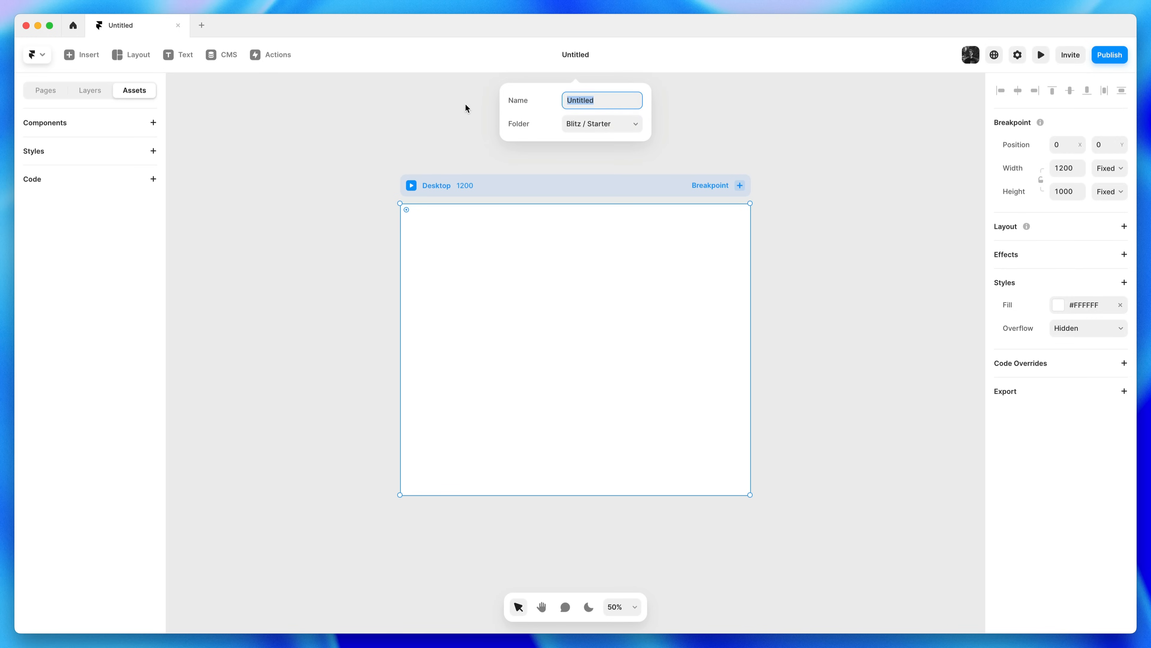
{"action": "type", "text": "Animator"}
{"action": "key", "text": "Return"}
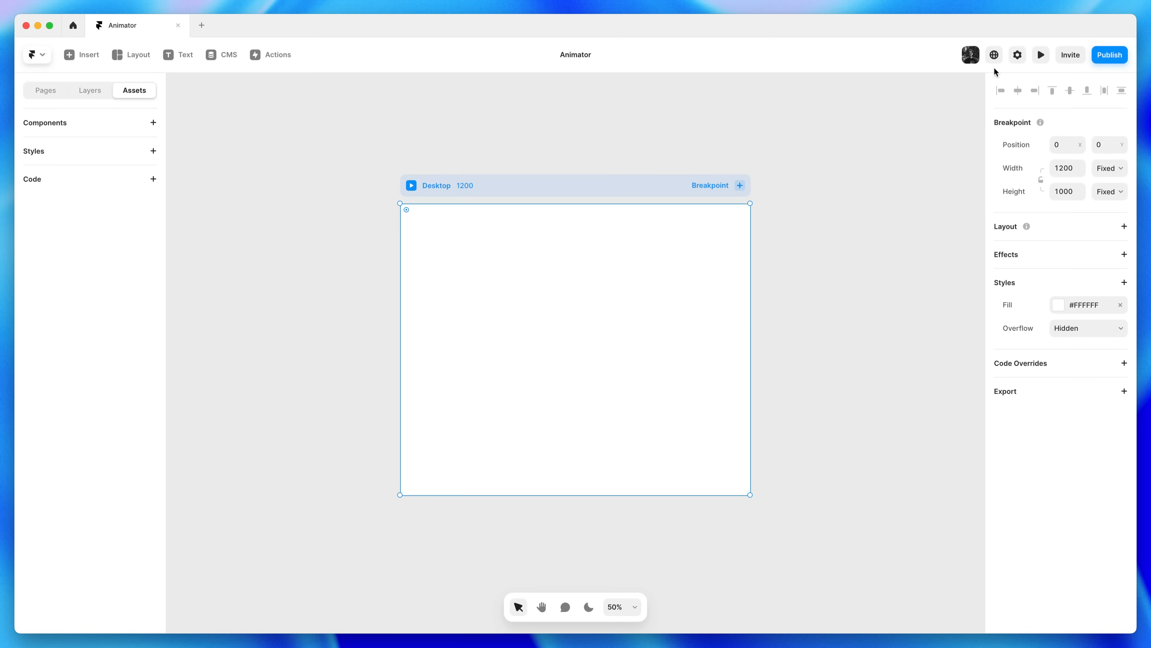
{"action": "left_click", "coordinate": [1018, 54]}
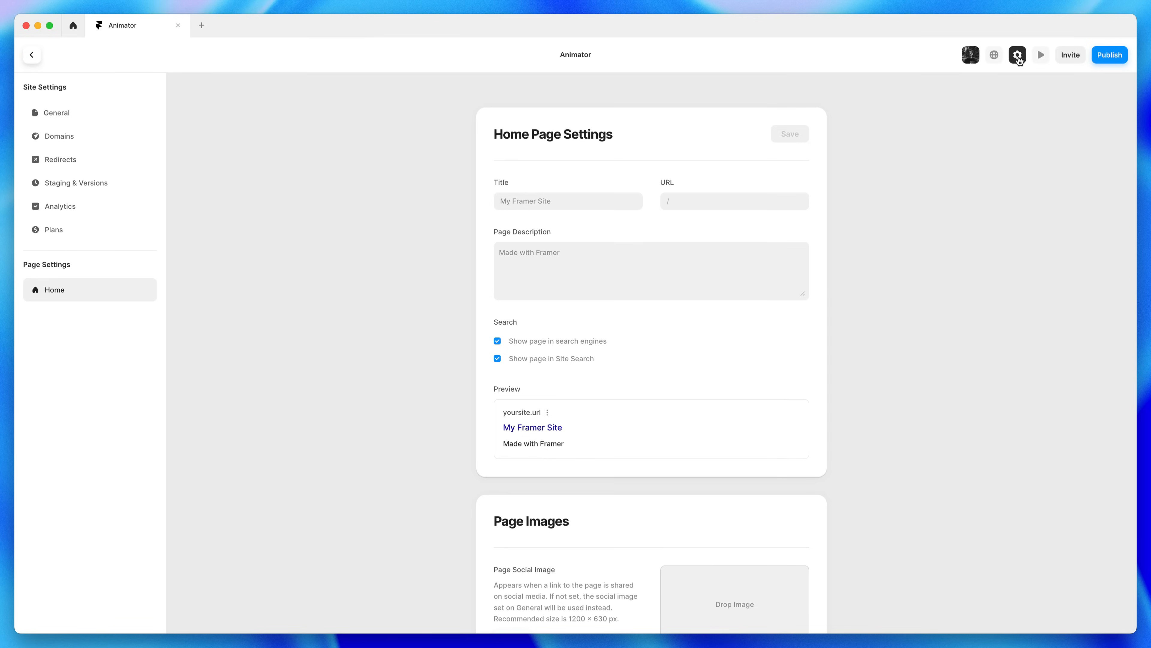
{"action": "left_click", "coordinate": [1018, 57]}
{"action": "left_click", "coordinate": [1040, 58]}
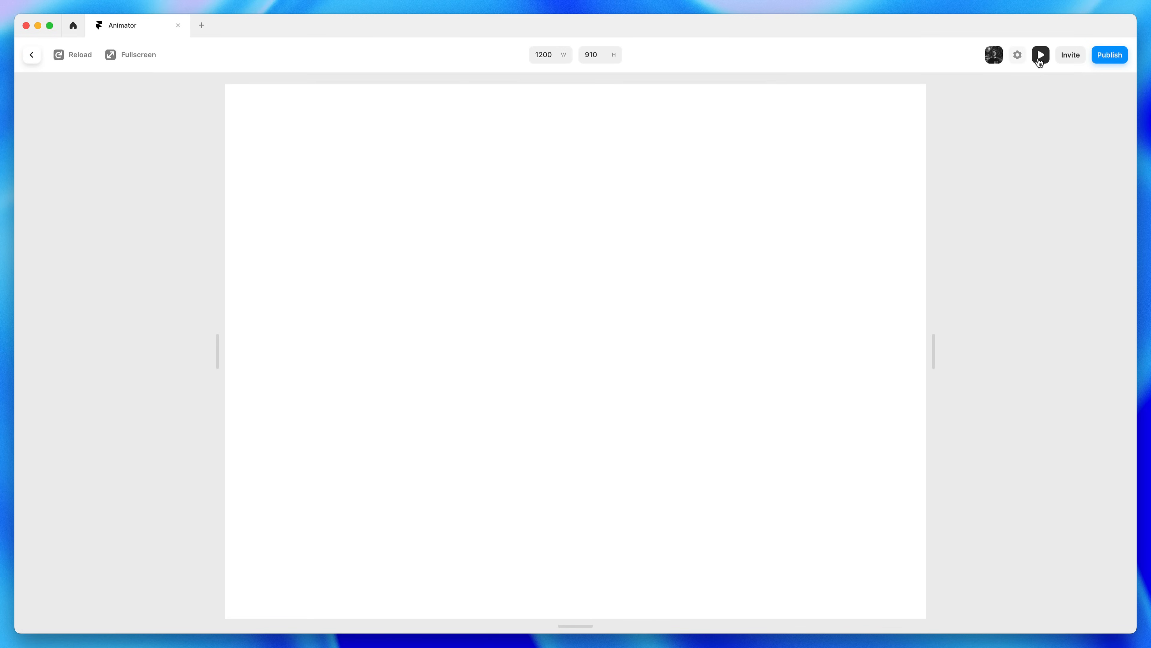
{"action": "left_click", "coordinate": [1040, 59]}
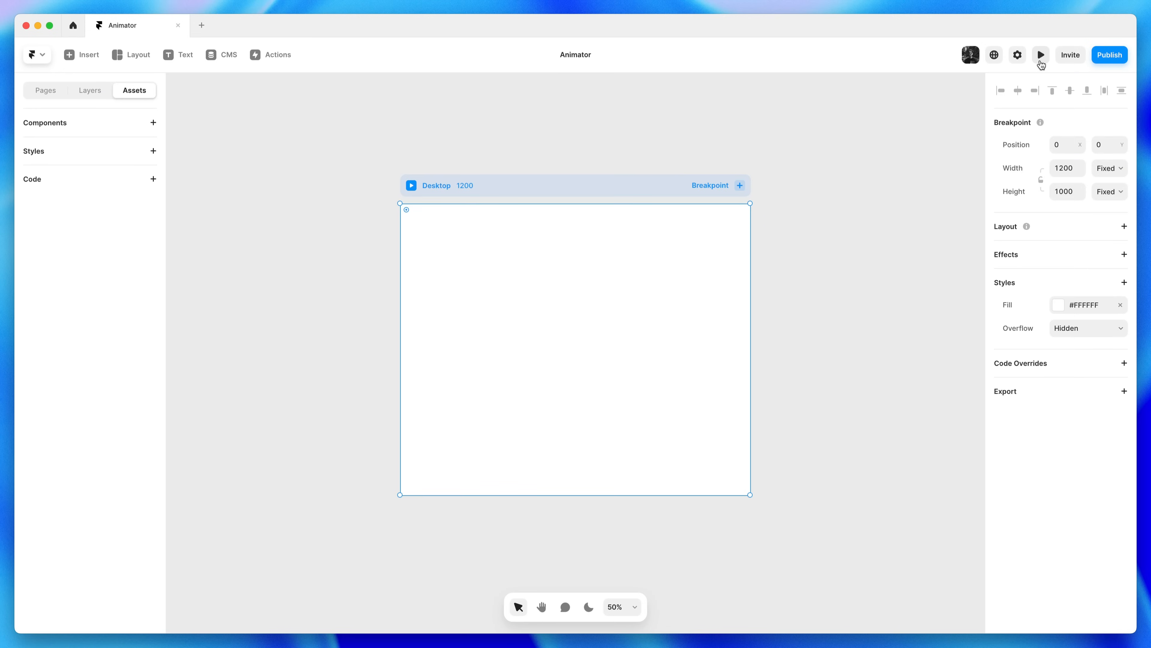
{"action": "left_click", "coordinate": [1067, 59]}
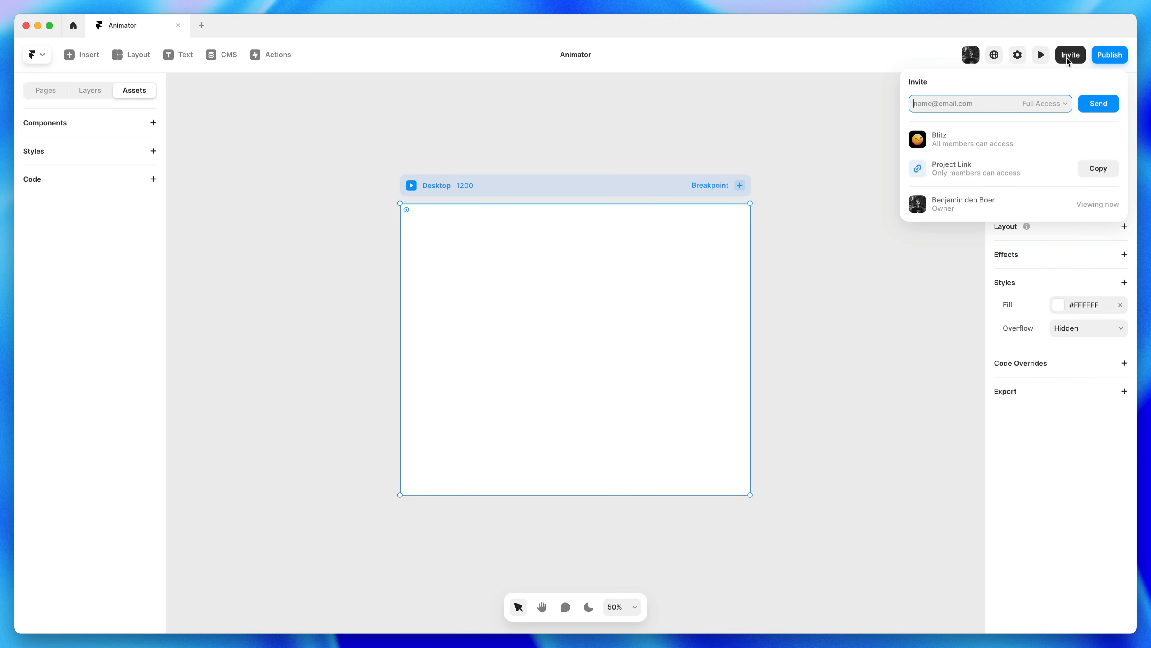
{"action": "left_click", "coordinate": [1067, 59]}
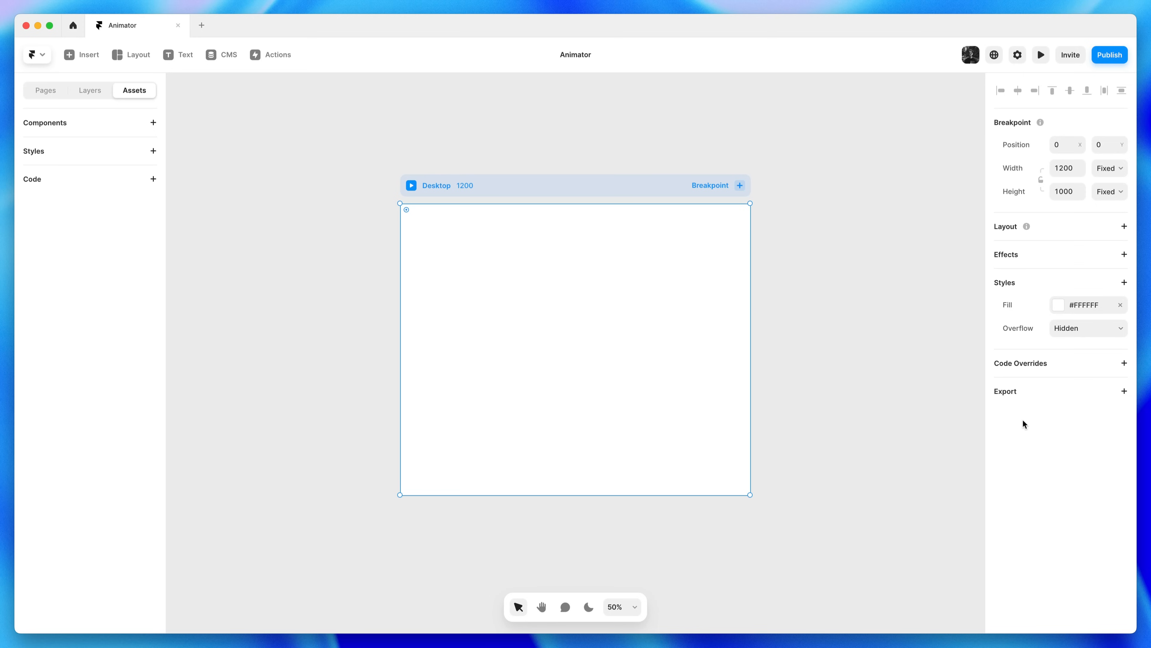
{"action": "left_click", "coordinate": [827, 235]}
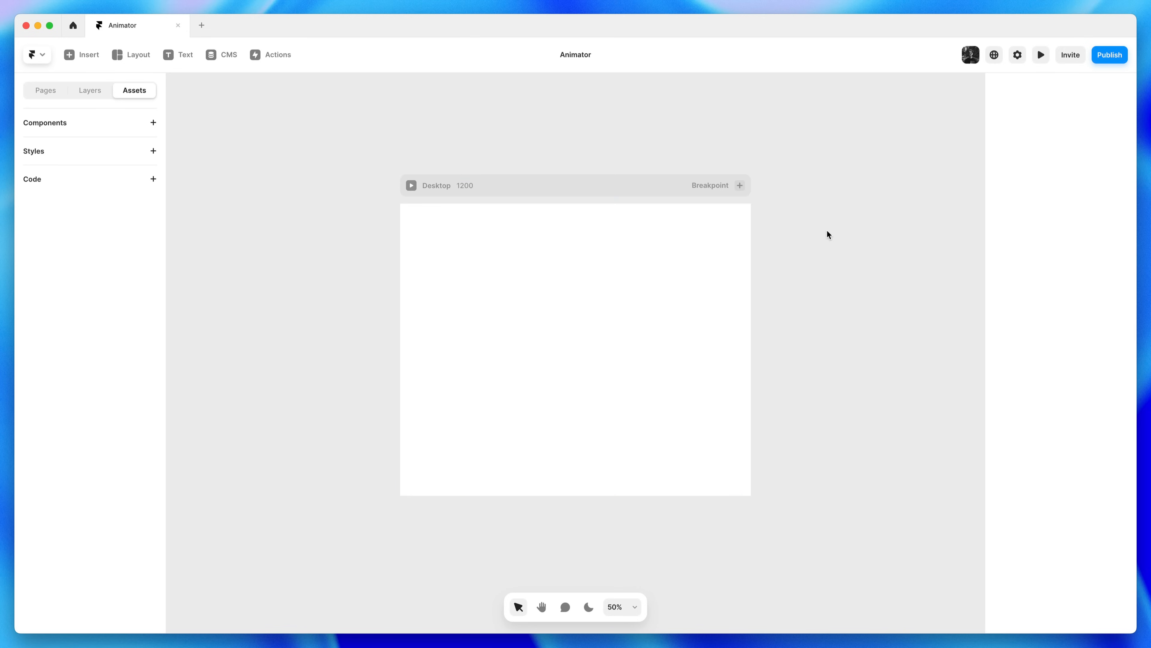
{"action": "left_click", "coordinate": [632, 183]}
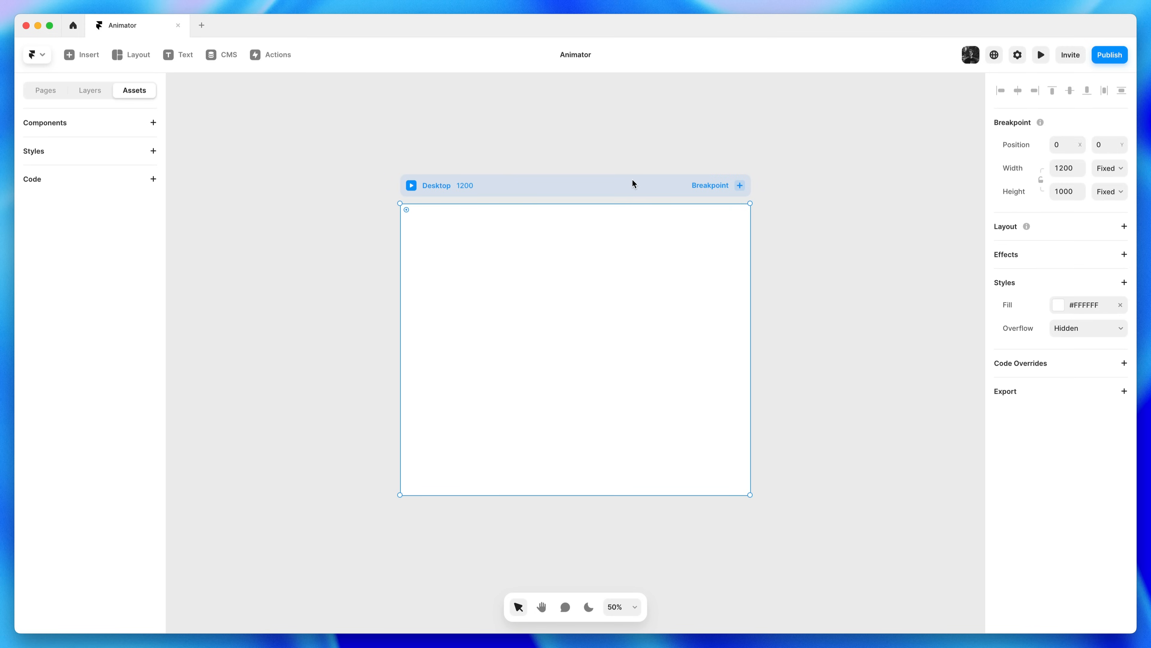
{"action": "left_click", "coordinate": [822, 151]}
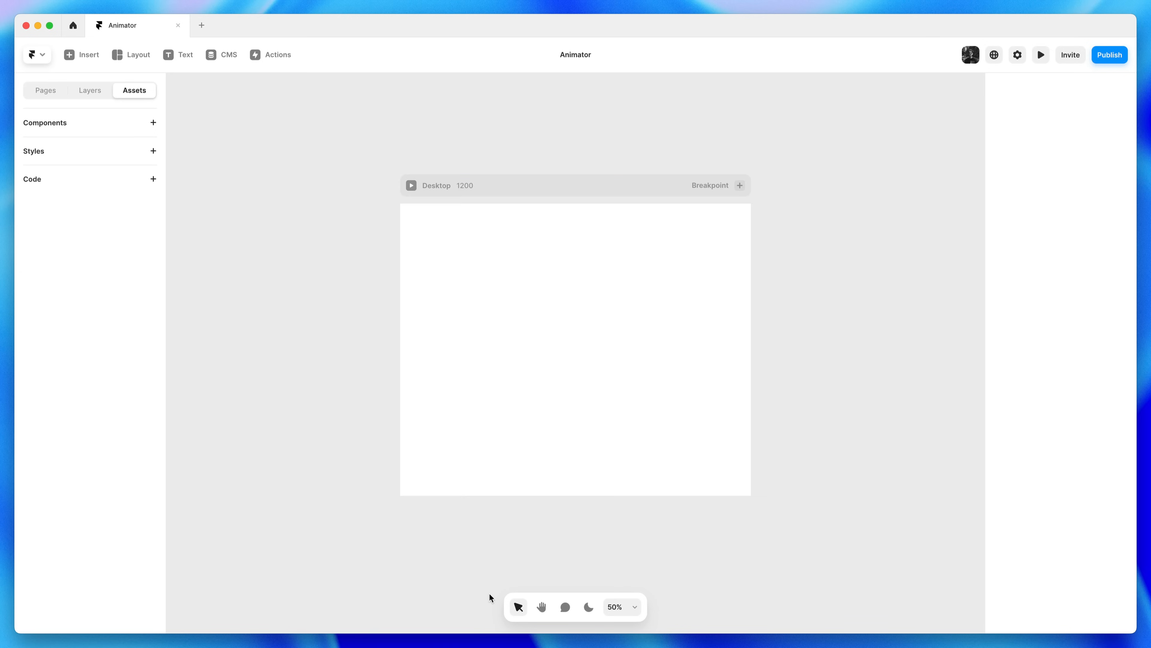
{"action": "left_click", "coordinate": [589, 608]}
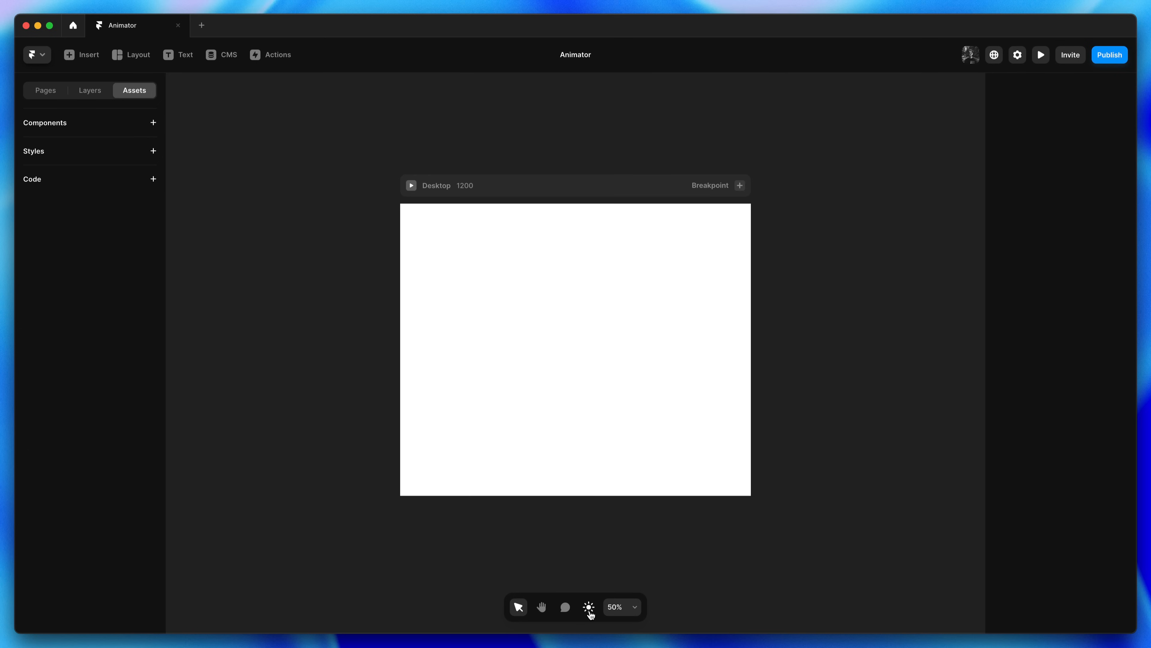
{"action": "left_click", "coordinate": [589, 607]}
{"action": "left_click", "coordinate": [623, 608]}
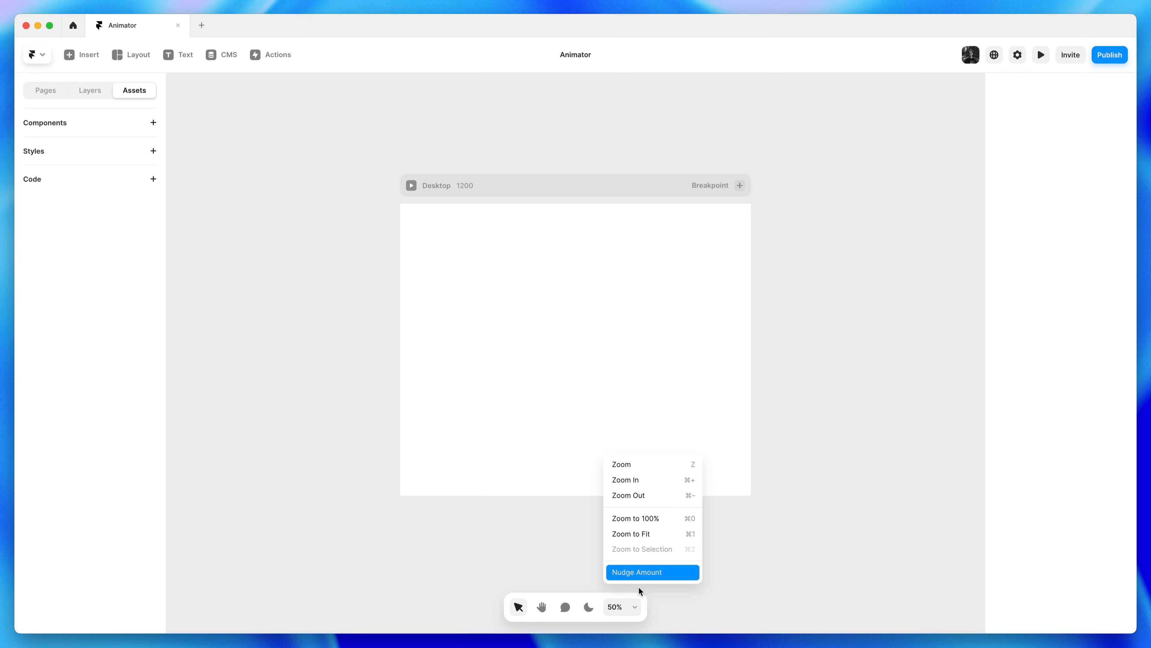
{"action": "left_click", "coordinate": [633, 608]}
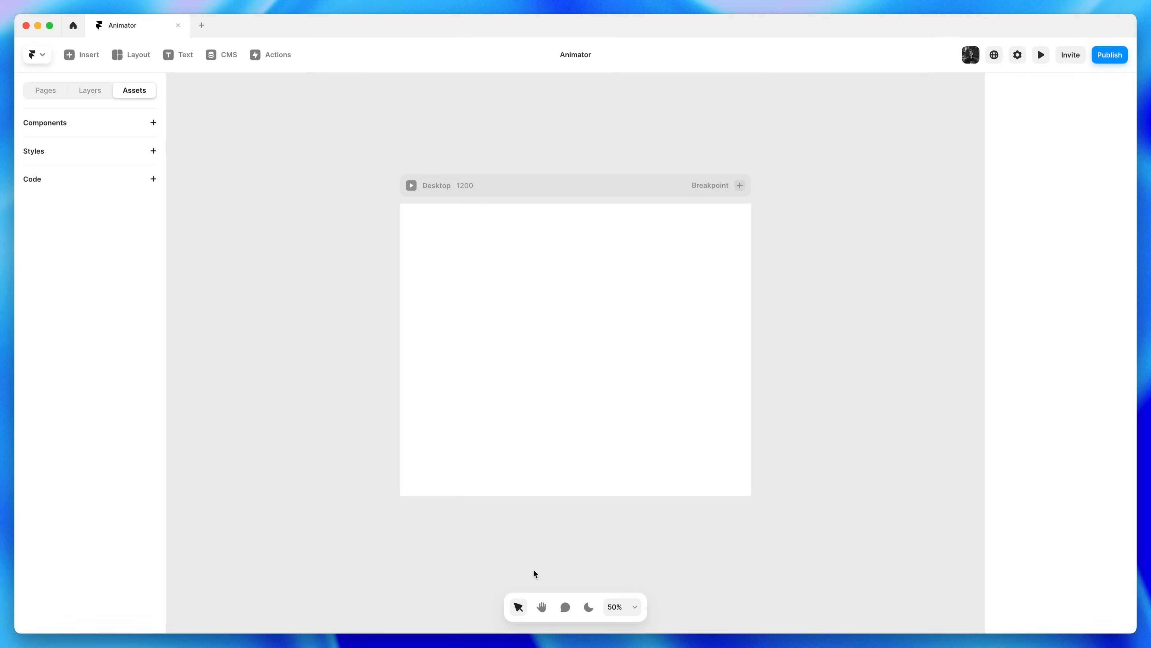
{"action": "left_click", "coordinate": [542, 606]}
{"action": "mouse_move", "coordinate": [661, 514]}
{"action": "left_mouse_down"}
{"action": "mouse_move", "coordinate": [501, 517]}
{"action": "mouse_move", "coordinate": [626, 462]}
{"action": "mouse_move", "coordinate": [733, 533]}
{"action": "mouse_move", "coordinate": [601, 494]}
{"action": "mouse_move", "coordinate": [663, 498]}
{"action": "left_mouse_up"}
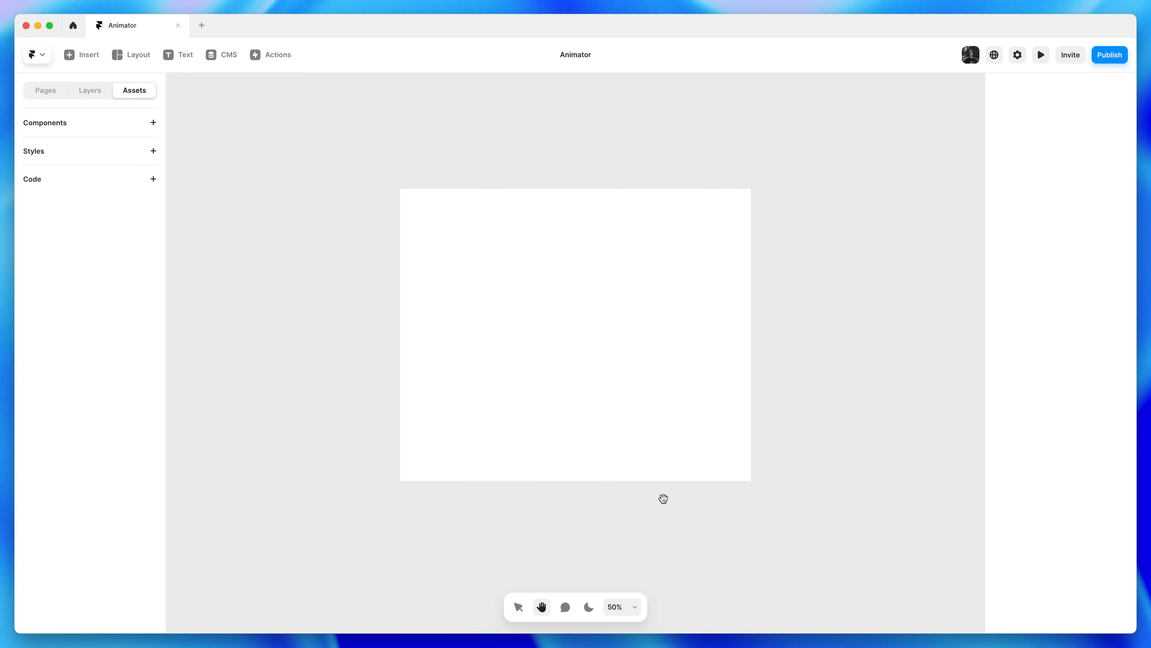
Select the 1200 × 1000 Desktop frame, pan the canvas around it, and bring up the 50% zoom options
{"action": "left_click_drag", "start_coordinate": [664, 499], "coordinate": [663, 498]}
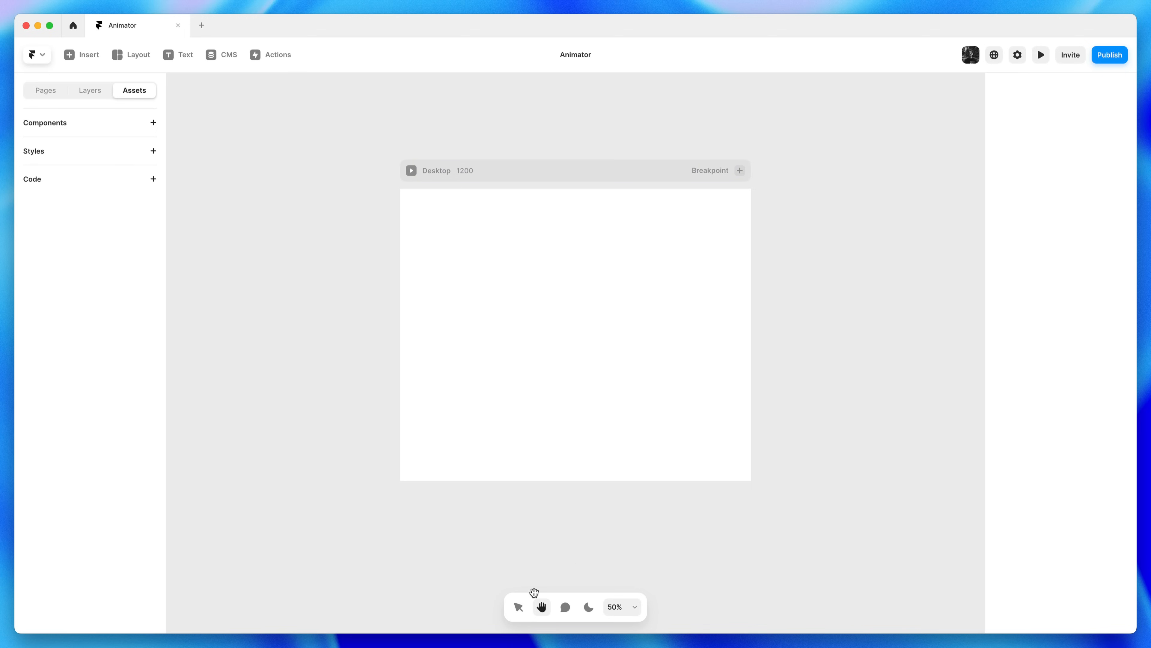
{"action": "left_click", "coordinate": [518, 607]}
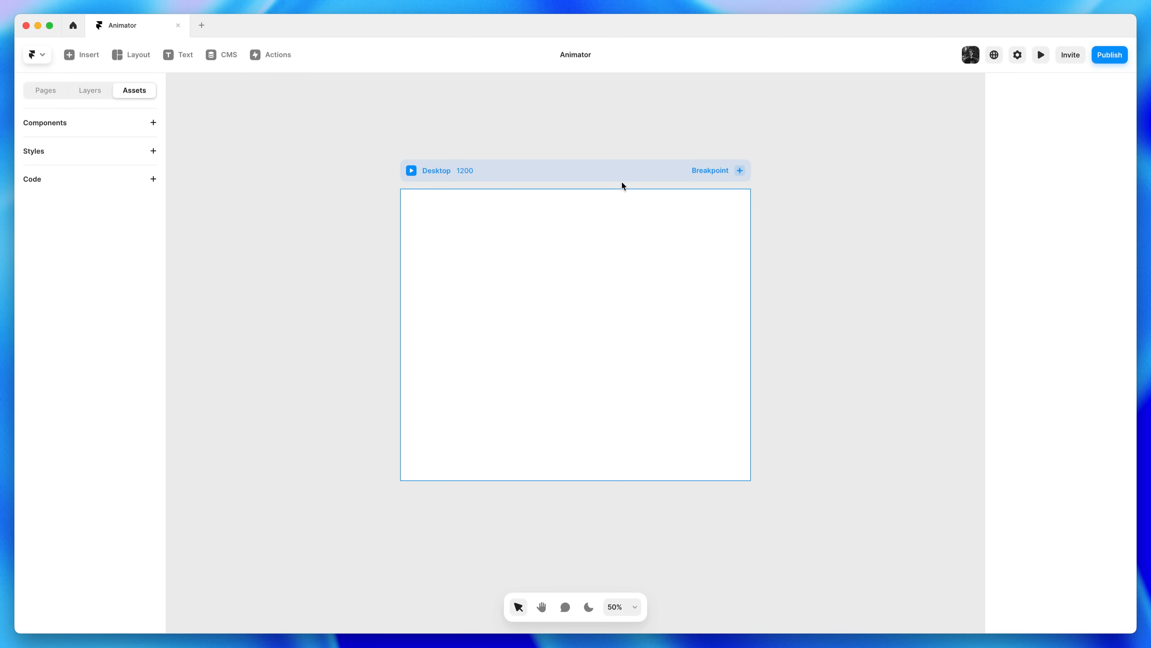
{"action": "left_click", "coordinate": [622, 166]}
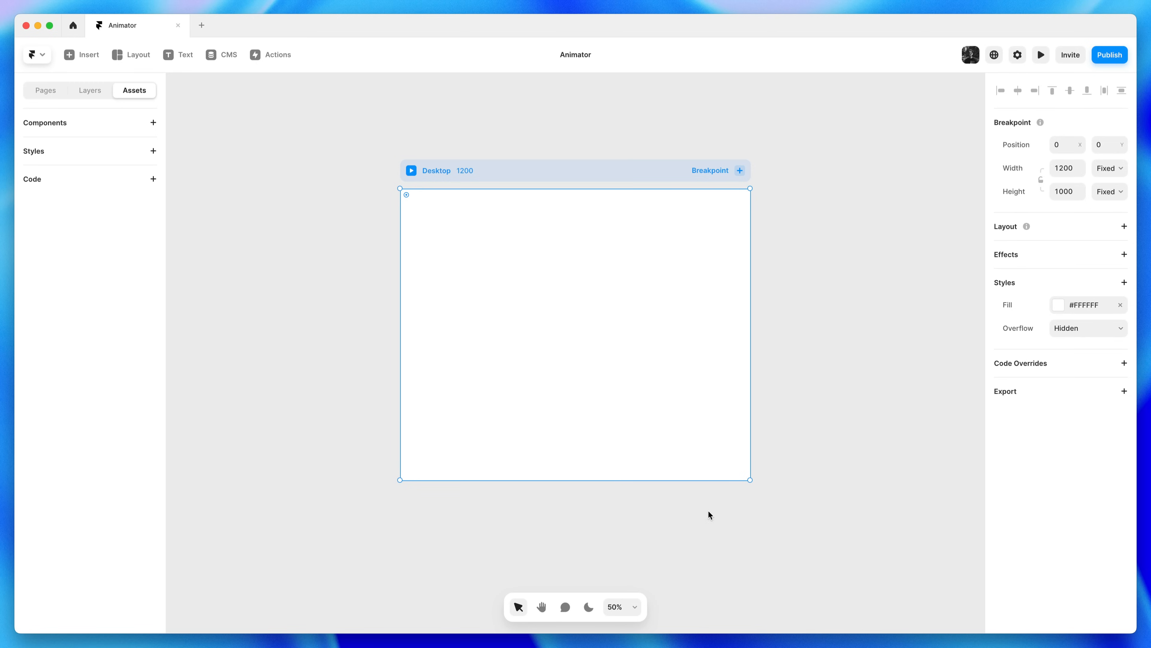
{"action": "key", "text": "space"}
{"action": "left_click_drag", "start_coordinate": [802, 401], "coordinate": [846, 363]}
{"action": "left_click_drag", "start_coordinate": [874, 321], "coordinate": [728, 323]}
{"action": "left_click_drag", "start_coordinate": [437, 327], "coordinate": [663, 345]}
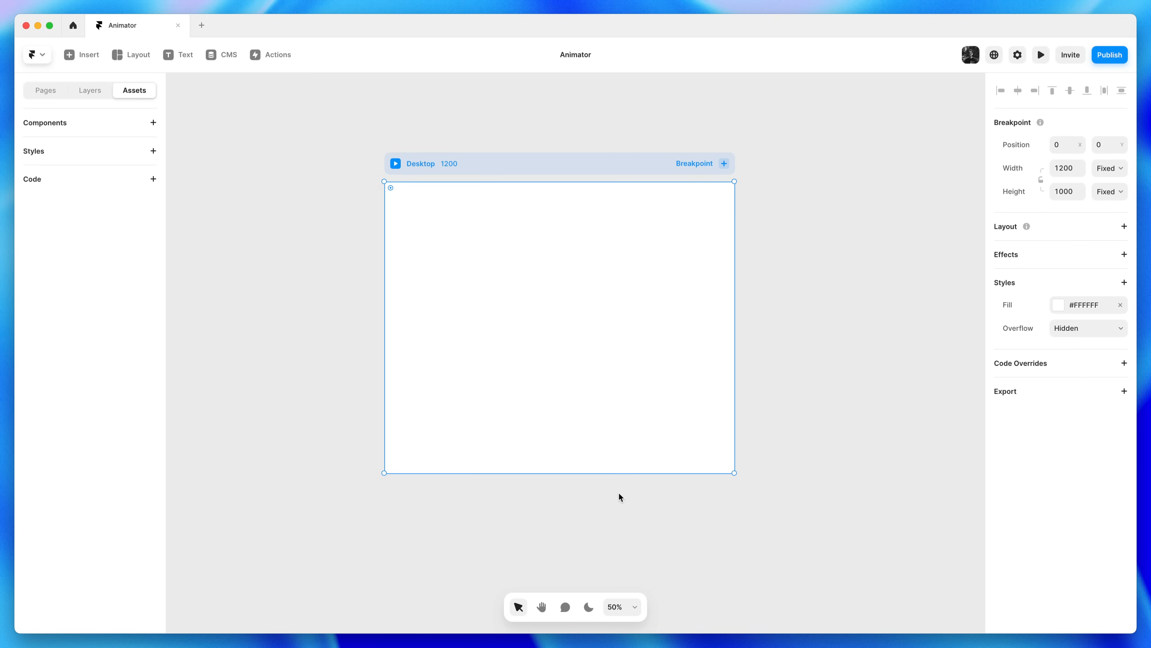
{"action": "left_click", "coordinate": [613, 610]}
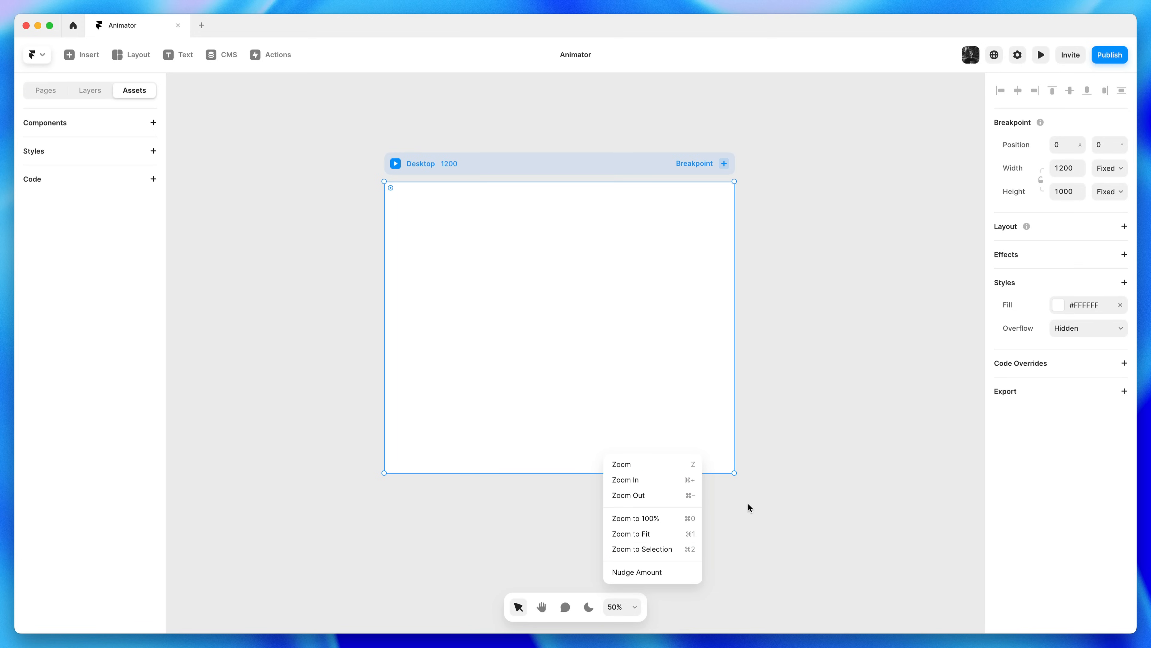
Zoom into part of the Desktop frame, pan, and toggle the zoom between 50% and 100%
{"action": "key", "text": "z"}
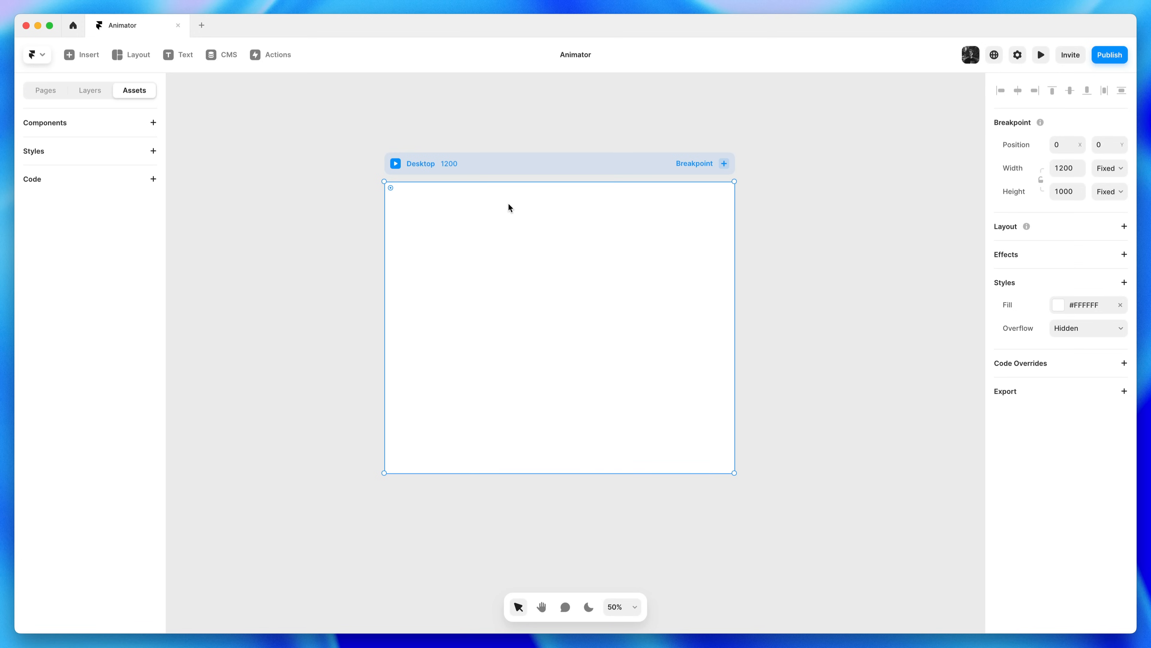
{"action": "left_click_drag", "start_coordinate": [349, 135], "coordinate": [562, 297]}
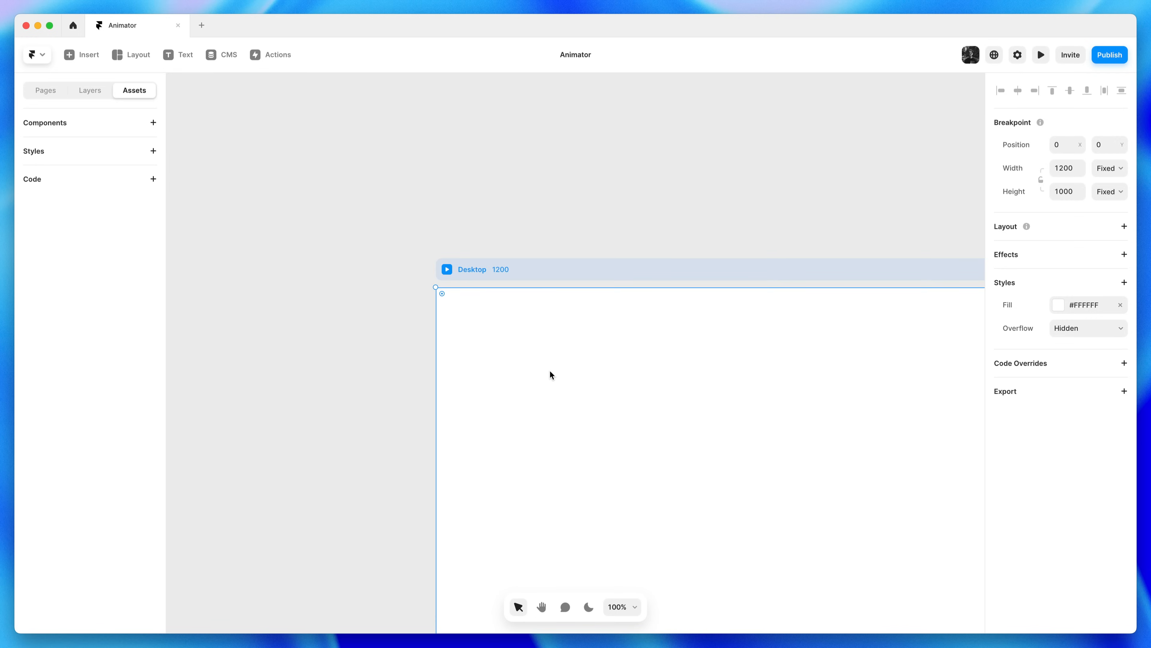
{"action": "key", "text": "super+minus"}
{"action": "key", "text": "h"}
{"action": "left_click_drag", "start_coordinate": [685, 447], "coordinate": [574, 309]}
{"action": "key", "text": "v"}
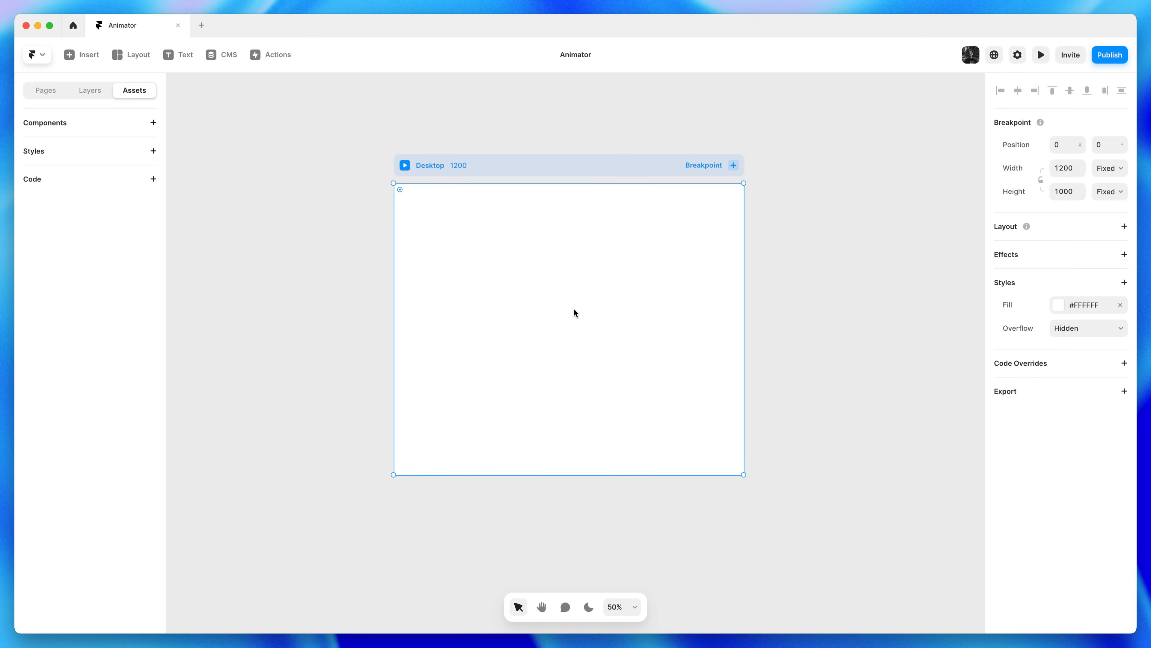
{"action": "key", "text": "super+equal"}
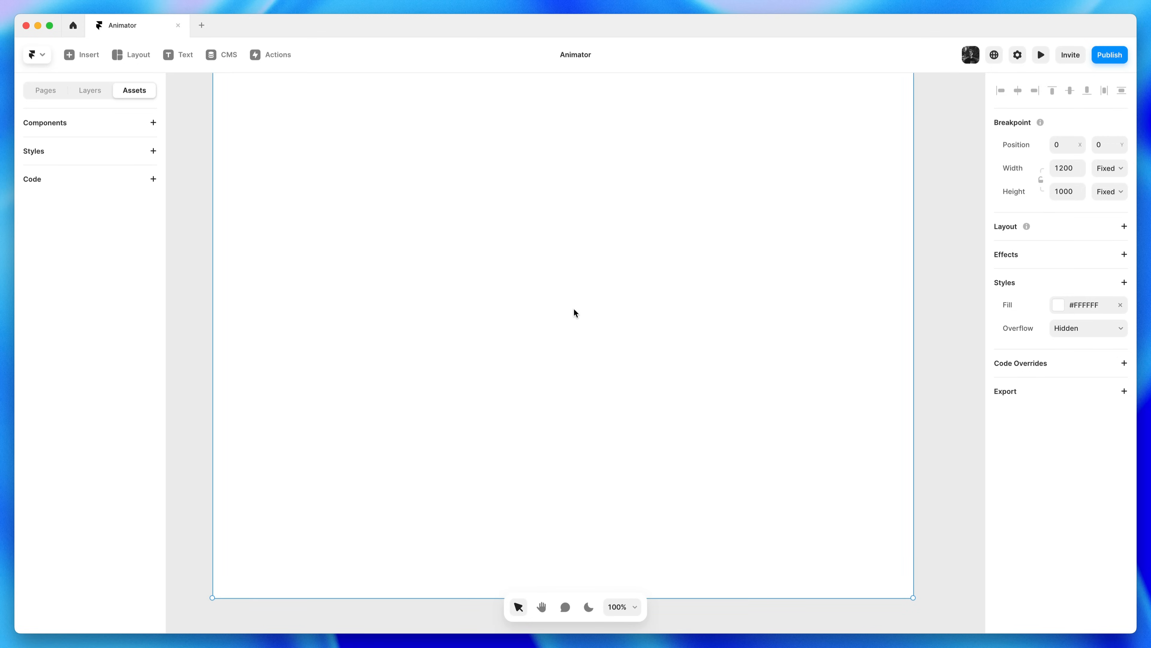
{"action": "key", "text": "super+minus"}
{"action": "key", "text": "super+equal"}
{"action": "key", "text": "super+minus"}
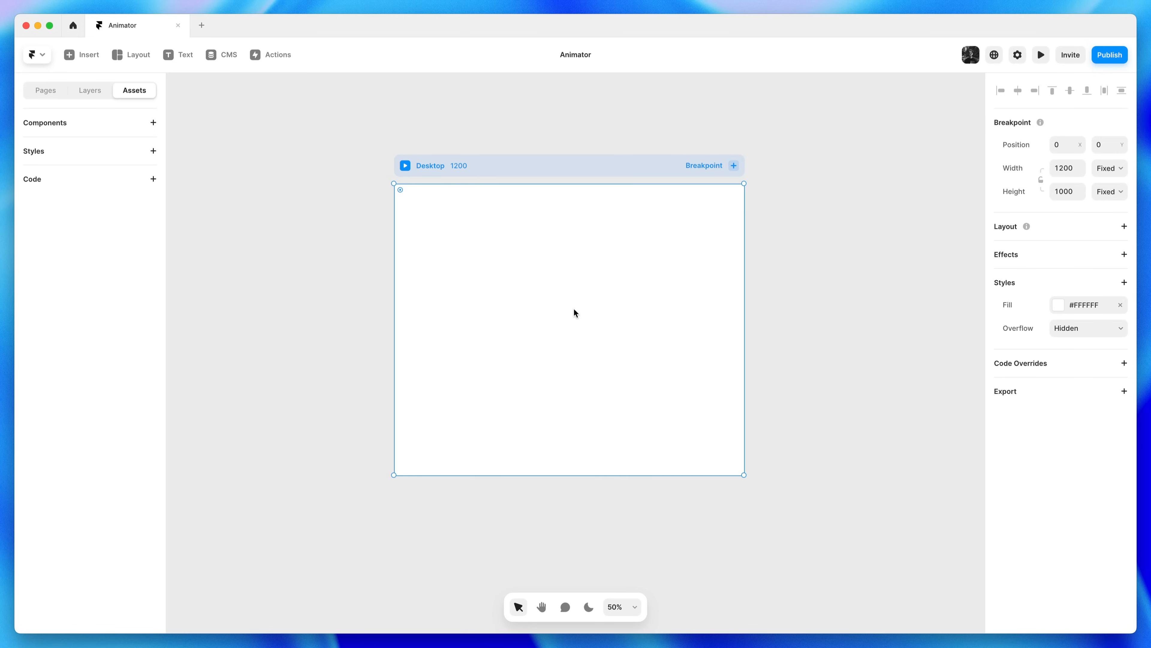
Pan around the frame and settle at 100% zoom with the frame's top in view
{"action": "key", "text": "space"}
{"action": "left_click_drag", "start_coordinate": [574, 296], "coordinate": [547, 291]}
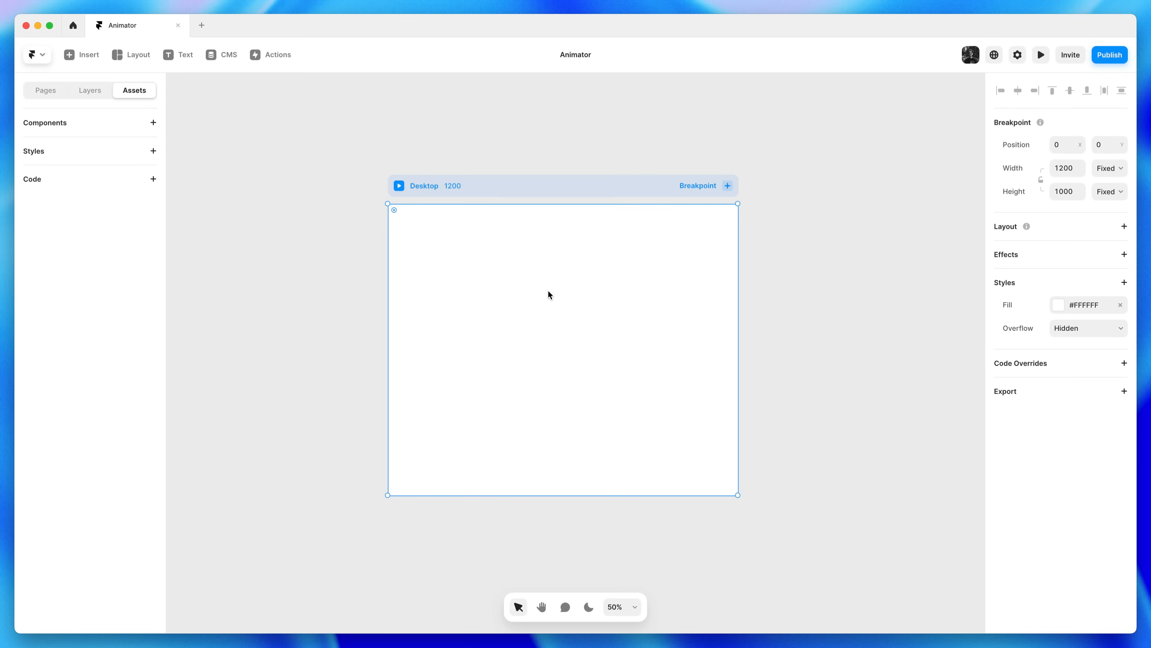
{"action": "key", "text": "super+plus"}
{"action": "key", "text": "super+minus"}
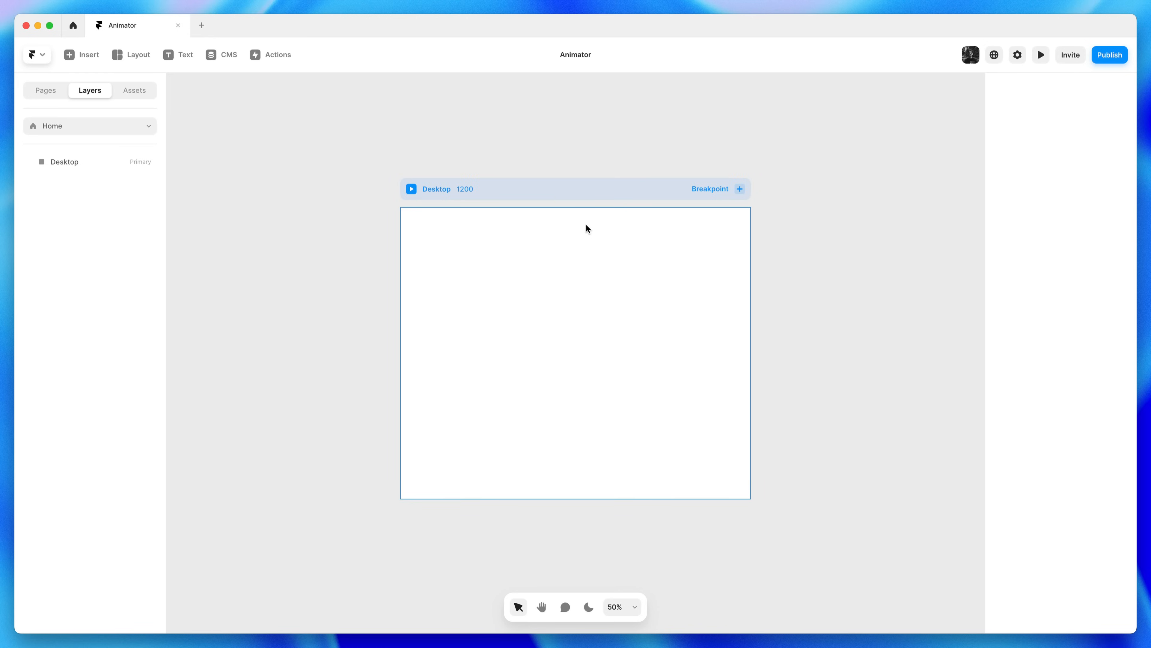
{"action": "key", "text": "super+0"}
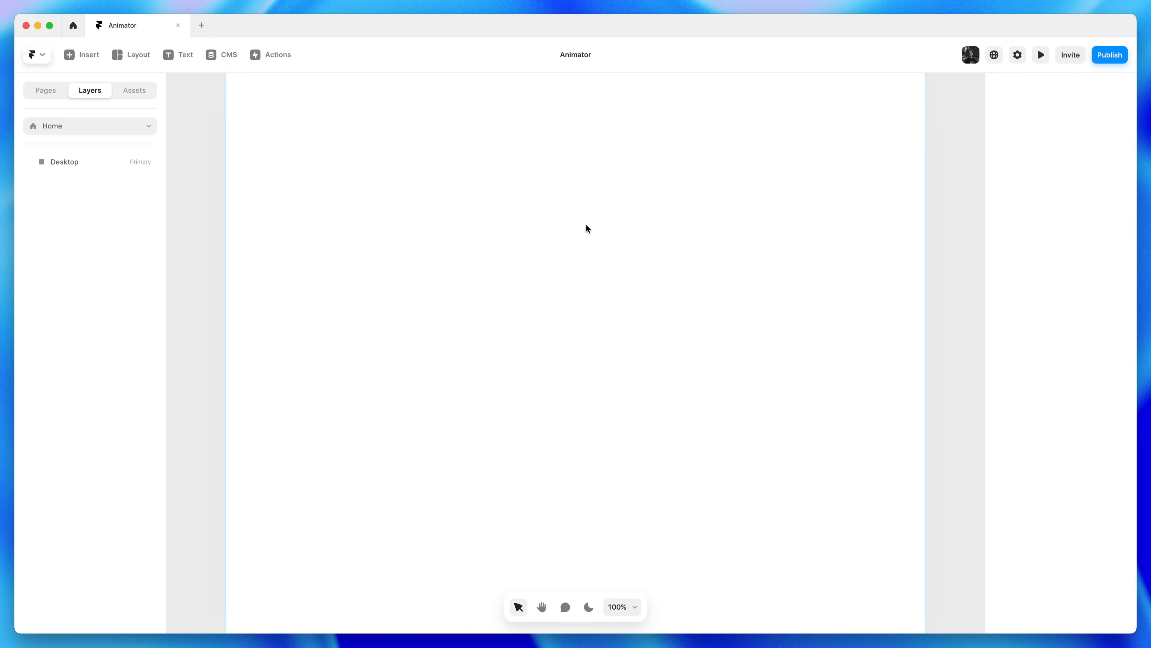
{"action": "key", "text": "h"}
{"action": "left_click_drag", "start_coordinate": [585, 225], "coordinate": [582, 325]}
Add a text layer reading 'Animator' on the Desktop frame
{"action": "key", "text": "v"}
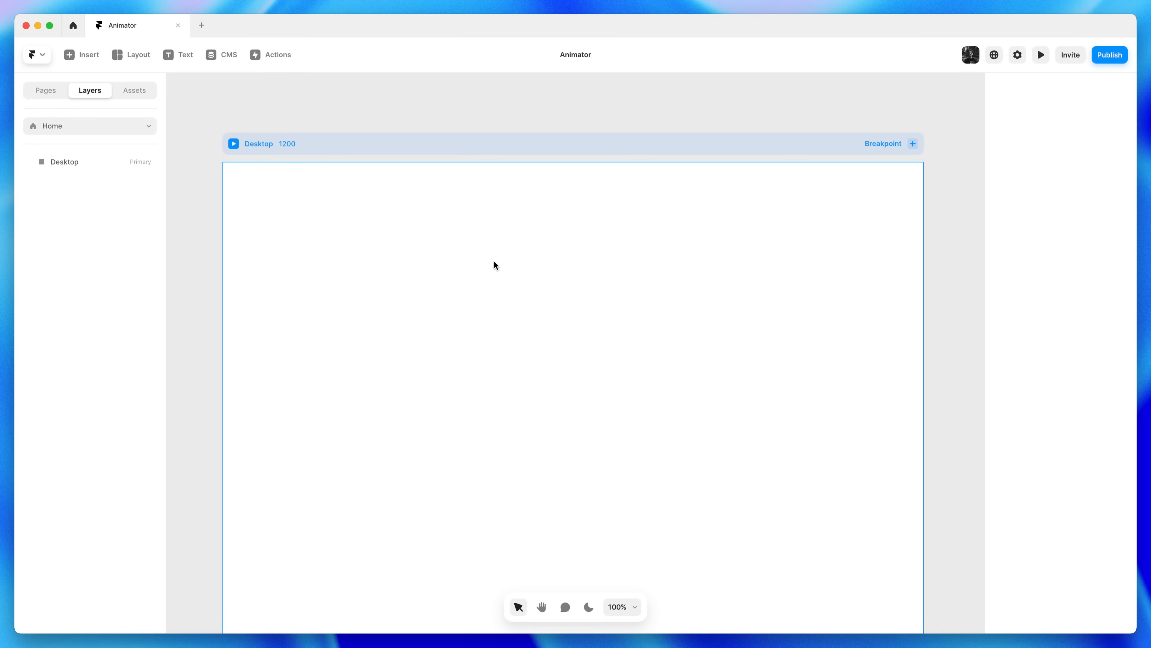
{"action": "left_click", "coordinate": [190, 62]}
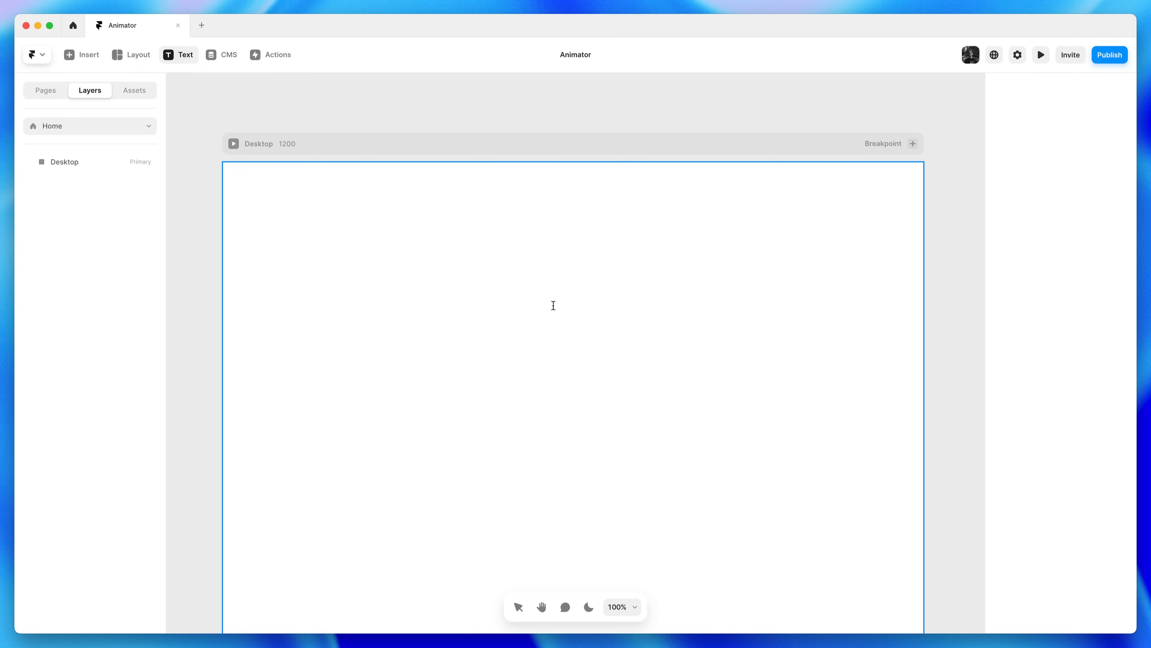
{"action": "left_click", "coordinate": [564, 304]}
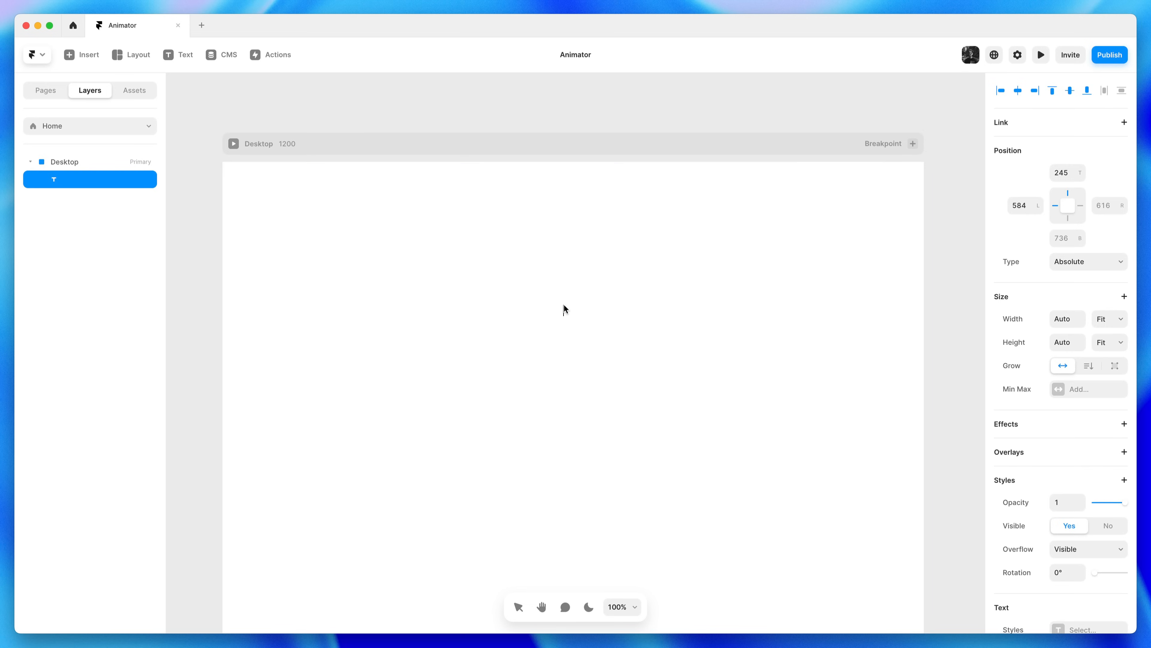
{"action": "type", "text": "Animator"}
{"action": "key", "text": "Escape"}
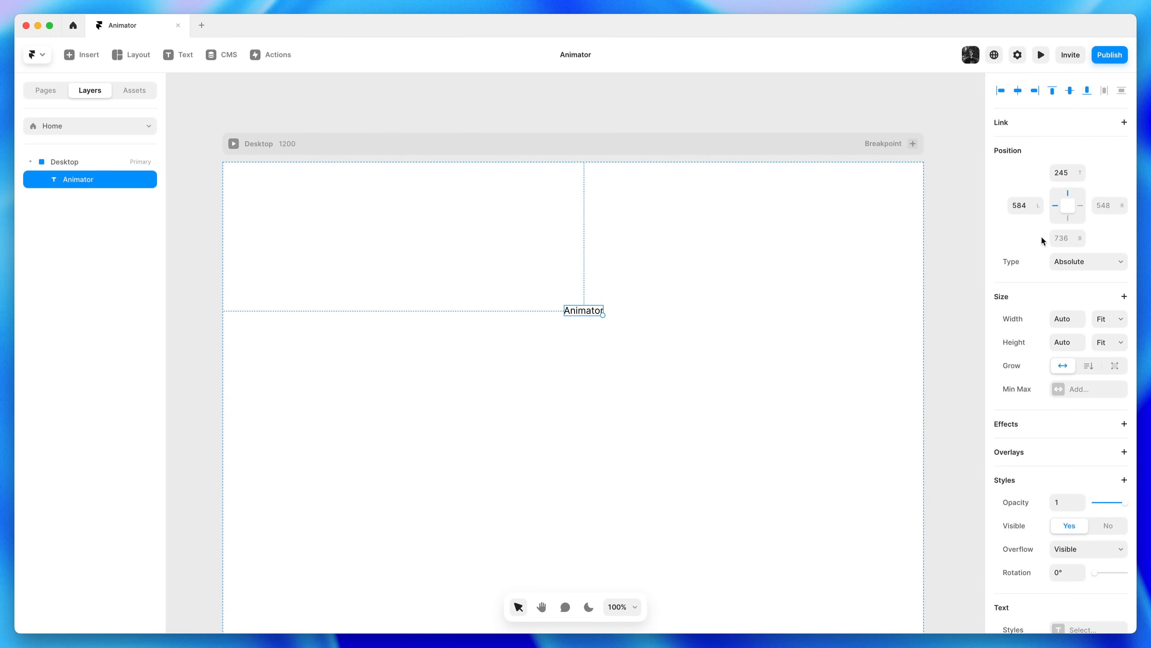
{"action": "scroll", "coordinate": [1040, 577], "scroll_direction": "down", "scroll_amount": 10}
{"action": "scroll", "coordinate": [1042, 582], "scroll_direction": "down", "scroll_amount": 2}
{"action": "scroll", "coordinate": [1041, 580], "scroll_direction": "up", "scroll_amount": 10}
Centre the Animator text horizontally and set its top offset to 200
{"action": "left_click", "coordinate": [1018, 93]}
{"action": "left_click", "coordinate": [1074, 173]}
{"action": "type", "text": "200"}
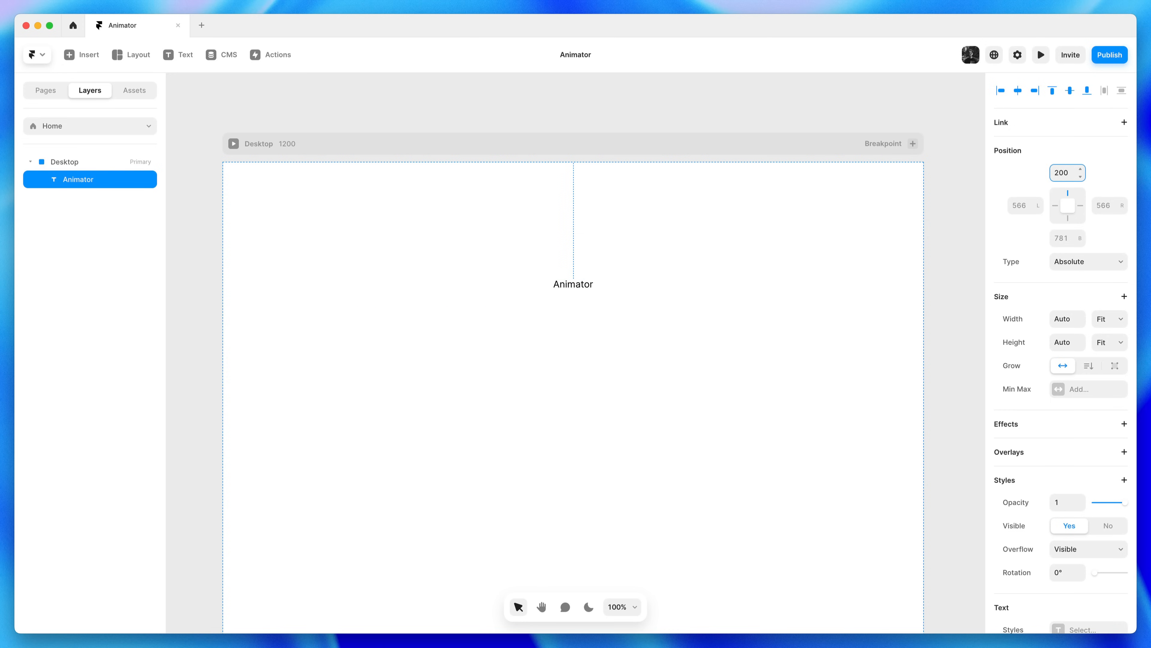
{"action": "key", "text": "Return"}
Change the Animator heading's font to Satoshi
{"action": "scroll", "coordinate": [1055, 474], "scroll_direction": "down", "scroll_amount": 6}
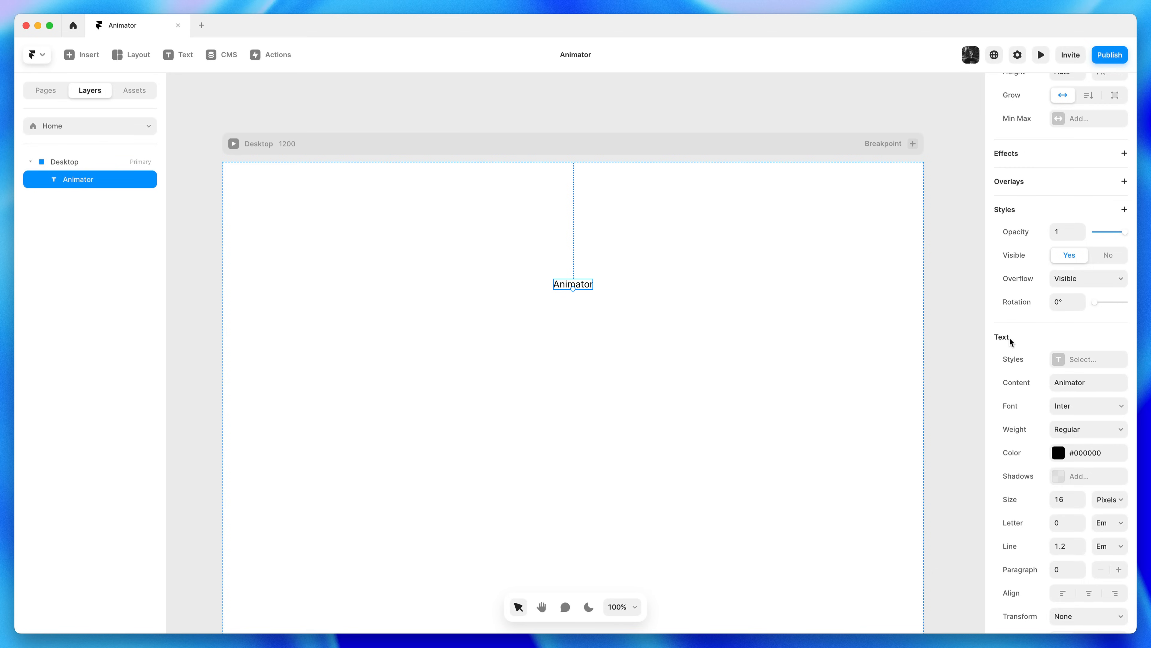
{"action": "left_click", "coordinate": [1077, 406]}
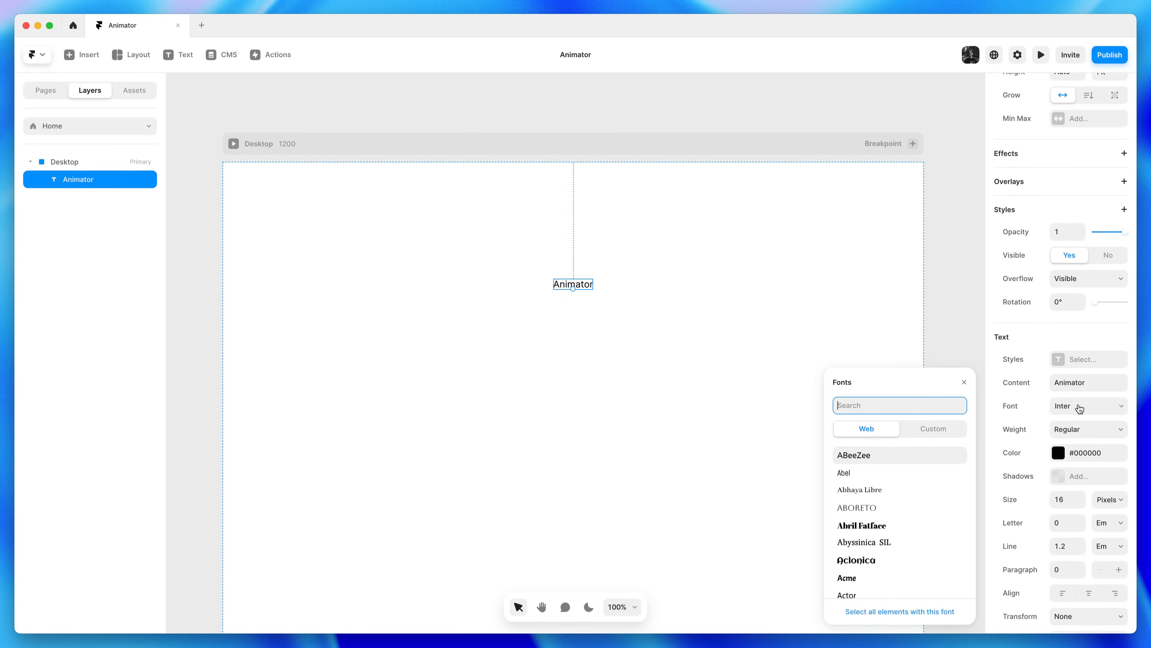
{"action": "type", "text": "d"}
{"action": "key", "text": "BackSpace"}
{"action": "type", "text": "sato"}
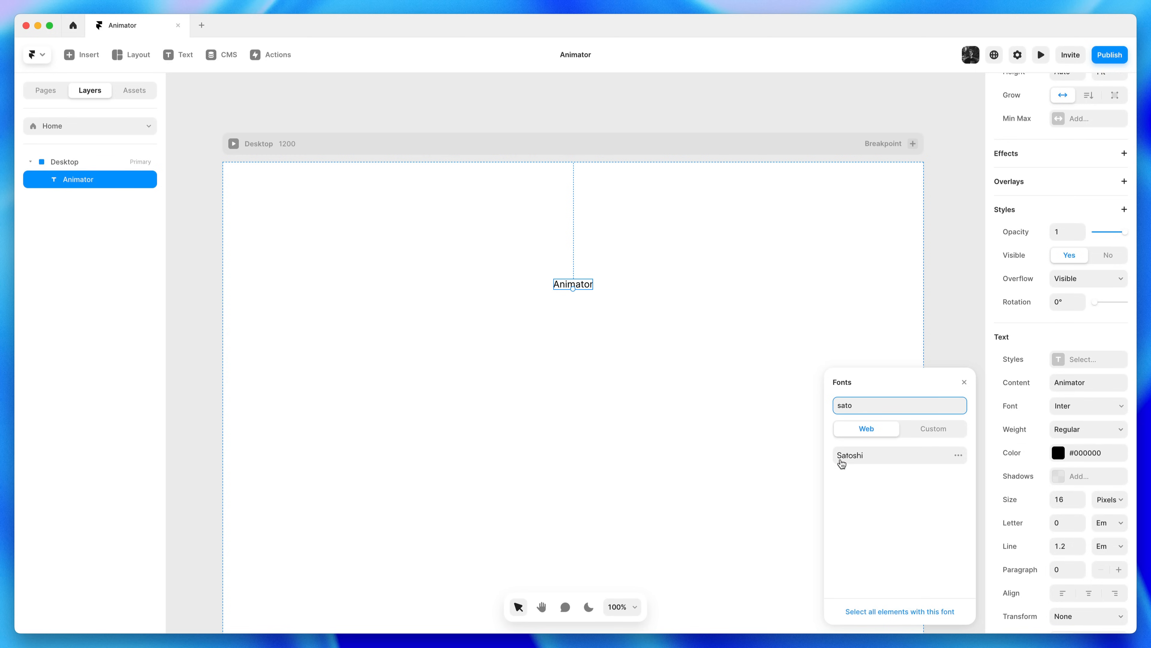
{"action": "left_click", "coordinate": [877, 460]}
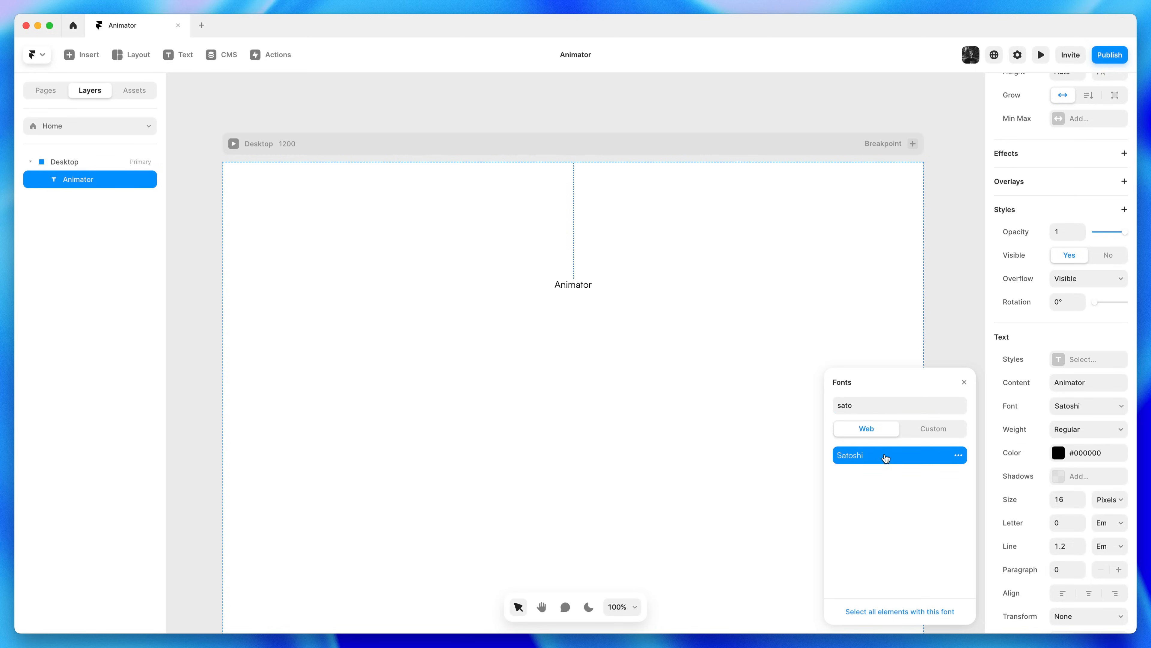
{"action": "left_click", "coordinate": [964, 382]}
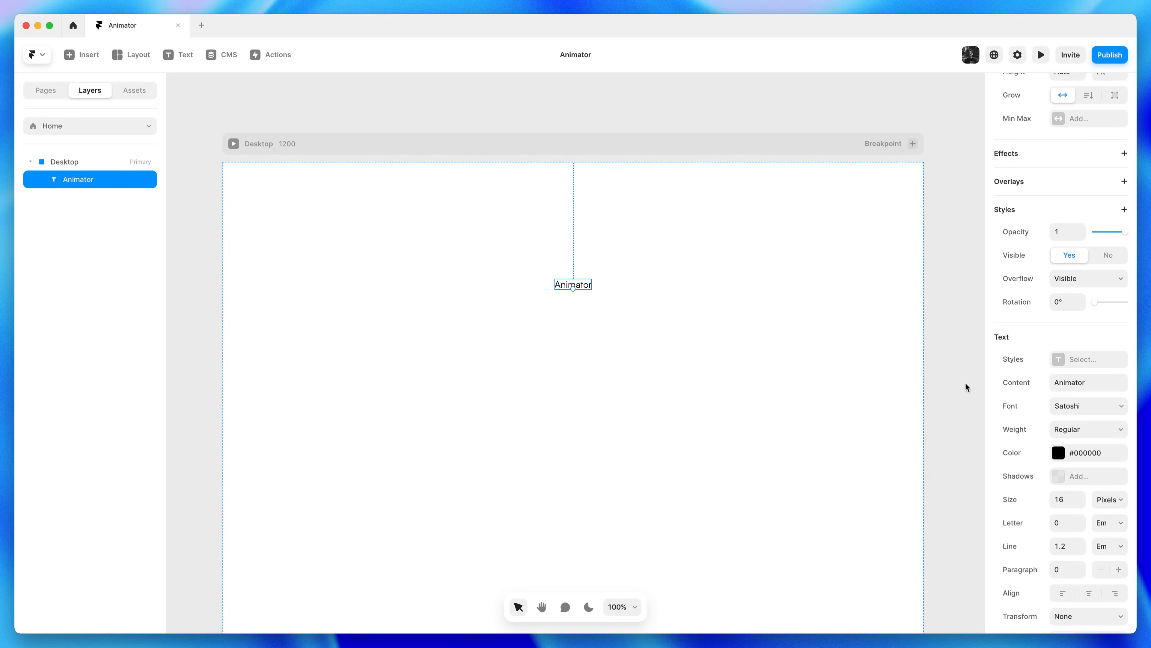
Make the heading Bold and raise its size to 20
{"action": "left_click", "coordinate": [1065, 431]}
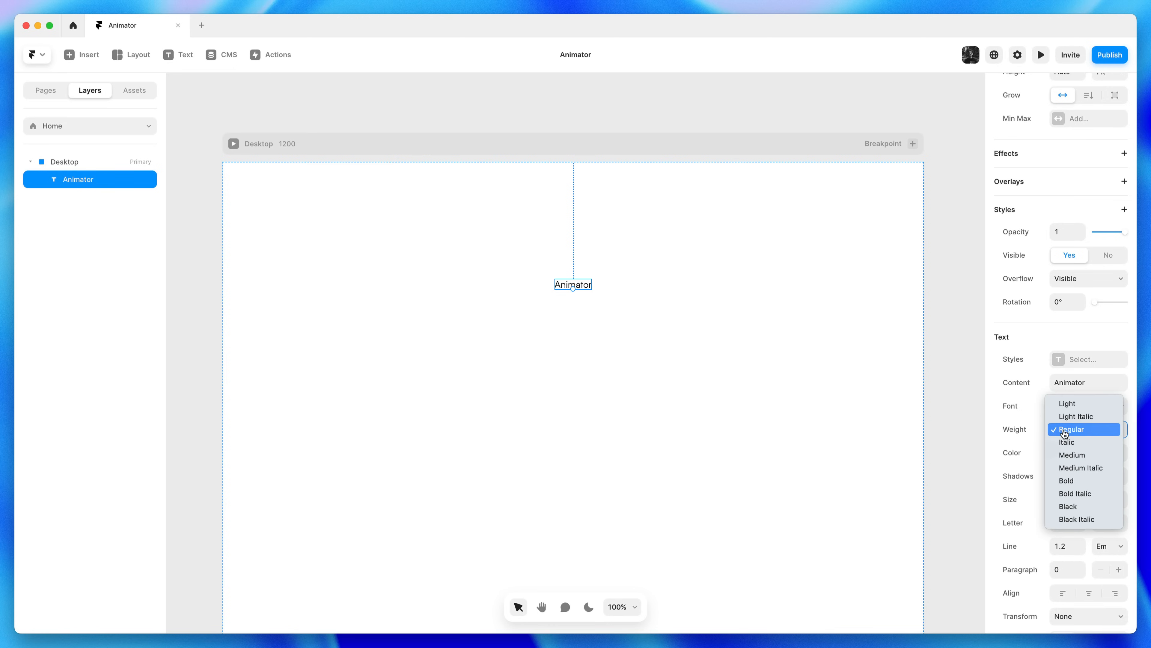
{"action": "left_click", "coordinate": [1082, 483]}
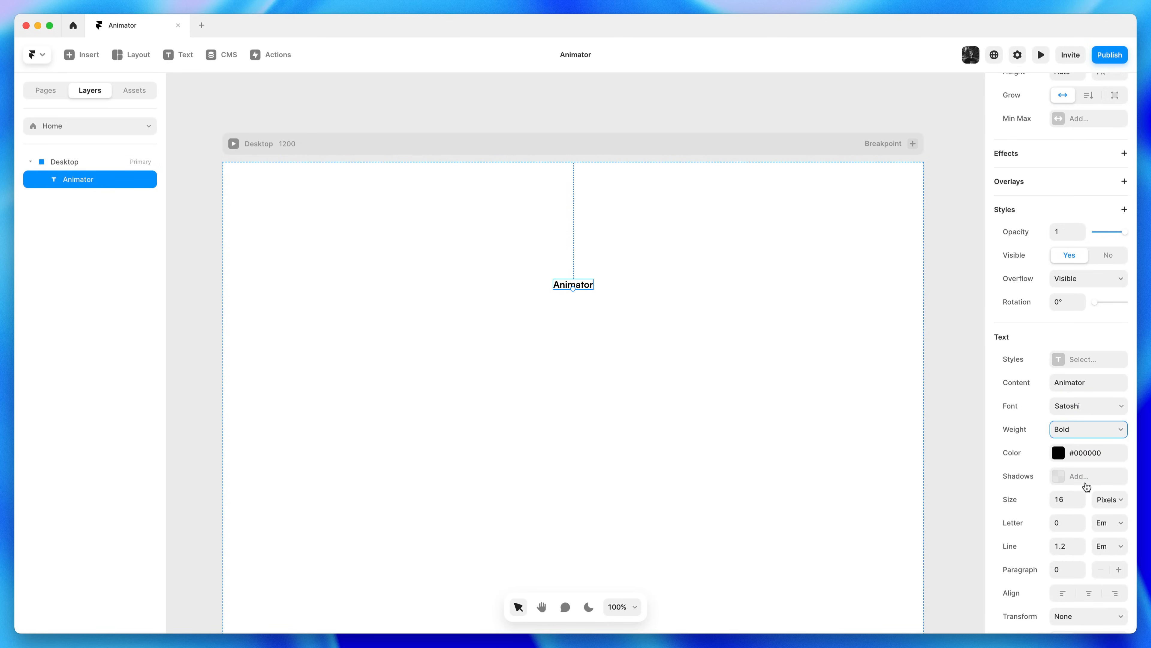
{"action": "left_click", "coordinate": [1082, 497]}
{"action": "left_click", "coordinate": [1082, 497]}
{"action": "left_click", "coordinate": [1082, 497]}
{"action": "left_click", "coordinate": [1082, 497]}
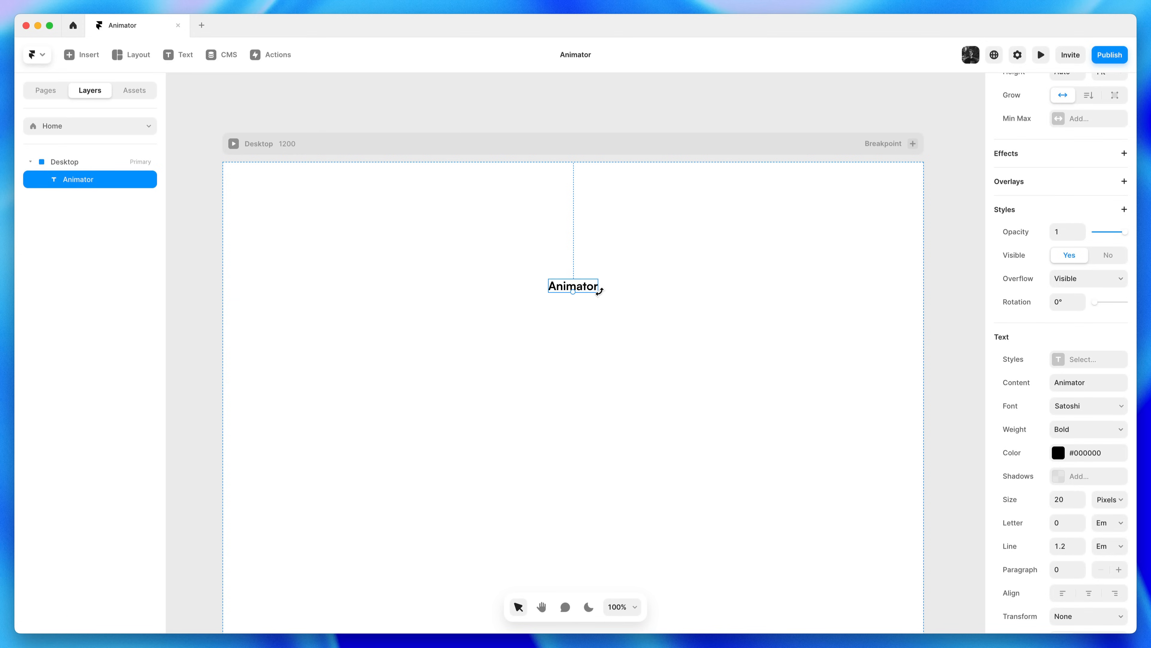
{"action": "left_click", "coordinate": [703, 313]}
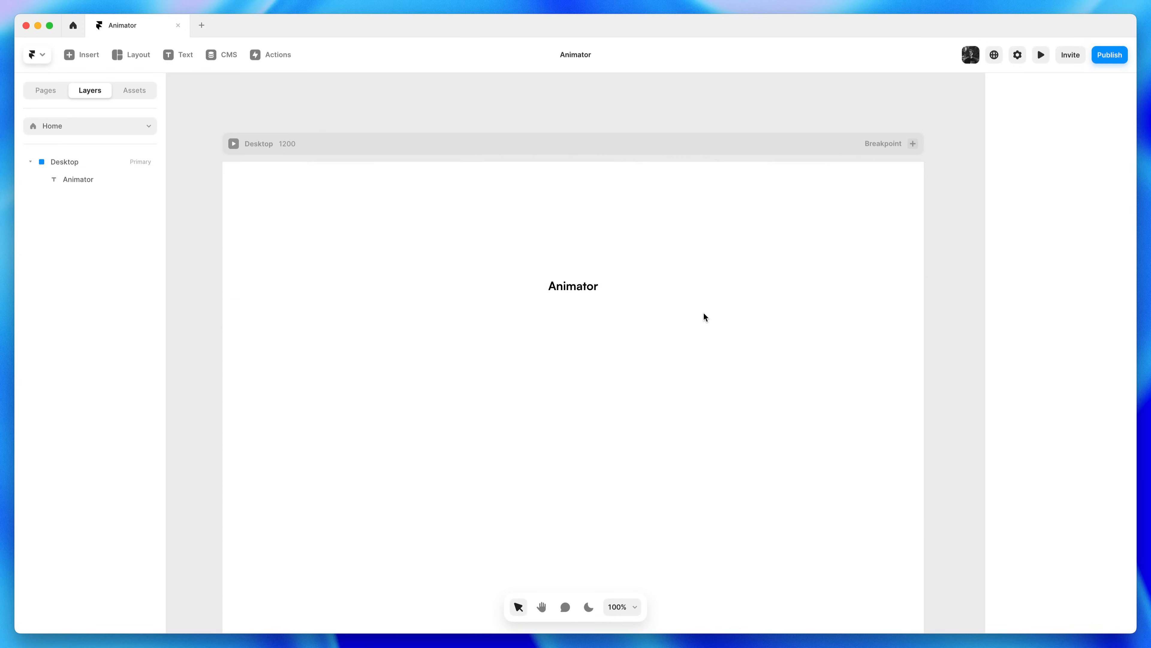
{"action": "right_click", "coordinate": [591, 290]}
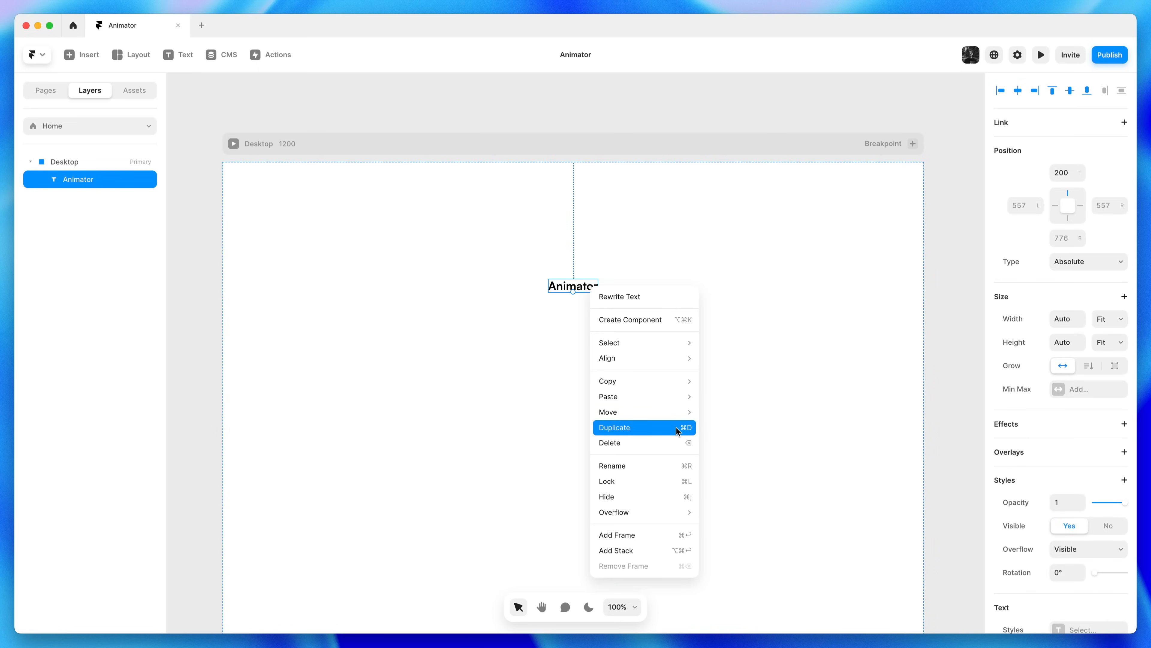
{"action": "left_click", "coordinate": [668, 427]}
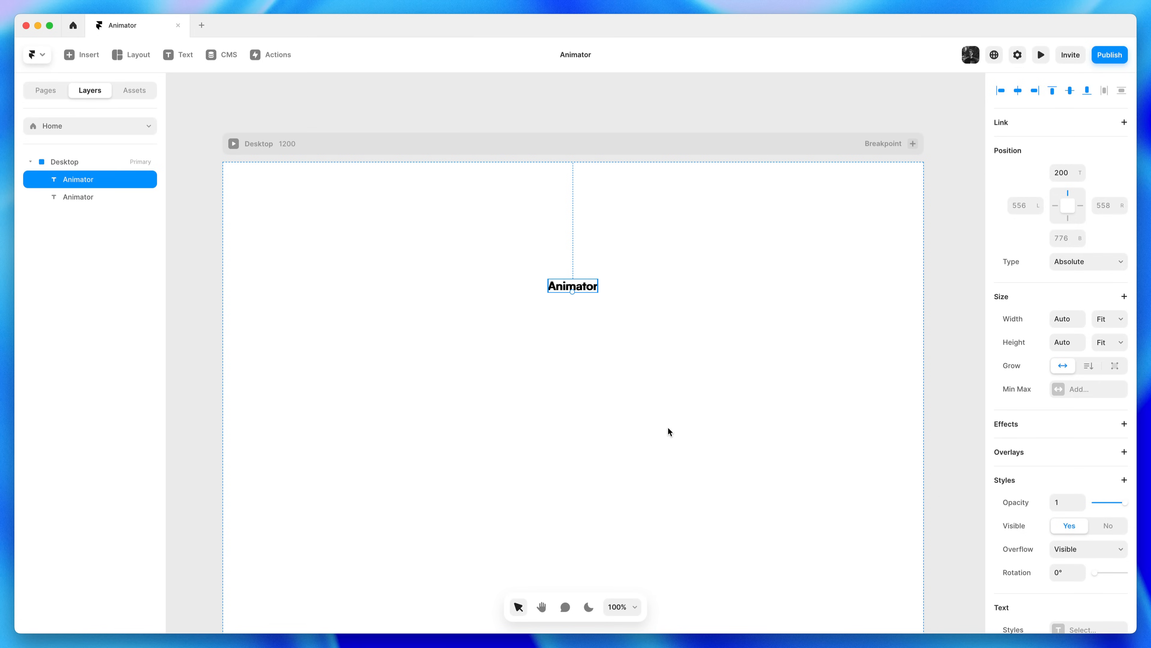
{"action": "left_click_drag", "start_coordinate": [588, 292], "coordinate": [588, 311]}
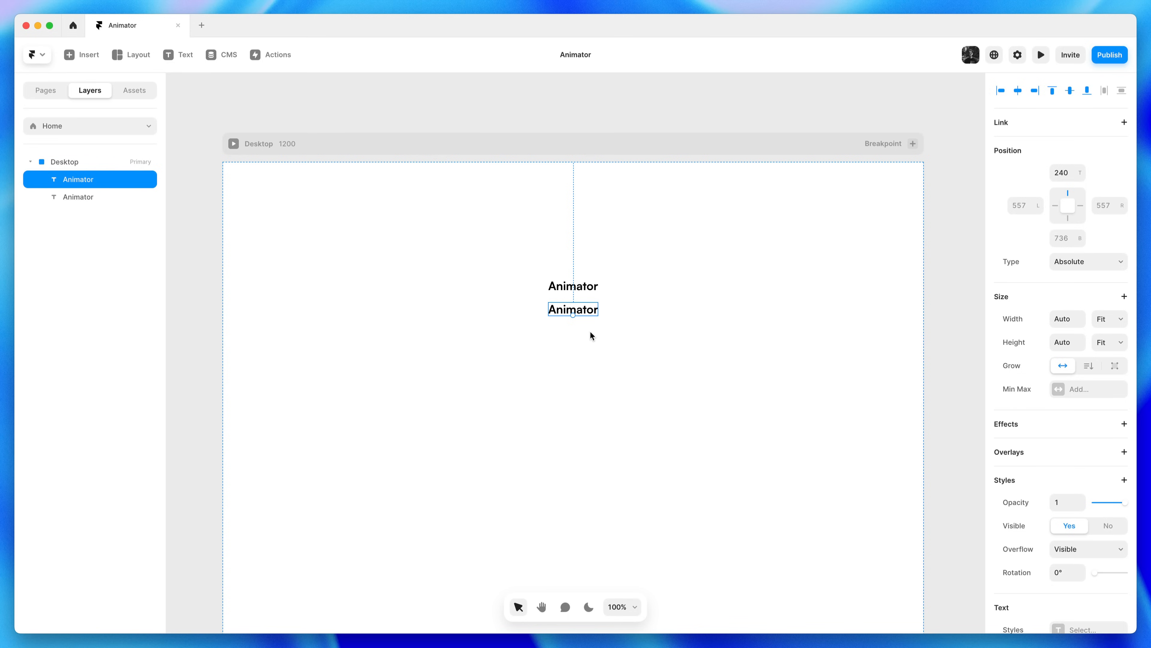
{"action": "key", "text": "Delete"}
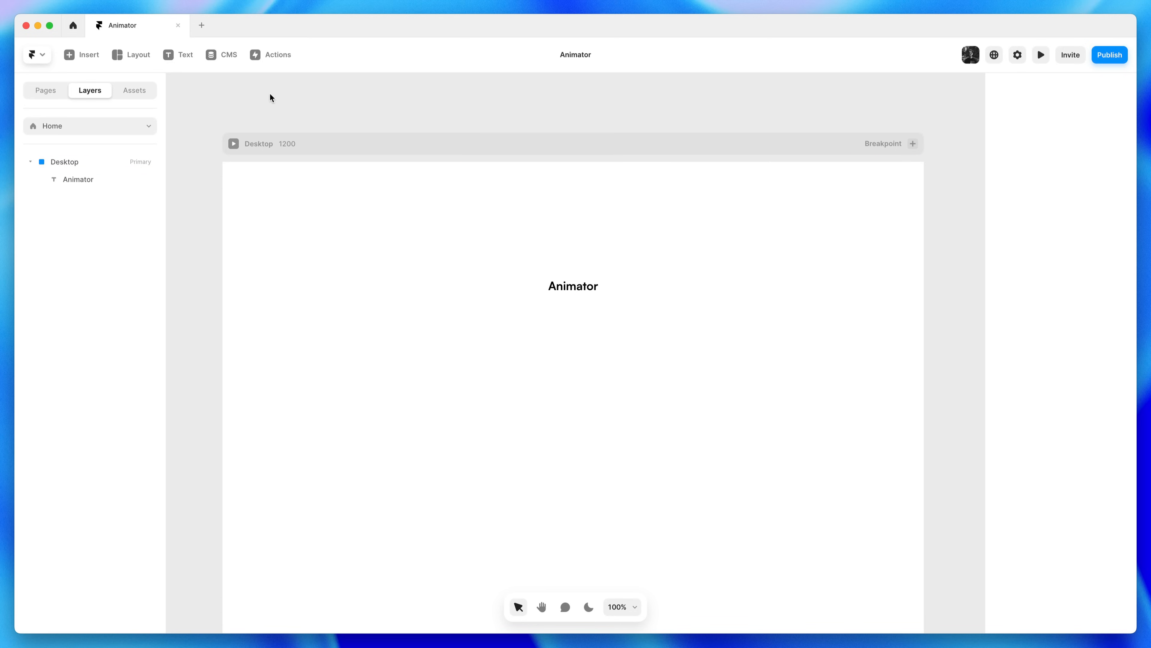
Draw a text box below the heading reading 'The easiest way to bring your illustrations to life.'
{"action": "left_click", "coordinate": [187, 59]}
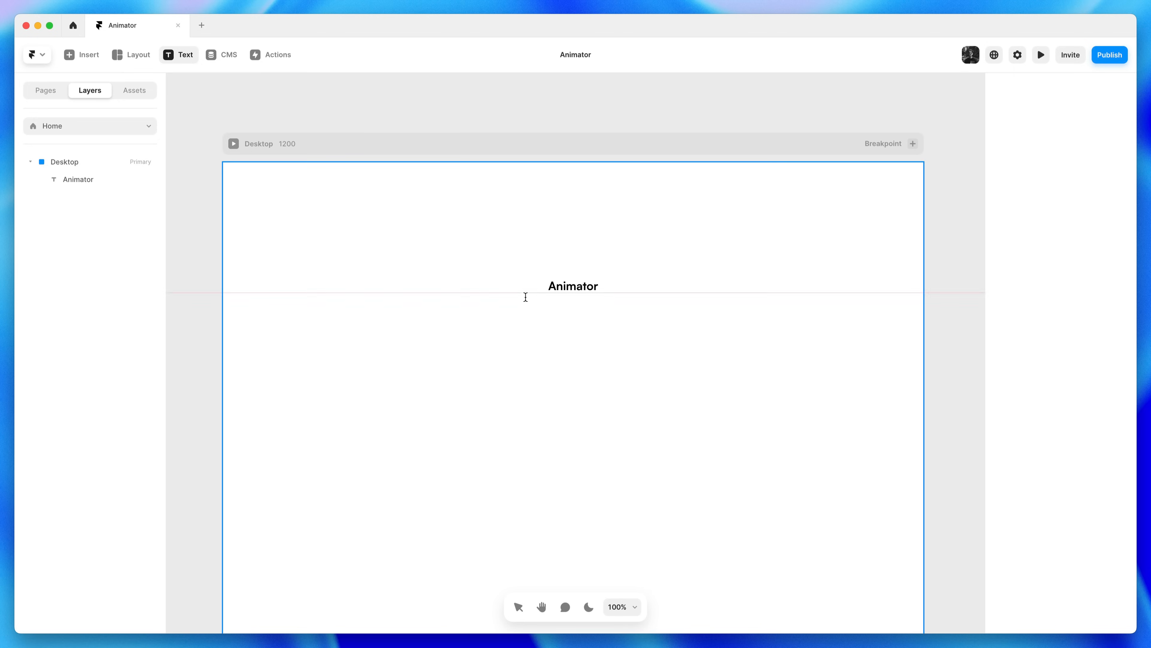
{"action": "left_click_drag", "start_coordinate": [516, 305], "coordinate": [640, 352]}
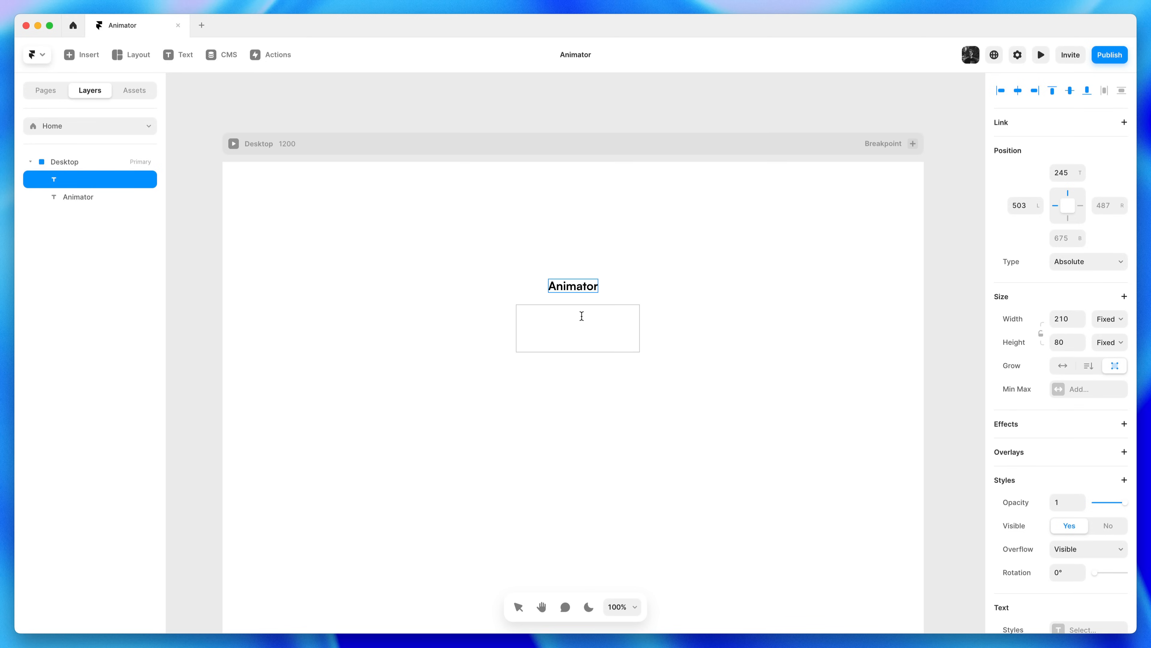
{"action": "type", "text": "The easiest way to bring your illustrations to life."}
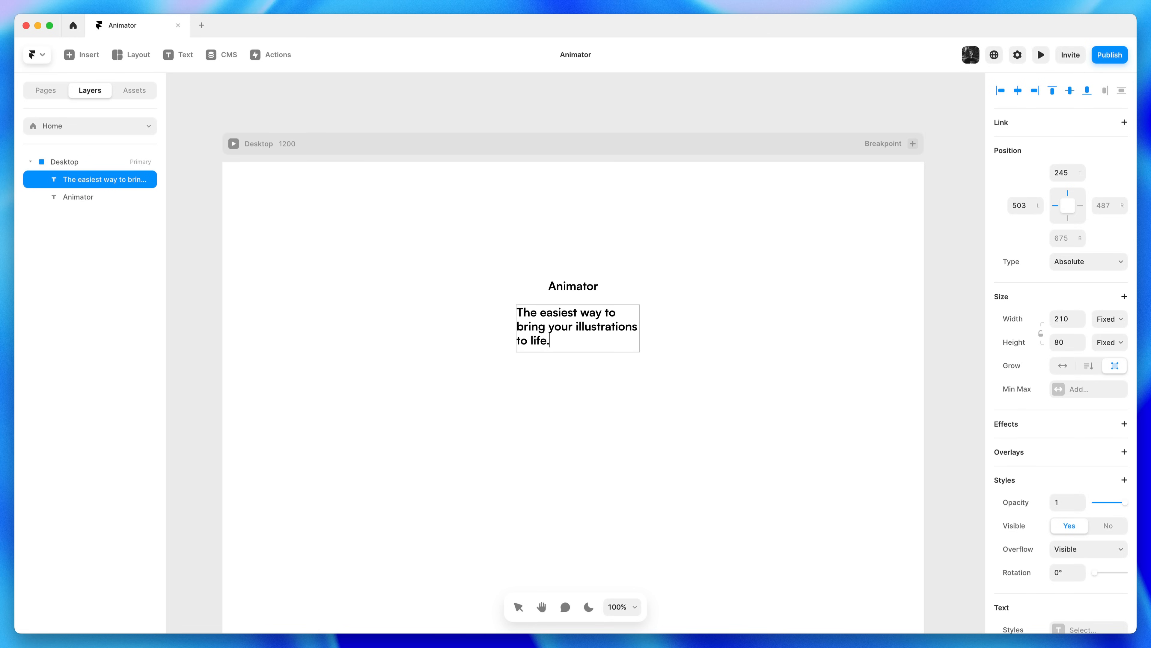
{"action": "key", "text": "Escape"}
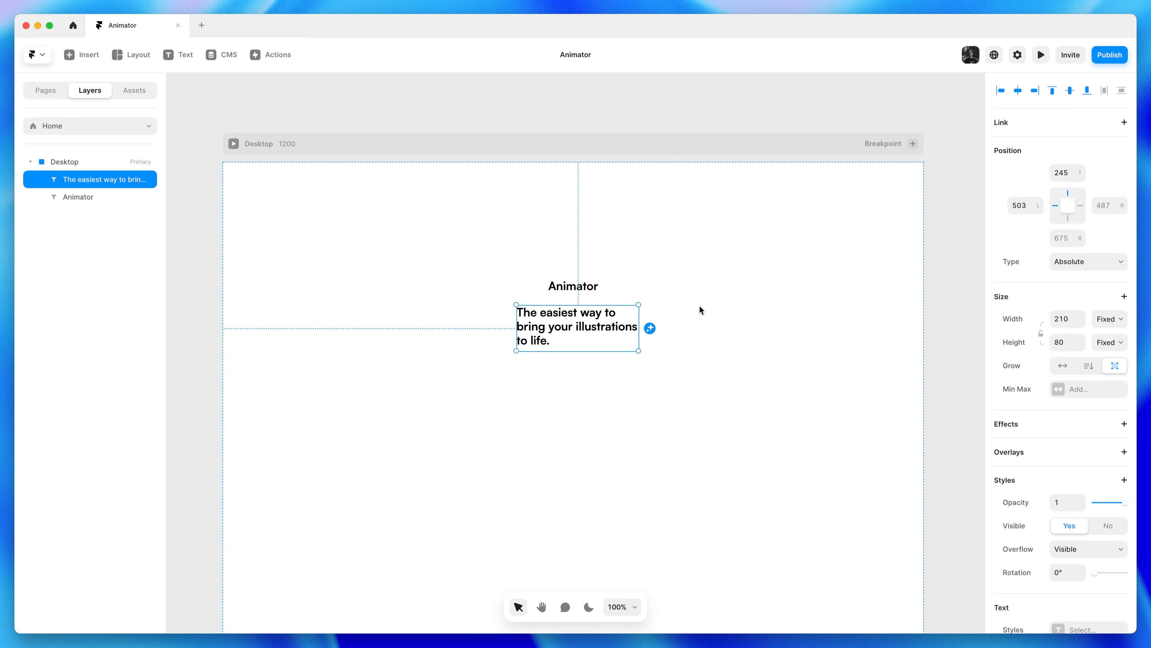
Set the subtitle to Medium weight, size 18, centre-aligned
{"action": "scroll", "coordinate": [1011, 465], "scroll_direction": "down", "scroll_amount": 5}
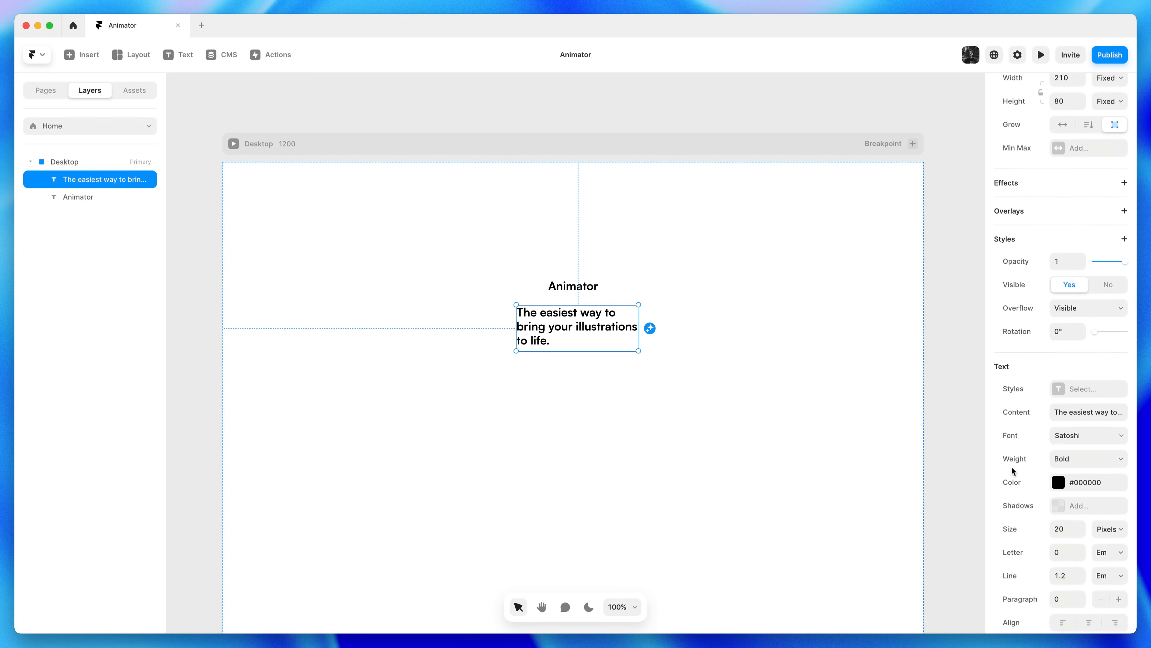
{"action": "left_click", "coordinate": [1089, 465]}
{"action": "left_click", "coordinate": [1085, 432]}
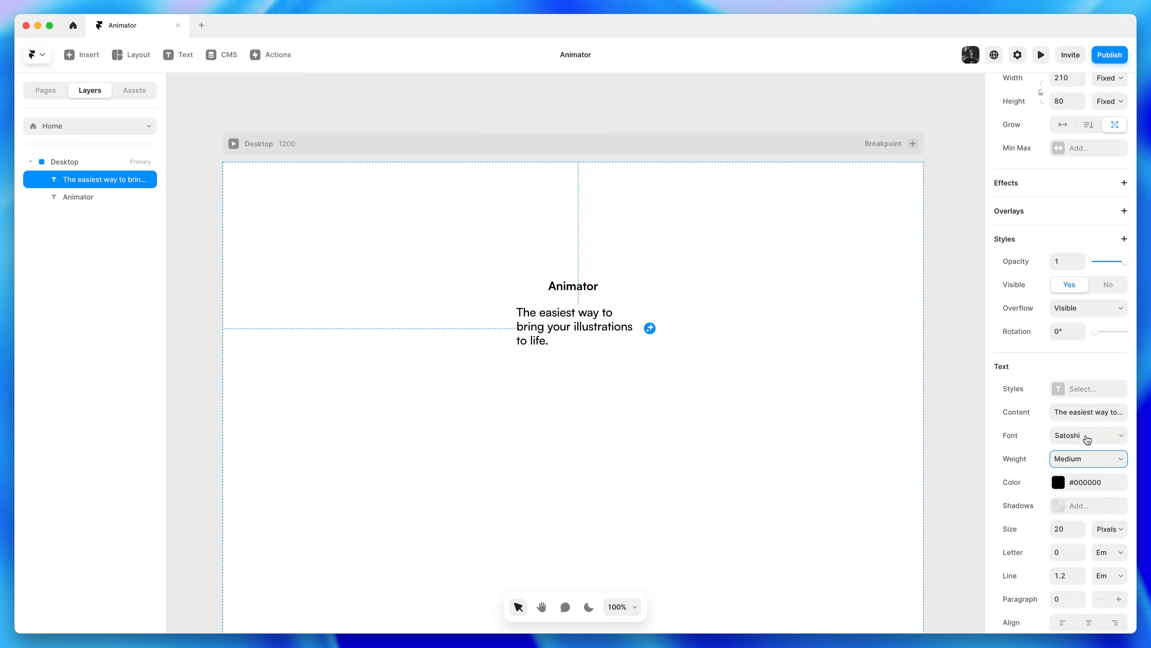
{"action": "left_click", "coordinate": [1082, 533]}
{"action": "left_click", "coordinate": [1082, 534]}
{"action": "scroll", "coordinate": [1085, 539], "scroll_direction": "down", "scroll_amount": 2}
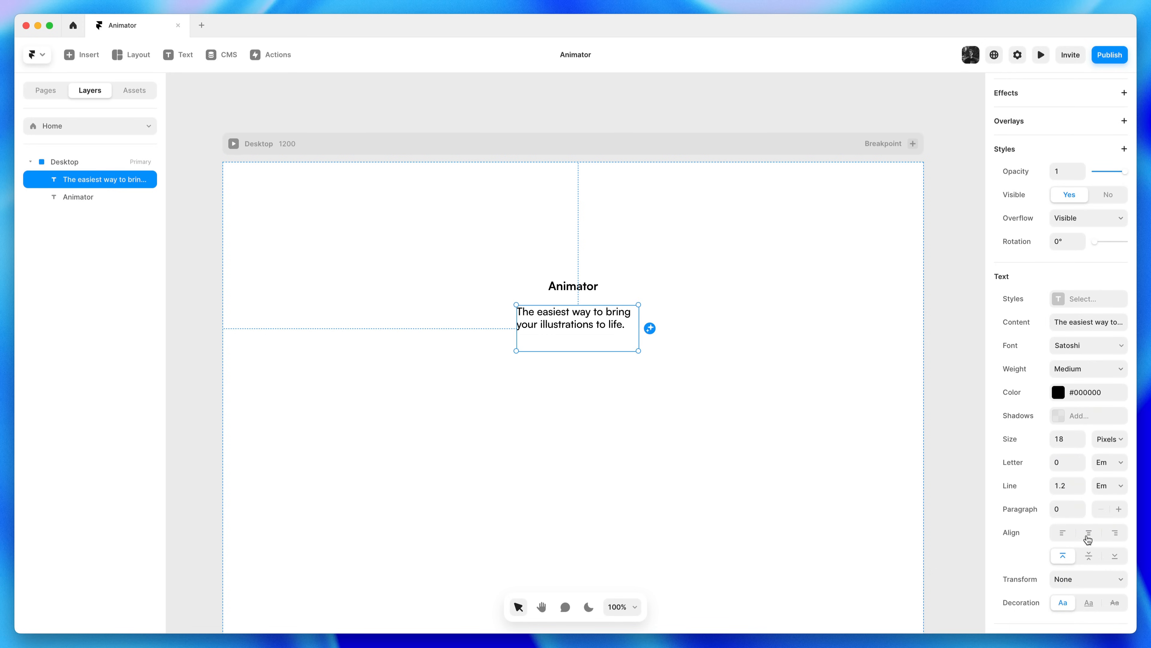
{"action": "left_click", "coordinate": [1088, 536]}
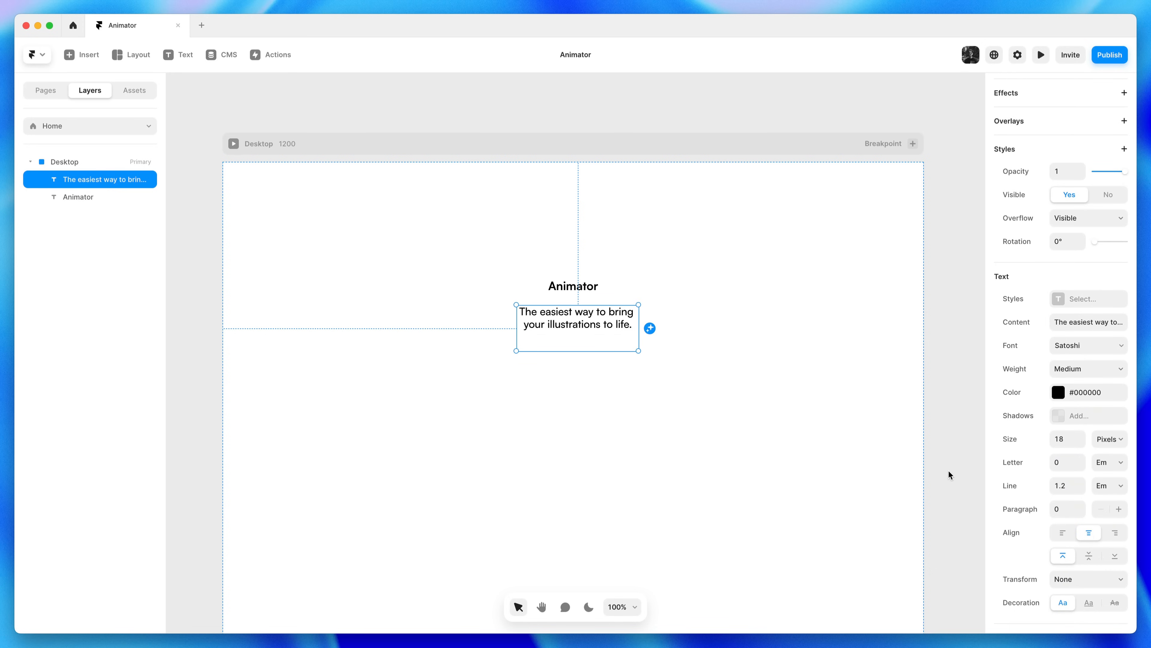
Colour the subtitle grey #888888
{"action": "left_click", "coordinate": [1090, 392]}
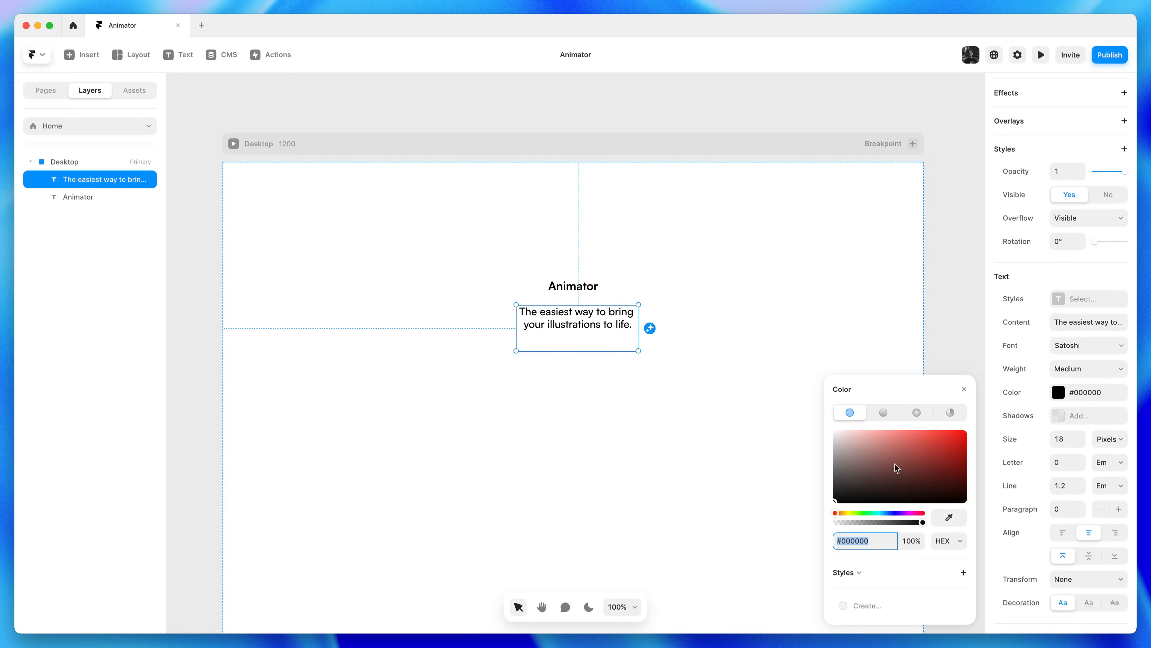
{"action": "mouse_move", "coordinate": [831, 477]}
{"action": "left_mouse_down"}
{"action": "mouse_move", "coordinate": [826, 436]}
{"action": "mouse_move", "coordinate": [819, 495]}
{"action": "mouse_move", "coordinate": [816, 485]}
{"action": "left_mouse_up"}
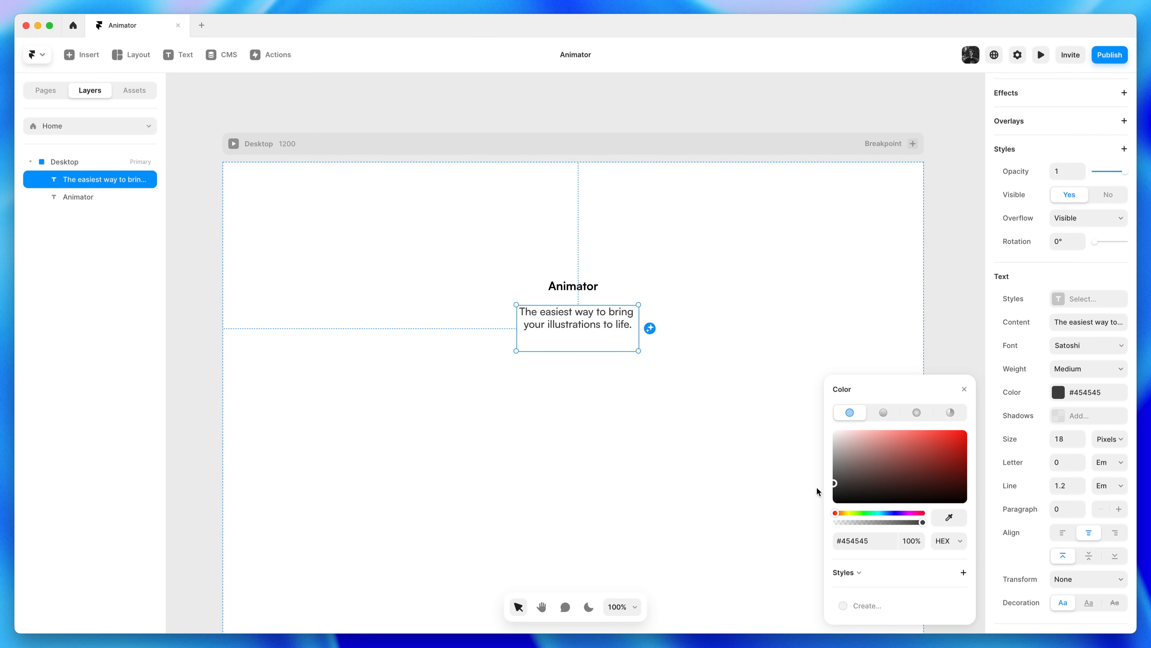
{"action": "left_click", "coordinate": [886, 542]}
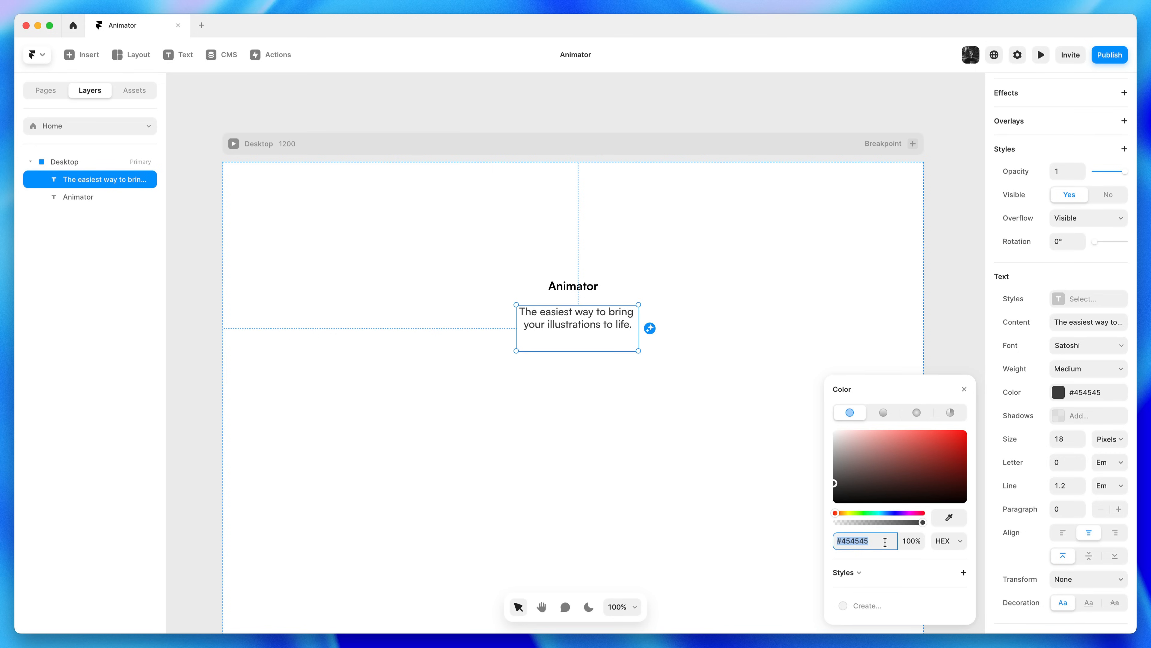
{"action": "type", "text": "888"}
{"action": "key", "text": "Return"}
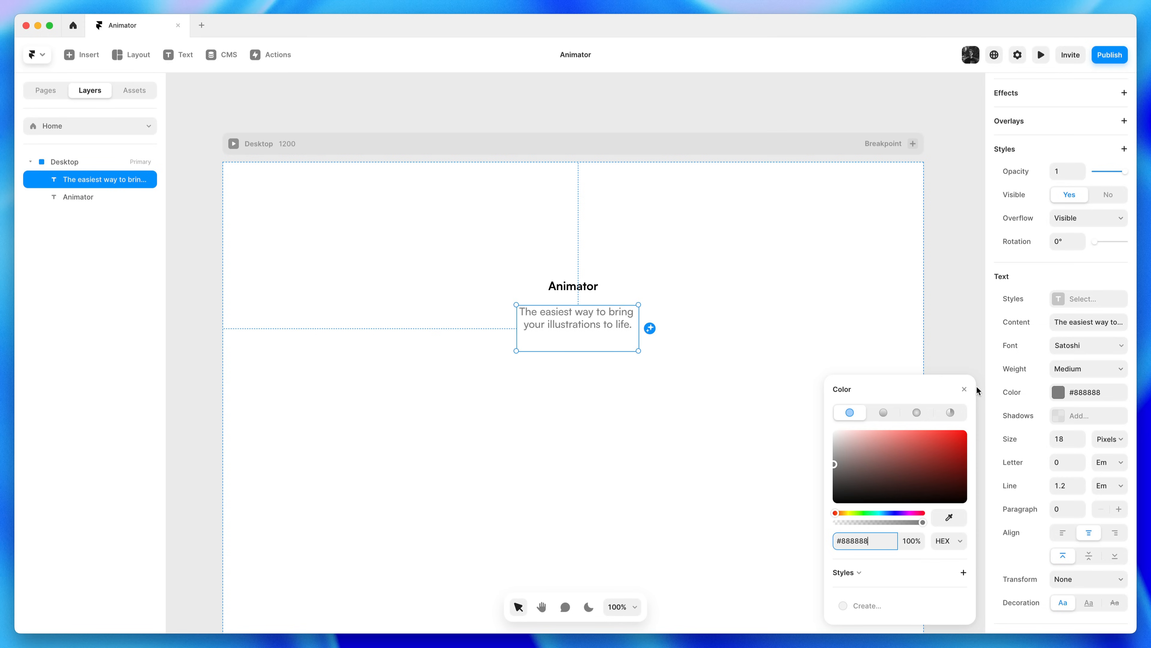
{"action": "left_click", "coordinate": [966, 388]}
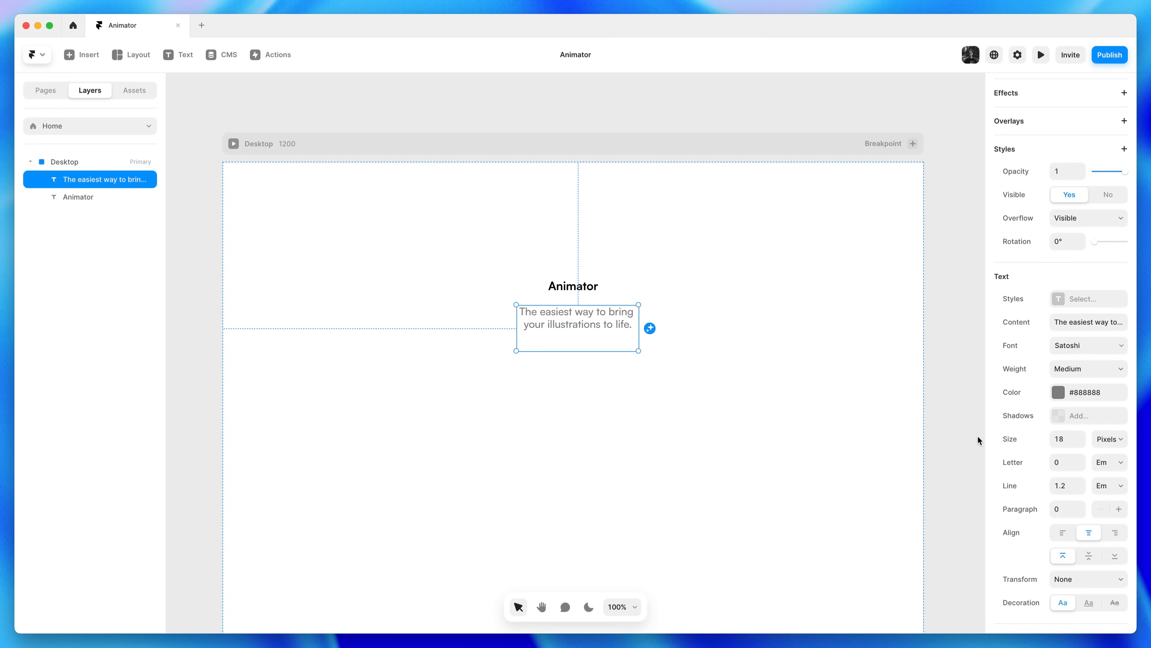
{"action": "scroll", "coordinate": [1070, 280], "scroll_direction": "up", "scroll_amount": 3}
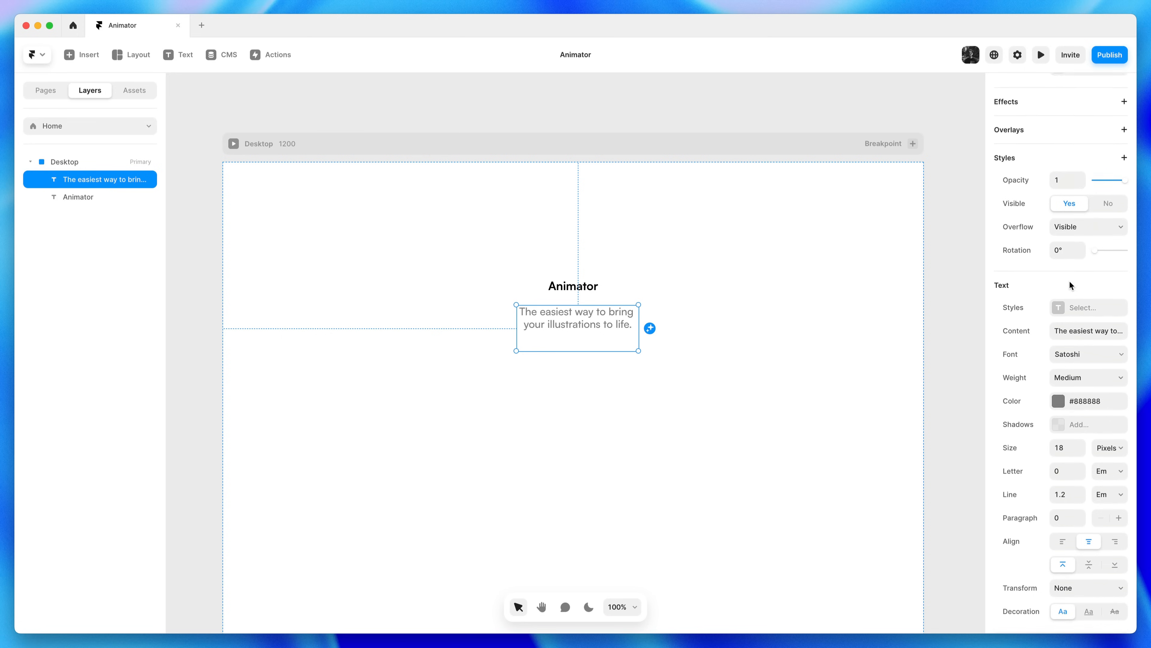
Set the subtitle's height to Fit Content and centre it horizontally on the Desktop frame
{"action": "scroll", "coordinate": [1072, 286], "scroll_direction": "up", "scroll_amount": 10}
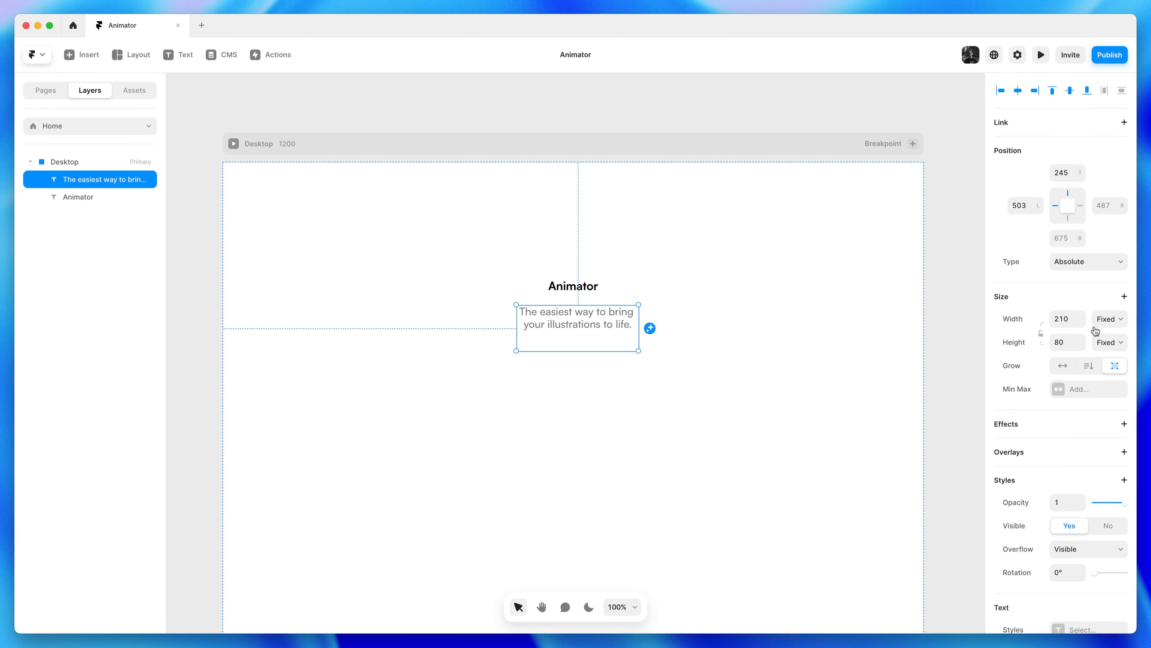
{"action": "left_click", "coordinate": [1110, 343]}
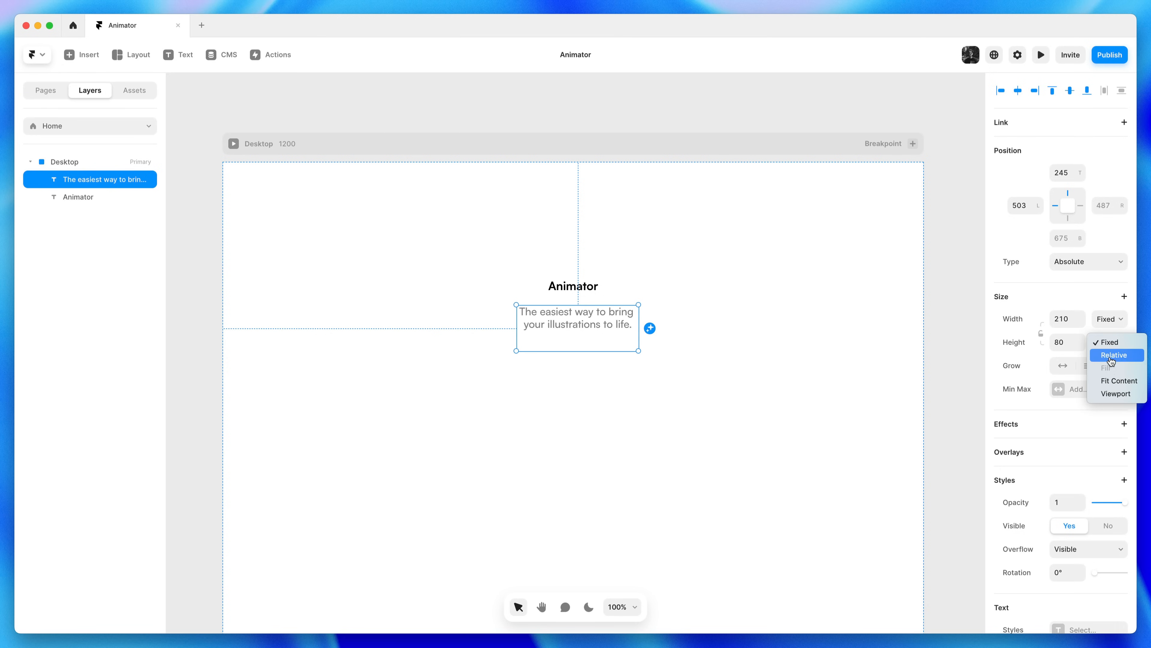
{"action": "left_click", "coordinate": [1111, 384]}
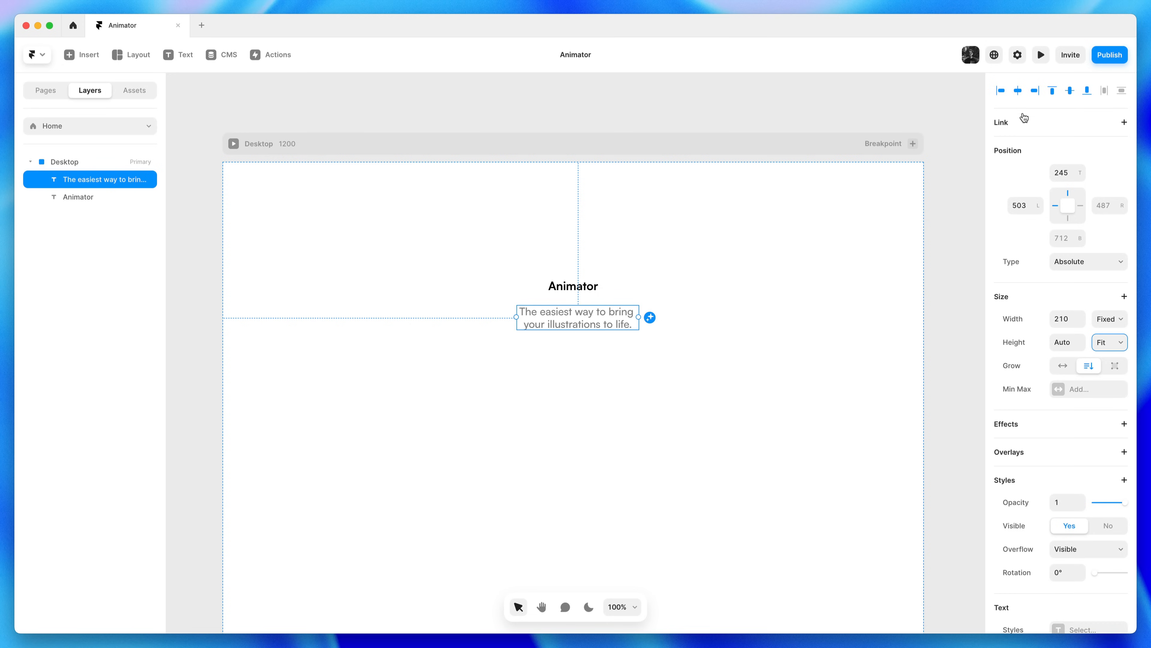
{"action": "left_click", "coordinate": [1018, 93]}
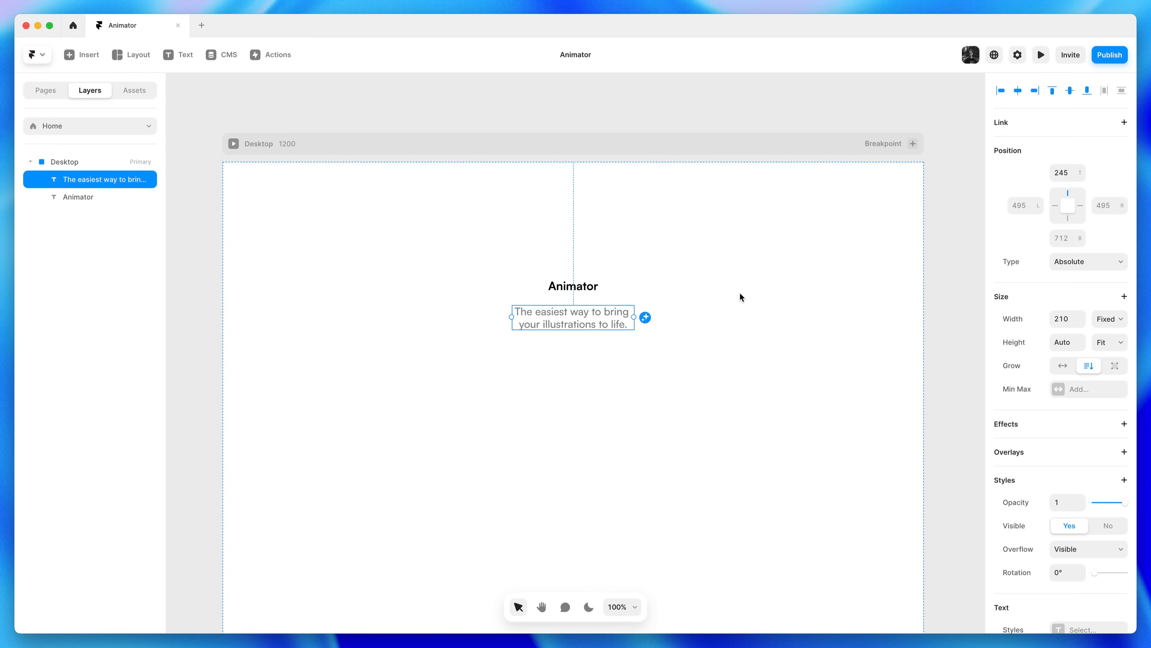
{"action": "key", "text": "Escape"}
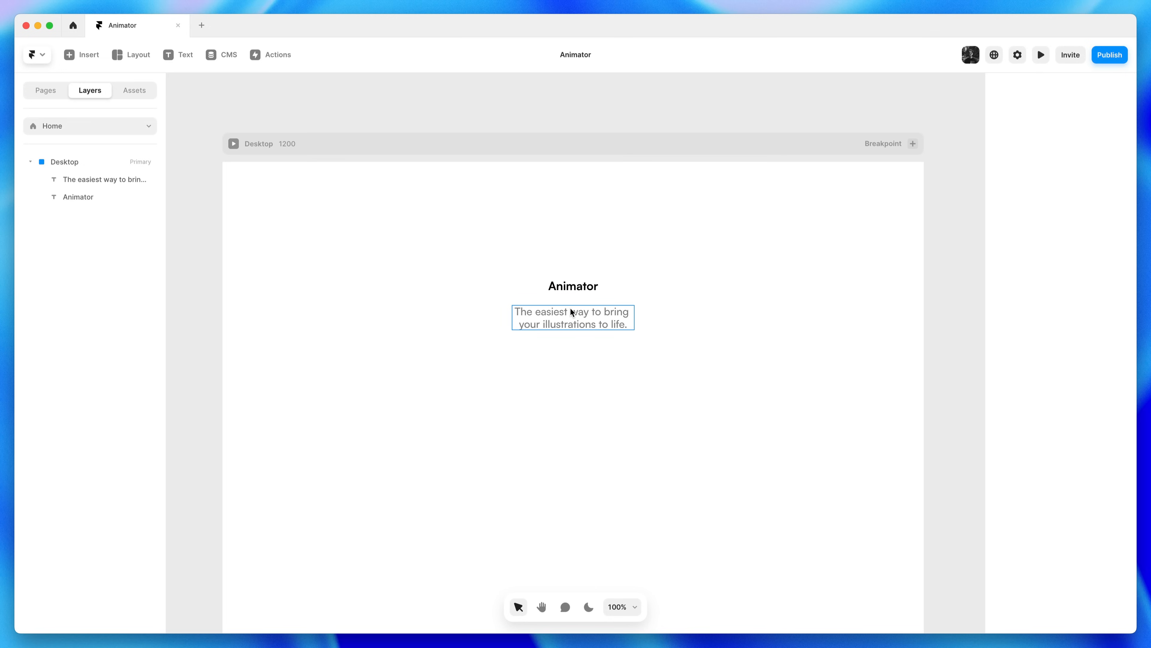
Nudge the subtitle with the arrow keys until it sits just beneath the Animator heading
{"action": "left_click", "coordinate": [591, 310]}
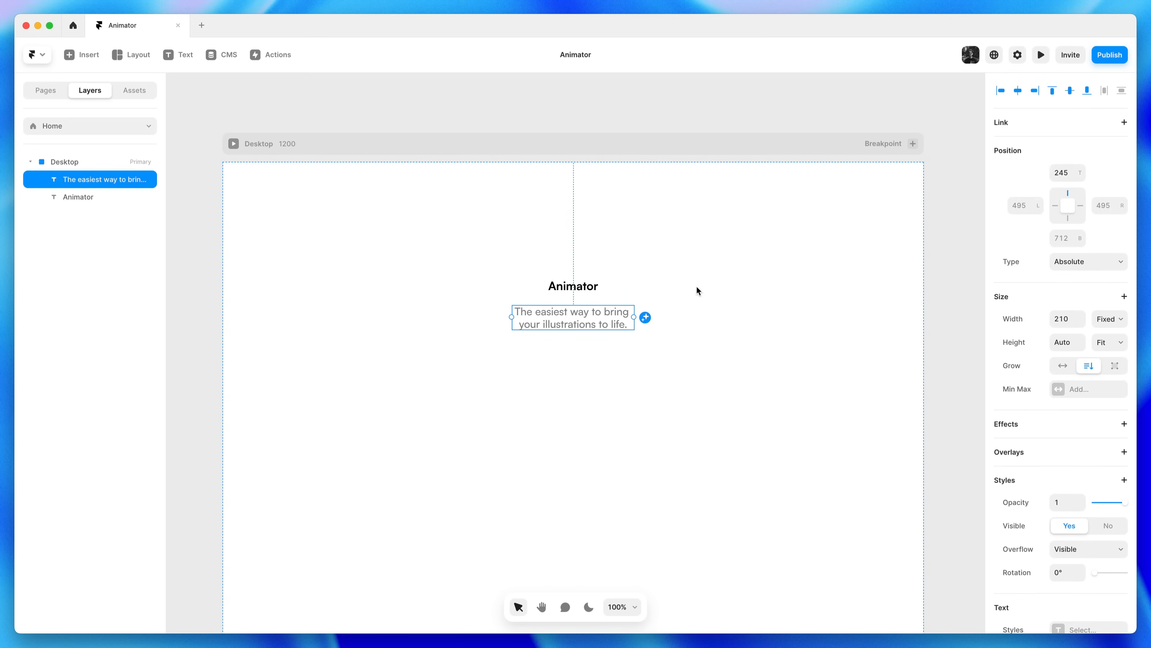
{"action": "key", "text": "Up"}
{"action": "key", "text": "Up"}
{"action": "key", "text": "Up"}
{"action": "key", "text": "Up"}
{"action": "key", "text": "Down"}
{"action": "key", "text": "Down"}
{"action": "key", "text": "Down"}
{"action": "key", "text": "Down"}
{"action": "key", "text": "Down"}
{"action": "key", "text": "Down"}
{"action": "key", "text": "Down"}
{"action": "key", "text": "Down"}
{"action": "key", "text": "Down"}
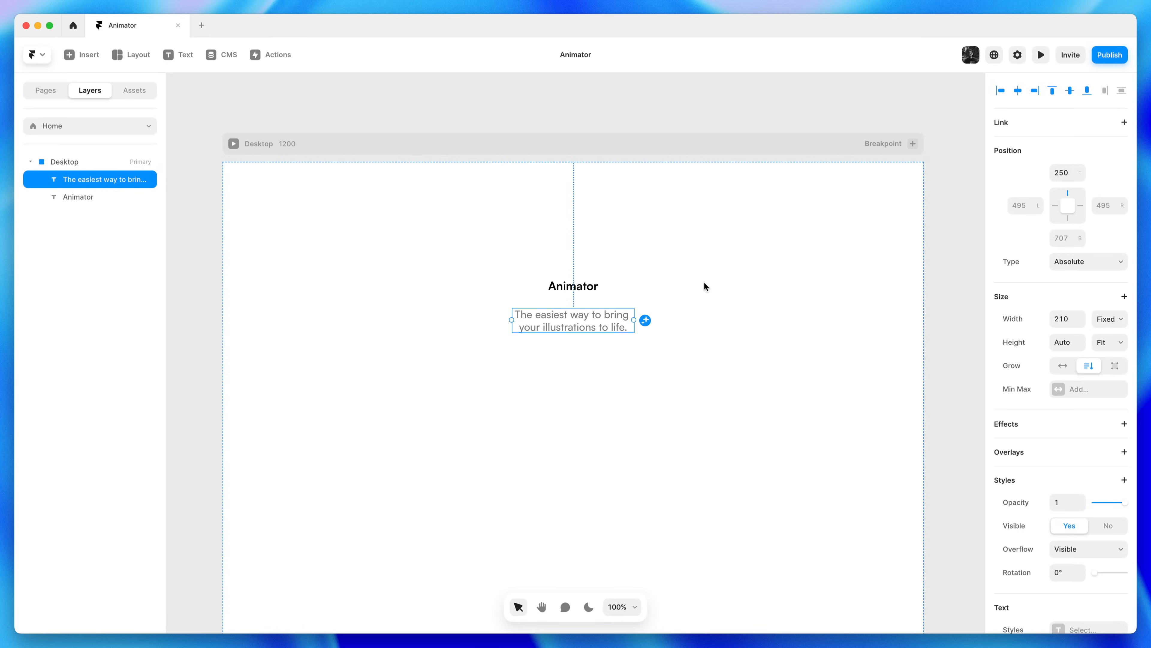
{"action": "key", "text": "shift+Down"}
{"action": "key", "text": "shift+Down"}
{"action": "key", "text": "shift+Down"}
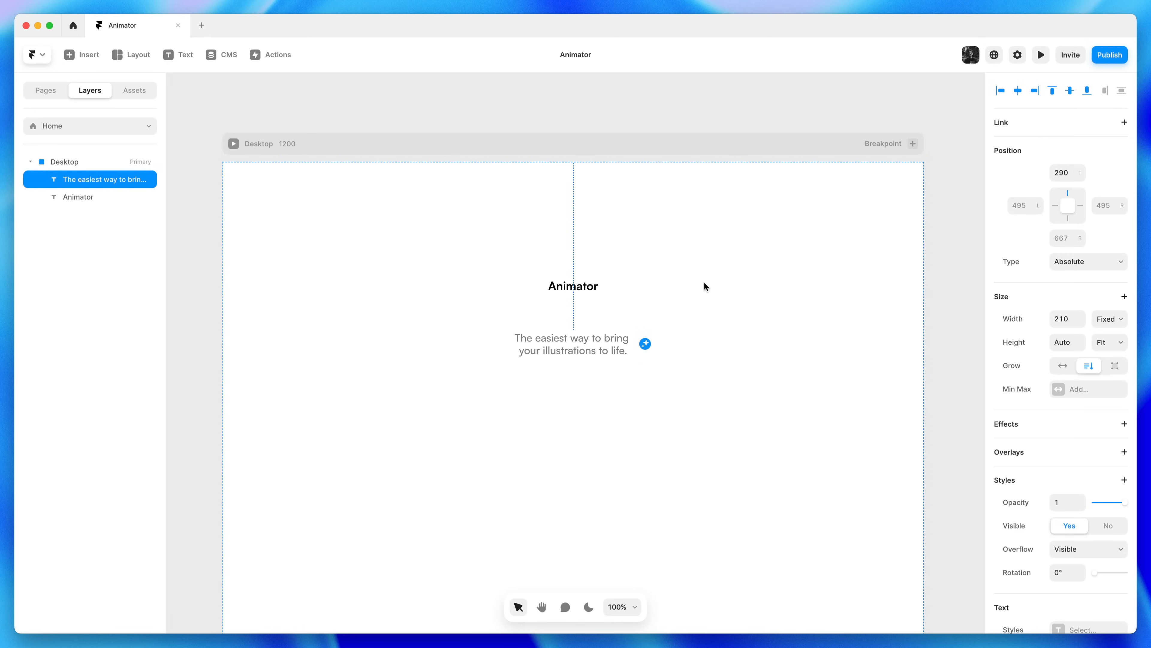
{"action": "key", "text": "shift+Up"}
{"action": "key", "text": "shift+Up"}
{"action": "key", "text": "shift+Up"}
{"action": "key", "text": "shift+Up"}
{"action": "key", "text": "shift+Up"}
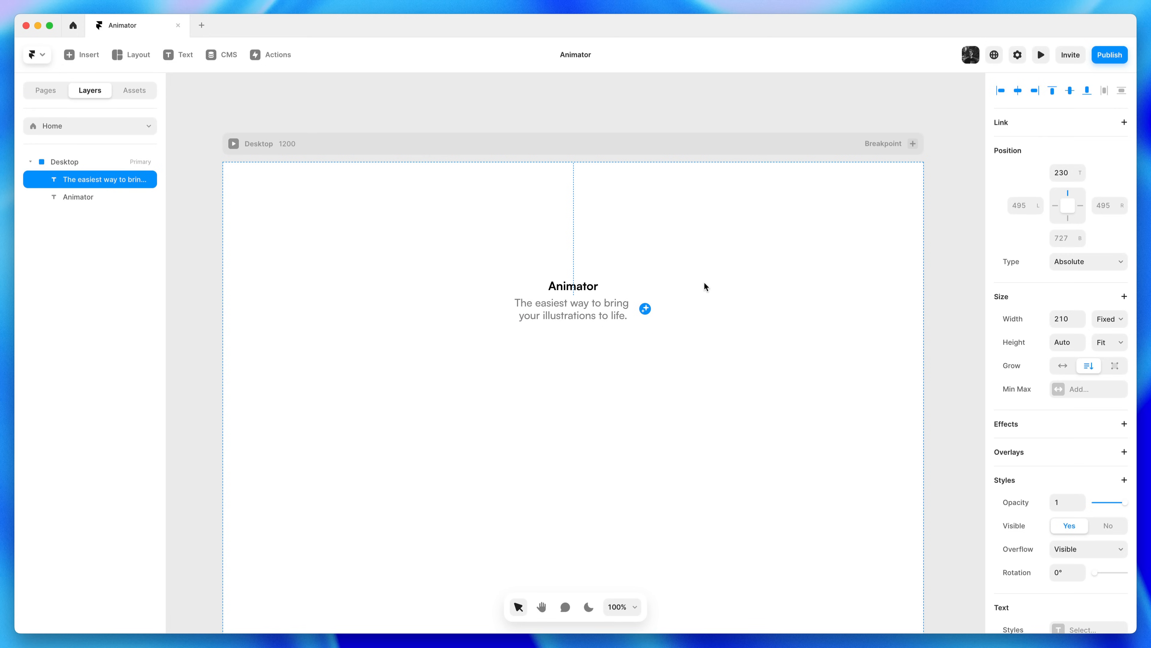
{"action": "key", "text": "shift+Down"}
{"action": "key", "text": "Escape"}
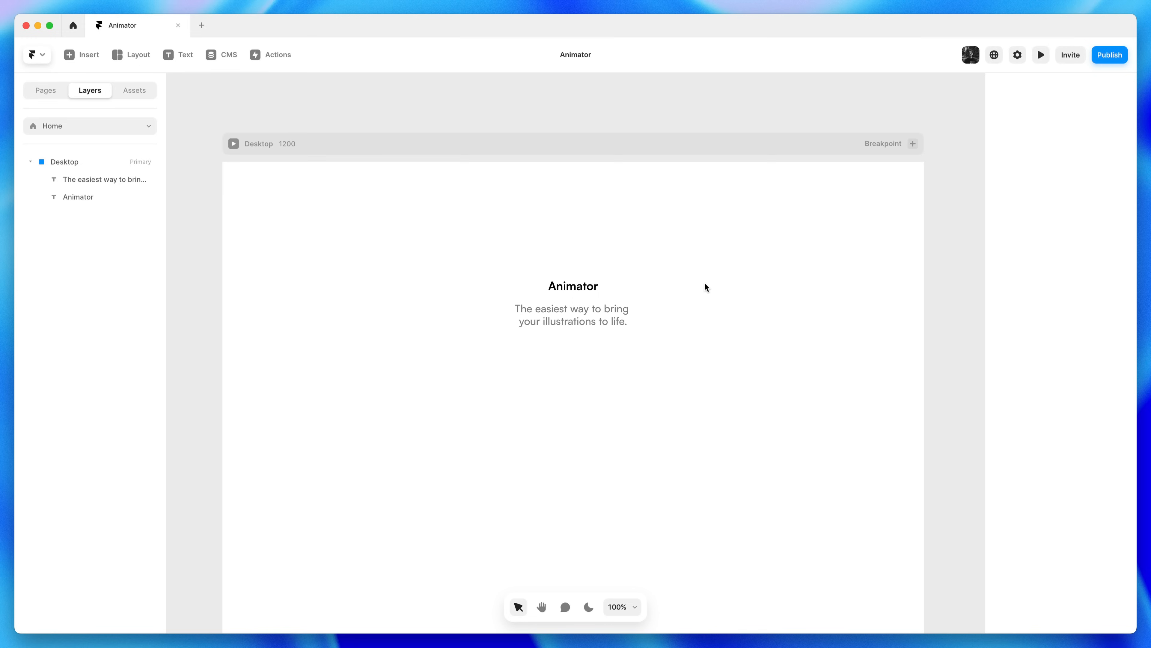
{"action": "key", "text": "f"}
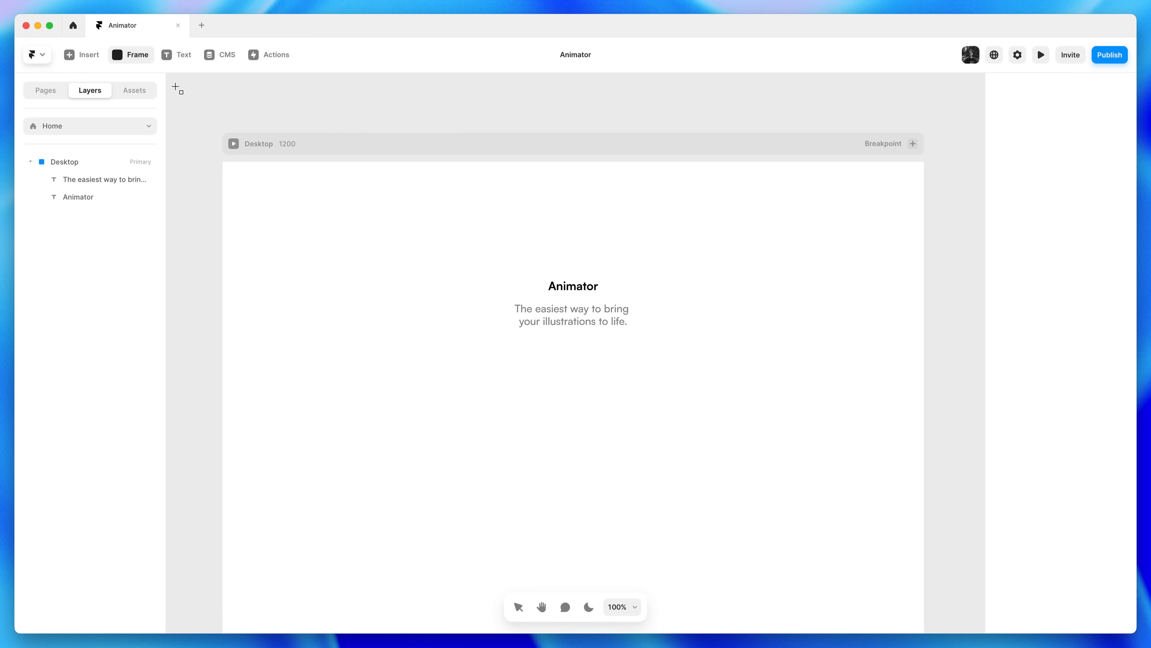
{"action": "left_click", "coordinate": [145, 58]}
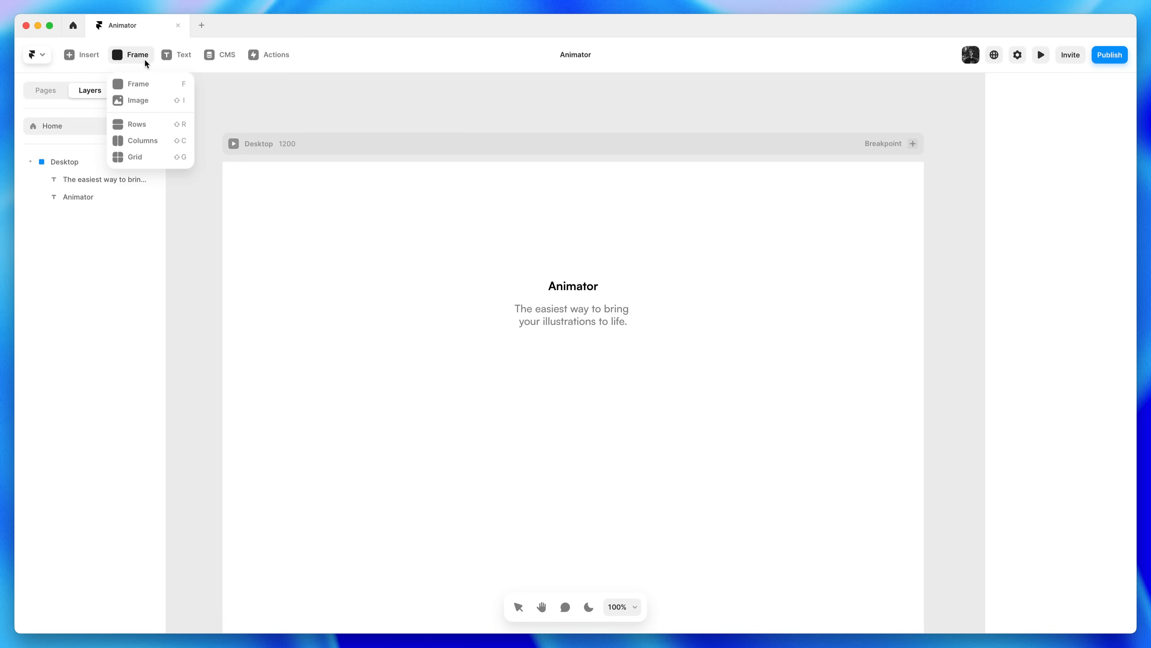
Draw a 138×52 light cyan frame below the subtitle and snap it to the horizontal centre
{"action": "left_click", "coordinate": [169, 85]}
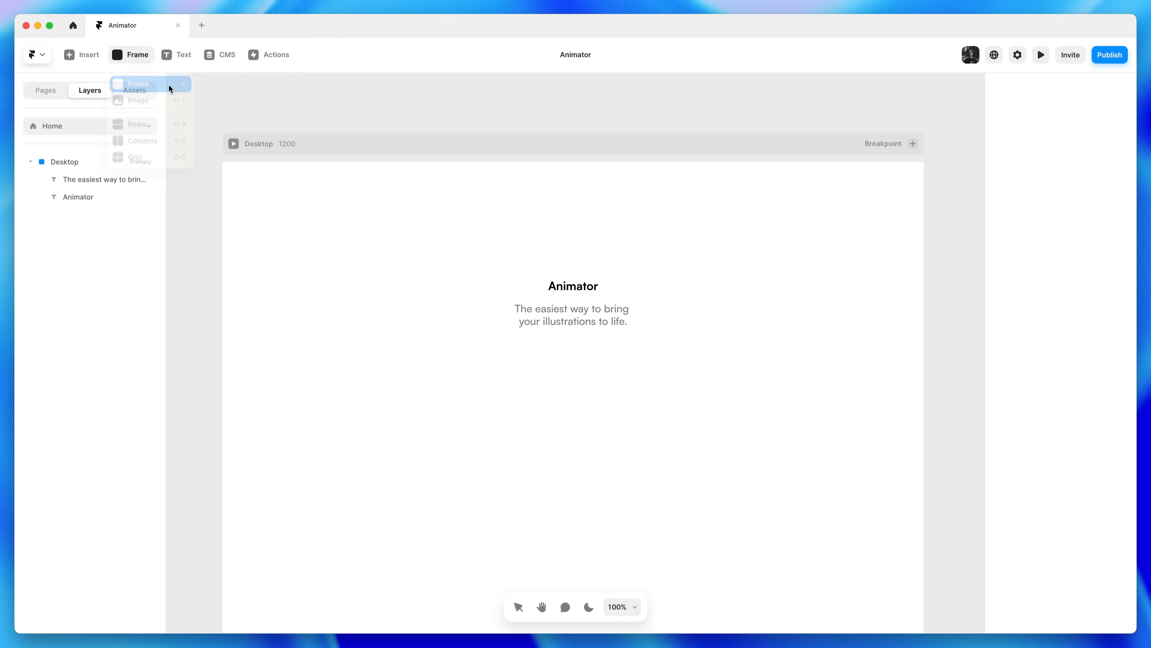
{"action": "left_click", "coordinate": [146, 62]}
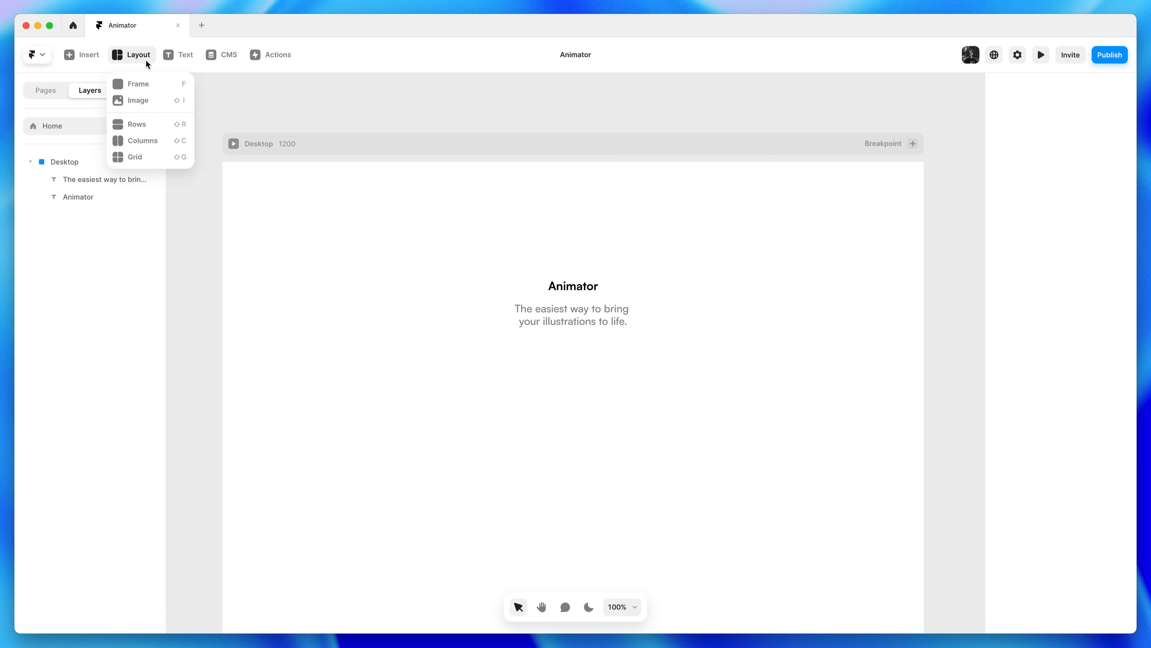
{"action": "left_click", "coordinate": [147, 81]}
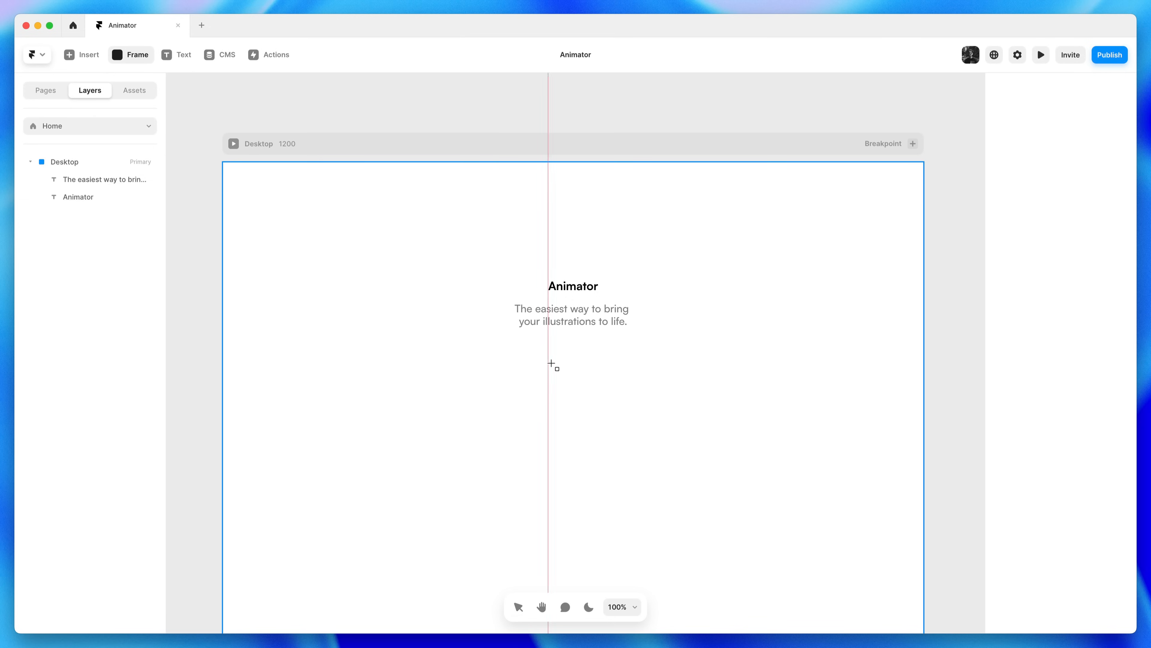
{"action": "left_click_drag", "start_coordinate": [546, 352], "coordinate": [629, 384]}
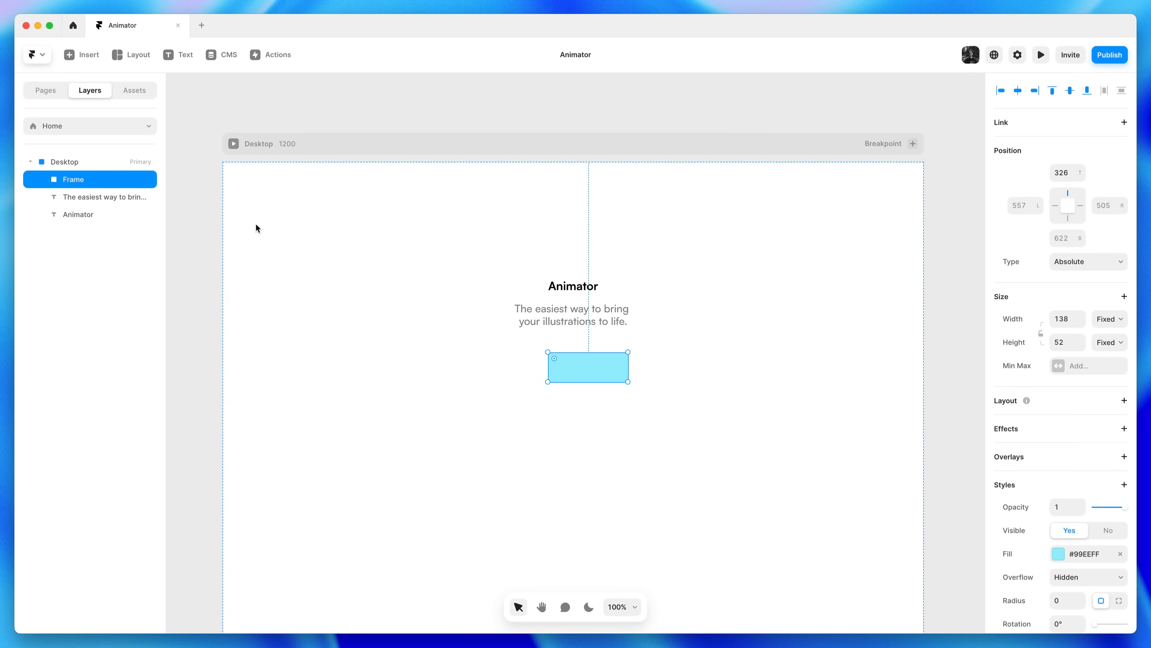
{"action": "left_click_drag", "start_coordinate": [588, 366], "coordinate": [574, 367]}
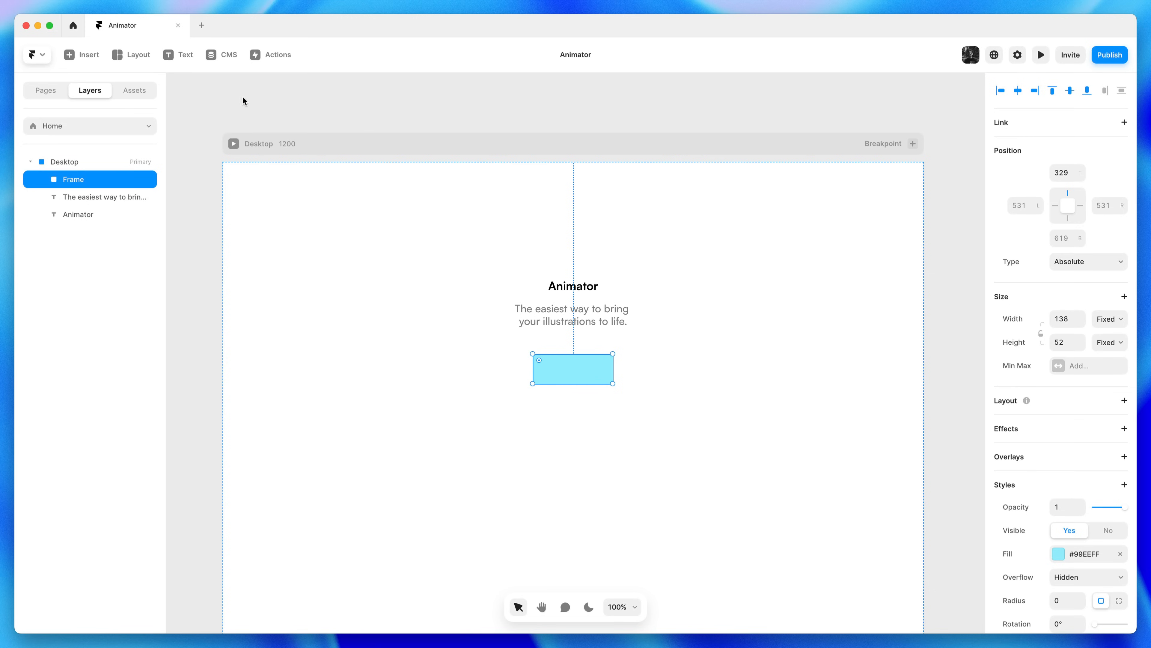
Add a 'Follow us' text layer centred inside the cyan frame
{"action": "left_click", "coordinate": [182, 63]}
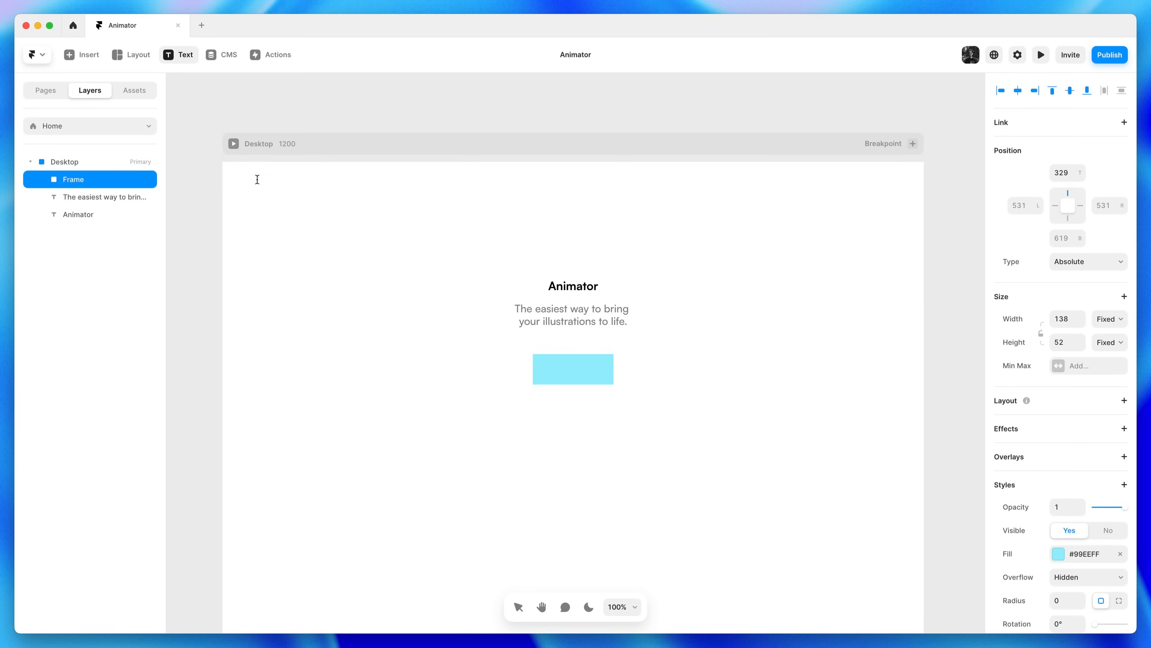
{"action": "left_click", "coordinate": [548, 367]}
{"action": "type", "text": "Follow us"}
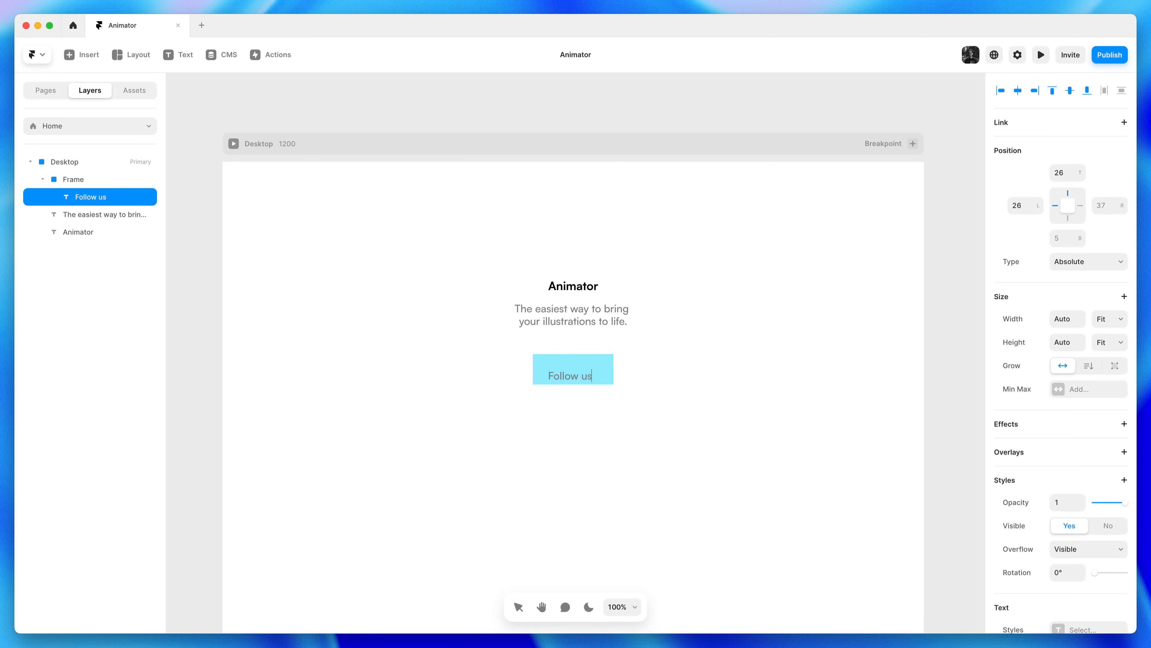
{"action": "key", "text": "Escape"}
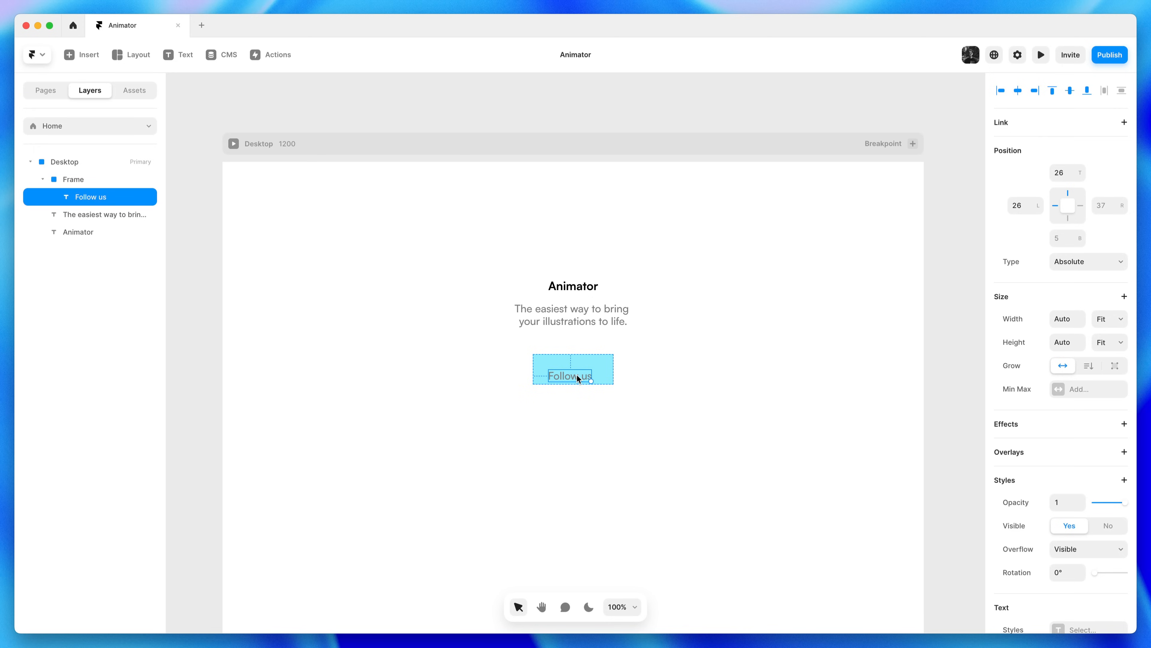
{"action": "left_click_drag", "start_coordinate": [576, 376], "coordinate": [580, 369]}
Set the Follow us label's text colour to white #FFFFFF
{"action": "scroll", "coordinate": [984, 469], "scroll_direction": "down", "scroll_amount": 5}
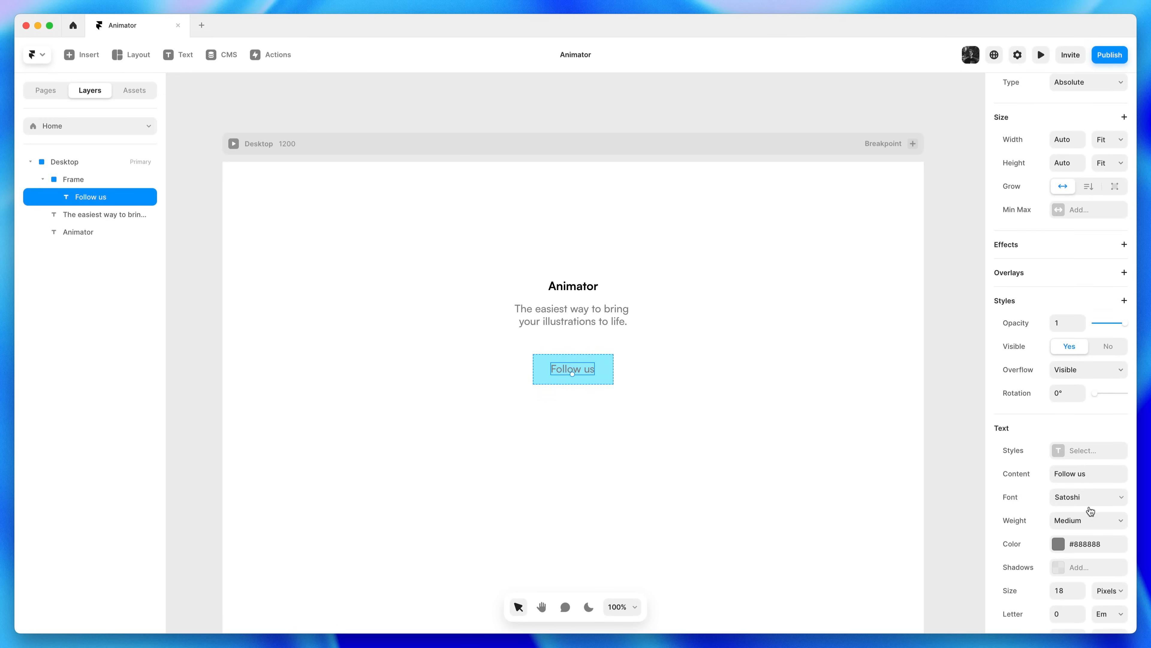
{"action": "left_click", "coordinate": [1099, 544]}
{"action": "type", "text": "FFFFFF"}
{"action": "key", "text": "Return"}
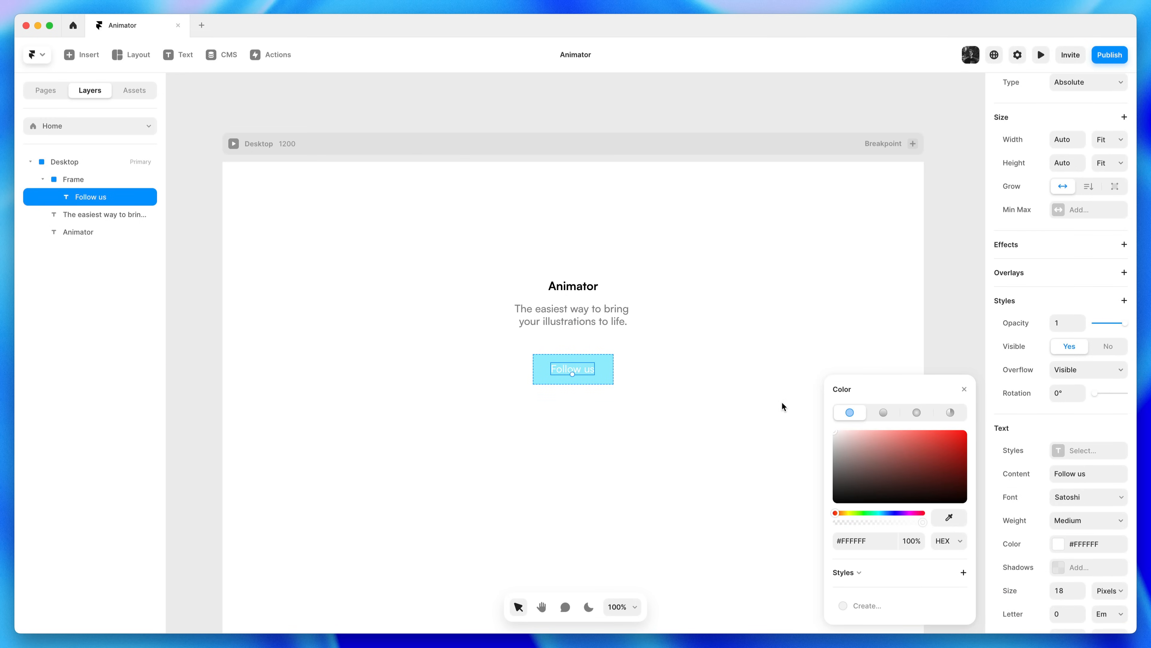
{"action": "left_click", "coordinate": [965, 389]}
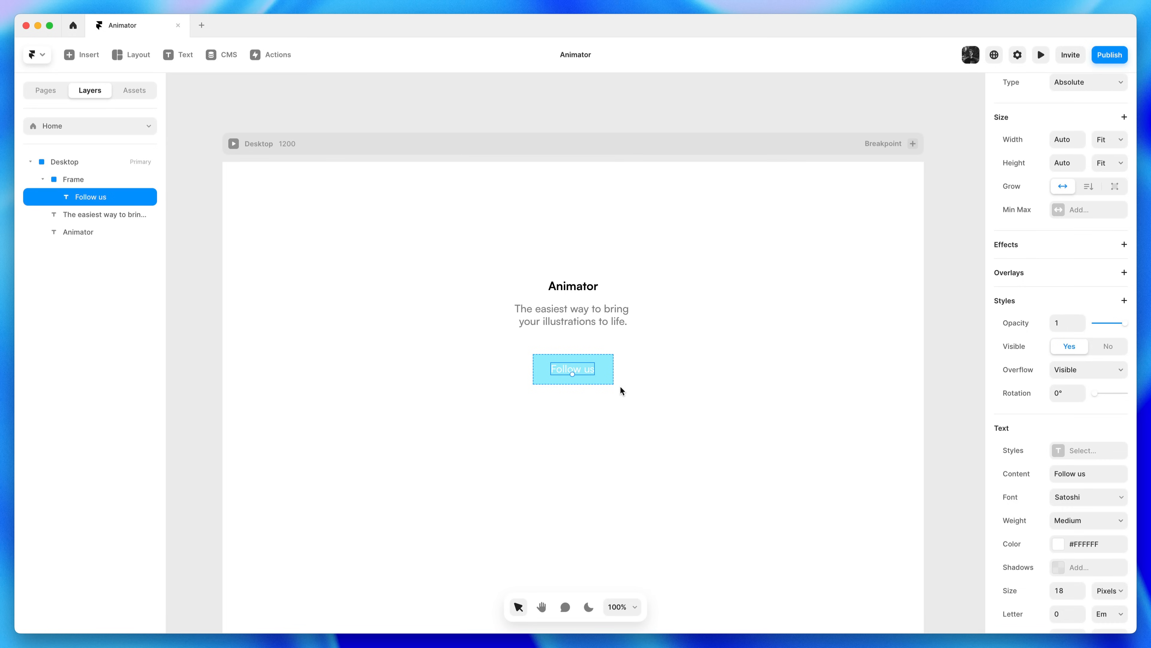
{"action": "left_click", "coordinate": [610, 379]}
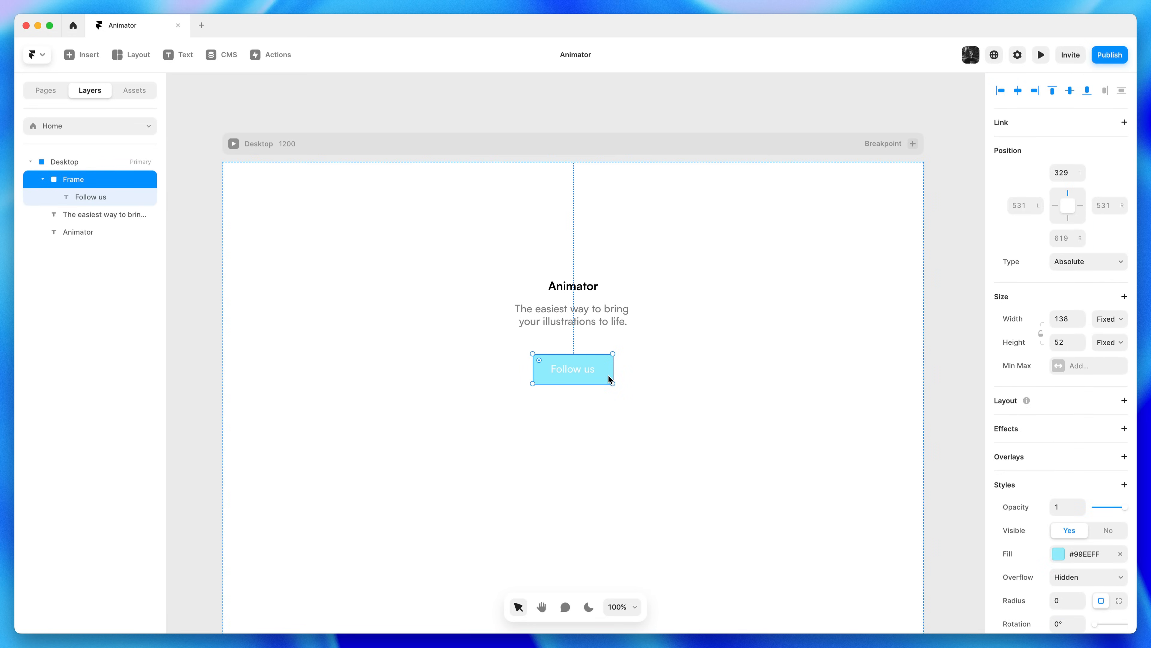
Fill the button frame with blue #0055FF
{"action": "left_click", "coordinate": [1083, 554]}
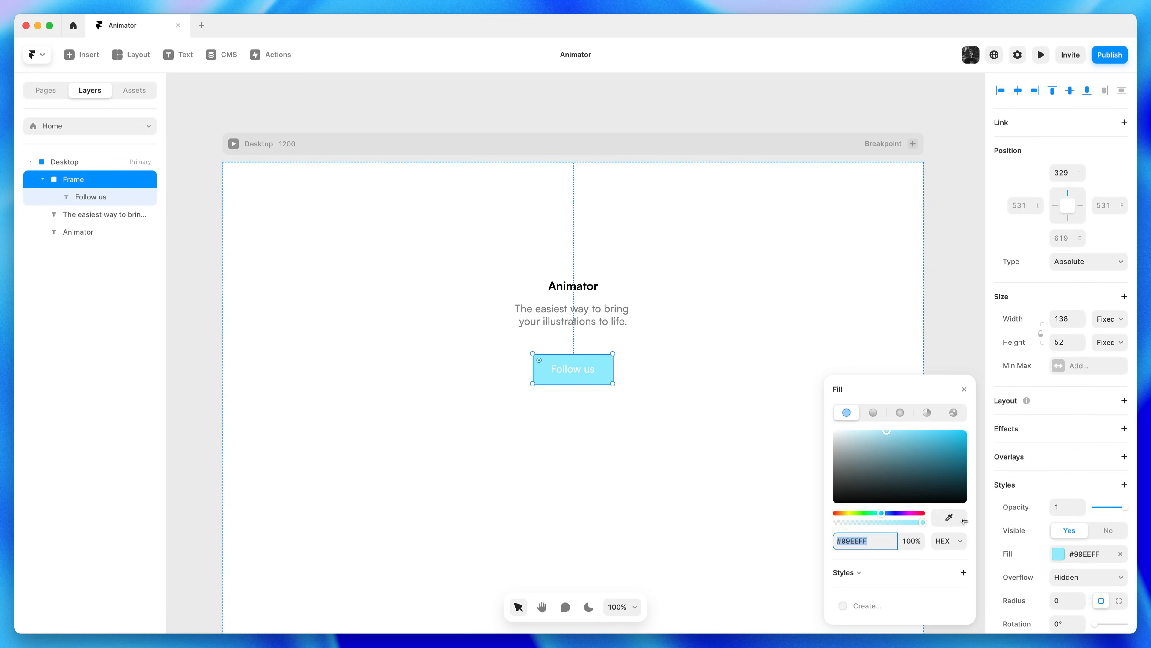
{"action": "left_click", "coordinate": [892, 513]}
{"action": "left_click", "coordinate": [950, 434]}
{"action": "mouse_move", "coordinate": [959, 428]}
{"action": "left_mouse_down"}
{"action": "mouse_move", "coordinate": [1000, 399]}
{"action": "mouse_move", "coordinate": [961, 406]}
{"action": "mouse_move", "coordinate": [944, 425]}
{"action": "left_mouse_up"}
{"action": "left_click", "coordinate": [882, 540]}
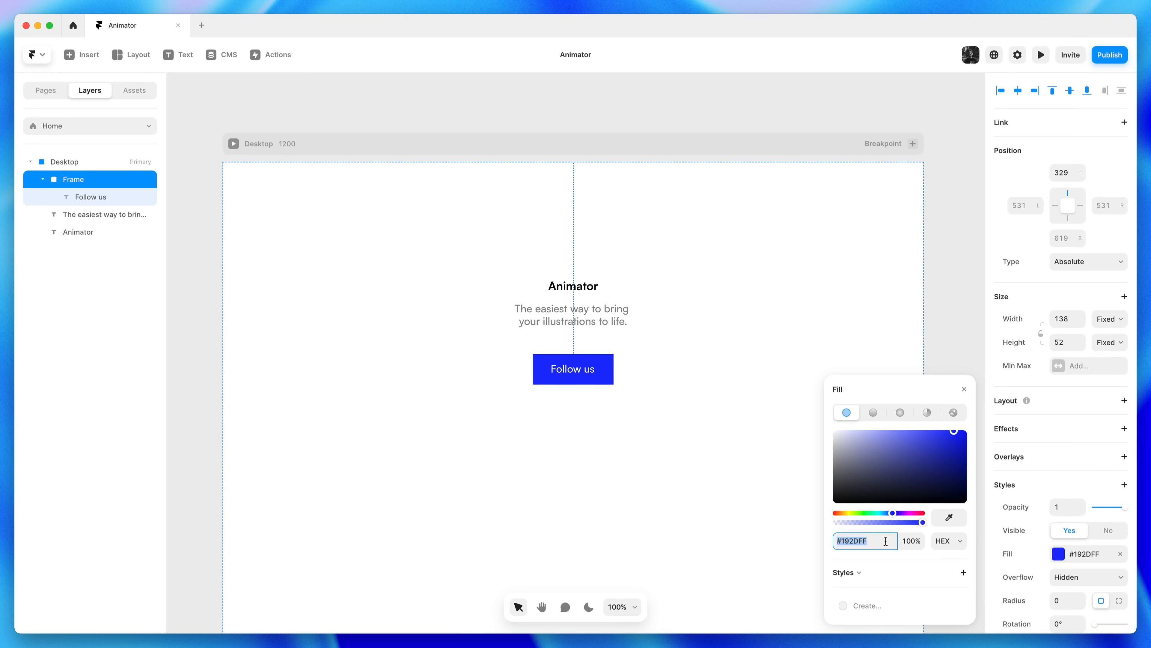
{"action": "type", "text": "05F"}
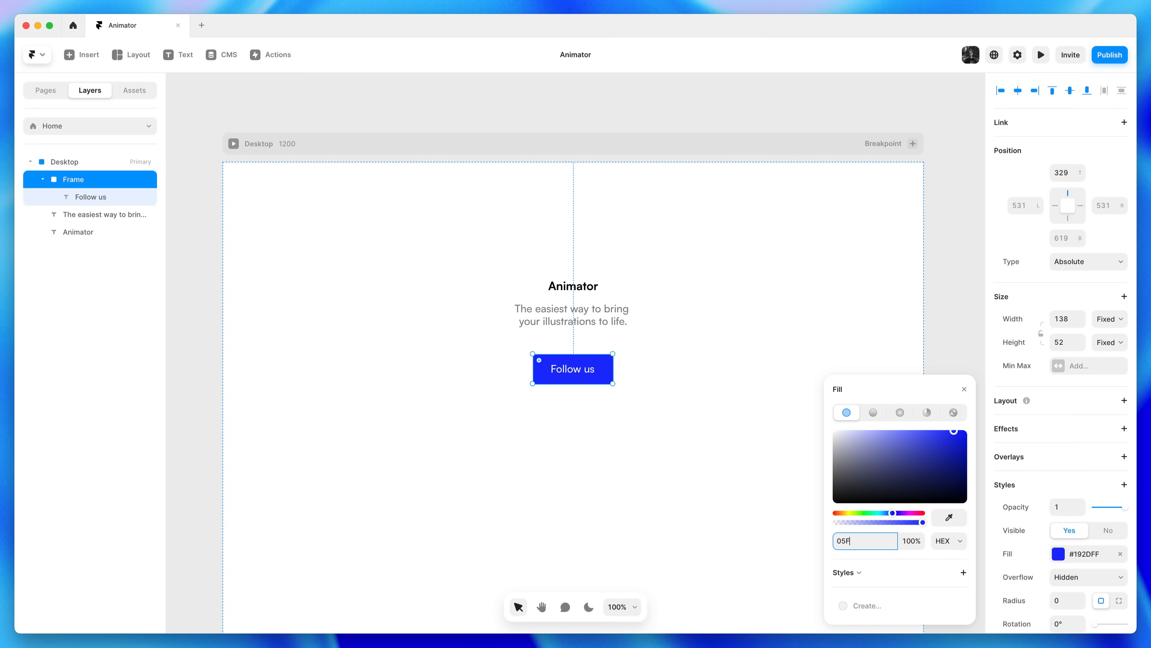
{"action": "type", "text": "55F"}
{"action": "key", "text": "Return"}
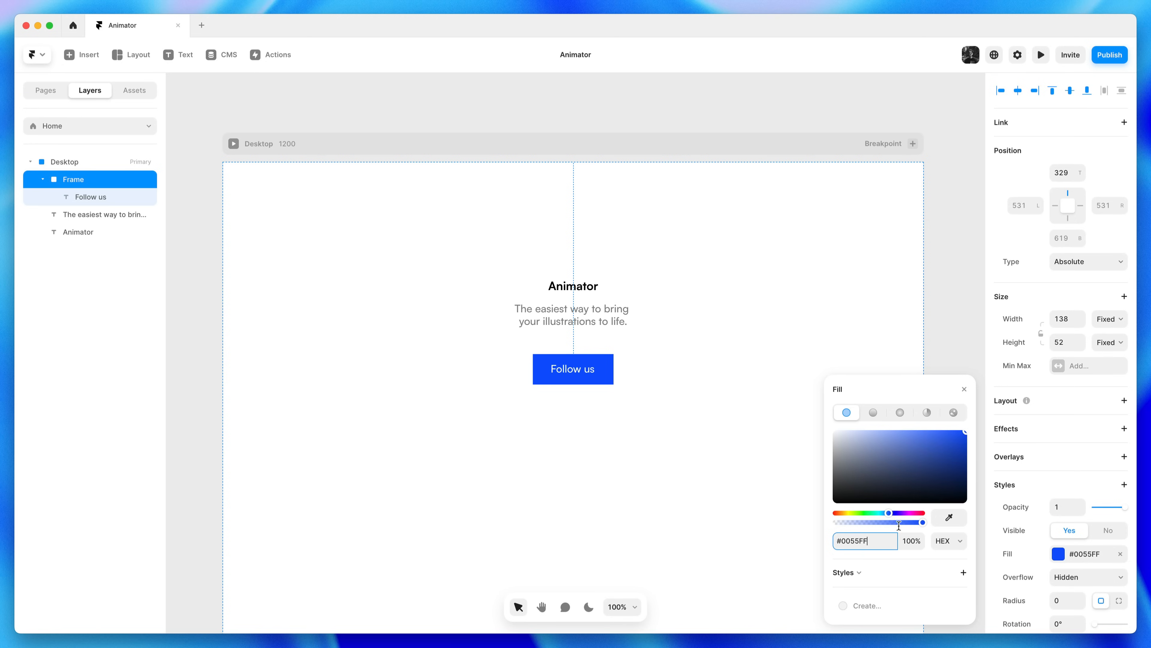
{"action": "left_click", "coordinate": [963, 389]}
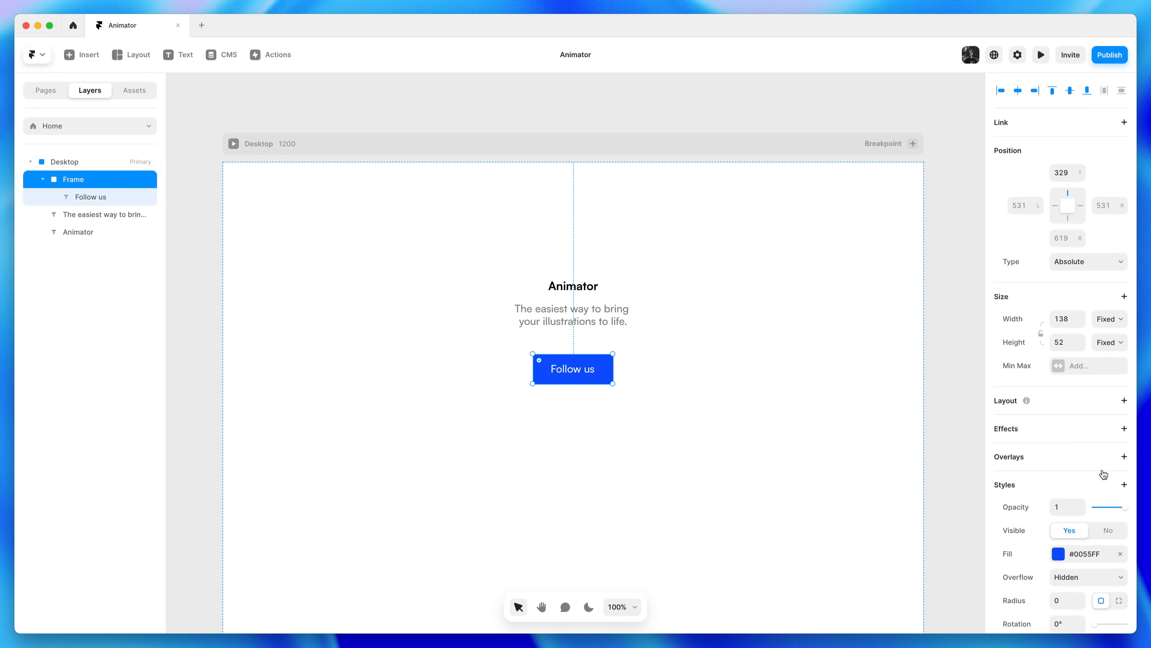
Round the button's corners with a radius of 12
{"action": "scroll", "coordinate": [1079, 513], "scroll_direction": "down", "scroll_amount": 5}
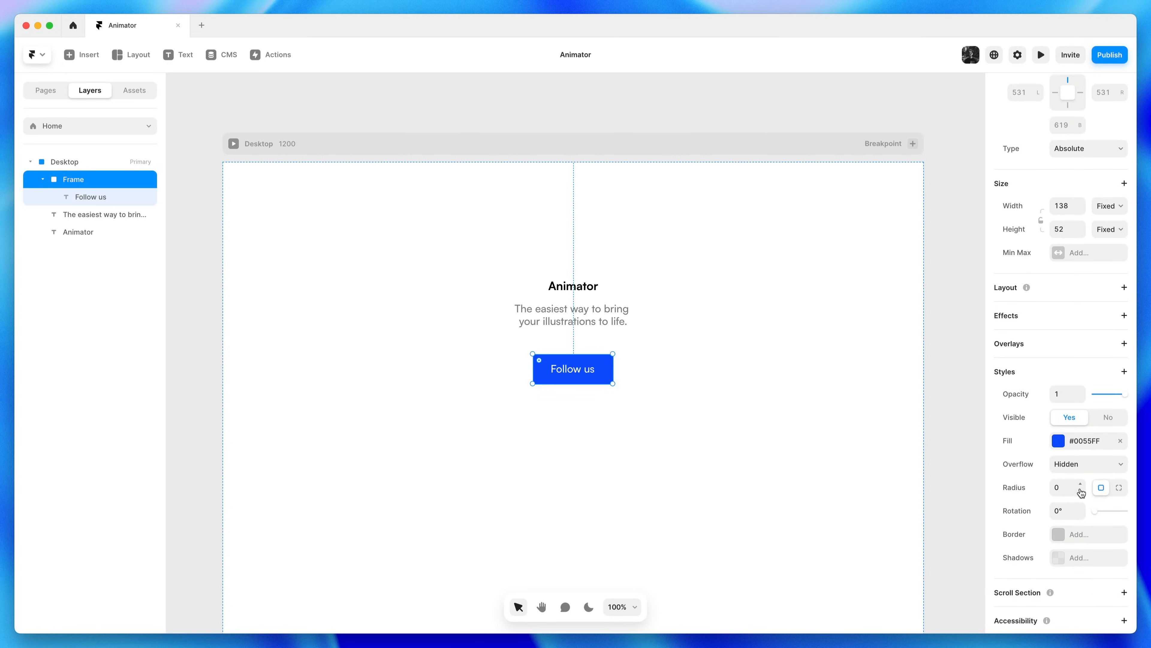
{"action": "left_click", "coordinate": [1083, 487]}
{"action": "type", "text": "10"}
{"action": "key", "text": "Return"}
{"action": "left_click", "coordinate": [1081, 484], "text": "shift"}
{"action": "left_click", "coordinate": [1081, 491], "text": "shift"}
{"action": "left_click", "coordinate": [1075, 487]}
{"action": "type", "text": "12"}
{"action": "left_click", "coordinate": [783, 442]}
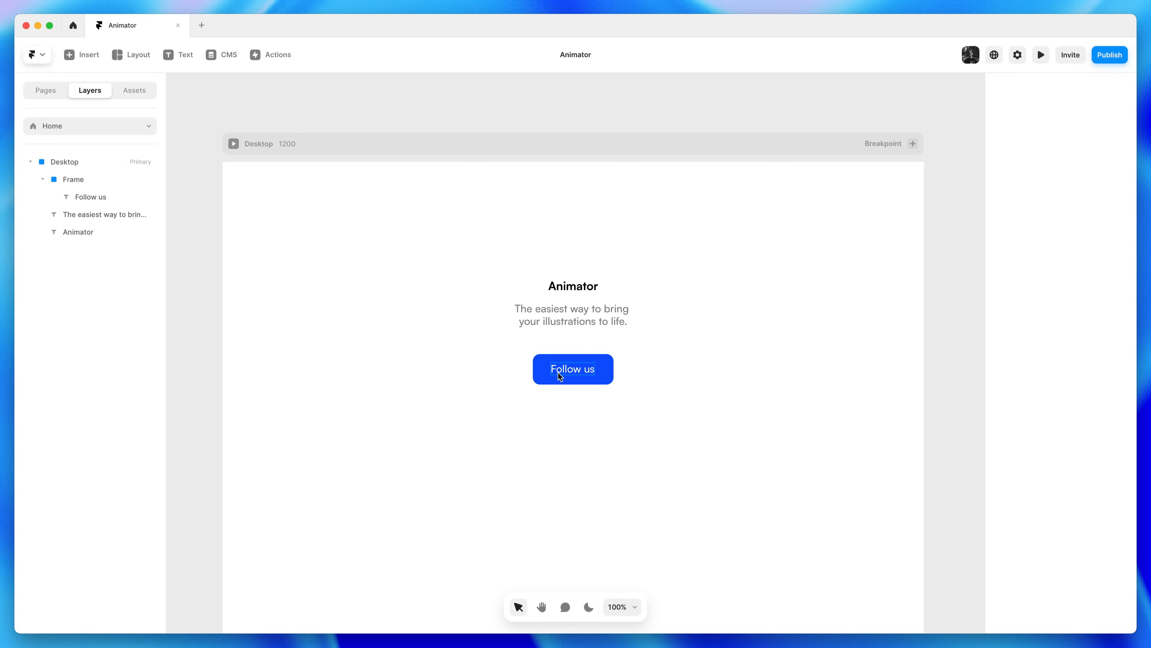
{"action": "left_click", "coordinate": [572, 374]}
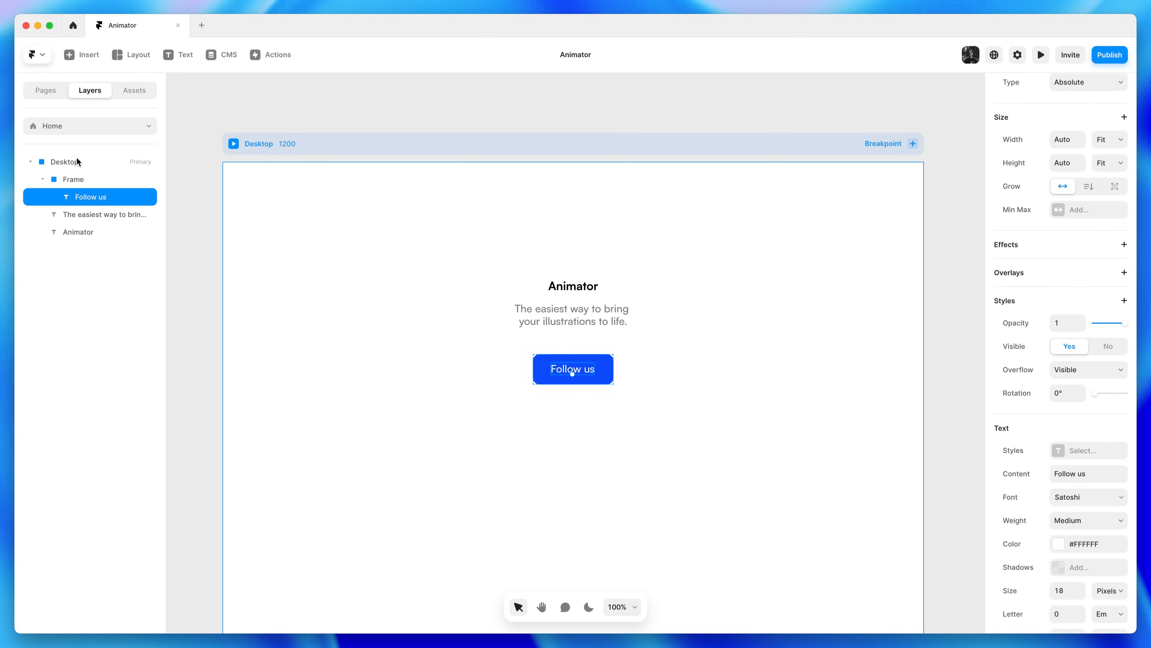
{"action": "left_click", "coordinate": [74, 180]}
{"action": "left_click", "coordinate": [75, 191]}
{"action": "left_click", "coordinate": [73, 182]}
{"action": "left_click", "coordinate": [74, 194]}
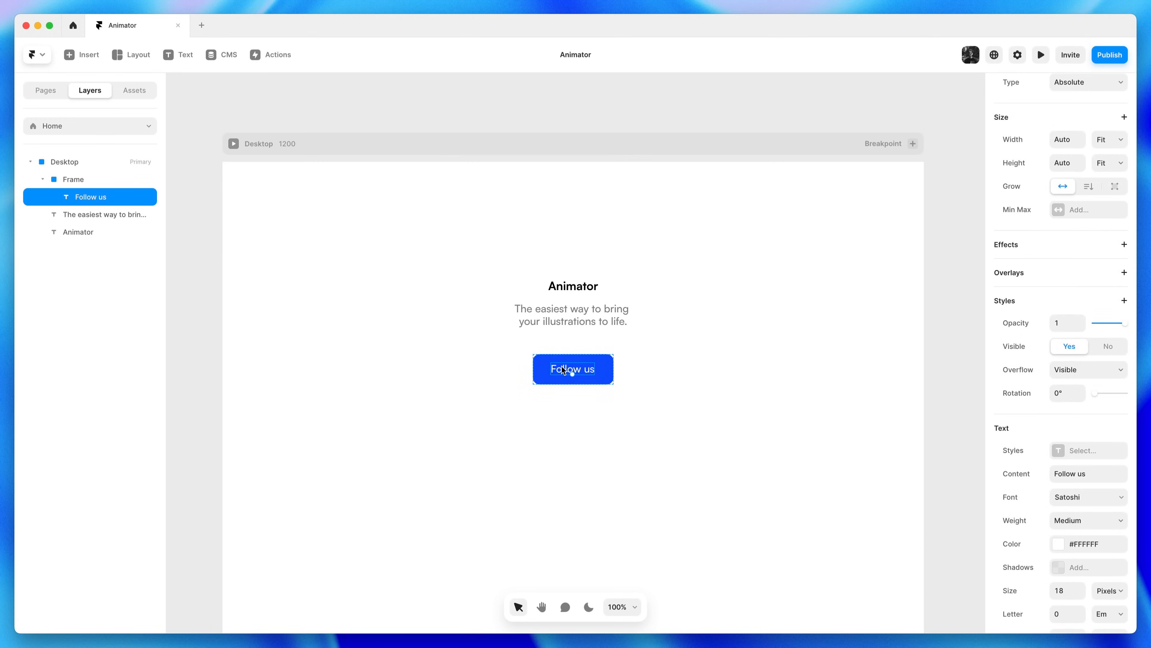
{"action": "left_click_drag", "start_coordinate": [562, 365], "coordinate": [226, 97]}
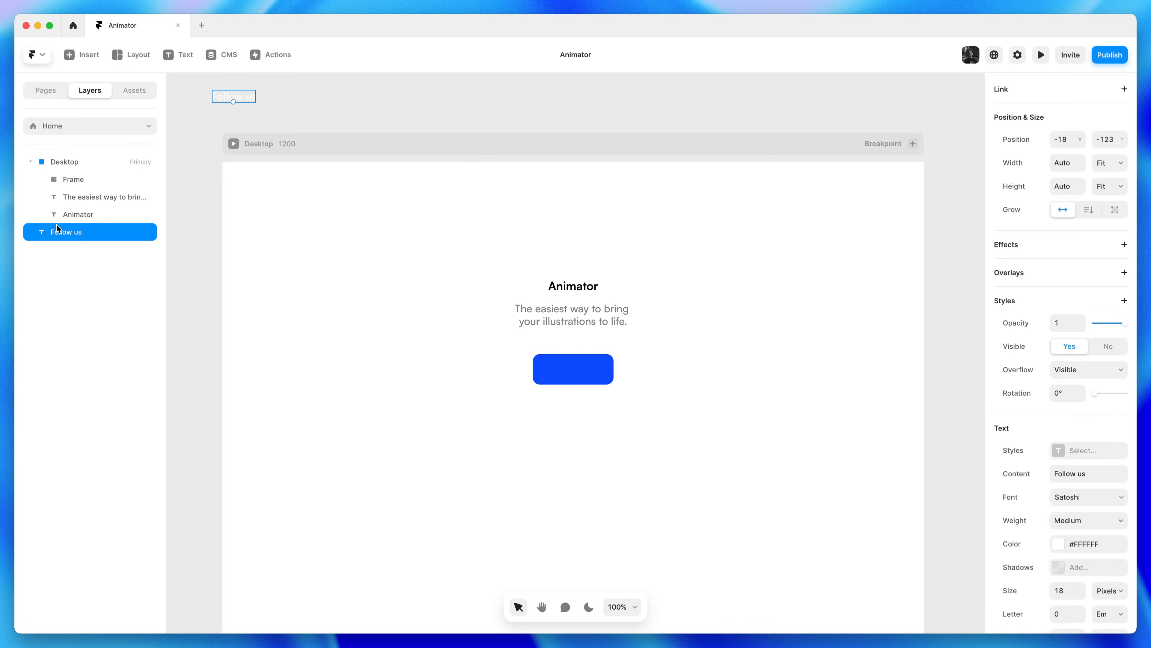
{"action": "left_click_drag", "start_coordinate": [226, 98], "coordinate": [568, 371]}
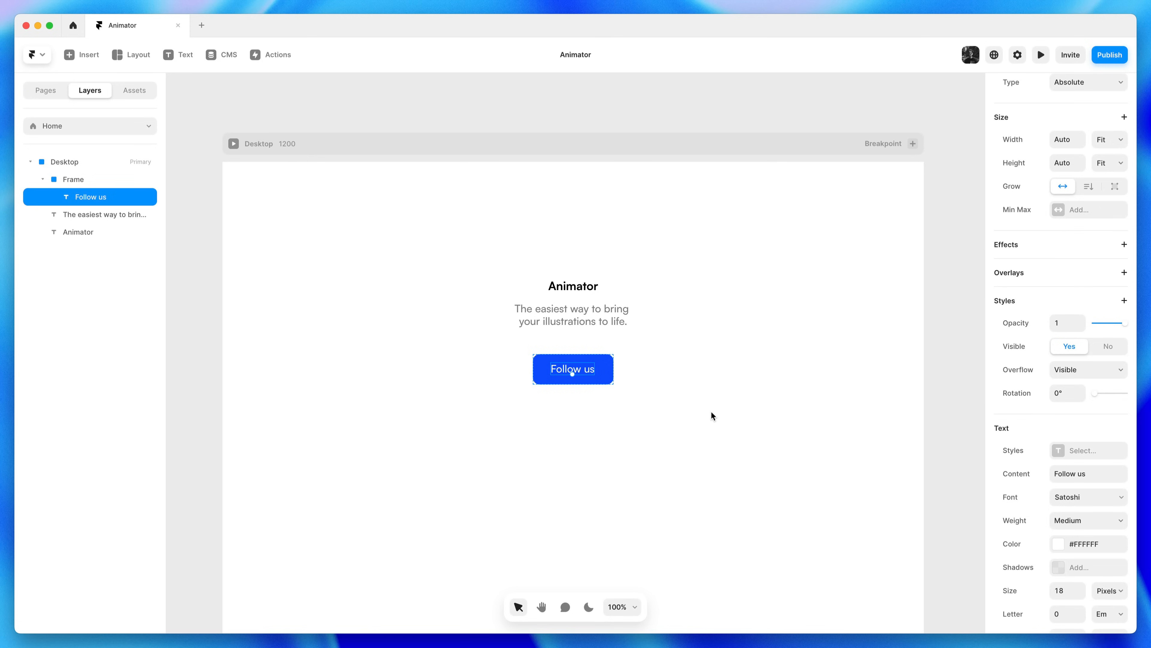
{"action": "key", "text": "Escape"}
{"action": "double_click", "coordinate": [586, 371]}
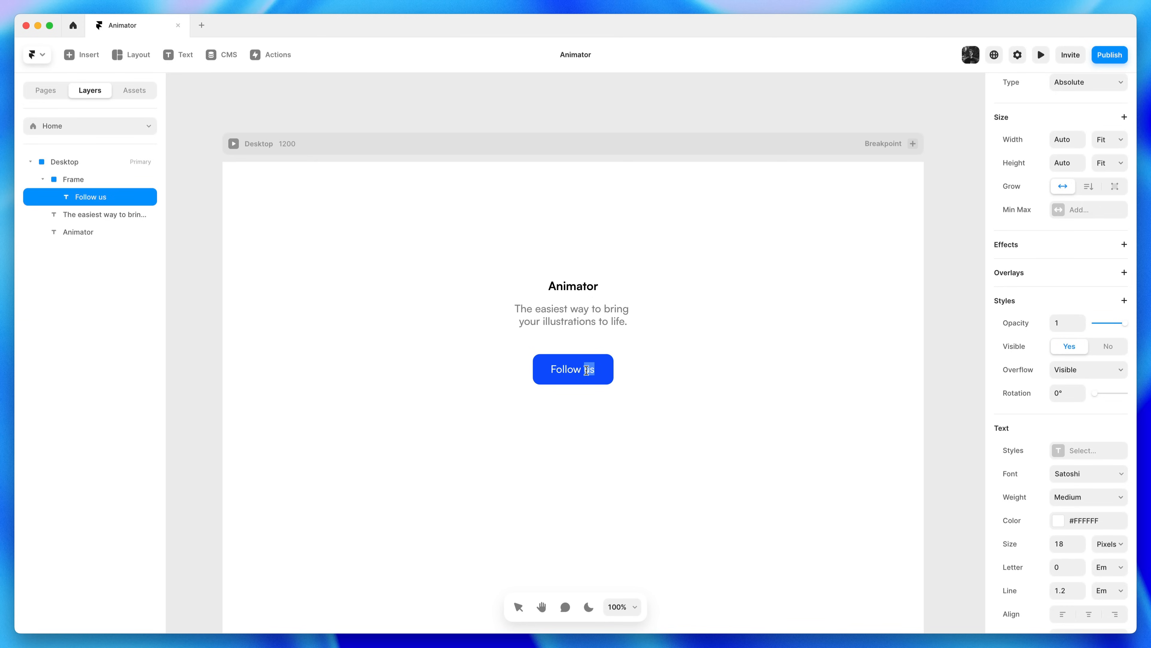
{"action": "type", "text": "us @framer"}
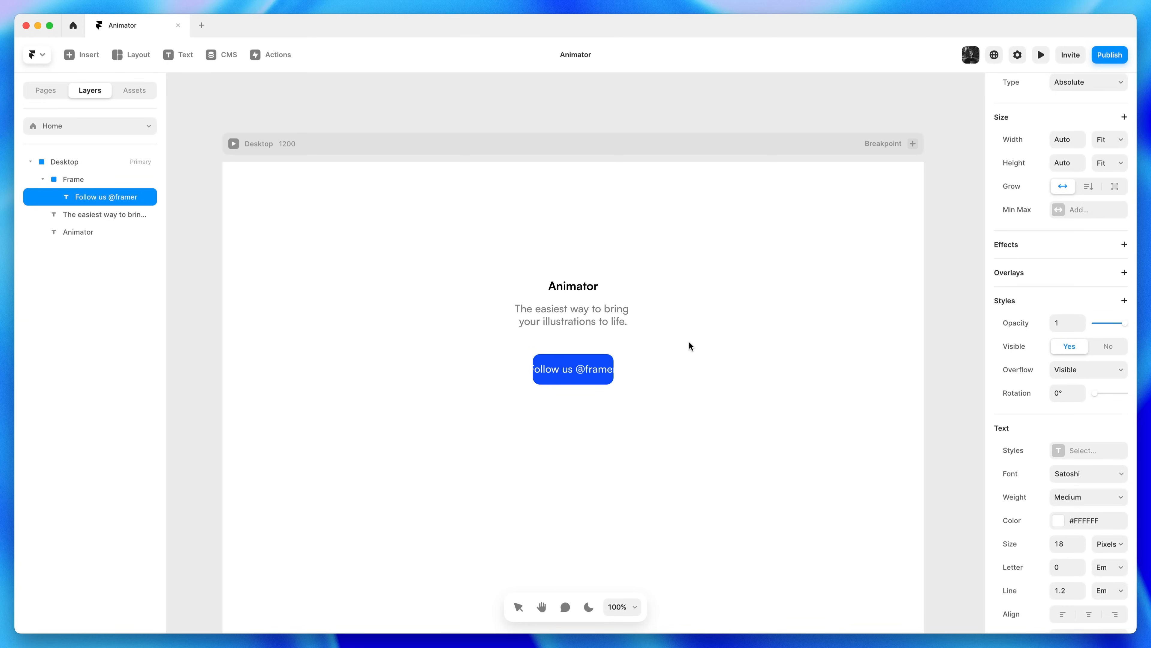
{"action": "key", "text": "Escape"}
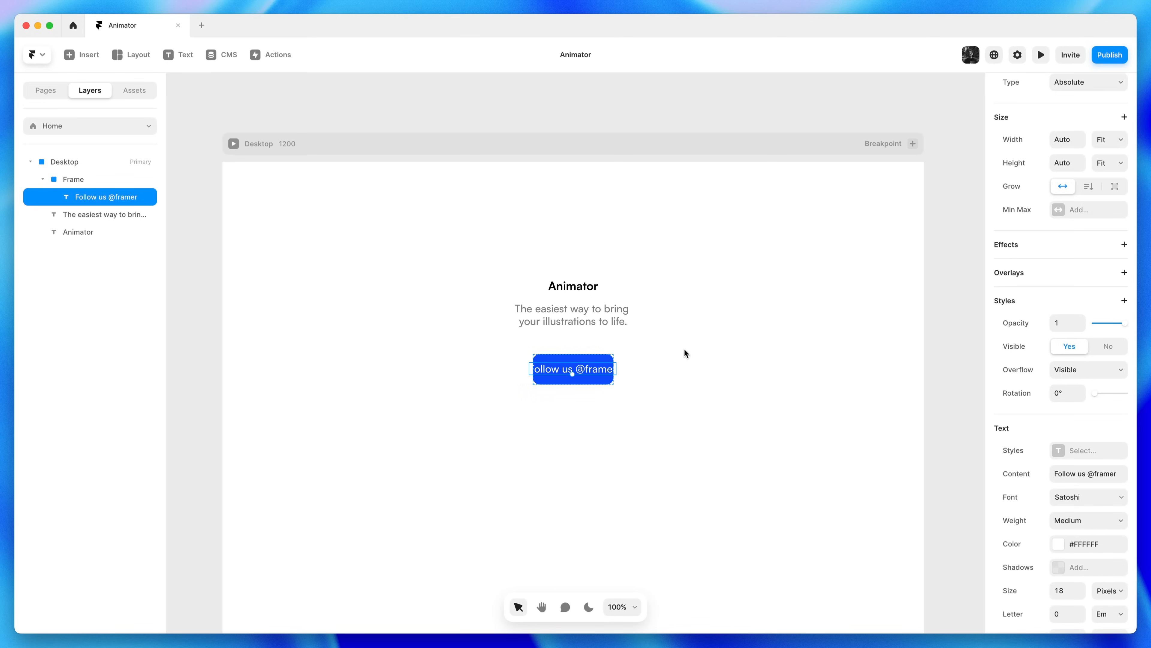
{"action": "double_click", "coordinate": [591, 372]}
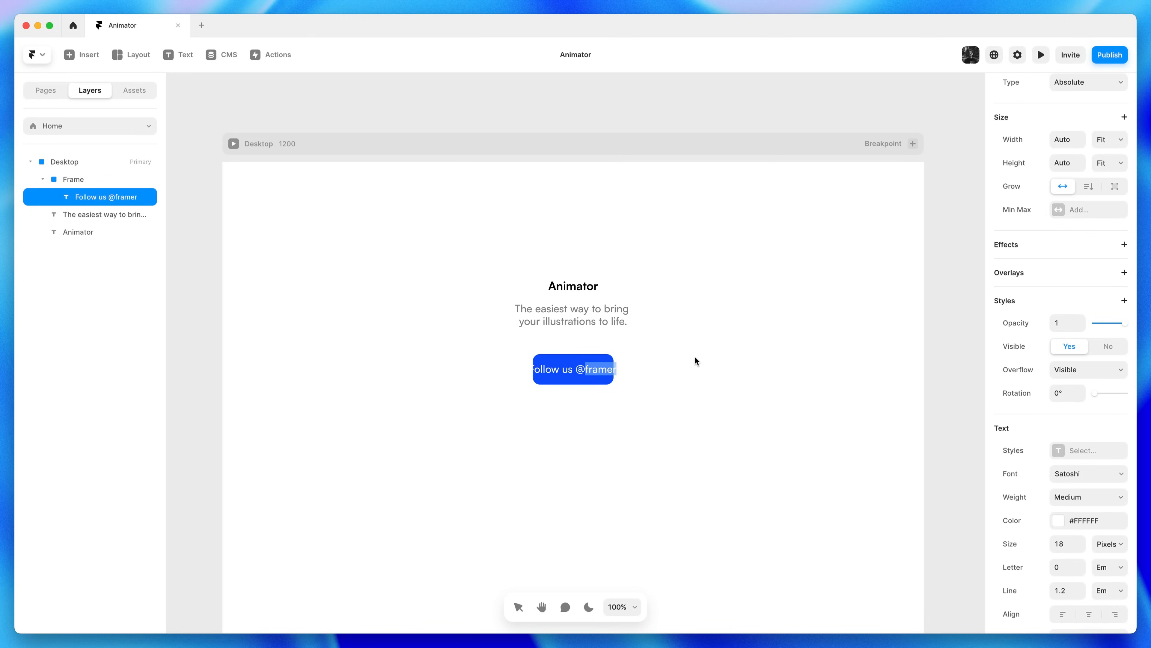
{"action": "key", "text": "BackSpace"}
{"action": "key", "text": "BackSpace"}
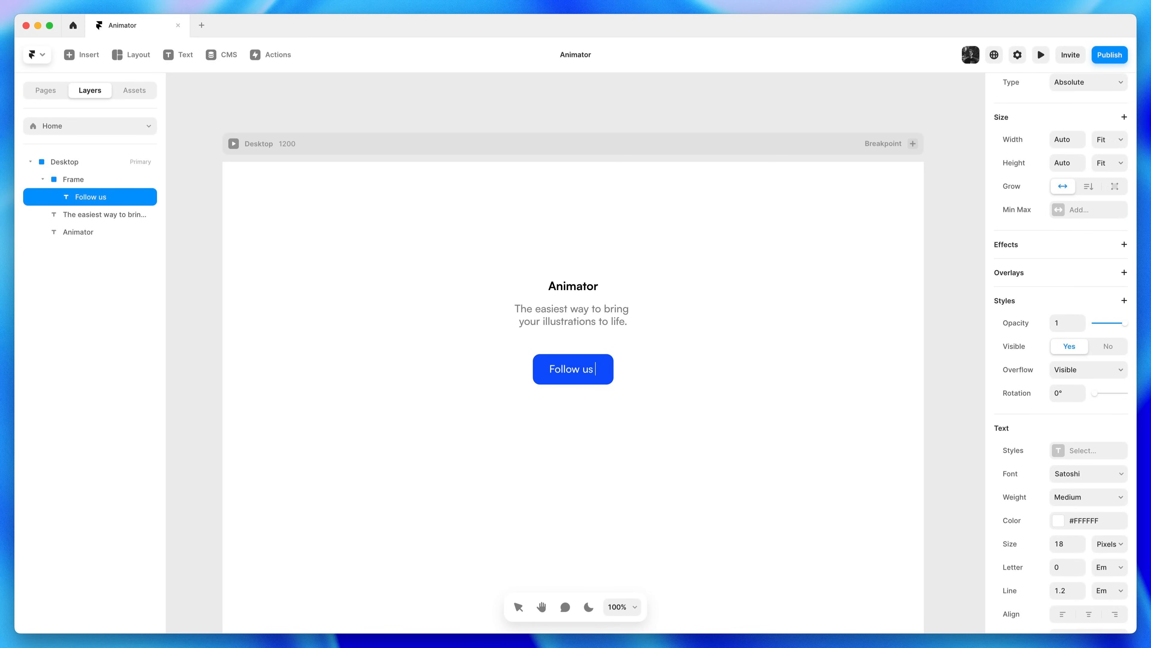
{"action": "key", "text": "Escape"}
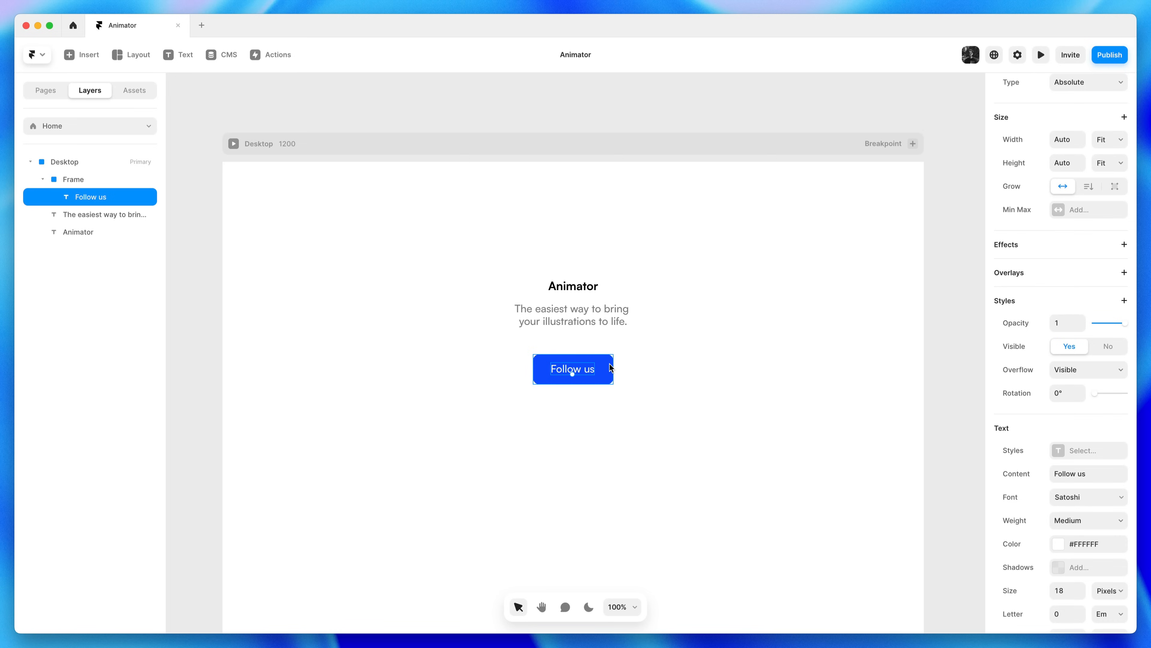
{"action": "key", "text": "Escape"}
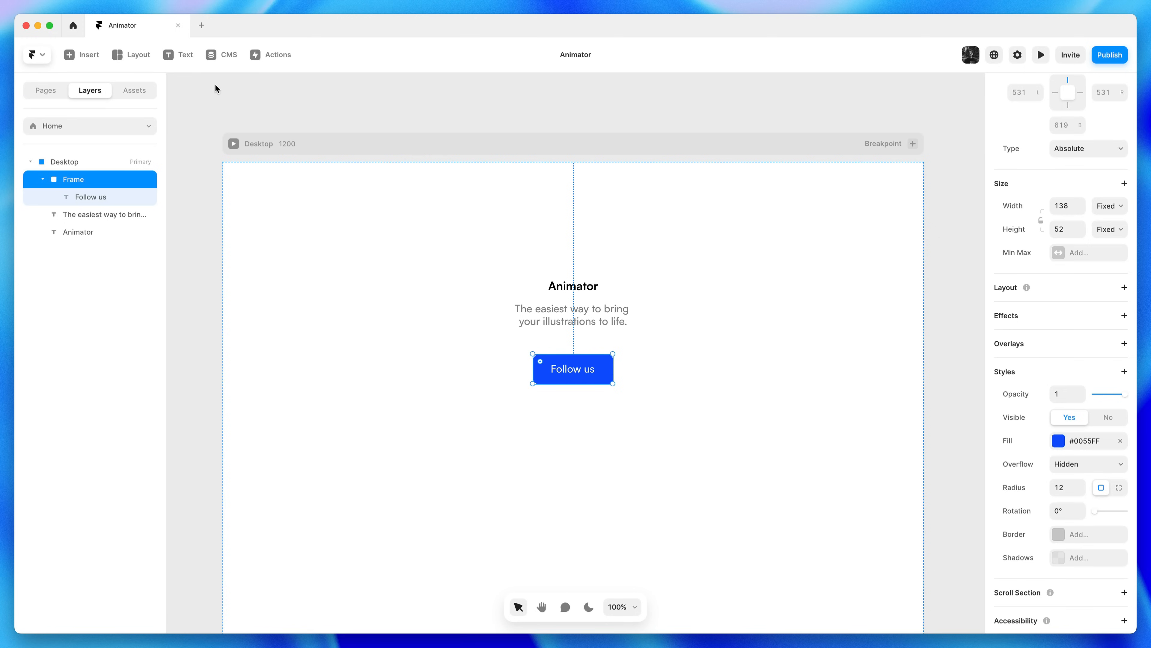
Add a vertical Stack layout to the button frame, leaving its label aligned centre
{"action": "left_click", "coordinate": [139, 65]}
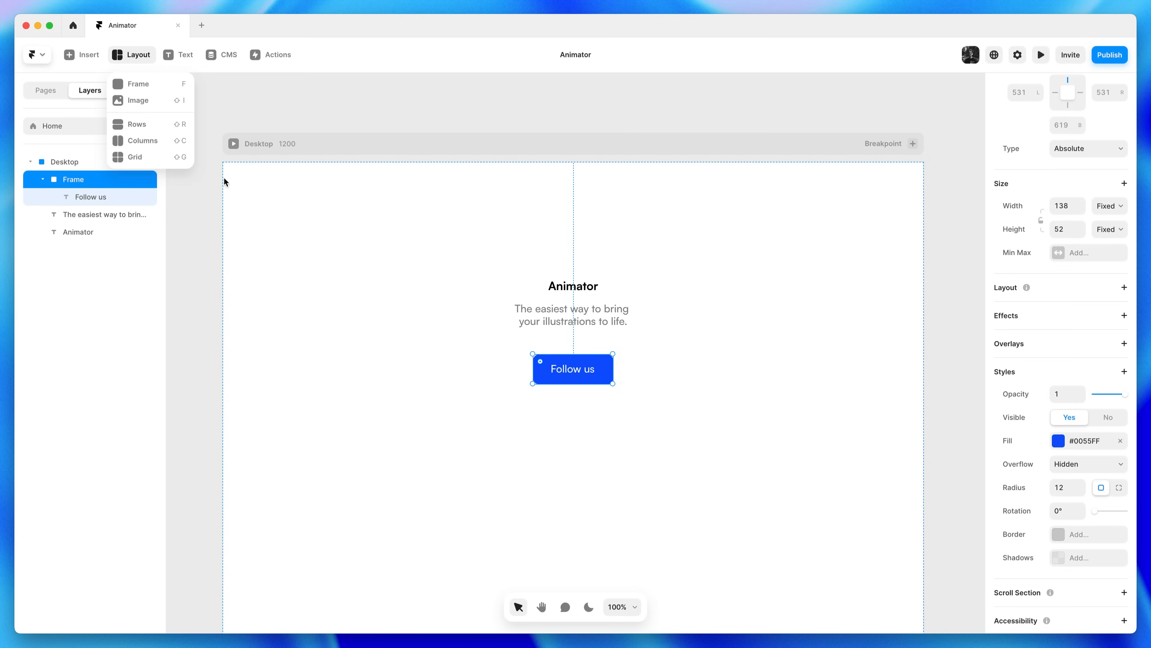
{"action": "left_click", "coordinate": [687, 389]}
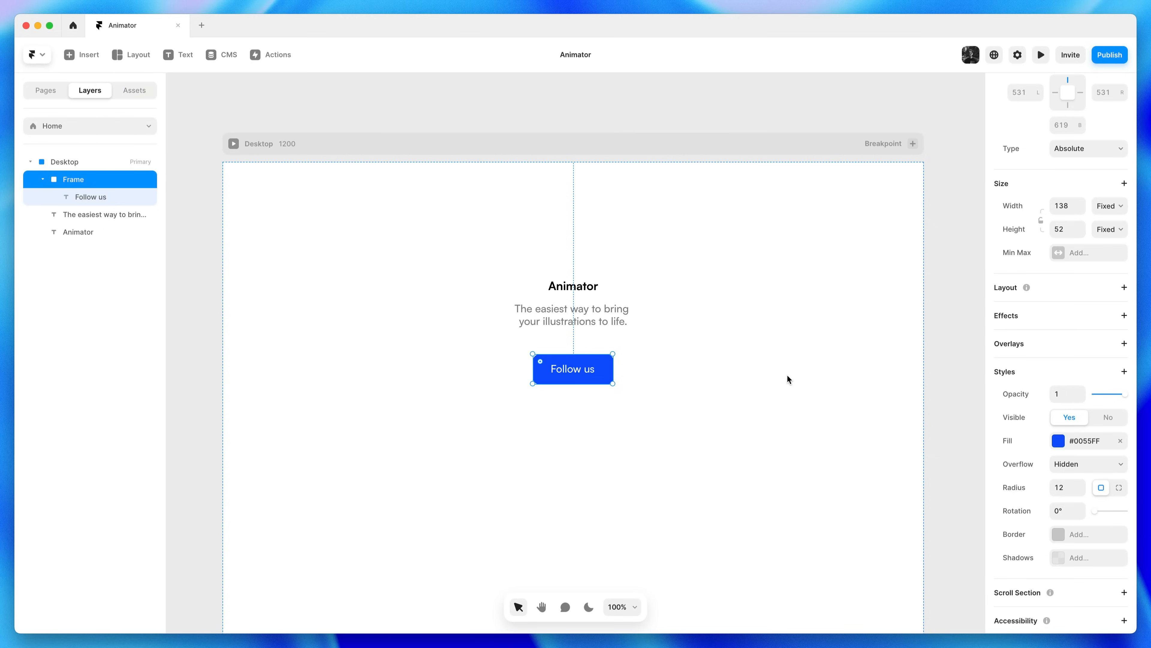
{"action": "left_click", "coordinate": [1071, 291]}
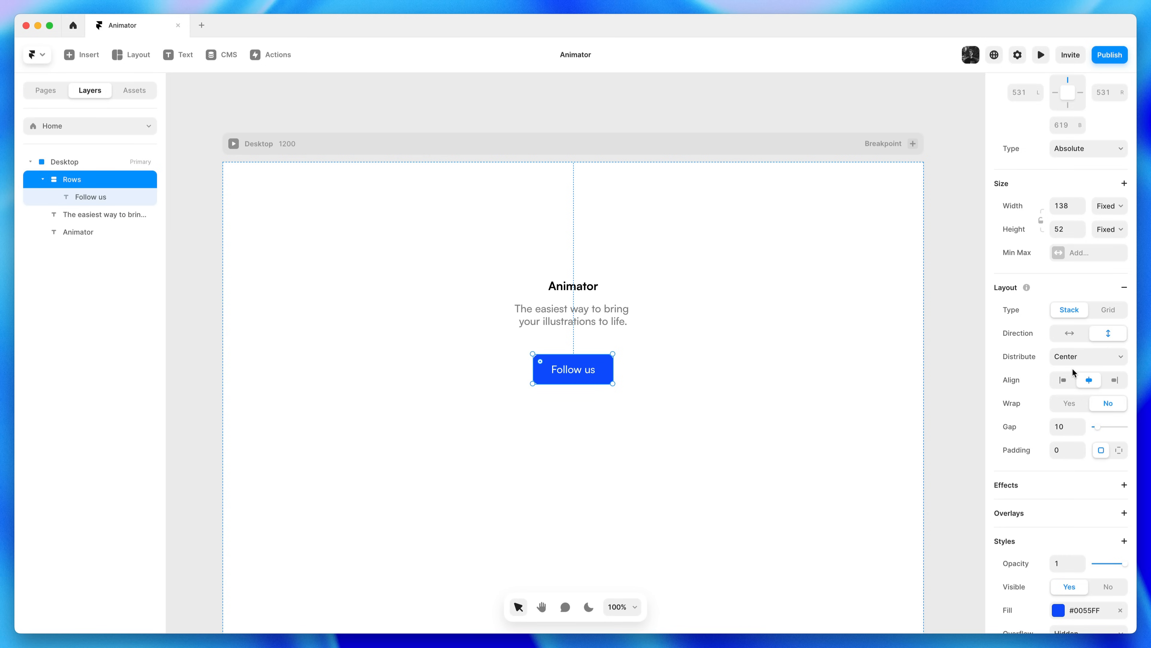
{"action": "left_click", "coordinate": [1063, 380]}
{"action": "left_click", "coordinate": [1093, 383]}
{"action": "left_click", "coordinate": [1116, 383]}
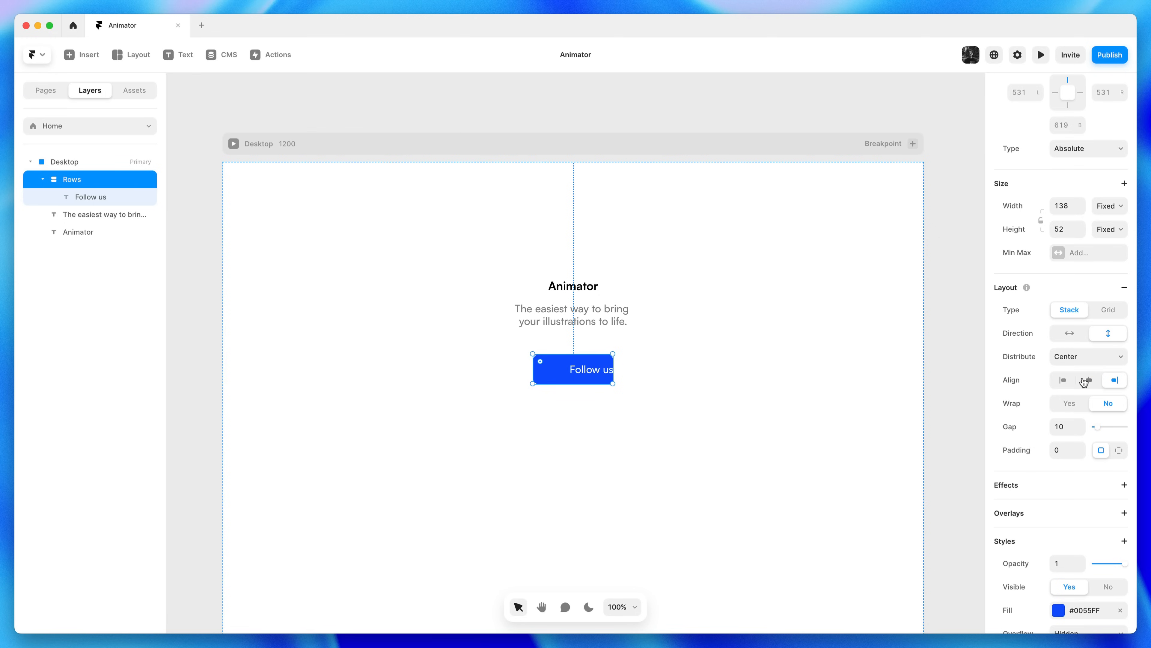
{"action": "left_click", "coordinate": [1086, 381]}
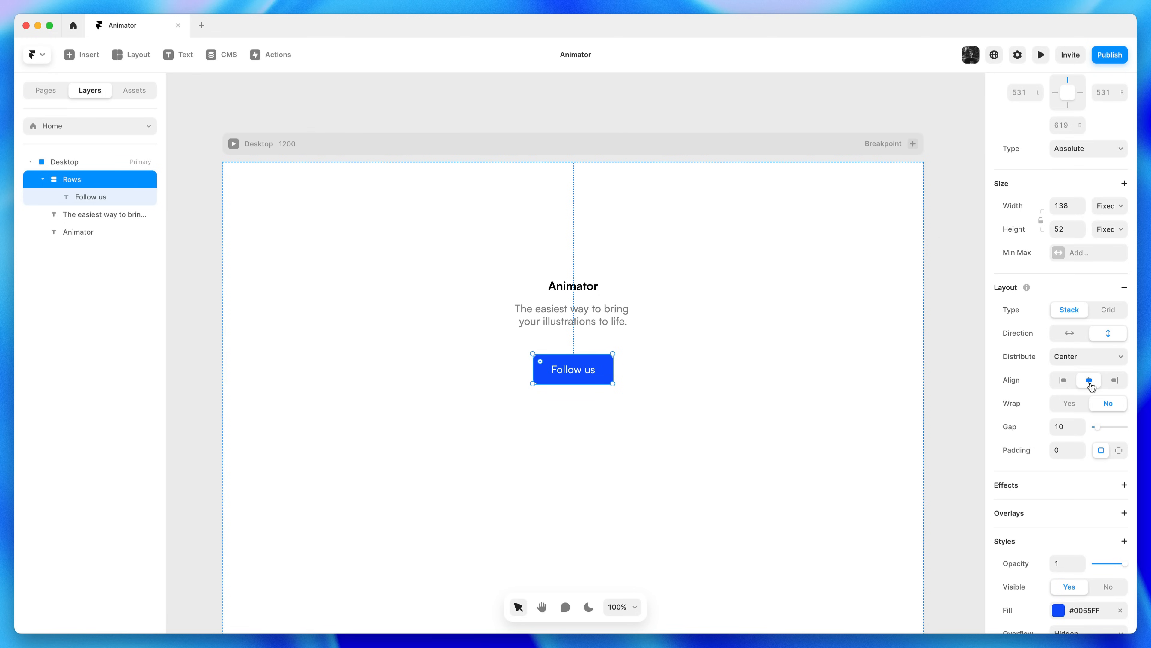
{"action": "scroll", "coordinate": [1090, 385], "scroll_direction": "up", "scroll_amount": 1}
{"action": "scroll", "coordinate": [1090, 388], "scroll_direction": "up", "scroll_amount": 4}
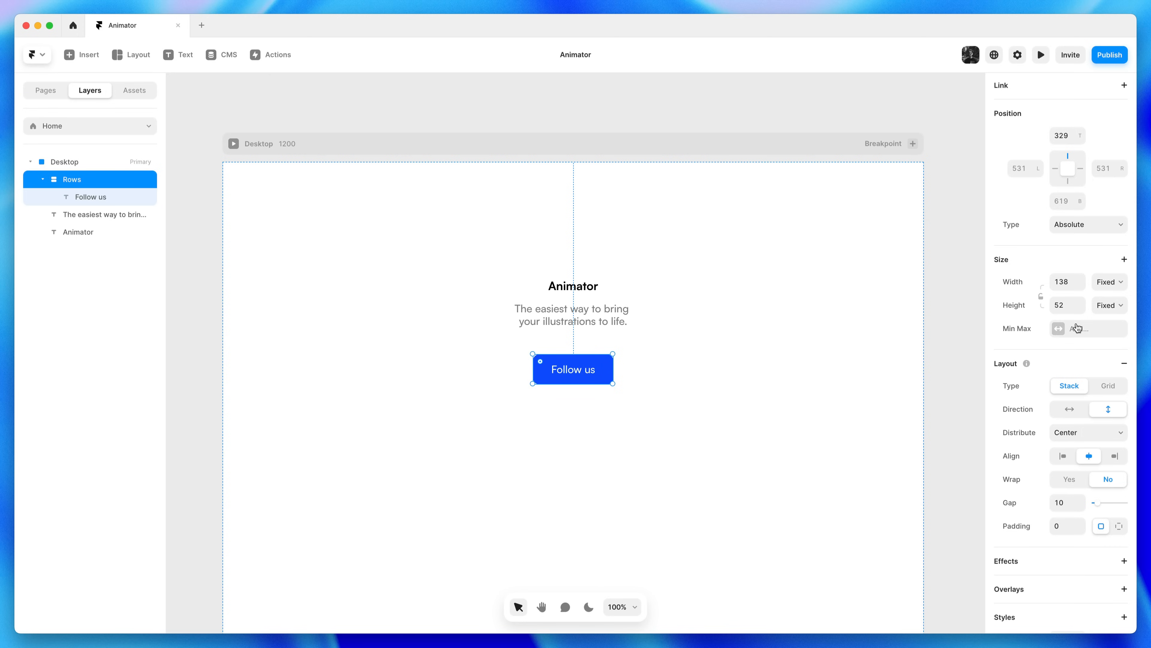
Make the Follow us button hug its label with width and height set to Fit Content
{"action": "left_click", "coordinate": [1116, 291]}
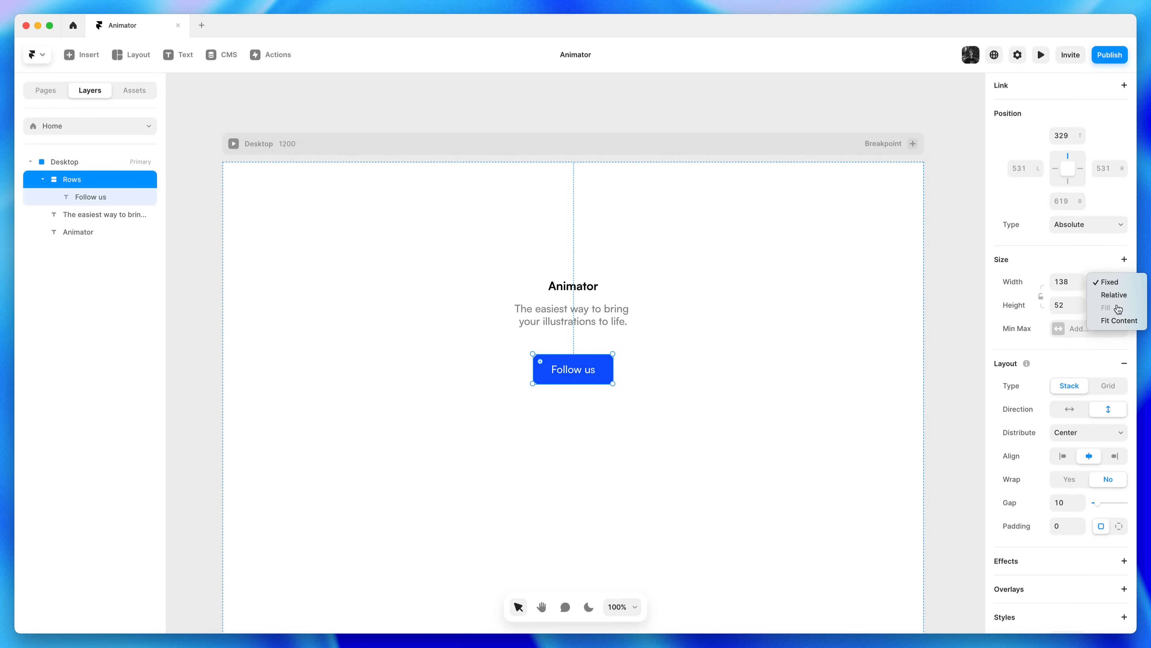
{"action": "left_click", "coordinate": [1110, 321]}
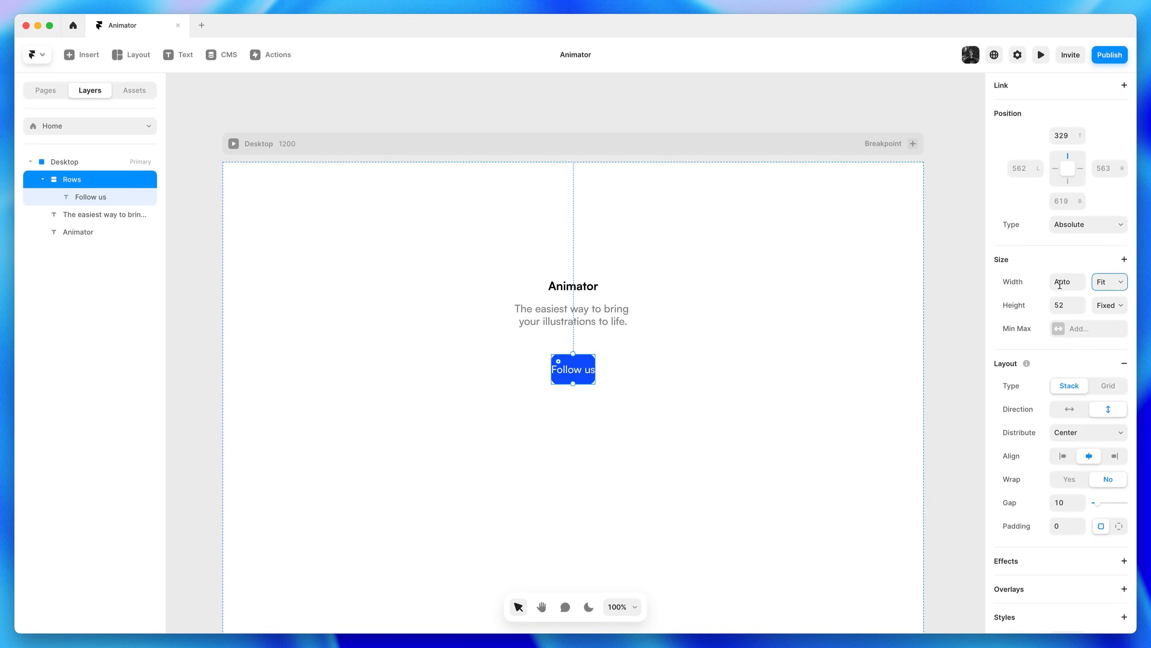
{"action": "left_click", "coordinate": [1111, 310]}
{"action": "left_click", "coordinate": [1118, 345]}
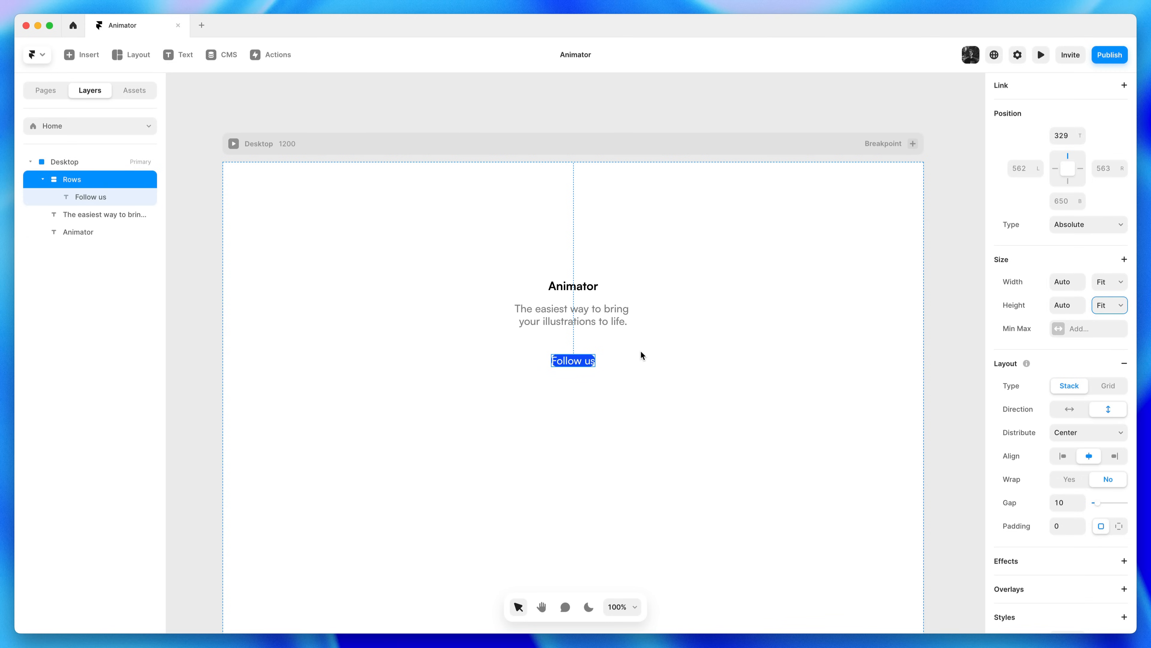
{"action": "key", "text": "super+z"}
{"action": "key", "text": "super+z"}
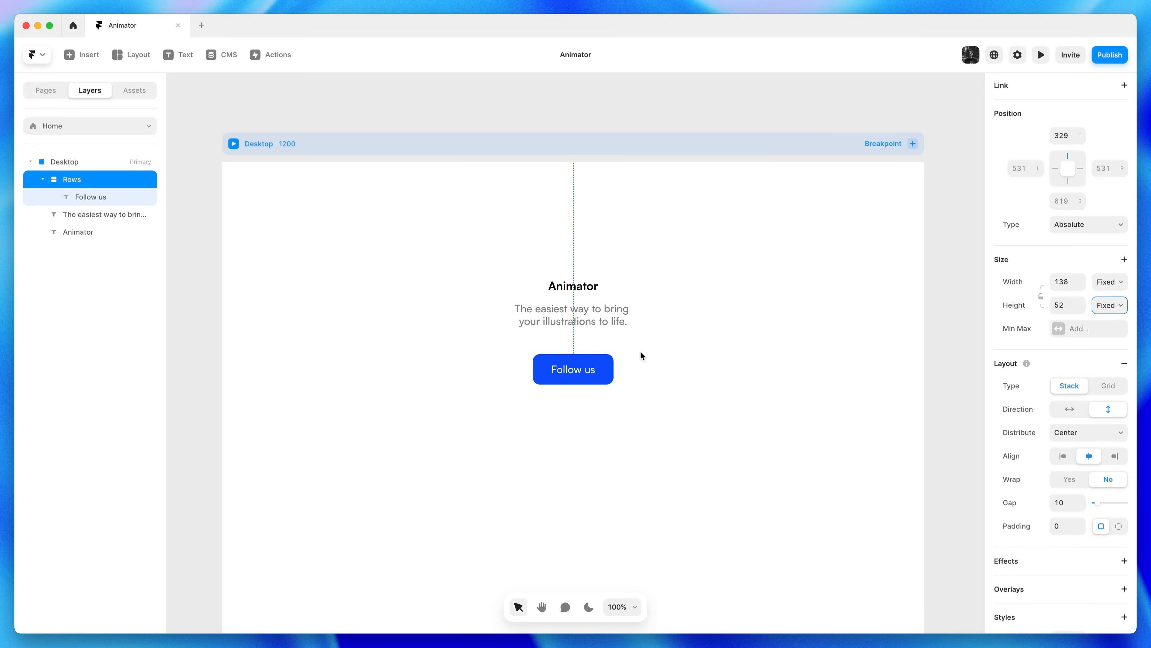
{"action": "right_click", "coordinate": [609, 363]}
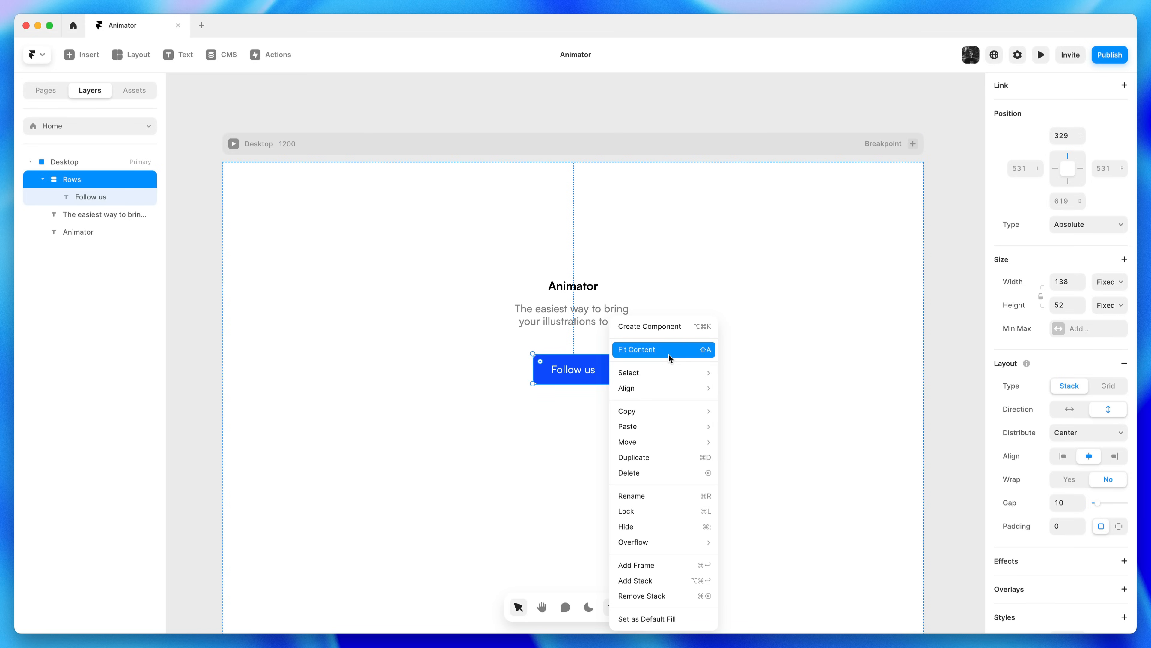
{"action": "left_click", "coordinate": [690, 350]}
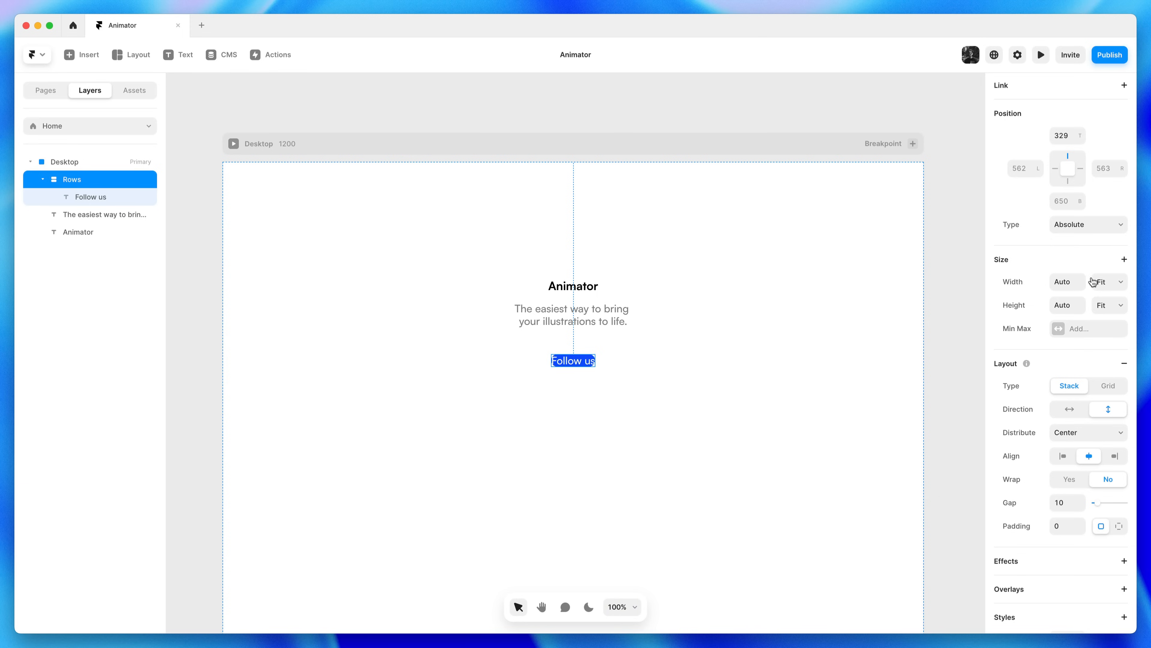
{"action": "scroll", "coordinate": [1095, 475], "scroll_direction": "down", "scroll_amount": 1}
{"action": "scroll", "coordinate": [1096, 474], "scroll_direction": "down", "scroll_amount": 3}
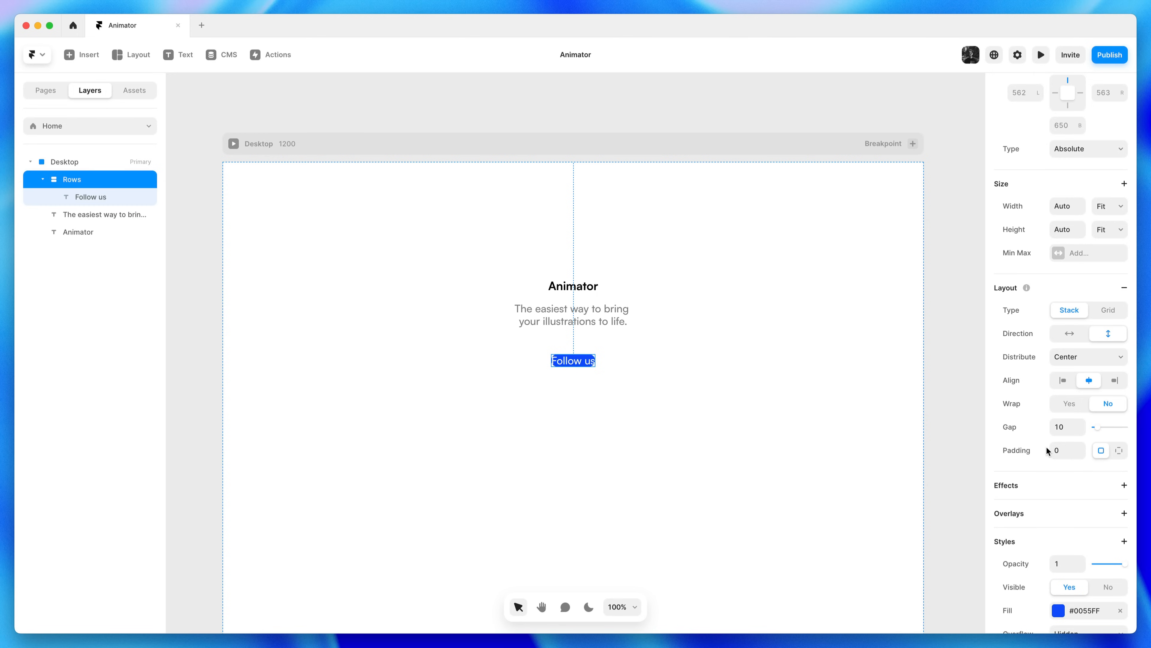
{"action": "left_click", "coordinate": [1081, 447], "text": "shift"}
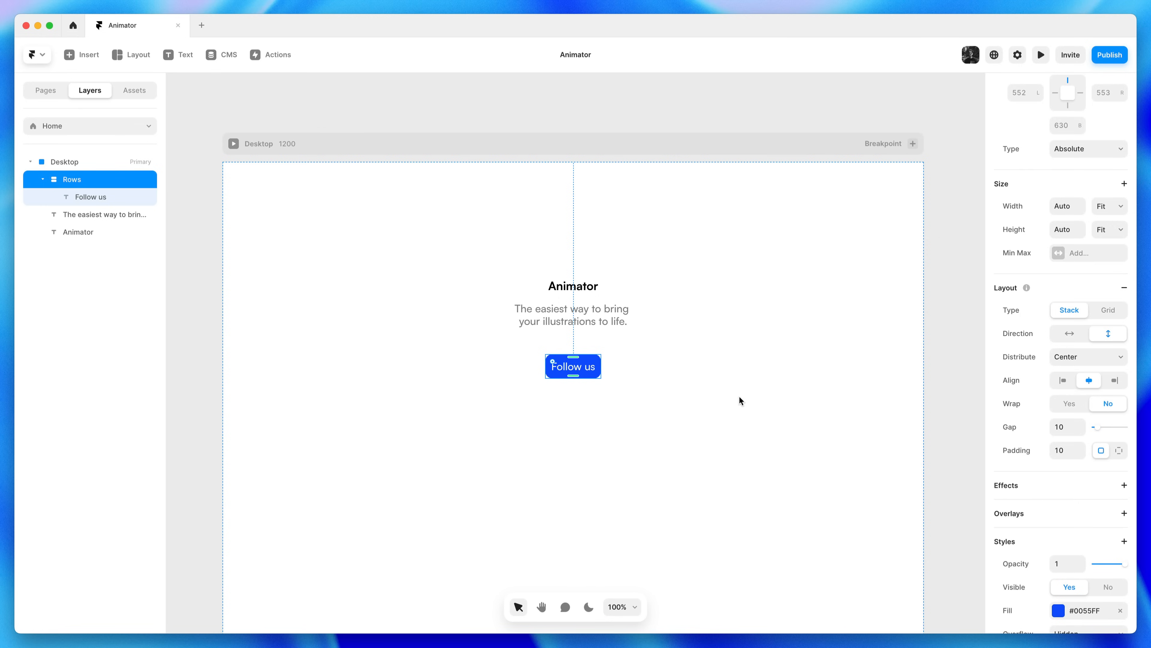
{"action": "left_click", "coordinate": [641, 371]}
{"action": "double_click", "coordinate": [591, 368]}
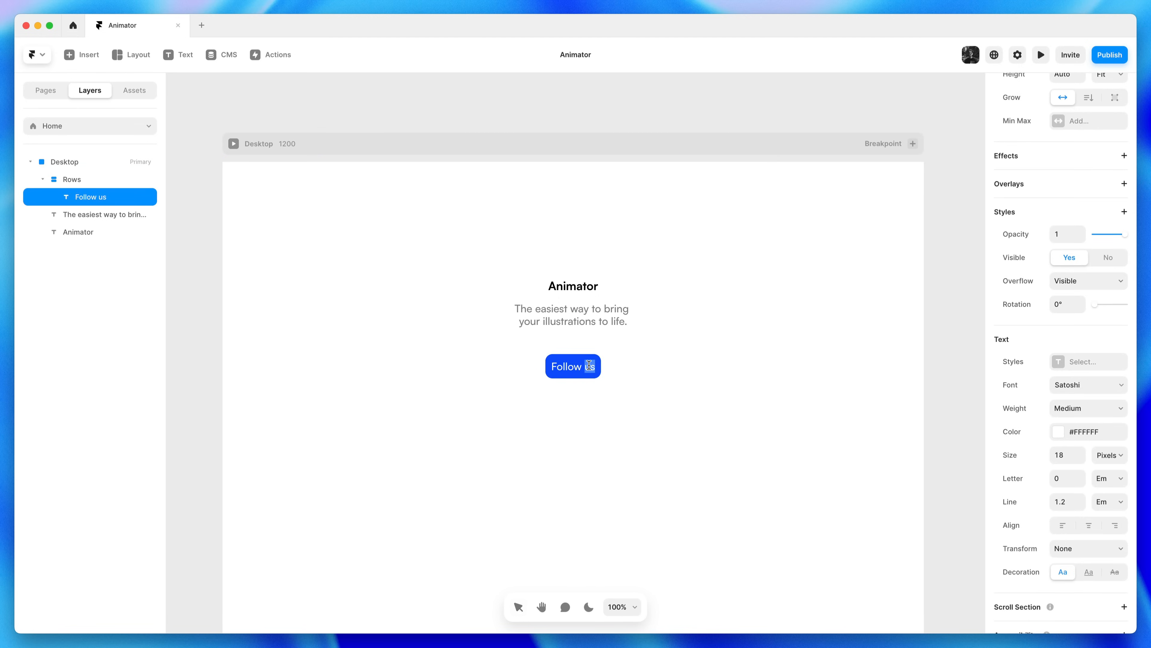
{"action": "key", "text": "Right"}
{"action": "type", "text": "@"}
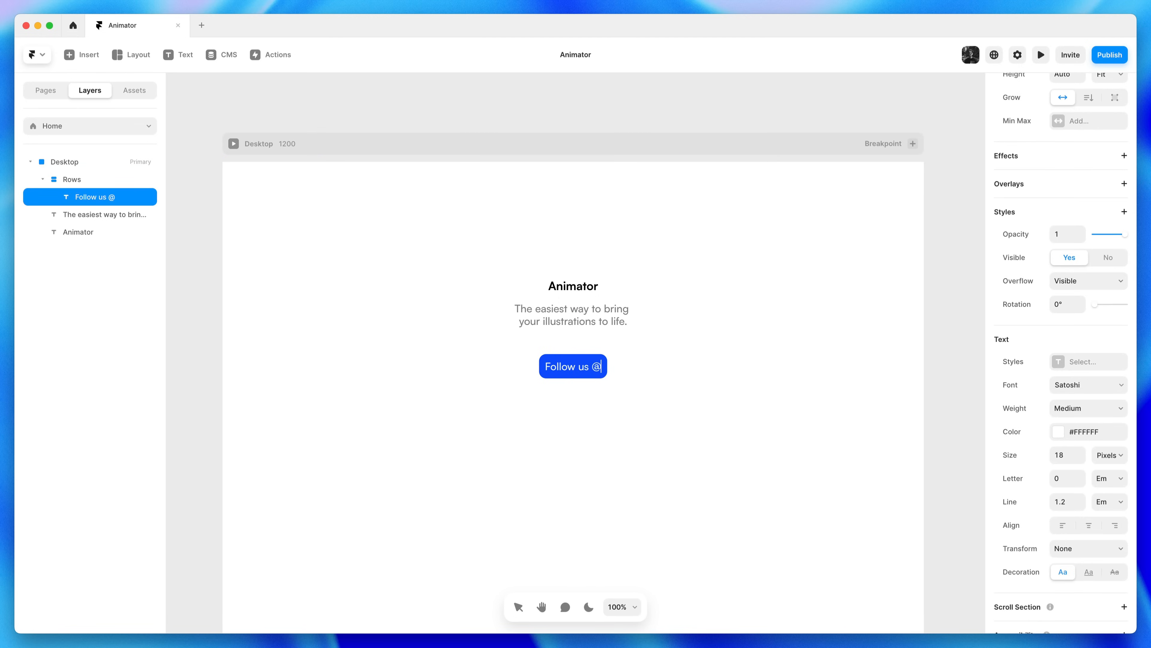
{"action": "type", "text": "framer"}
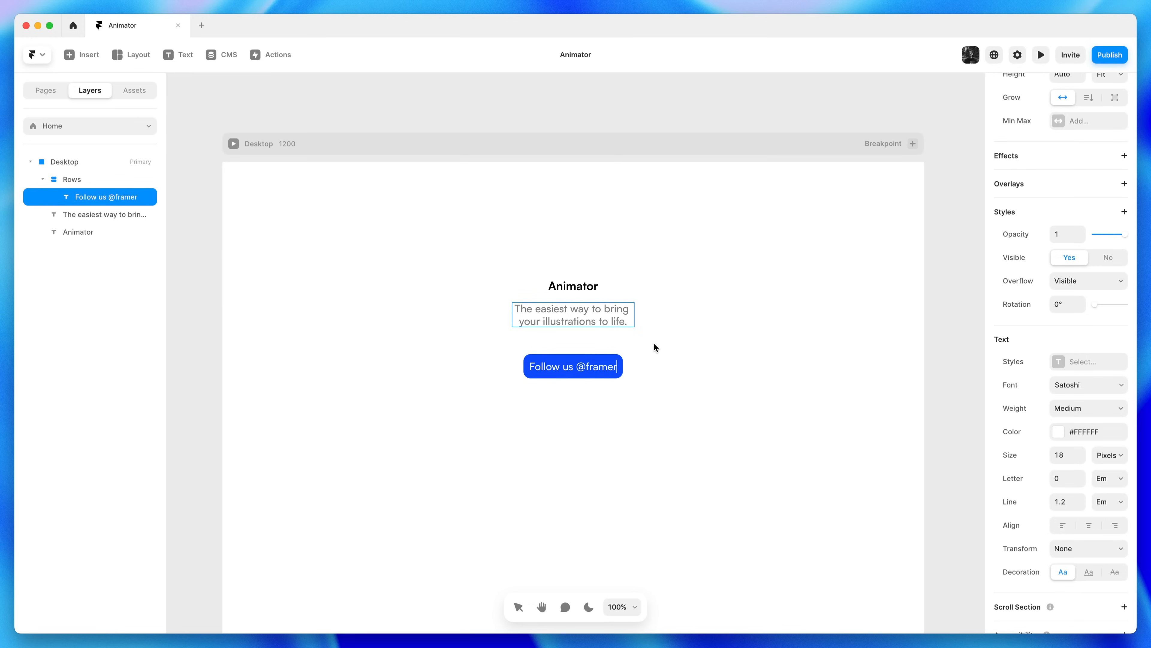
{"action": "key", "text": "Escape"}
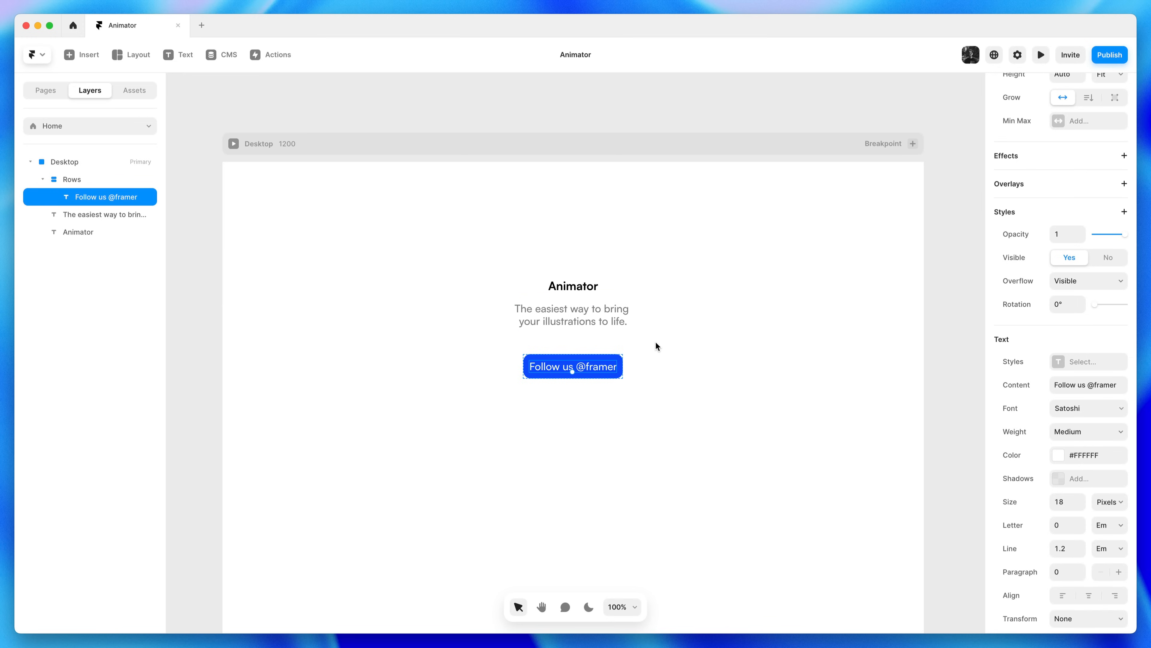
{"action": "left_click", "coordinate": [83, 180]}
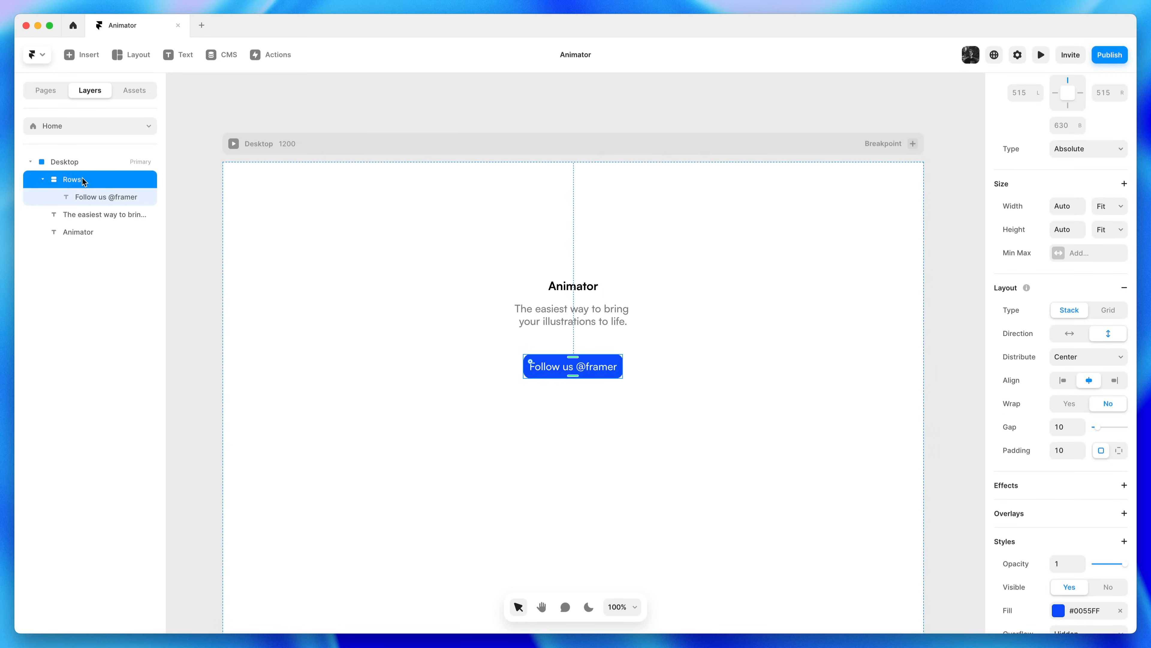
Rename the Rows stack layer to 'Button'
{"action": "double_click", "coordinate": [84, 180]}
{"action": "type", "text": "Button"}
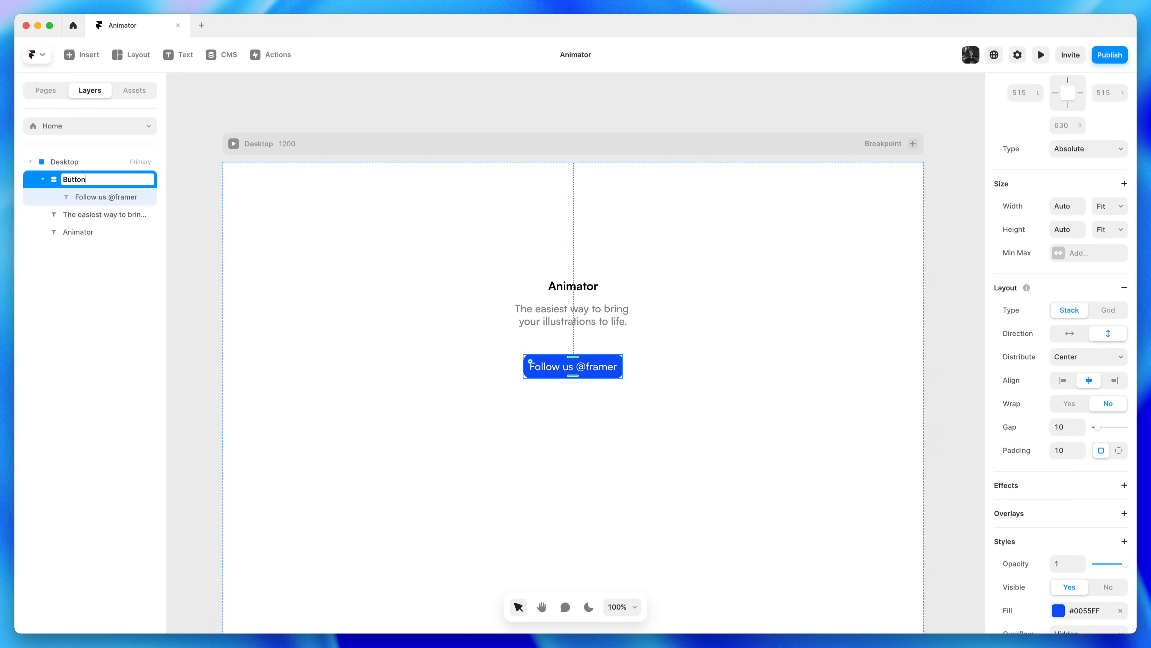
{"action": "key", "text": "Return"}
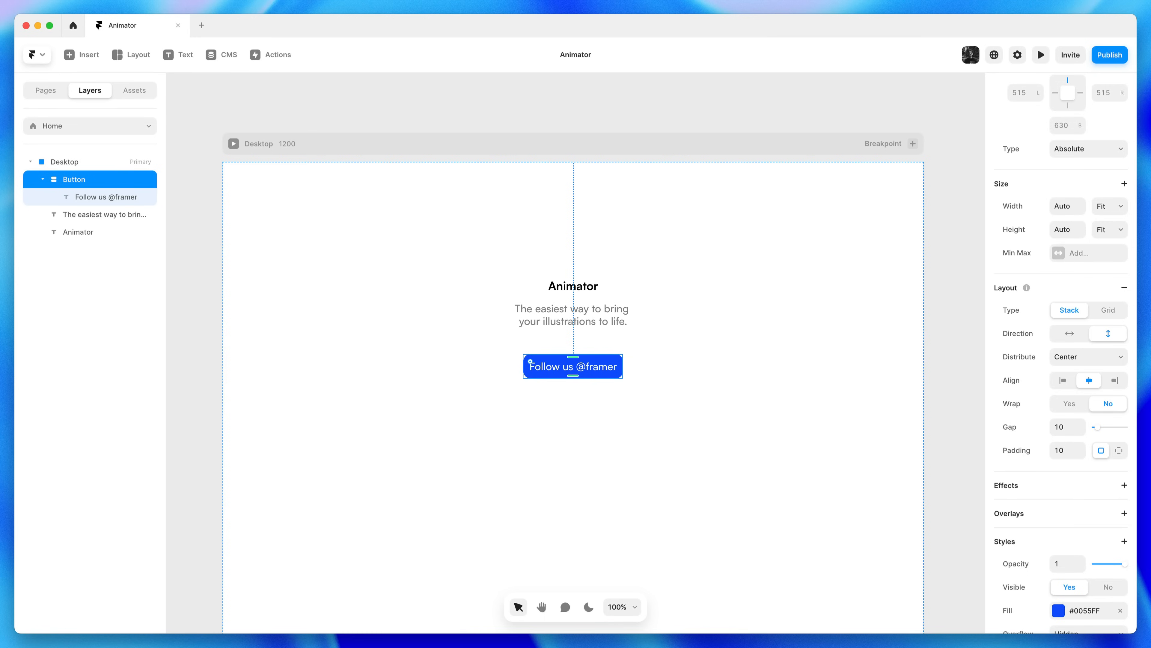
{"action": "left_click", "coordinate": [598, 371]}
{"action": "double_click", "coordinate": [598, 371]}
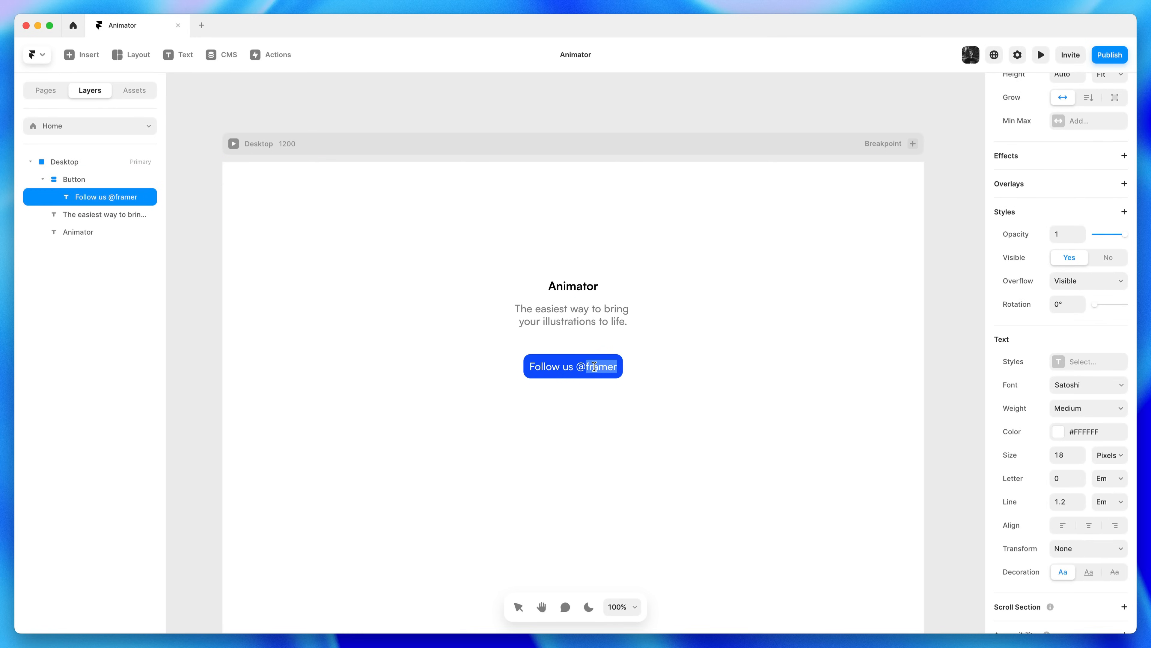
{"action": "key", "text": "BackSpace"}
{"action": "key", "text": "BackSpace"}
{"action": "key", "text": "BackSpace"}
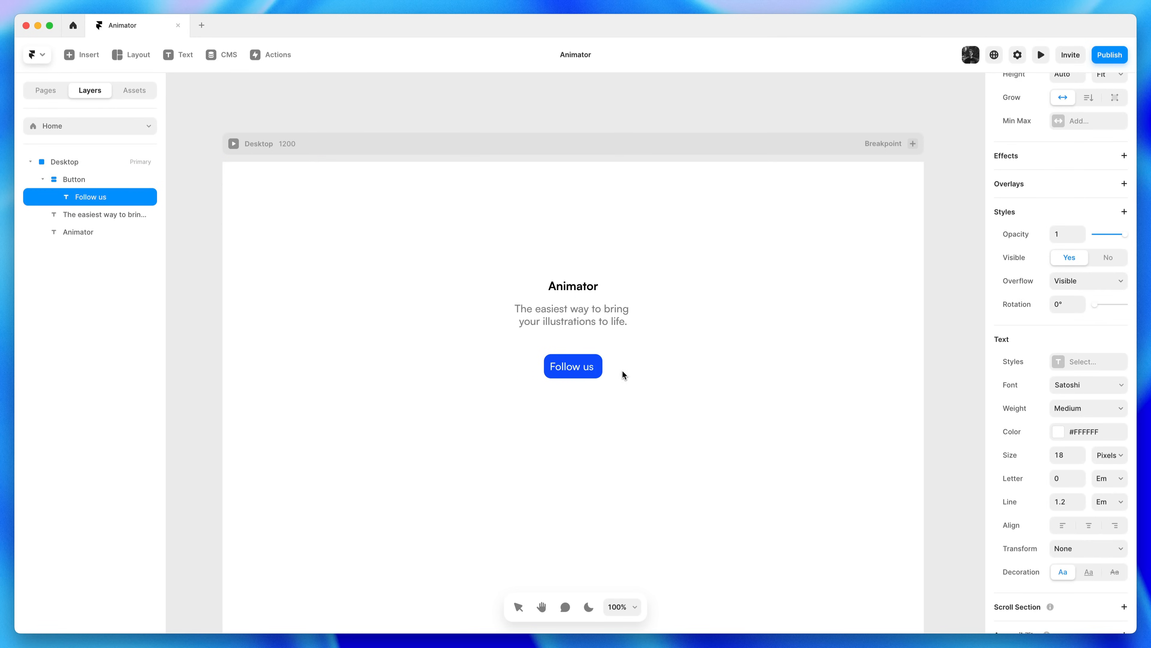
{"action": "left_click", "coordinate": [655, 369]}
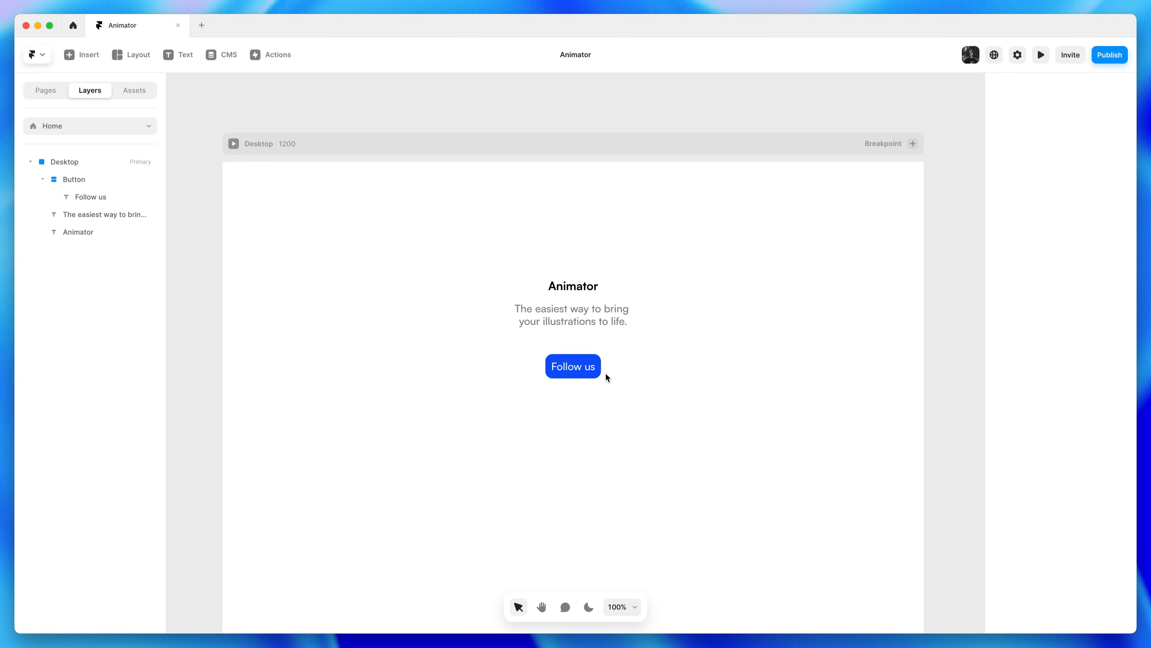
Switch the Button stack to per-side padding and set the right padding to 12
{"action": "left_click", "coordinate": [590, 373]}
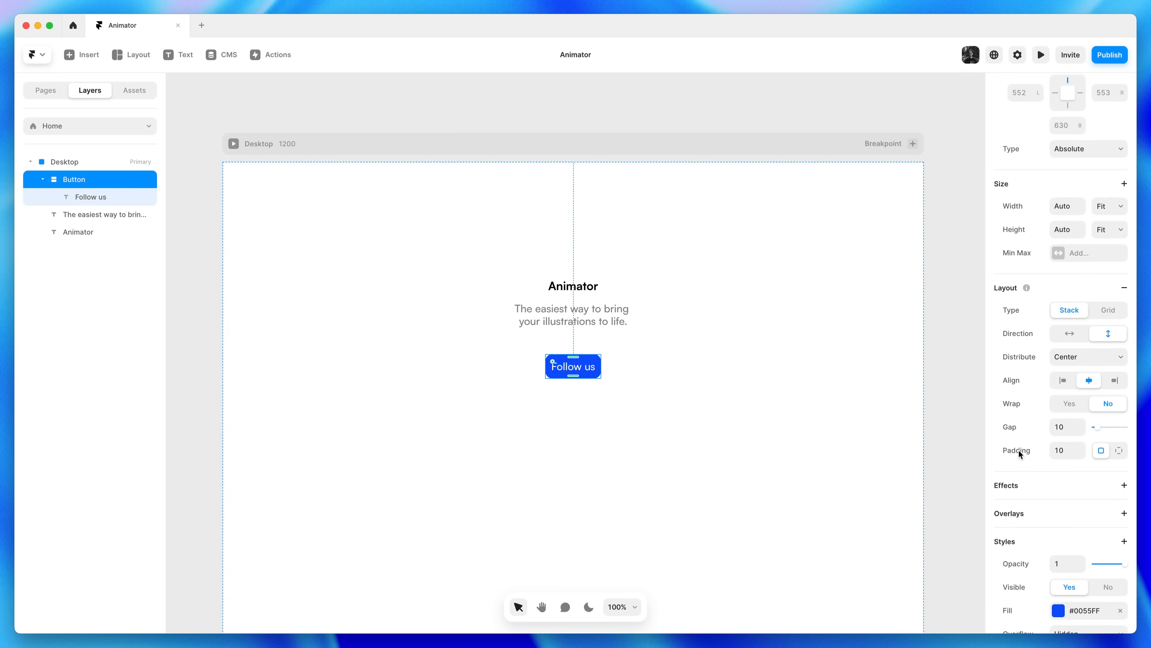
{"action": "left_click", "coordinate": [1121, 452]}
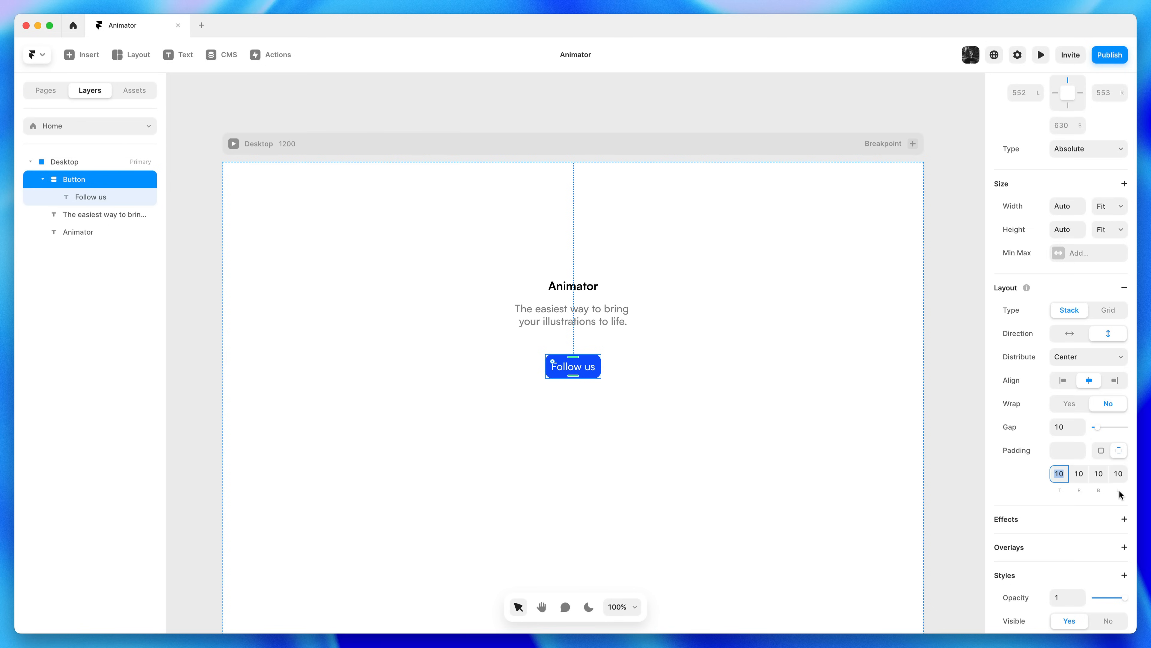
{"action": "left_click", "coordinate": [1081, 475]}
{"action": "type", "text": "12"}
{"action": "left_click", "coordinate": [1113, 476]}
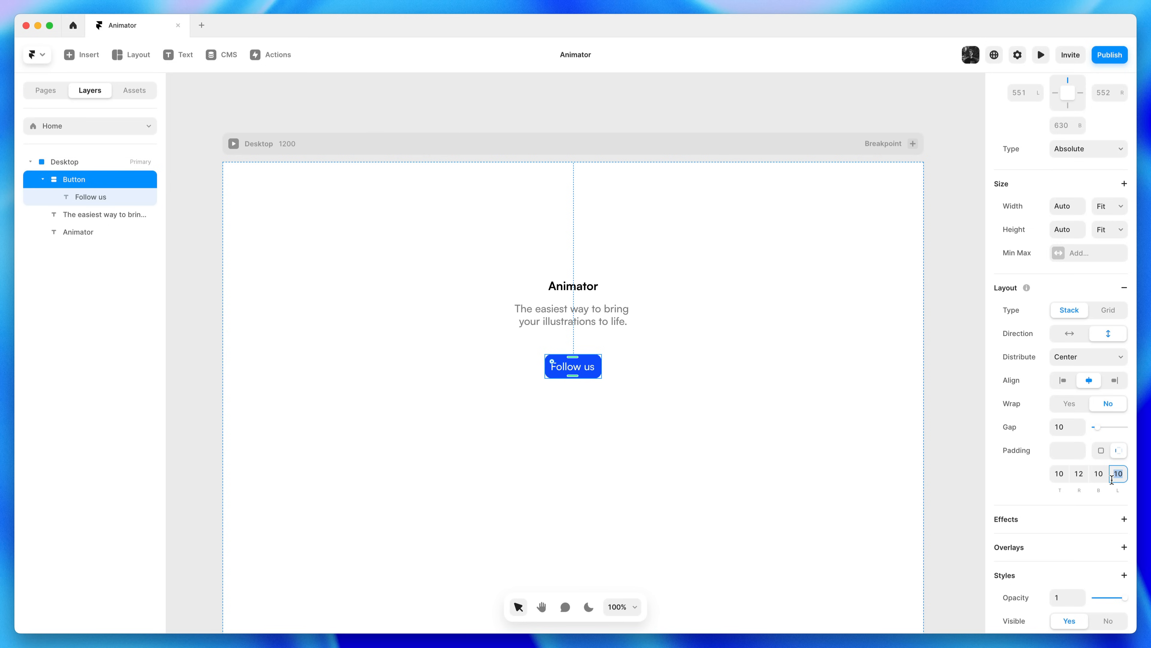
{"action": "left_click", "coordinate": [841, 447]}
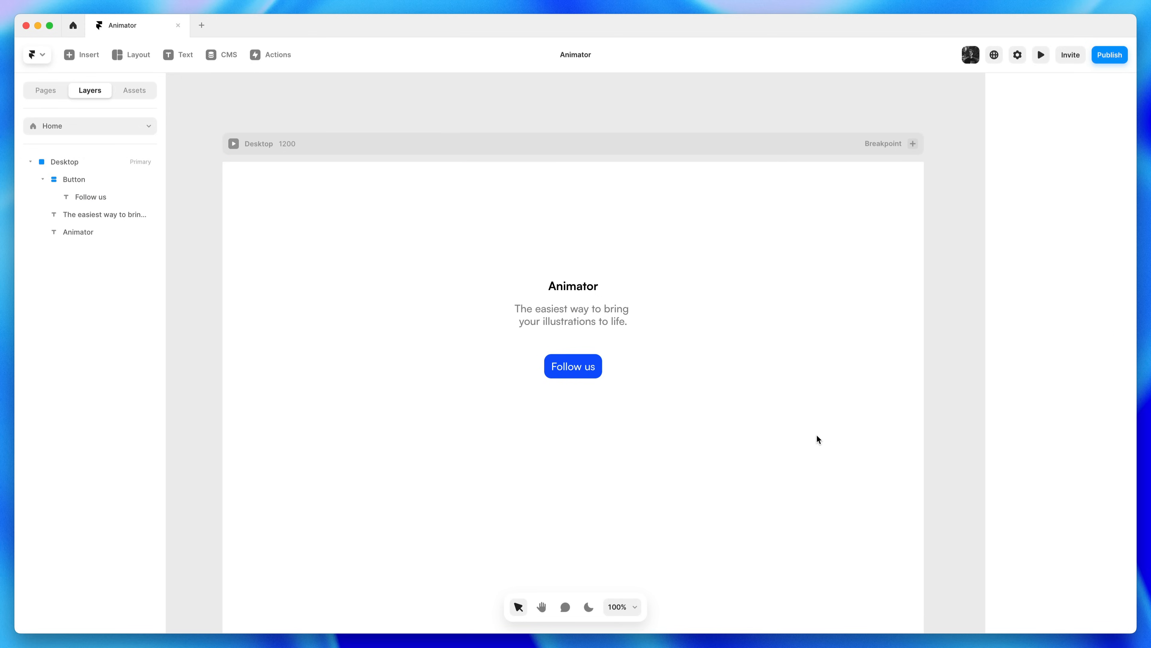
{"action": "left_click", "coordinate": [584, 368]}
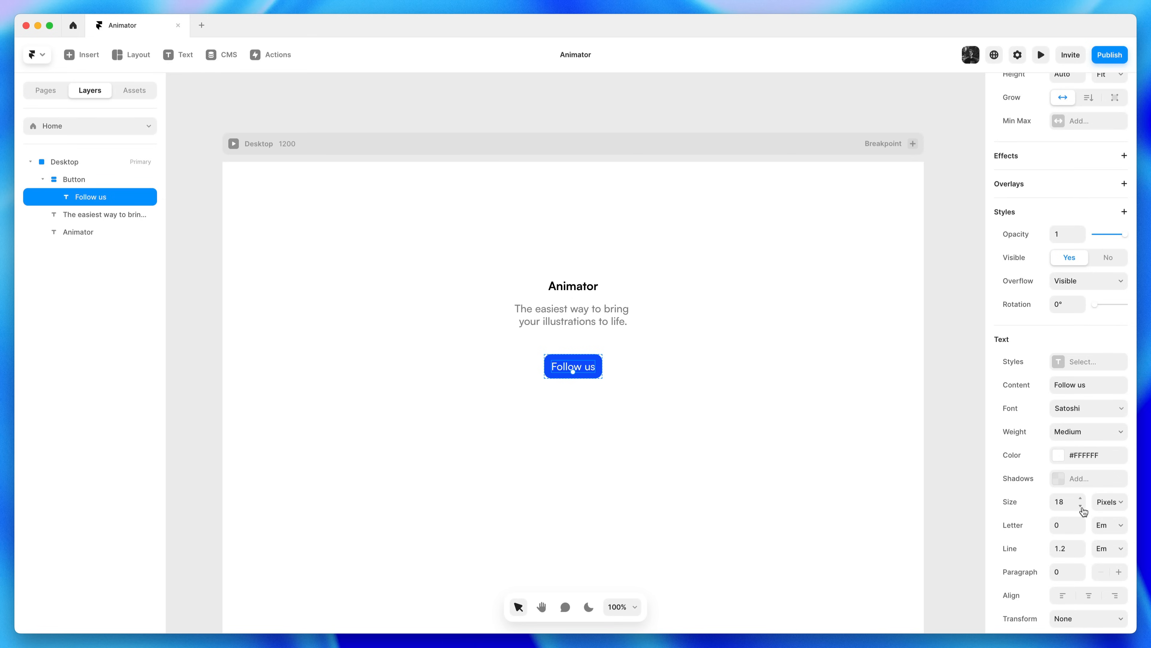
Make the Follow us label Bold and move the button up closer to the subtitle
{"action": "left_click", "coordinate": [1079, 433]}
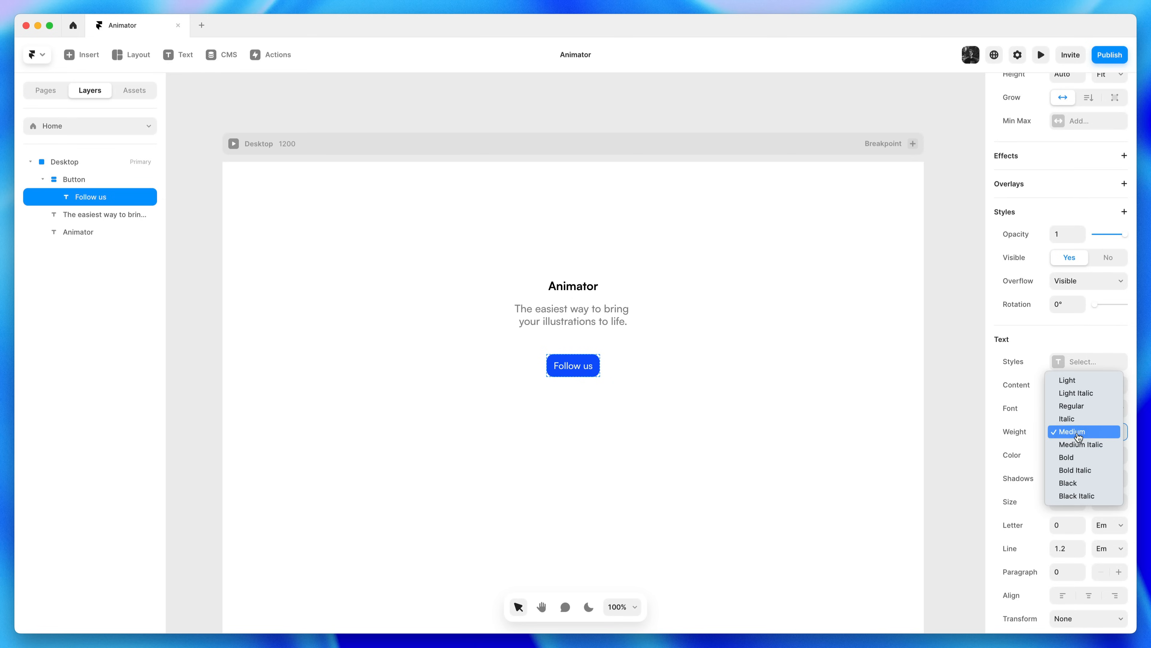
{"action": "left_click", "coordinate": [1083, 458]}
{"action": "left_click", "coordinate": [721, 446]}
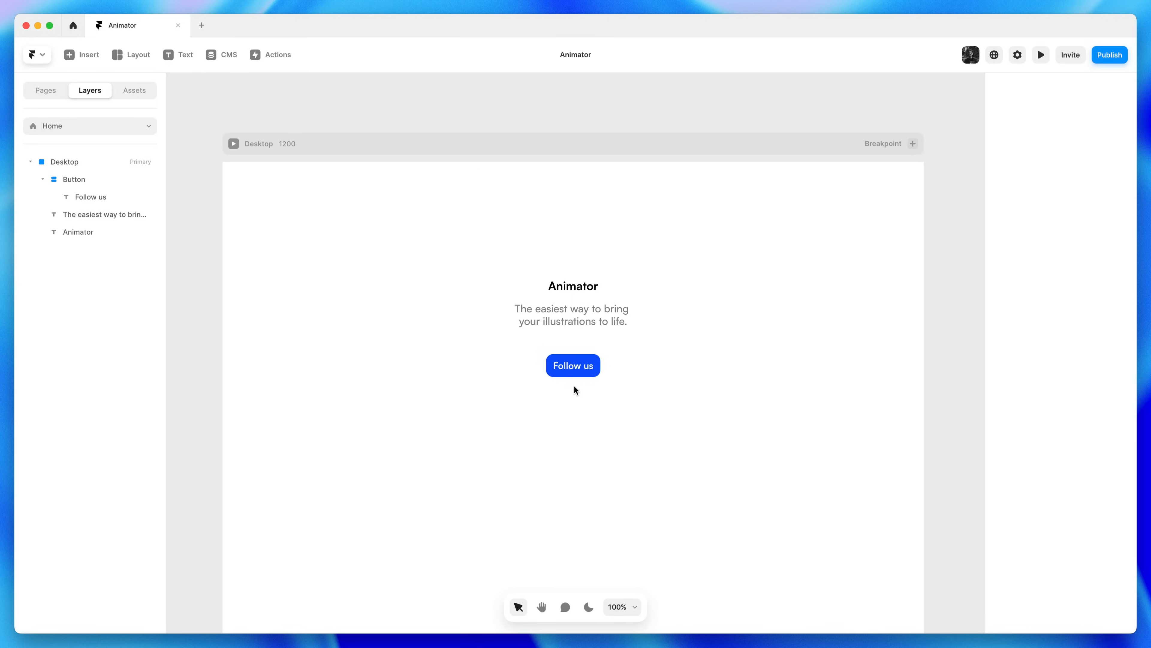
{"action": "left_click_drag", "start_coordinate": [580, 371], "coordinate": [581, 360]}
{"action": "left_click", "coordinate": [724, 383]}
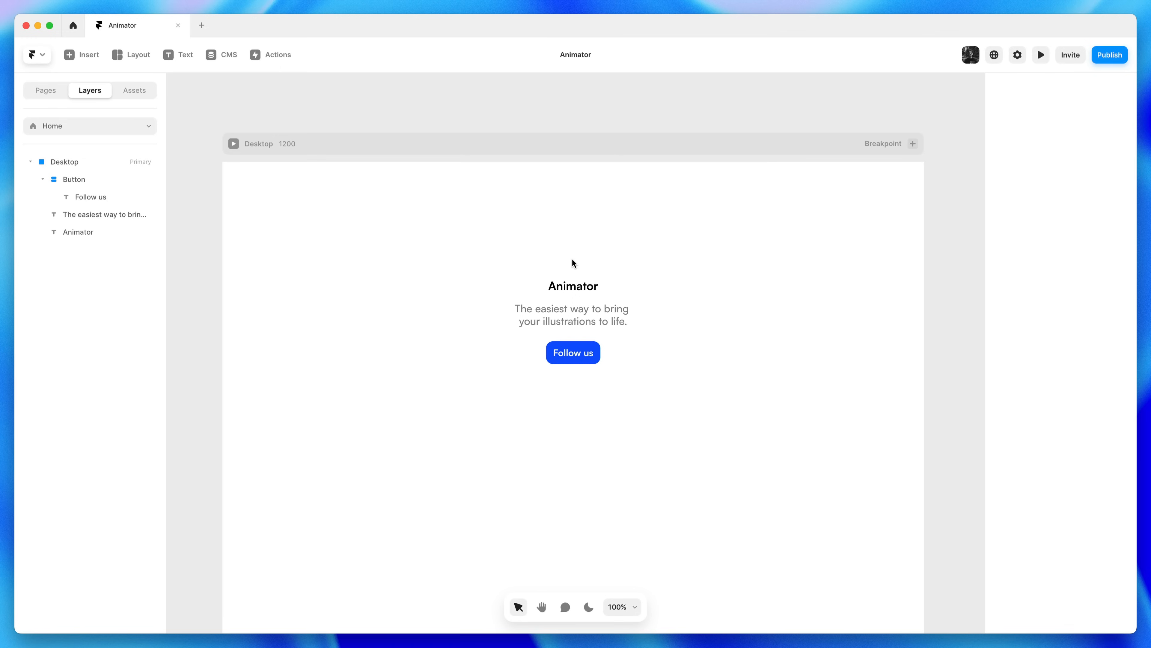
Add a new 'gesture' text layer above the Animator heading
{"action": "key", "text": "t"}
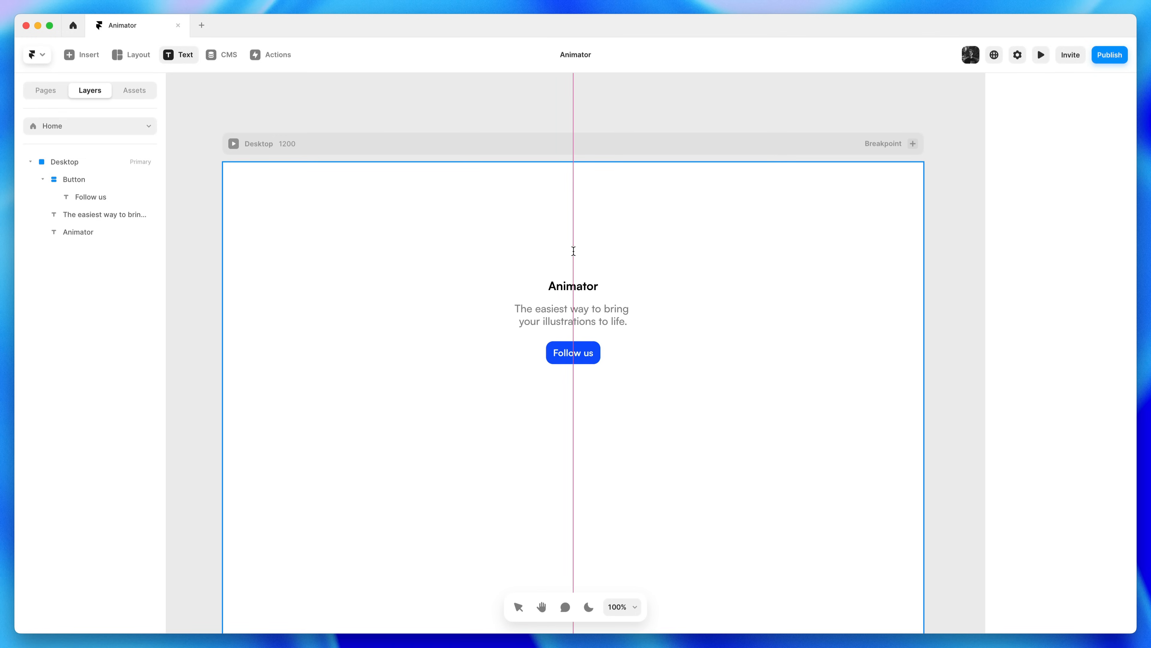
{"action": "left_click", "coordinate": [573, 251]}
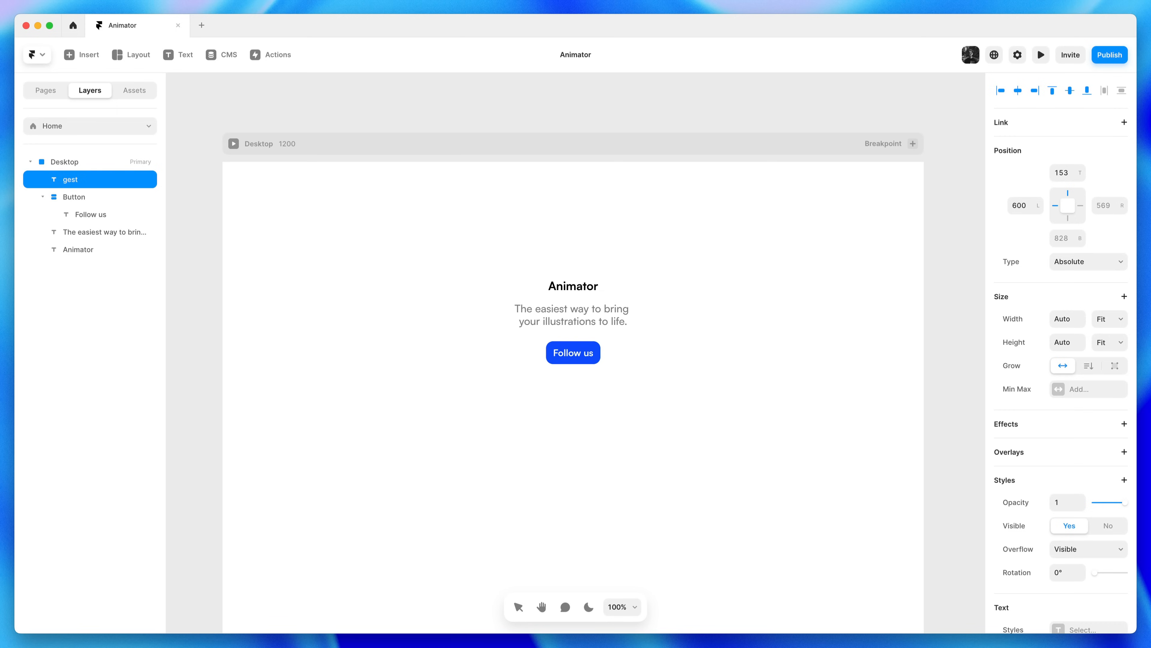
{"action": "key", "text": "Escape"}
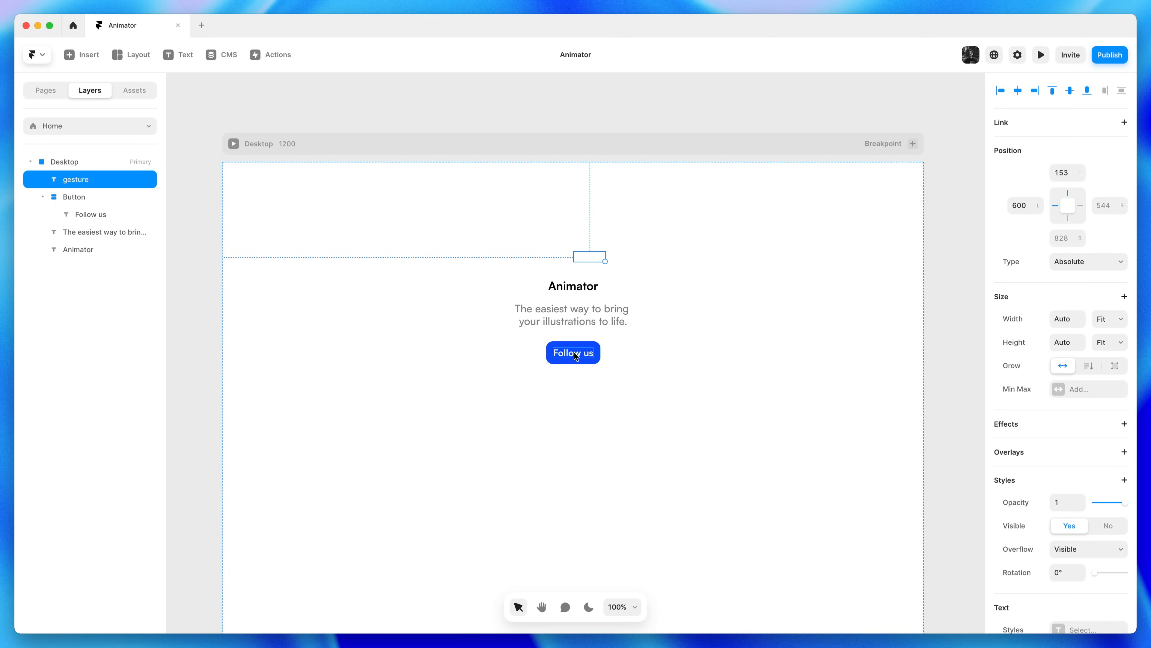
Colour the gesture text black and centre it above the Animator heading
{"action": "scroll", "coordinate": [1038, 478], "scroll_direction": "down", "scroll_amount": 8}
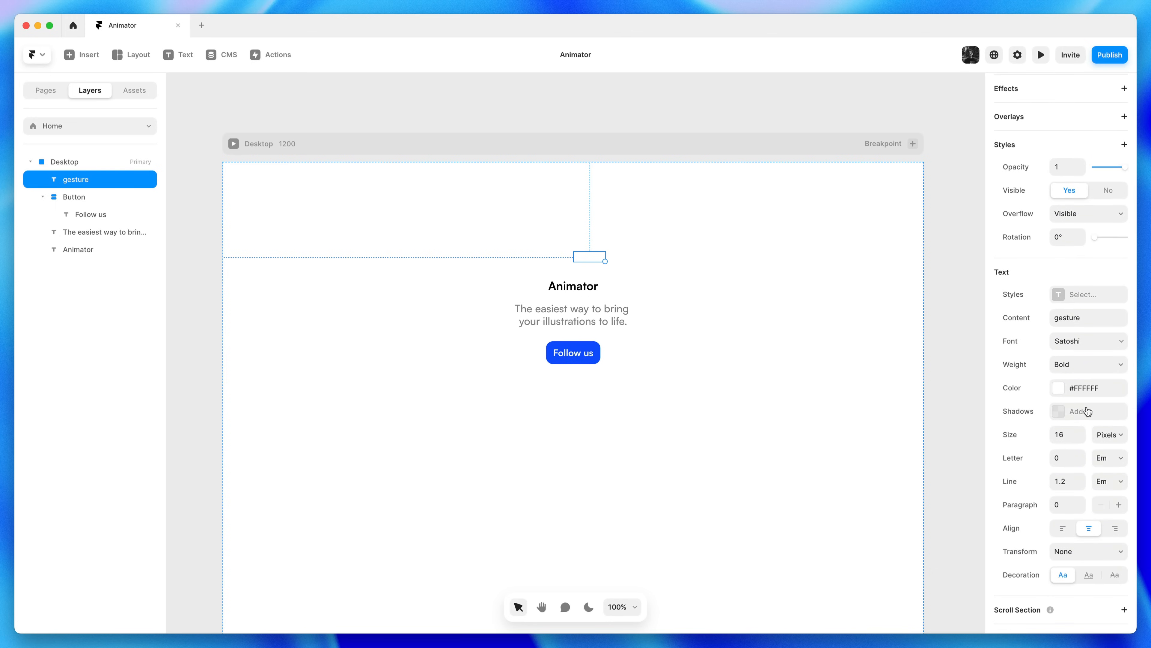
{"action": "left_click", "coordinate": [1090, 389]}
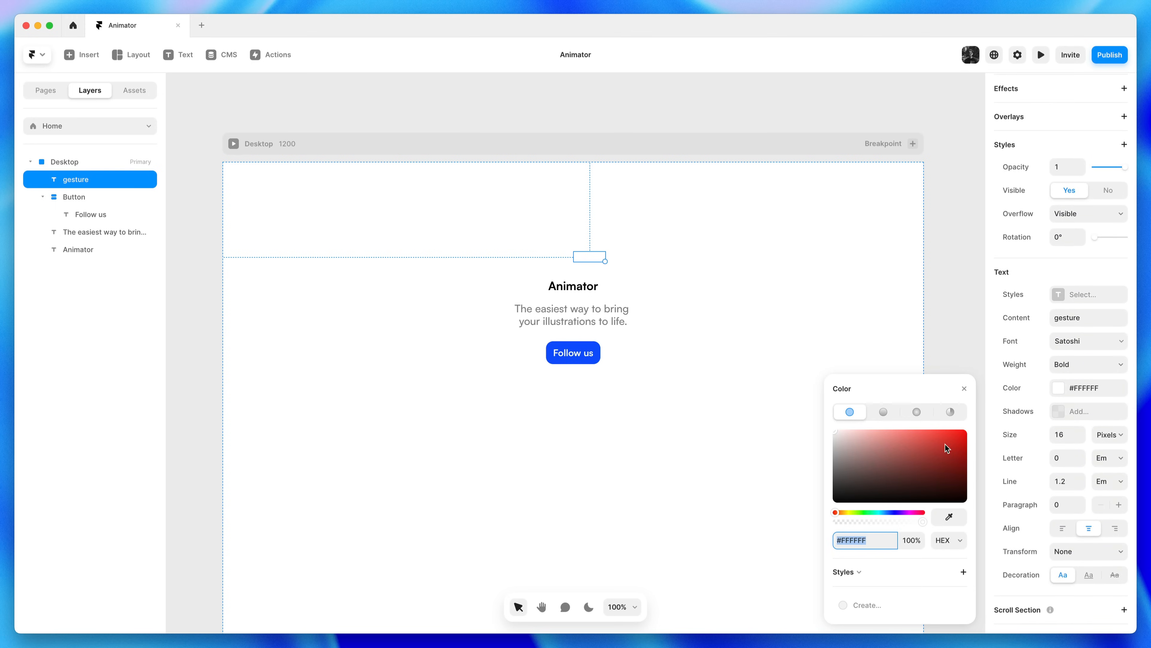
{"action": "left_click_drag", "start_coordinate": [866, 461], "coordinate": [804, 535]}
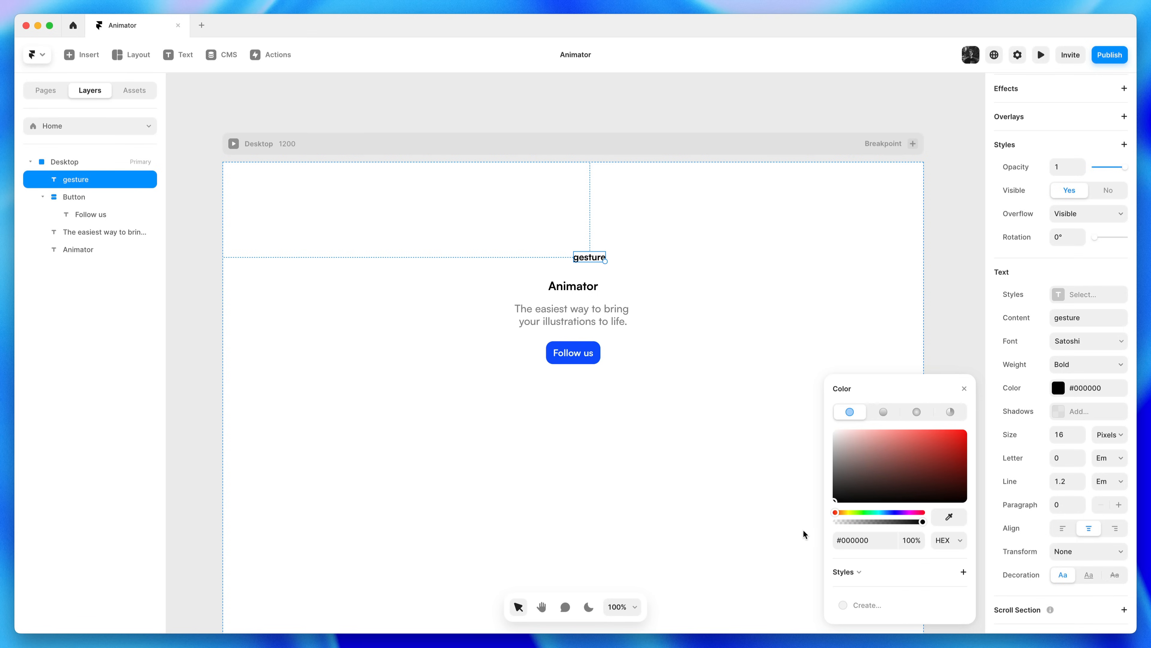
{"action": "left_click", "coordinate": [721, 356]}
{"action": "left_click", "coordinate": [599, 259]}
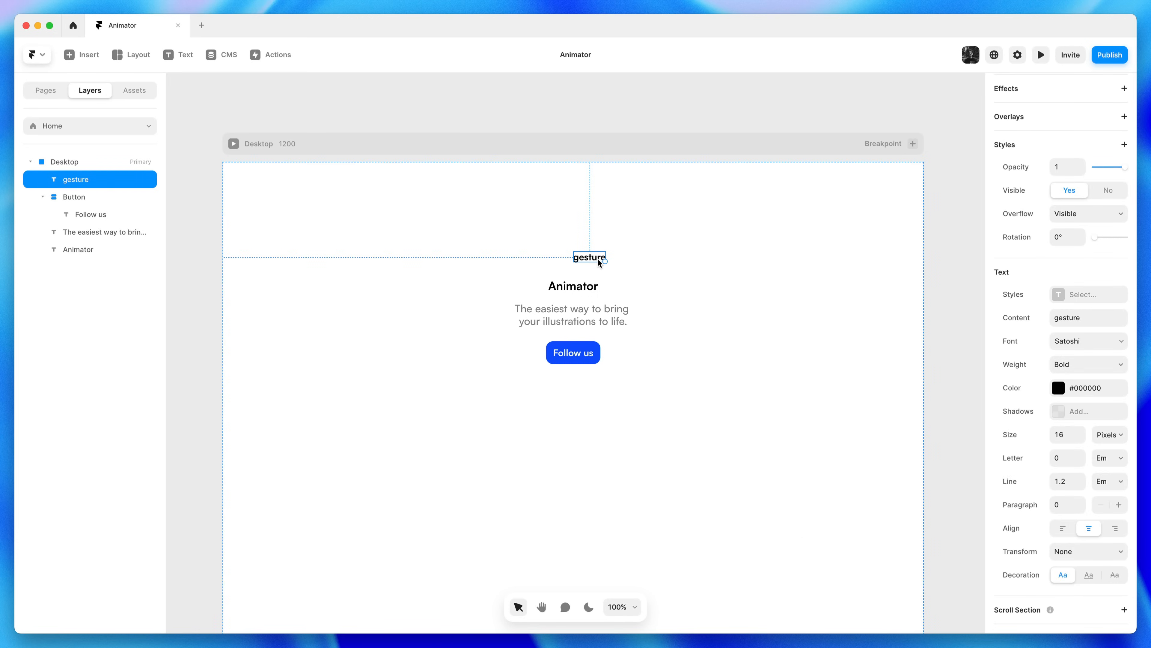
{"action": "left_click_drag", "start_coordinate": [599, 258], "coordinate": [580, 259]}
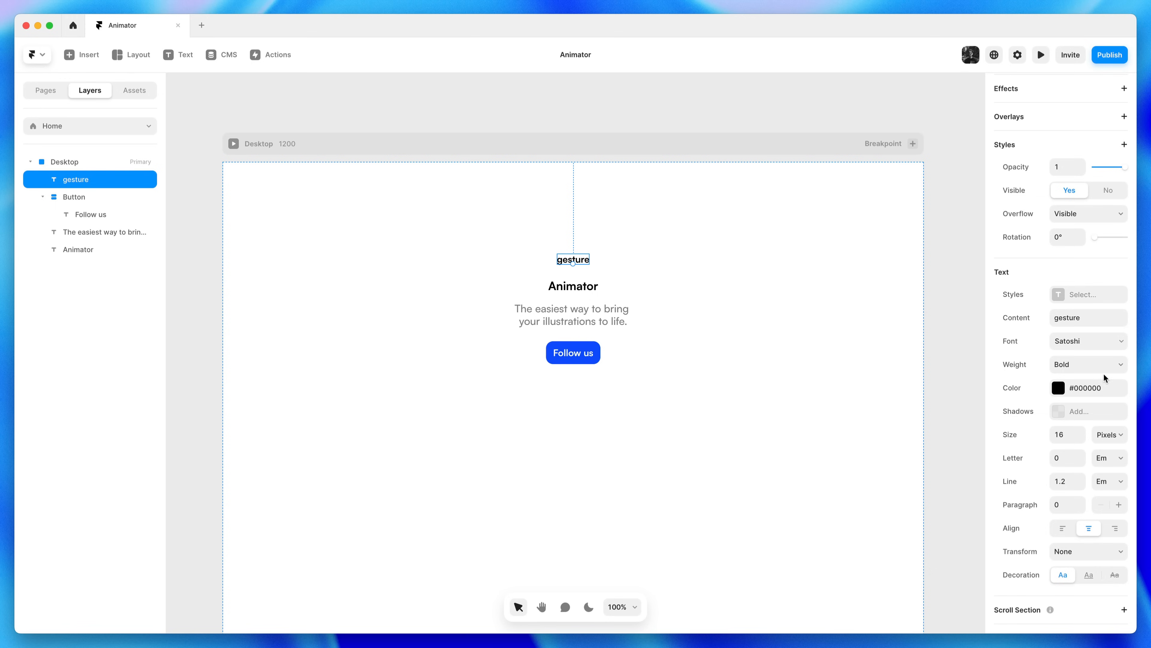
Set the gesture text's font to Material Symbols Rounded at size 32
{"action": "left_click", "coordinate": [1091, 347]}
{"action": "type", "text": "m"}
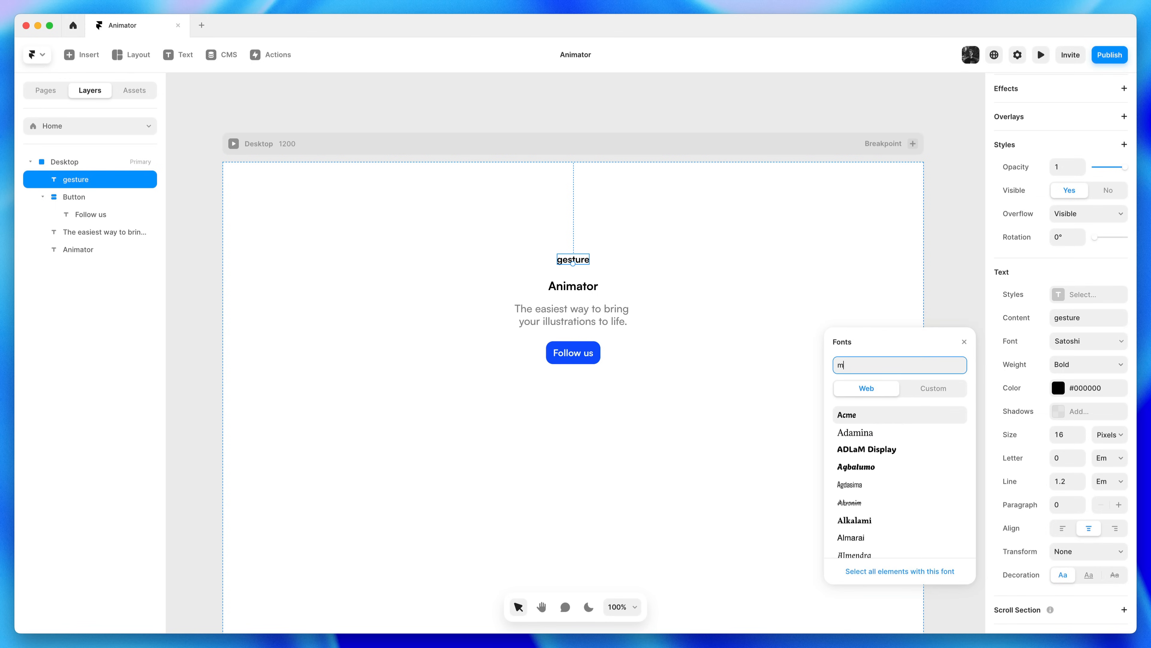
{"action": "type", "text": "aterial sy"}
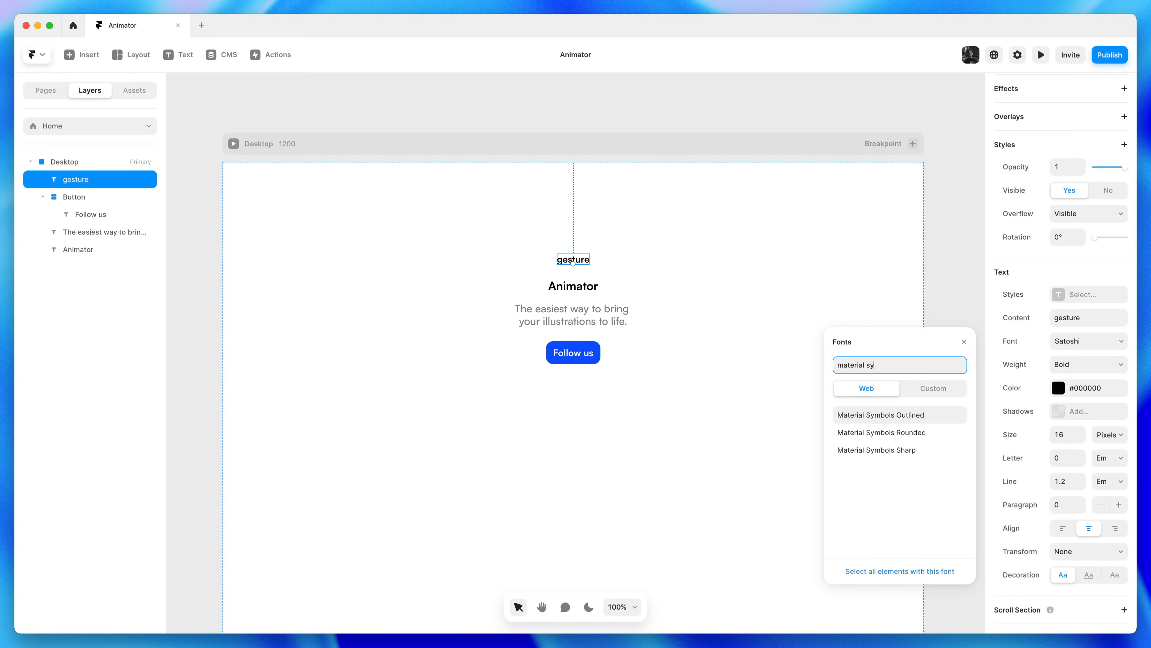
{"action": "left_click", "coordinate": [914, 433]}
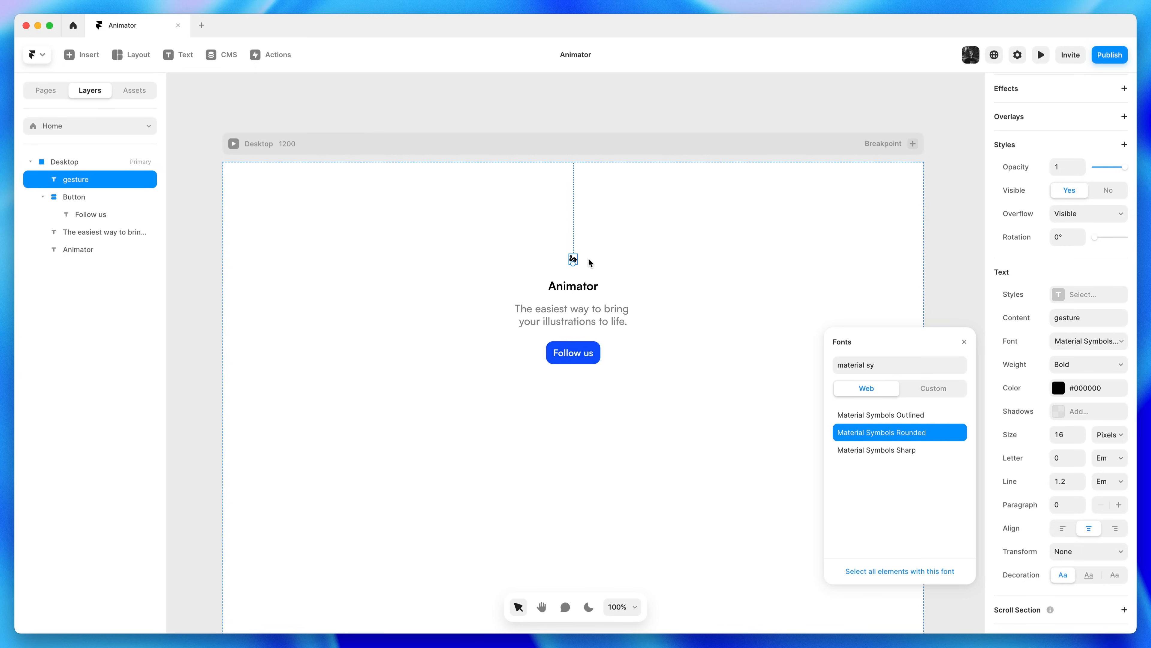
{"action": "left_click", "coordinate": [1061, 437]}
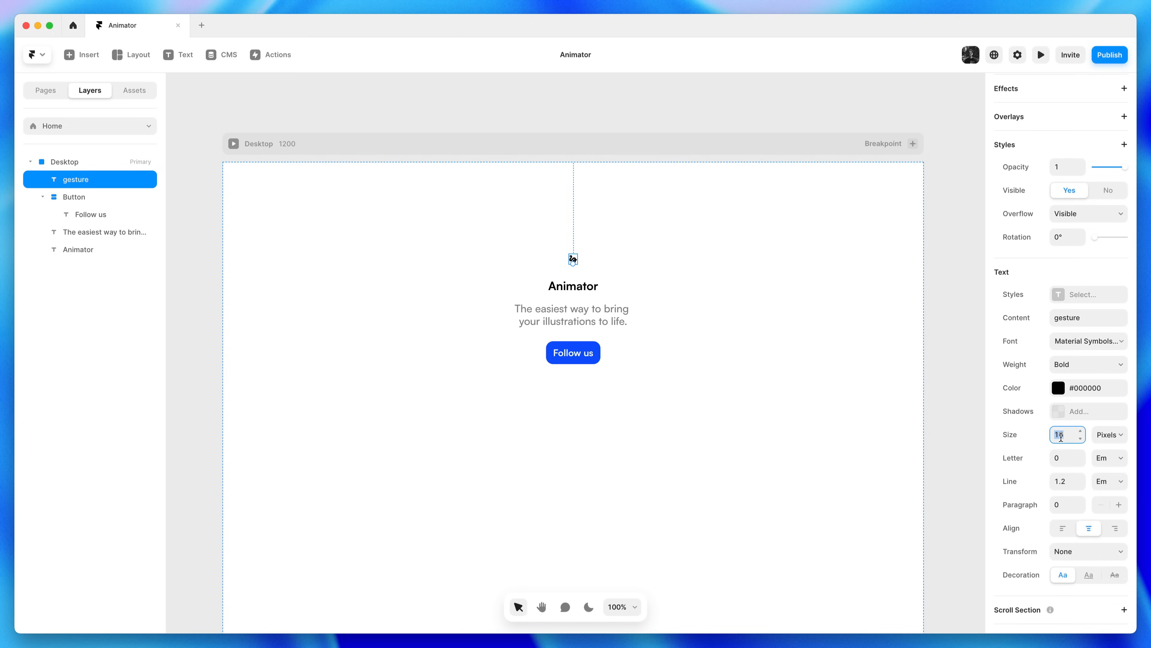
{"action": "type", "text": "32"}
{"action": "key", "text": "Return"}
Set the icon weight to Medium and nudge it slightly upward
{"action": "left_click", "coordinate": [1072, 367]}
{"action": "left_click", "coordinate": [1077, 353]}
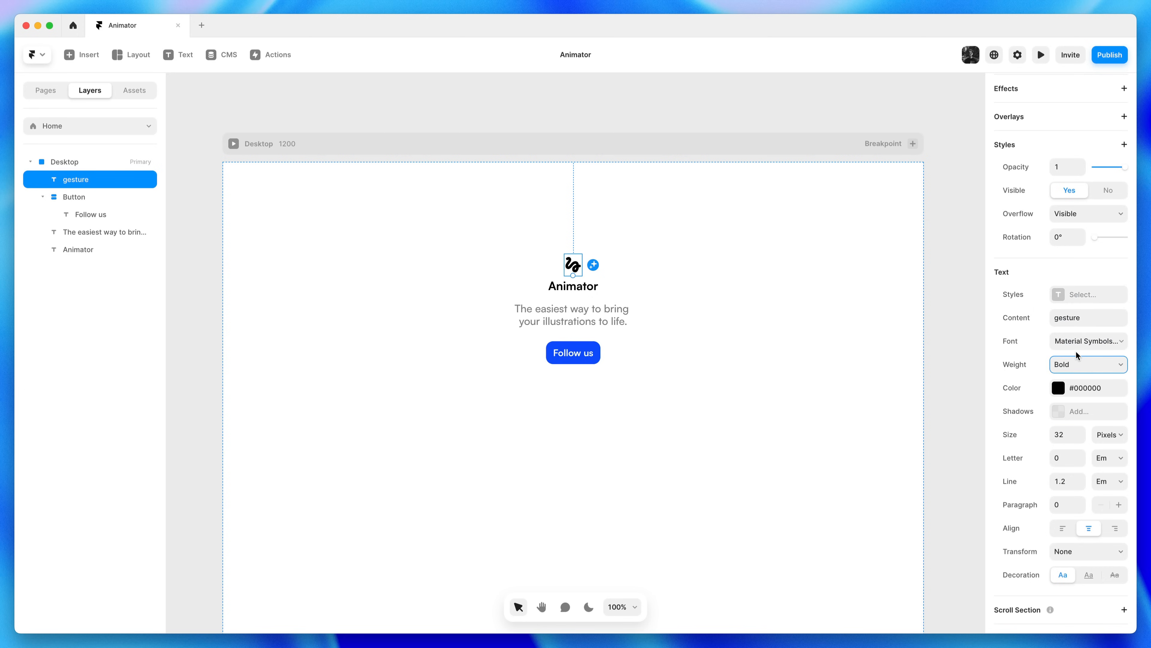
{"action": "left_click", "coordinate": [1078, 365]}
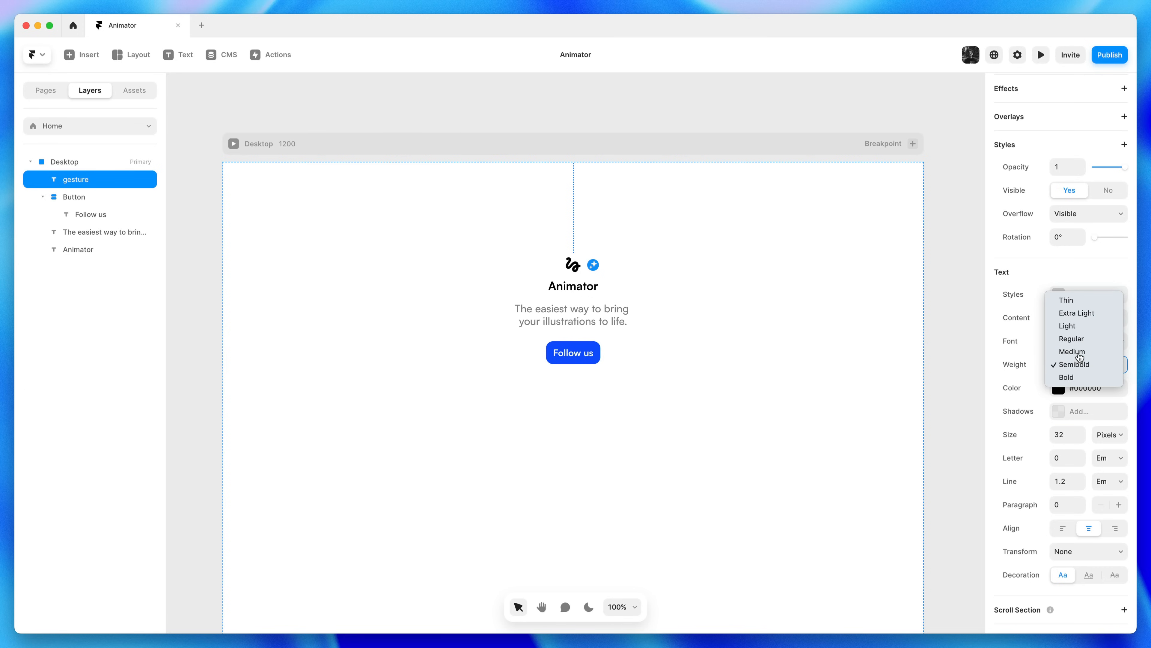
{"action": "left_click", "coordinate": [1078, 352]}
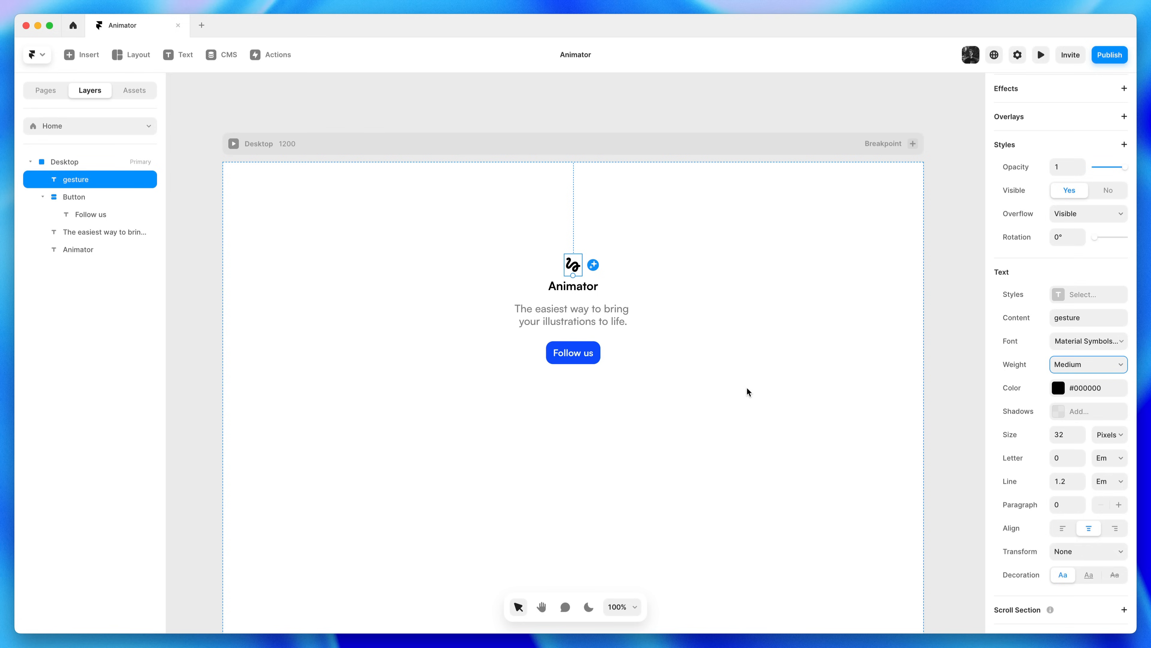
{"action": "key", "text": "Escape"}
{"action": "left_click_drag", "start_coordinate": [573, 265], "coordinate": [575, 261]}
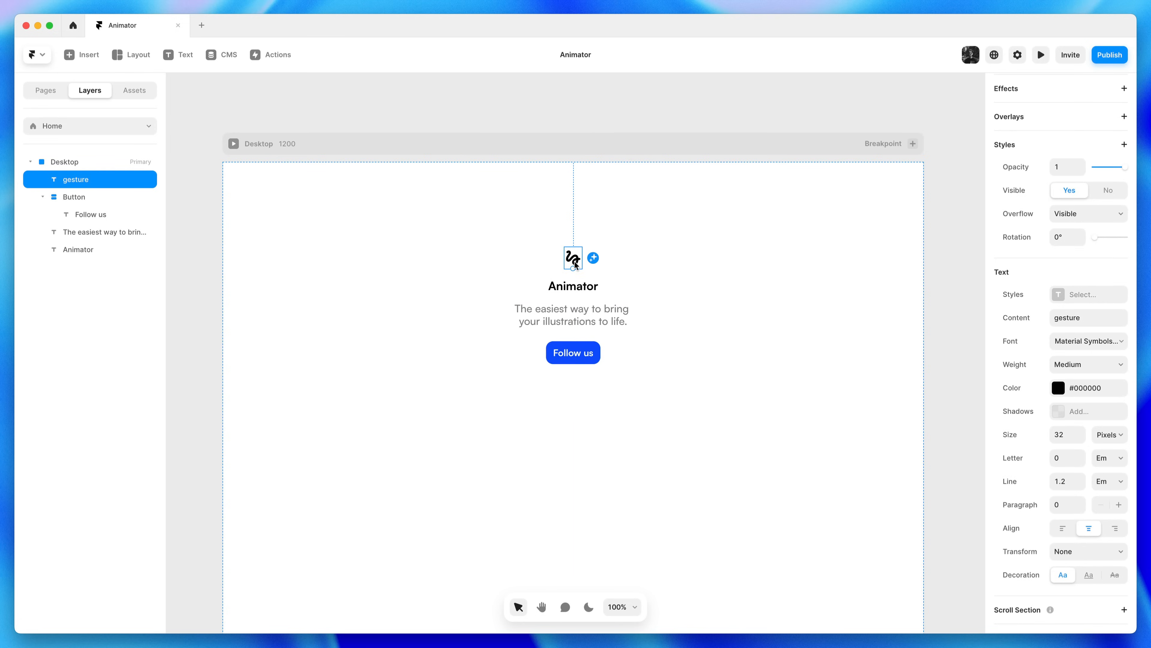
{"action": "key", "text": "Escape"}
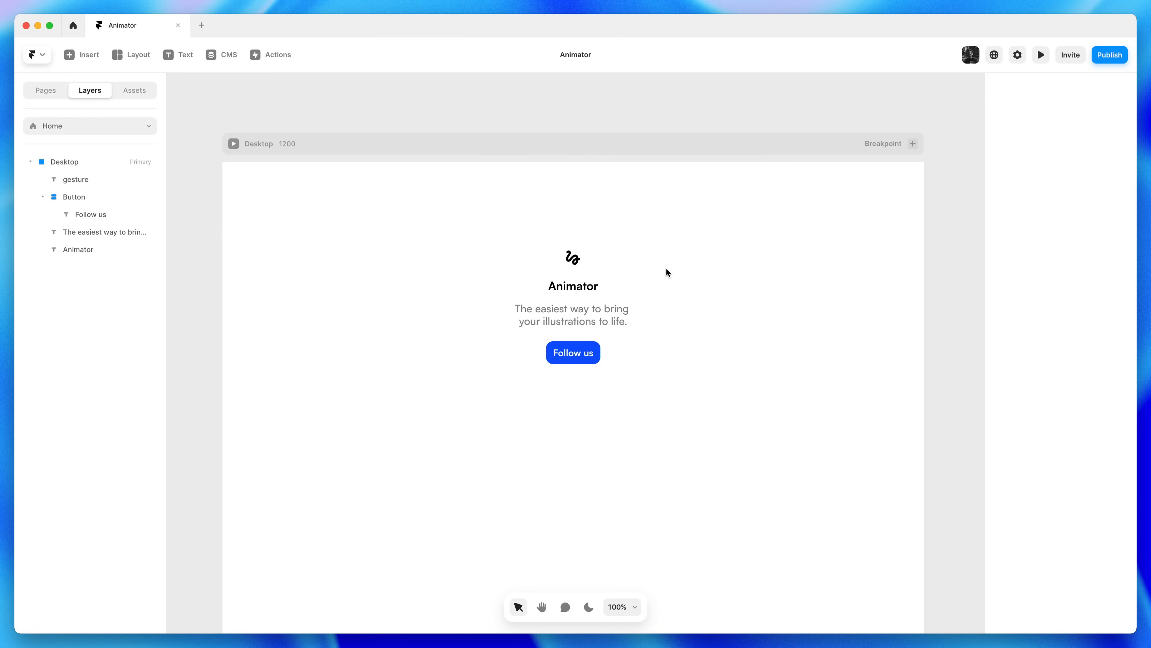
Save the button's #0055FF fill as an 'Accent' colour style and view it in Assets
{"action": "left_click", "coordinate": [596, 346]}
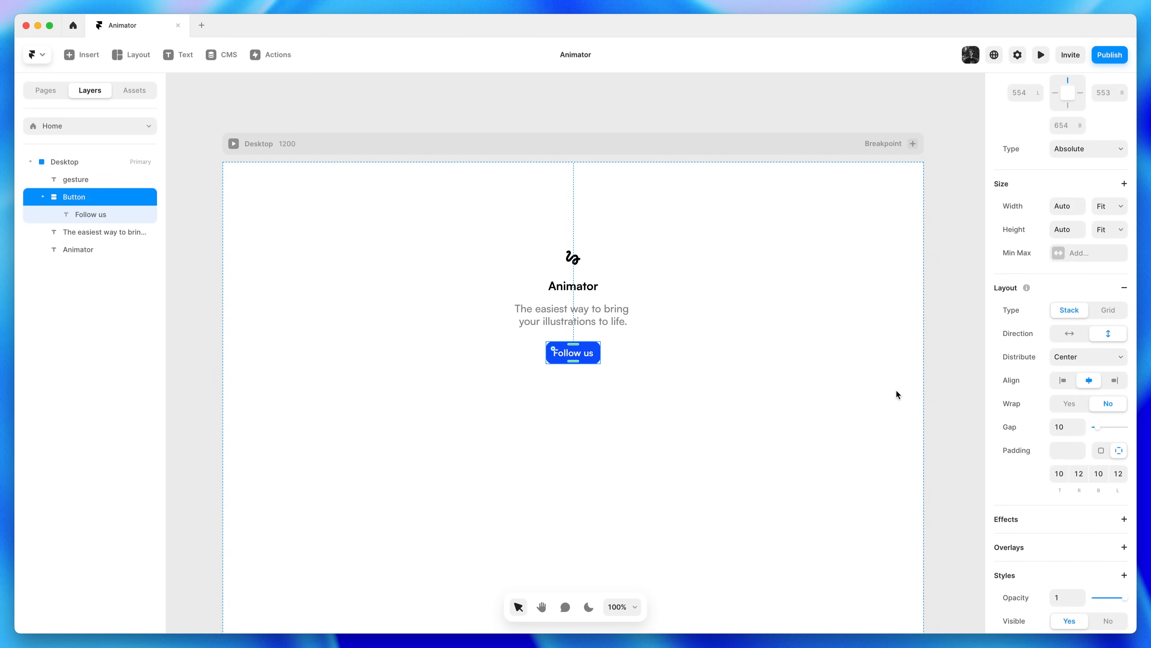
{"action": "scroll", "coordinate": [1038, 415], "scroll_direction": "down", "scroll_amount": 4}
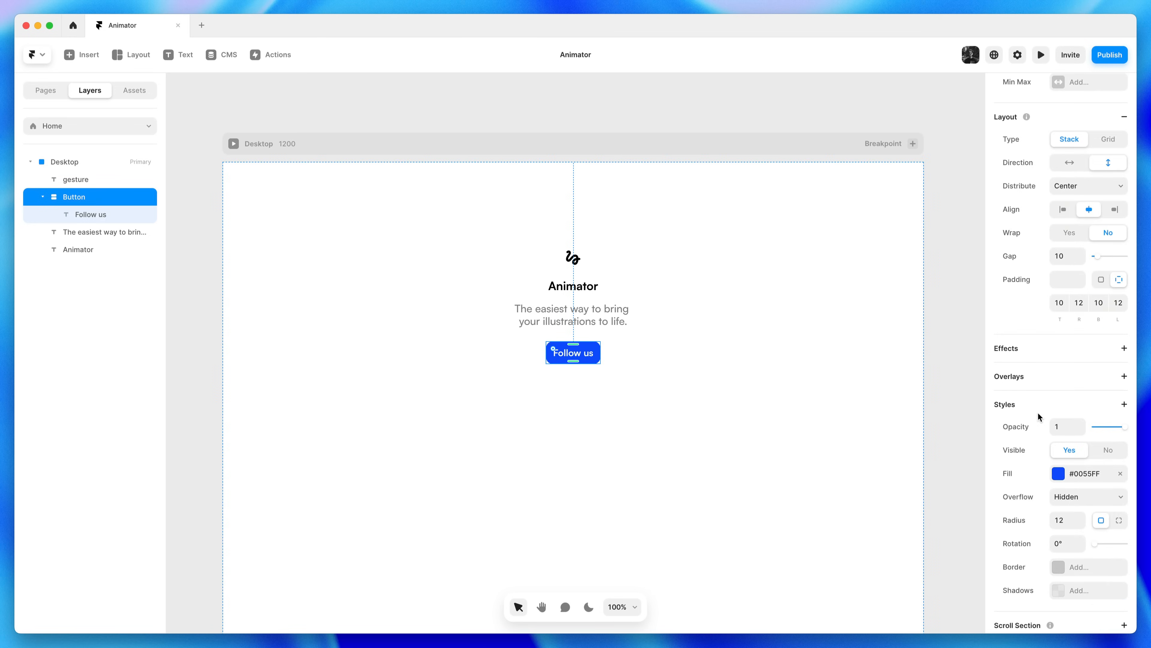
{"action": "left_click", "coordinate": [1071, 474]}
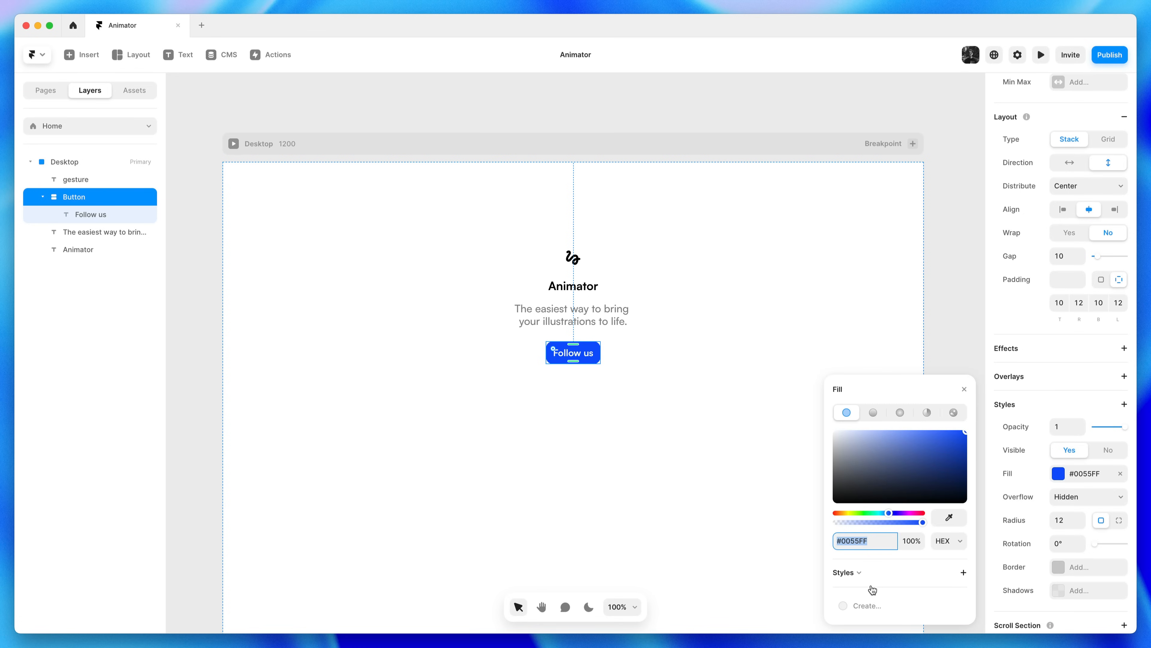
{"action": "left_click", "coordinate": [873, 606]}
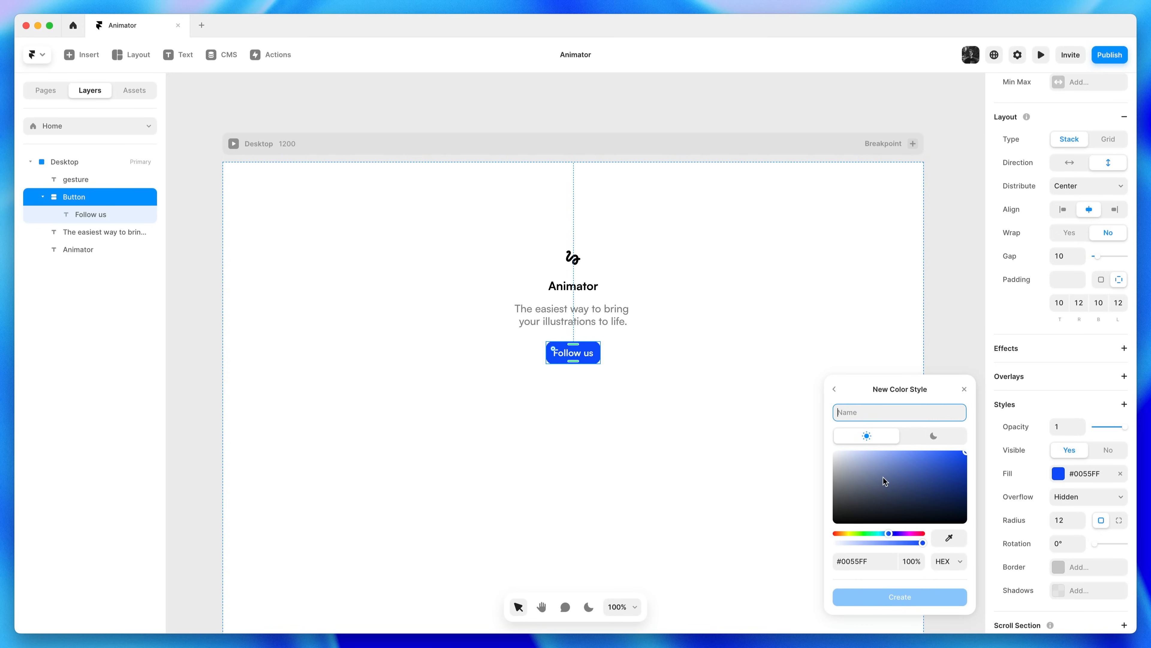
{"action": "type", "text": "Accent"}
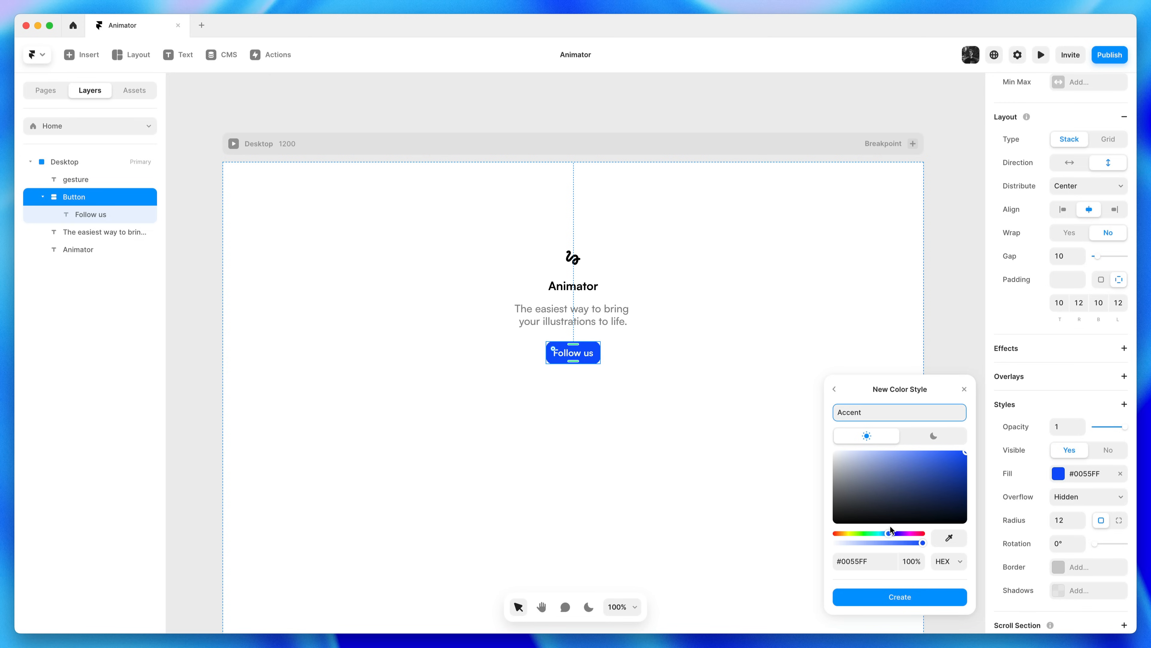
{"action": "left_click", "coordinate": [887, 597]}
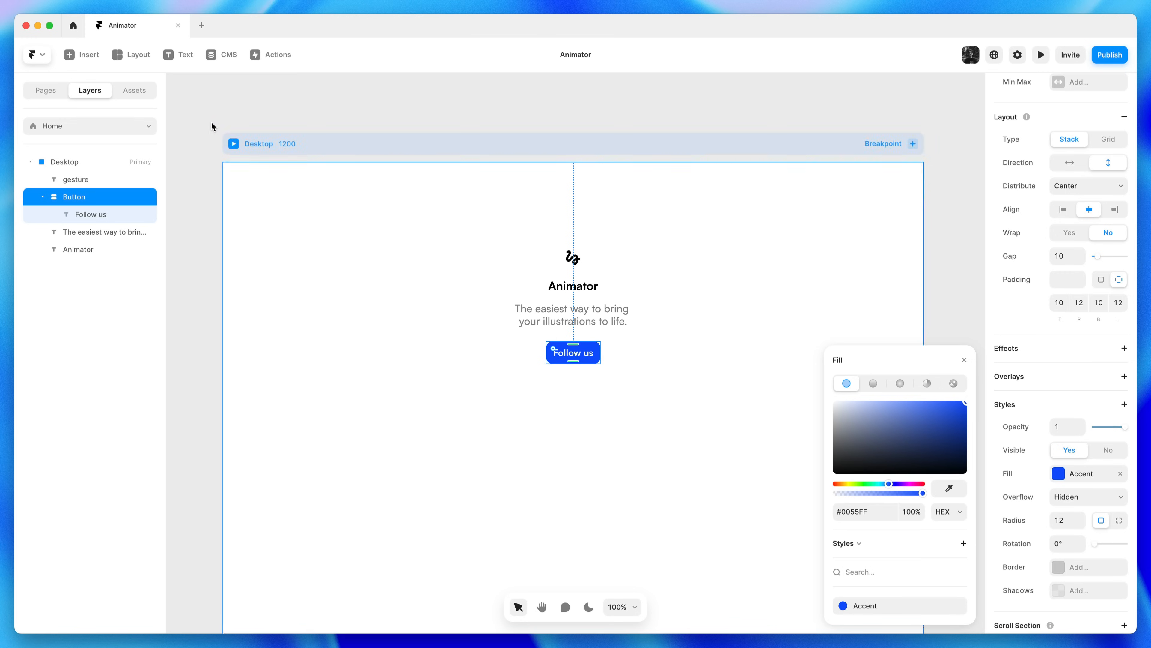
{"action": "left_click", "coordinate": [139, 91]}
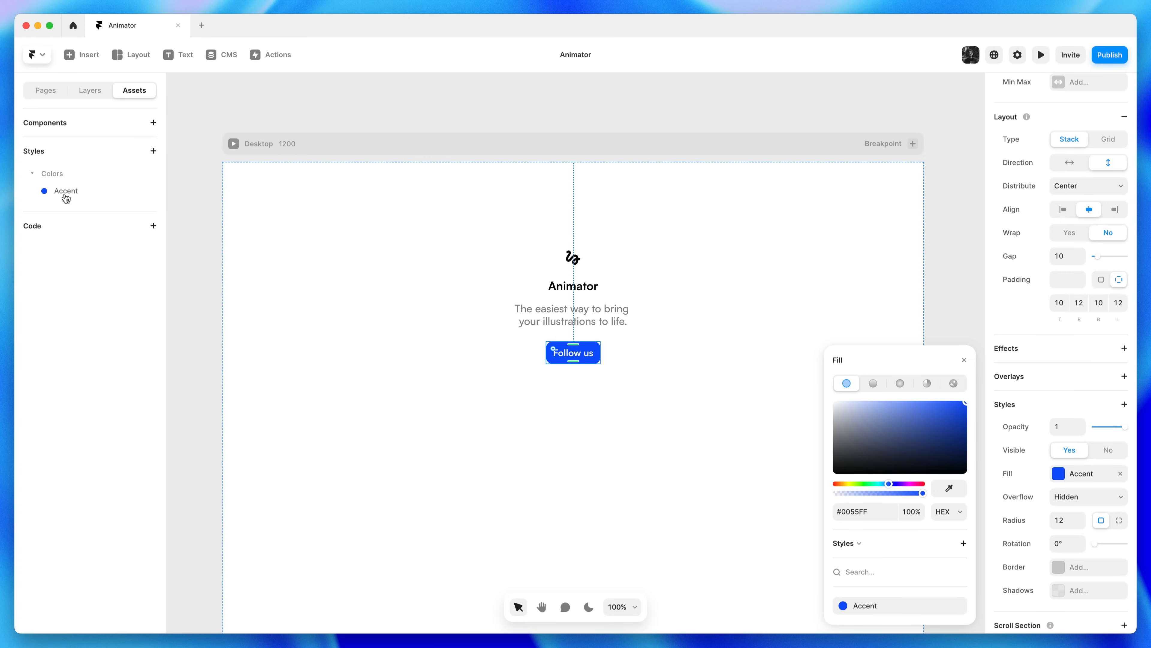
{"action": "left_click", "coordinate": [625, 256]}
Colour the gesture icon with the Accent style
{"action": "left_click", "coordinate": [575, 259]}
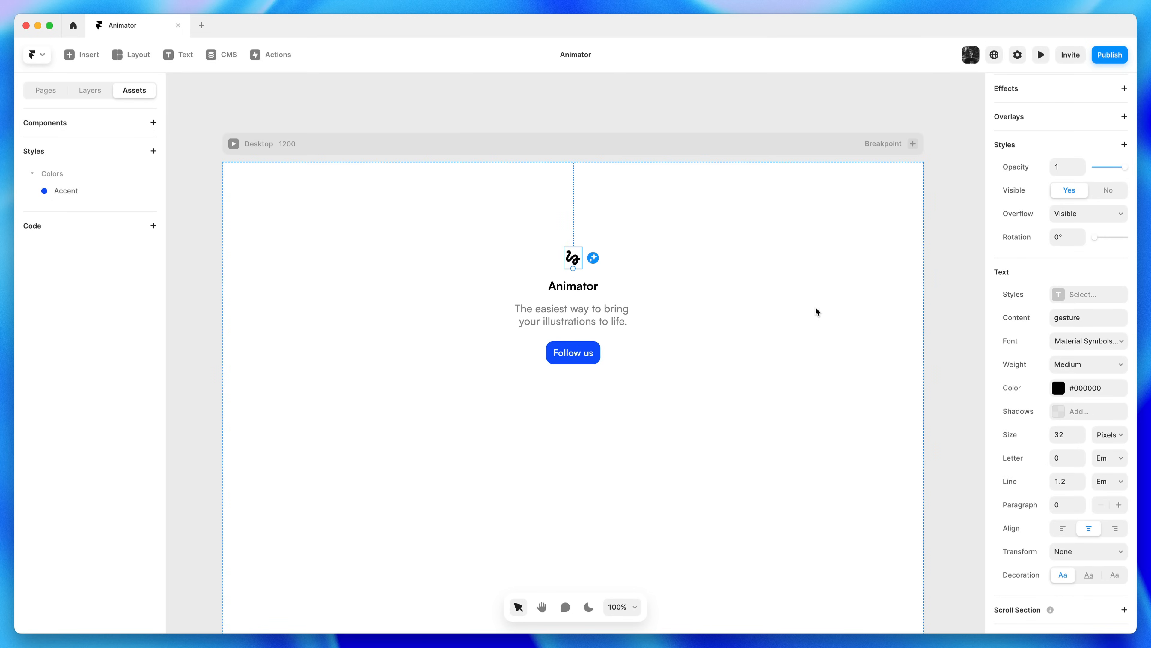
{"action": "left_click", "coordinate": [1079, 388]}
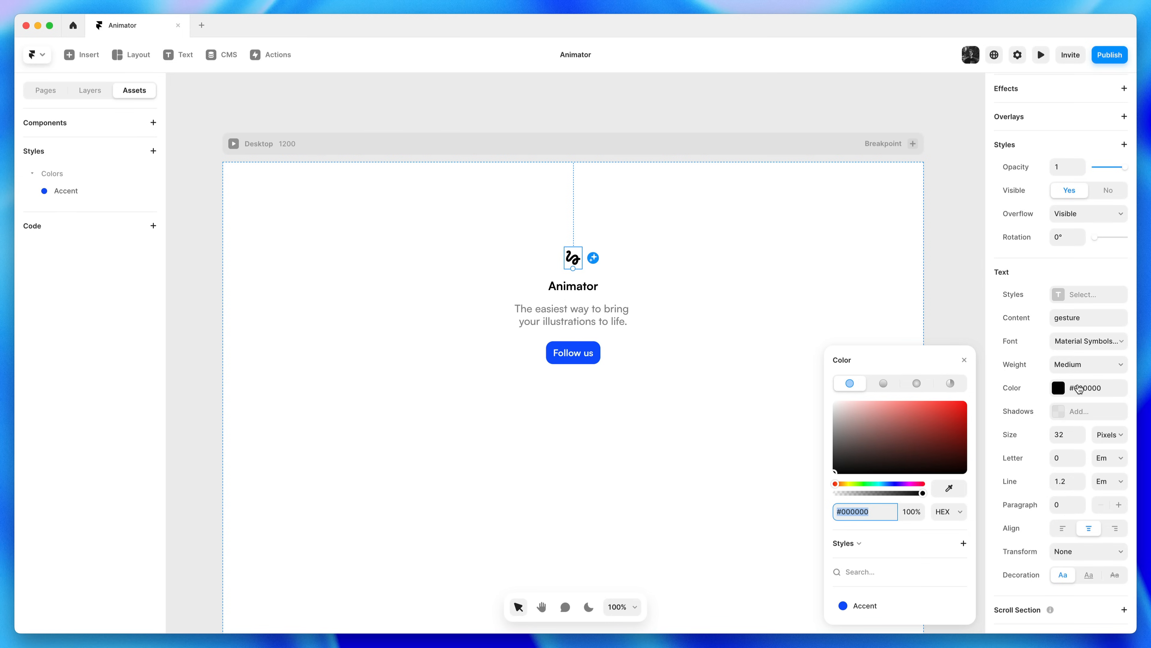
{"action": "left_click", "coordinate": [862, 607]}
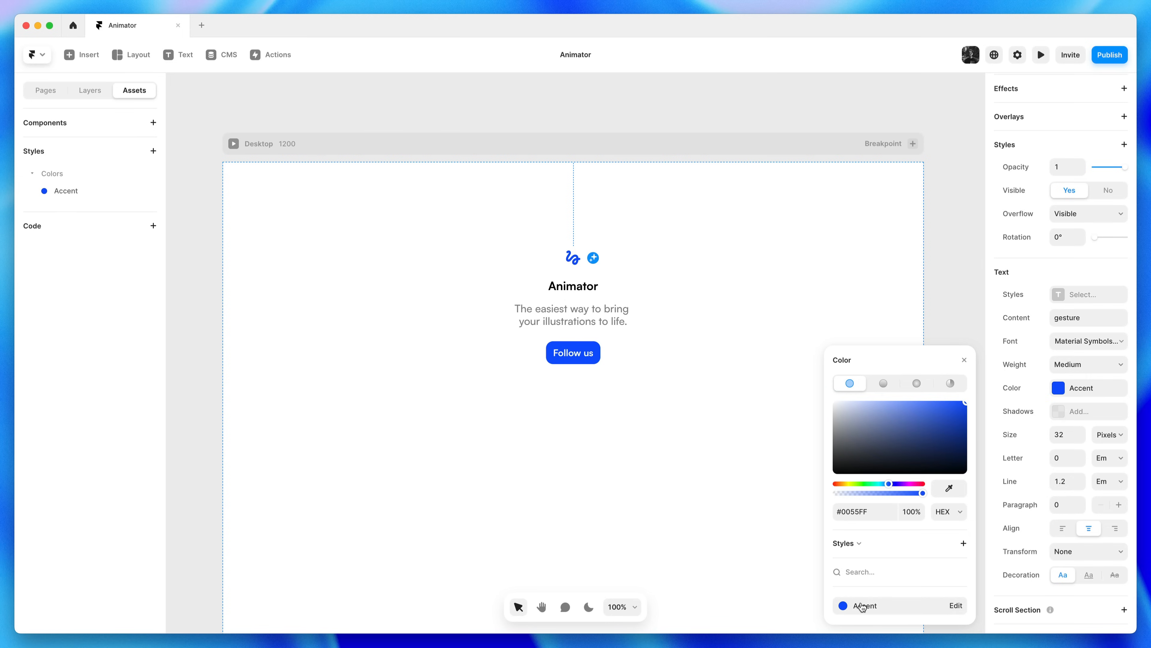
{"action": "left_click", "coordinate": [697, 289]}
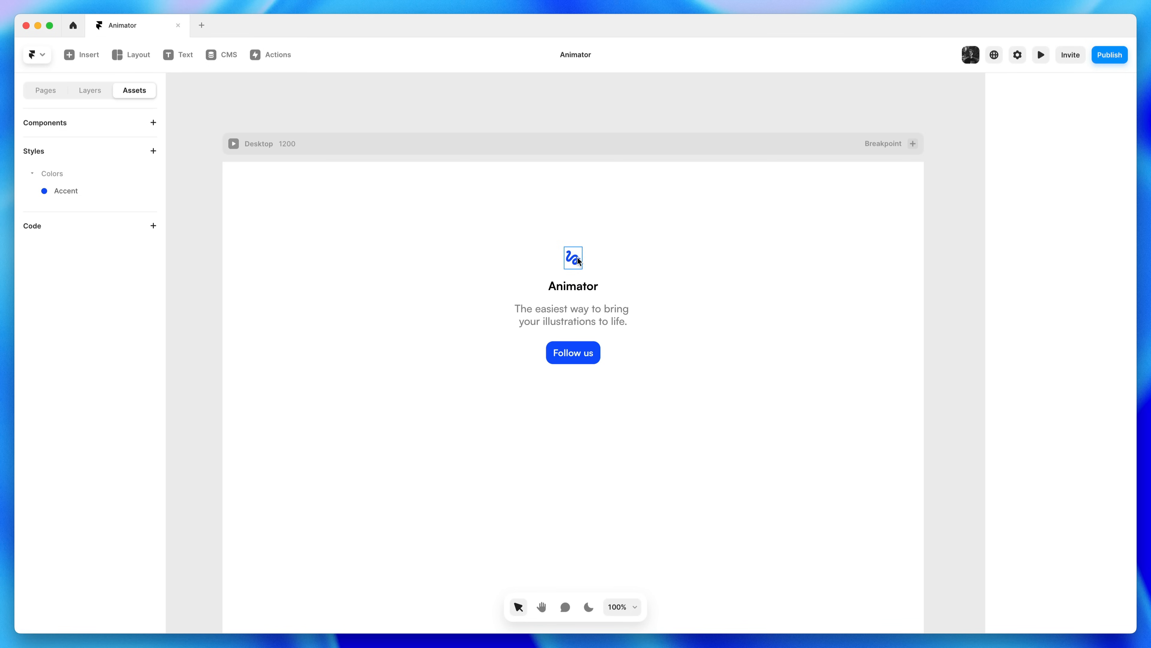
Enlarge the gesture icon from 32 to 36 px
{"action": "left_click", "coordinate": [575, 268]}
{"action": "scroll", "coordinate": [1061, 317], "scroll_direction": "down", "scroll_amount": 7}
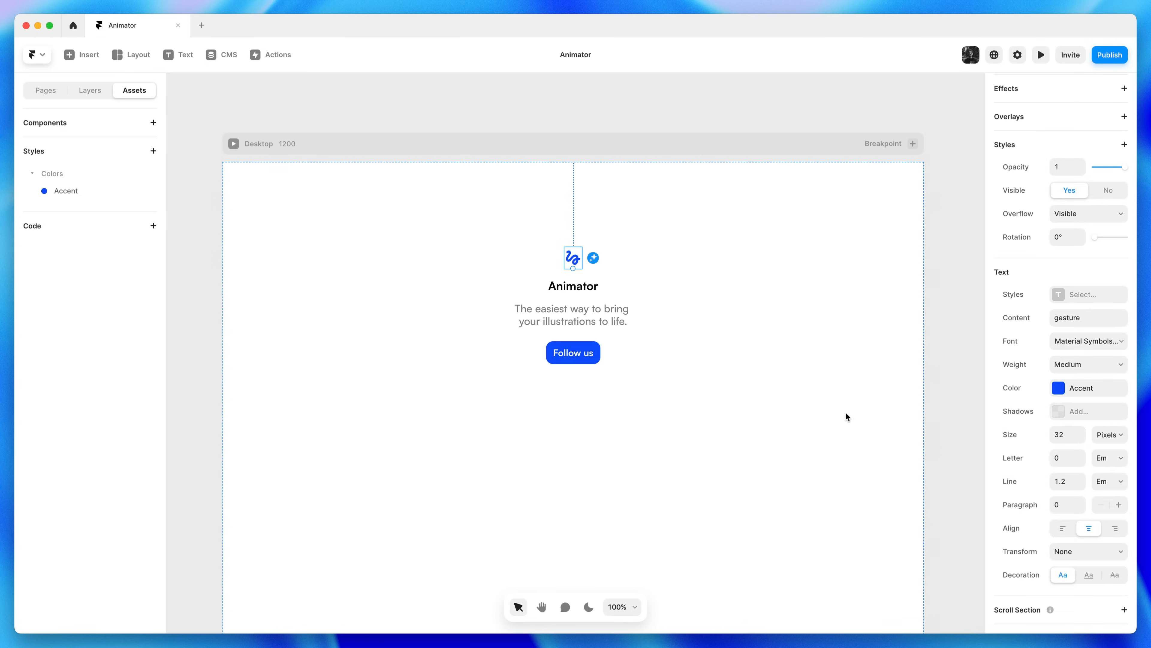
{"action": "left_click", "coordinate": [1062, 437]}
{"action": "type", "text": "36"}
{"action": "key", "text": "Return"}
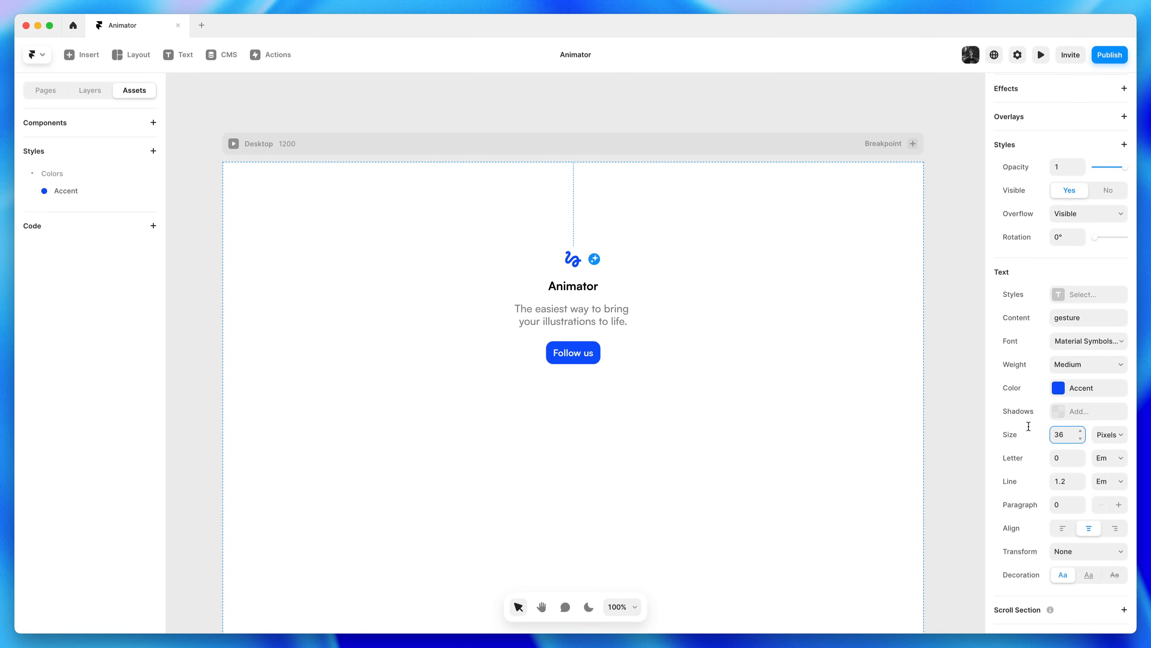
{"action": "left_click", "coordinate": [846, 421]}
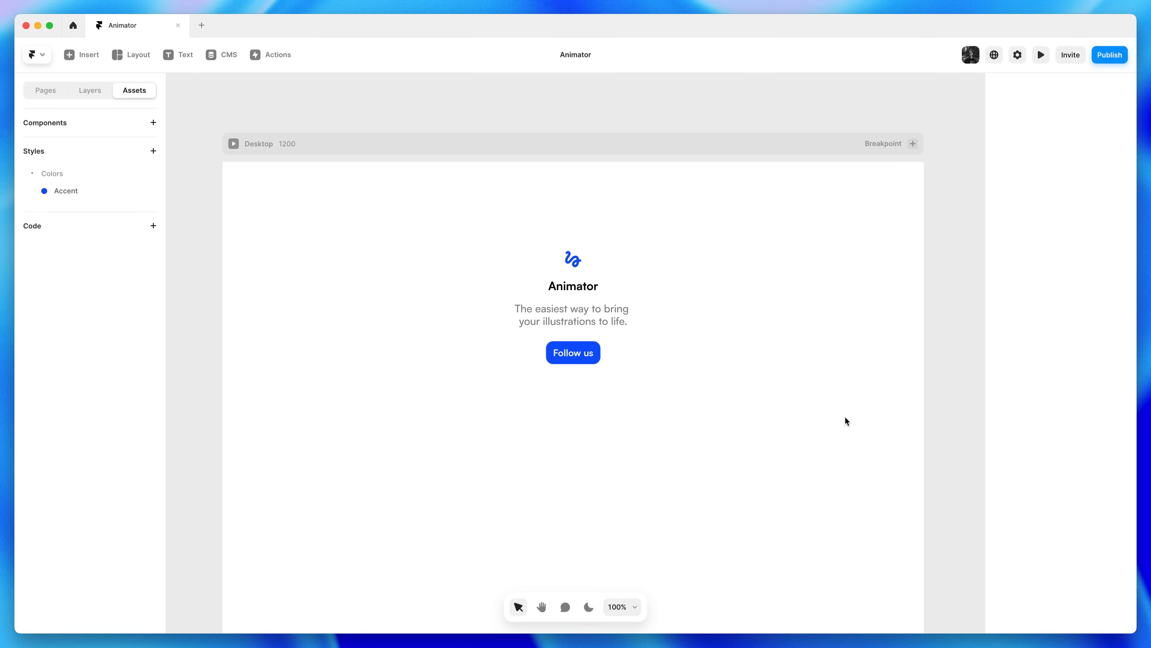
Set the Animator heading's letter spacing to -0.01 em and zoom in to check it
{"action": "left_click", "coordinate": [581, 287]}
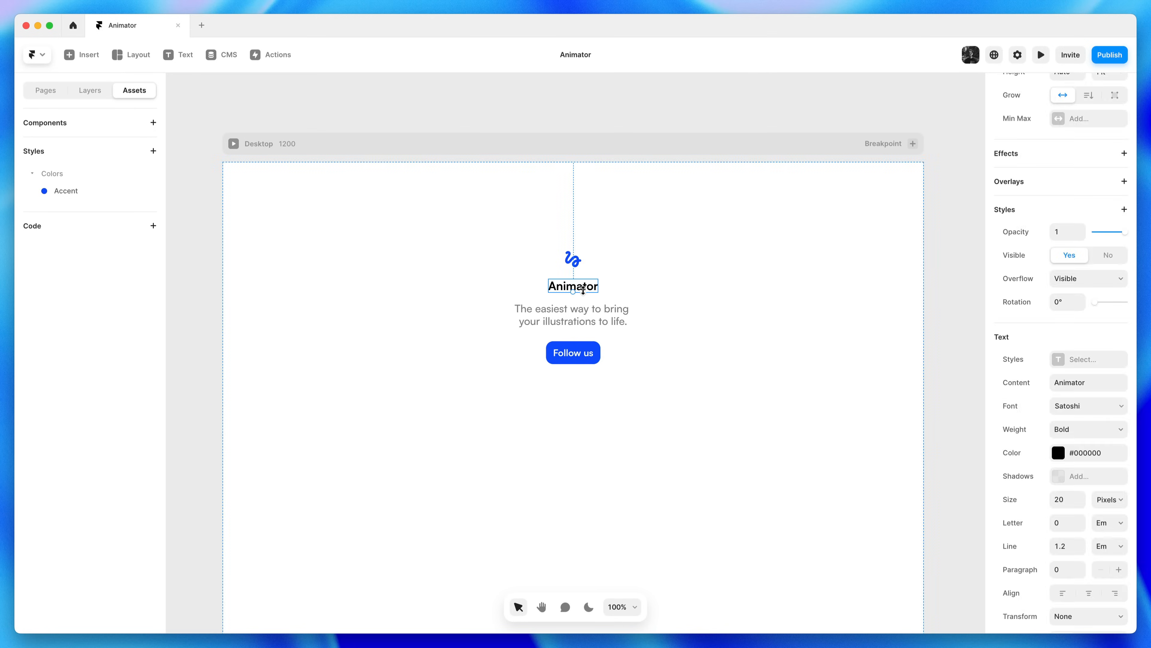
{"action": "left_click", "coordinate": [1080, 527]}
{"action": "left_click", "coordinate": [875, 477]}
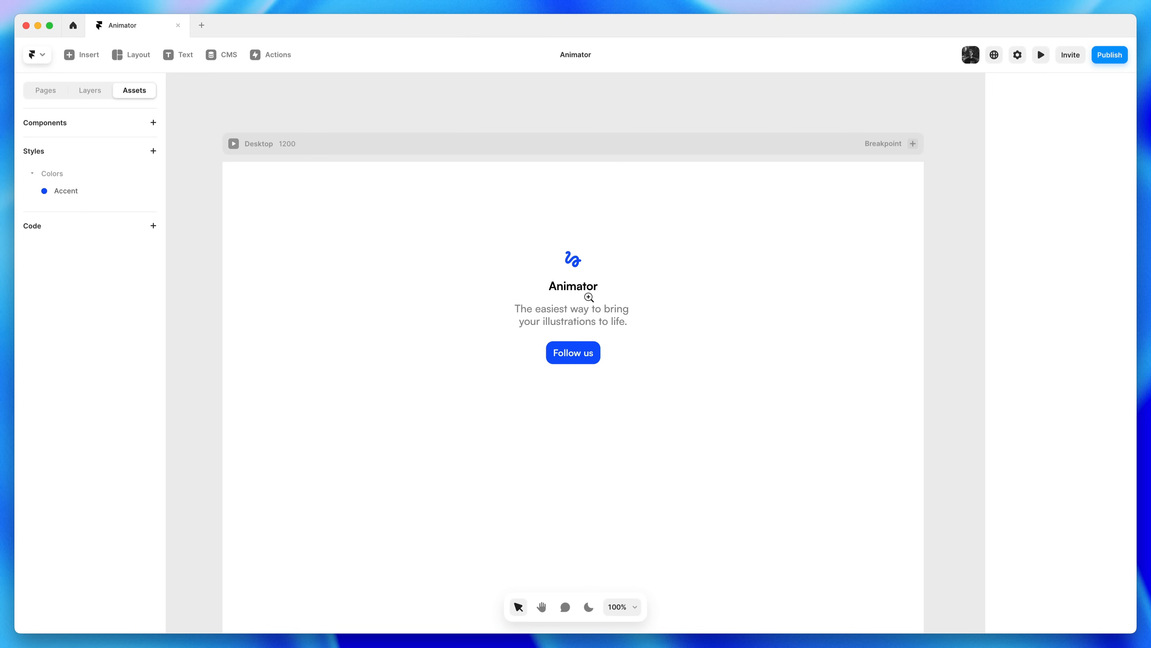
{"action": "left_click", "coordinate": [579, 297]}
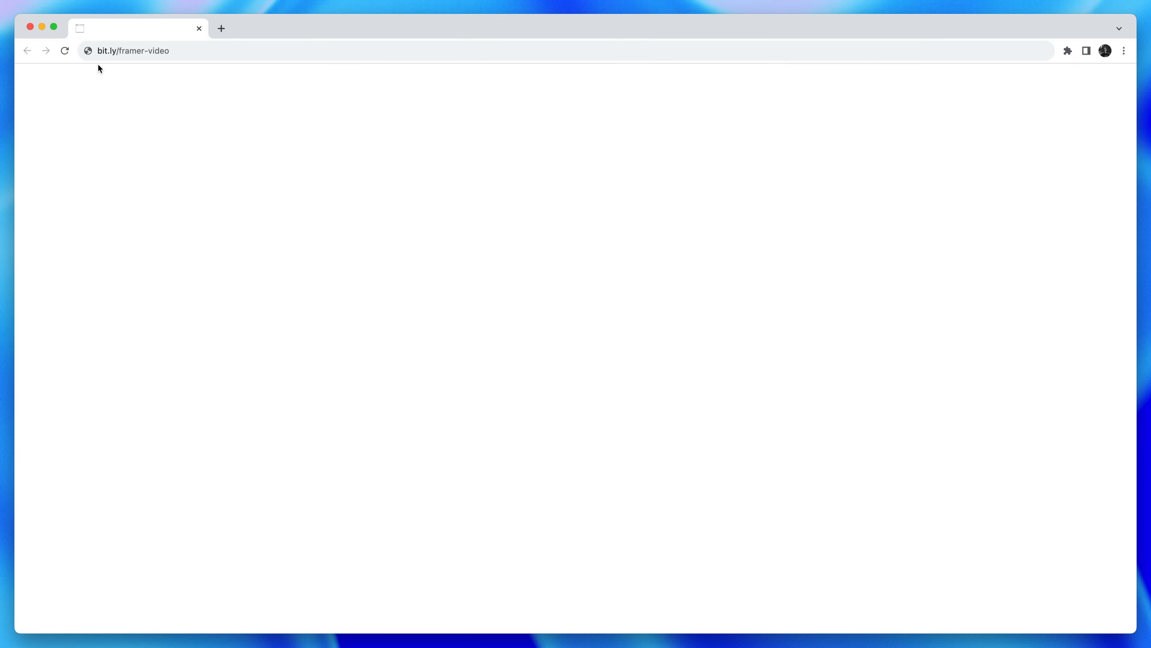
Load bit.ly/framer-video in Chrome and copy the resulting animator.mp4 address
{"action": "left_click", "coordinate": [203, 50]}
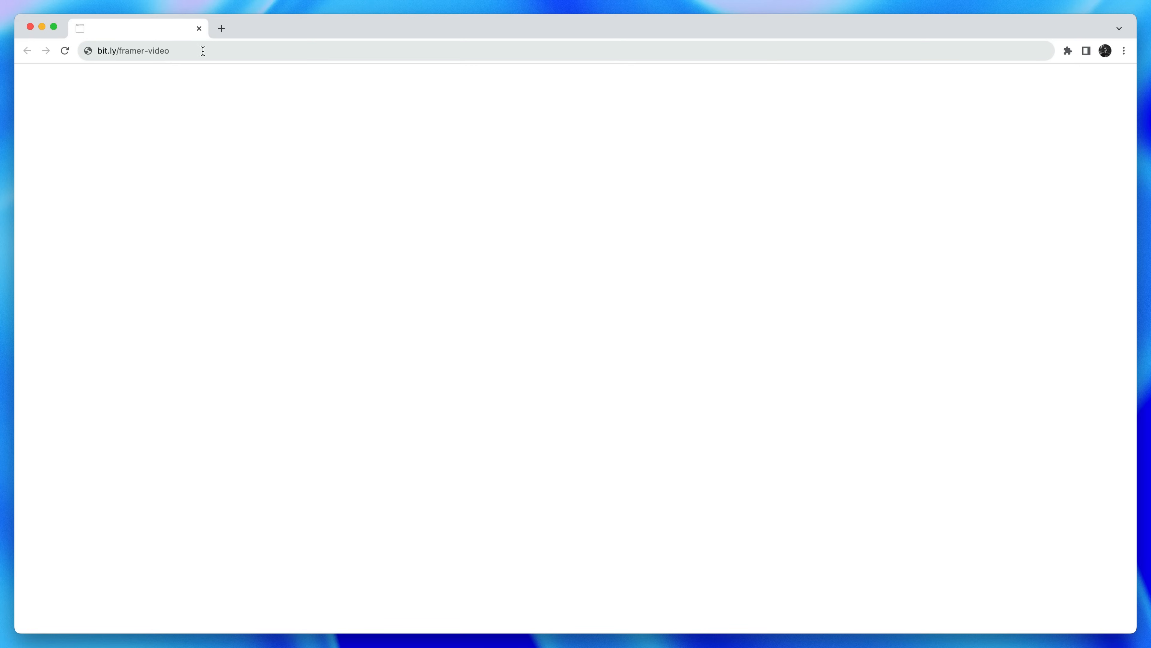
{"action": "key", "text": "Return"}
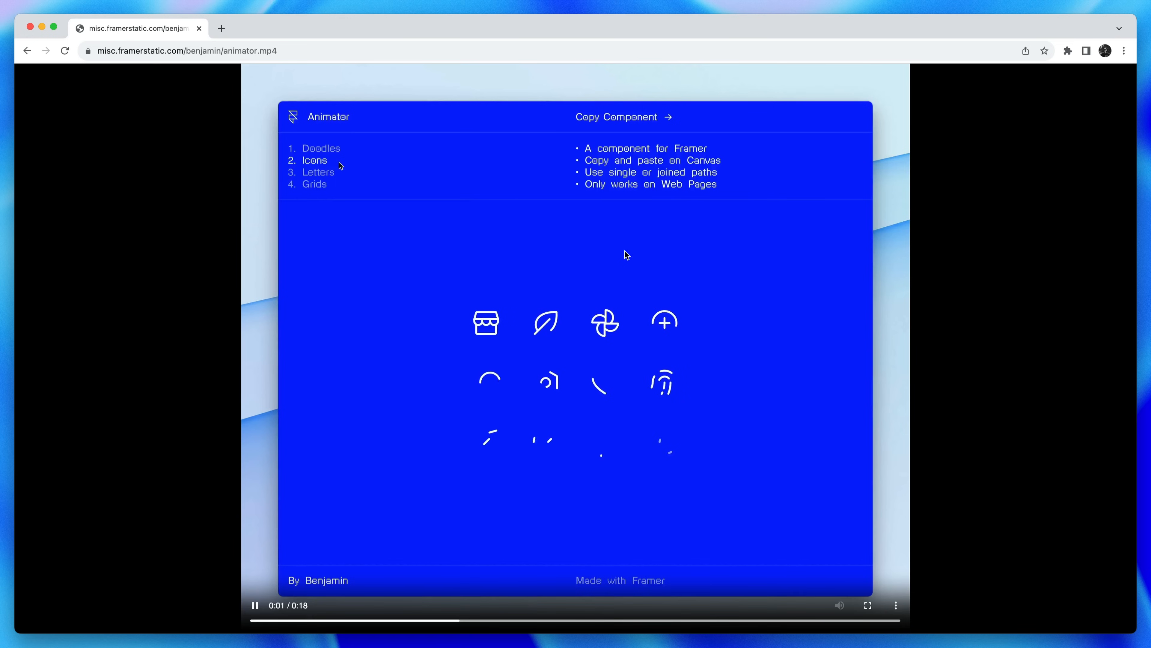
{"action": "left_click", "coordinate": [293, 52]}
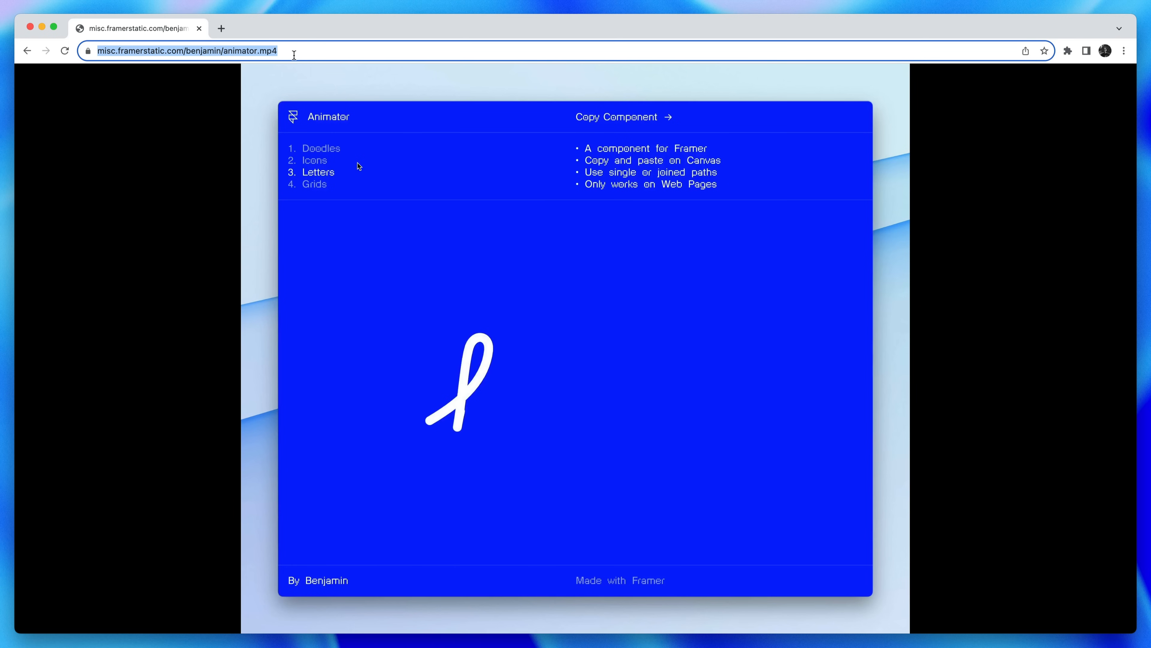
{"action": "right_click", "coordinate": [294, 54]}
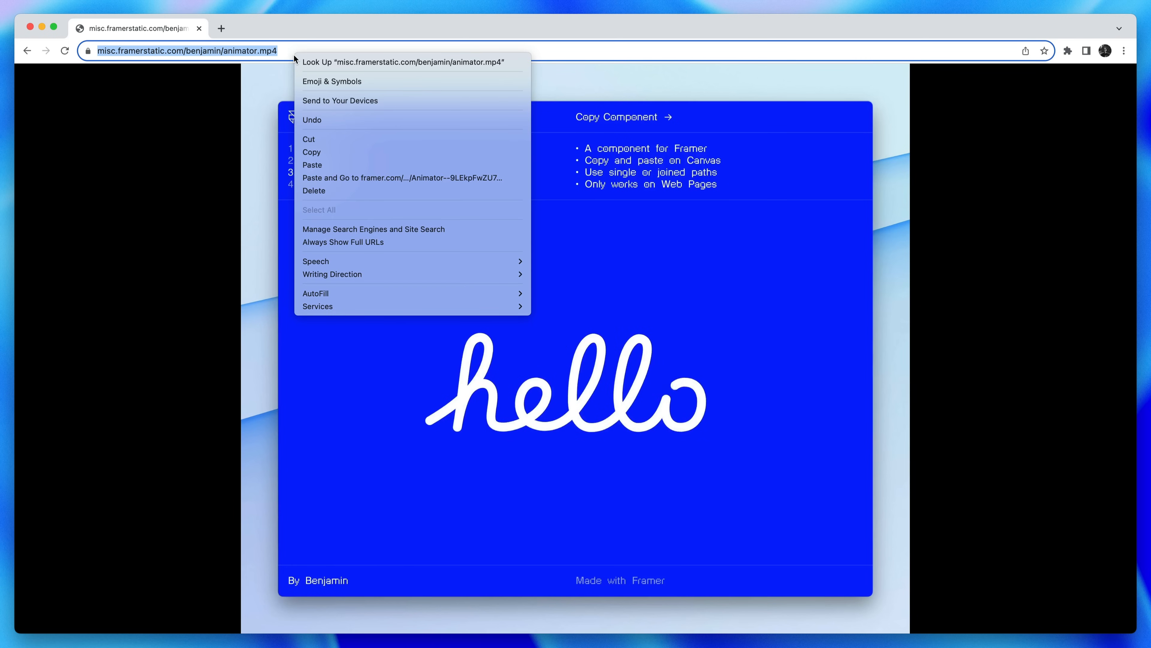
{"action": "left_click", "coordinate": [319, 150]}
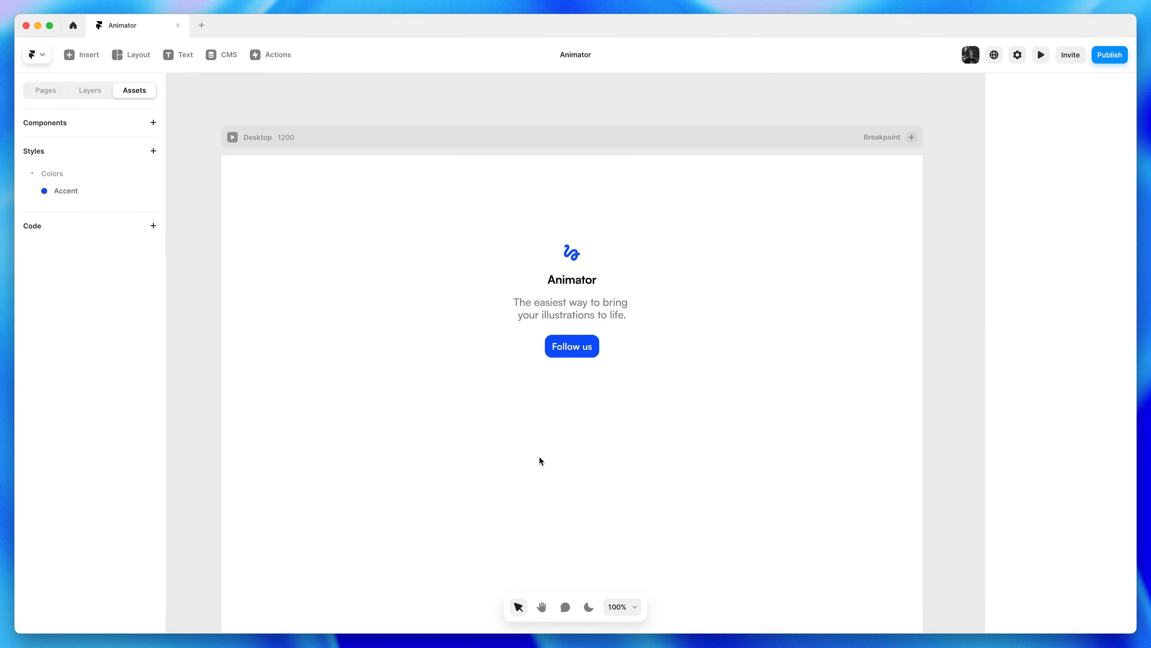
Zoom out to 50% and drag a Video element from Insert below the Follow us button
{"action": "key", "text": "super+minus"}
{"action": "key", "text": "h"}
{"action": "left_click_drag", "start_coordinate": [540, 455], "coordinate": [540, 393]}
{"action": "key", "text": "v"}
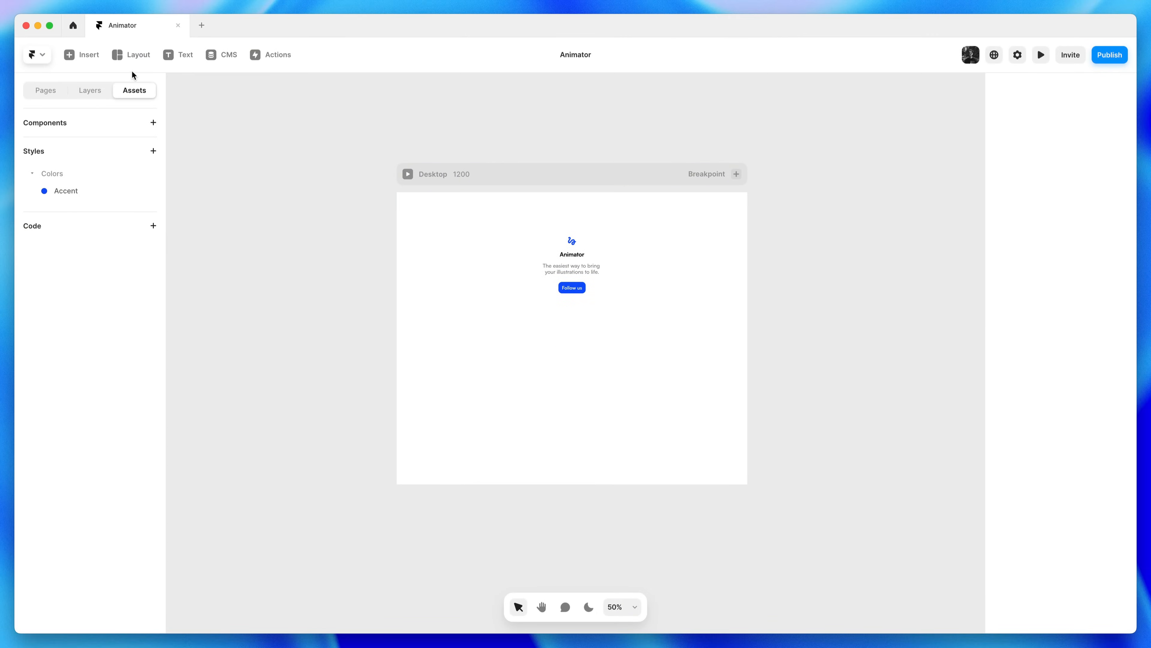
{"action": "left_click", "coordinate": [89, 55]}
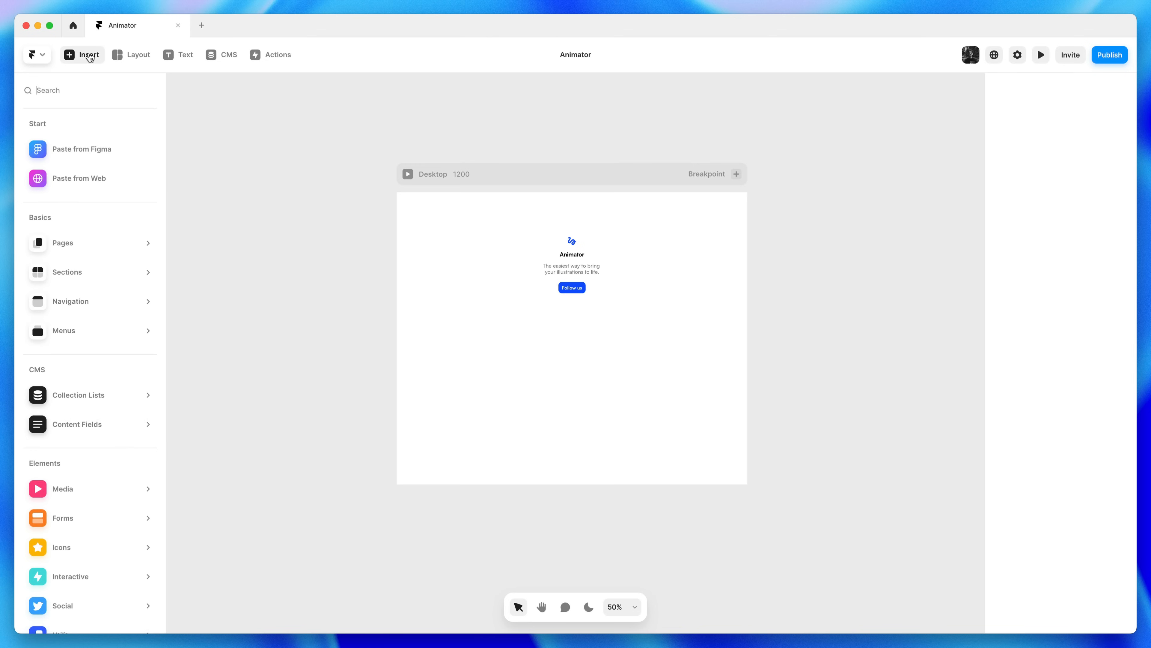
{"action": "mouse_move", "coordinate": [120, 479]}
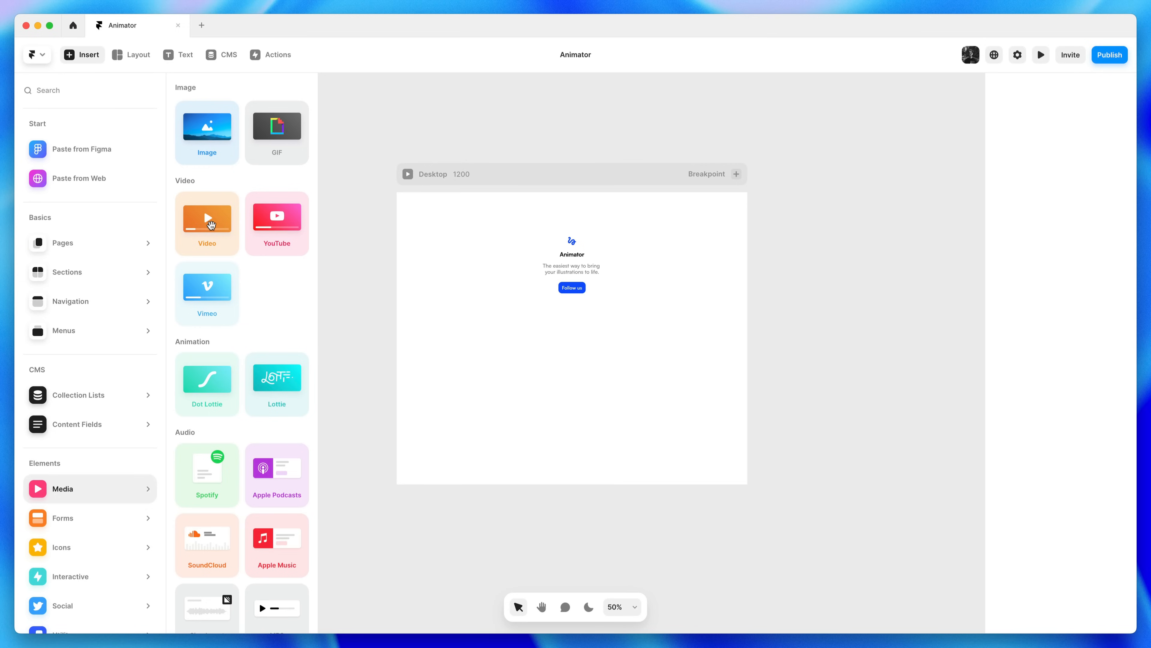
{"action": "left_click_drag", "start_coordinate": [211, 224], "coordinate": [572, 355]}
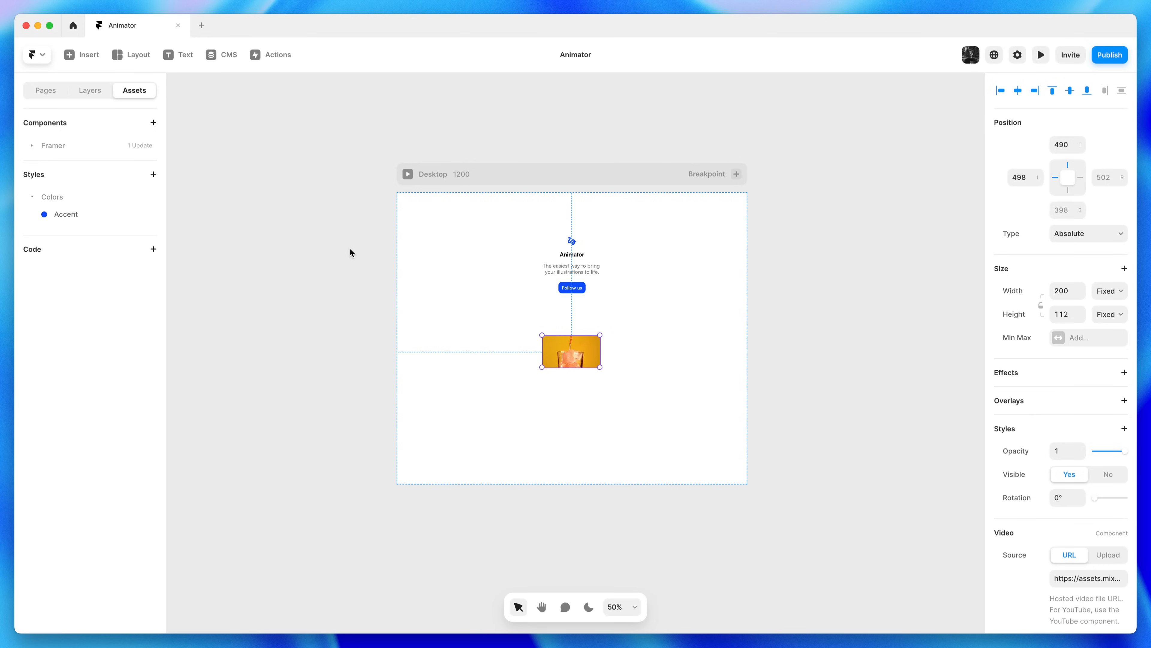
Update the Video component, resize it to 800 × 680 and centre it below the button
{"action": "left_click", "coordinate": [74, 146]}
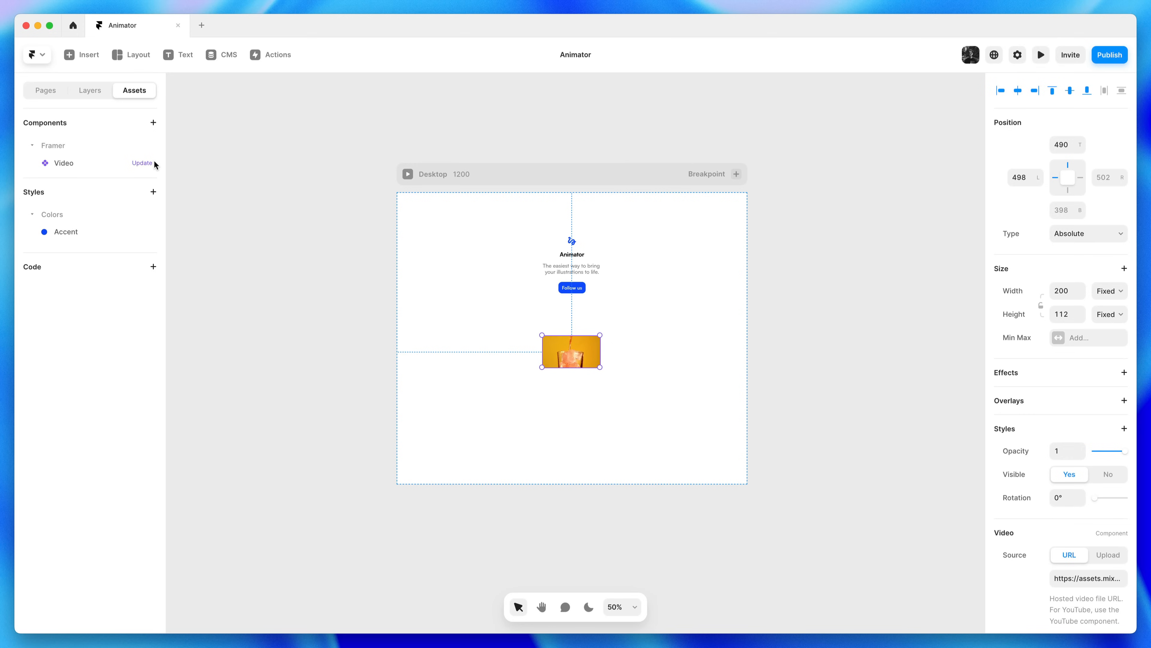
{"action": "left_click", "coordinate": [144, 163]}
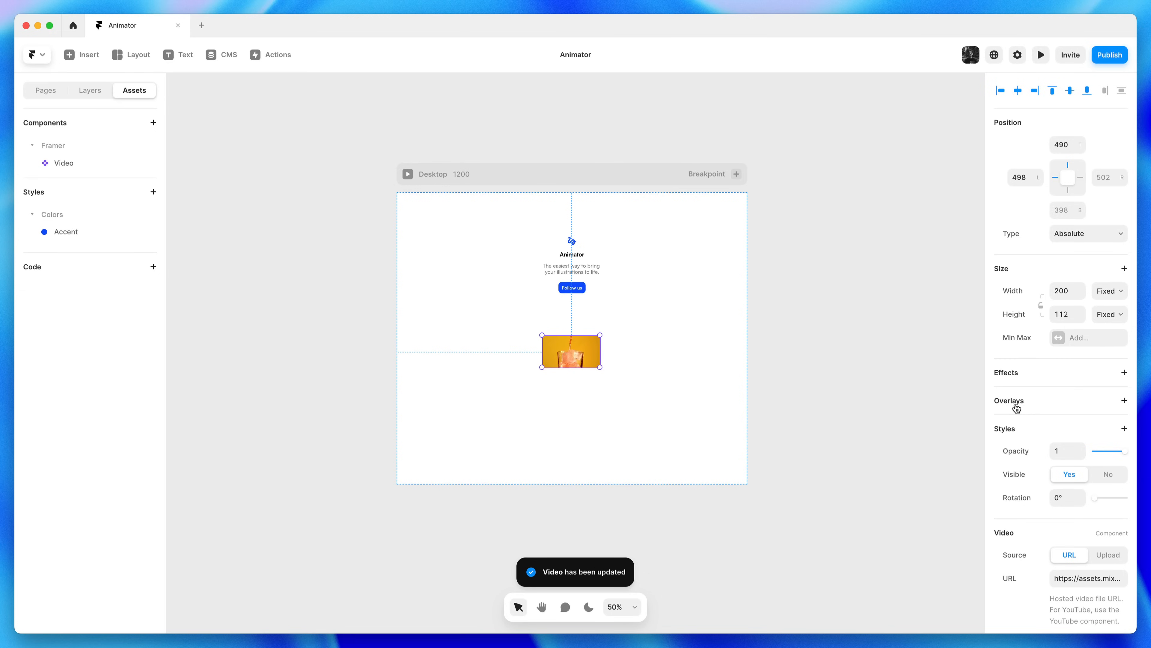
{"action": "left_click", "coordinate": [1062, 292]}
{"action": "type", "text": "800"}
{"action": "key", "text": "Tab"}
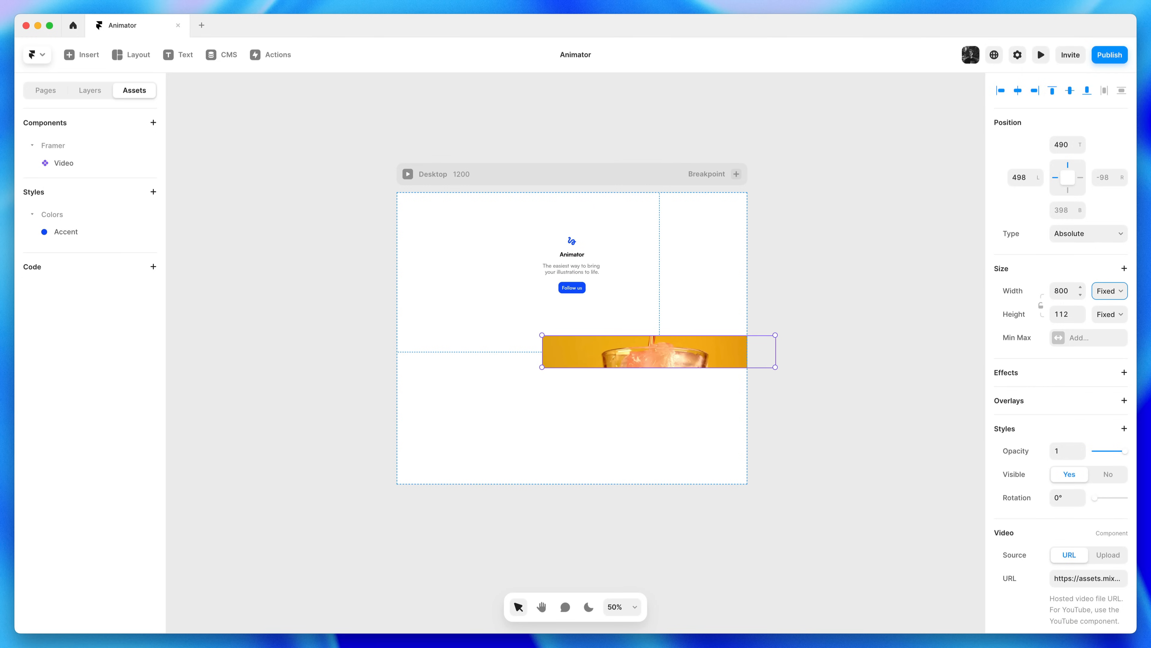
{"action": "key", "text": "Tab"}
{"action": "type", "text": "680"}
{"action": "key", "text": "Return"}
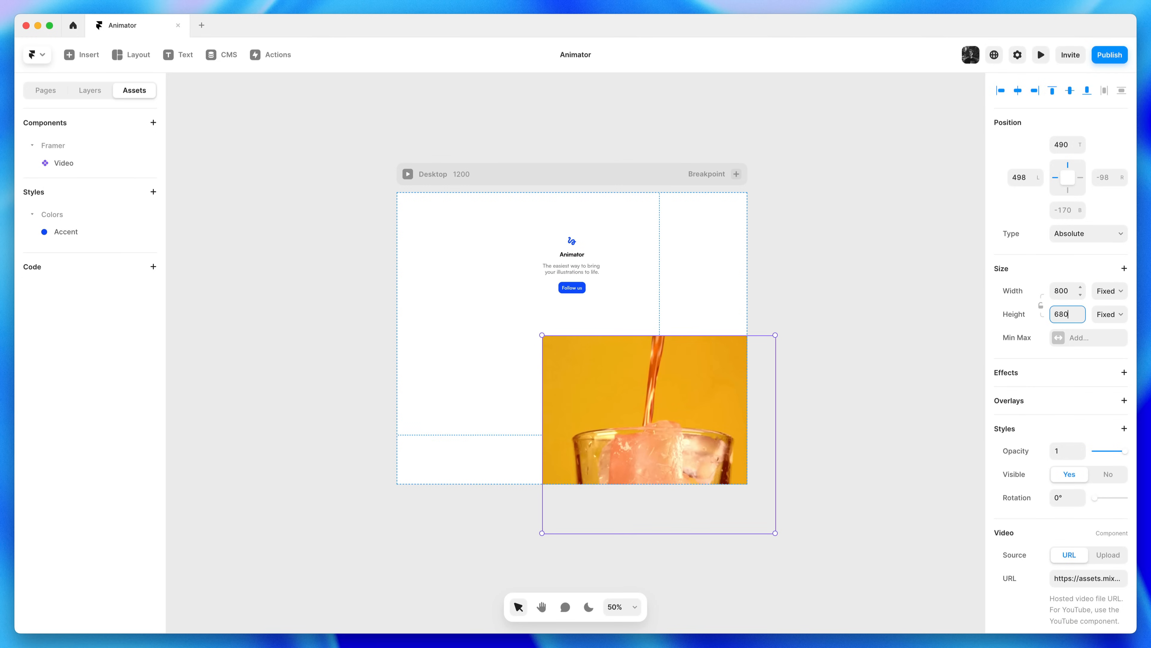
{"action": "left_click_drag", "start_coordinate": [758, 388], "coordinate": [607, 374]}
{"action": "left_click", "coordinate": [811, 358]}
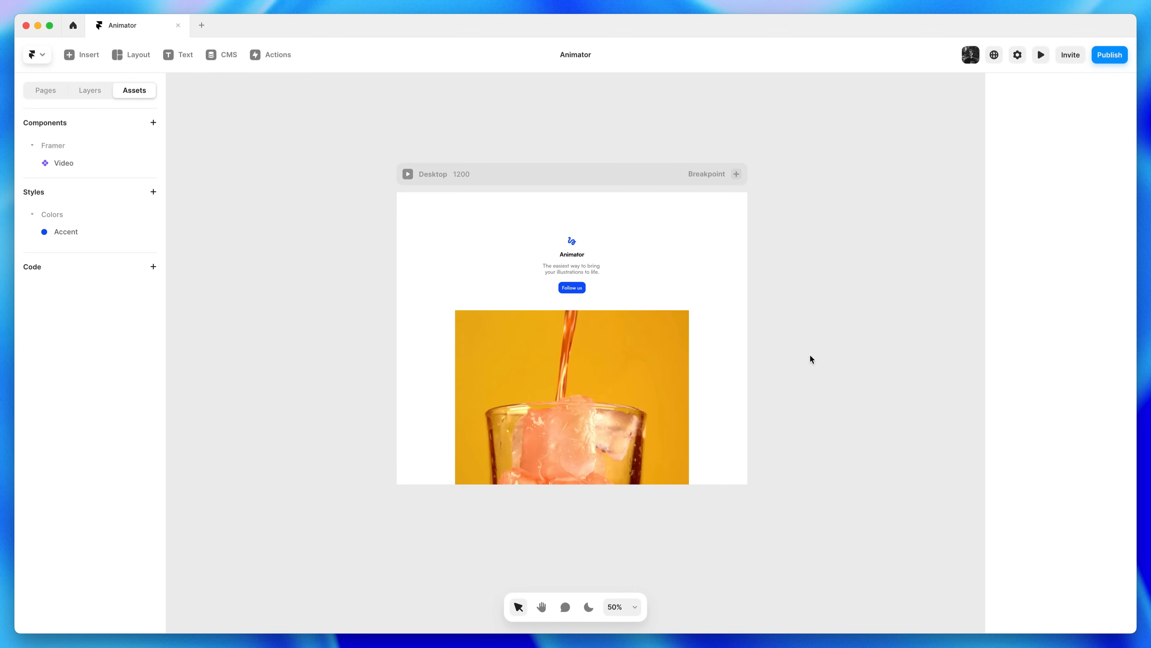
Move the heading group higher and snap the video up
{"action": "left_click_drag", "start_coordinate": [533, 230], "coordinate": [586, 245]}
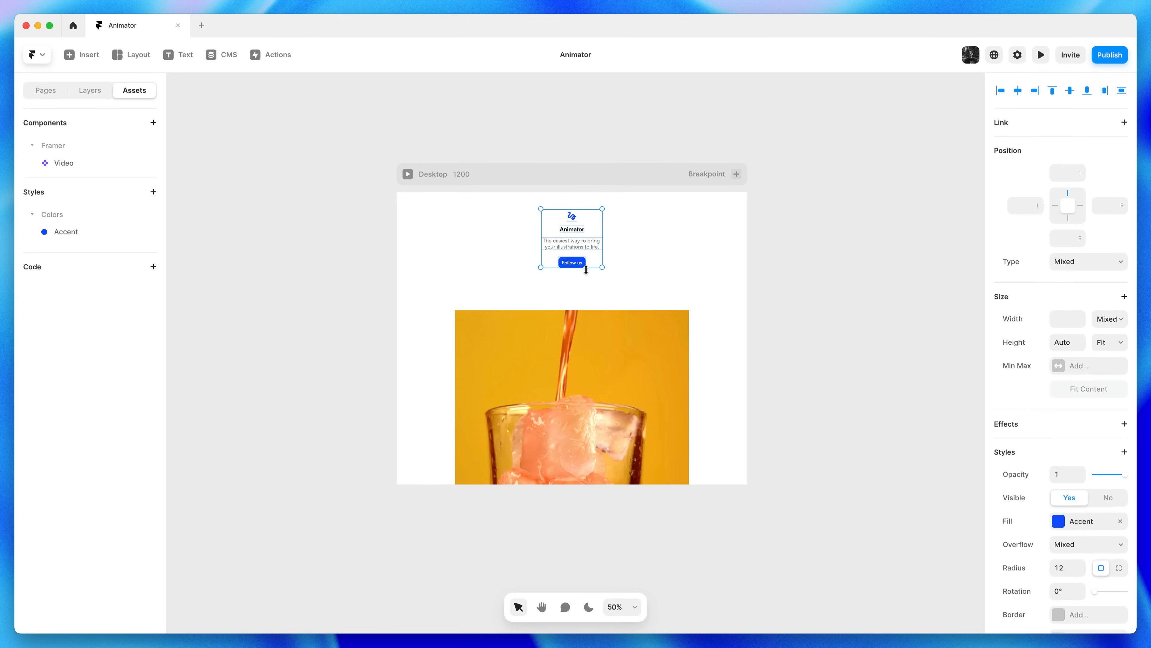
{"action": "left_click", "coordinate": [594, 316]}
{"action": "left_click_drag", "start_coordinate": [595, 314], "coordinate": [595, 295]}
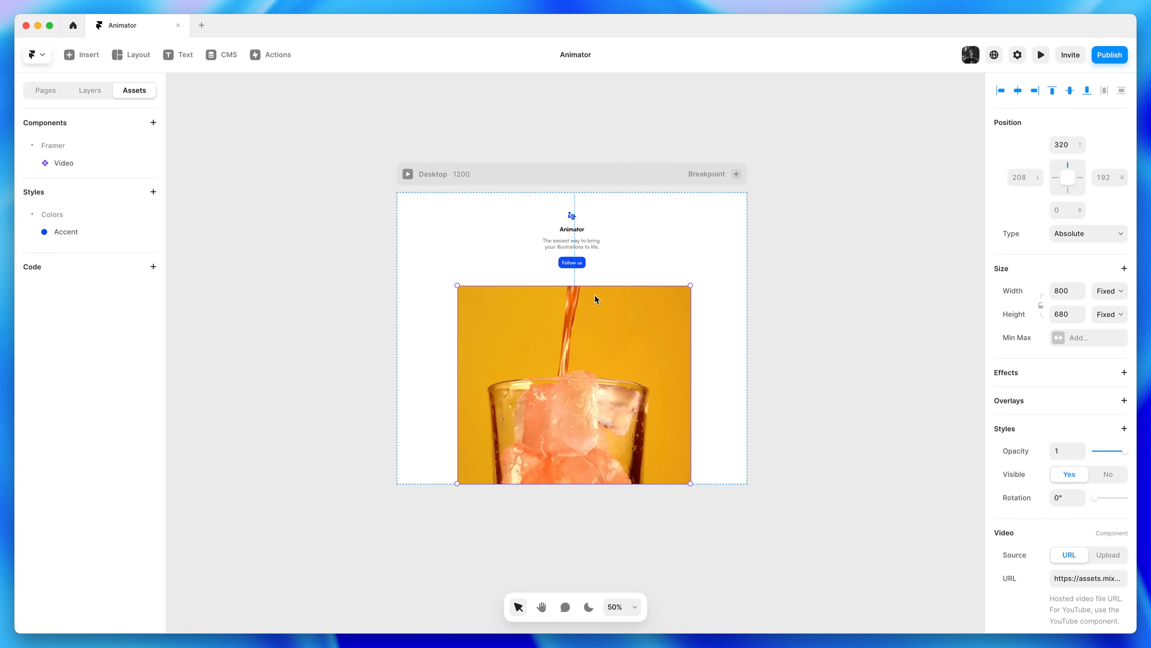
Make the Desktop frame 1200 tall and place the video 360 from the top
{"action": "left_click", "coordinate": [620, 181]}
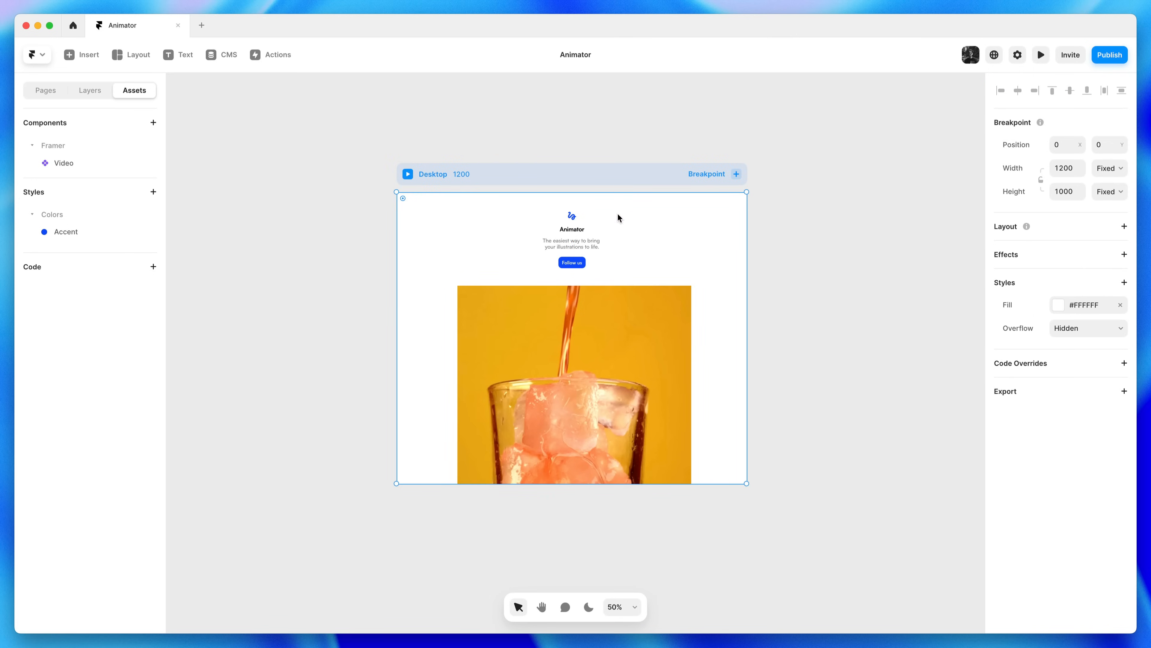
{"action": "left_click_drag", "start_coordinate": [649, 483], "coordinate": [681, 542]}
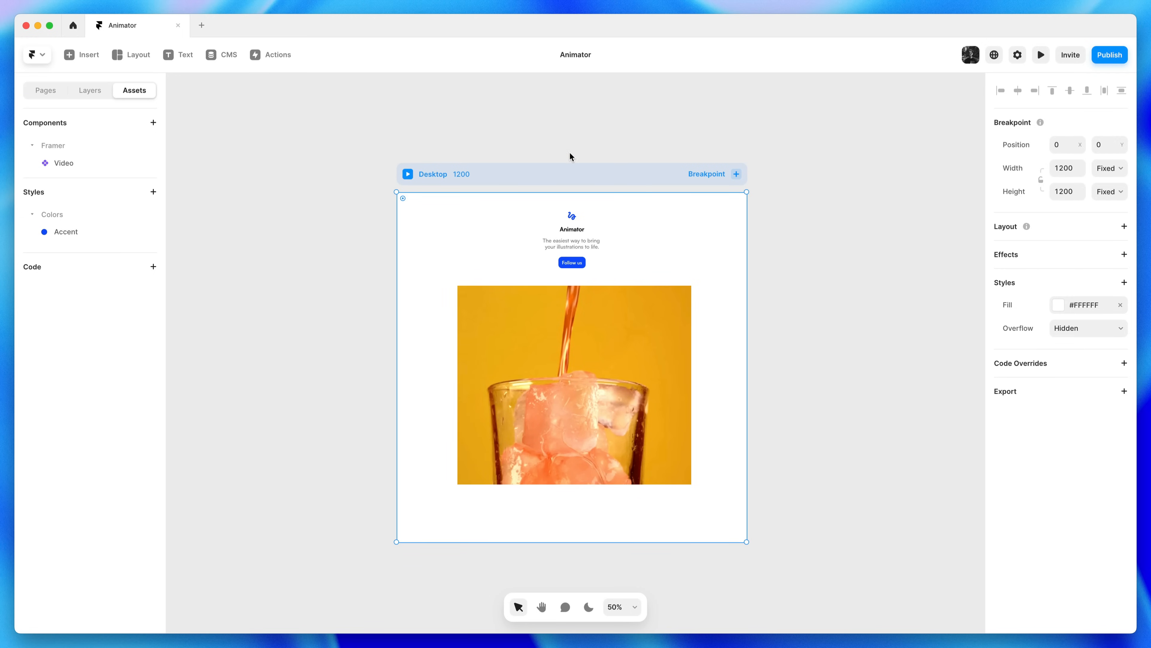
{"action": "left_click", "coordinate": [568, 319]}
{"action": "left_click_drag", "start_coordinate": [568, 324], "coordinate": [566, 333]}
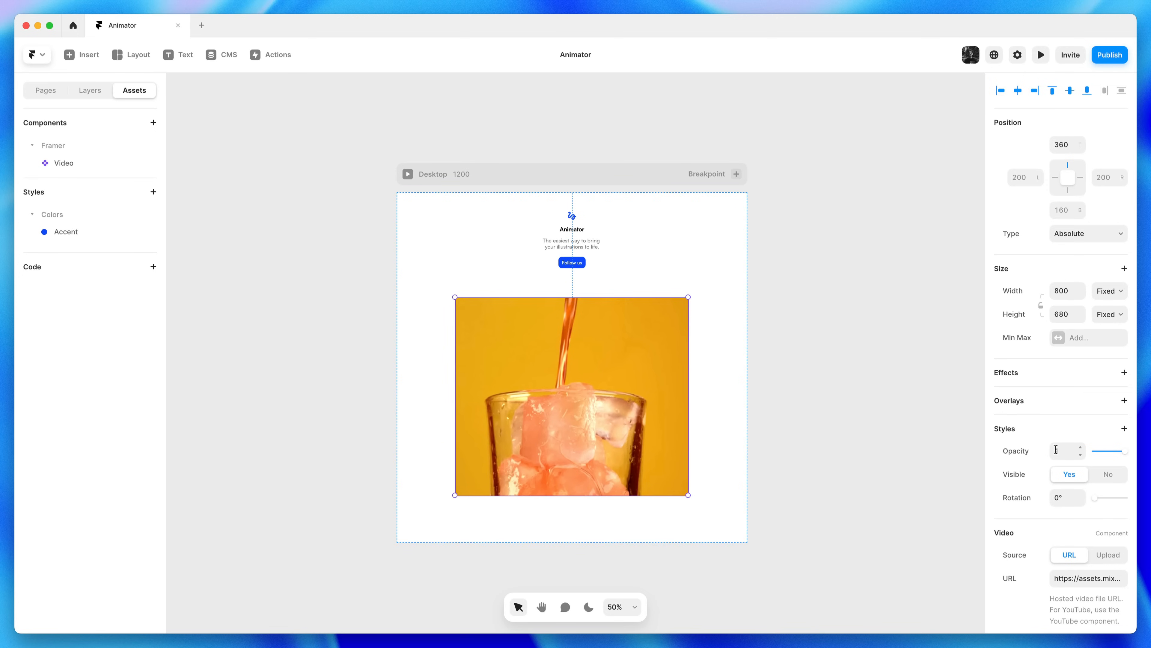
Replace the video's source URL with the animator.mp4 address
{"action": "scroll", "coordinate": [1061, 449], "scroll_direction": "down", "scroll_amount": 5}
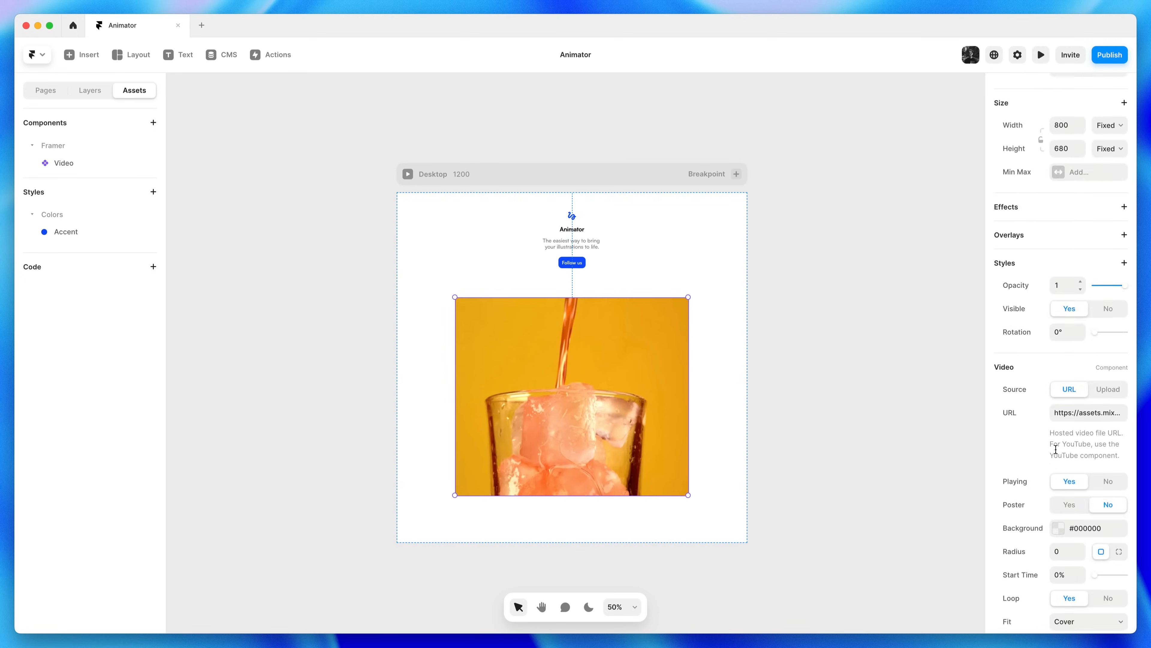
{"action": "left_click", "coordinate": [1081, 408]}
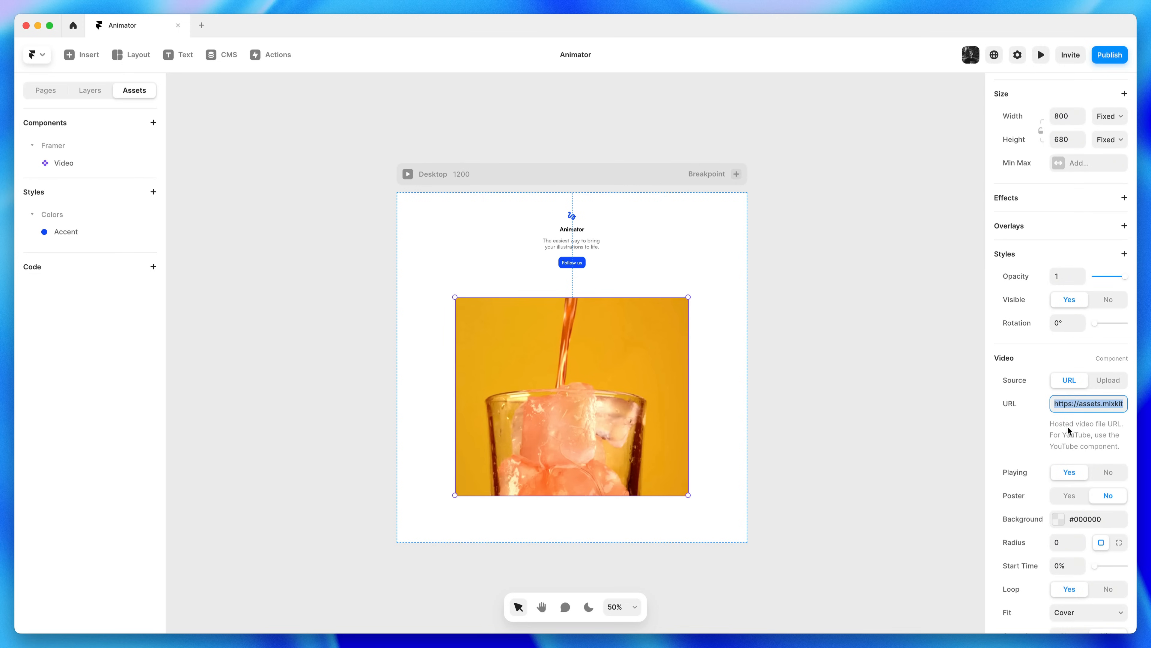
{"action": "key", "text": "super+v"}
{"action": "key", "text": "Return"}
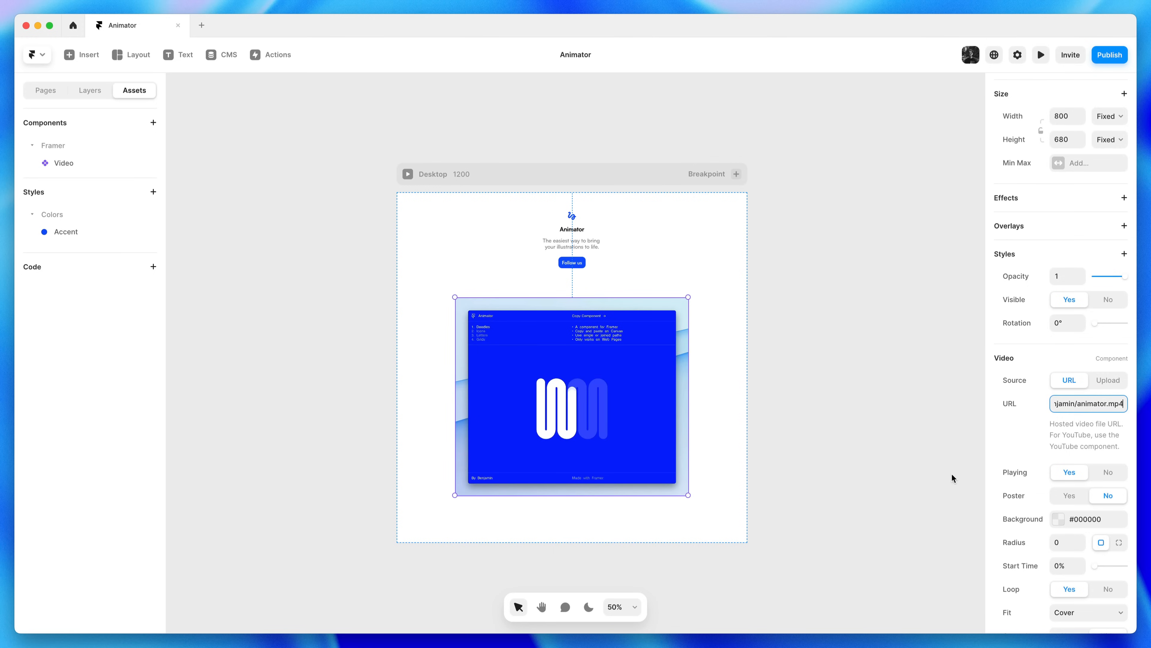
Round the video's corners to a radius of 30 and deselect to check
{"action": "scroll", "coordinate": [1042, 488], "scroll_direction": "down", "scroll_amount": 2}
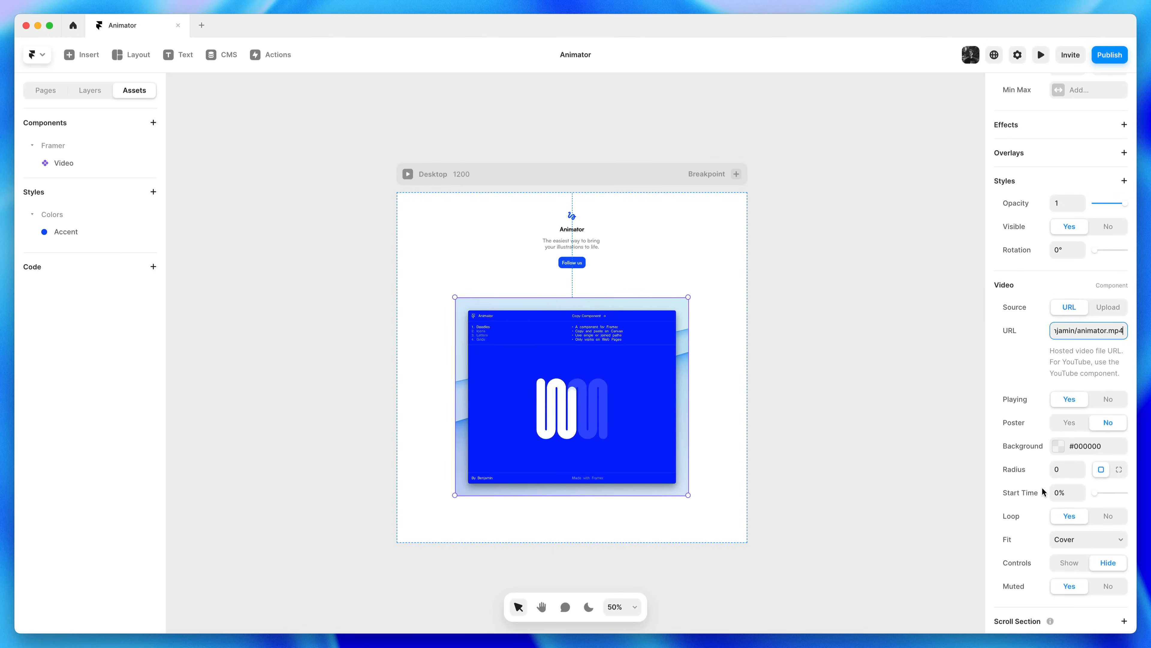
{"action": "scroll", "coordinate": [1042, 492], "scroll_direction": "down", "scroll_amount": 2}
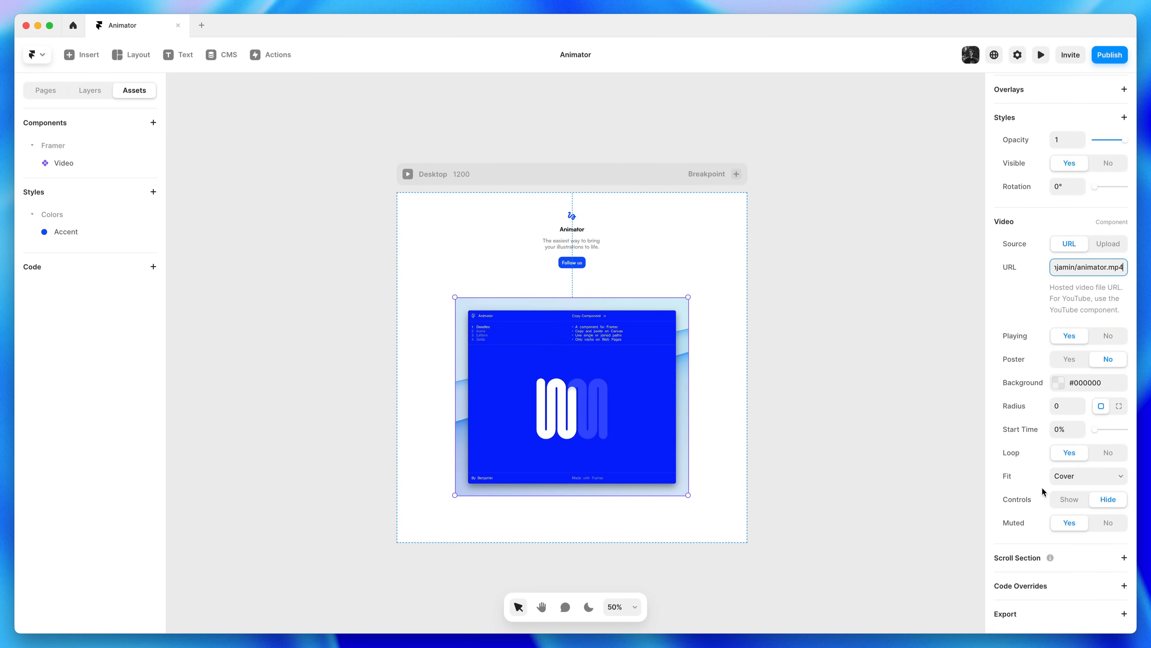
{"action": "left_click", "coordinate": [1082, 408]}
{"action": "left_click", "coordinate": [1081, 403]}
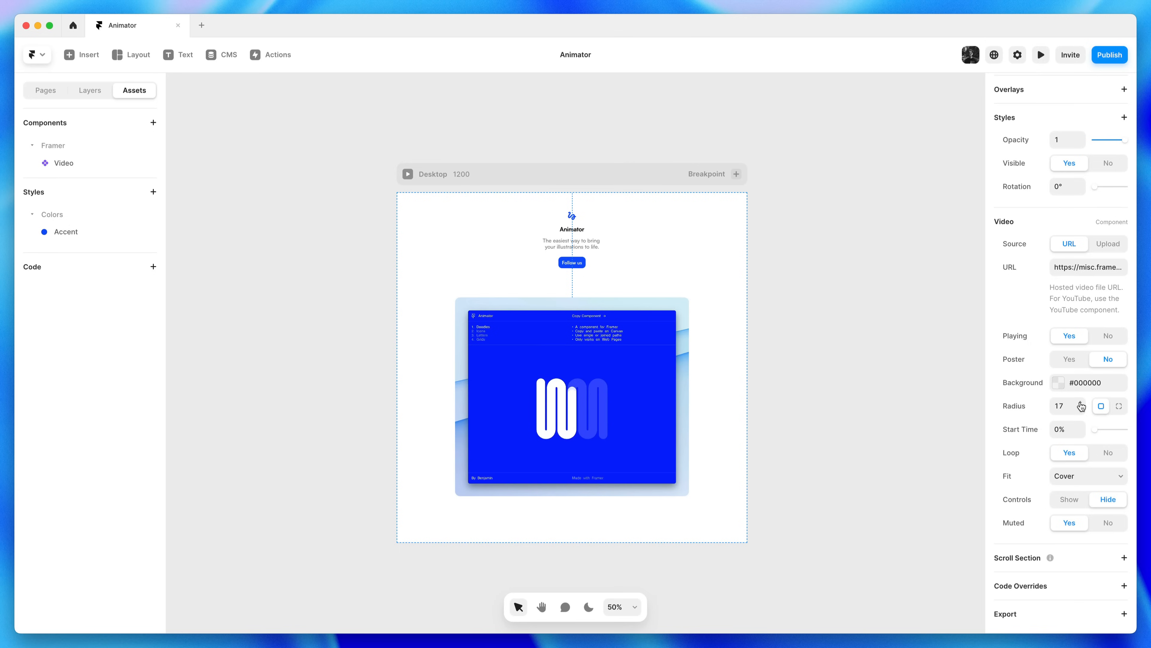
{"action": "left_click", "coordinate": [1081, 403], "text": "shift"}
{"action": "left_click", "coordinate": [828, 381]}
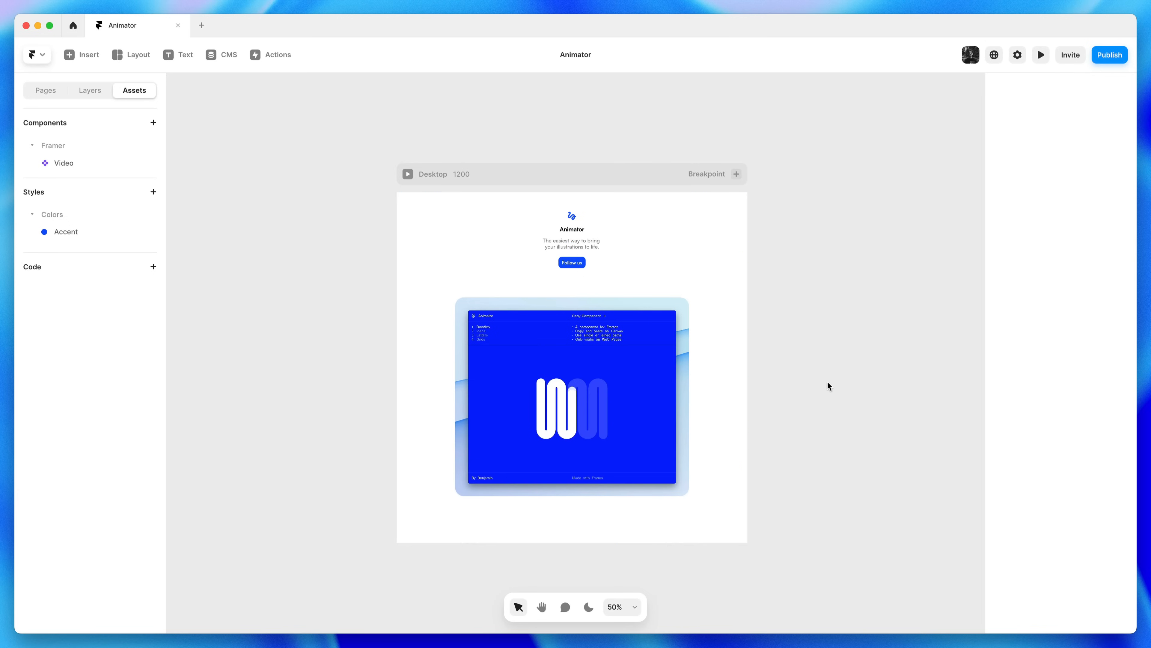
Zoom the canvas to 100% and open the Desktop frame in preview at 1200 × 910
{"action": "left_click", "coordinate": [580, 244]}
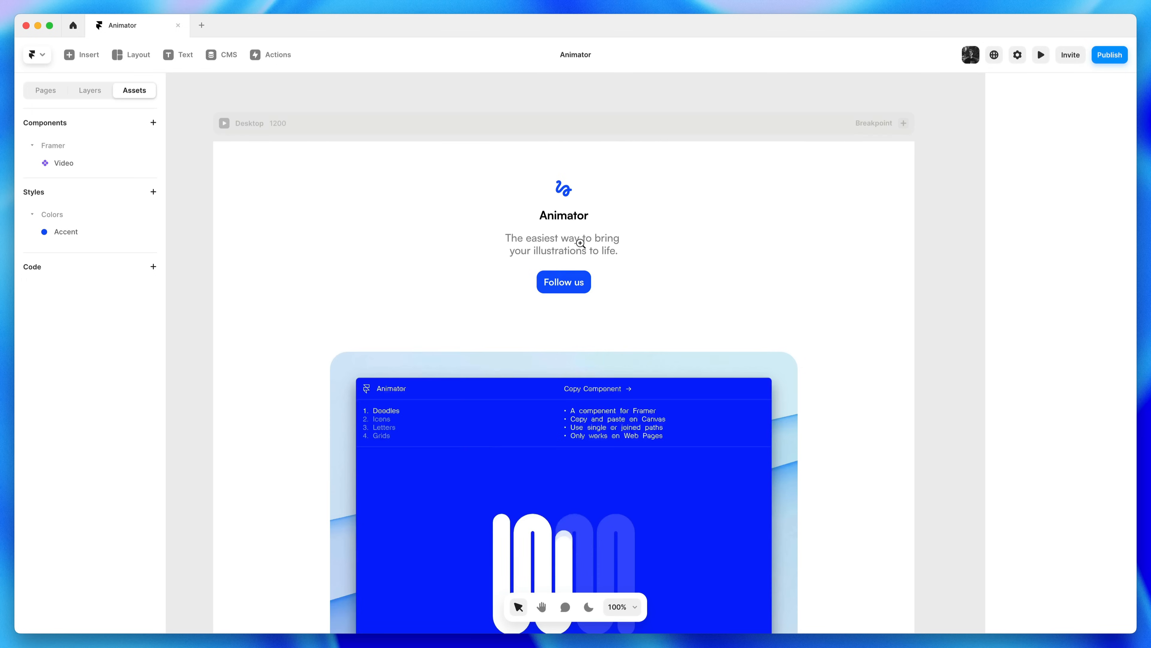
{"action": "left_click", "coordinate": [590, 392]}
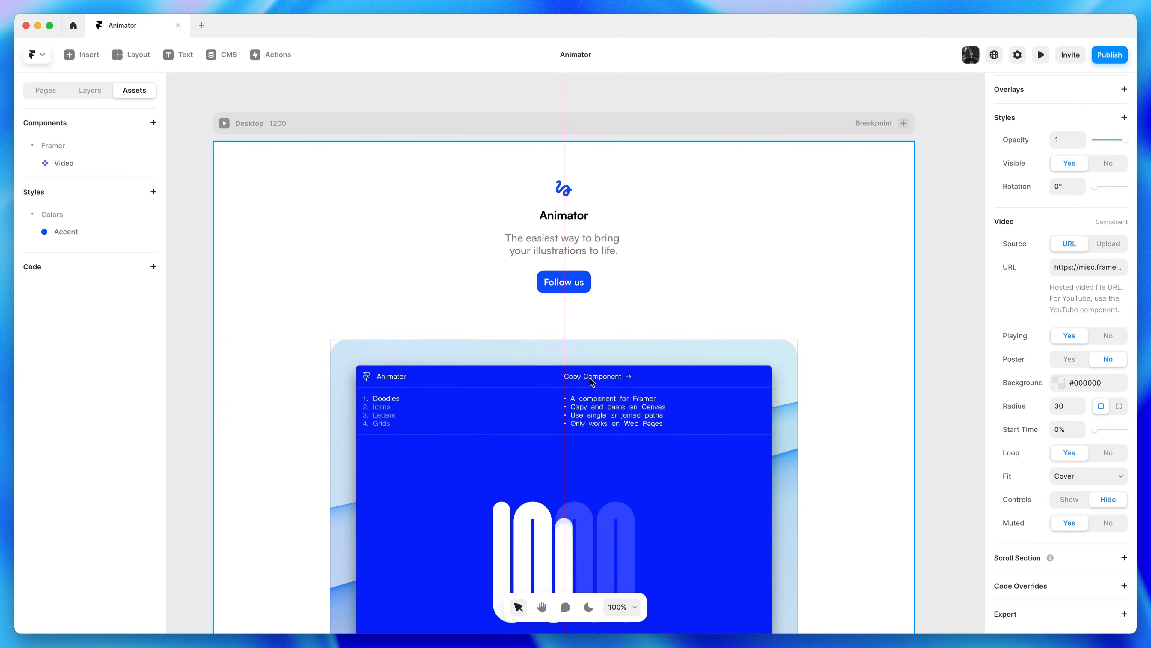
{"action": "left_click", "coordinate": [621, 80]}
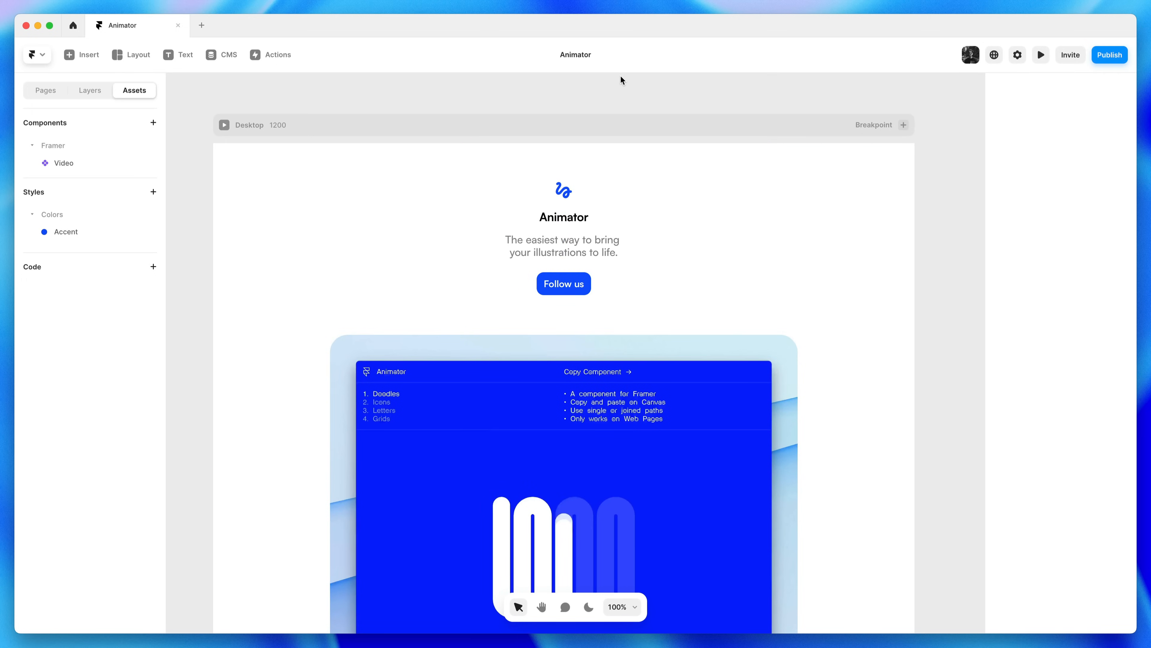
{"action": "left_click", "coordinate": [225, 126]}
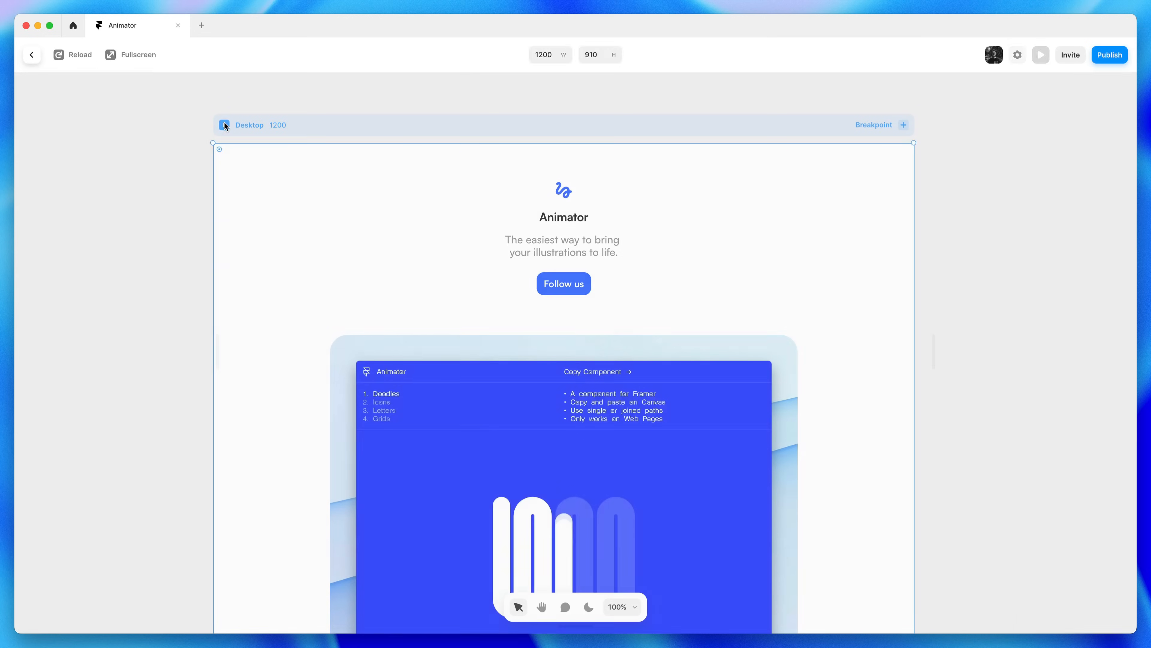
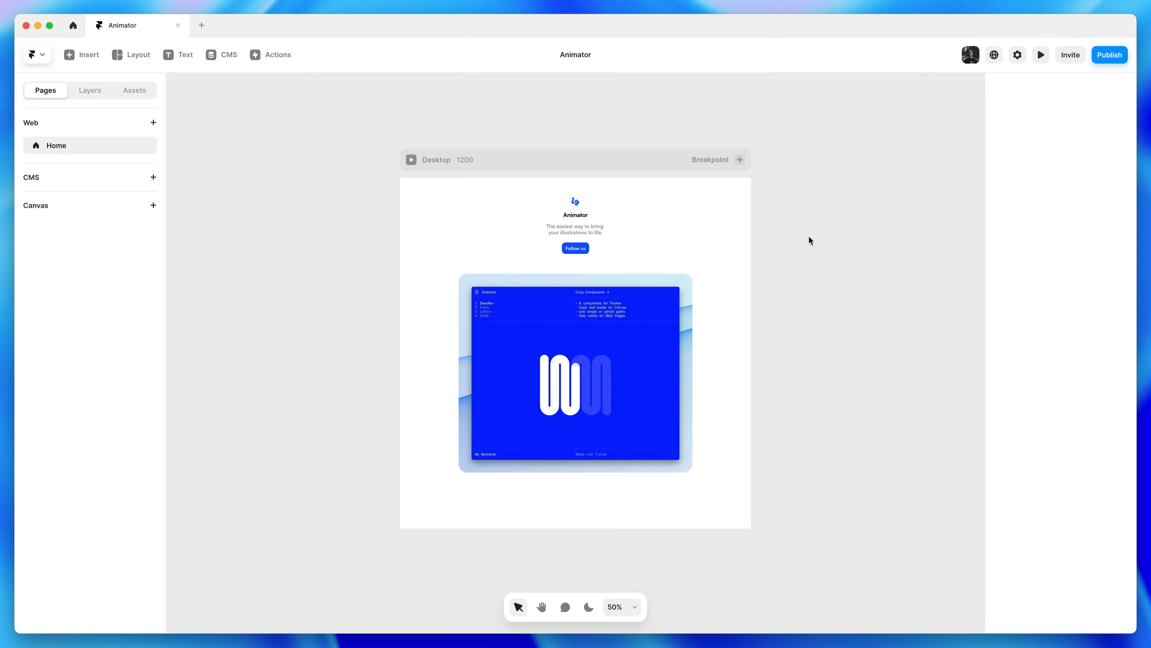
Preview the Desktop page live, scrolling and narrowing it to test responsiveness
{"action": "left_click", "coordinate": [411, 159]}
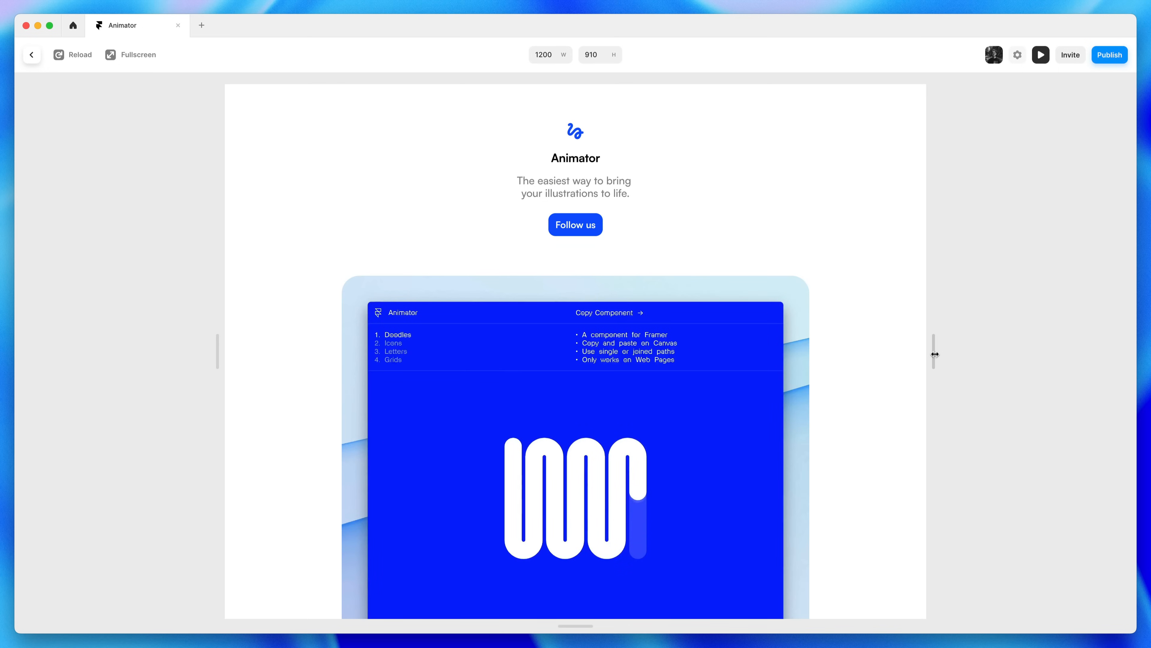
{"action": "scroll", "coordinate": [873, 371], "scroll_direction": "down", "scroll_amount": 4}
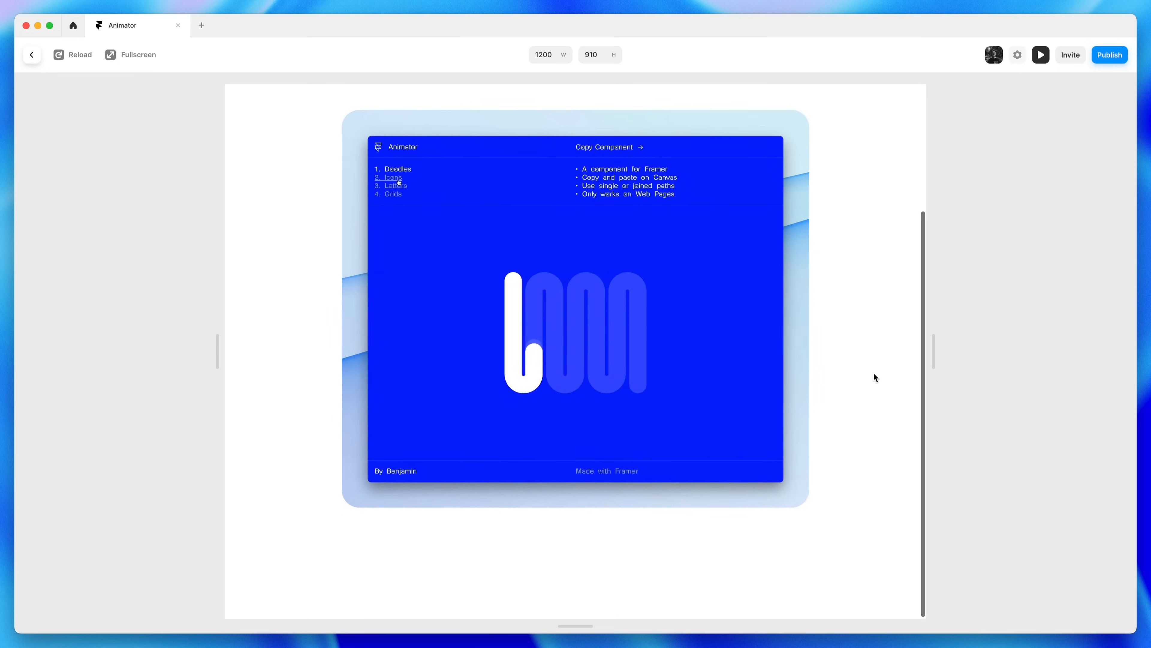
{"action": "scroll", "coordinate": [873, 372], "scroll_direction": "up", "scroll_amount": 4}
{"action": "scroll", "coordinate": [873, 372], "scroll_direction": "down", "scroll_amount": 4}
{"action": "scroll", "coordinate": [874, 373], "scroll_direction": "up", "scroll_amount": 4}
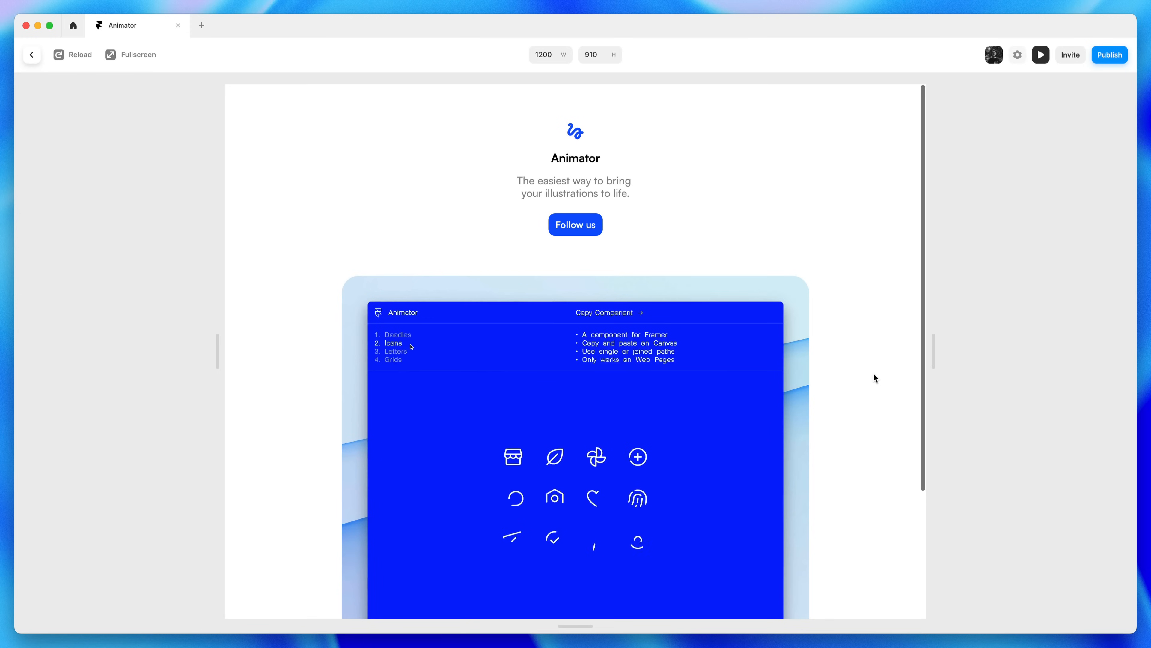
{"action": "mouse_move", "coordinate": [941, 363]}
{"action": "left_mouse_down"}
{"action": "mouse_move", "coordinate": [674, 361]}
{"action": "mouse_move", "coordinate": [930, 368]}
{"action": "mouse_move", "coordinate": [699, 372]}
{"action": "mouse_move", "coordinate": [930, 368]}
{"action": "left_mouse_up"}
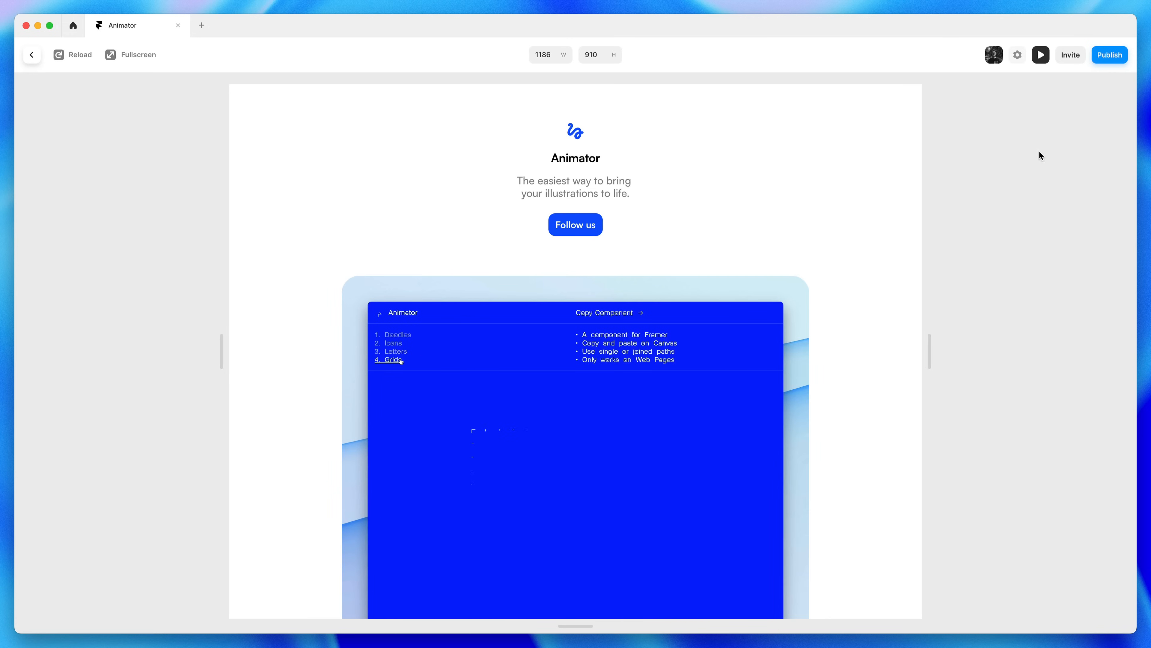
{"action": "left_click", "coordinate": [1038, 58]}
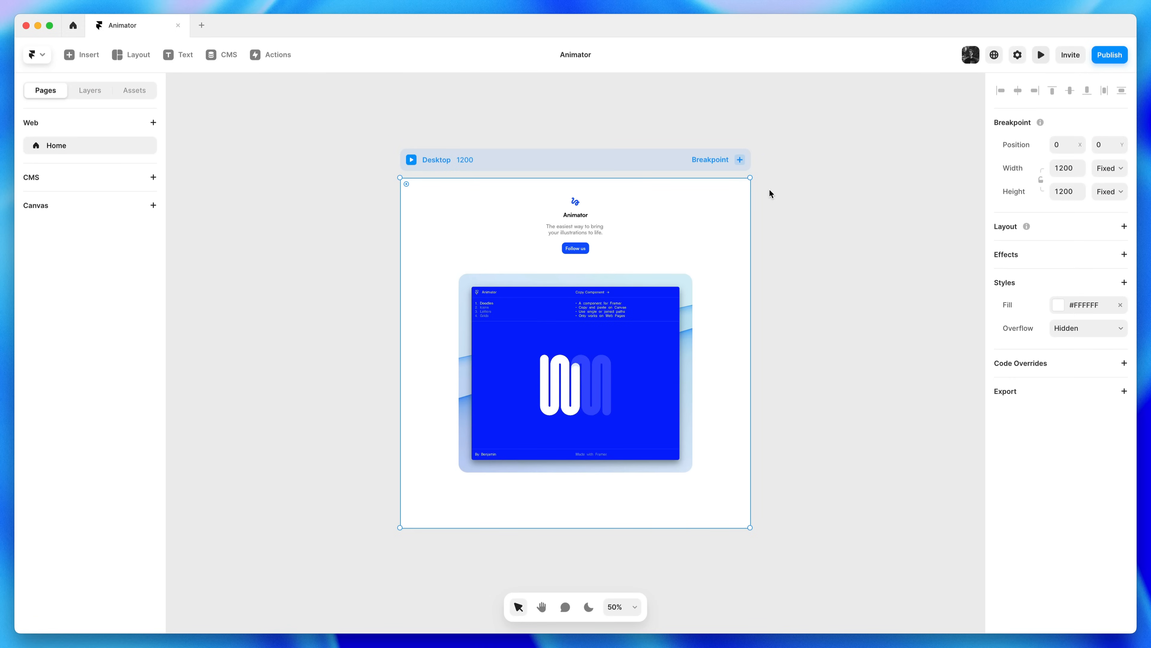
Add Tablet and Phone breakpoints beside Desktop from the Layers panel
{"action": "left_click", "coordinate": [95, 96]}
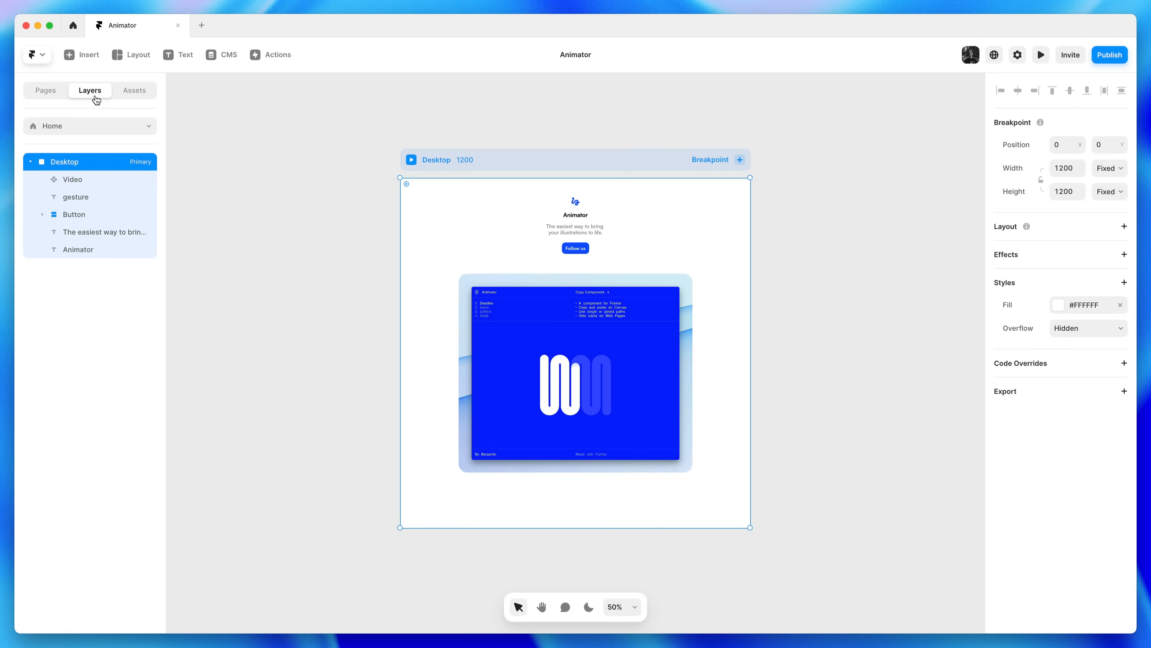
{"action": "left_click", "coordinate": [740, 160]}
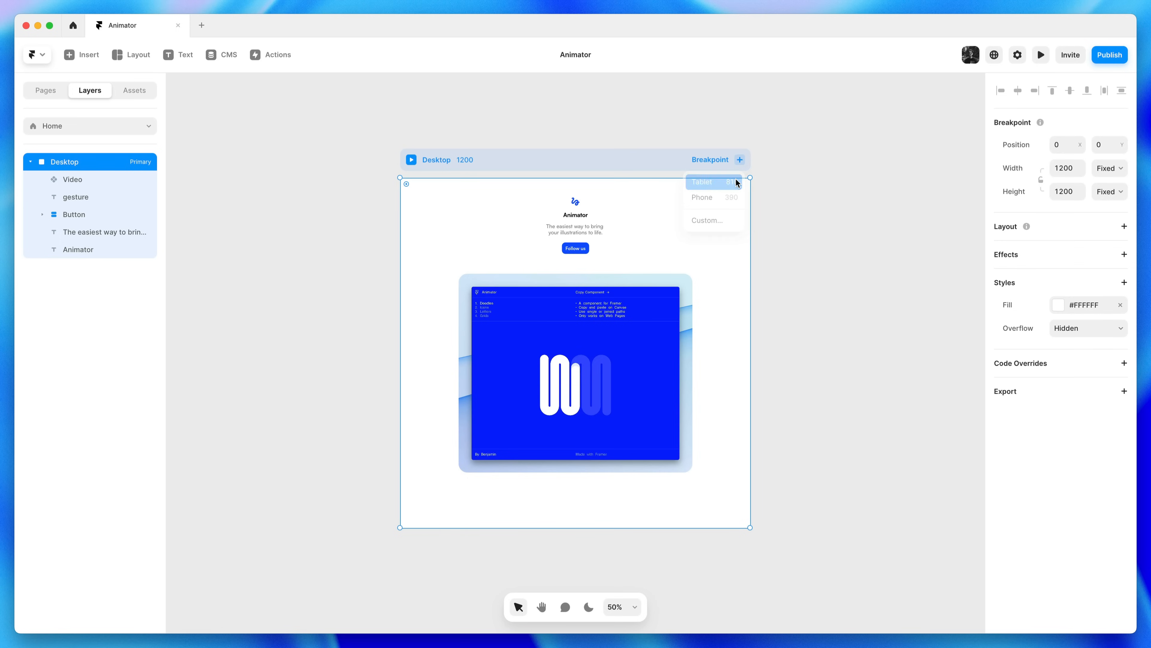
{"action": "left_click", "coordinate": [736, 182]}
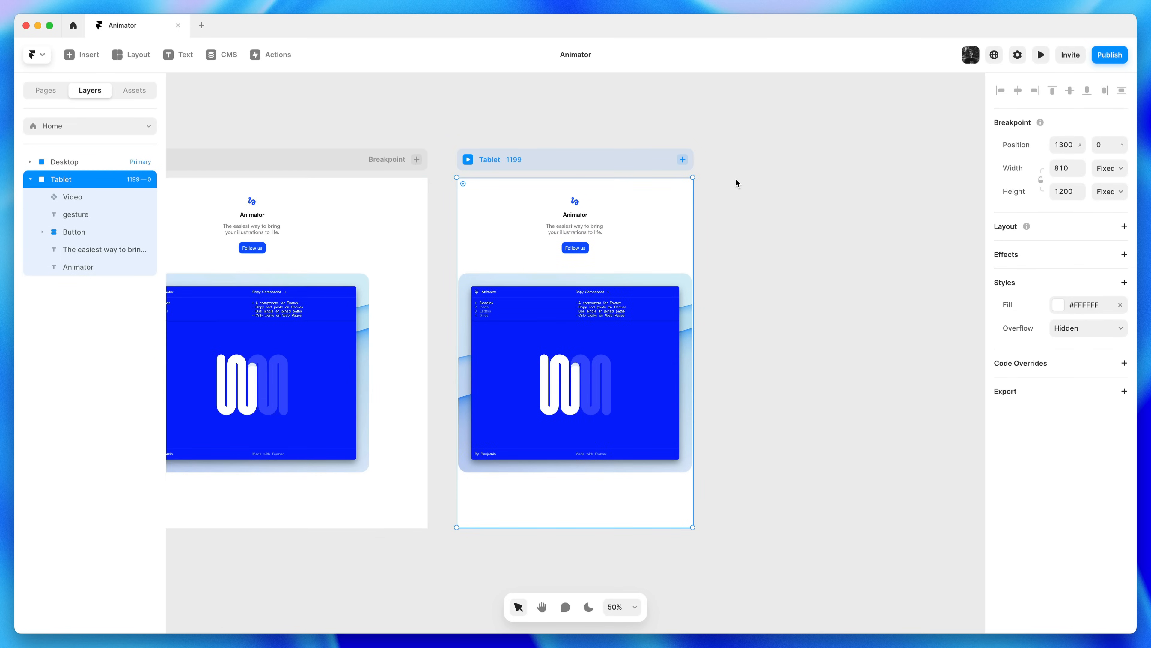
{"action": "left_click", "coordinate": [683, 160]}
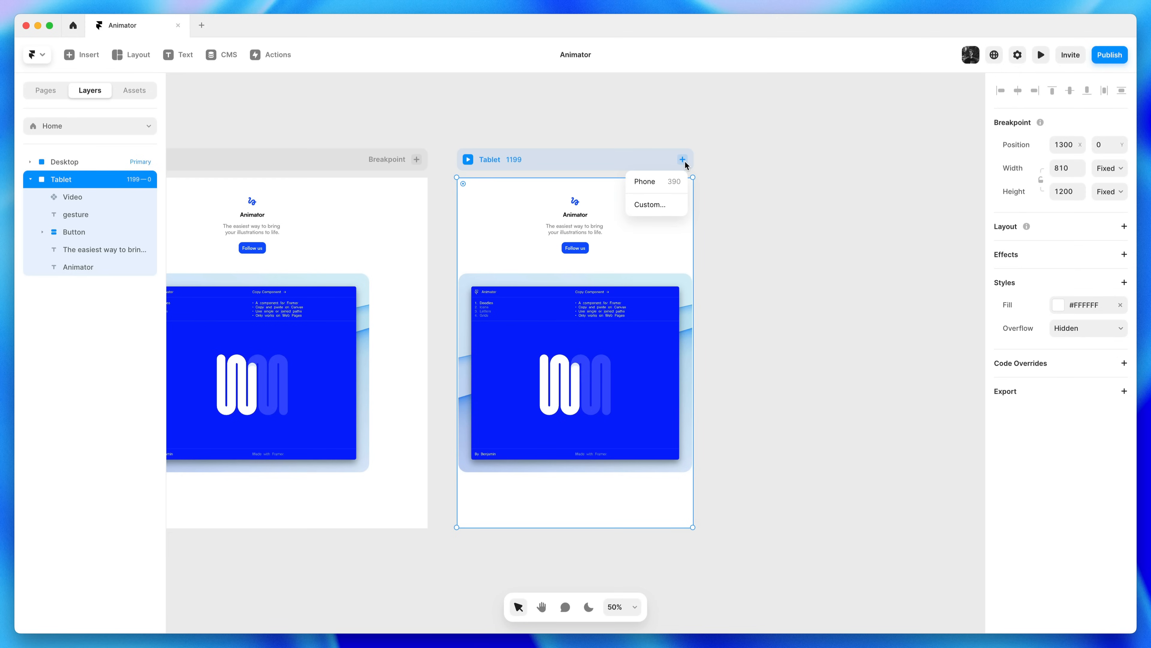
{"action": "left_click", "coordinate": [673, 179]}
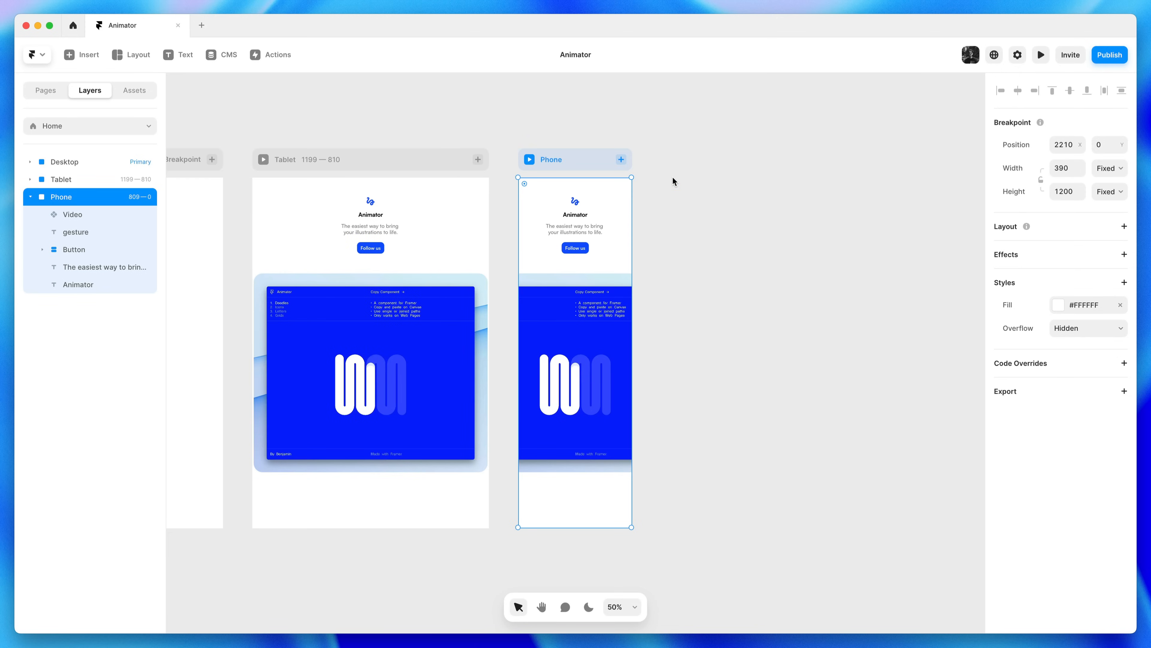
{"action": "left_click", "coordinate": [647, 200]}
{"action": "key", "text": "space"}
{"action": "left_click_drag", "start_coordinate": [443, 265], "coordinate": [750, 265]}
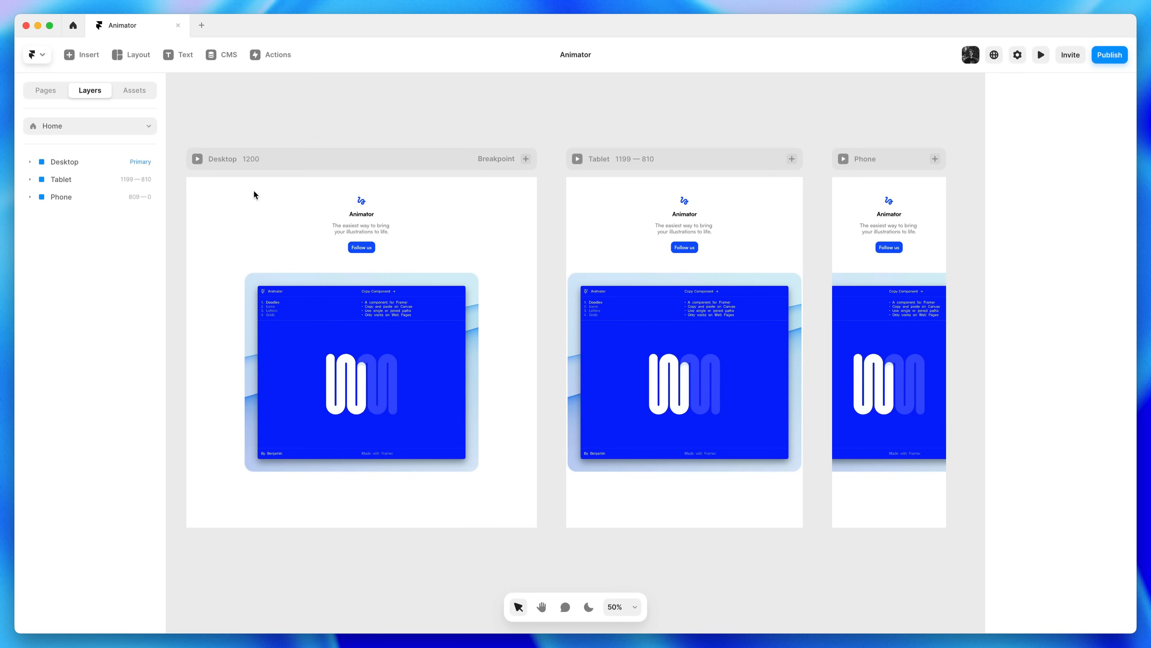
Move the Tablet breakpoint's Animator heading left of the logo, leaving Desktop centred
{"action": "left_click_drag", "start_coordinate": [363, 218], "coordinate": [456, 258]}
{"action": "key", "text": "super+z"}
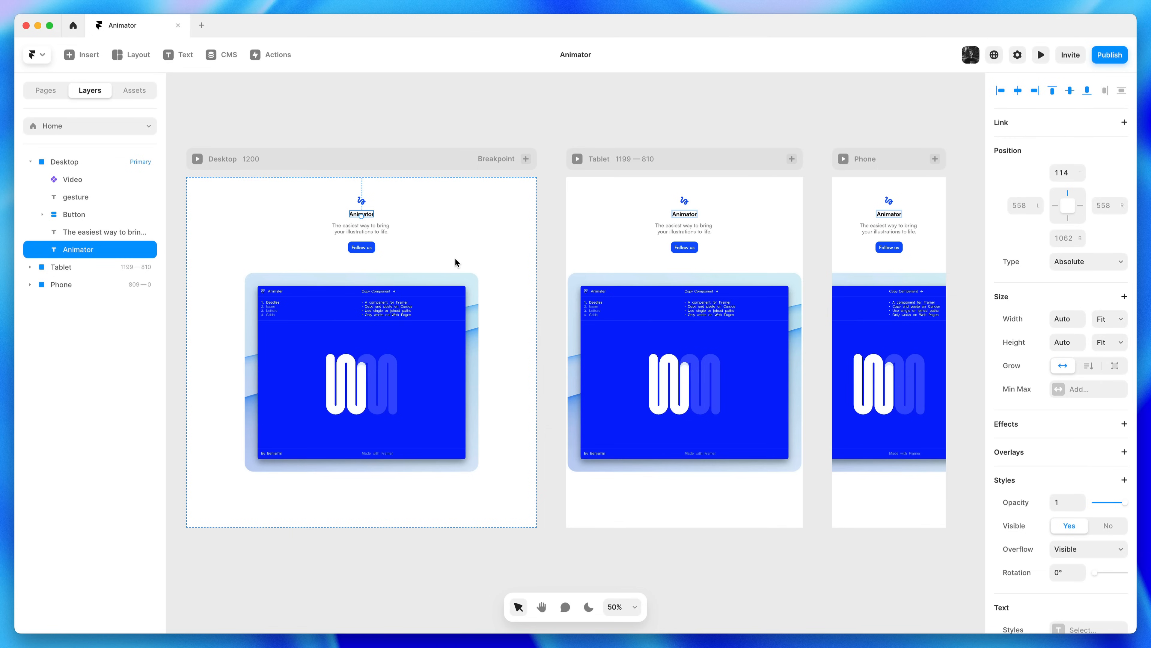
{"action": "left_click_drag", "start_coordinate": [691, 218], "coordinate": [621, 205]}
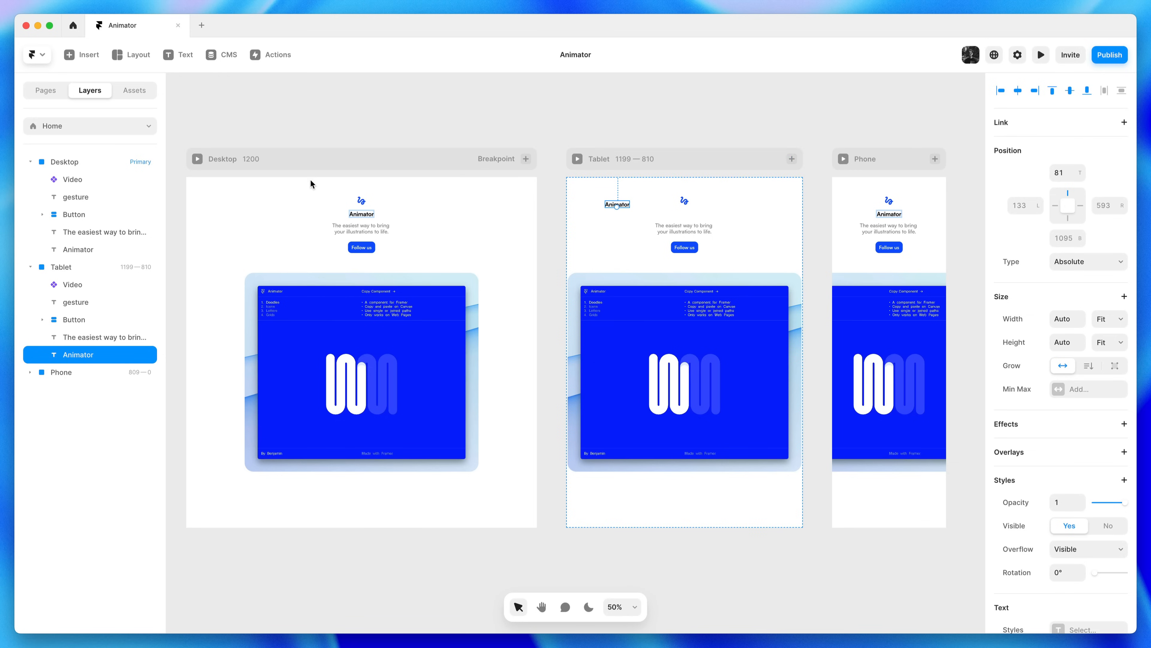
Preview the Desktop page and narrow it to watch the layout adapt
{"action": "left_click", "coordinate": [197, 158]}
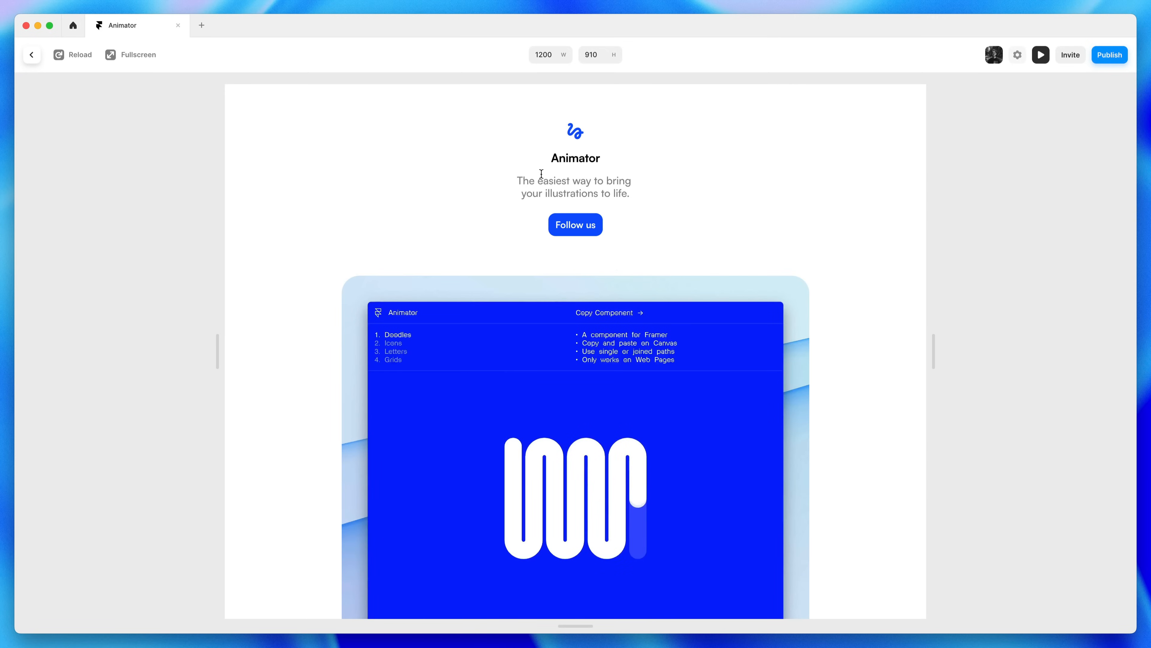
{"action": "mouse_move", "coordinate": [932, 351]}
{"action": "left_mouse_down"}
{"action": "mouse_move", "coordinate": [761, 356]}
{"action": "mouse_move", "coordinate": [986, 361]}
{"action": "mouse_move", "coordinate": [798, 377]}
{"action": "left_mouse_up"}
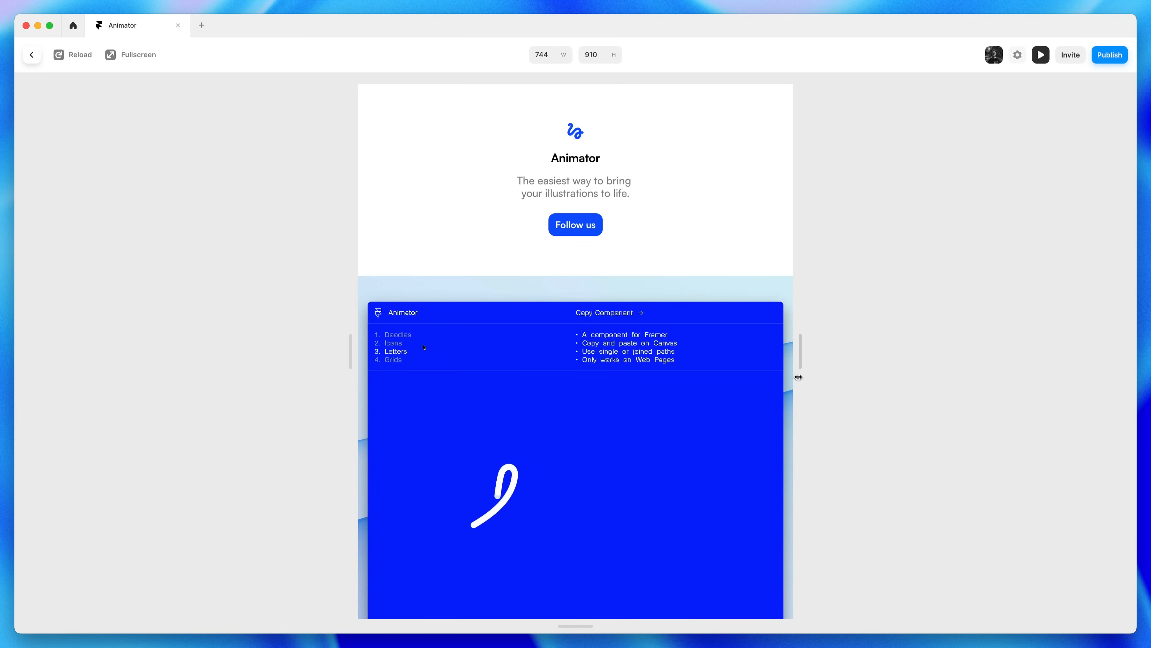
{"action": "left_click", "coordinate": [1041, 55]}
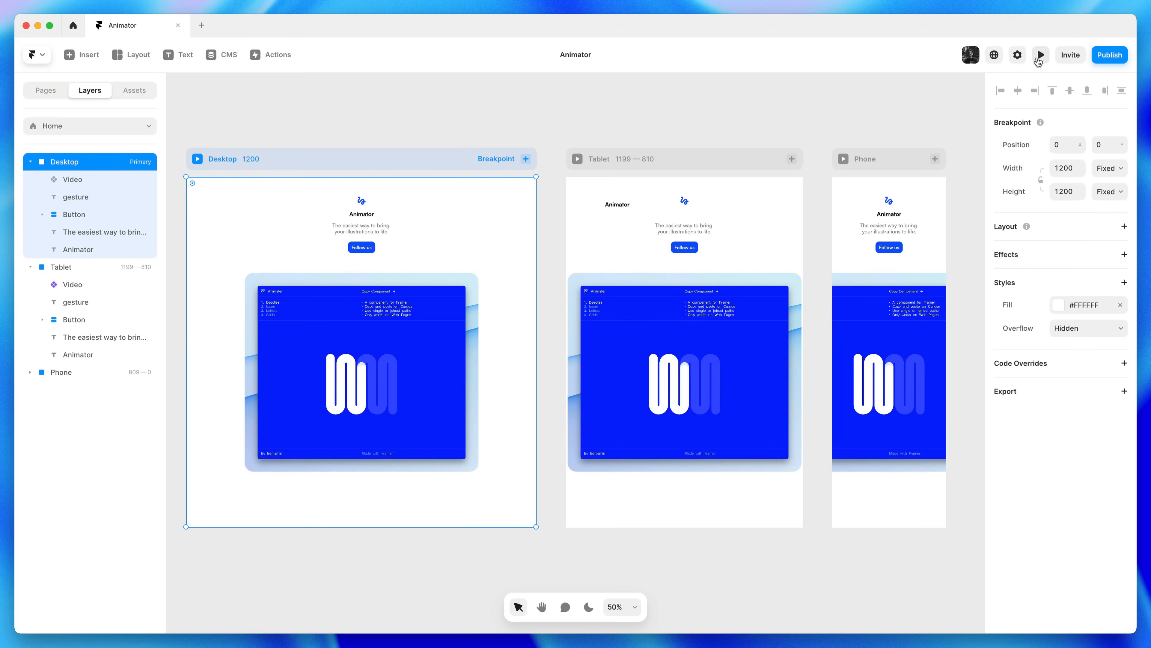
Lock the Video's aspect ratio and give it a Max Width of 100% relative
{"action": "left_click", "coordinate": [657, 221]}
{"action": "left_click", "coordinate": [606, 127]}
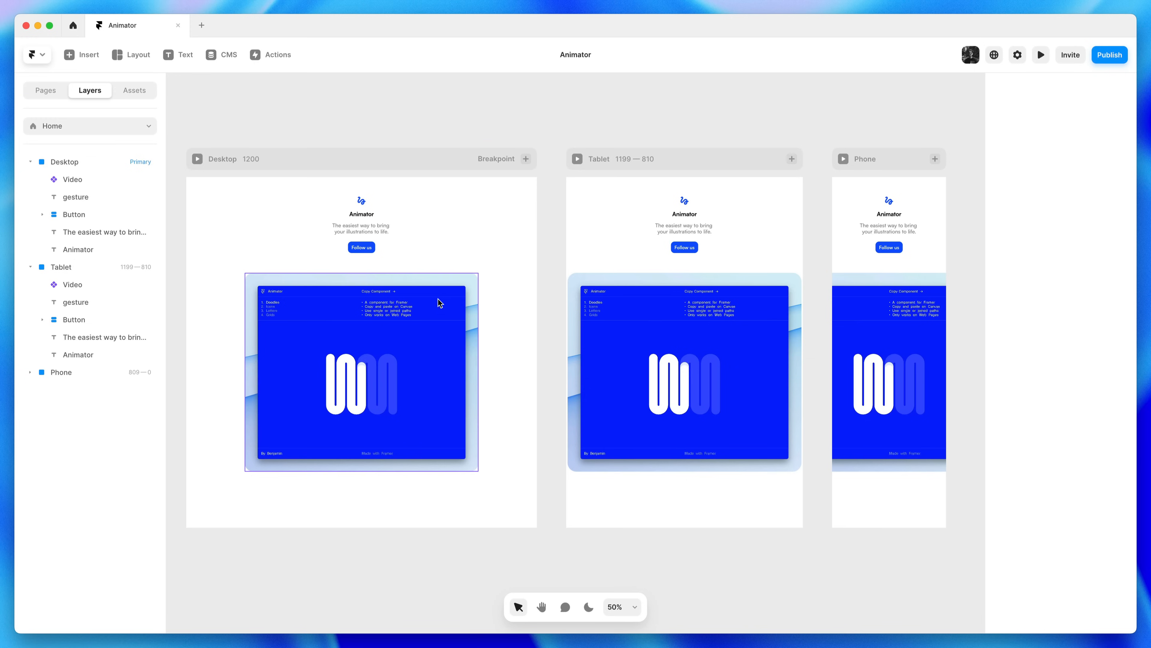
{"action": "left_click", "coordinate": [365, 336]}
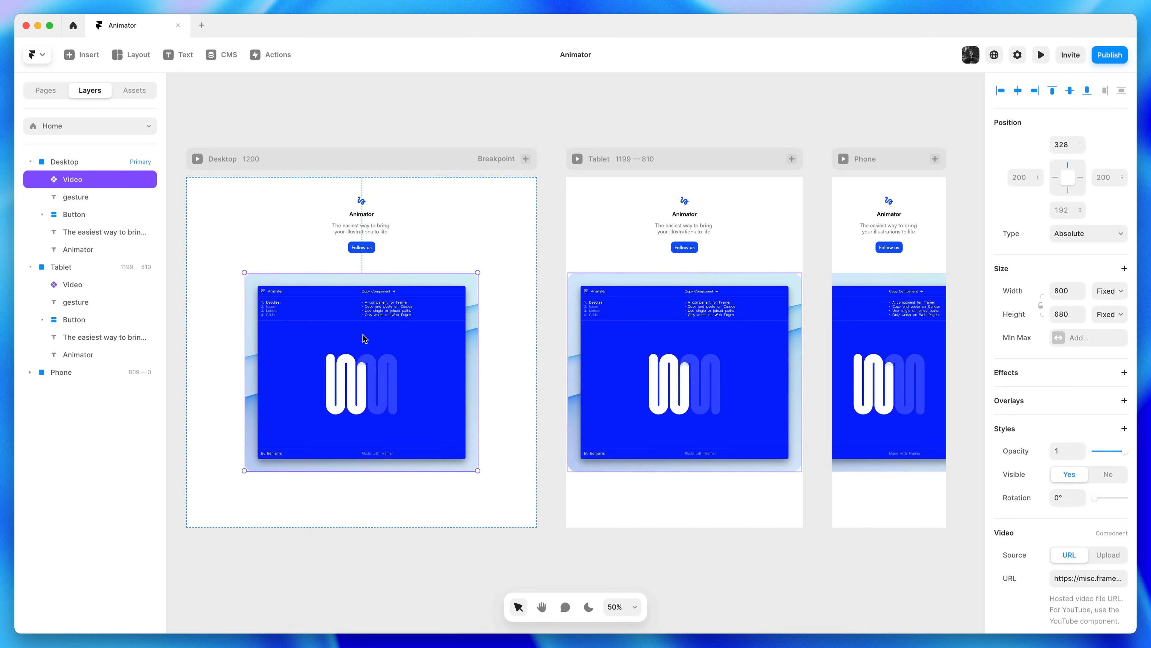
{"action": "left_click", "coordinate": [1042, 307]}
{"action": "left_click", "coordinate": [1078, 339]}
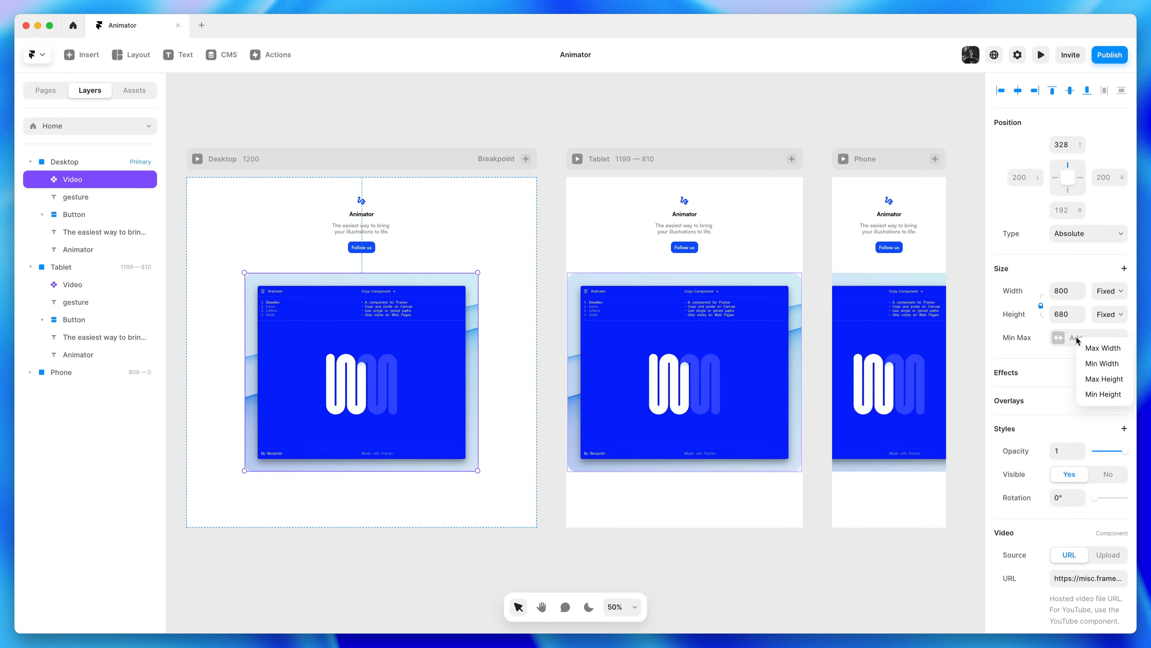
{"action": "left_click", "coordinate": [1120, 350]}
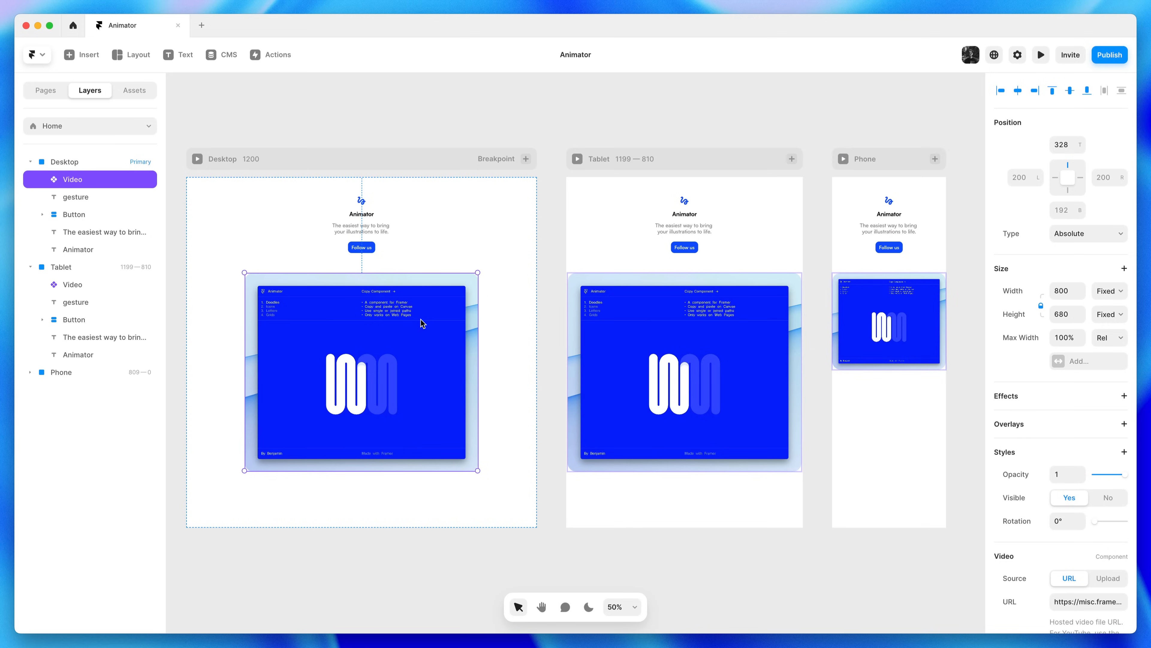
{"action": "left_click", "coordinate": [442, 131]}
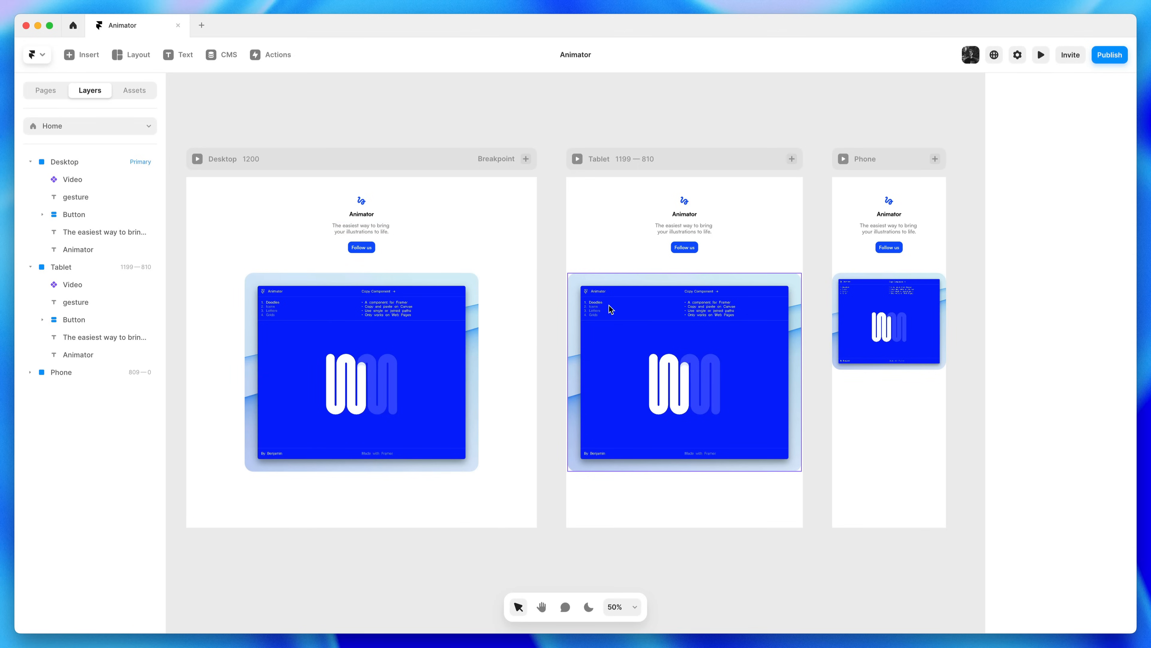
{"action": "left_click", "coordinate": [354, 246]}
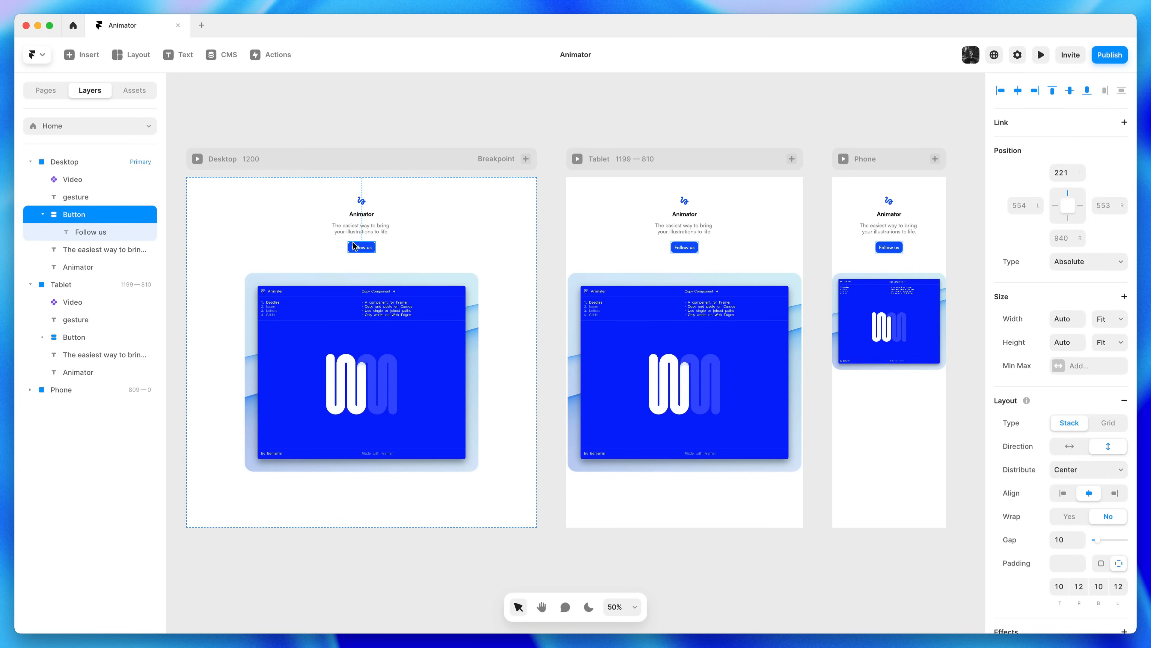
{"action": "scroll", "coordinate": [317, 238], "scroll_direction": "up", "scroll_amount": 5}
{"action": "left_click_drag", "start_coordinate": [317, 237], "coordinate": [495, 309]}
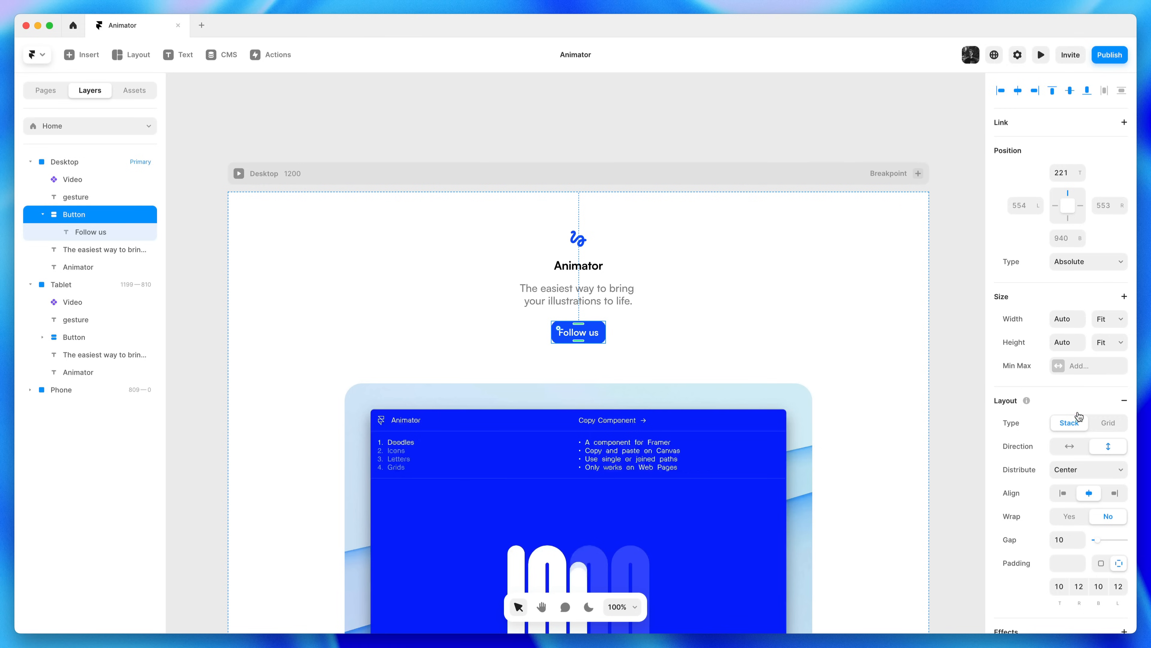
{"action": "left_click", "coordinate": [659, 117]}
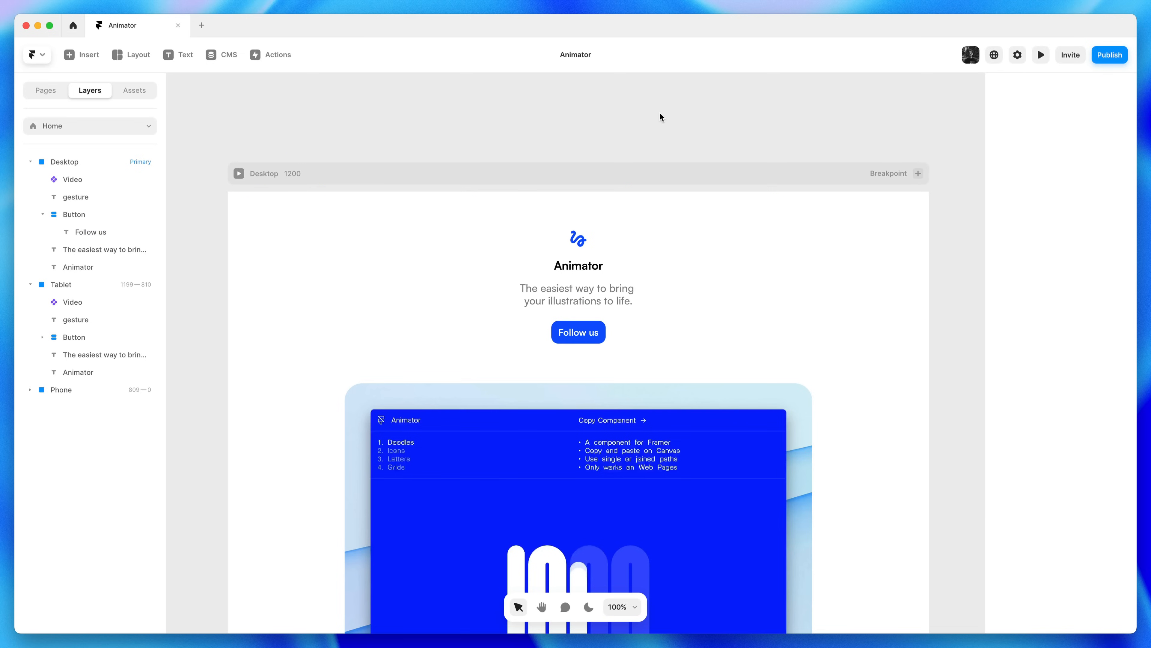
{"action": "key", "text": "super+minus"}
{"action": "key", "text": "h"}
{"action": "left_click_drag", "start_coordinate": [706, 304], "coordinate": [569, 208]}
{"action": "key", "text": "v"}
{"action": "left_click", "coordinate": [500, 159]}
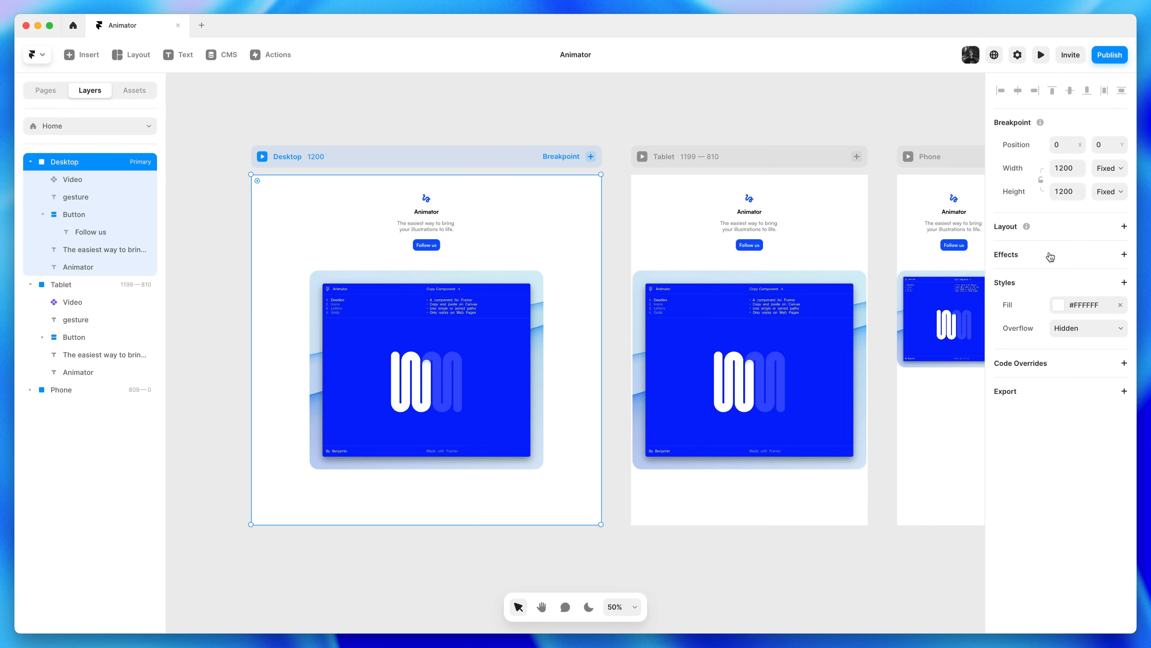
Give the Desktop frame a vertical stack with 20 padding and a 60 gap
{"action": "left_click", "coordinate": [1050, 231]}
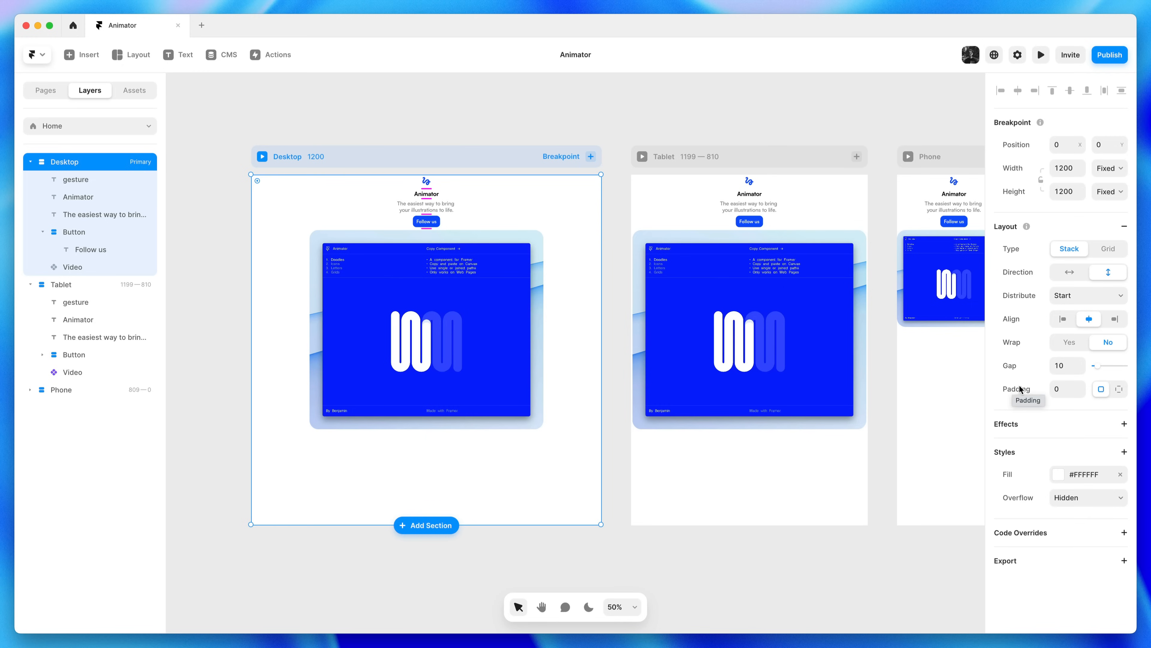
{"action": "left_click", "coordinate": [1083, 387]}
{"action": "left_click", "coordinate": [1083, 387]}
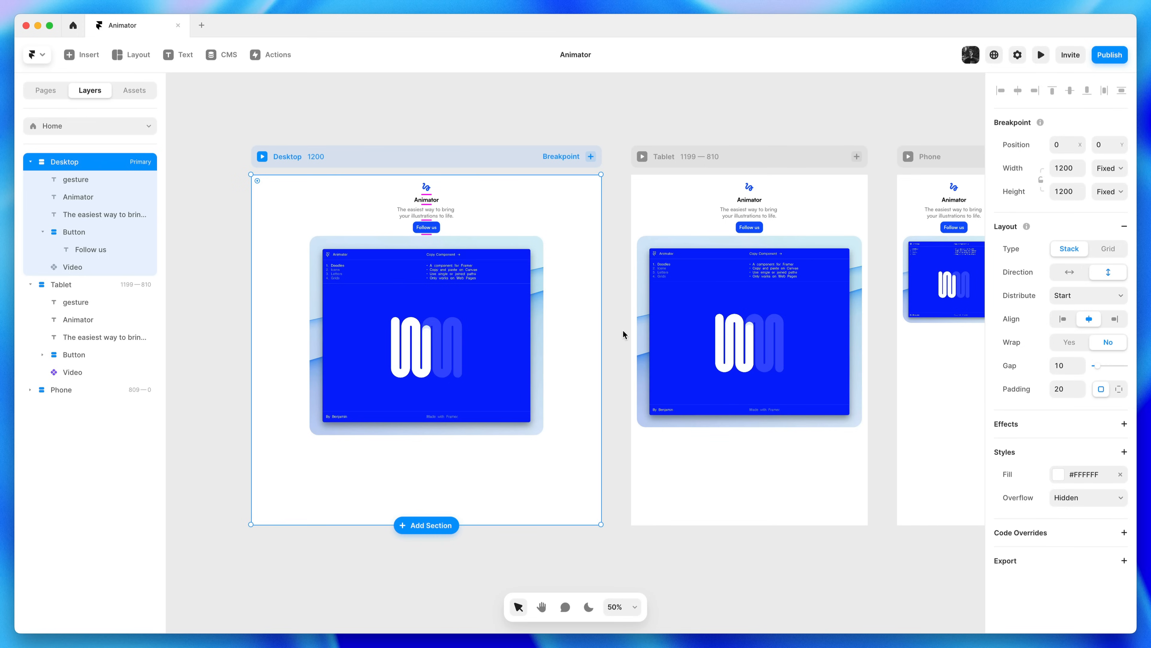
{"action": "left_click", "coordinate": [1084, 364]}
{"action": "left_click", "coordinate": [1083, 364]}
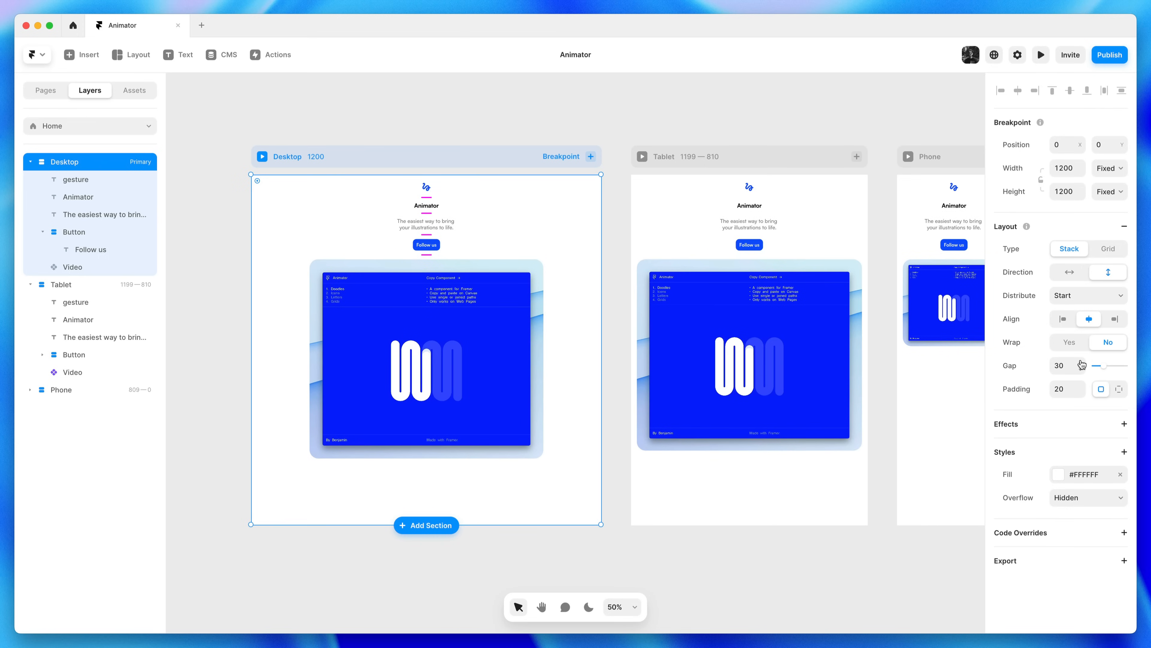
{"action": "left_click", "coordinate": [1083, 364]}
{"action": "left_click", "coordinate": [1083, 363]}
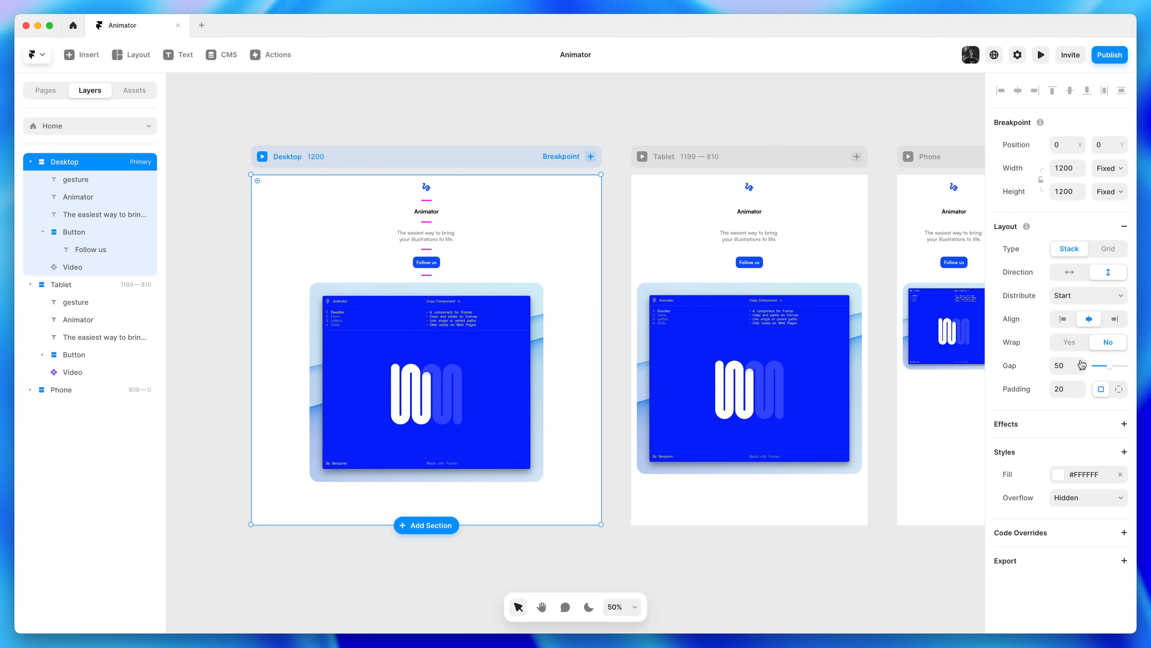
{"action": "left_click", "coordinate": [1083, 364]}
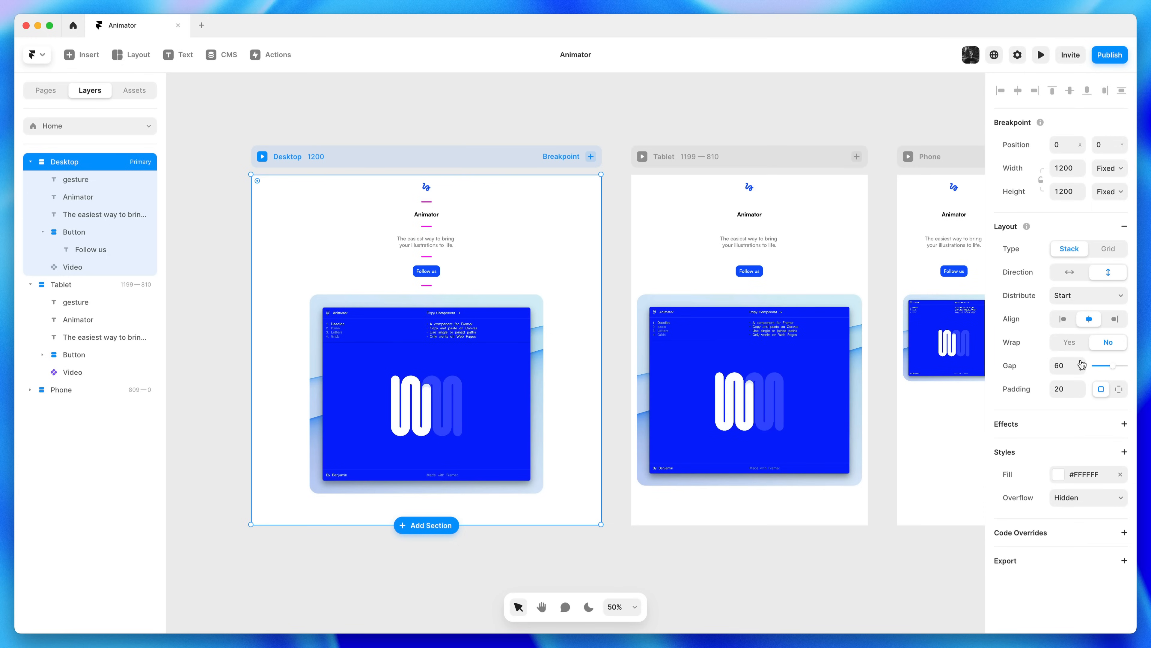
Set per-side padding of 80 top and bottom and view the Desktop frame at 100%
{"action": "left_click", "coordinate": [1119, 389]}
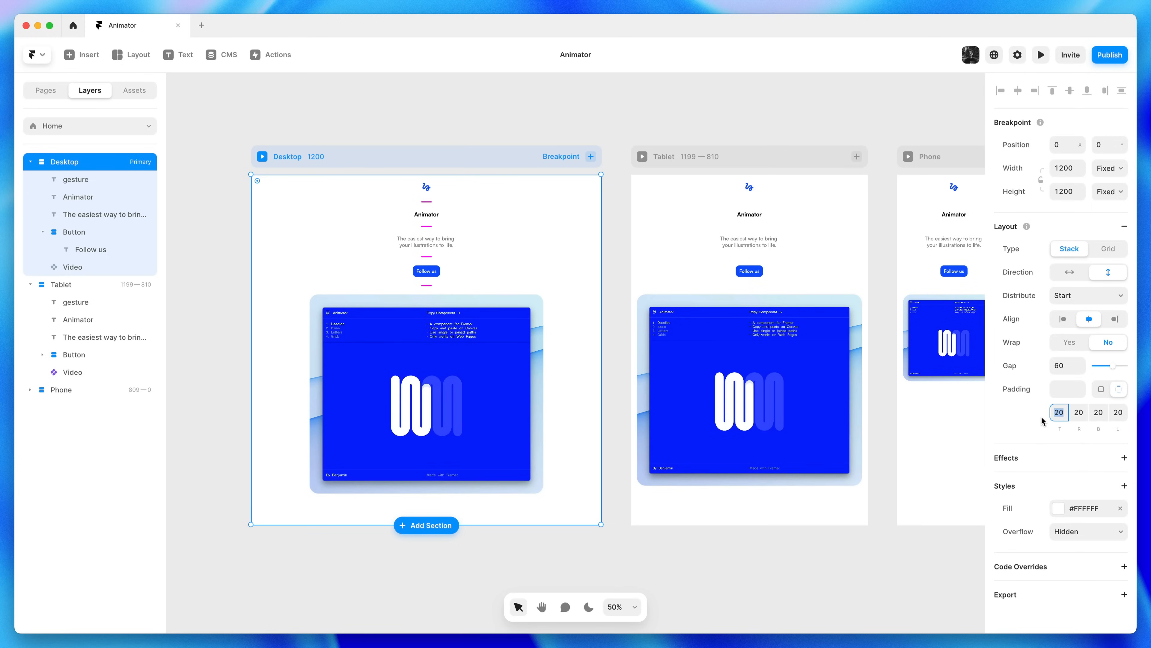
{"action": "type", "text": "80"}
{"action": "key", "text": "Tab"}
{"action": "key", "text": "Tab"}
{"action": "type", "text": "80"}
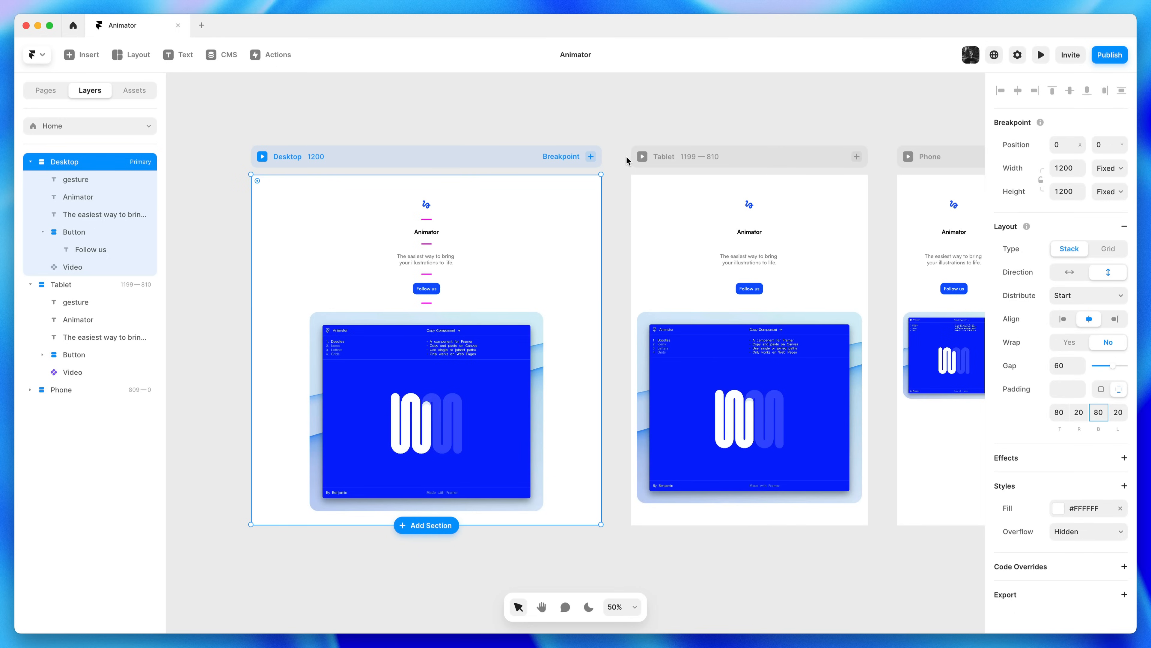
{"action": "left_click", "coordinate": [563, 112]}
{"action": "key", "text": "z"}
{"action": "left_click", "coordinate": [394, 239]}
{"action": "key", "text": "space"}
{"action": "left_click_drag", "start_coordinate": [392, 239], "coordinate": [489, 273]}
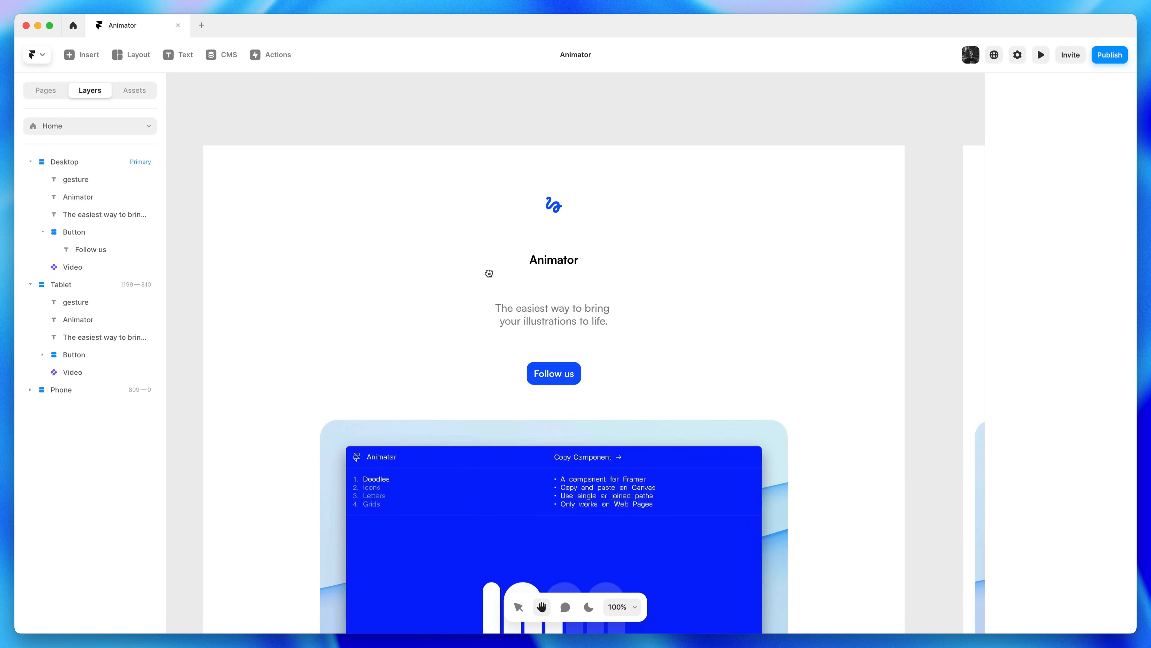
Wrap the logo, Animator heading, subtitle and Follow us button in a new stack
{"action": "left_click", "coordinate": [559, 368]}
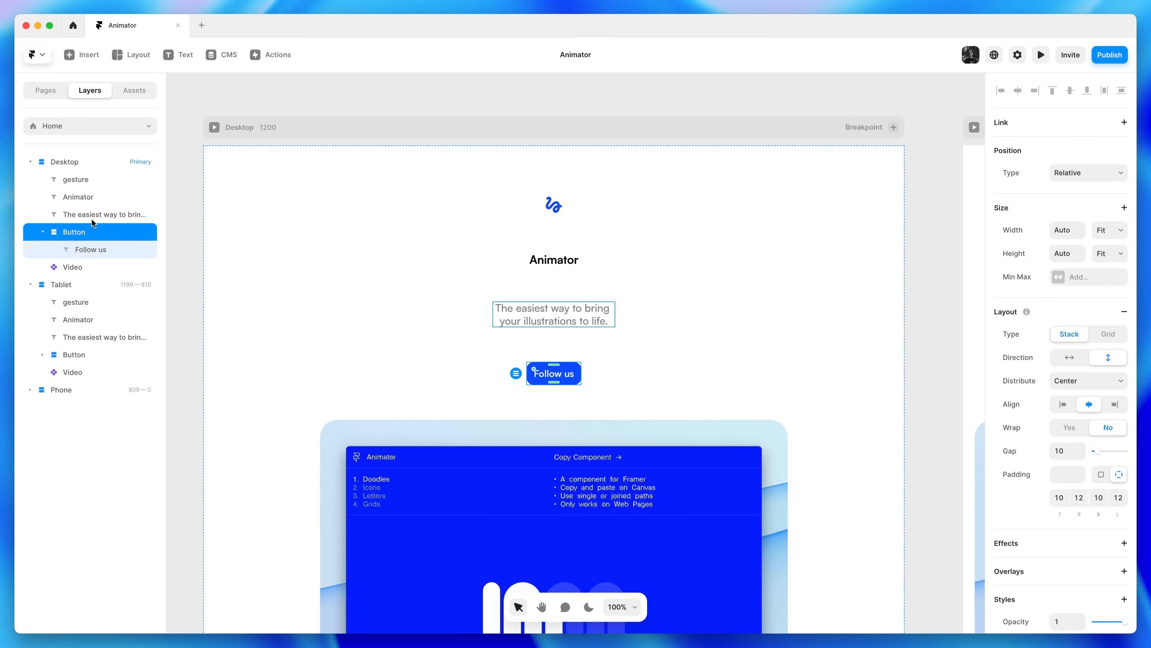
{"action": "left_click", "coordinate": [84, 215], "text": "shift"}
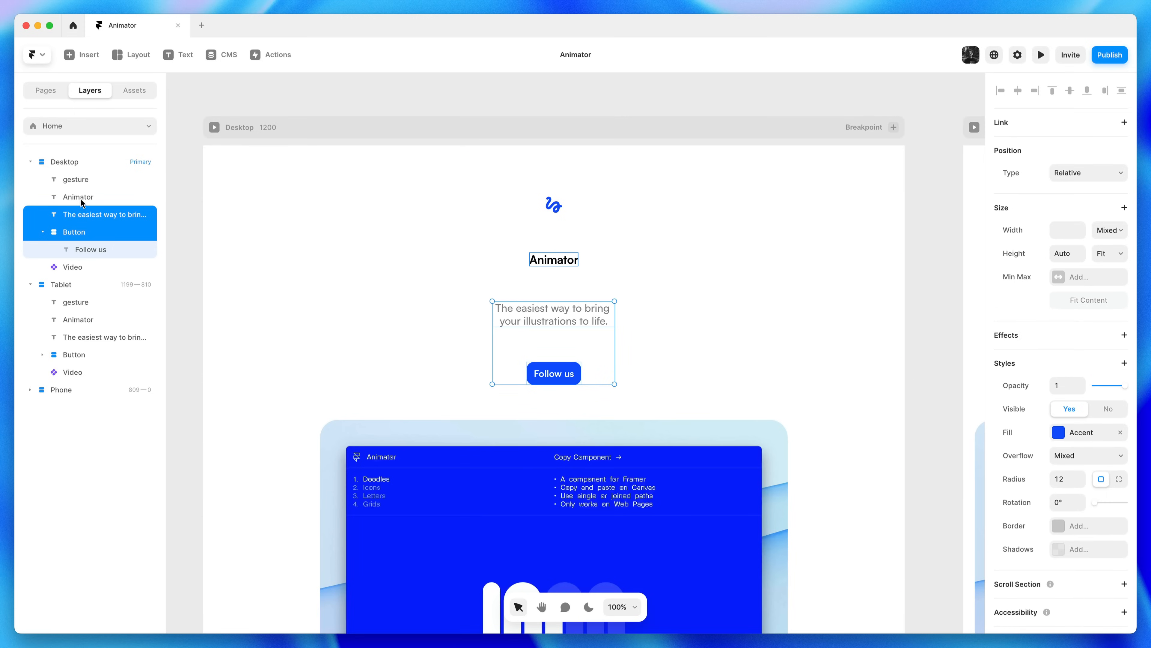
{"action": "left_click", "coordinate": [81, 200], "text": "shift"}
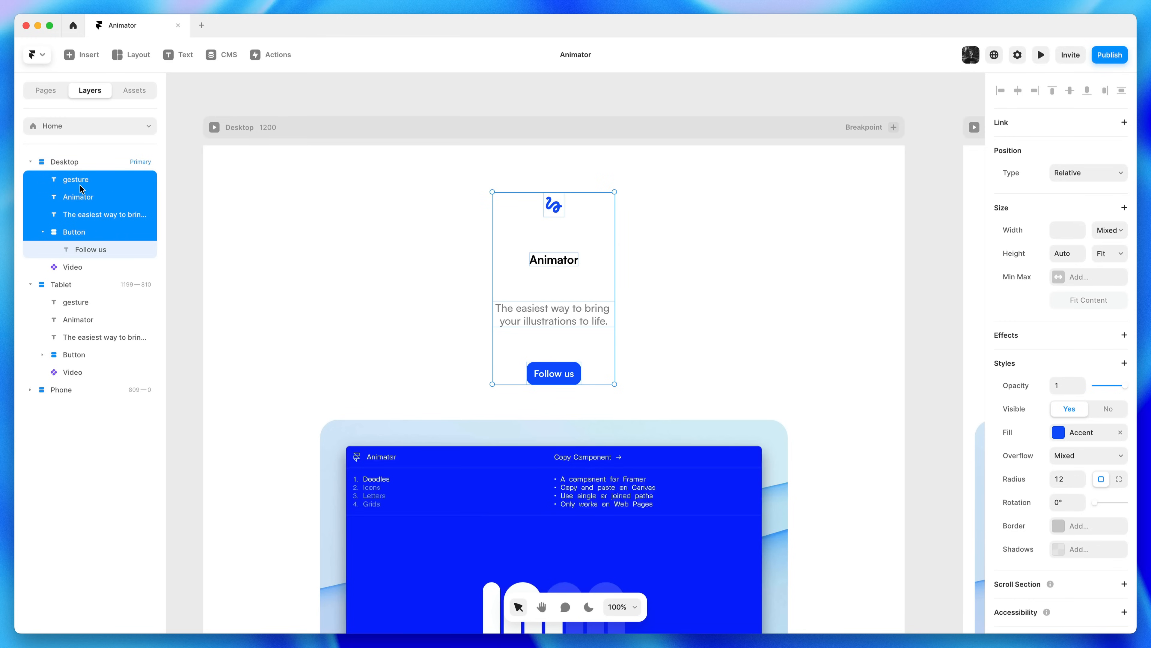
{"action": "right_click", "coordinate": [600, 243]}
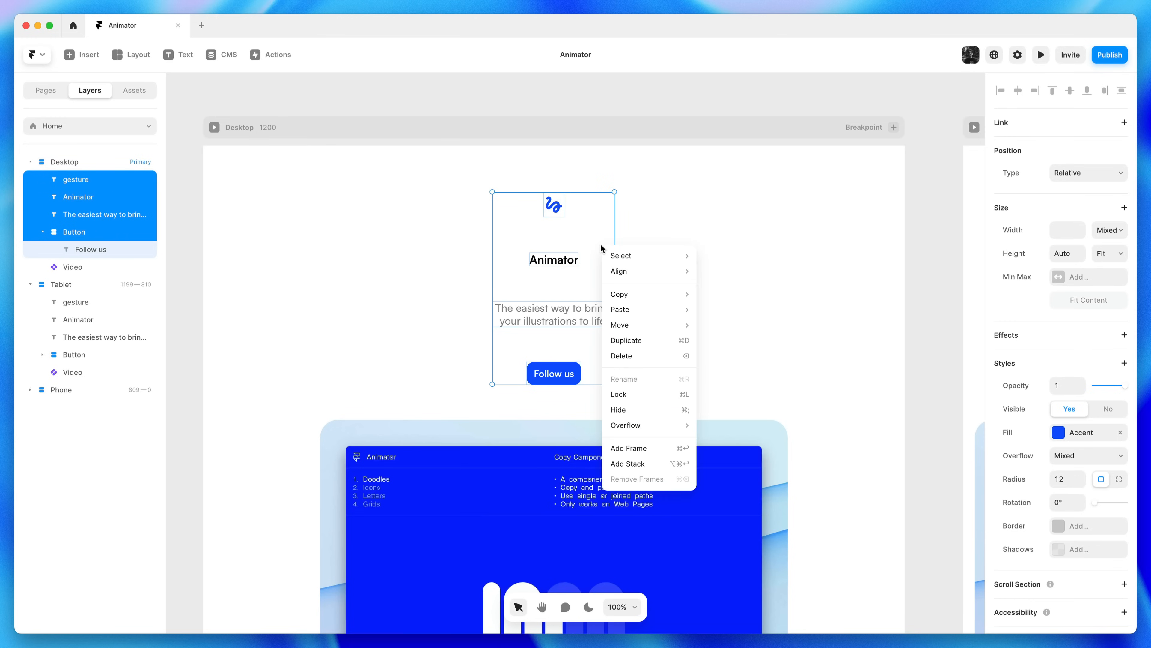
{"action": "mouse_move", "coordinate": [665, 429]}
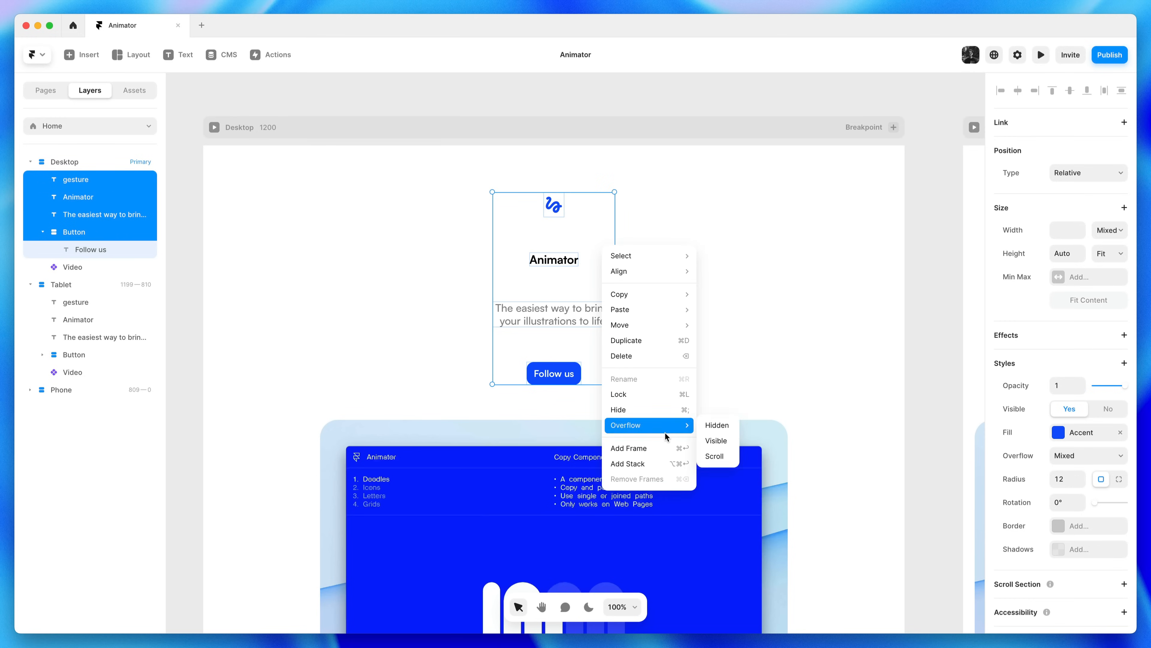
{"action": "left_click", "coordinate": [627, 464]}
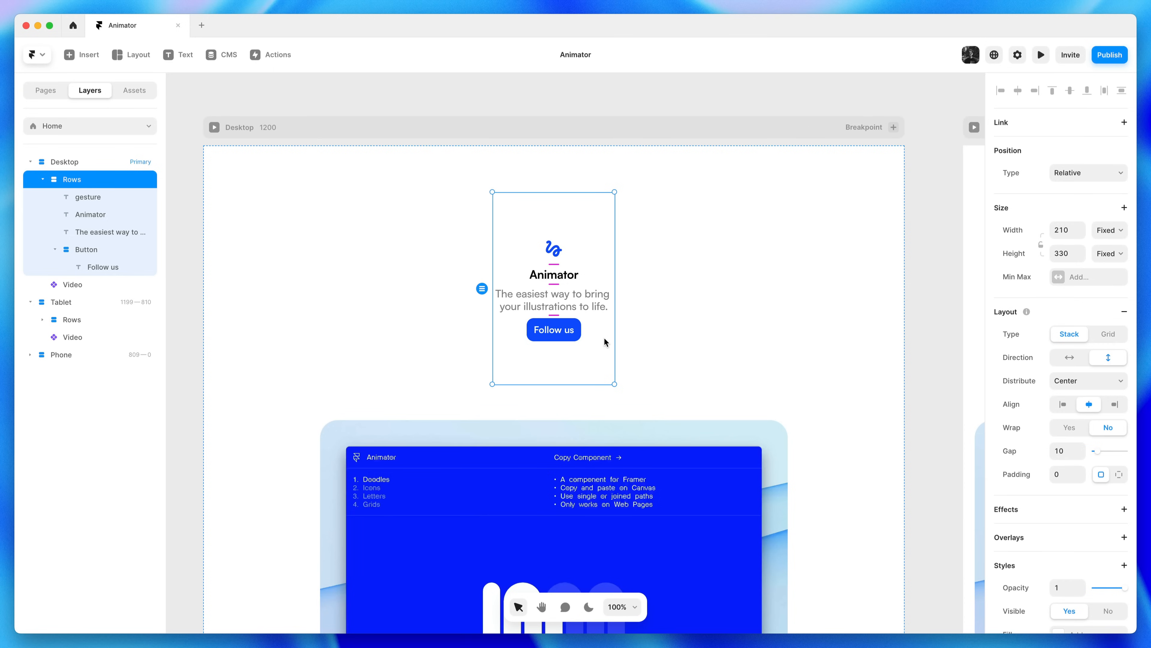
Make the new Rows stack fit its content with a 20 gap between items
{"action": "right_click", "coordinate": [588, 209]}
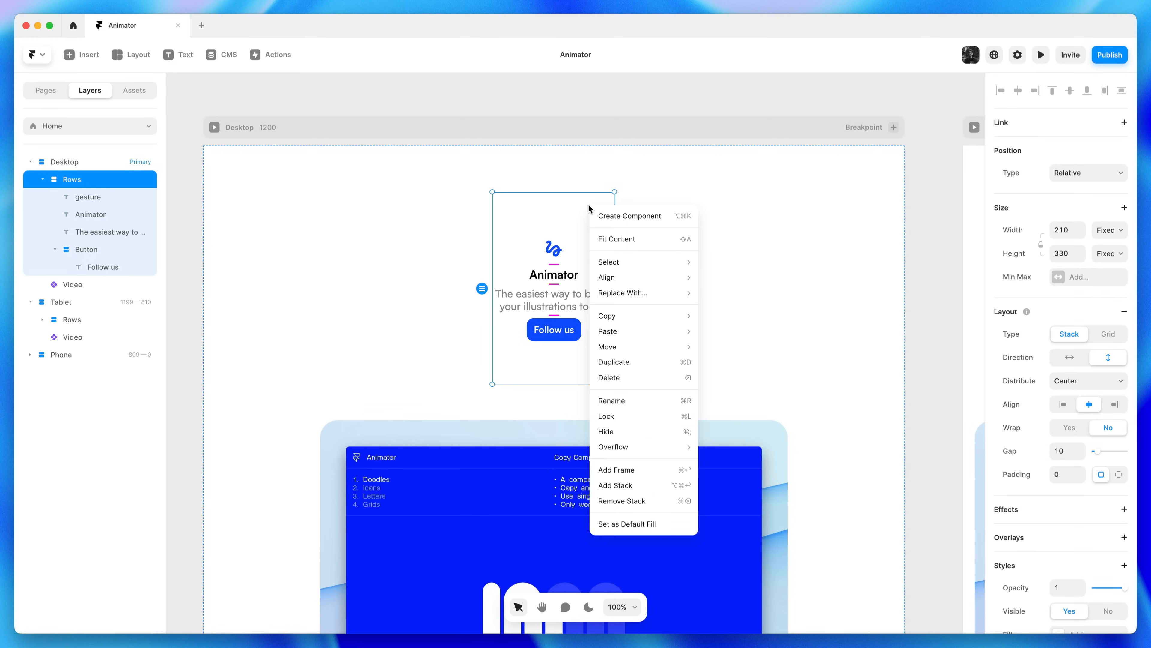
{"action": "left_click", "coordinate": [648, 238]}
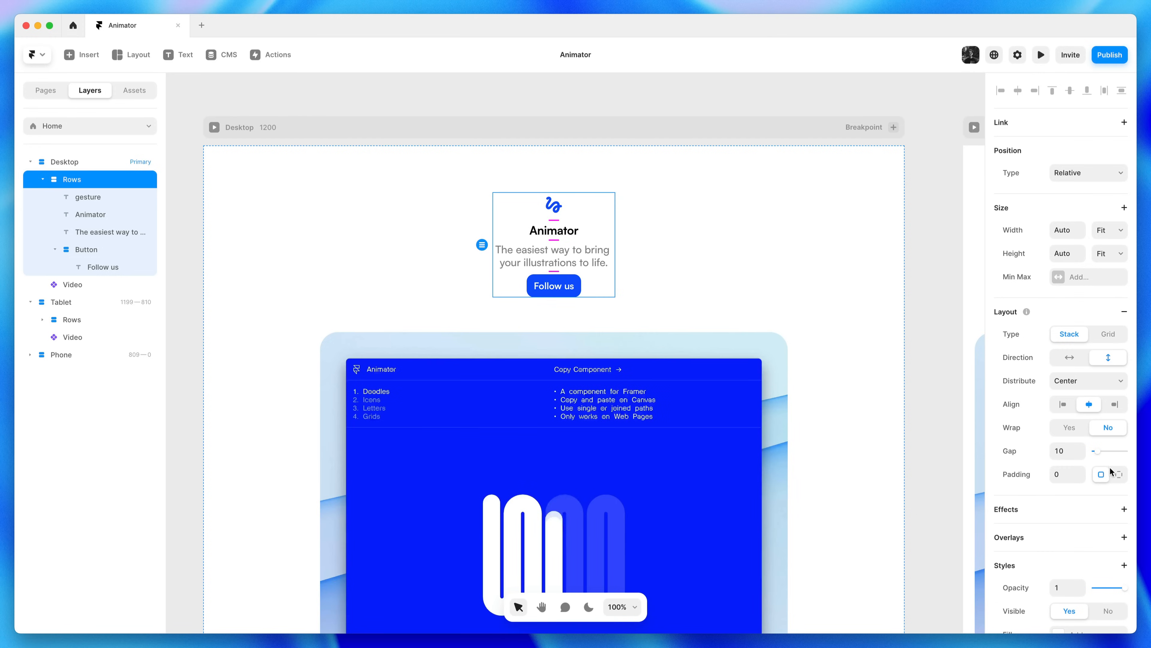
{"action": "scroll", "coordinate": [1098, 484], "scroll_direction": "down", "scroll_amount": 2}
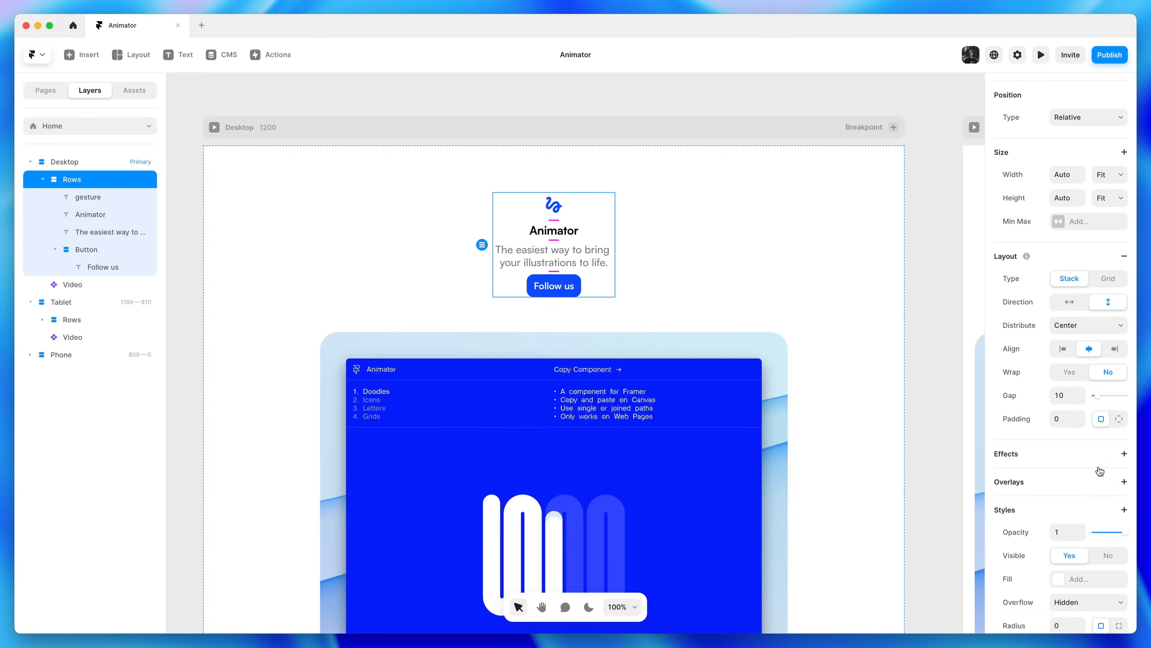
{"action": "left_click", "coordinate": [1080, 393]}
{"action": "left_click", "coordinate": [1074, 396]}
{"action": "type", "text": "15"}
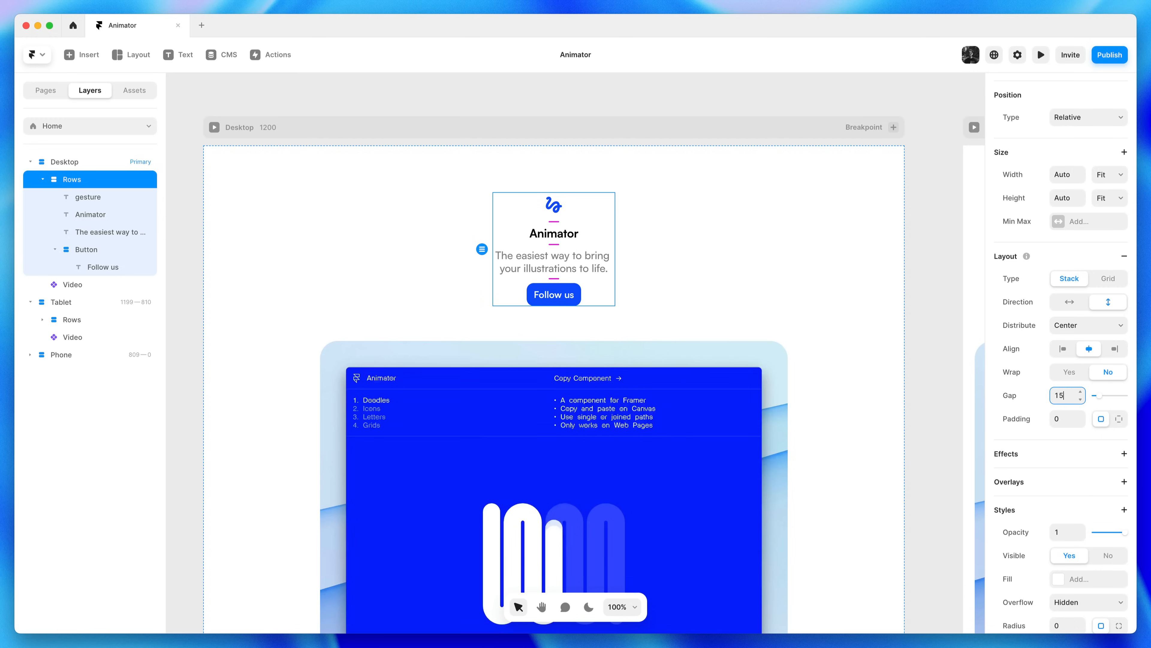
{"action": "key", "text": "super+a"}
{"action": "type", "text": "2"}
{"action": "type", "text": "20"}
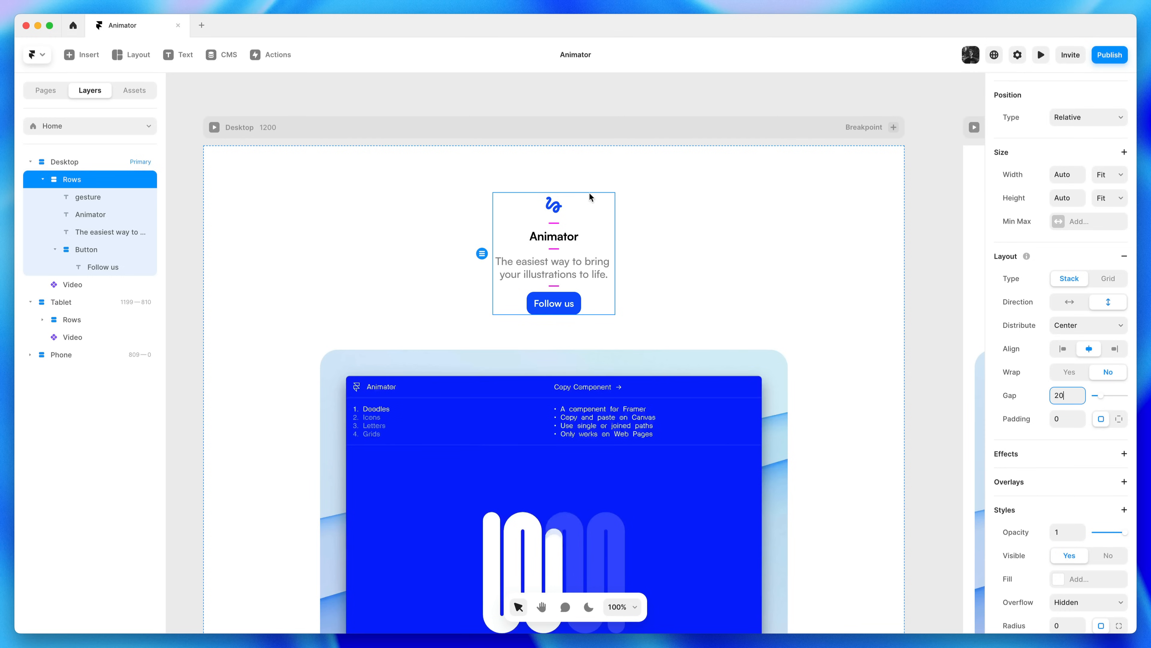
{"action": "left_click", "coordinate": [82, 182]}
Rename the header stack to Header
{"action": "double_click", "coordinate": [82, 182]}
{"action": "type", "text": "H"}
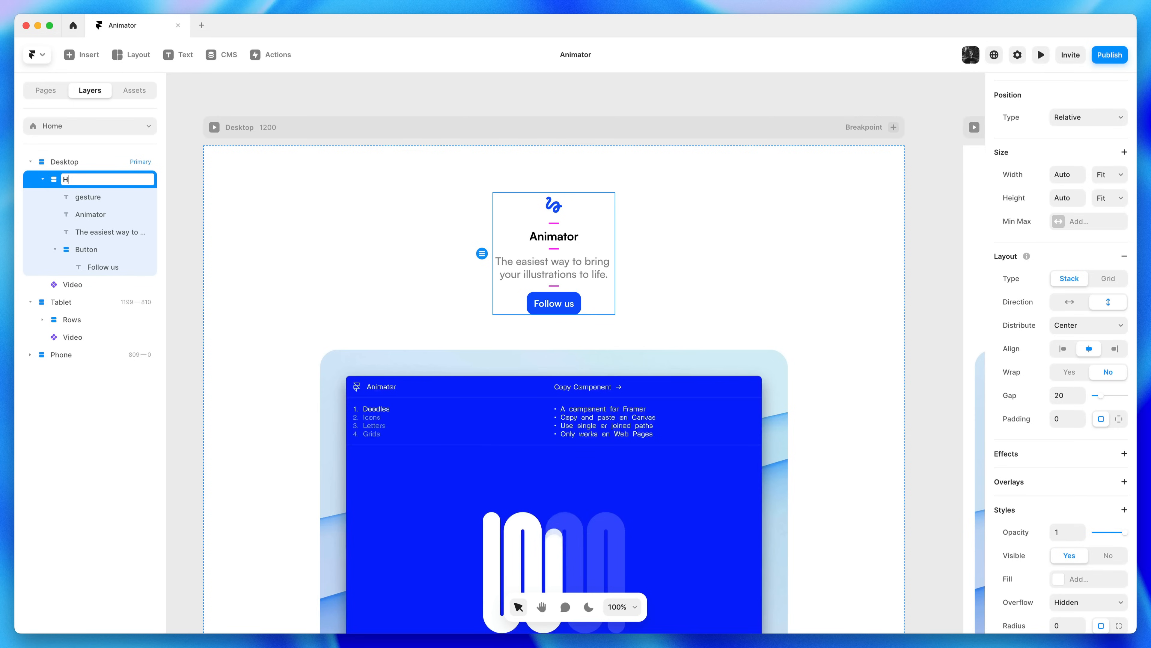
{"action": "type", "text": "eader"}
{"action": "key", "text": "Return"}
{"action": "key", "text": "Escape"}
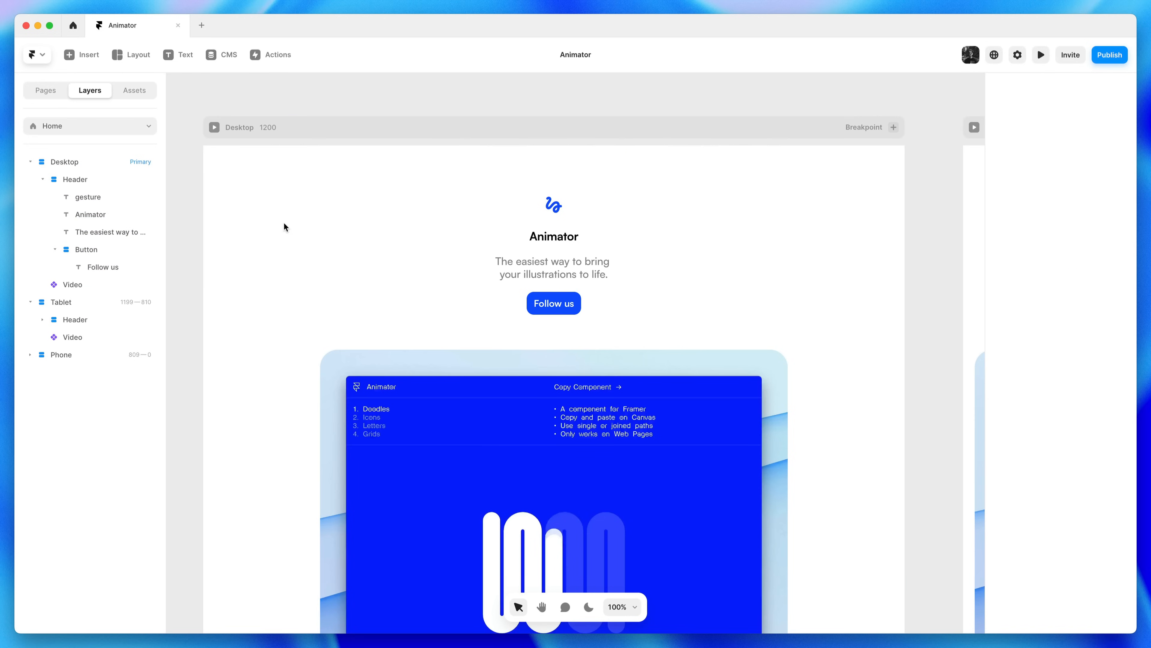
{"action": "left_click", "coordinate": [554, 237]}
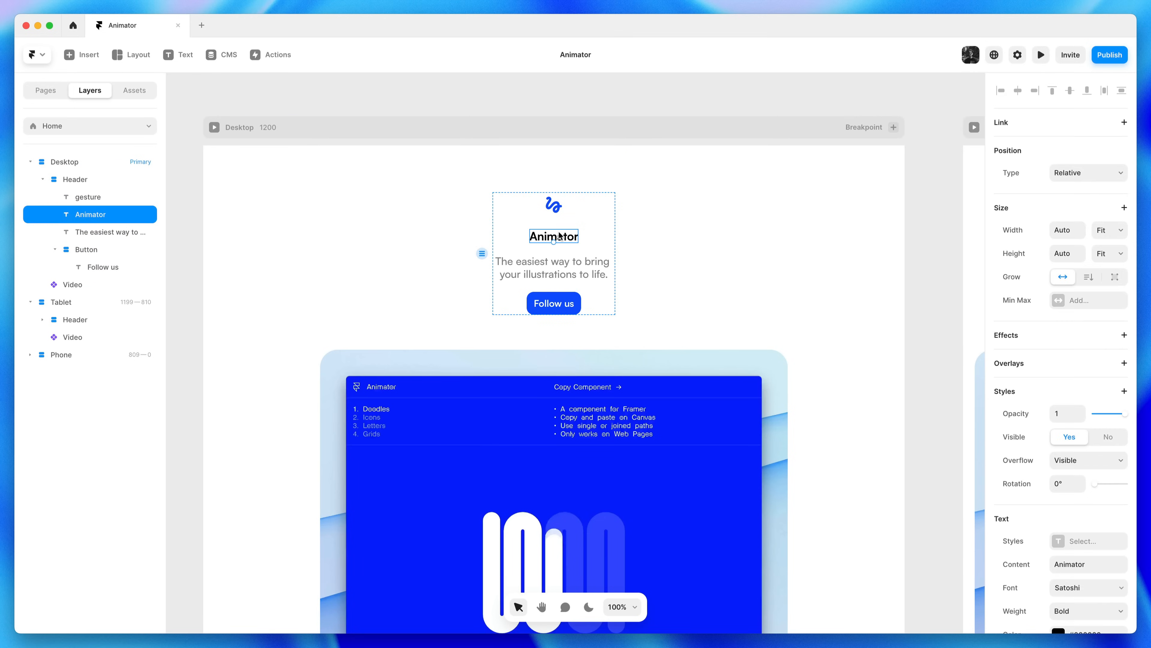
Wrap the Animator title and subtitle in their own stack set to Fit Content
{"action": "left_click", "coordinate": [598, 268], "text": "shift"}
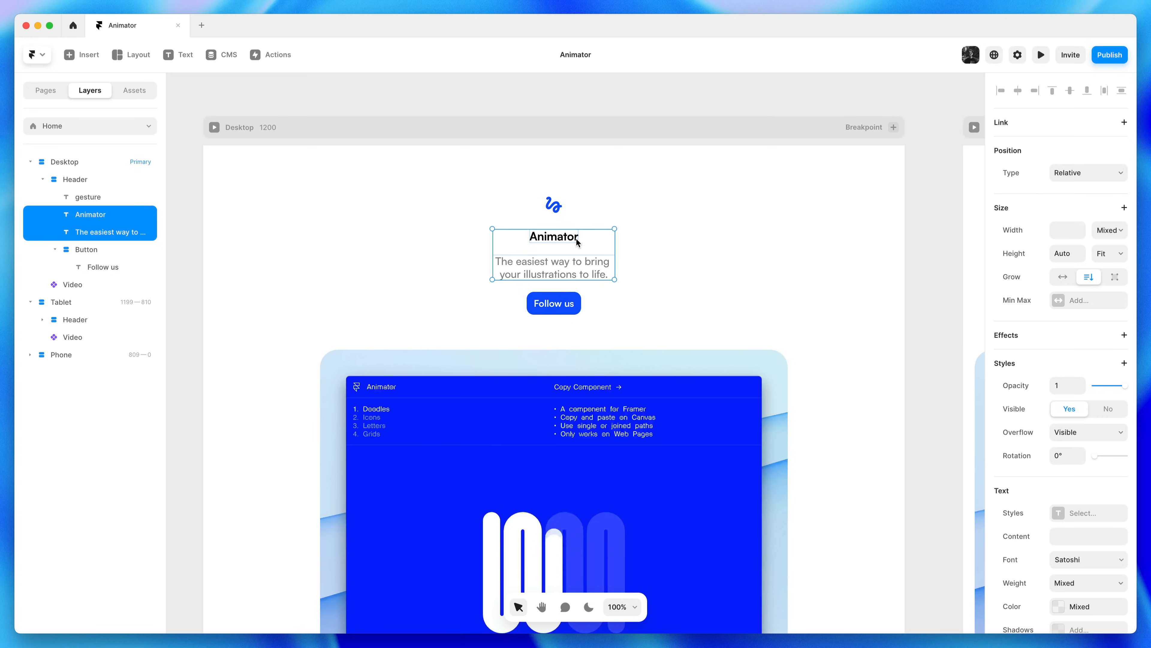
{"action": "right_click", "coordinate": [588, 269]}
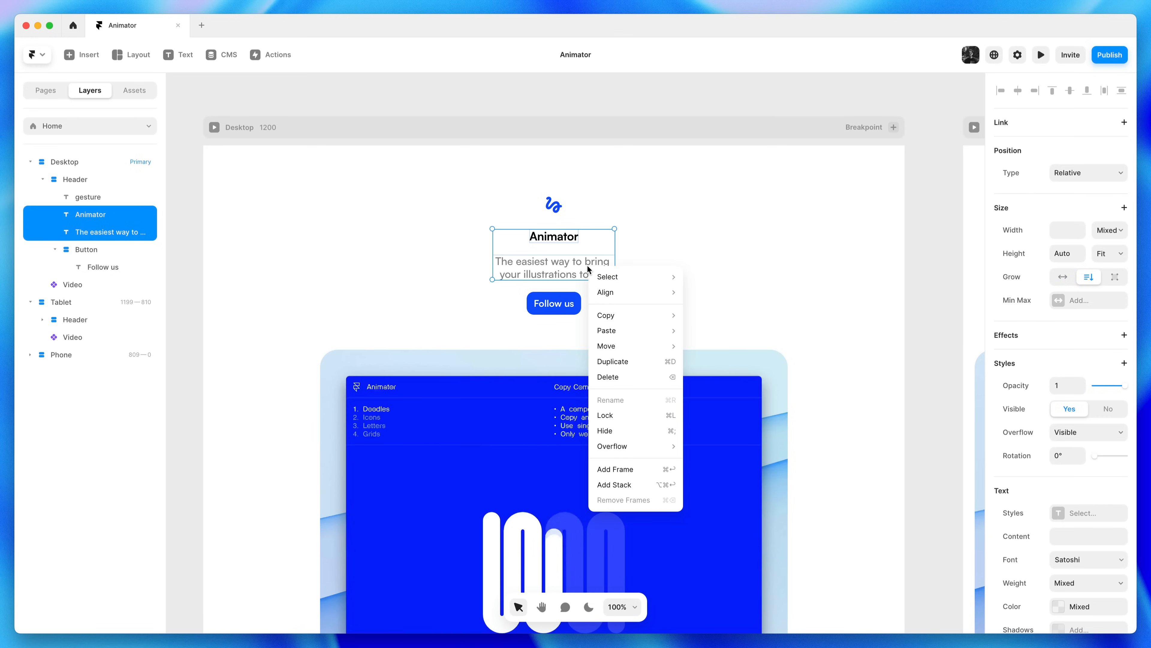
{"action": "left_click", "coordinate": [675, 481]}
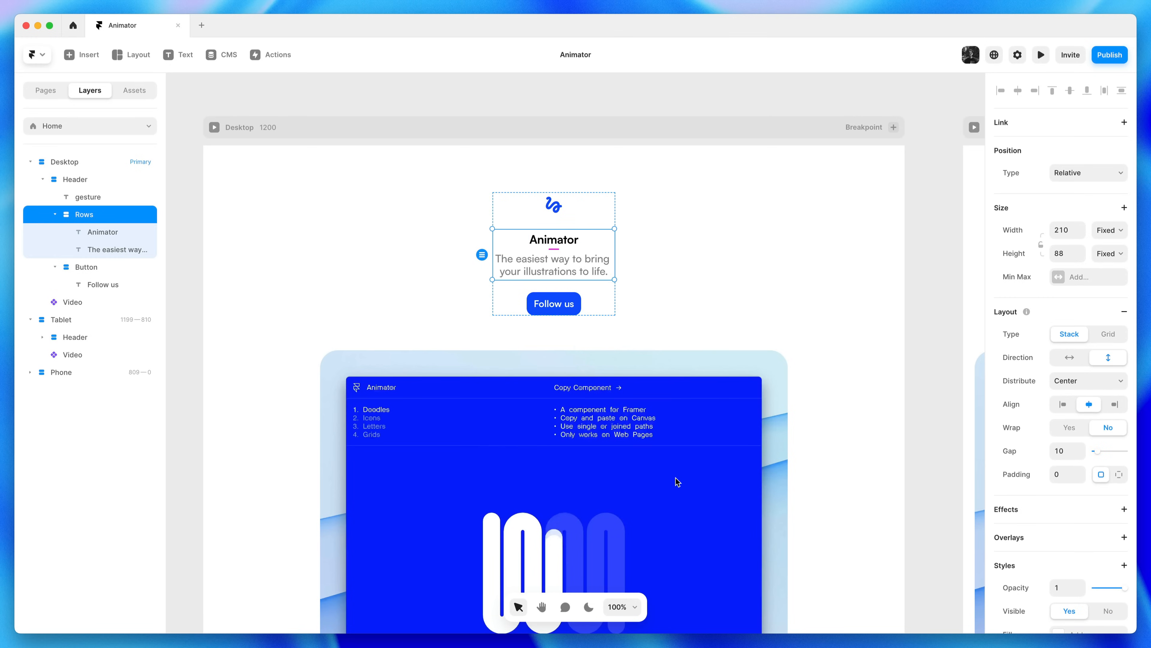
{"action": "right_click", "coordinate": [590, 255]}
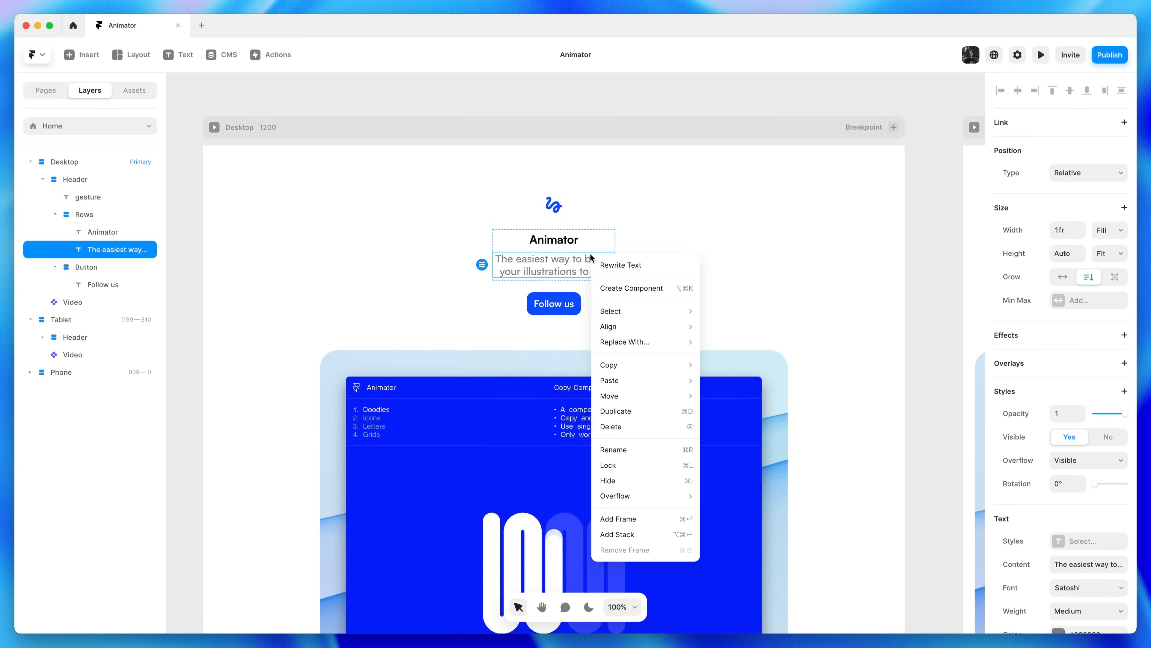
{"action": "left_click", "coordinate": [594, 245]}
{"action": "left_click", "coordinate": [595, 249]}
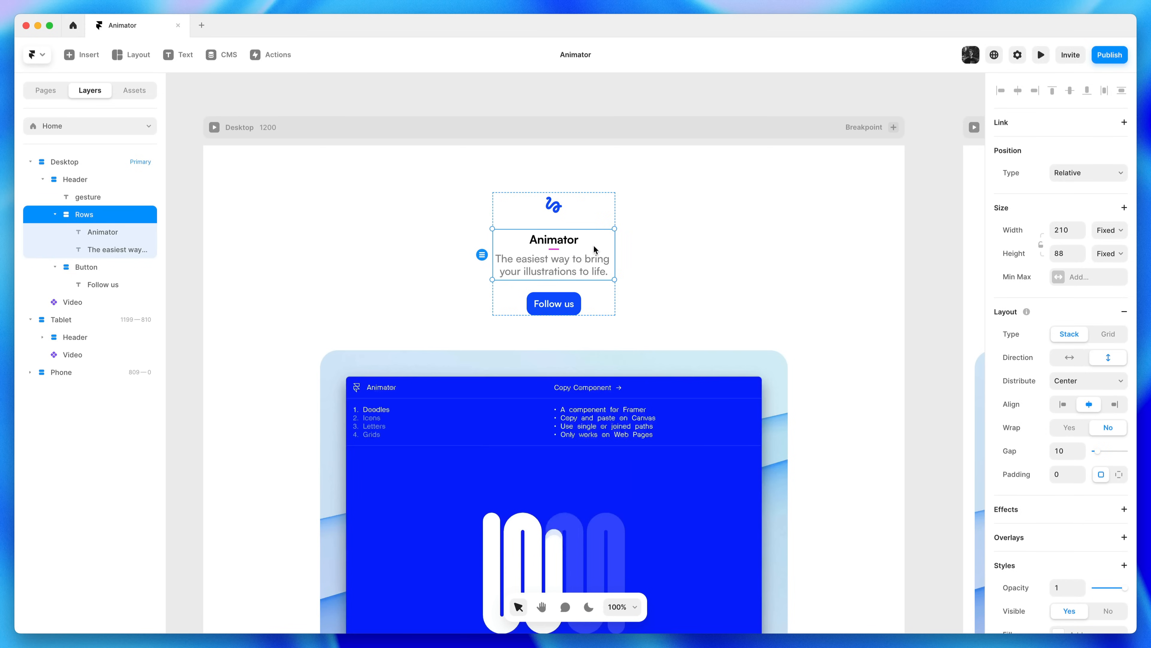
{"action": "right_click", "coordinate": [596, 248]}
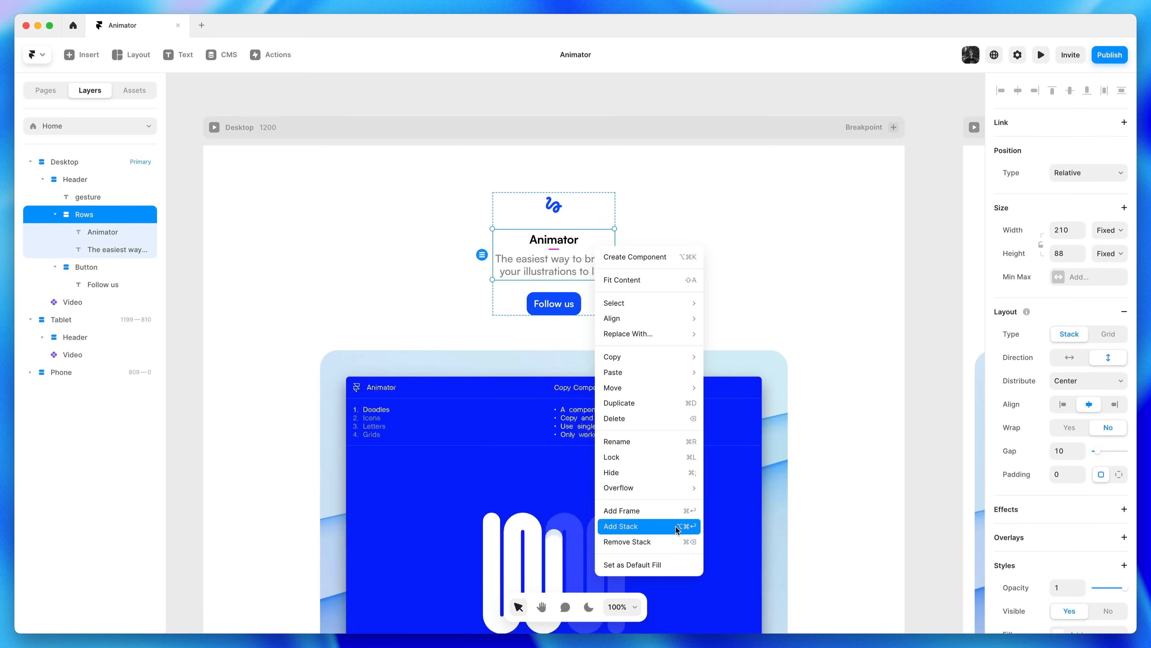
{"action": "left_click", "coordinate": [658, 285]}
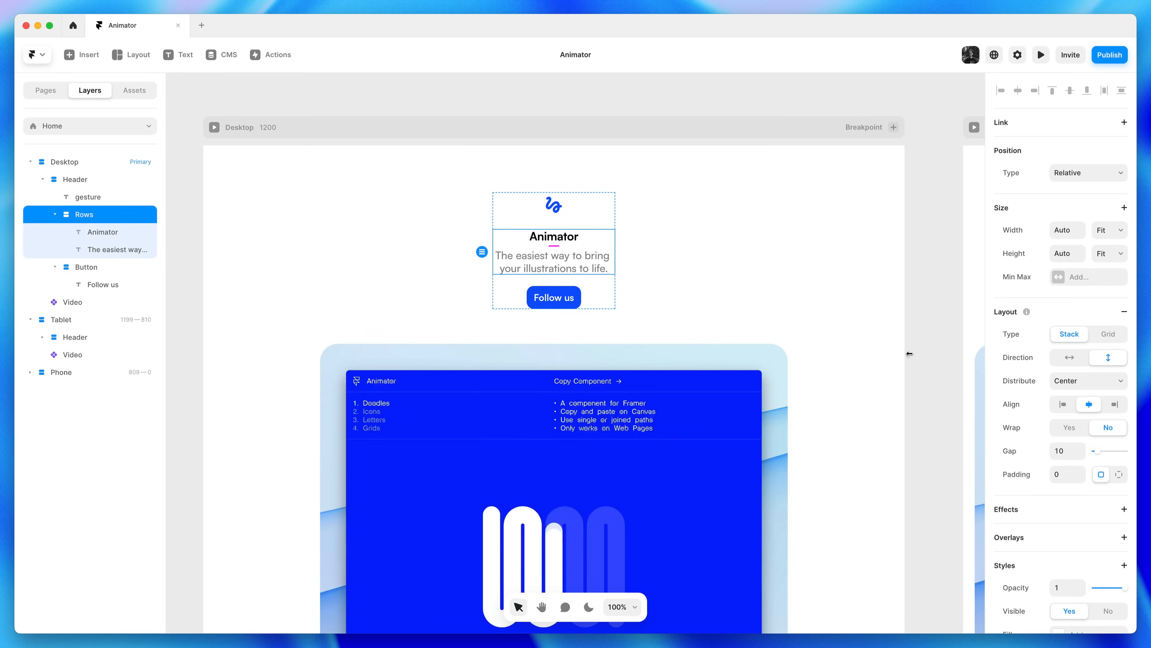
{"action": "left_click", "coordinate": [830, 306]}
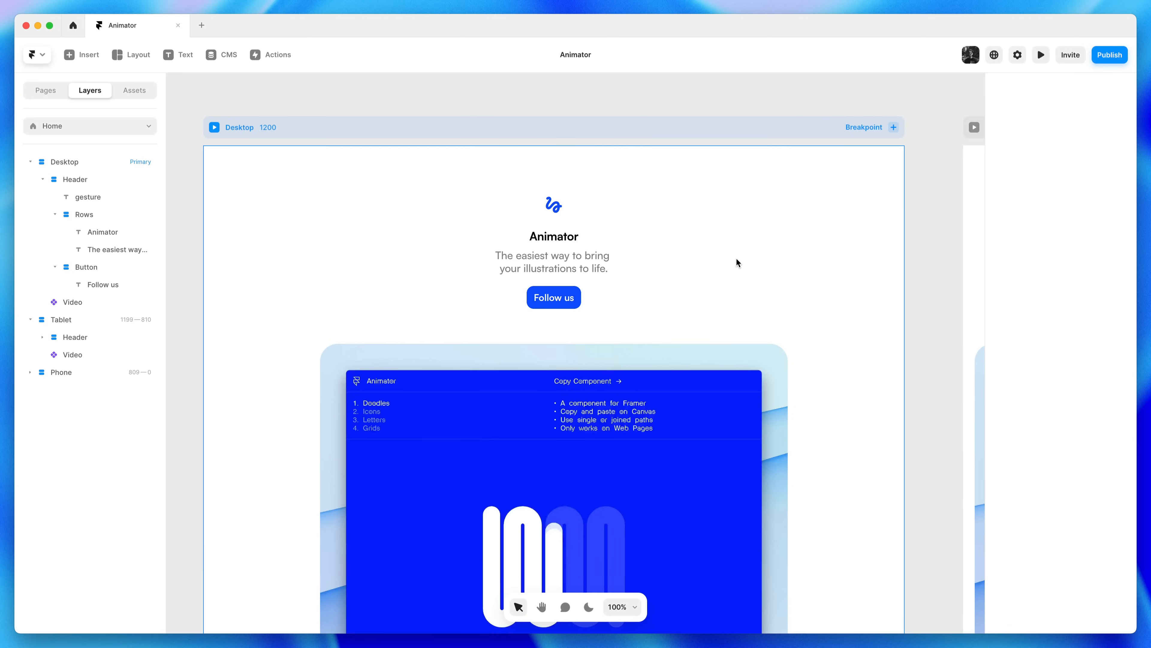
{"action": "key", "text": "super+p"}
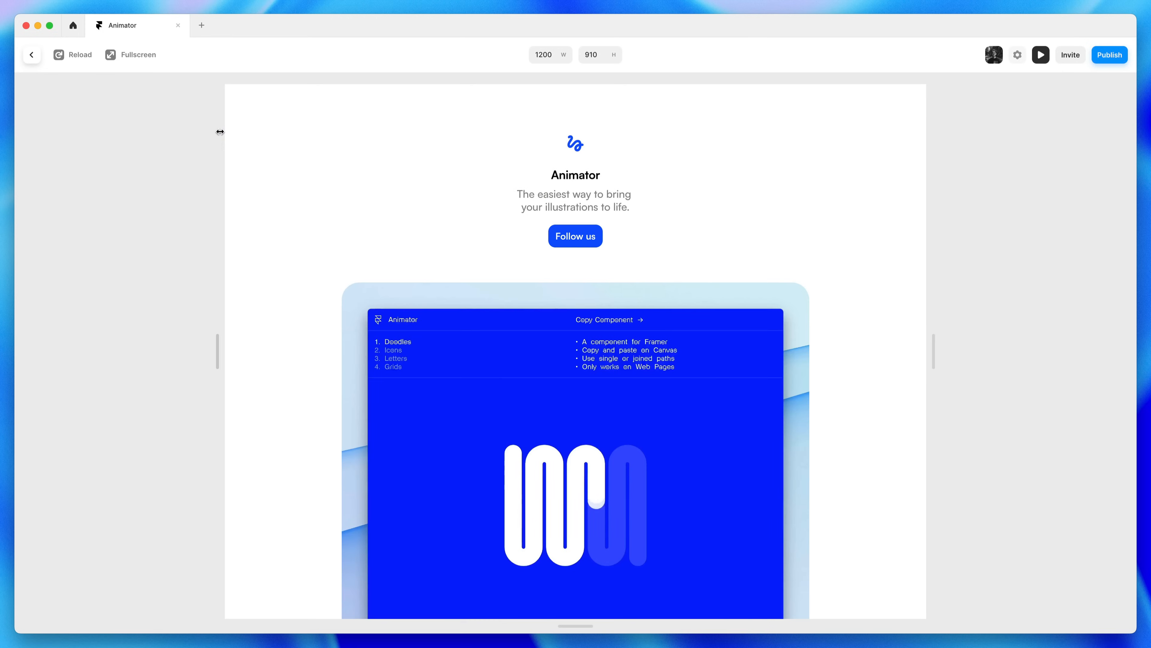
{"action": "left_click_drag", "start_coordinate": [933, 337], "coordinate": [652, 402]}
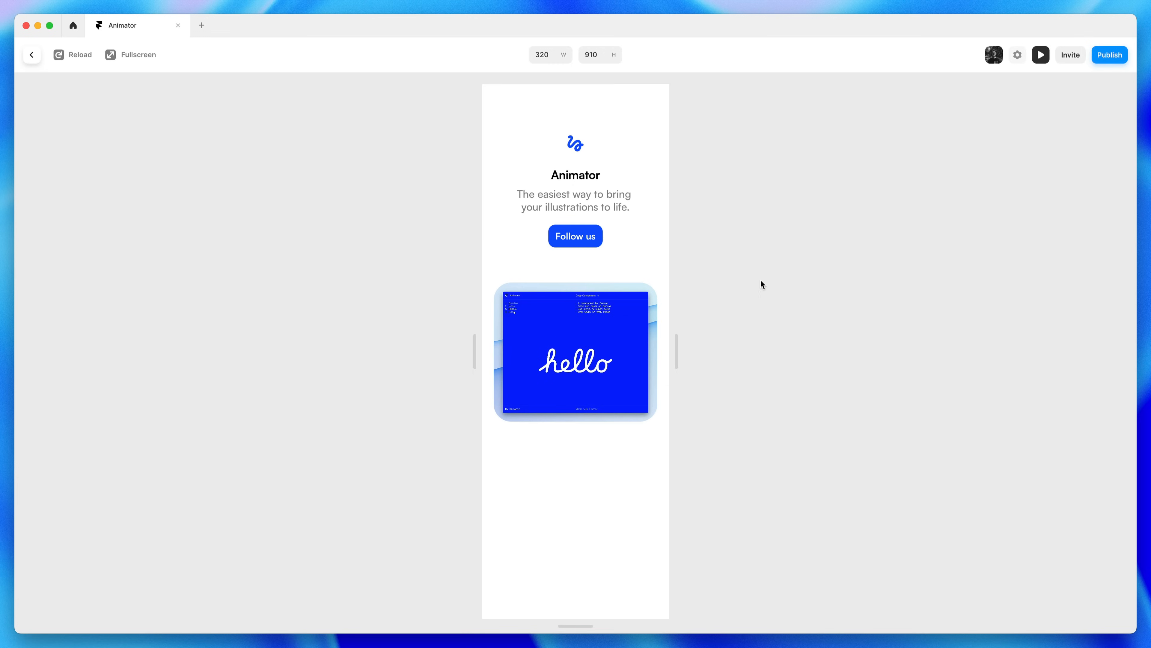
{"action": "left_click", "coordinate": [1041, 54]}
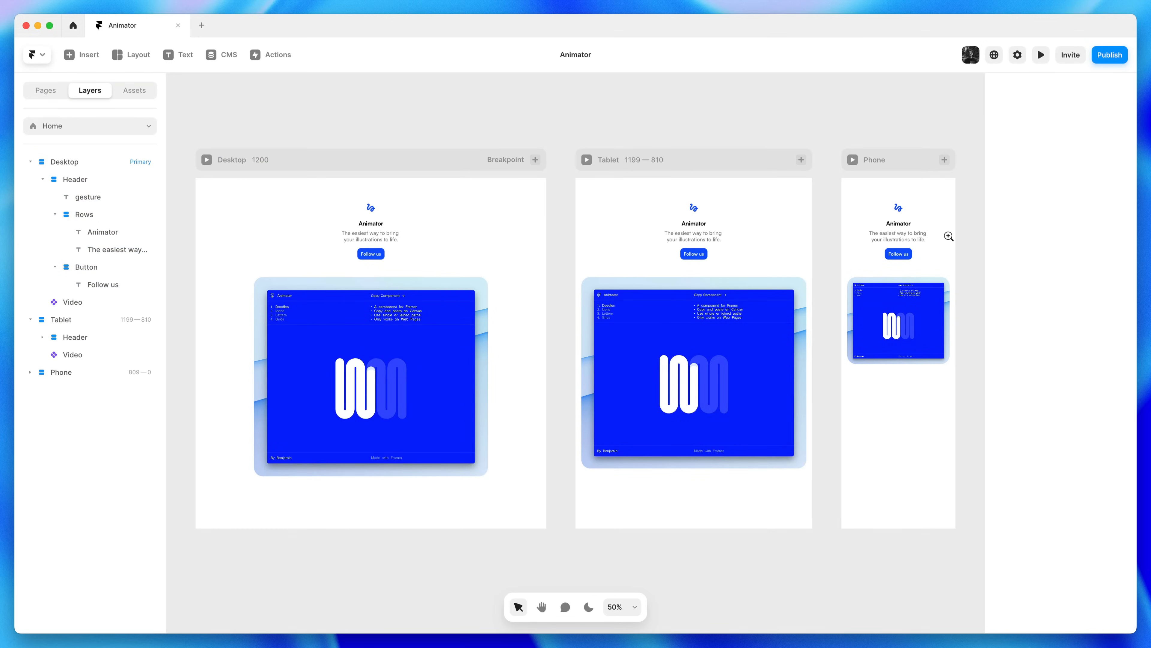
Reduce the Phone breakpoint video's corner radius from 30 to 20
{"action": "key", "text": "super+equal"}
{"action": "key", "text": "space"}
{"action": "left_click_drag", "start_coordinate": [961, 252], "coordinate": [865, 244]}
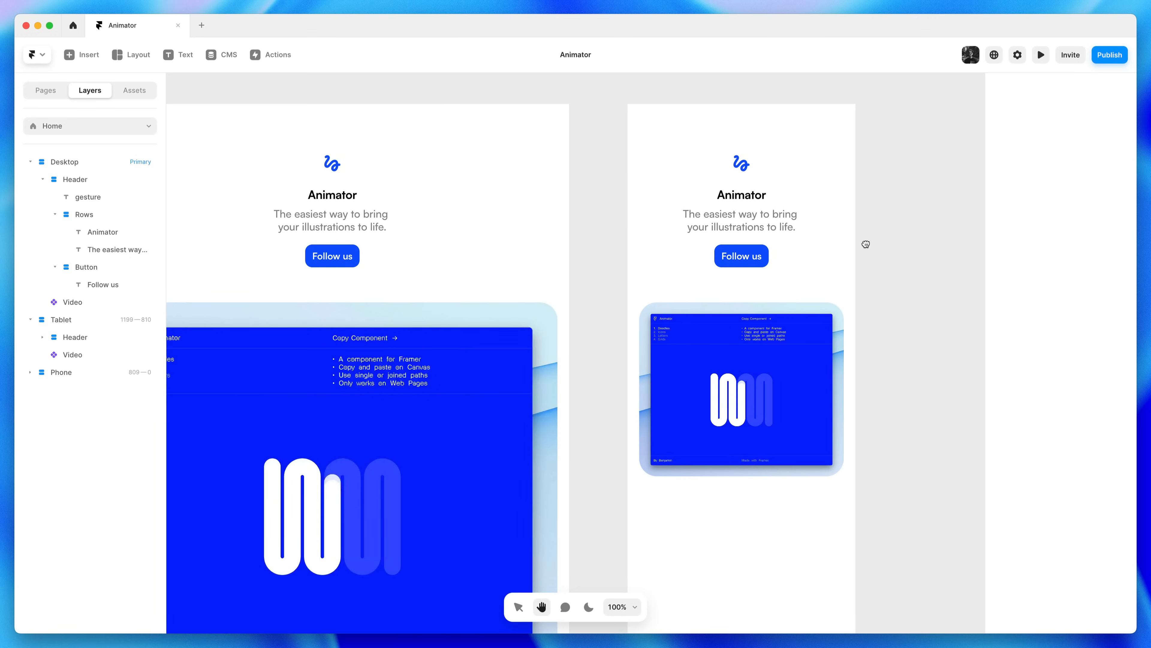
{"action": "left_click", "coordinate": [775, 325]}
{"action": "scroll", "coordinate": [1078, 492], "scroll_direction": "down", "scroll_amount": 5}
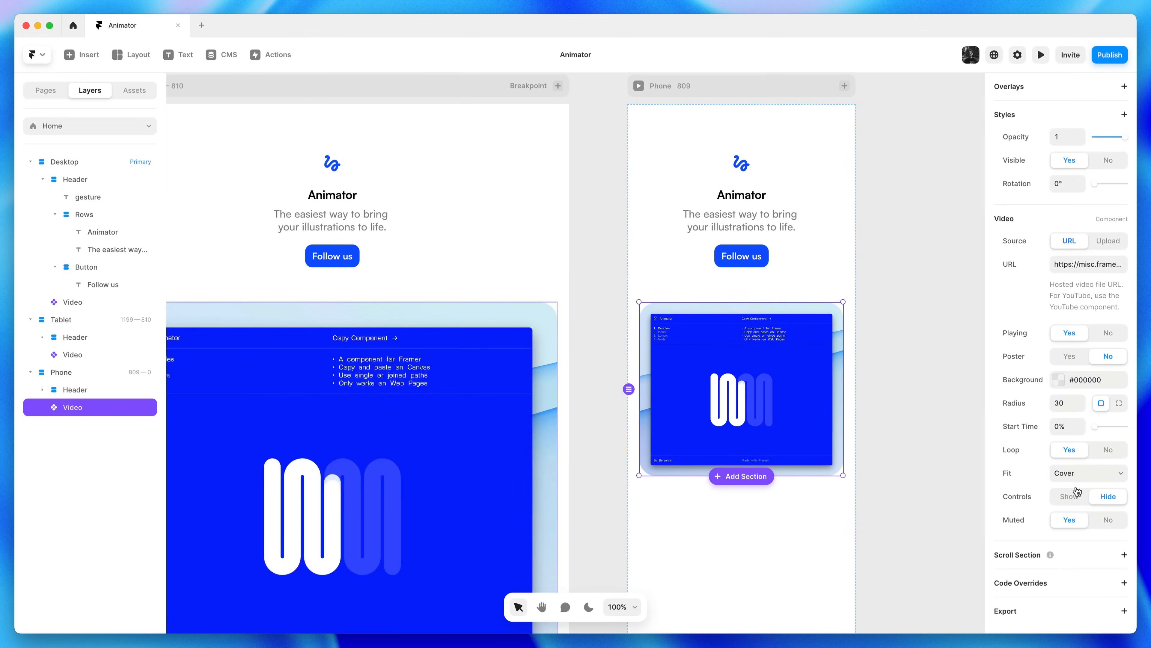
{"action": "left_click", "coordinate": [1081, 407]}
{"action": "left_click", "coordinate": [1080, 407]}
{"action": "left_click", "coordinate": [1081, 407]}
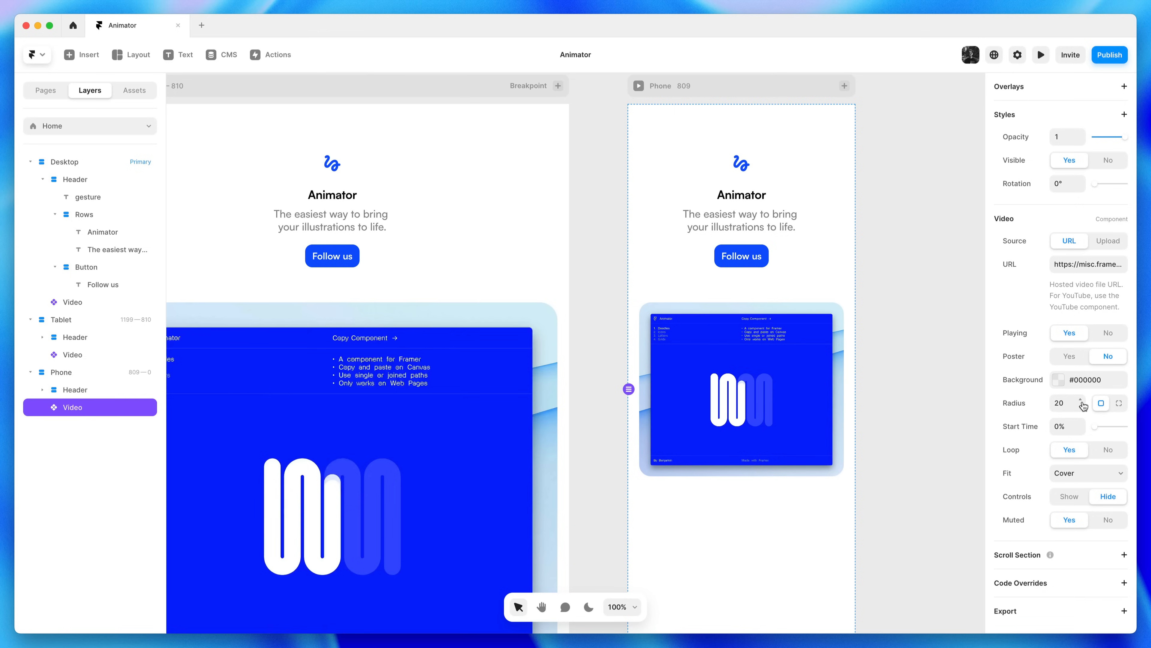
{"action": "left_click", "coordinate": [927, 381]}
Preview the Desktop page, narrowing it to 320 wide and back to full width
{"action": "key", "text": "space"}
{"action": "left_click_drag", "start_coordinate": [512, 292], "coordinate": [843, 314]}
{"action": "left_click_drag", "start_coordinate": [461, 304], "coordinate": [644, 326]}
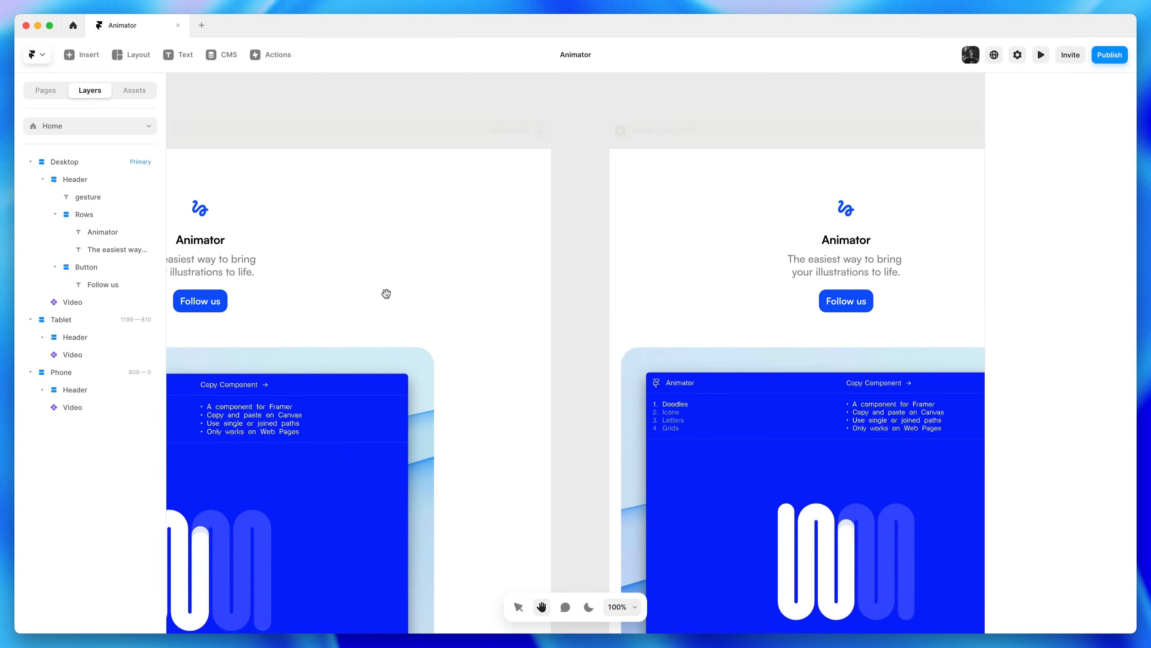
{"action": "left_click_drag", "start_coordinate": [385, 294], "coordinate": [718, 326]}
{"action": "left_click", "coordinate": [198, 165]}
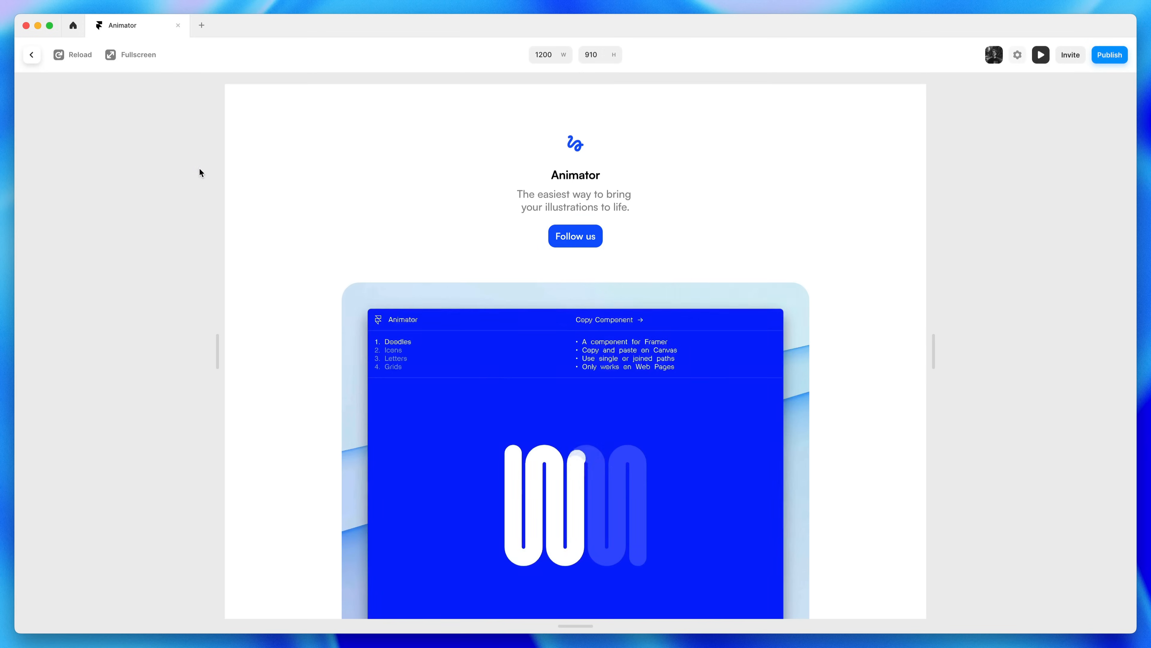
{"action": "left_click_drag", "start_coordinate": [926, 349], "coordinate": [654, 402]}
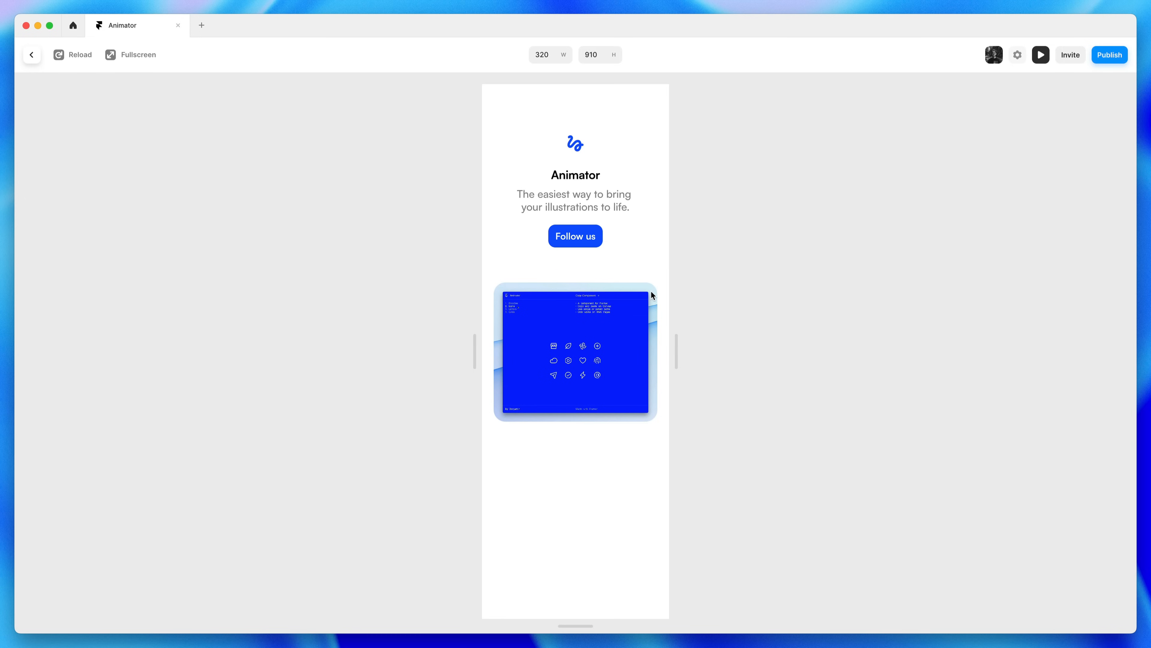
{"action": "left_click_drag", "start_coordinate": [676, 340], "coordinate": [936, 362]}
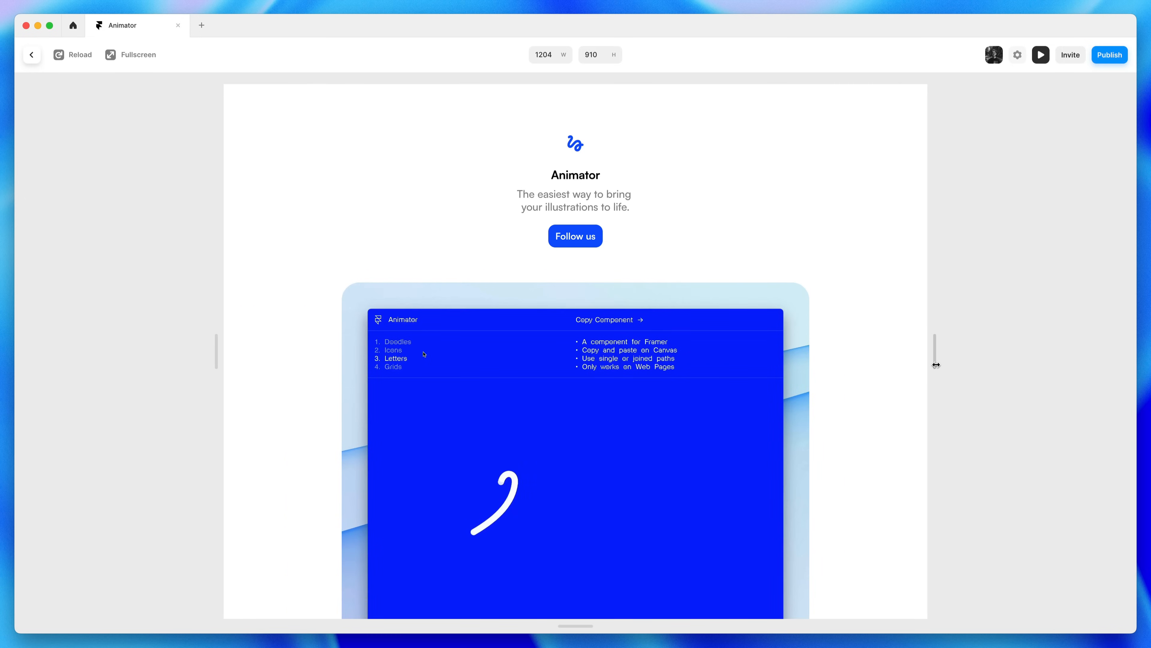
{"action": "key", "text": "Escape"}
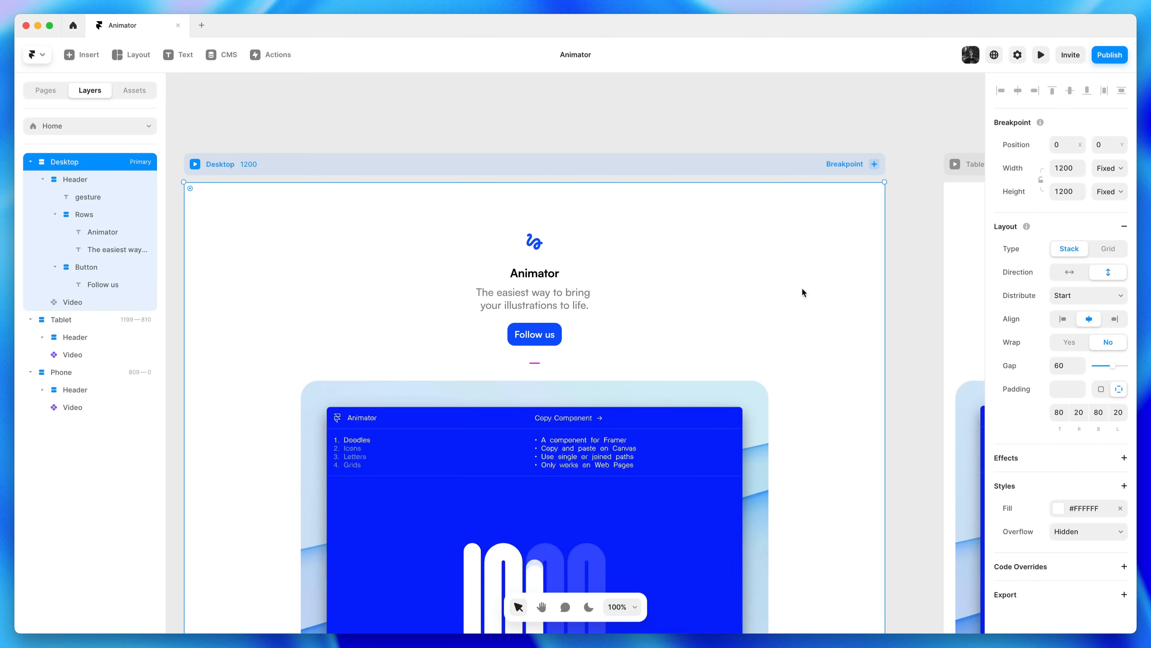
Rename the header's Rows stack to Text
{"action": "double_click", "coordinate": [86, 217]}
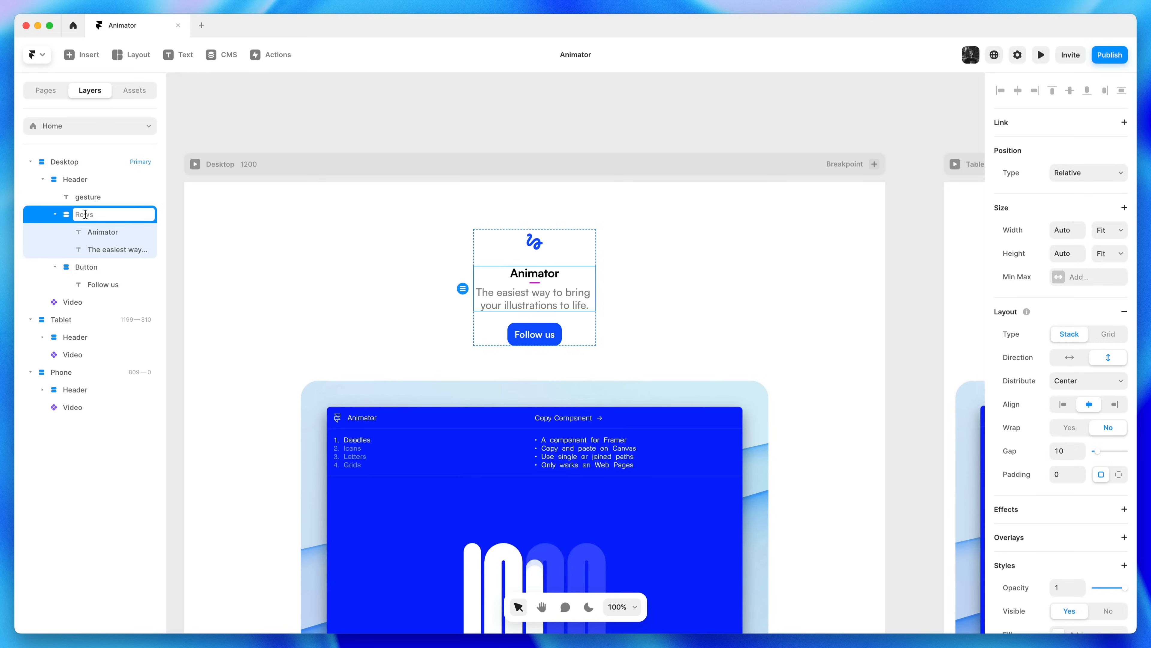
{"action": "type", "text": "Text"}
{"action": "key", "text": "Return"}
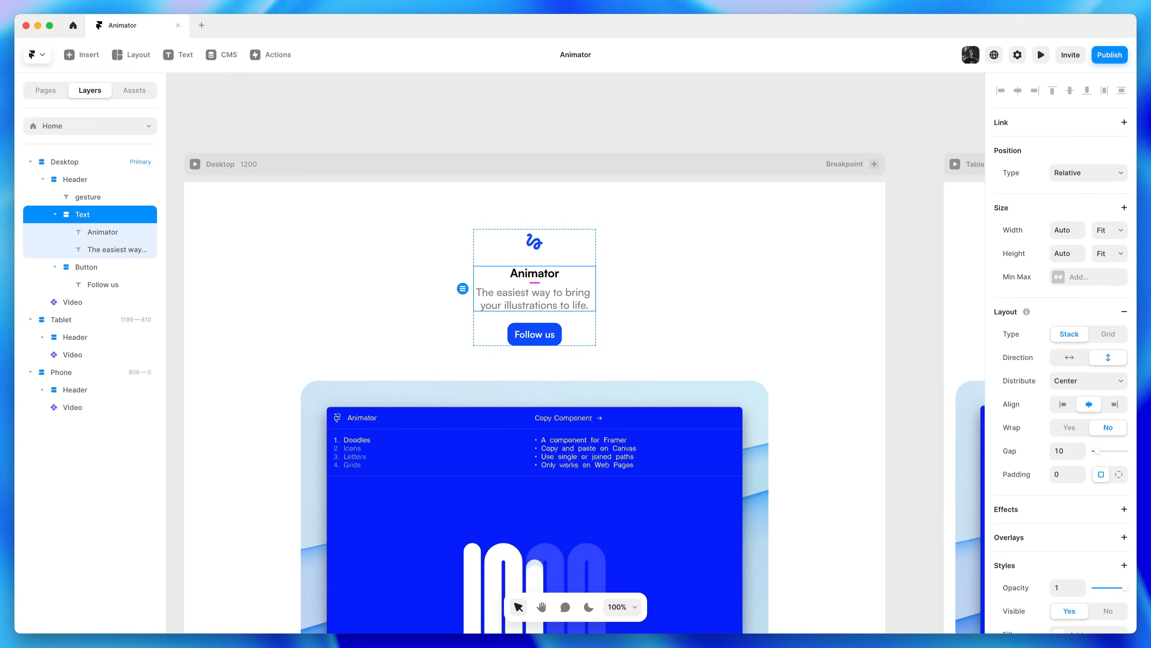
Set the Desktop breakpoint's height to Fit instead of a fixed 1200
{"action": "left_click", "coordinate": [69, 165]}
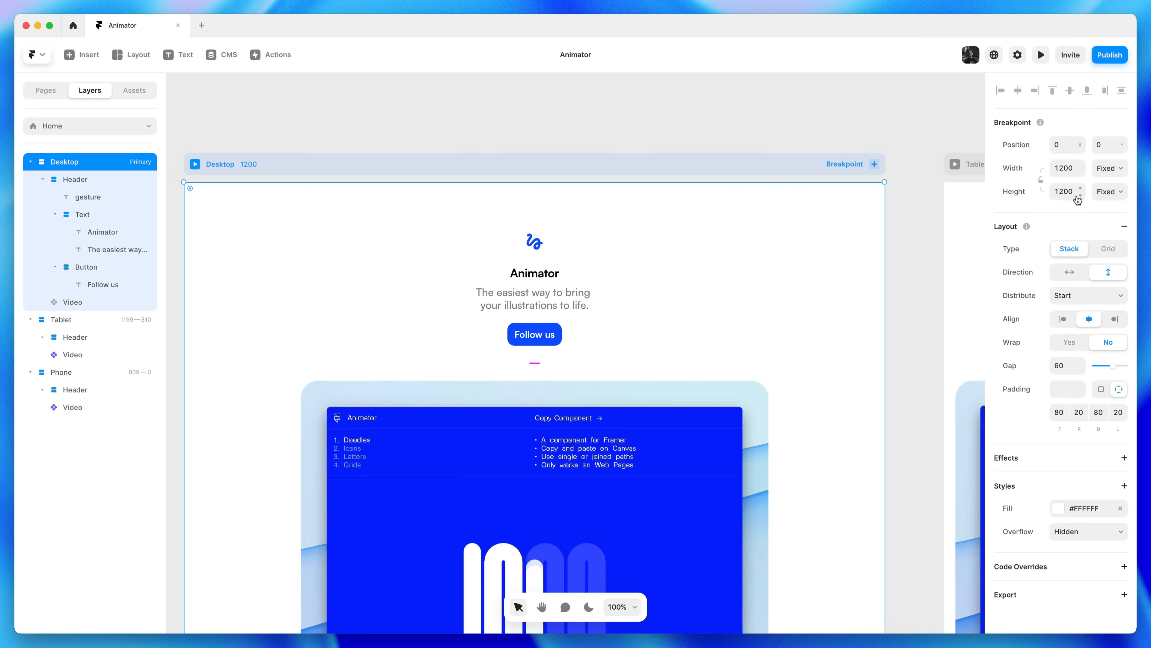
{"action": "left_click", "coordinate": [742, 132]}
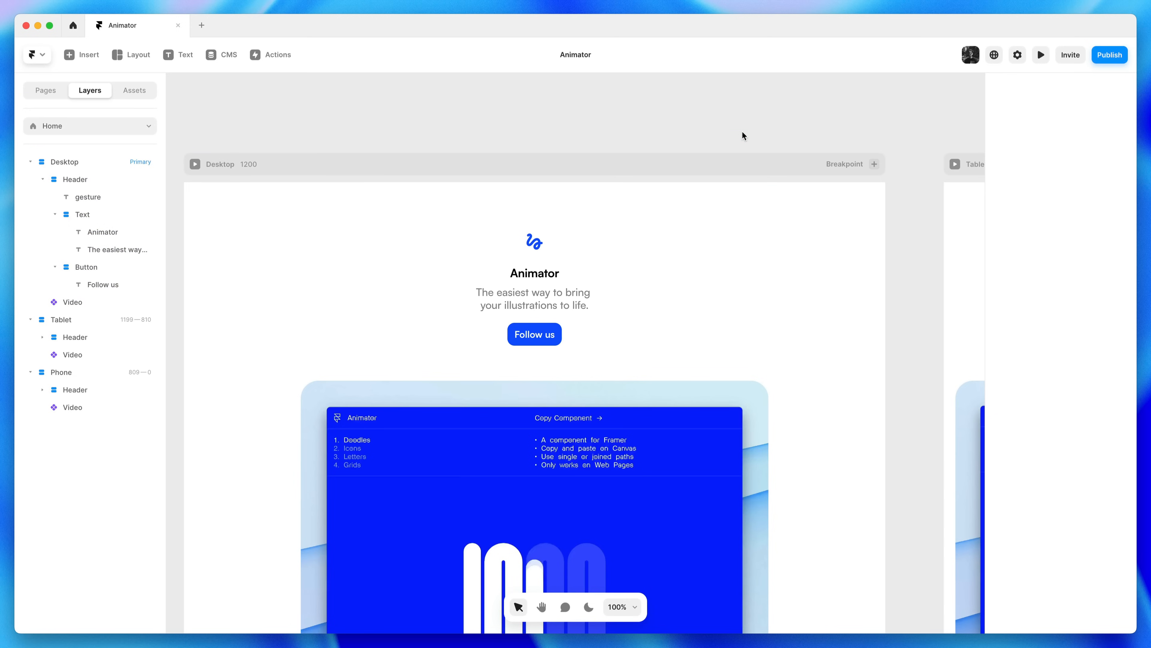
{"action": "key", "text": "super+minus"}
{"action": "key", "text": "space"}
{"action": "left_click_drag", "start_coordinate": [761, 410], "coordinate": [702, 291]}
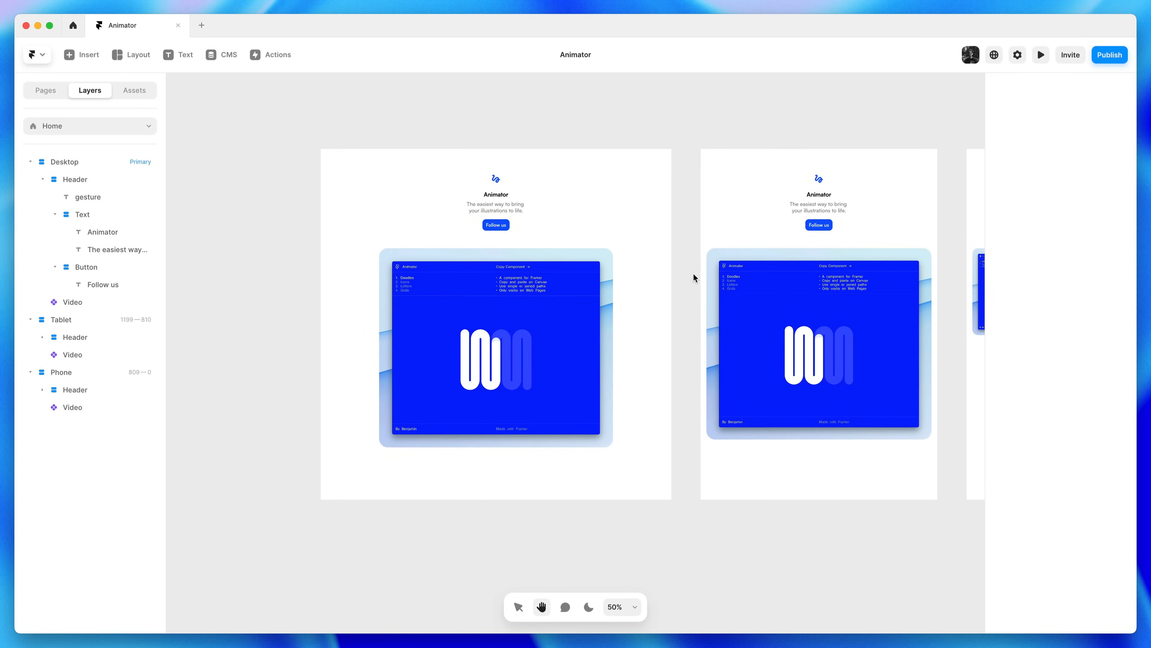
{"action": "left_click", "coordinate": [545, 123]}
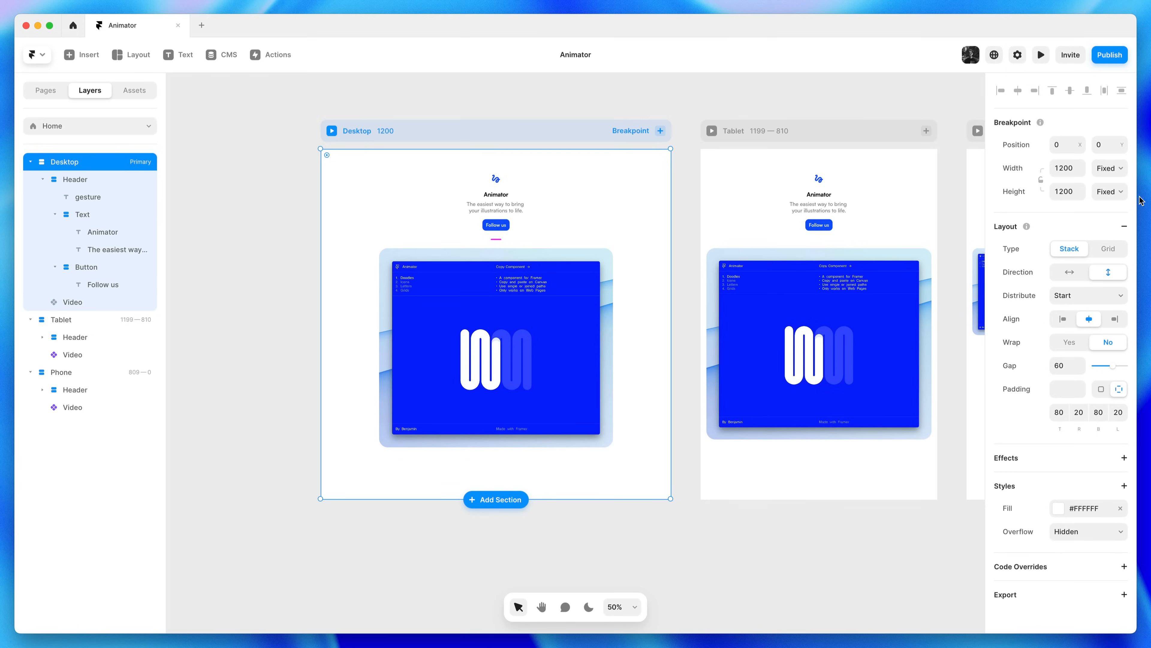
{"action": "left_click", "coordinate": [1118, 197]}
{"action": "left_click", "coordinate": [1117, 229]}
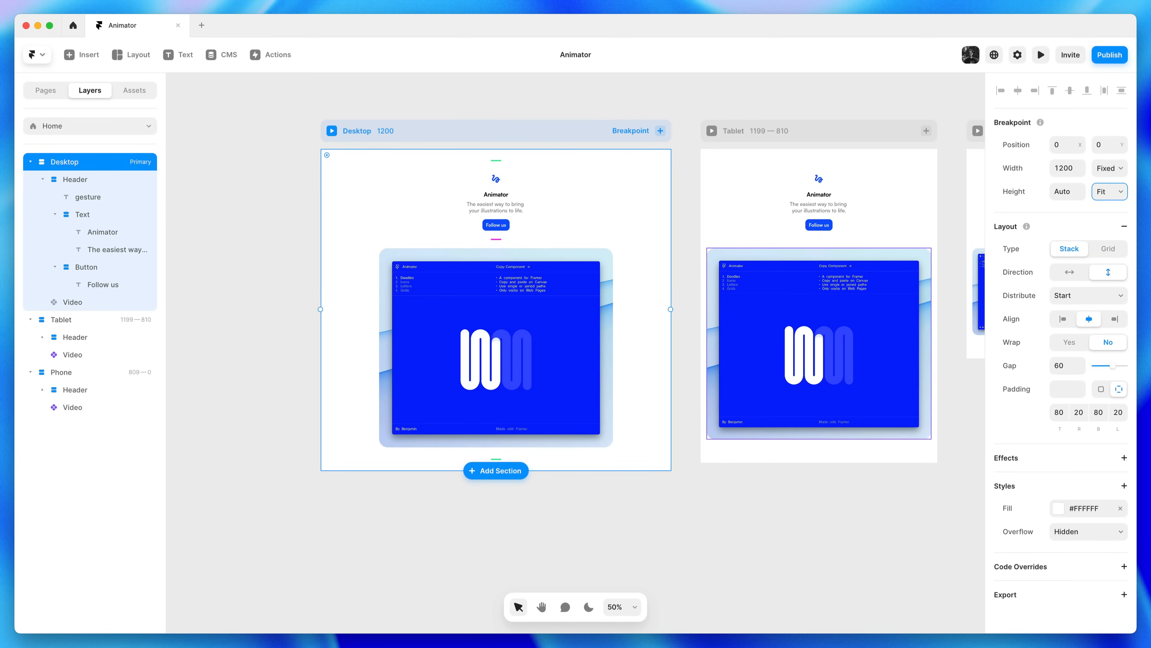
{"action": "key", "text": "Escape"}
{"action": "key", "text": "h"}
{"action": "left_click_drag", "start_coordinate": [884, 484], "coordinate": [766, 496]}
{"action": "key", "text": "v"}
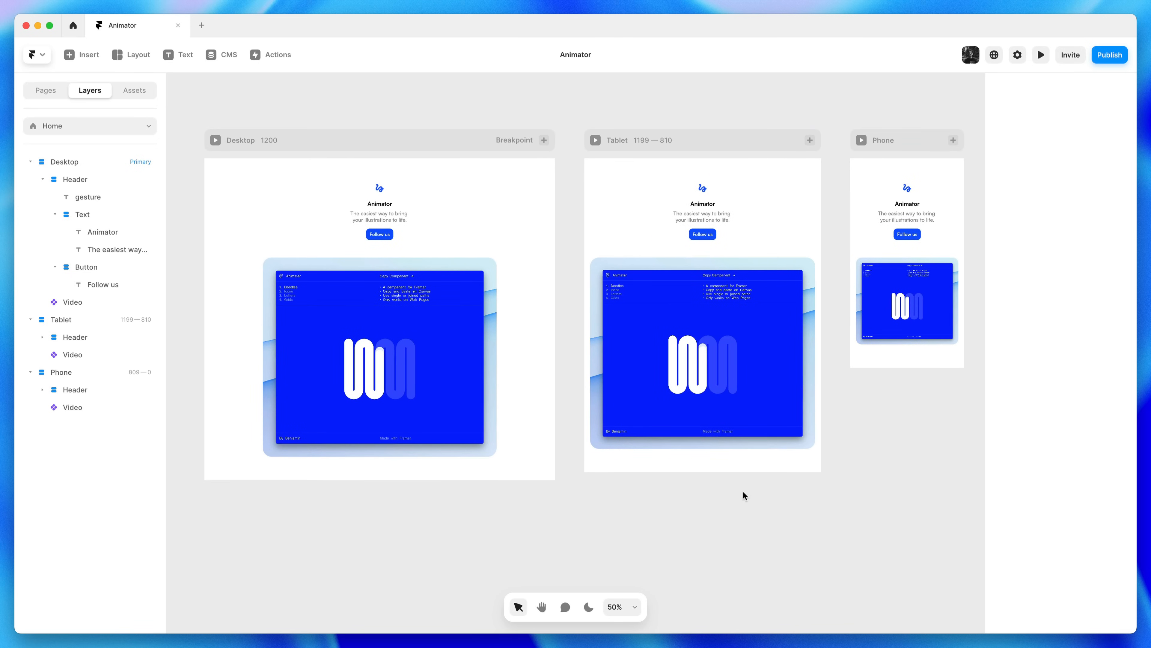
Duplicate the Desktop video, then delete the copy
{"action": "left_click", "coordinate": [481, 358]}
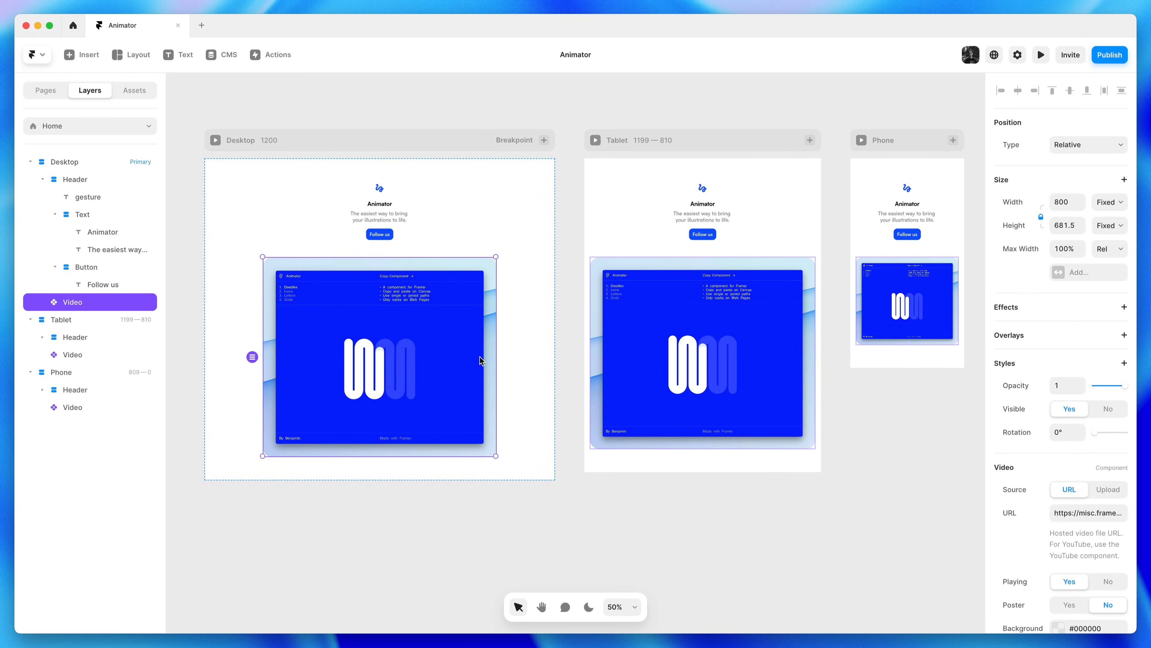
{"action": "right_click", "coordinate": [464, 341]}
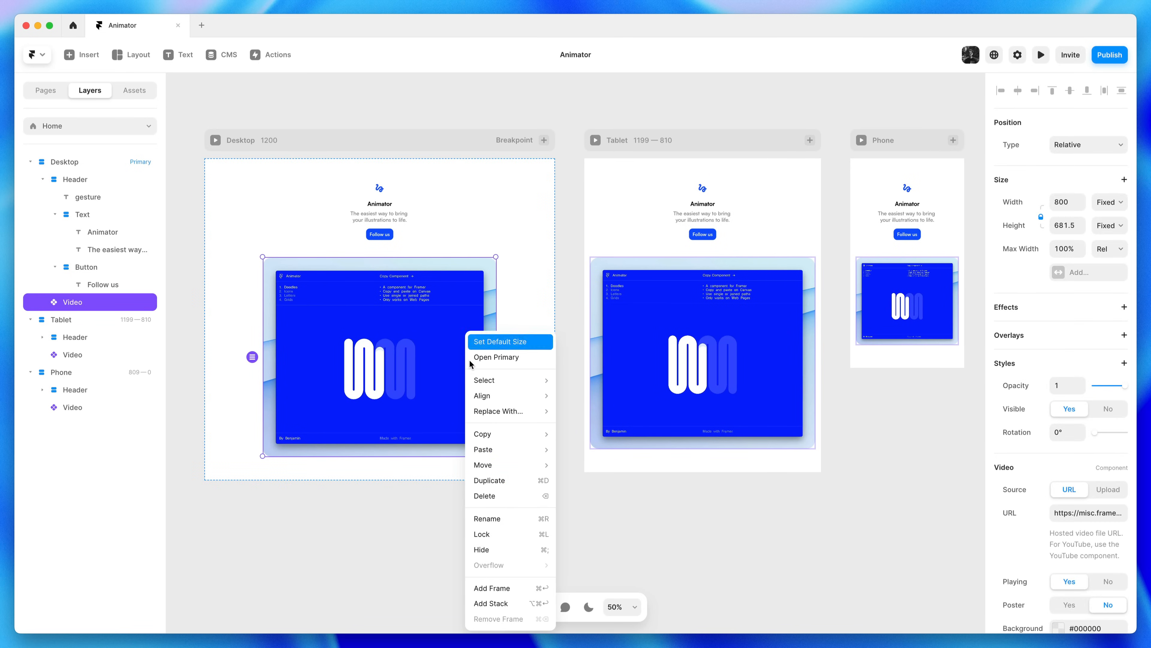
{"action": "left_click", "coordinate": [506, 479]}
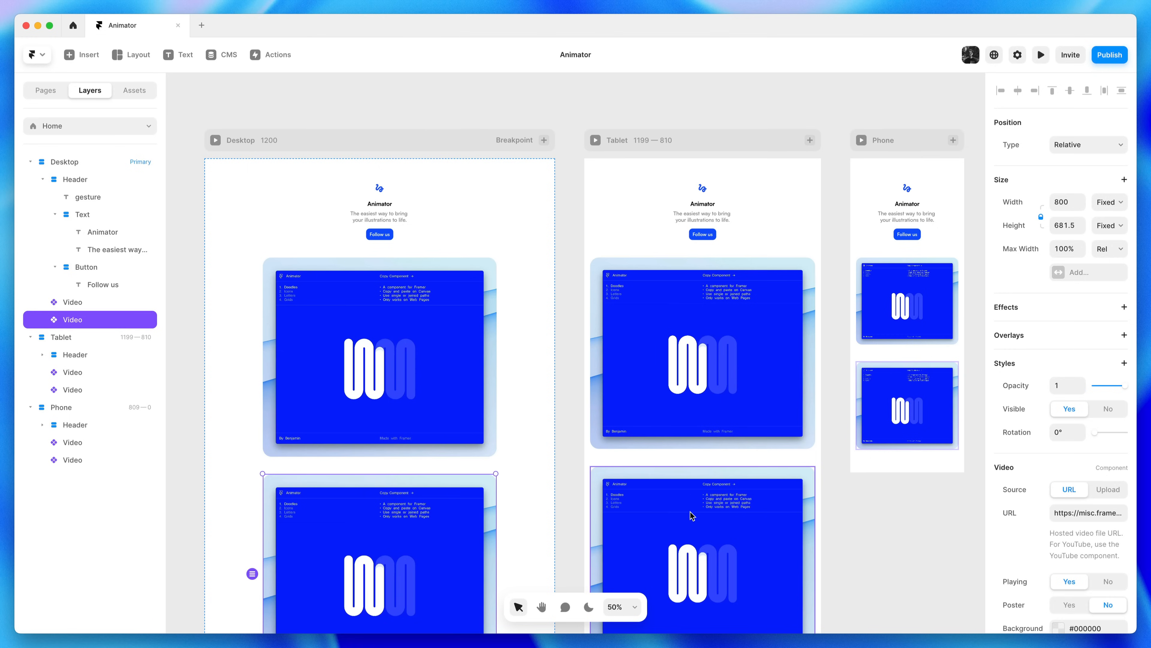
{"action": "right_click", "coordinate": [408, 496]}
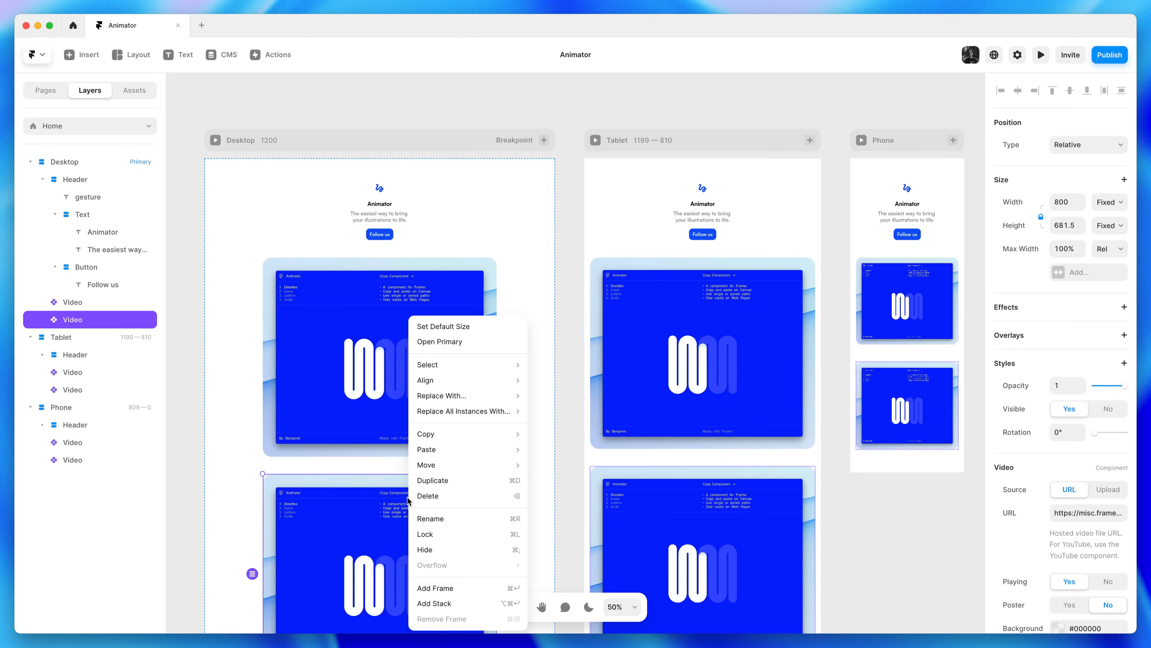
{"action": "left_click", "coordinate": [426, 496]}
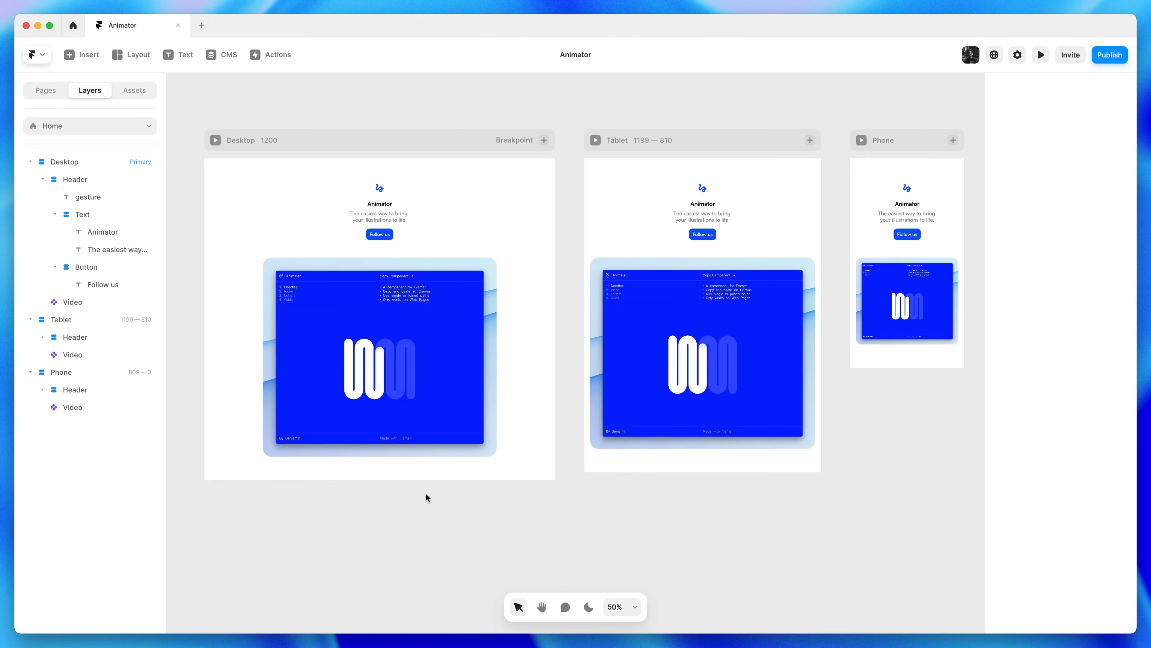
Set the bottom padding of the Tablet and Phone breakpoints to 20
{"action": "left_click", "coordinate": [753, 139]}
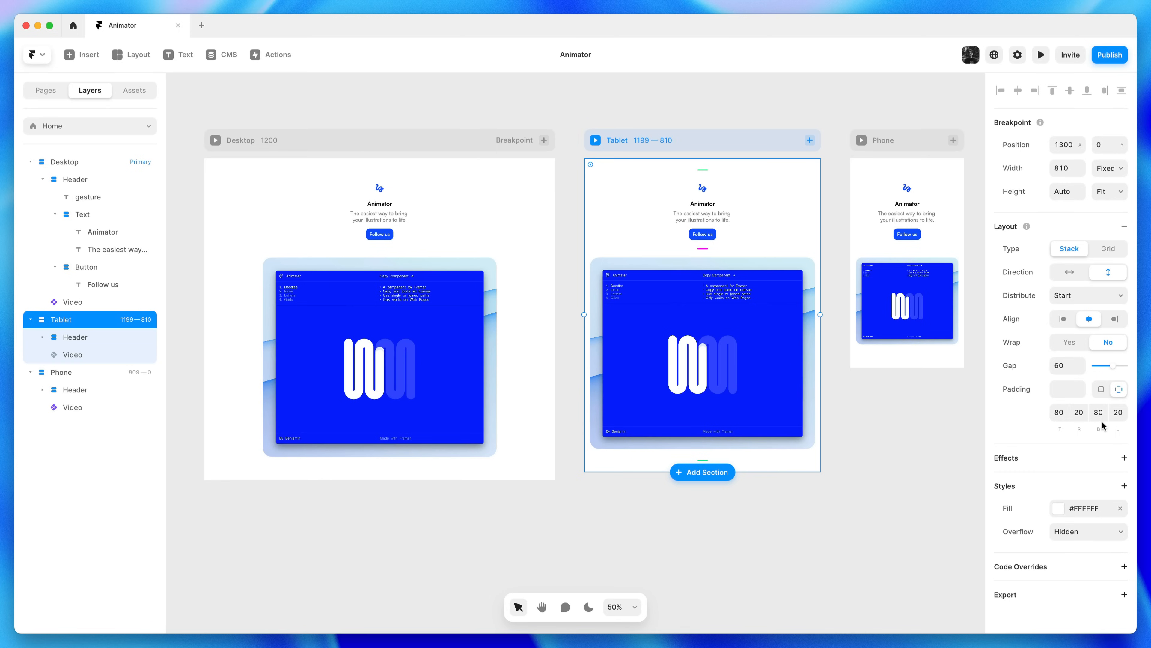
{"action": "left_click", "coordinate": [1100, 413]}
{"action": "type", "text": "20"}
{"action": "key", "text": "Return"}
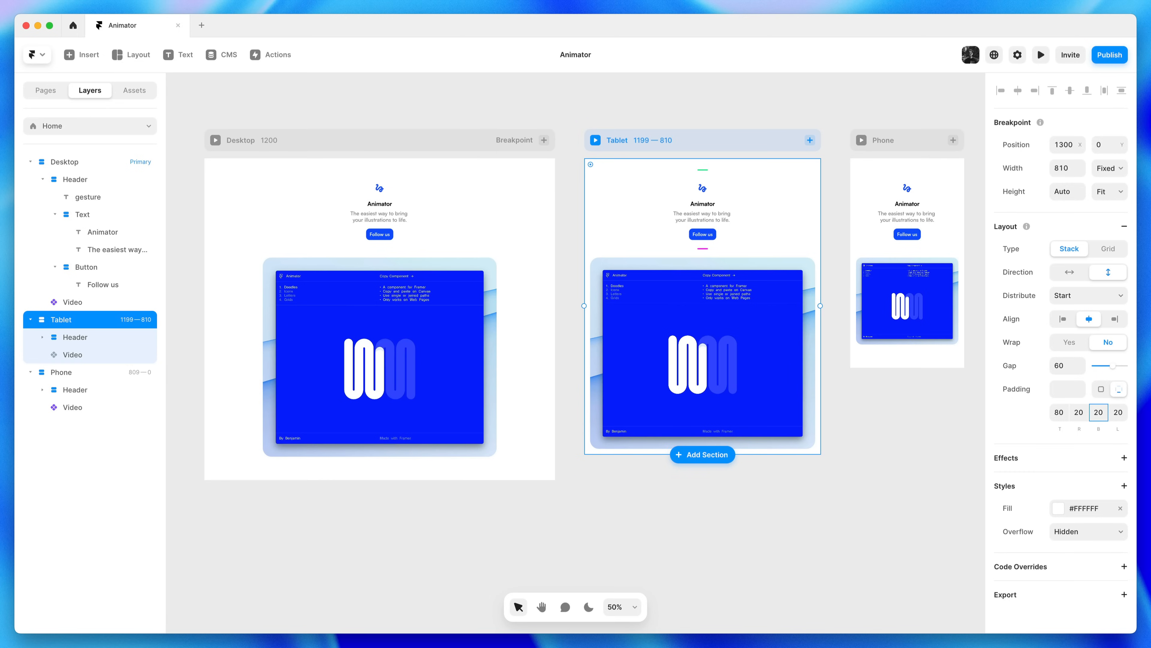
{"action": "left_click", "coordinate": [915, 141]}
{"action": "left_click", "coordinate": [1099, 412]}
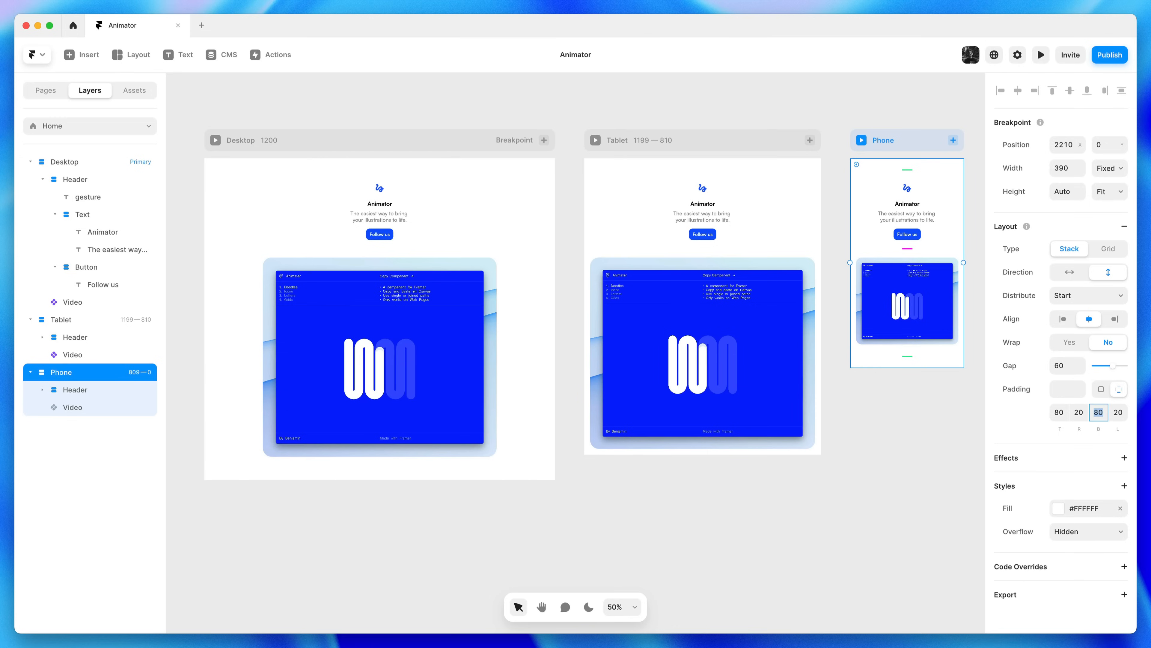
{"action": "type", "text": "20"}
{"action": "key", "text": "Return"}
{"action": "left_click", "coordinate": [913, 398]}
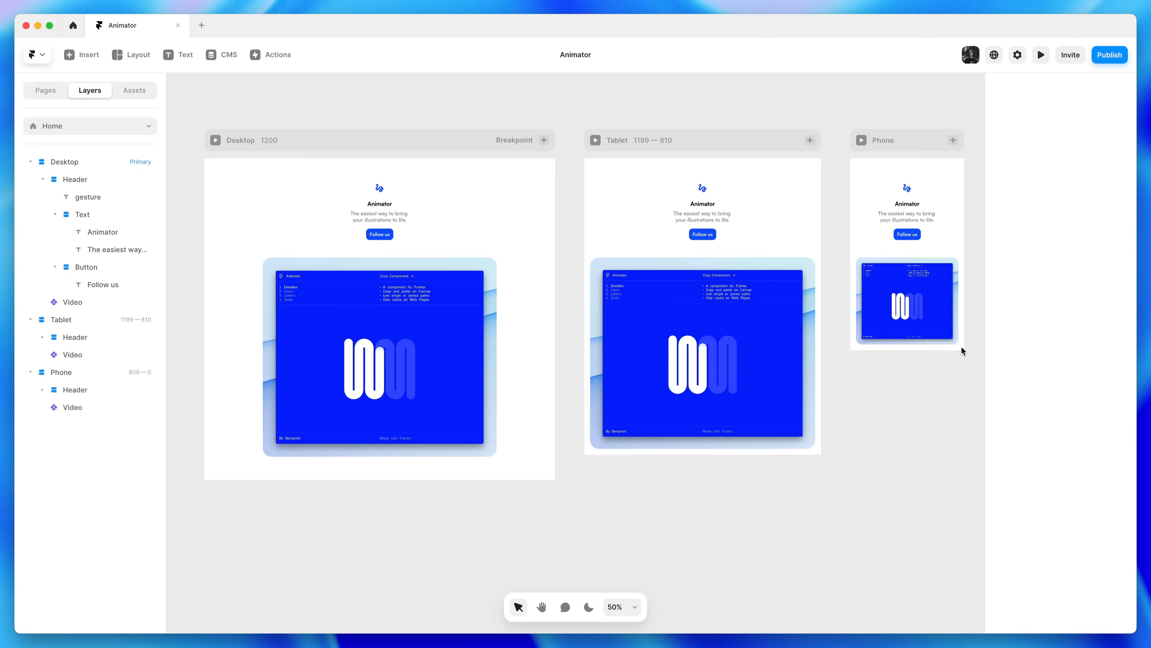
Raise the Desktop breakpoint's layout gap from 60 to 80
{"action": "left_click", "coordinate": [446, 142]}
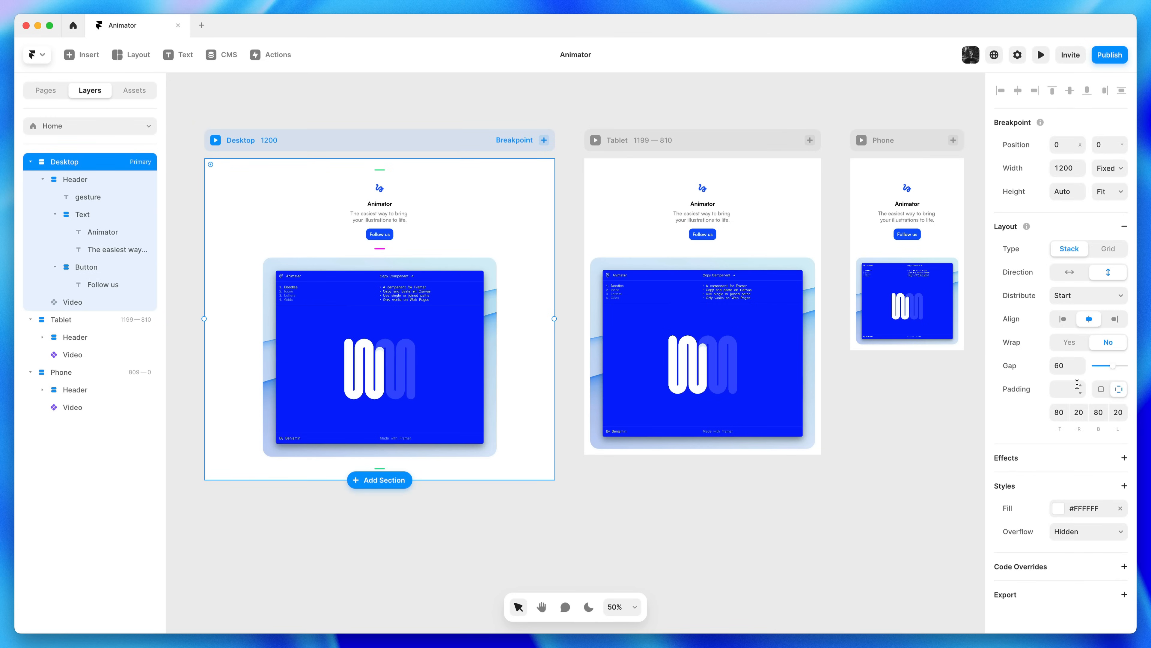
{"action": "left_click", "coordinate": [1081, 362]}
{"action": "left_click", "coordinate": [1082, 363]}
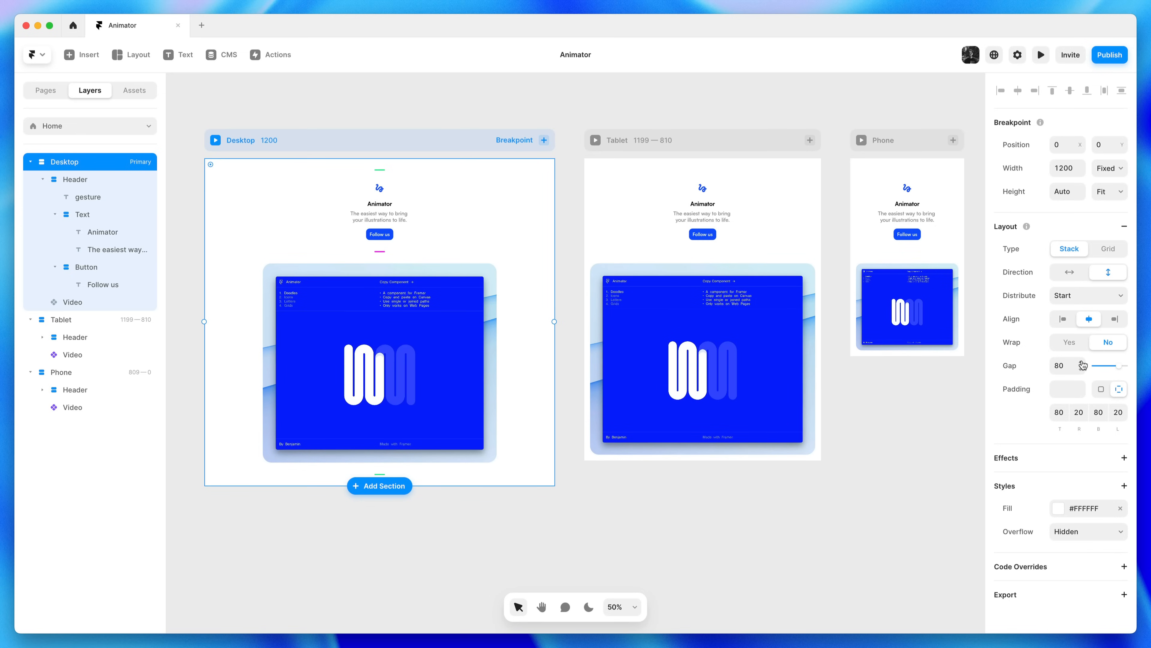
{"action": "left_click", "coordinate": [924, 377]}
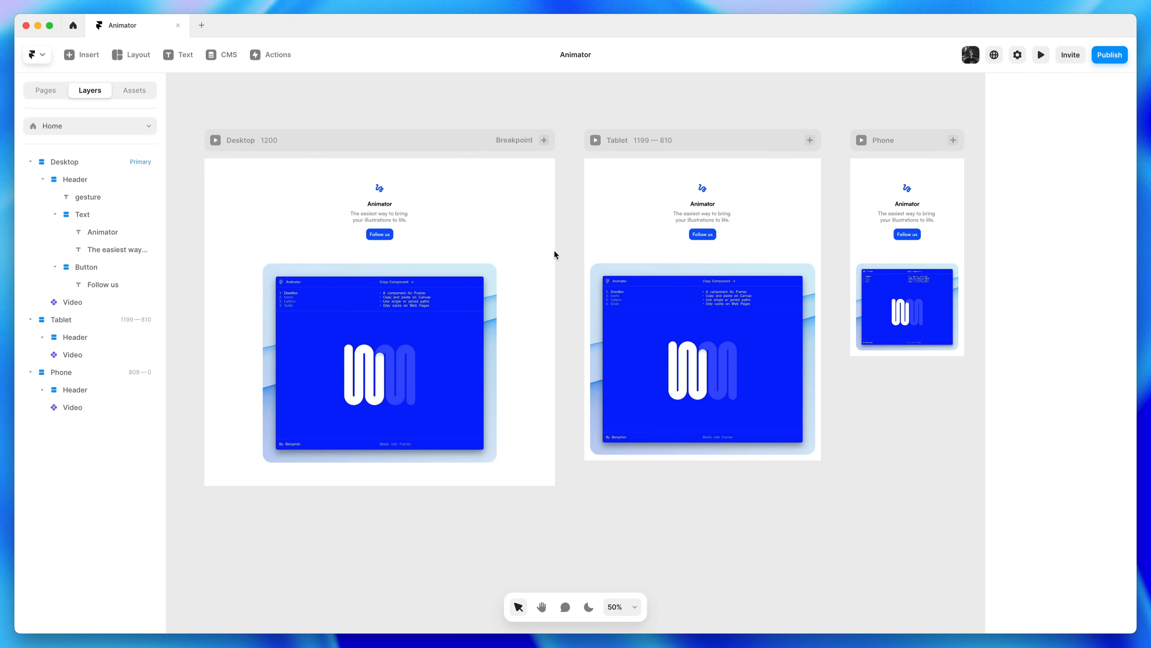
{"action": "left_click", "coordinate": [215, 140]}
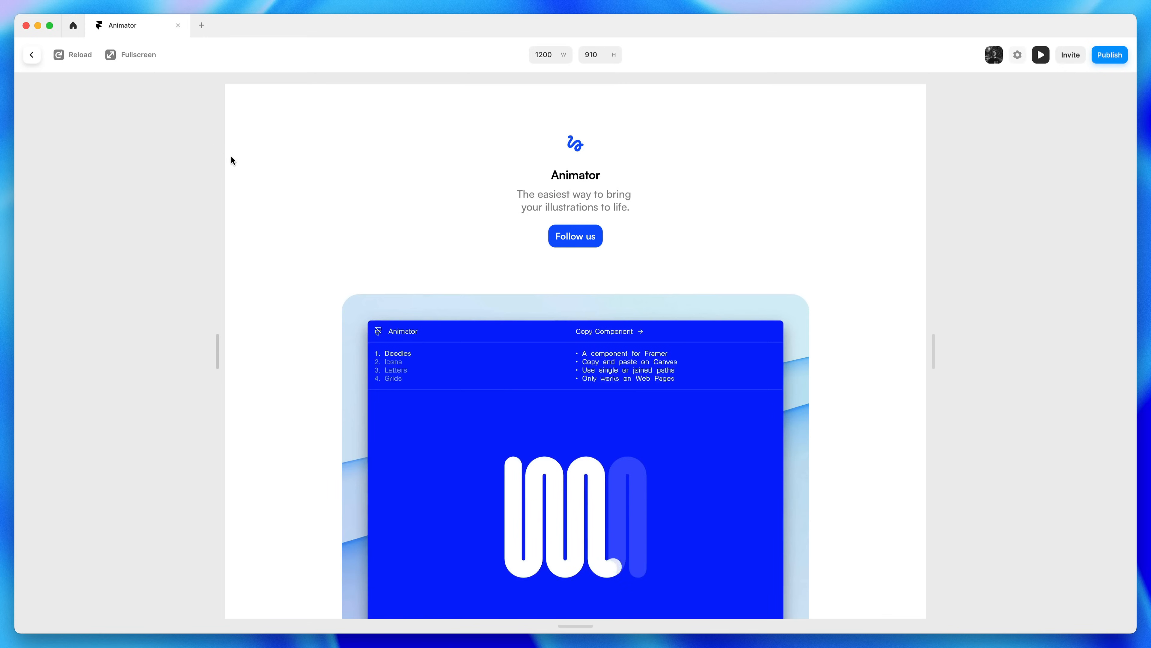
{"action": "left_click_drag", "start_coordinate": [932, 359], "coordinate": [967, 420]}
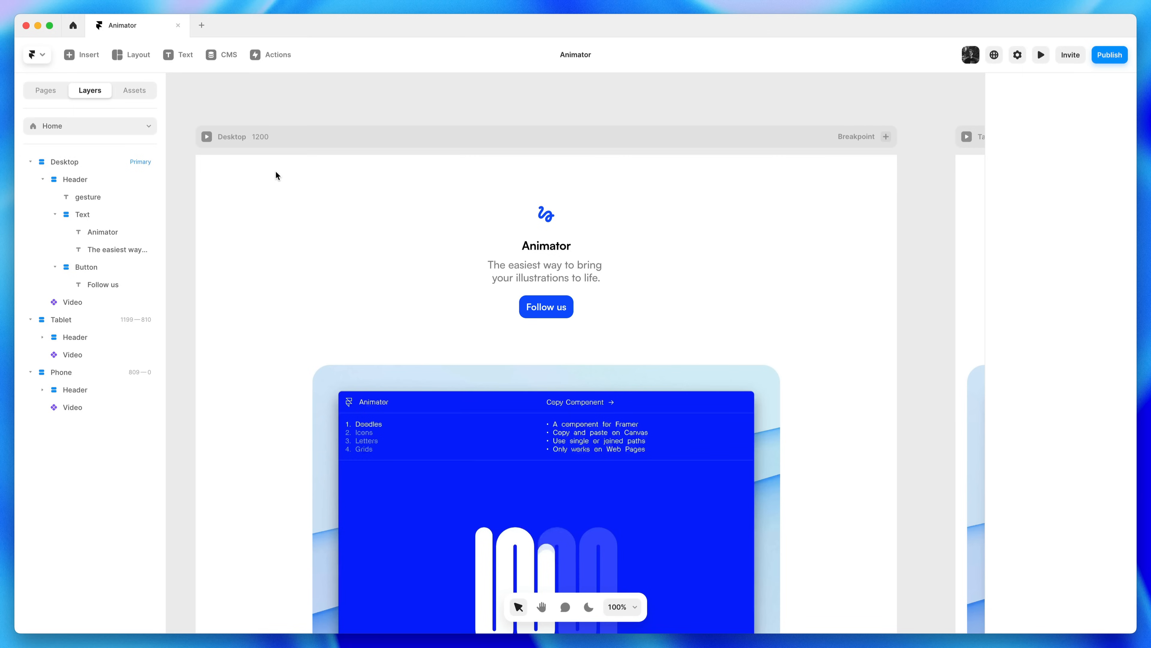
Draw a 1179 × 59 light blue #44CCFF frame across the top of Desktop, above the Header
{"action": "left_click", "coordinate": [118, 63]}
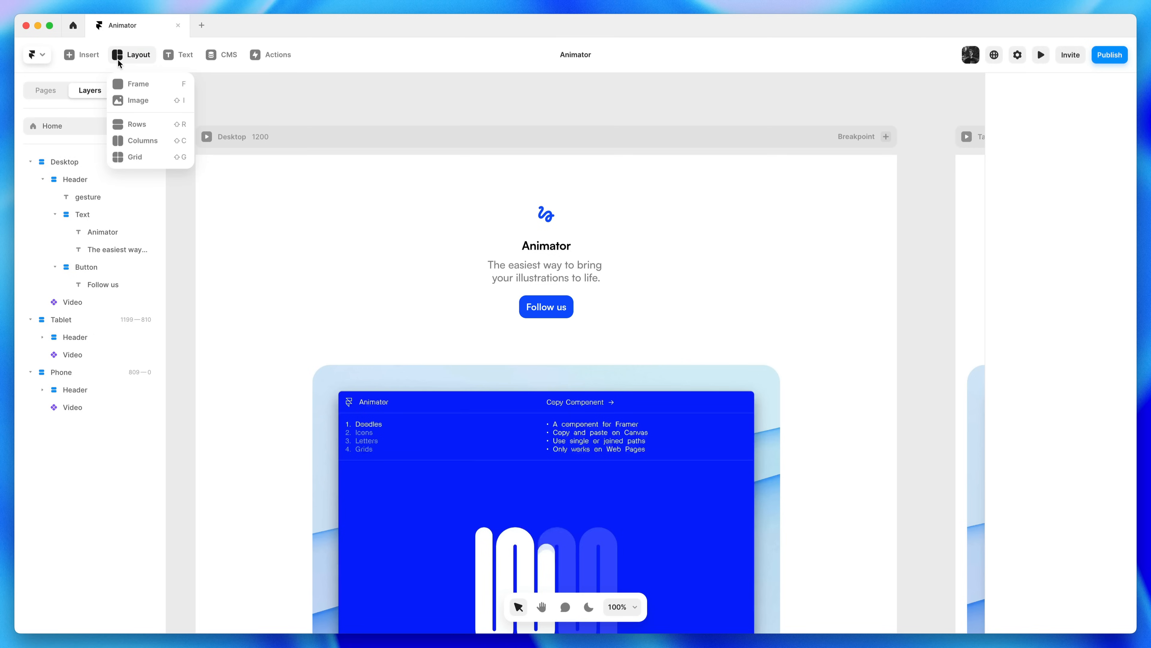
{"action": "left_click", "coordinate": [123, 79]}
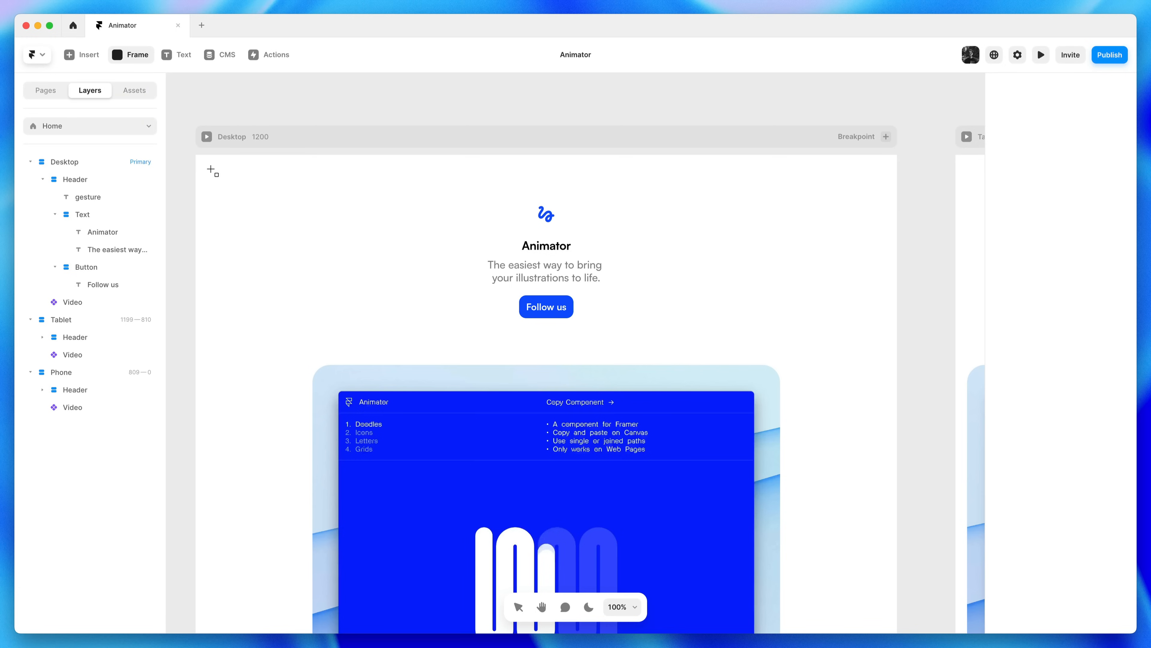
{"action": "mouse_move", "coordinate": [202, 161]}
{"action": "left_mouse_down"}
{"action": "mouse_move", "coordinate": [669, 196]}
{"action": "mouse_move", "coordinate": [892, 195]}
{"action": "left_mouse_up"}
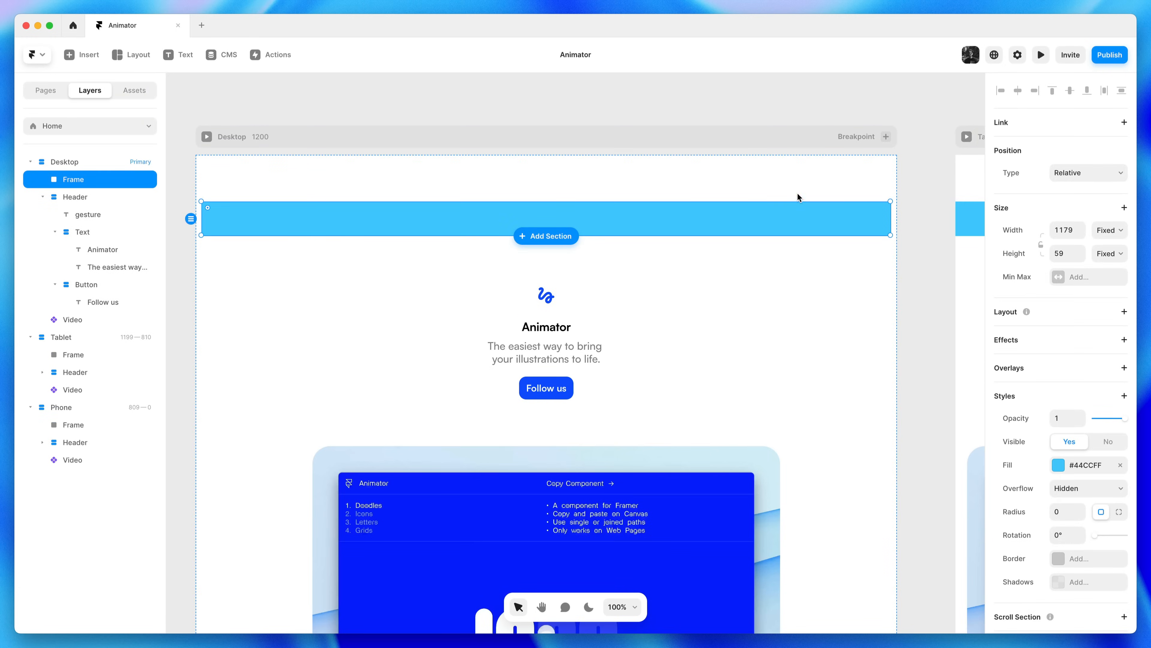
{"action": "mouse_move", "coordinate": [311, 212]}
{"action": "left_mouse_down"}
{"action": "mouse_move", "coordinate": [319, 403]}
{"action": "mouse_move", "coordinate": [299, 529]}
{"action": "mouse_move", "coordinate": [309, 203]}
{"action": "left_mouse_up"}
{"action": "left_click", "coordinate": [325, 134]}
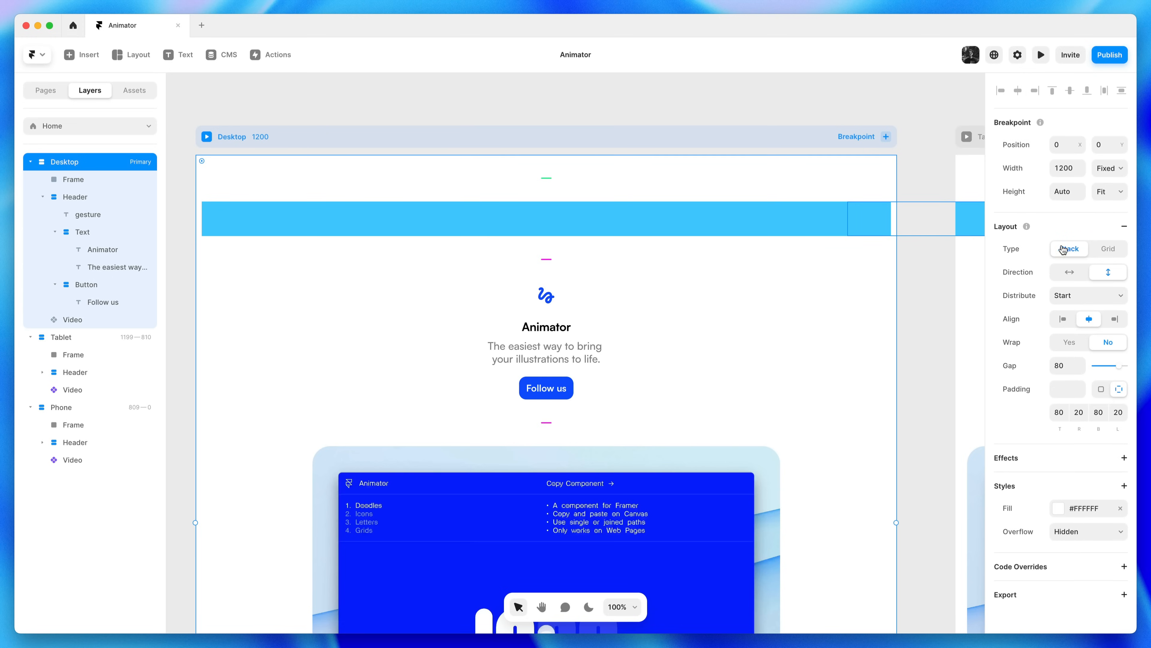
{"action": "left_click", "coordinate": [639, 226]}
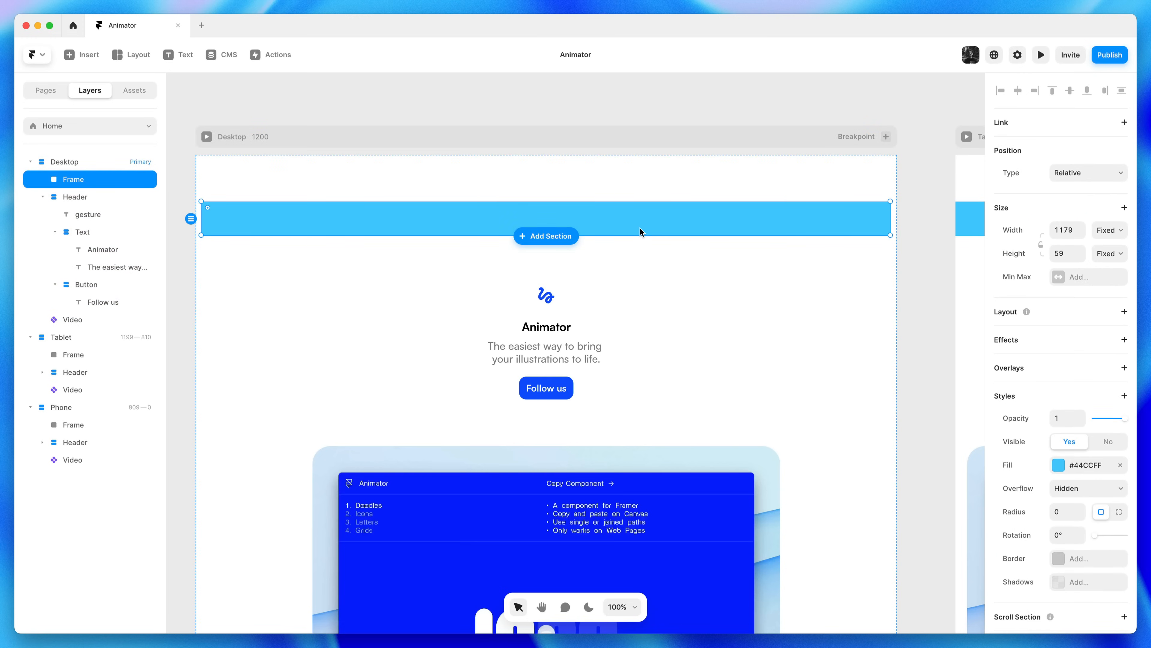
{"action": "left_click", "coordinate": [1091, 180]}
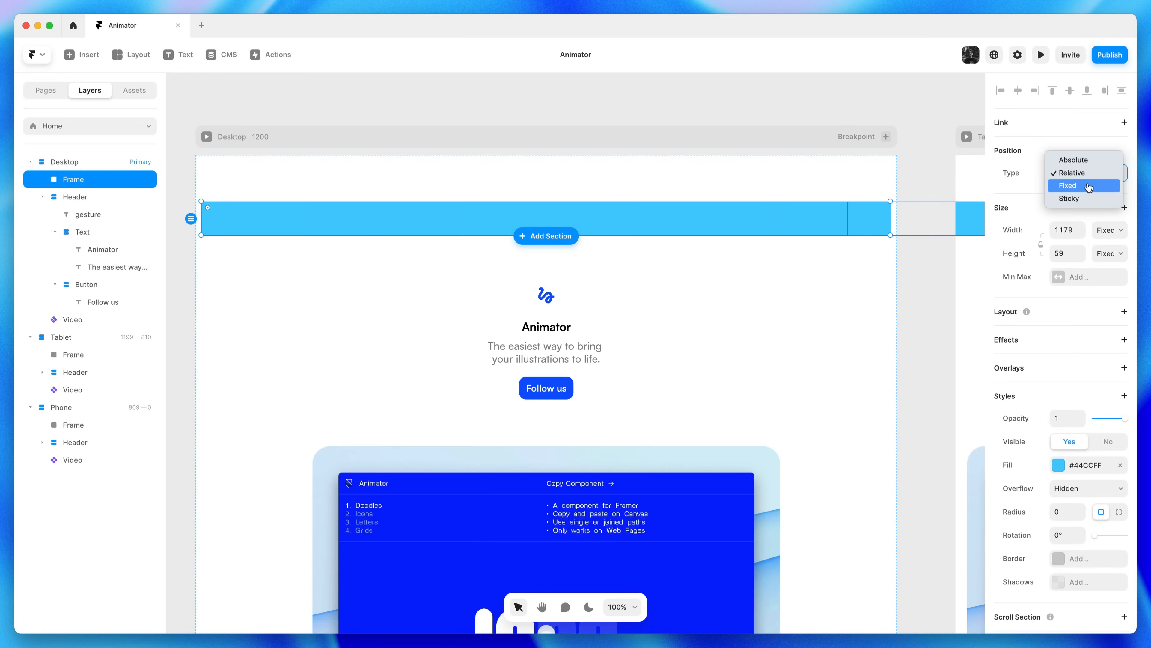
Make the blue bar Fixed, pinned top, left and right with all three offsets set to 0
{"action": "left_click", "coordinate": [1088, 186]}
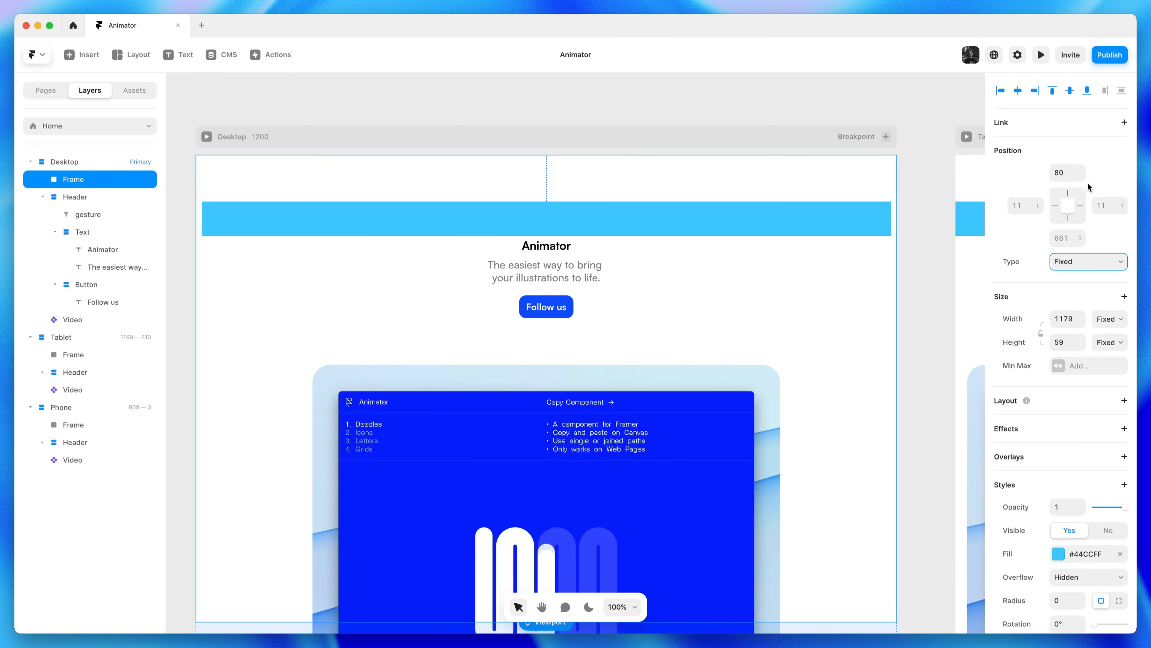
{"action": "left_click", "coordinate": [1081, 206]}
{"action": "left_click", "coordinate": [1056, 206]}
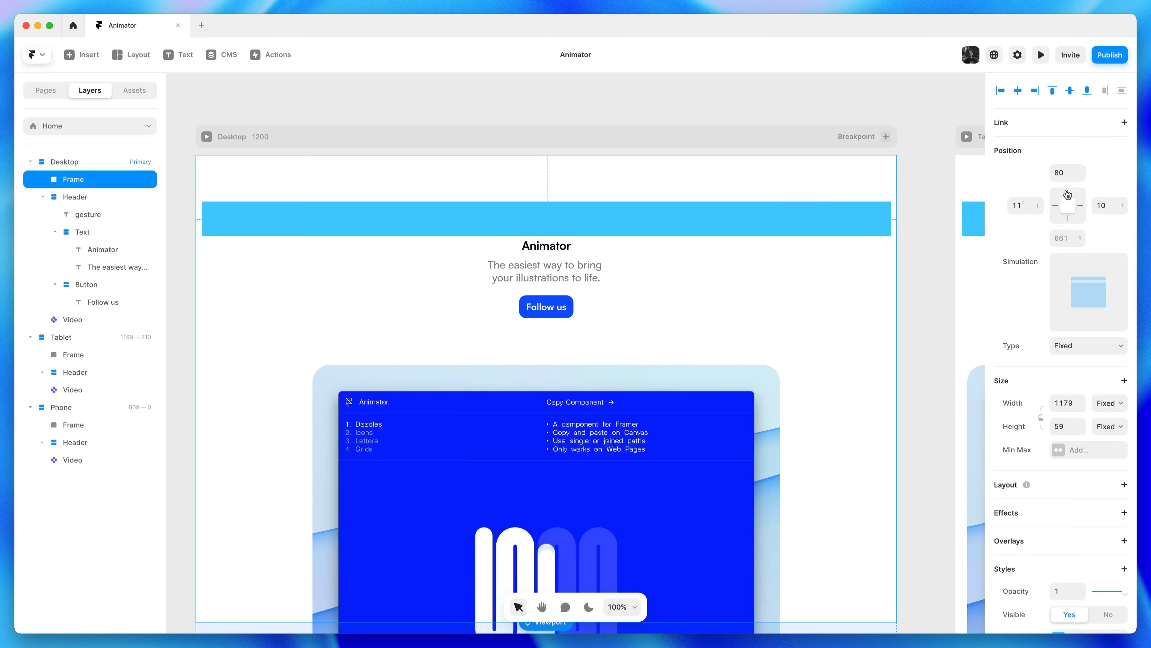
{"action": "left_click", "coordinate": [1068, 194]}
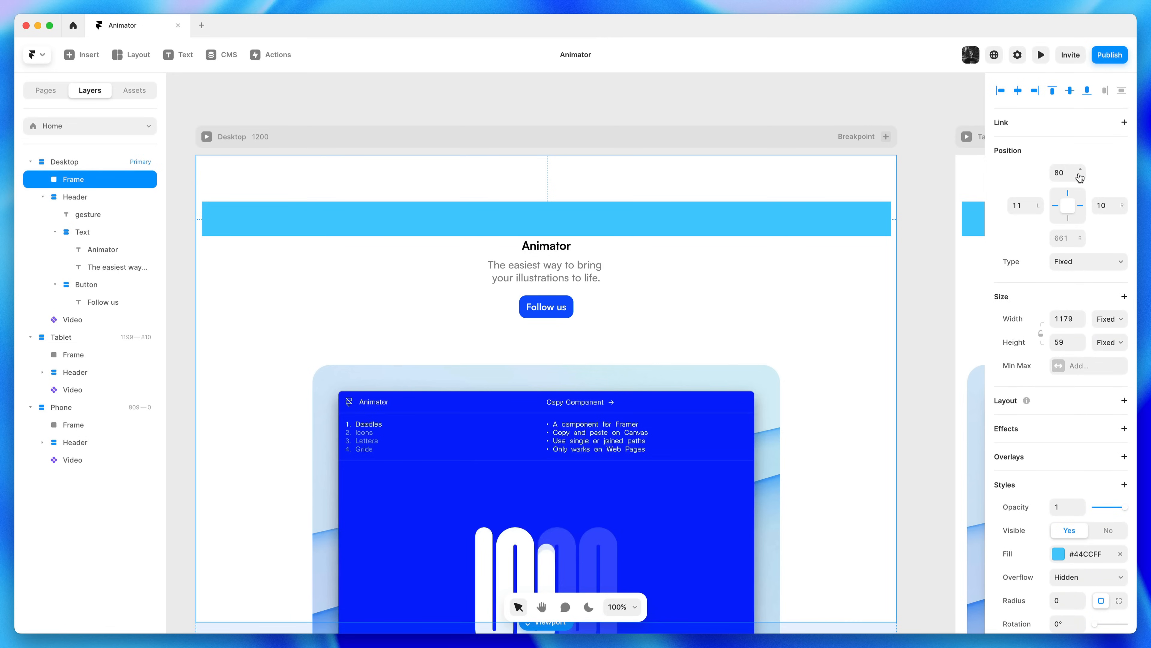
{"action": "left_click", "coordinate": [1068, 173]}
{"action": "type", "text": "0"}
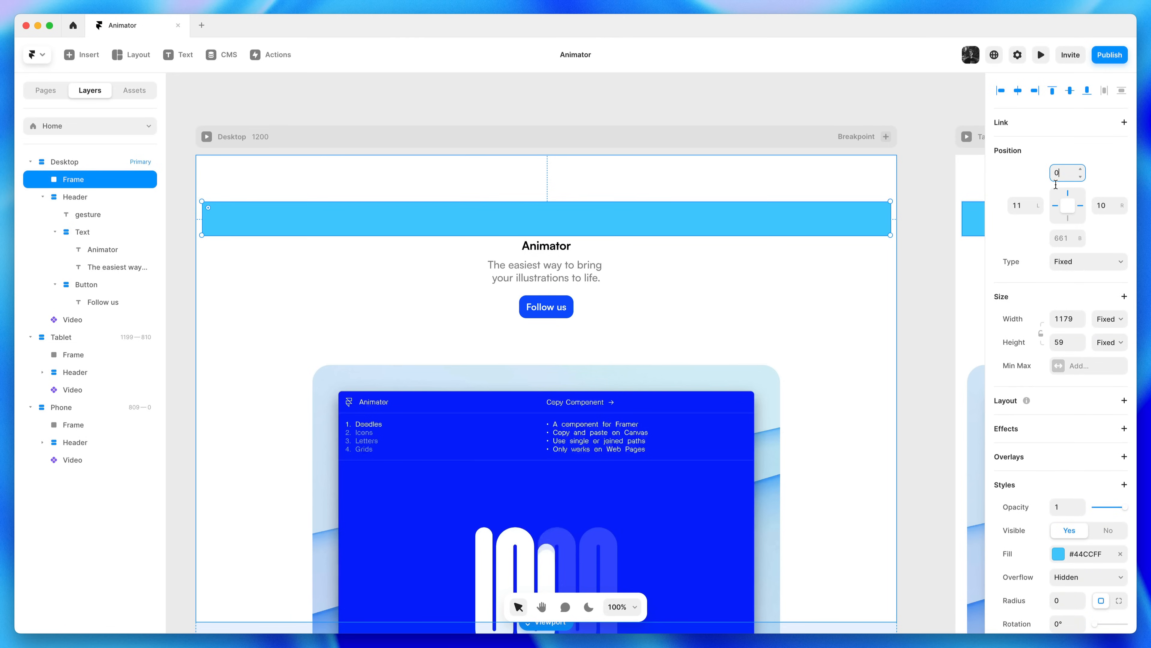
{"action": "left_click", "coordinate": [1026, 205]}
{"action": "type", "text": "0"}
{"action": "left_click", "coordinate": [1116, 203]}
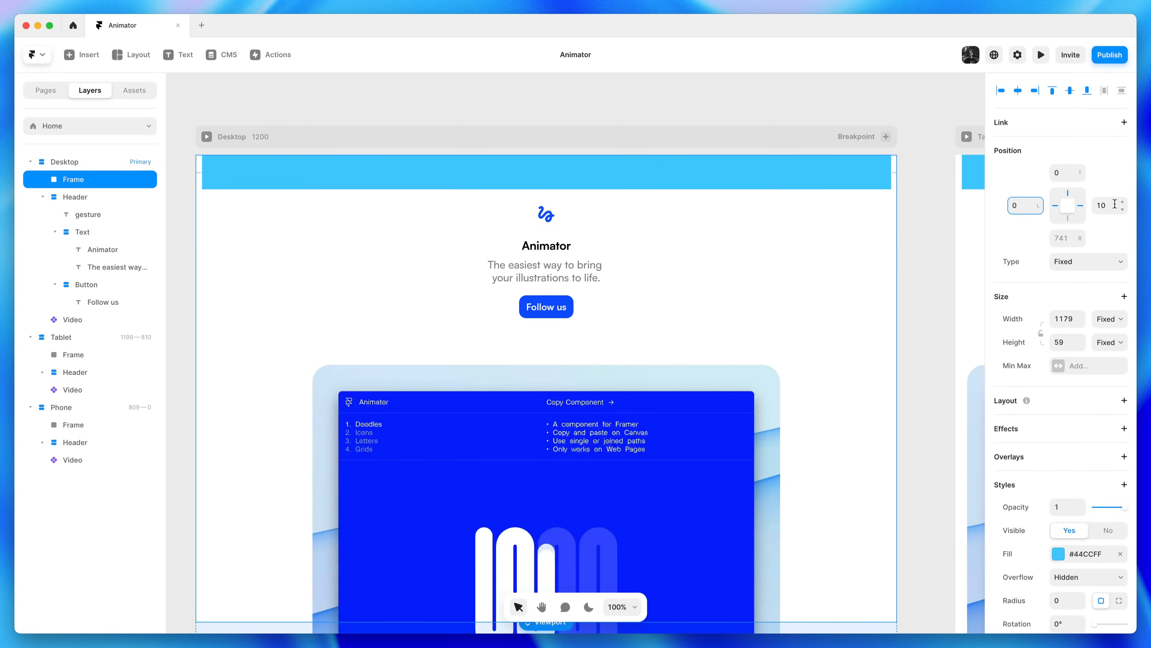
{"action": "type", "text": "0"}
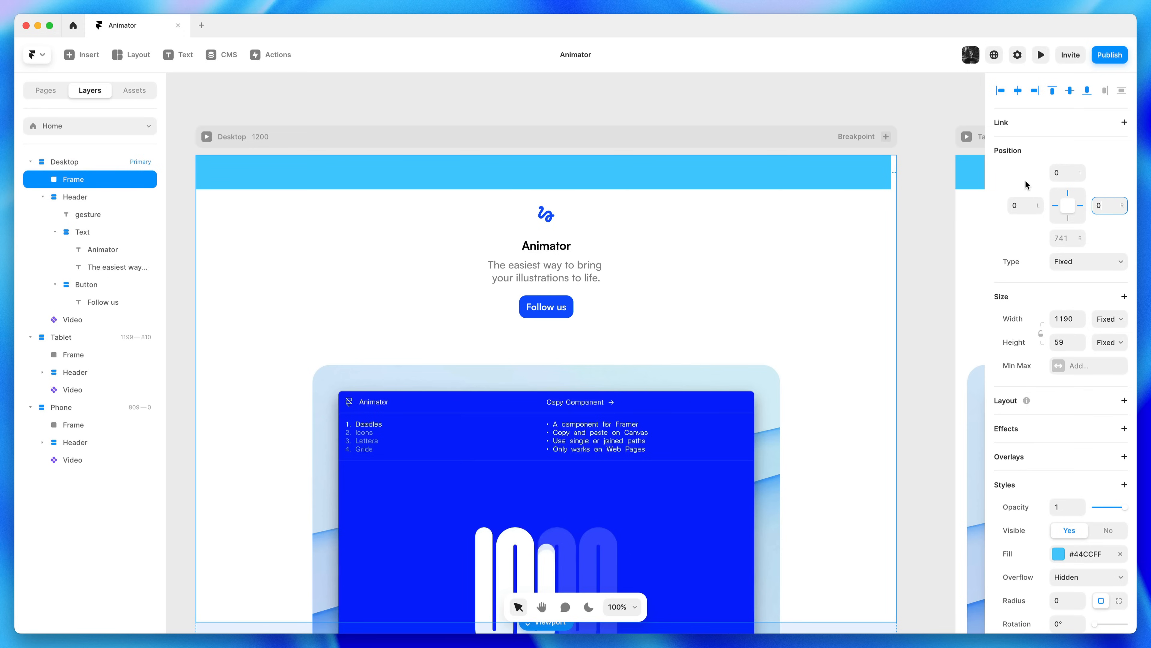
{"action": "left_click", "coordinate": [701, 105]}
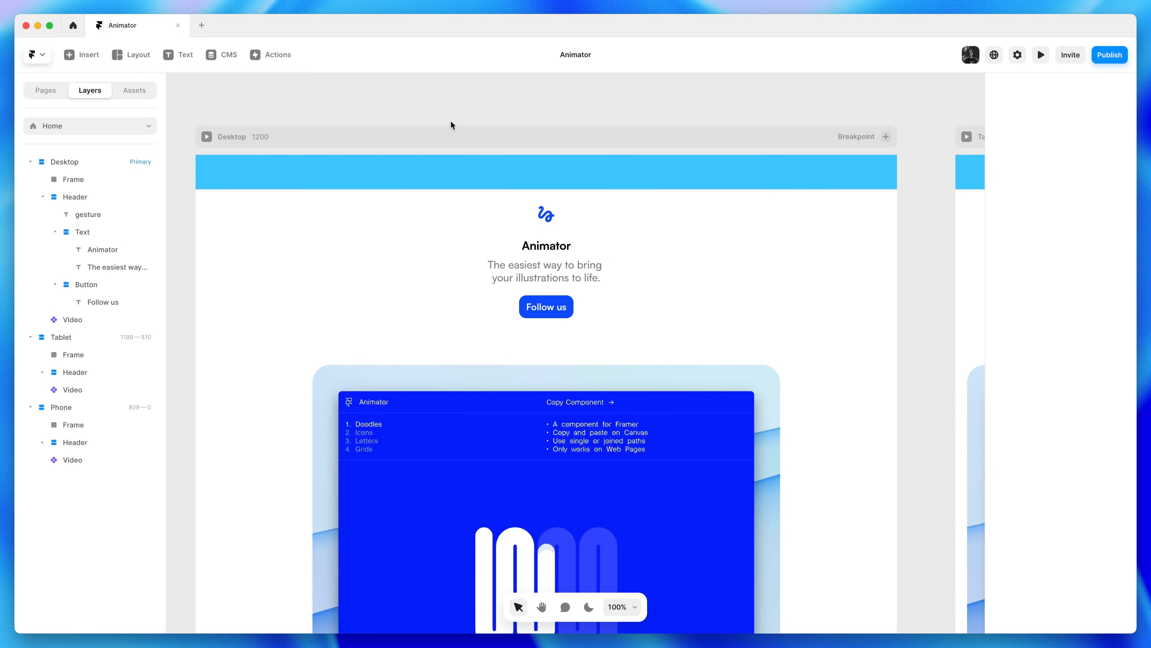
{"action": "left_click", "coordinate": [206, 136]}
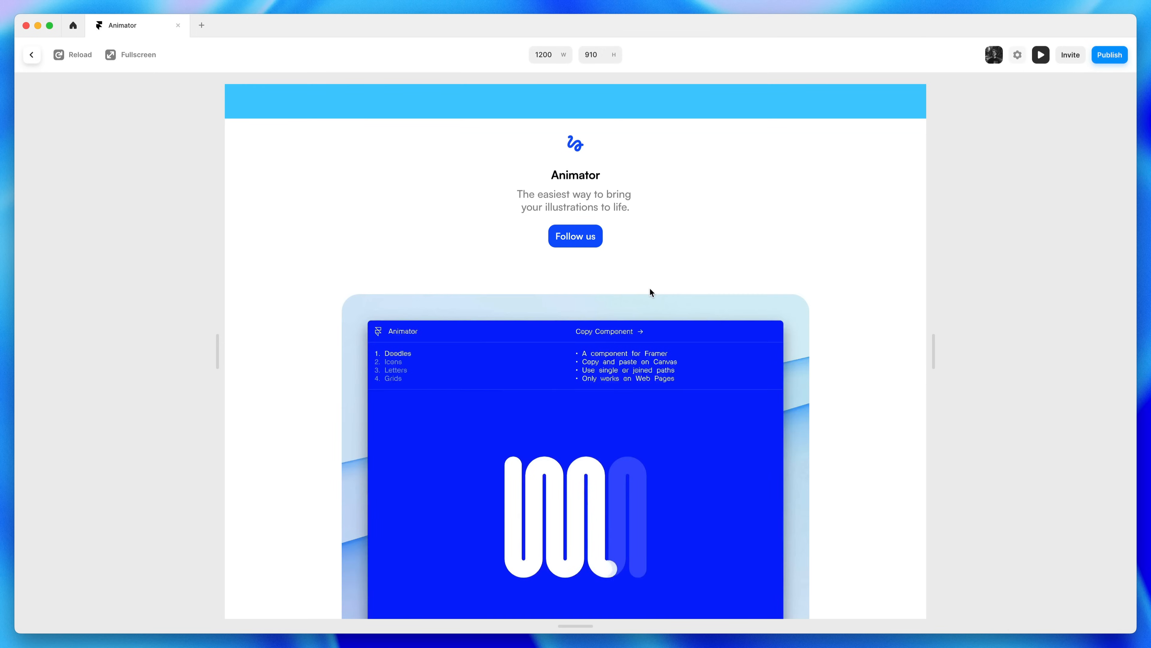
{"action": "scroll", "coordinate": [651, 290], "scroll_direction": "down", "scroll_amount": 3}
{"action": "scroll", "coordinate": [650, 290], "scroll_direction": "up", "scroll_amount": 3}
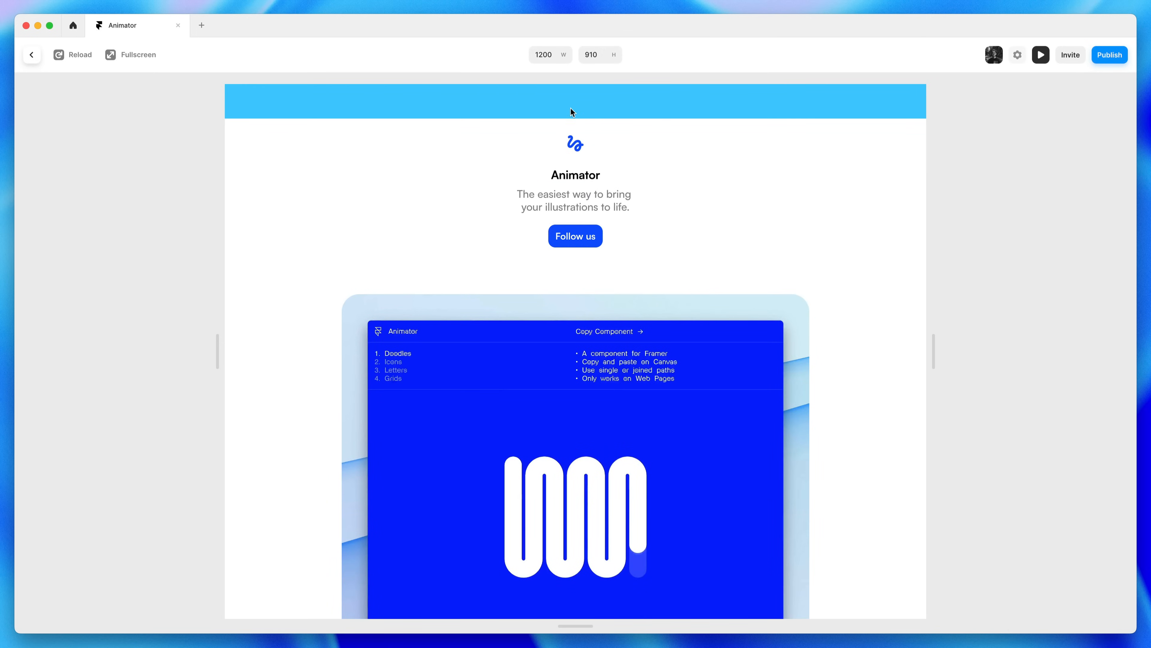
{"action": "scroll", "coordinate": [733, 284], "scroll_direction": "down", "scroll_amount": 3}
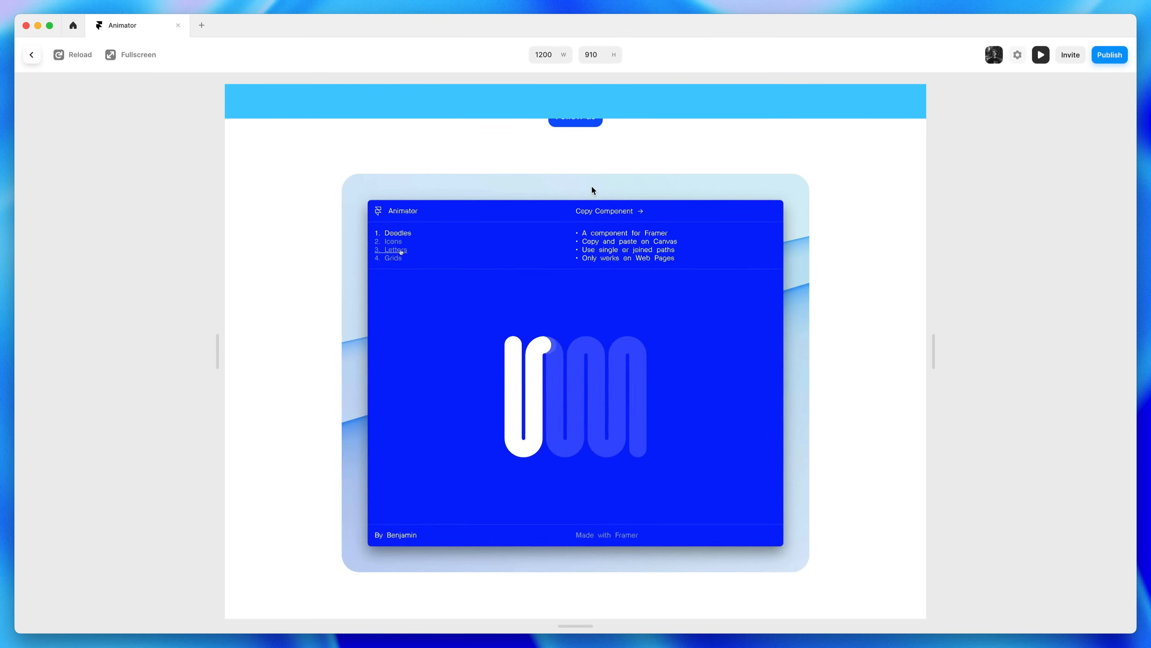
{"action": "scroll", "coordinate": [652, 232], "scroll_direction": "up", "scroll_amount": 3}
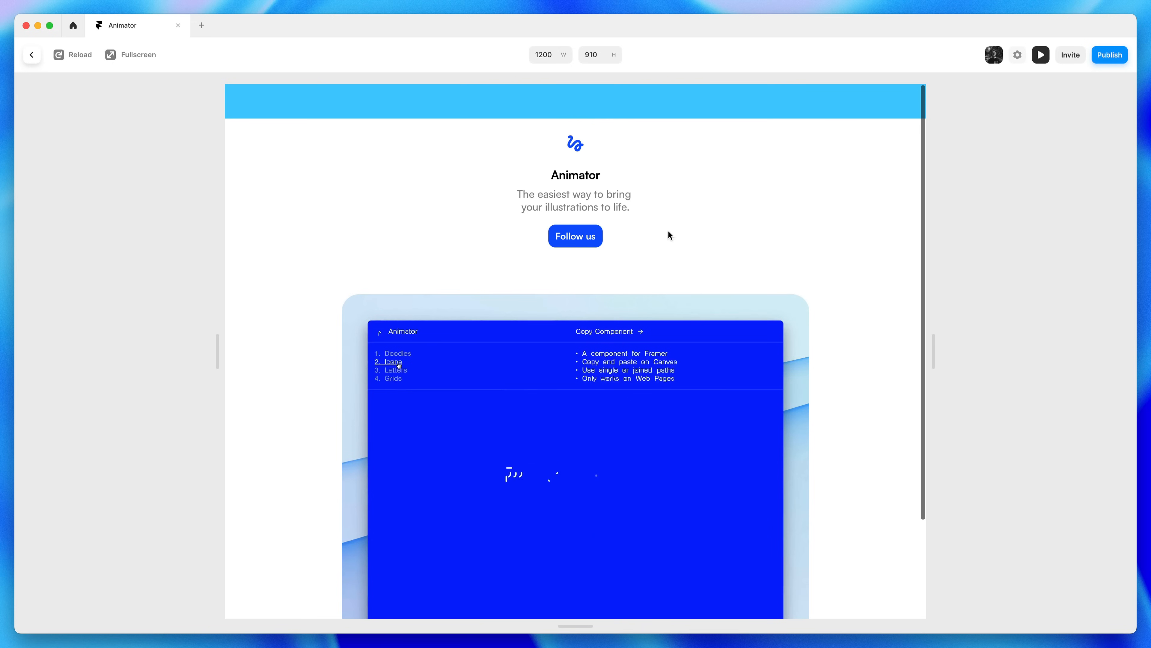
{"action": "left_click", "coordinate": [1041, 55]}
{"action": "left_click", "coordinate": [672, 113]}
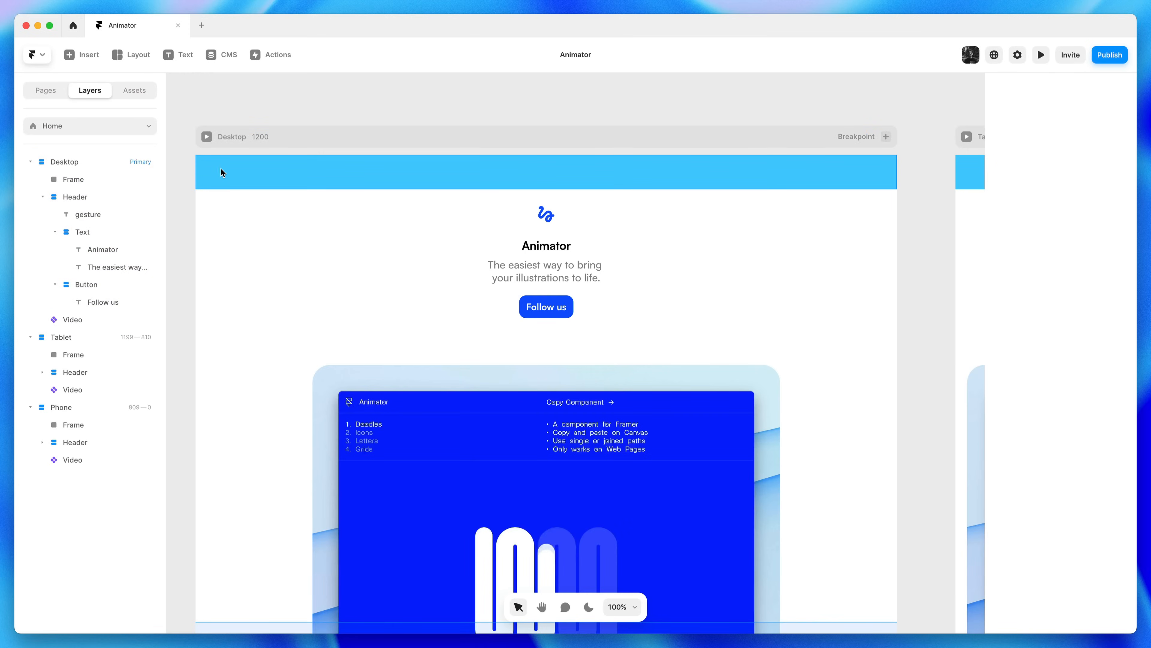
Add the text 'Indx.' inside the blue bar and centre it vertically
{"action": "left_click", "coordinate": [180, 63]}
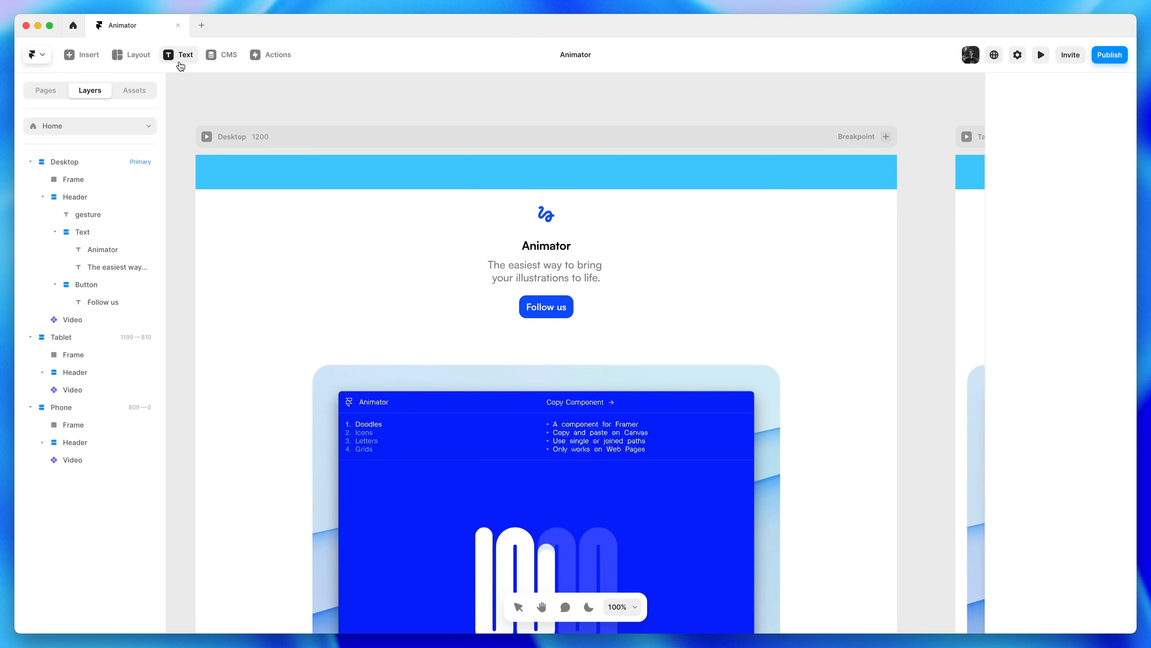
{"action": "left_click", "coordinate": [208, 171]}
{"action": "type", "text": "Indx."}
{"action": "key", "text": "Escape"}
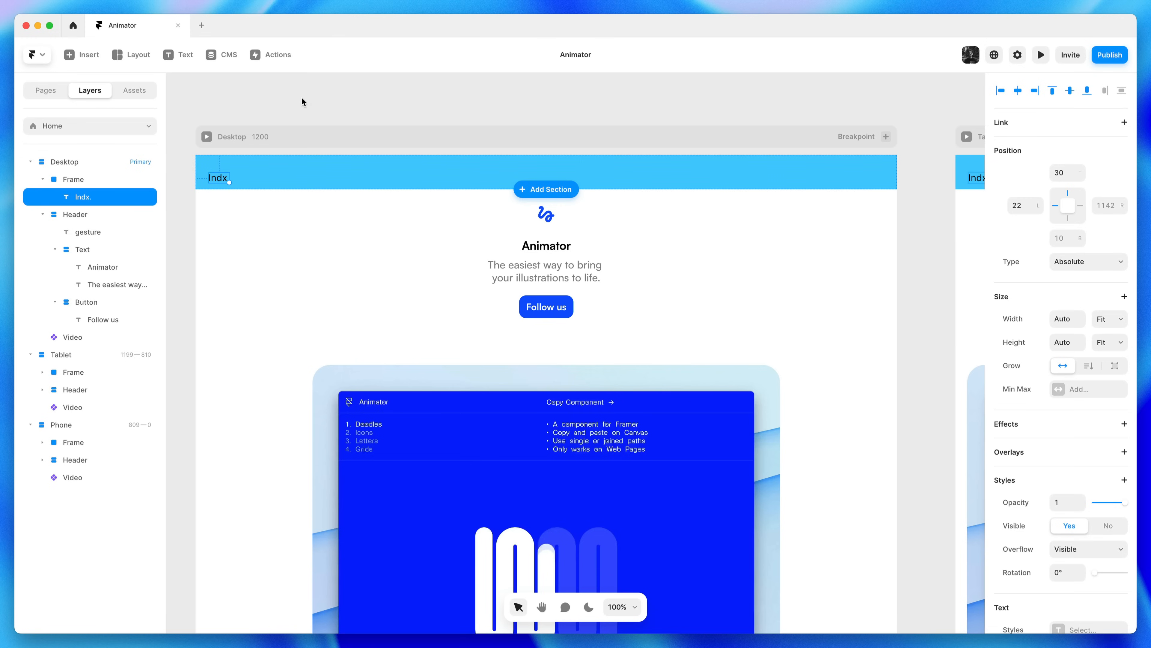
{"action": "left_click_drag", "start_coordinate": [216, 181], "coordinate": [217, 176]}
Copy the Animator heading's text style and paste it onto Indx
{"action": "right_click", "coordinate": [561, 245]}
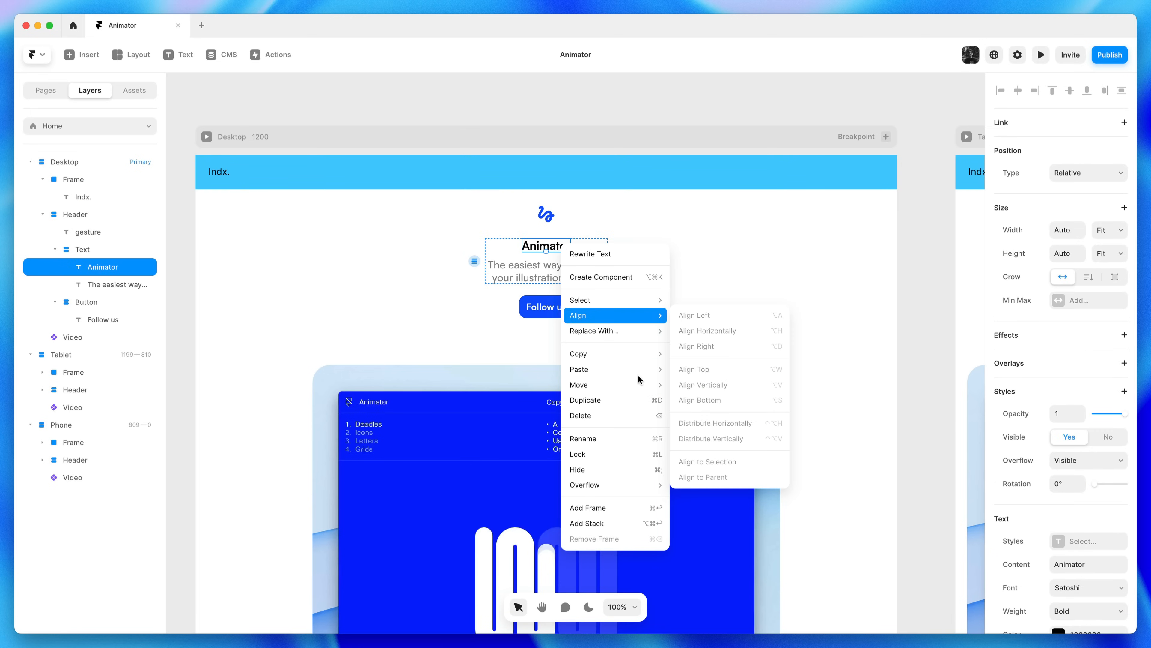
{"action": "mouse_move", "coordinate": [639, 357]}
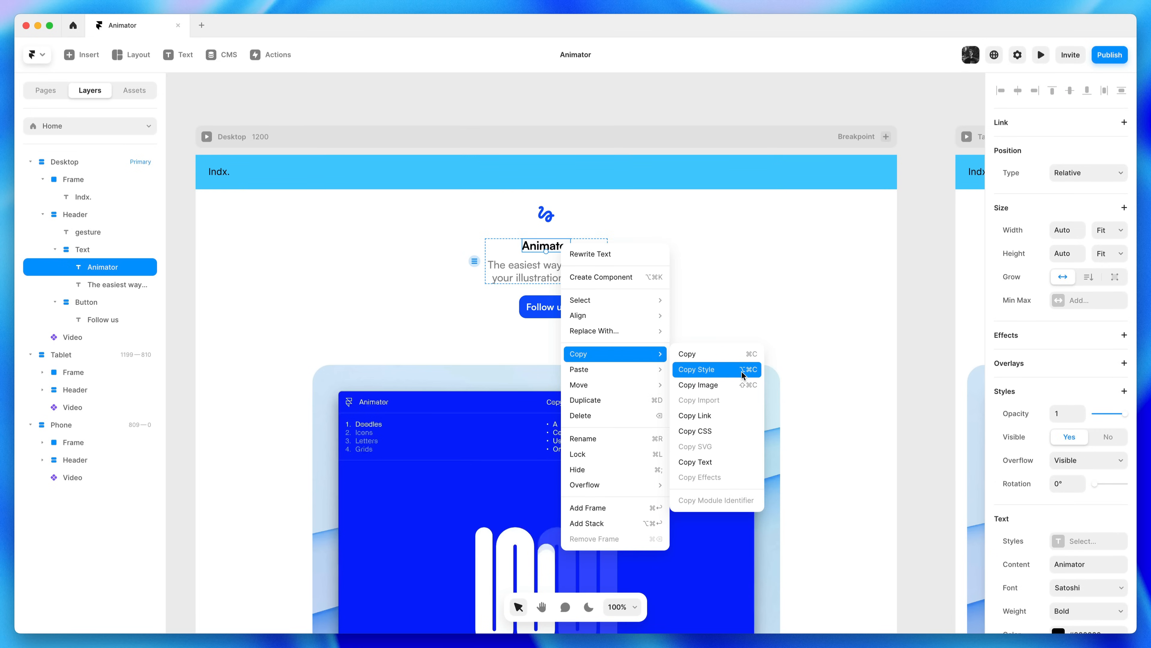
{"action": "left_click", "coordinate": [726, 370]}
{"action": "left_click", "coordinate": [219, 173]}
{"action": "right_click", "coordinate": [221, 173]}
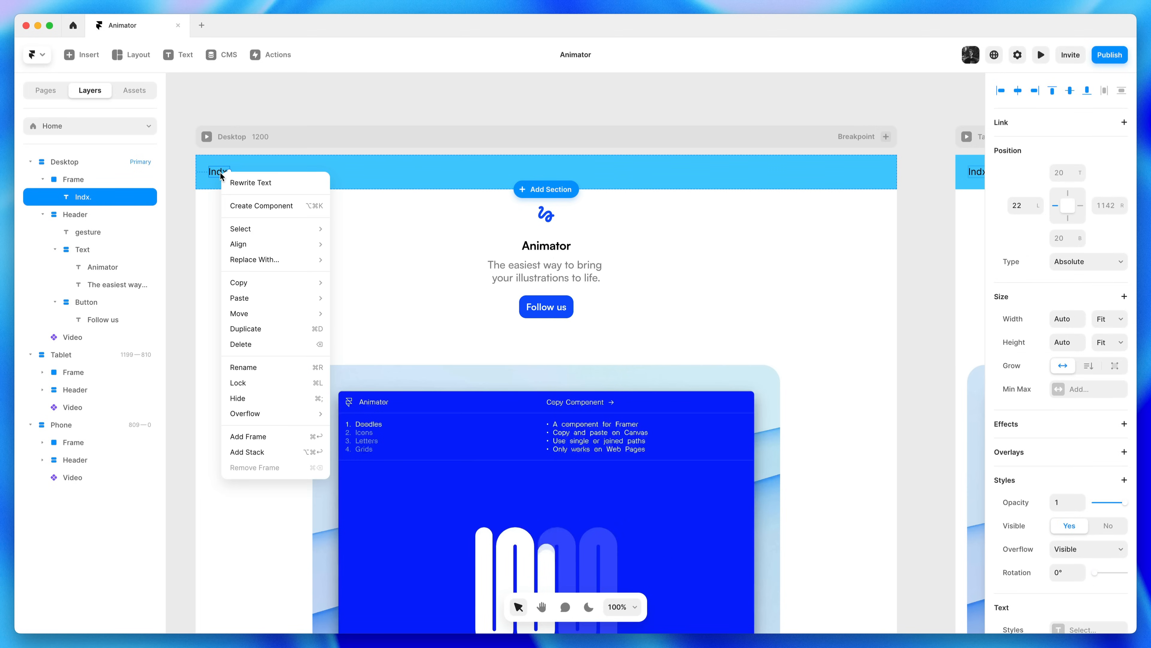
{"action": "mouse_move", "coordinate": [261, 300]}
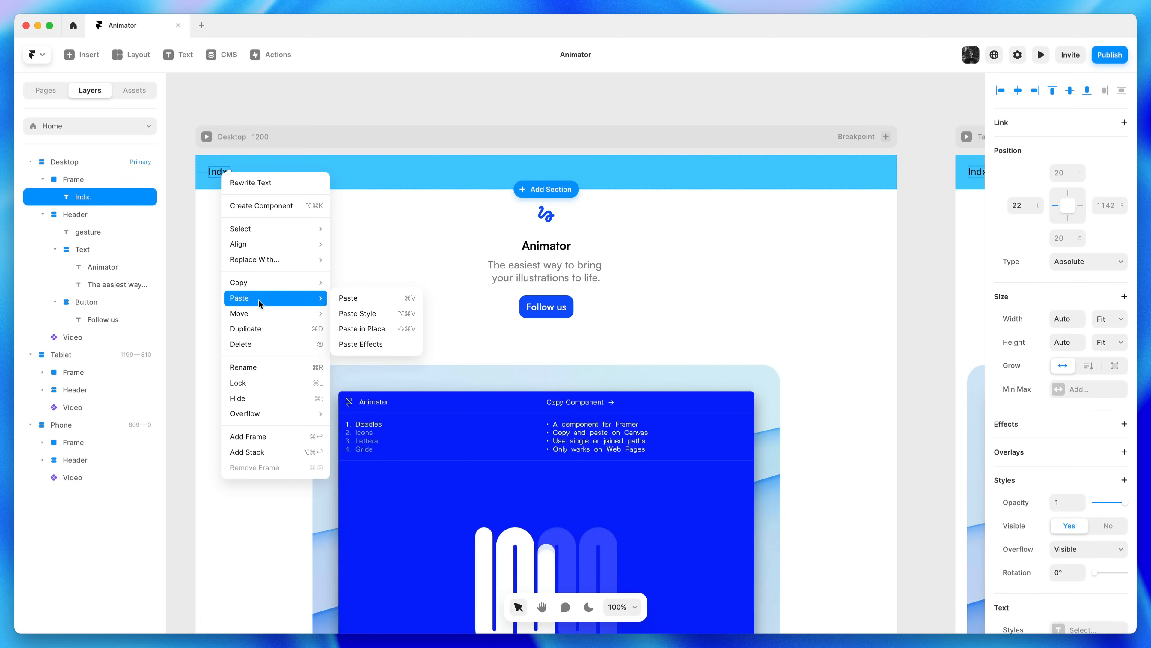
{"action": "left_click", "coordinate": [394, 313]}
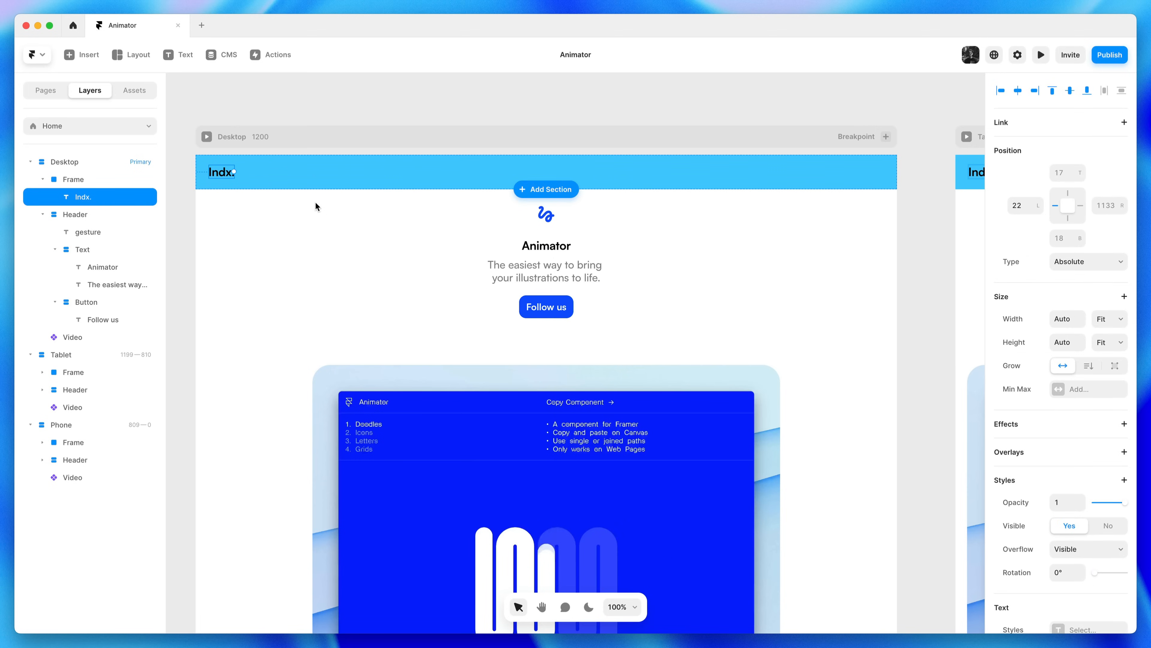
Fill the nav bar white and make it a centred horizontal stack
{"action": "left_click", "coordinate": [300, 176]}
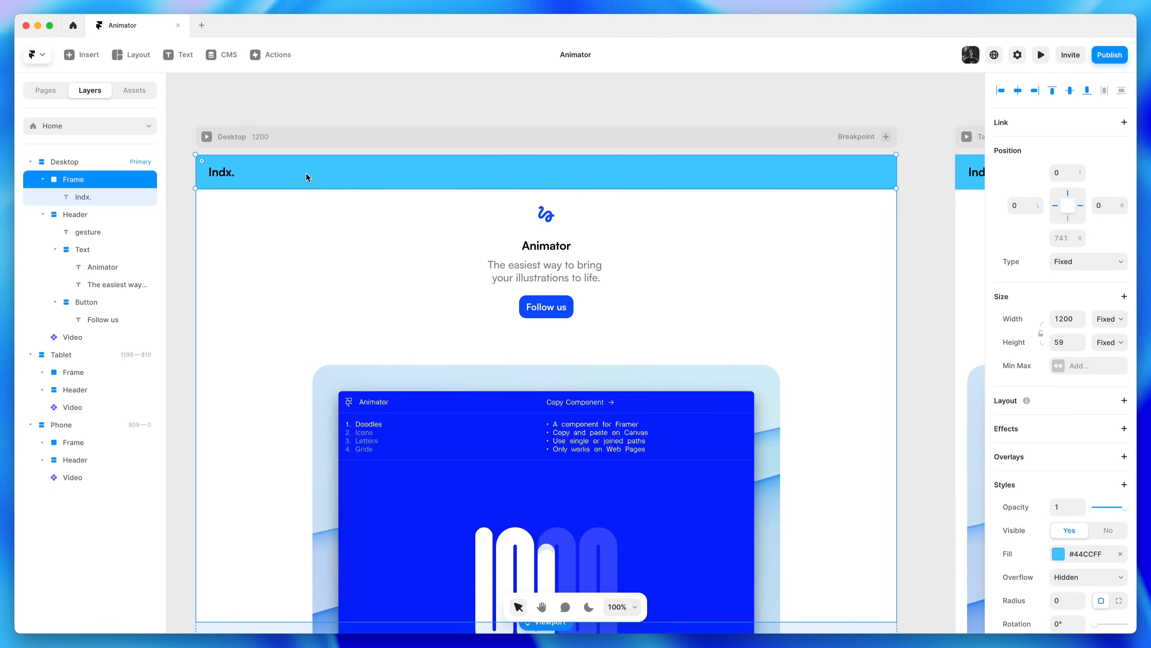
{"action": "left_click", "coordinate": [1086, 554]}
{"action": "left_click", "coordinate": [949, 488]}
{"action": "left_click", "coordinate": [797, 389]}
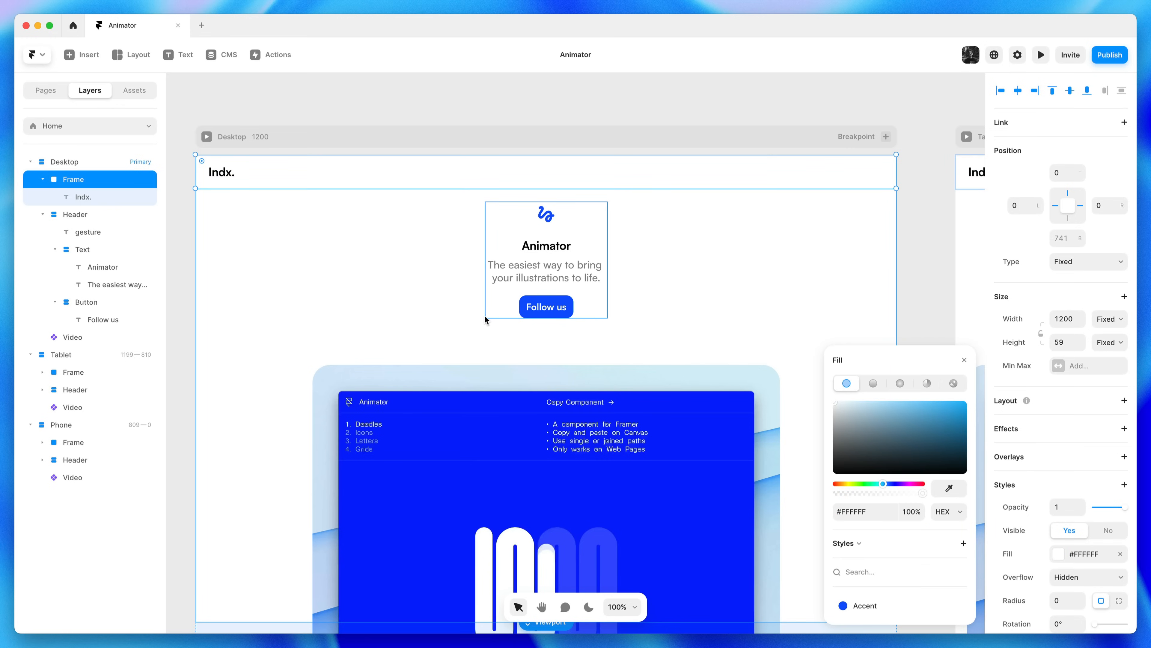
{"action": "left_click", "coordinate": [1067, 403]}
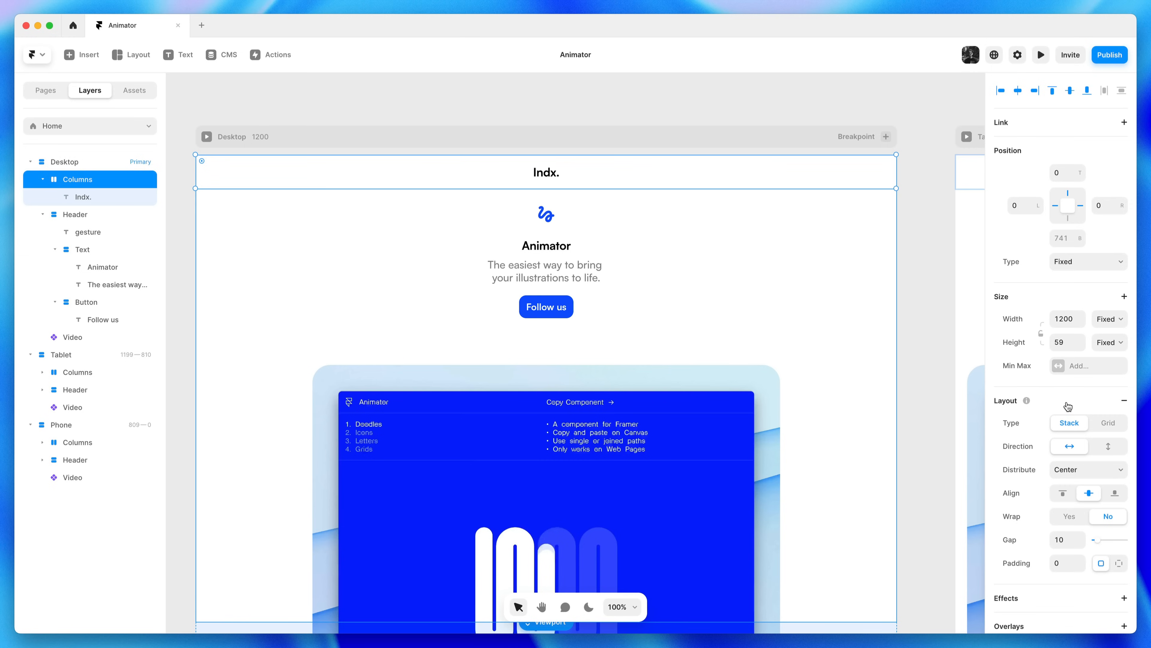
{"action": "left_click", "coordinate": [667, 218]}
Reduce the Indx. text size from 20 to 16
{"action": "left_click", "coordinate": [536, 173]}
{"action": "scroll", "coordinate": [1049, 529], "scroll_direction": "down", "scroll_amount": 3}
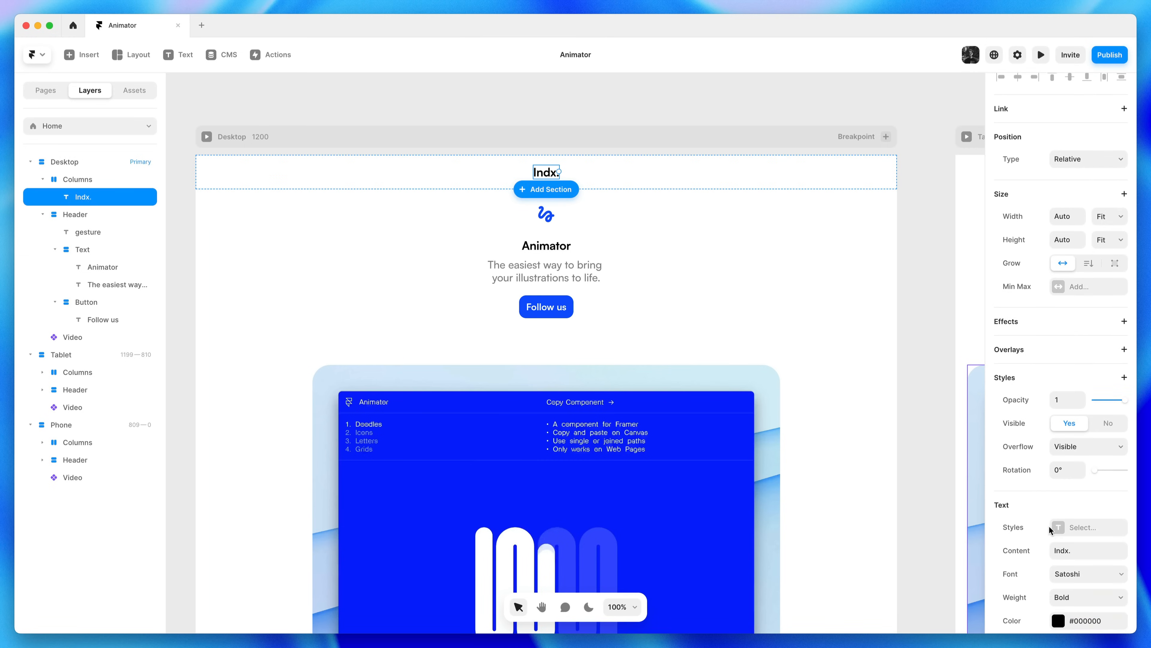
{"action": "left_click", "coordinate": [1068, 602]}
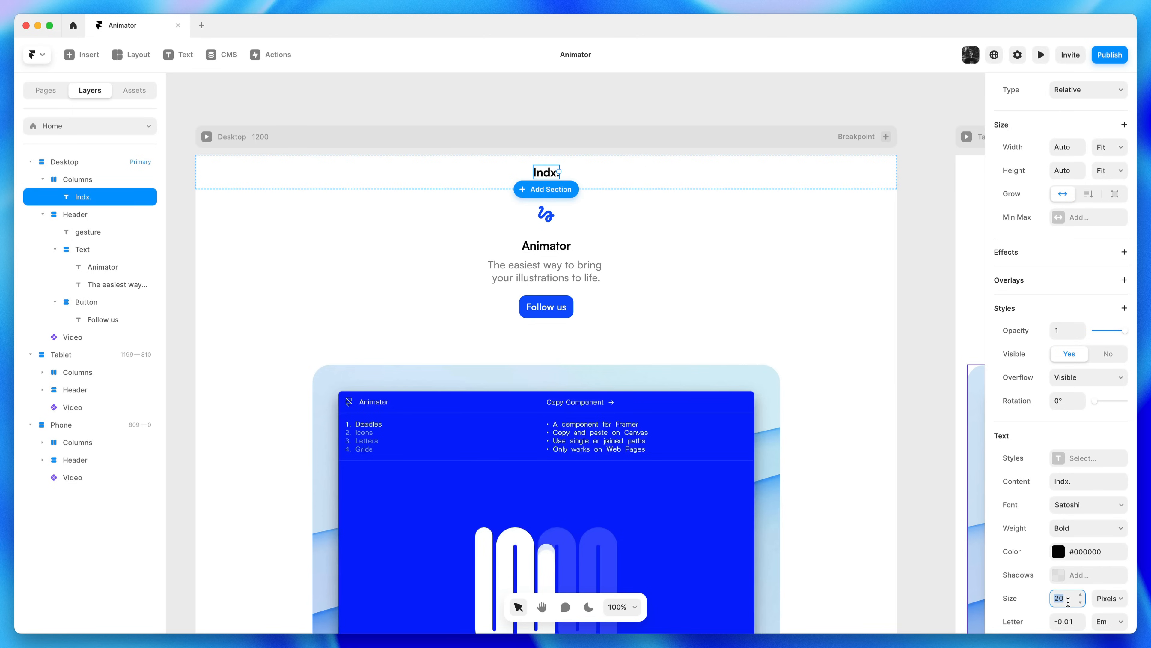
{"action": "type", "text": "16"}
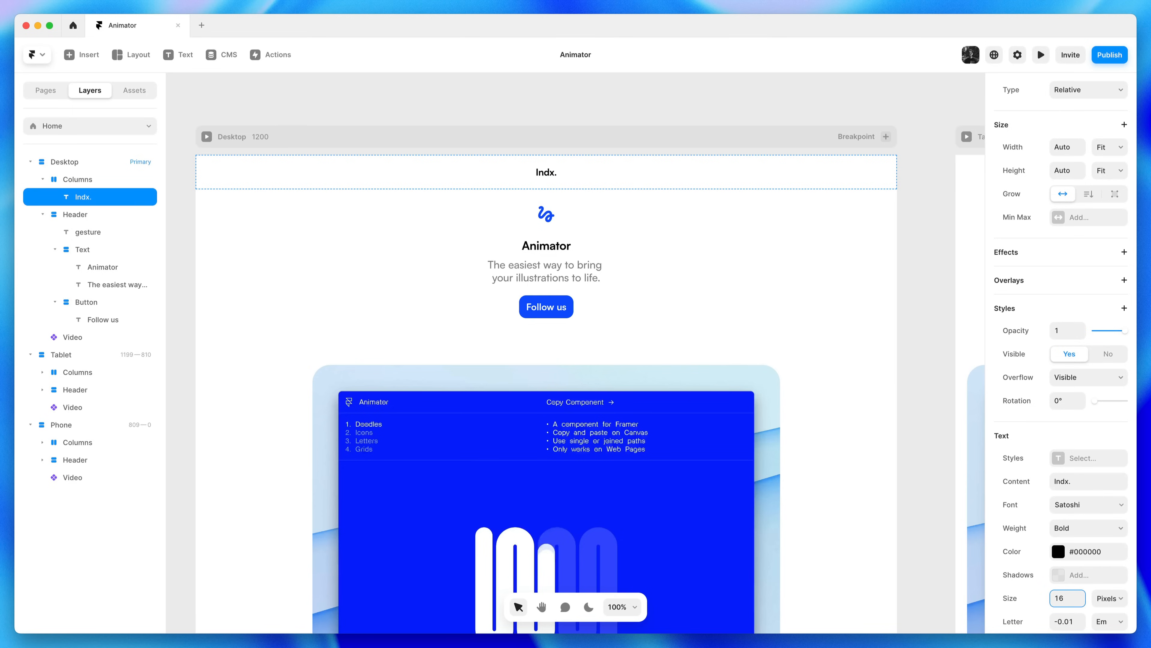
{"action": "left_click", "coordinate": [909, 417]}
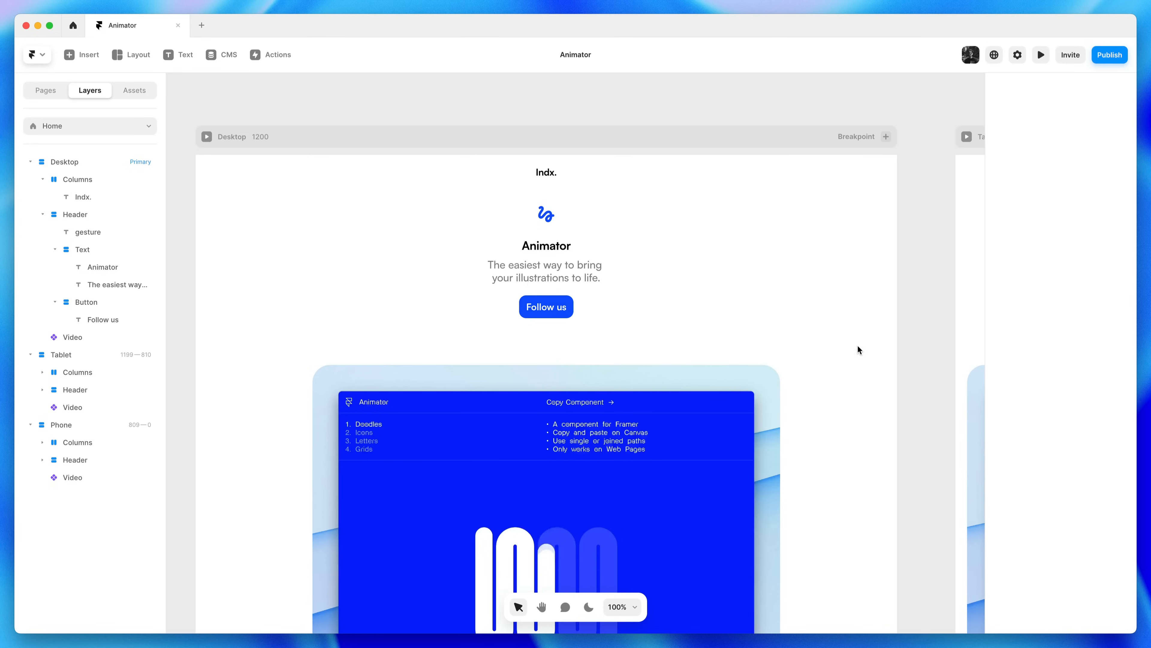
Duplicate Indx. and retype the copy as Twitter
{"action": "left_click", "coordinate": [547, 174]}
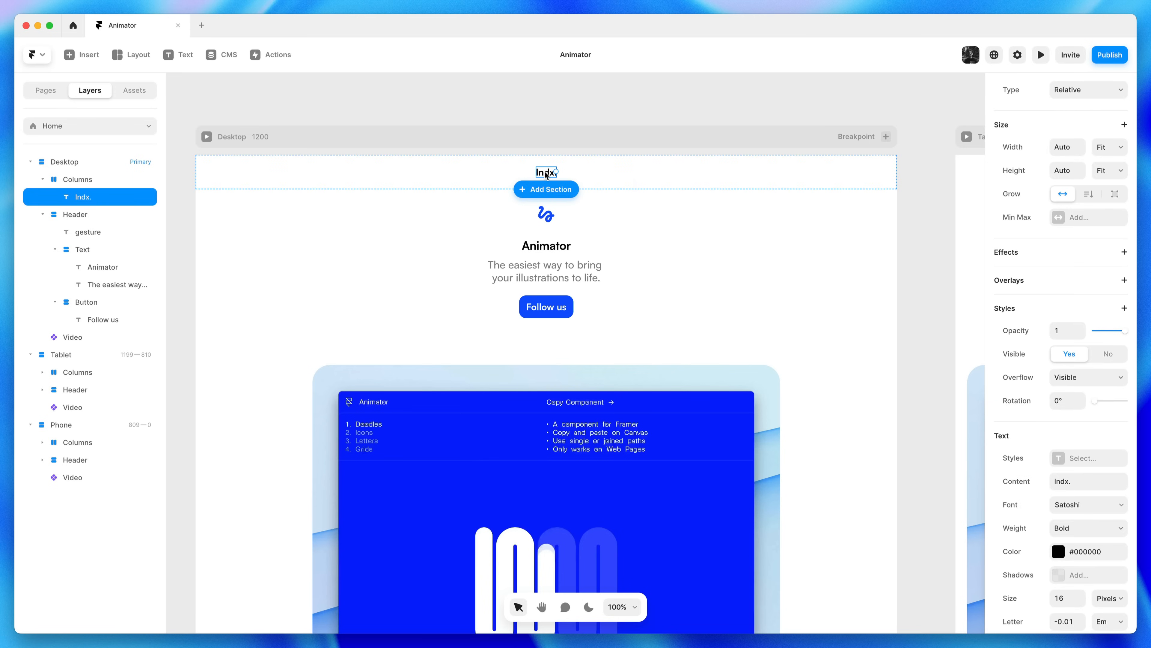
{"action": "right_click", "coordinate": [546, 174]}
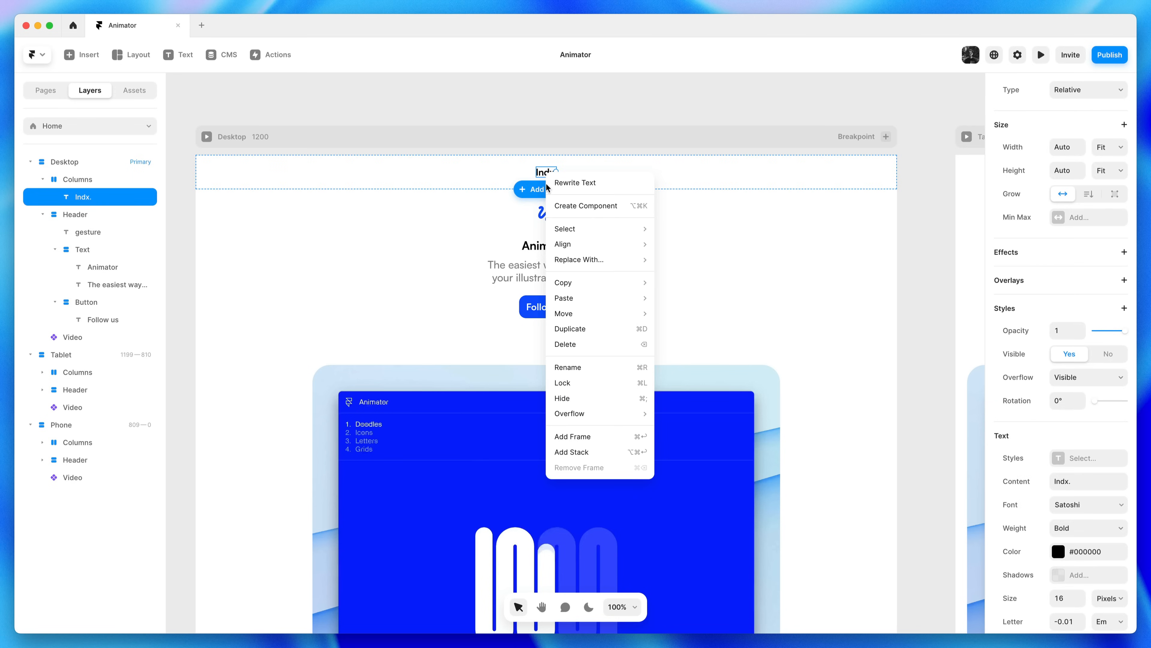
{"action": "left_click", "coordinate": [630, 330]}
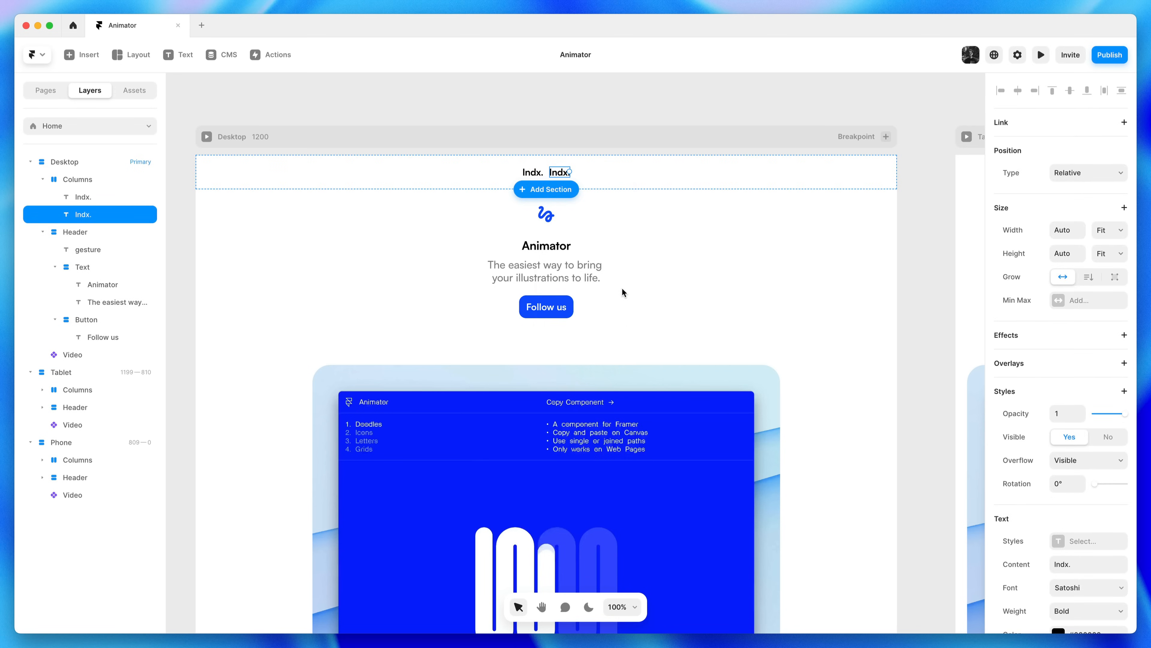
{"action": "double_click", "coordinate": [560, 173]}
{"action": "type", "text": "Twit"}
{"action": "key", "text": "Escape"}
Duplicate the label twice more to add GitHub and Contact beside Twitter
{"action": "key", "text": "super+d"}
{"action": "double_click", "coordinate": [580, 171]}
{"action": "type", "text": "GitHub"}
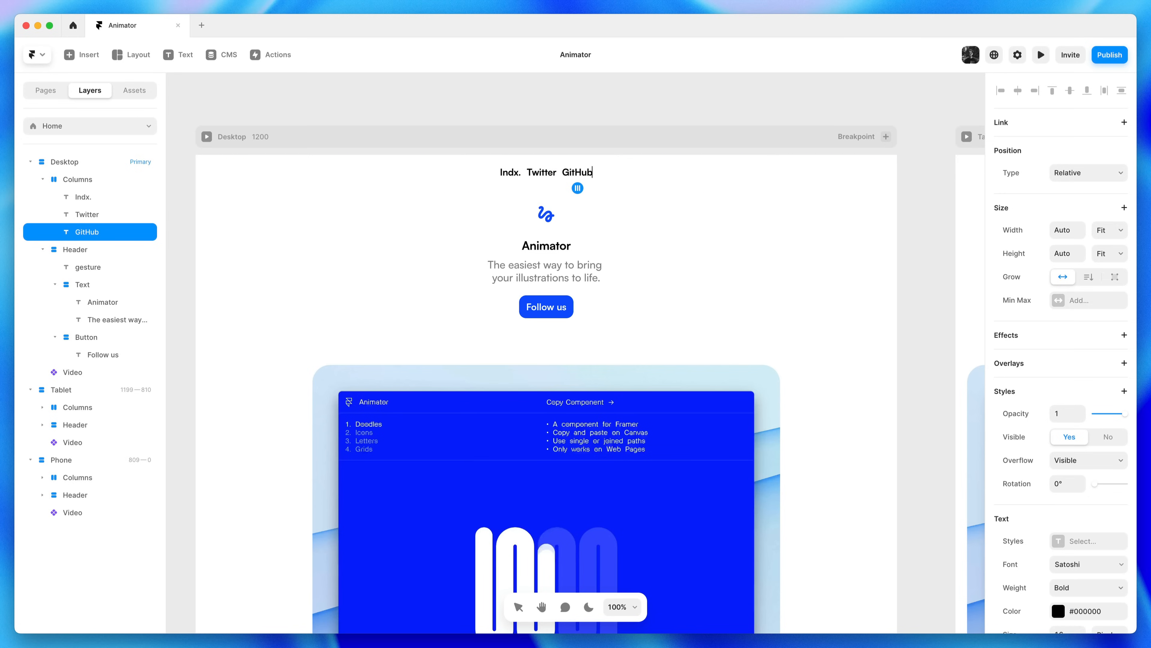
{"action": "key", "text": "Escape"}
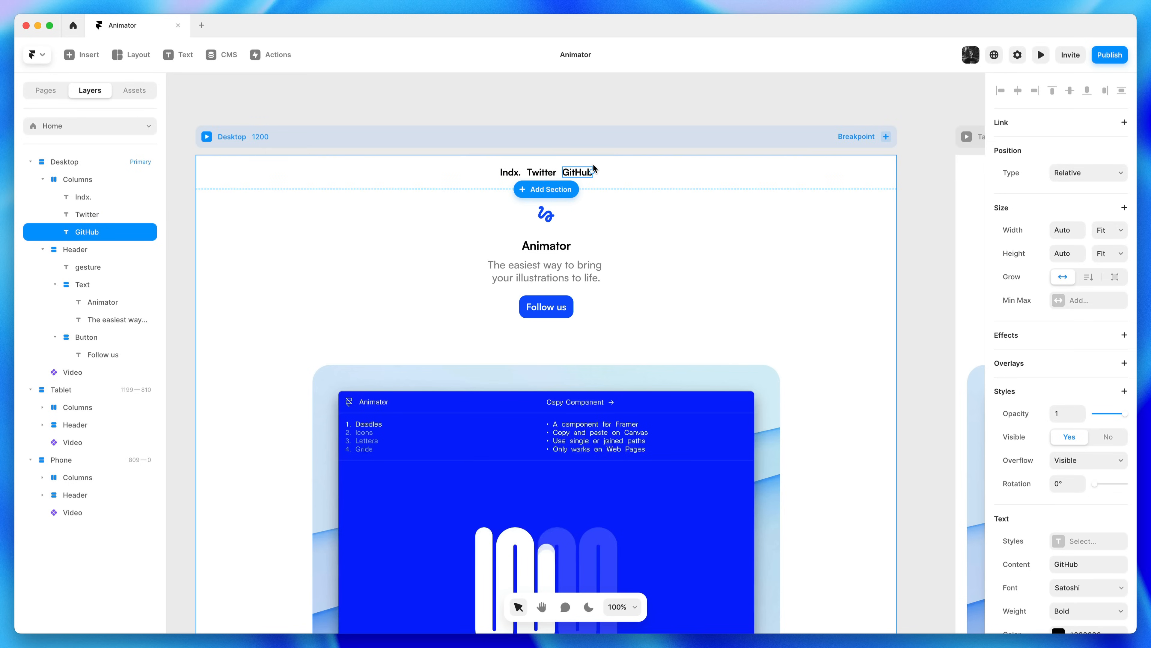
{"action": "key", "text": "super+d"}
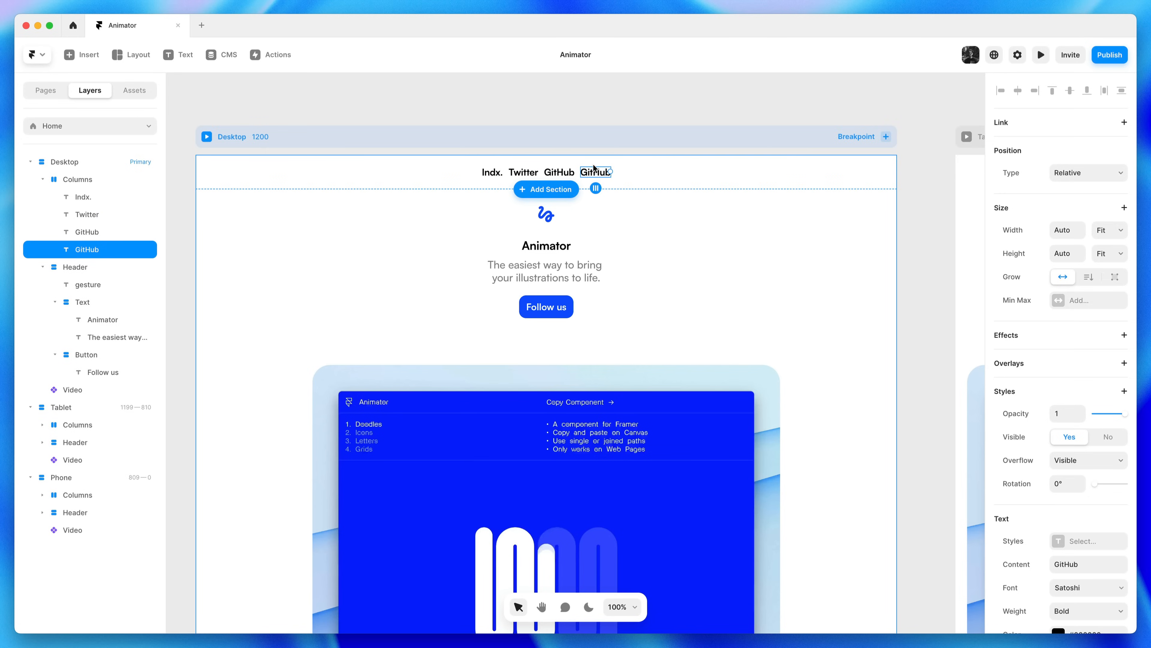
{"action": "double_click", "coordinate": [592, 174]}
{"action": "type", "text": "Contact"}
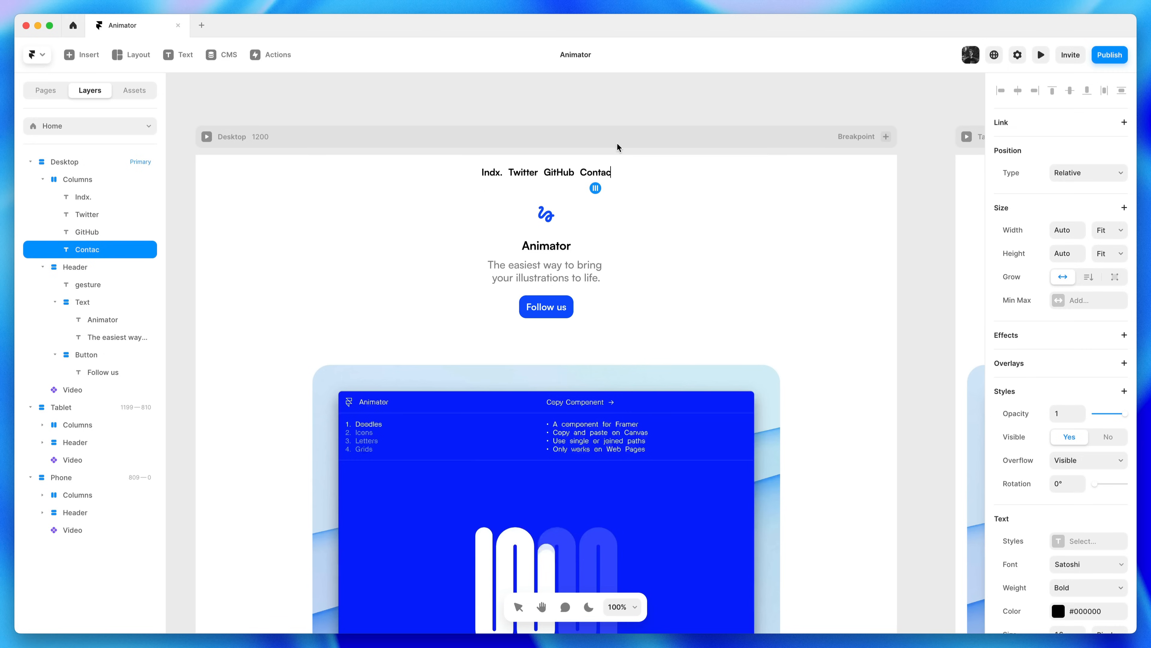
{"action": "key", "text": "Escape"}
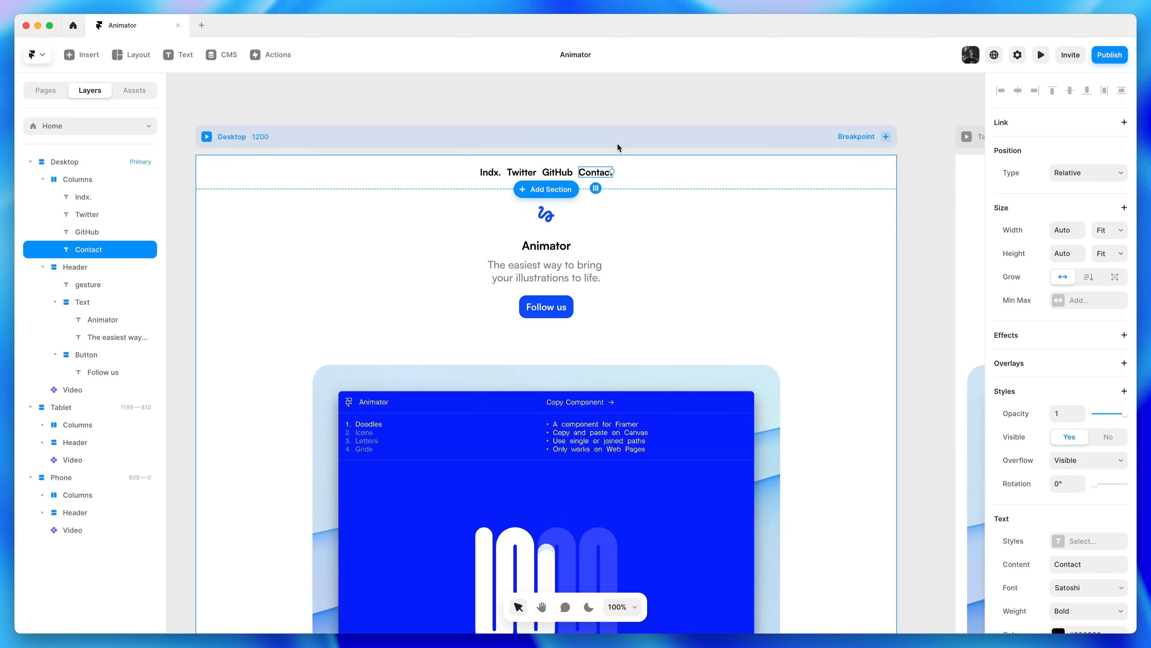
Style Twitter, GitHub and Contact in grey #888888, Medium weight, 0 letter spacing
{"action": "left_click", "coordinate": [557, 172], "text": "shift"}
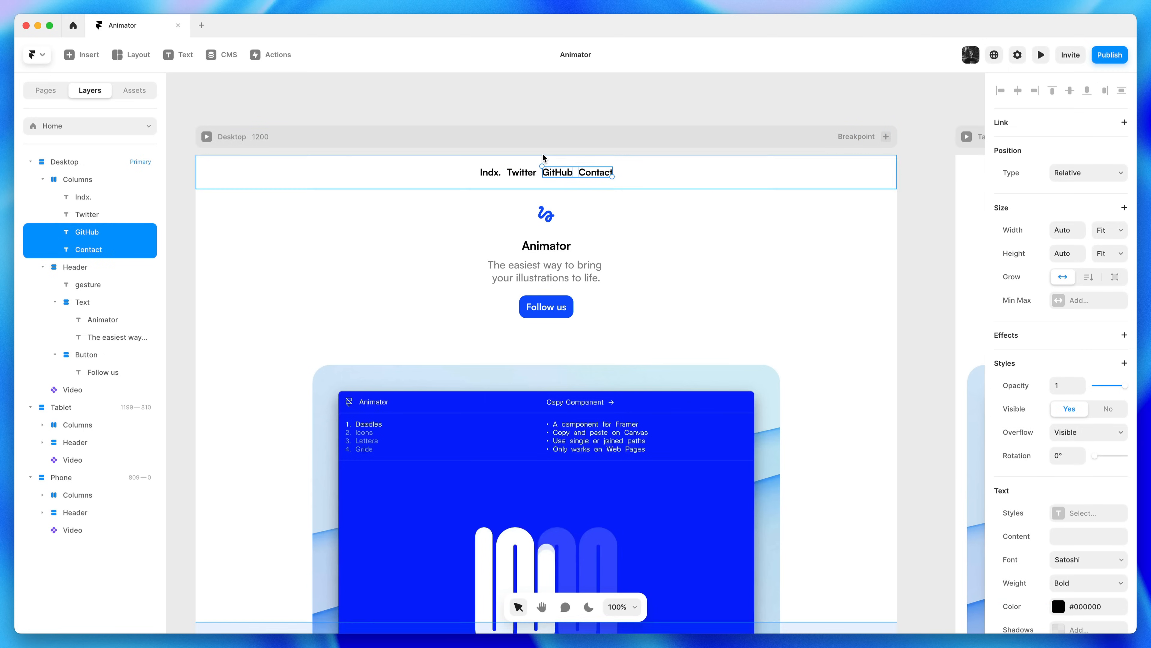
{"action": "left_click", "coordinate": [535, 172], "text": "shift"}
{"action": "left_click", "coordinate": [544, 173]}
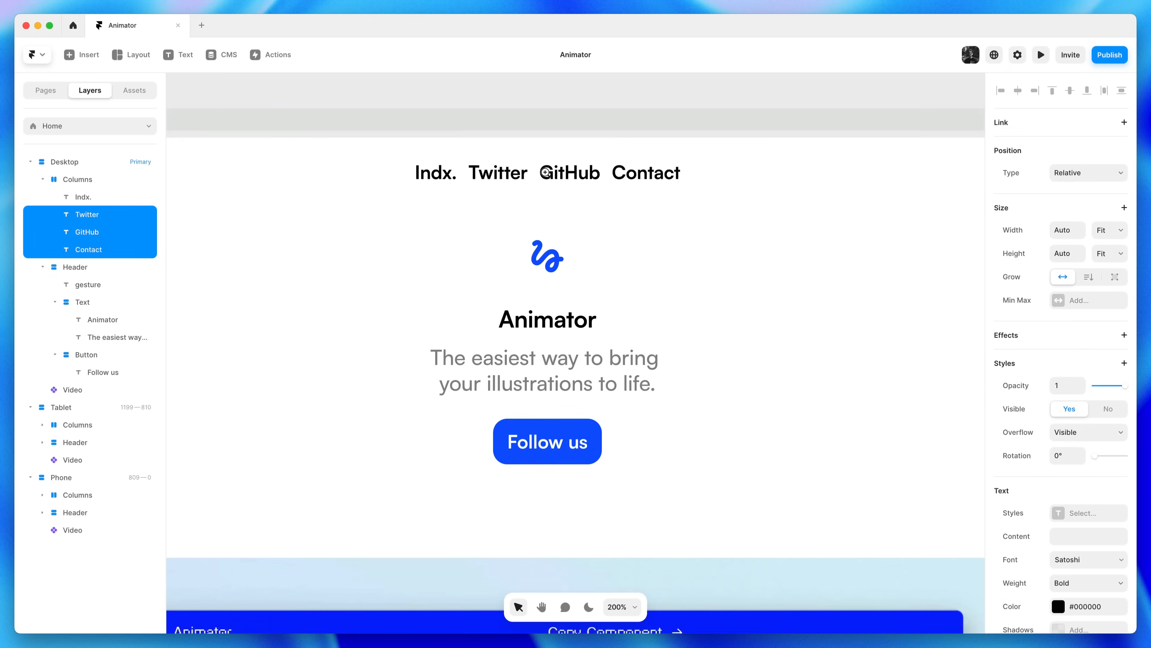
{"action": "scroll", "coordinate": [1069, 459], "scroll_direction": "down", "scroll_amount": 5}
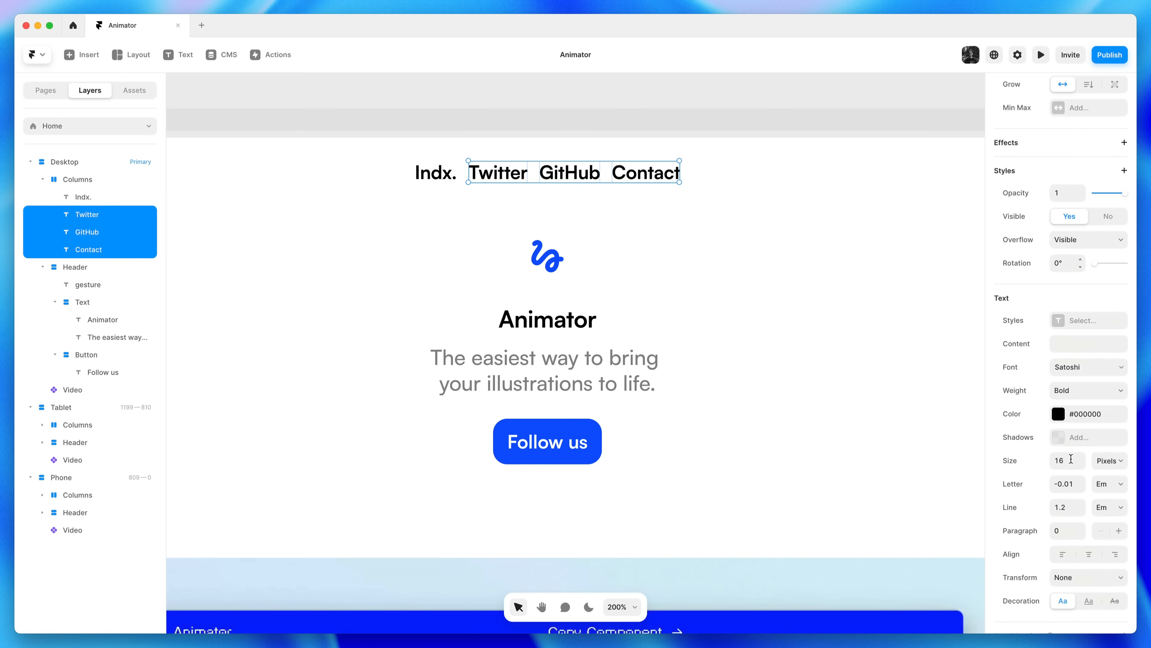
{"action": "left_click", "coordinate": [1082, 415]}
{"action": "type", "text": "#888888"}
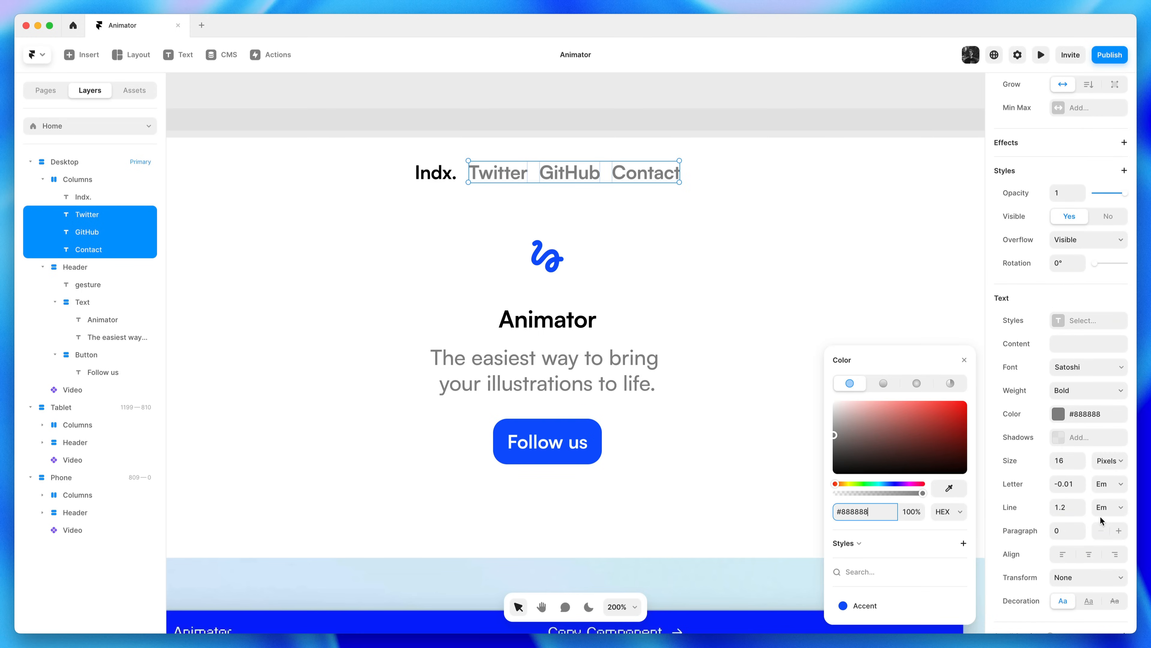
{"action": "left_click", "coordinate": [1072, 486]}
{"action": "type", "text": "0"}
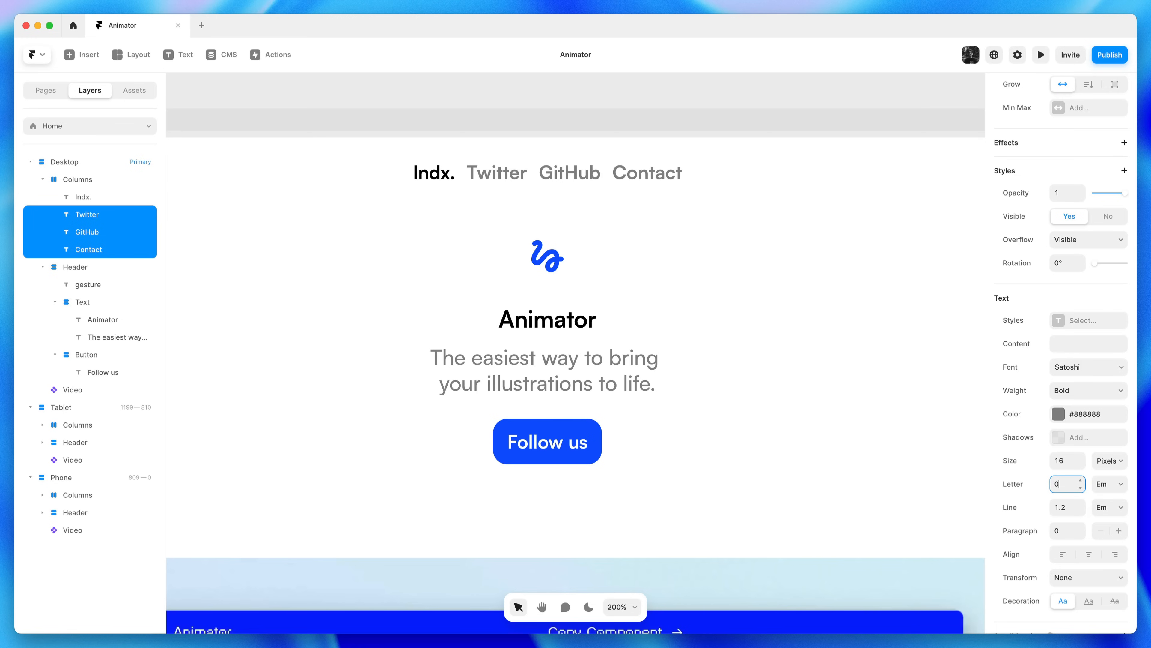
{"action": "left_click", "coordinate": [1074, 422]}
{"action": "left_click", "coordinate": [1071, 417]}
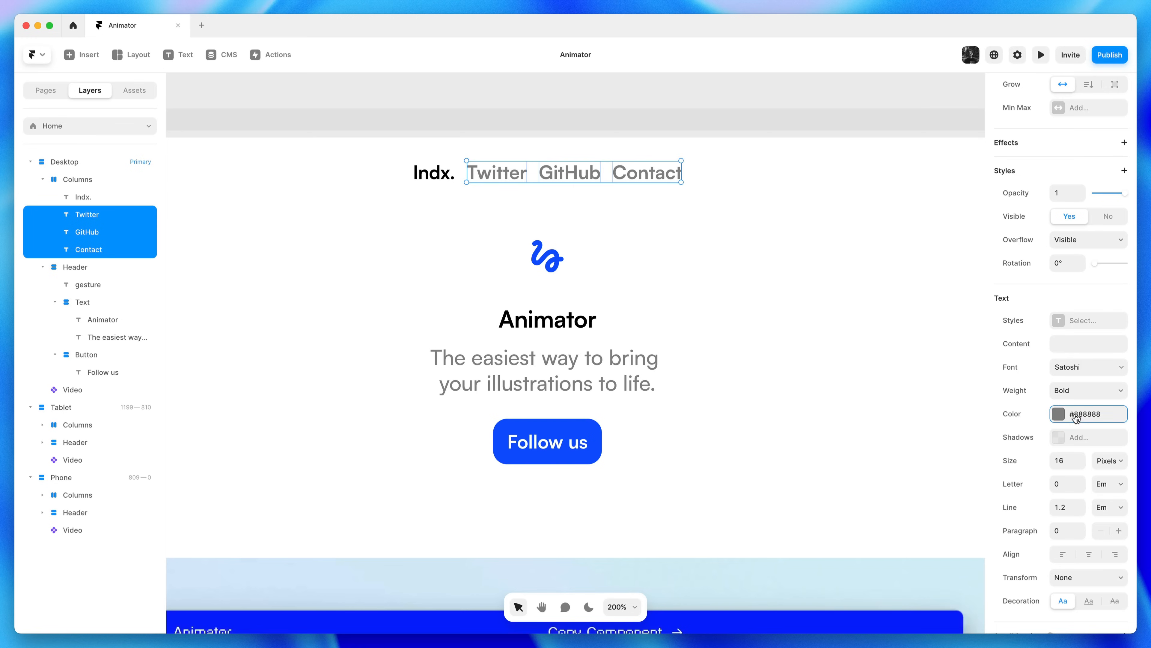
{"action": "left_click", "coordinate": [1077, 394]}
{"action": "left_click", "coordinate": [1076, 367]}
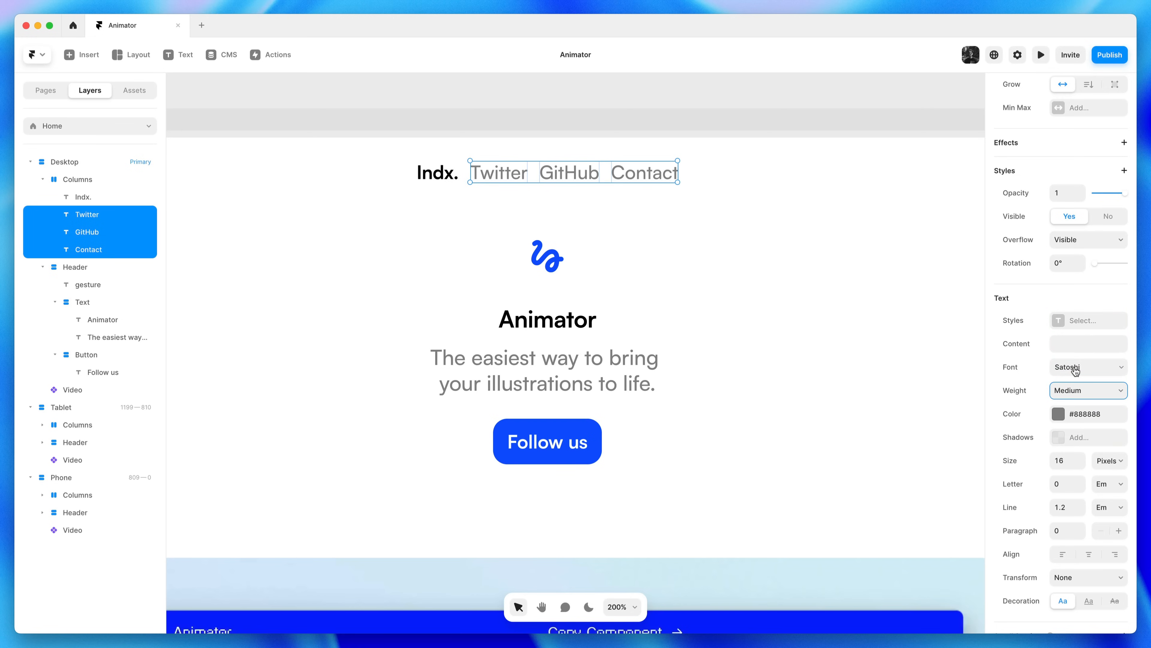
Give the Columns nav frame padding 20 and Fit Content height
{"action": "left_click", "coordinate": [740, 177]}
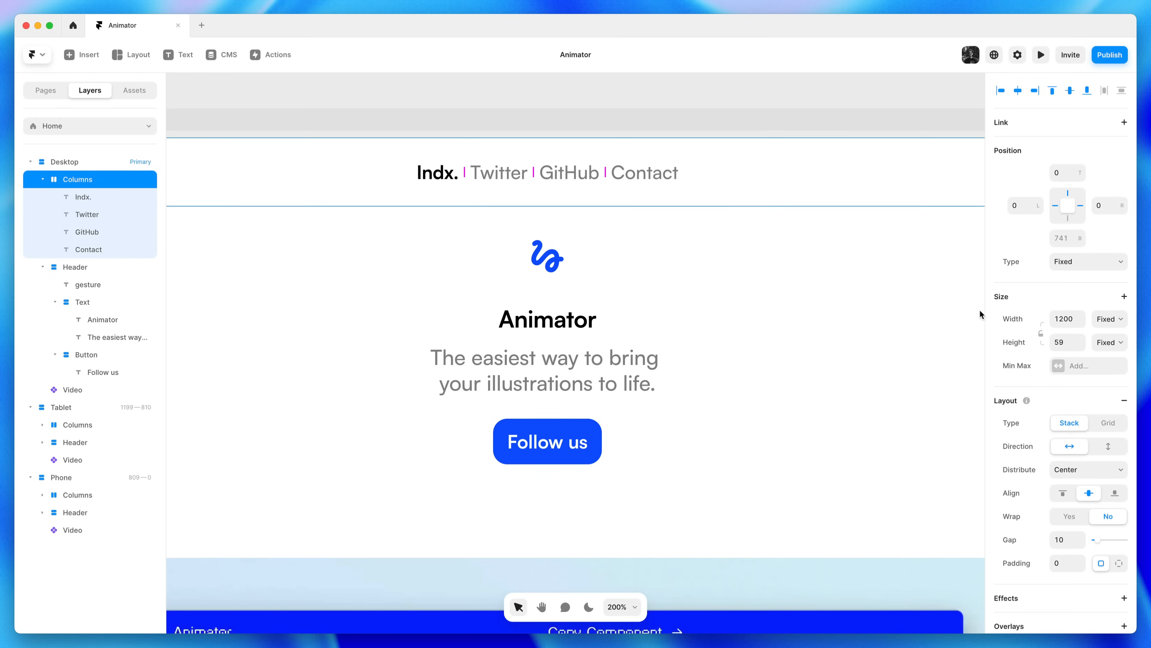
{"action": "left_click", "coordinate": [1081, 561], "text": "shift"}
{"action": "left_click", "coordinate": [1106, 342]}
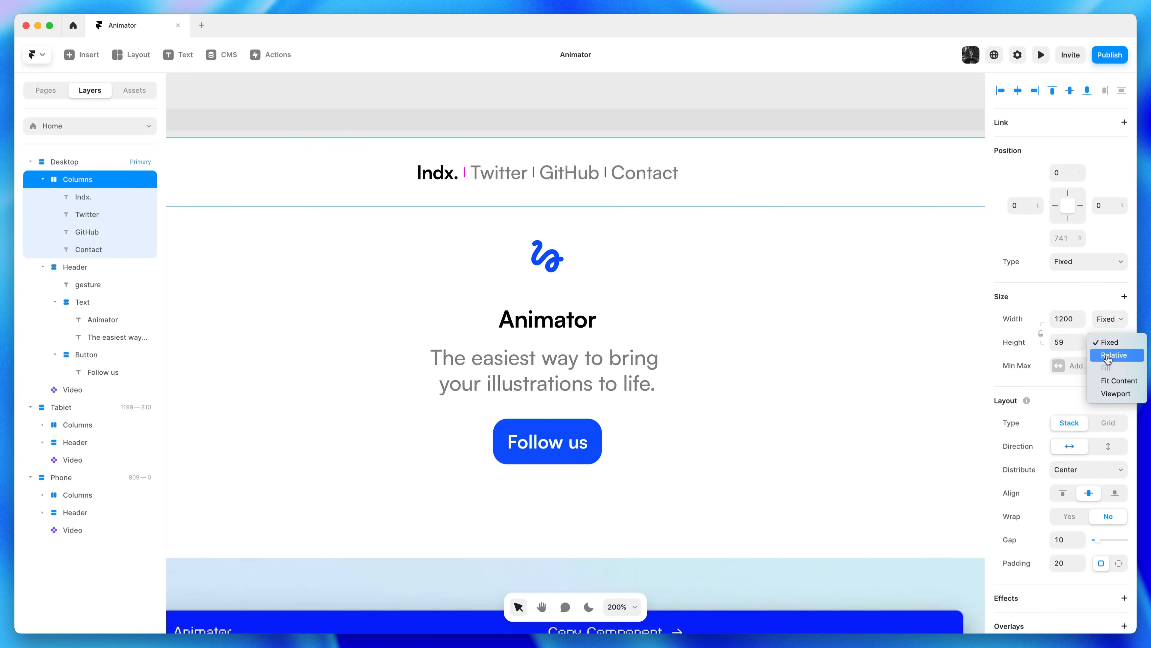
{"action": "left_click", "coordinate": [1134, 383]}
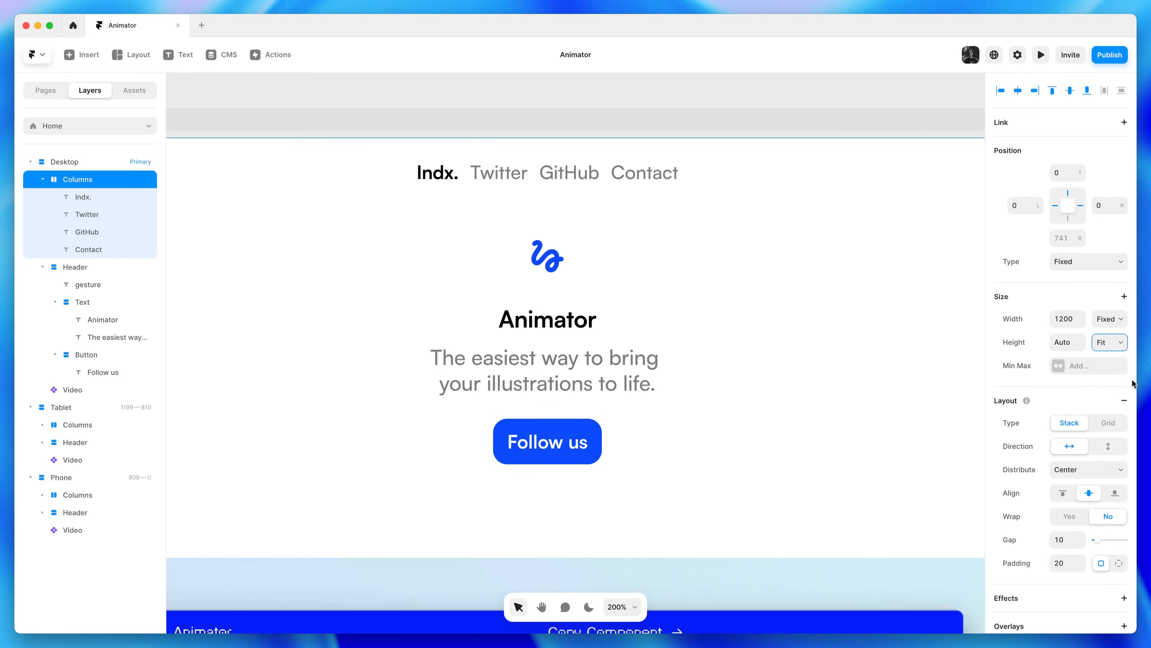
{"action": "left_click", "coordinate": [671, 230]}
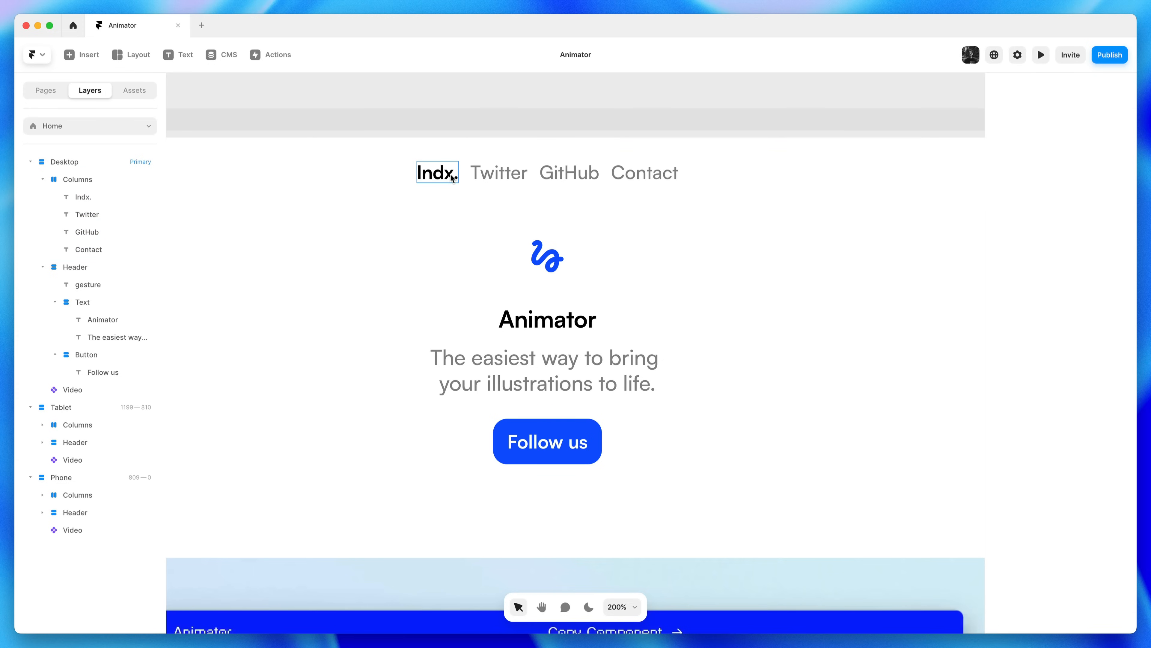
Draw a new frame after Indx. that fills the nav row's width and height
{"action": "left_click", "coordinate": [458, 185]}
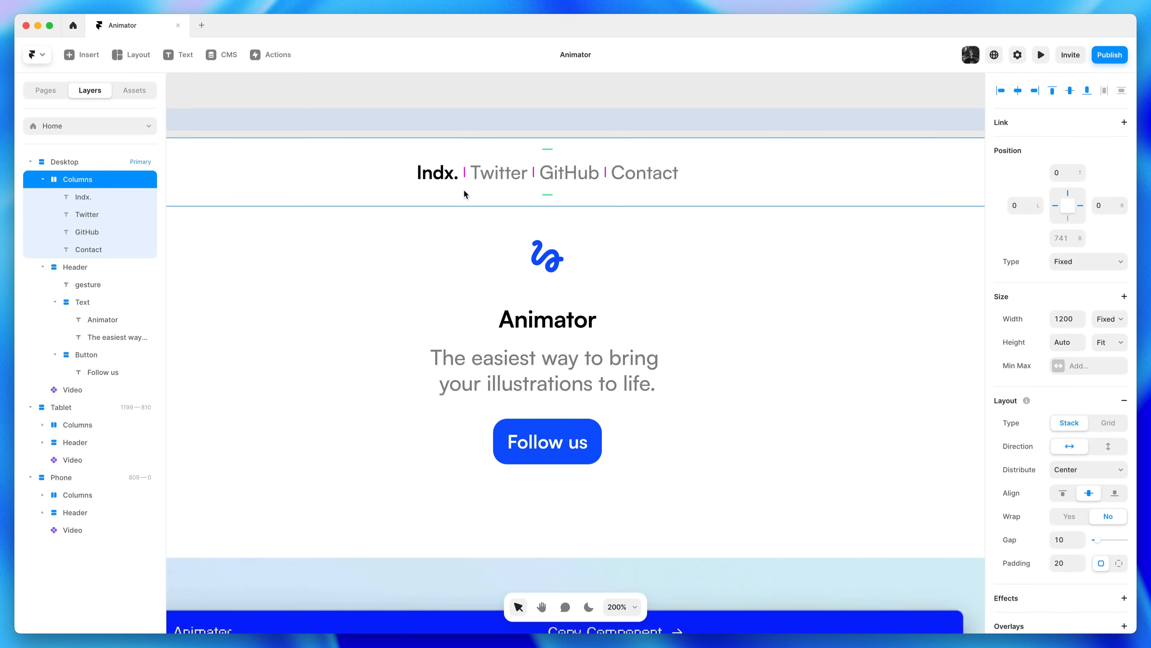
{"action": "key", "text": "shift+2"}
{"action": "key", "text": "f"}
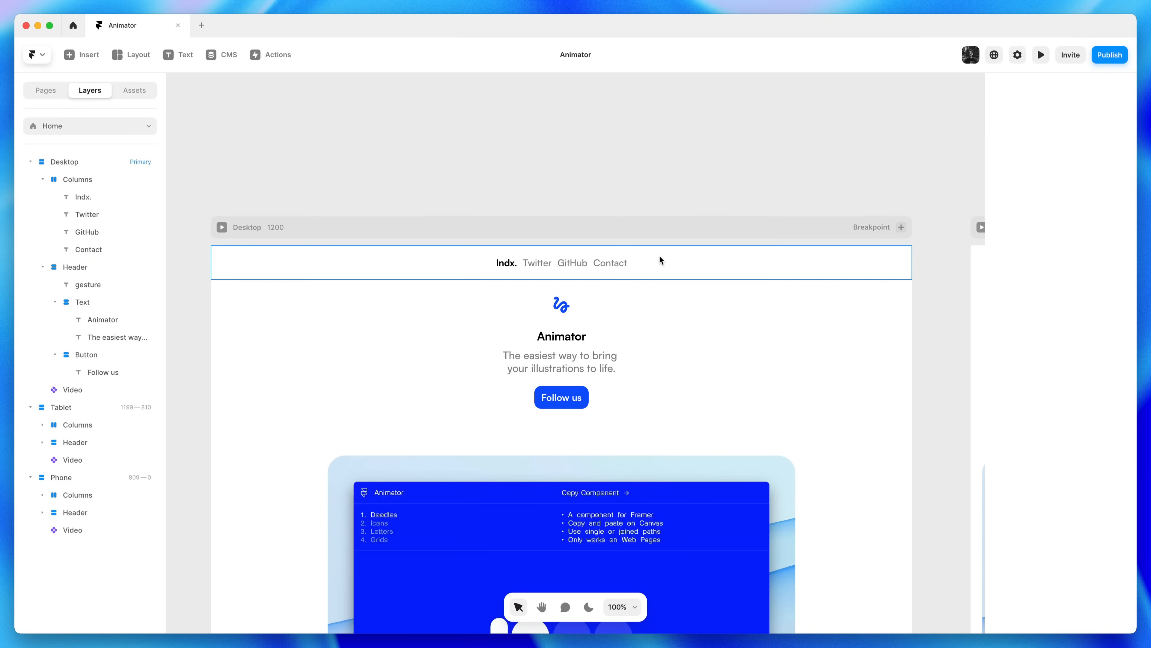
{"action": "left_click_drag", "start_coordinate": [643, 257], "coordinate": [519, 269]}
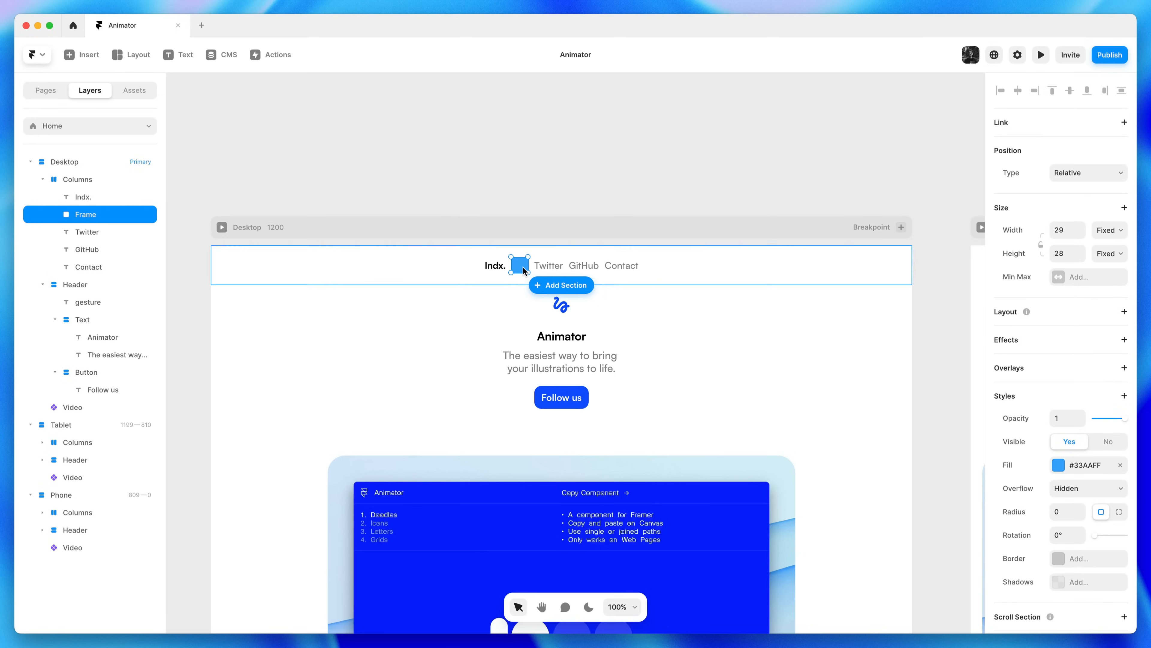
{"action": "left_click", "coordinate": [1105, 237]}
{"action": "left_click", "coordinate": [1106, 253]}
{"action": "left_click", "coordinate": [1106, 253]}
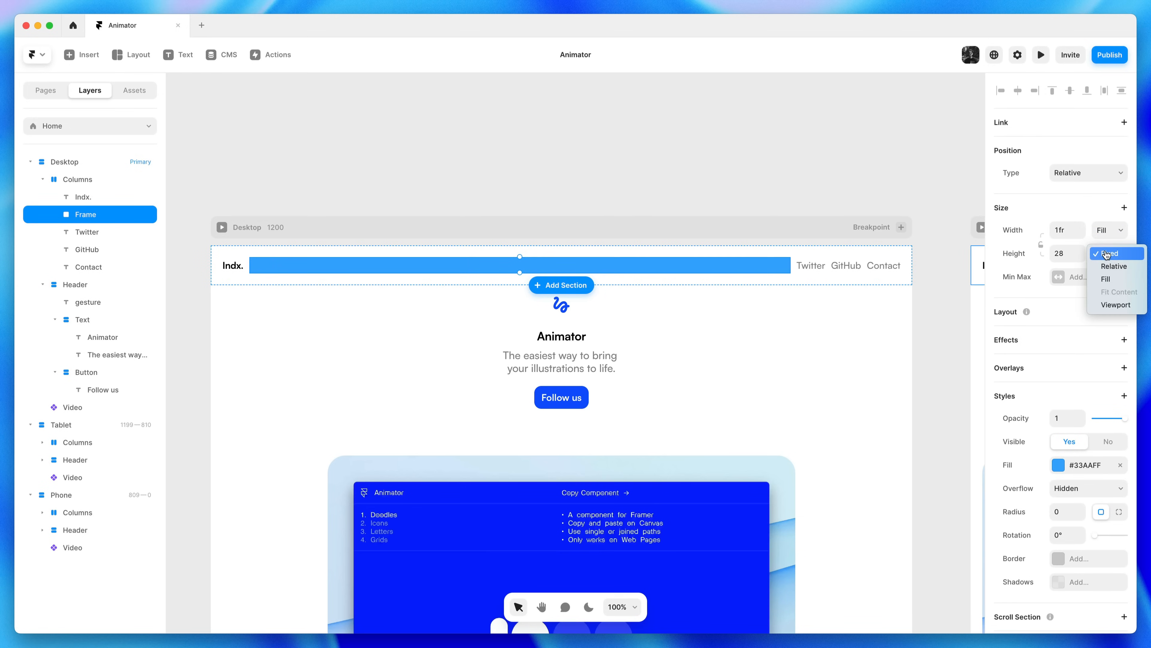
{"action": "left_click", "coordinate": [1108, 278]}
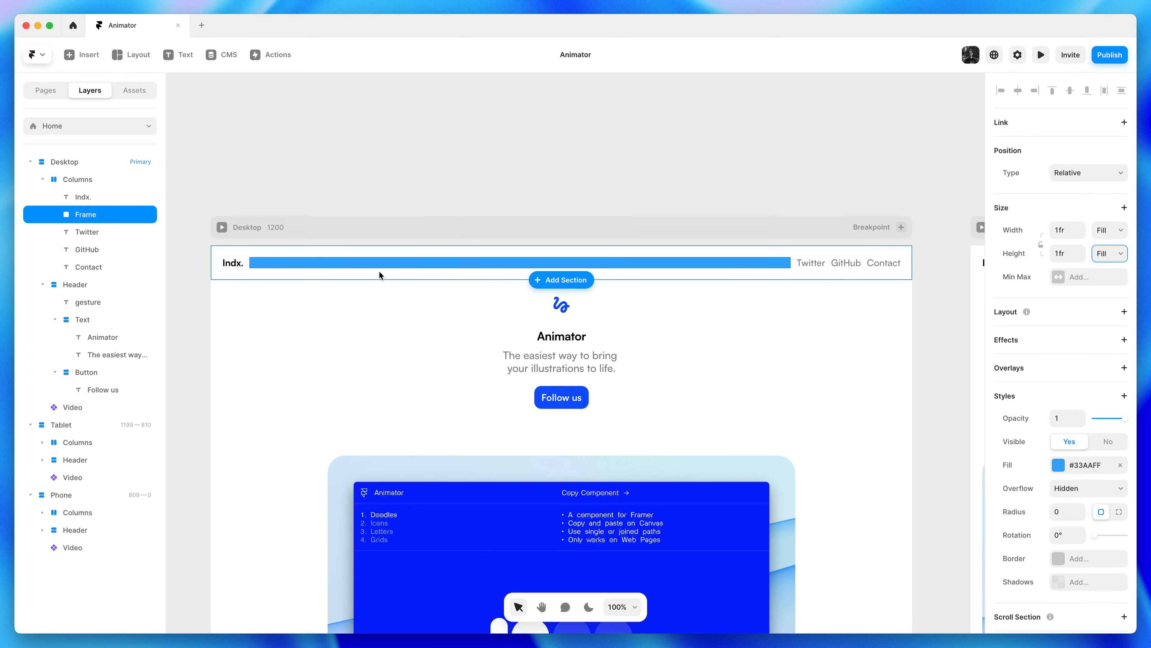
Rename the nav row layer to Topbar and the bar layer to Spacer
{"action": "left_click", "coordinate": [401, 250]}
{"action": "double_click", "coordinate": [96, 179]}
{"action": "type", "text": "Topbar"}
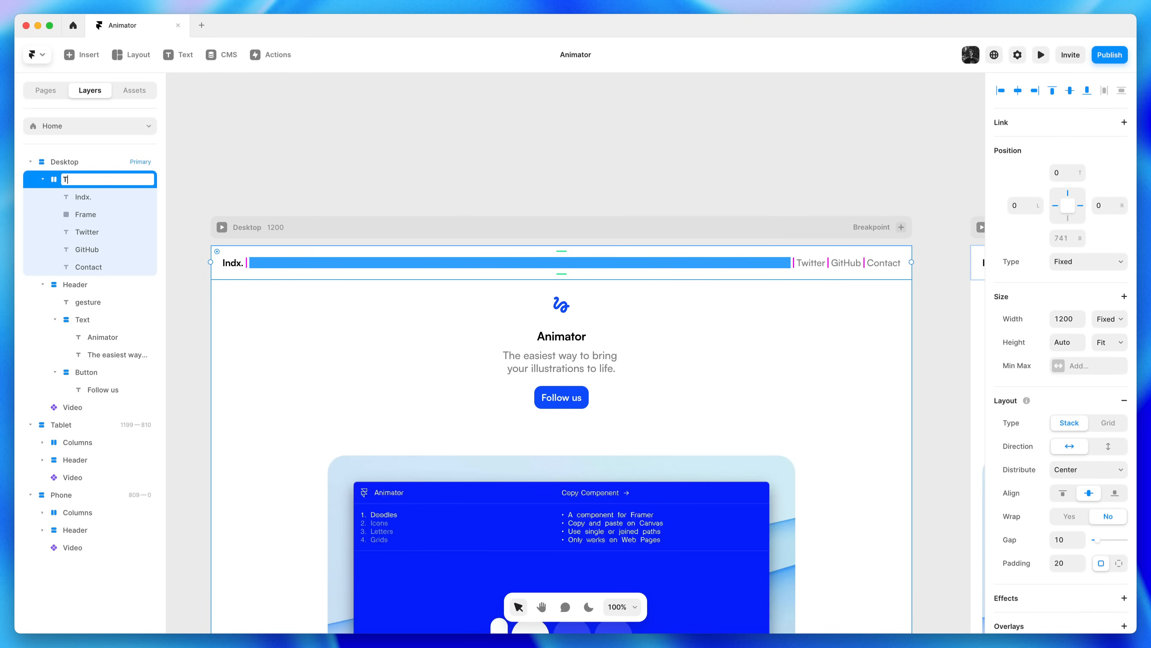
{"action": "key", "text": "Return"}
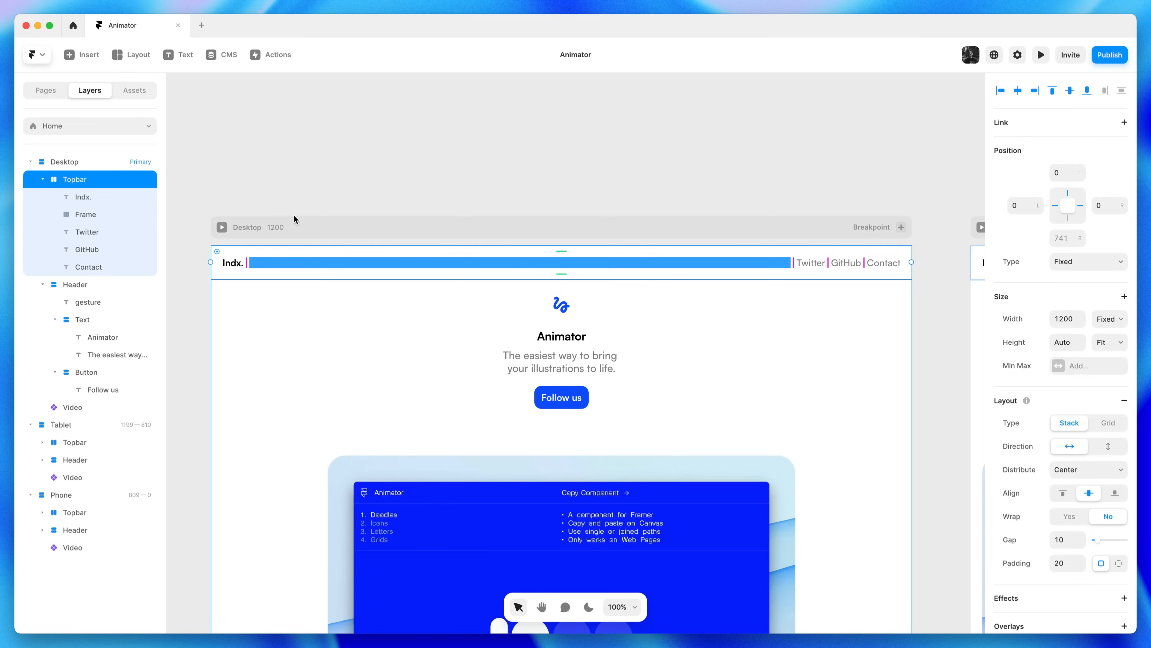
{"action": "left_click", "coordinate": [319, 263]}
{"action": "double_click", "coordinate": [98, 214]}
{"action": "type", "text": "Spacer"}
{"action": "key", "text": "Return"}
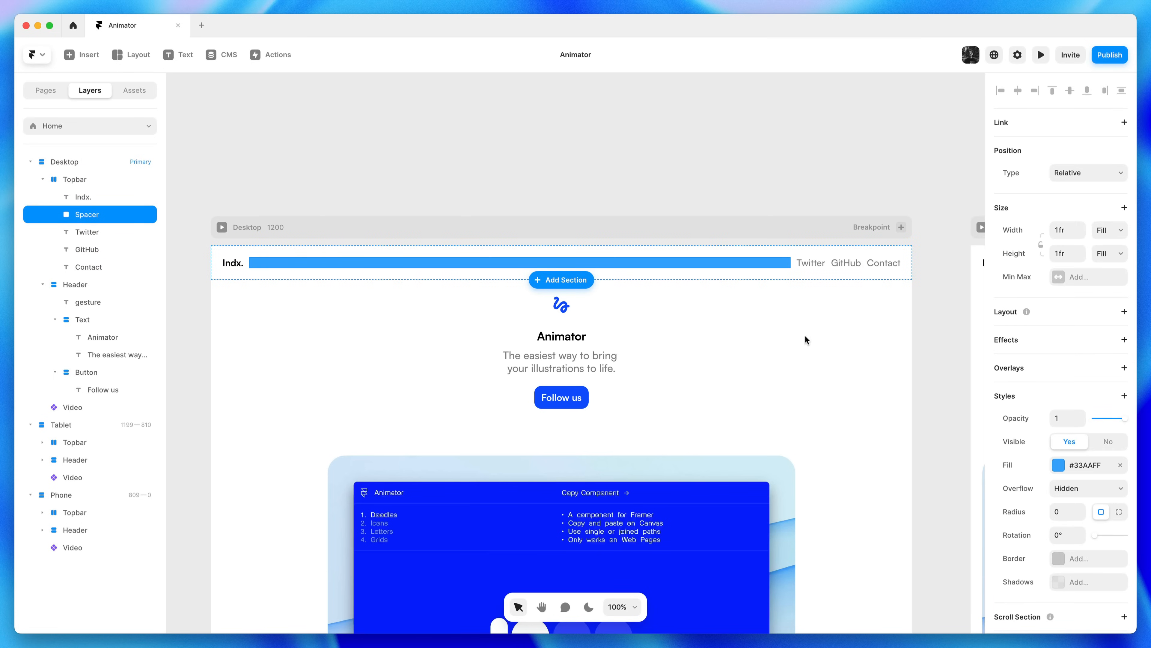
Remove the blue fill from the Spacer
{"action": "left_click", "coordinate": [1121, 465]}
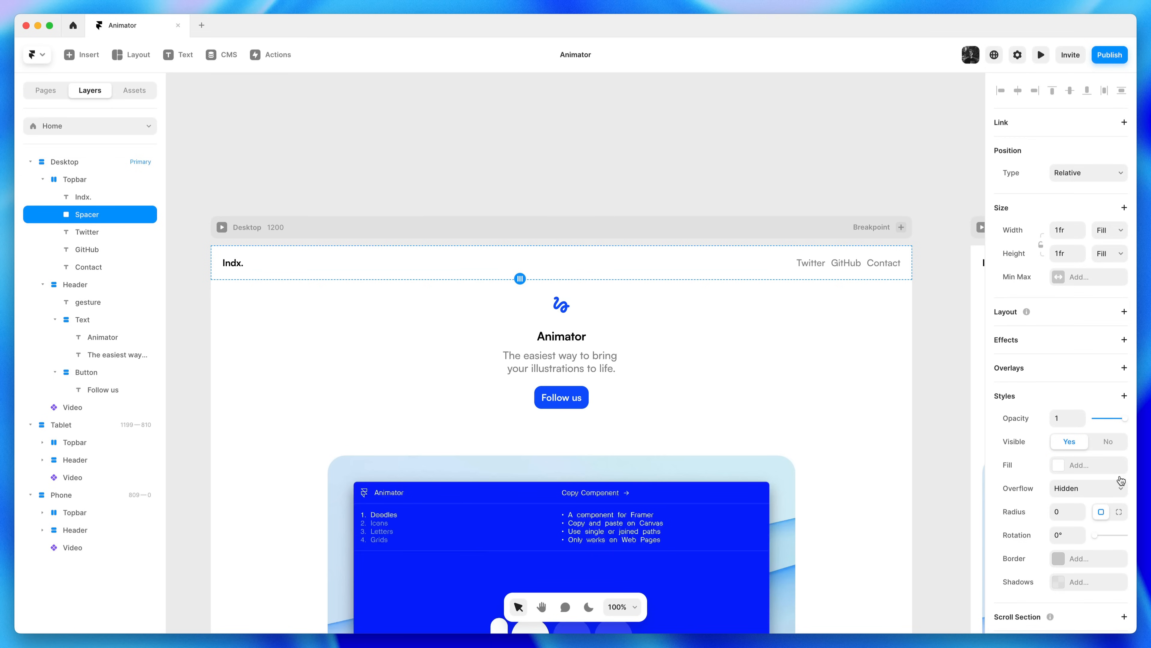
{"action": "left_click", "coordinate": [655, 186]}
{"action": "scroll", "coordinate": [655, 154], "scroll_direction": "down", "scroll_amount": 3}
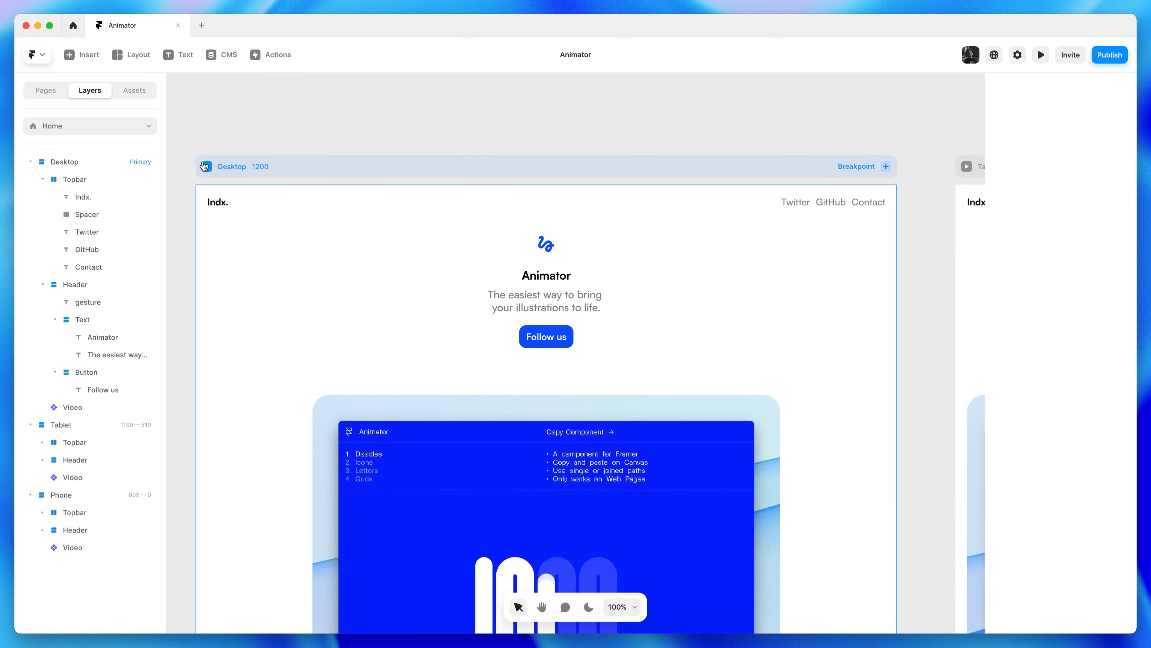
Preview the landing page, scroll through it, then return to the canvas
{"action": "key", "text": "super+p"}
{"action": "scroll", "coordinate": [609, 382], "scroll_direction": "down", "scroll_amount": 2}
{"action": "scroll", "coordinate": [608, 382], "scroll_direction": "up", "scroll_amount": 2}
{"action": "scroll", "coordinate": [609, 383], "scroll_direction": "down", "scroll_amount": 3}
{"action": "scroll", "coordinate": [609, 383], "scroll_direction": "up", "scroll_amount": 3}
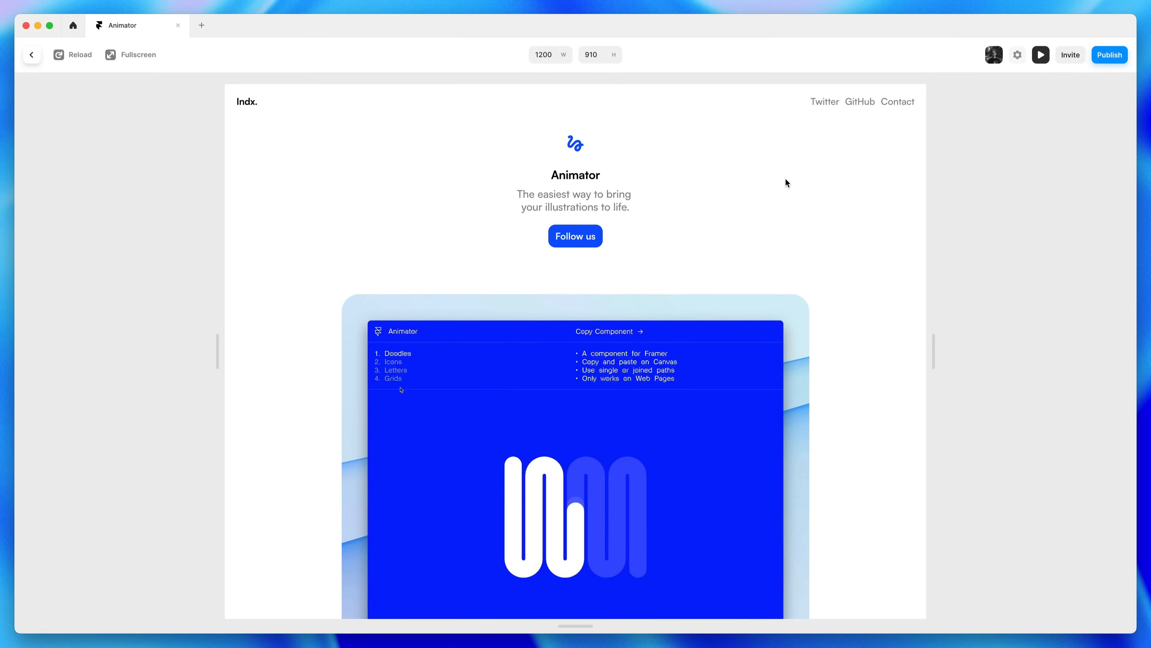
{"action": "left_click", "coordinate": [1041, 55]}
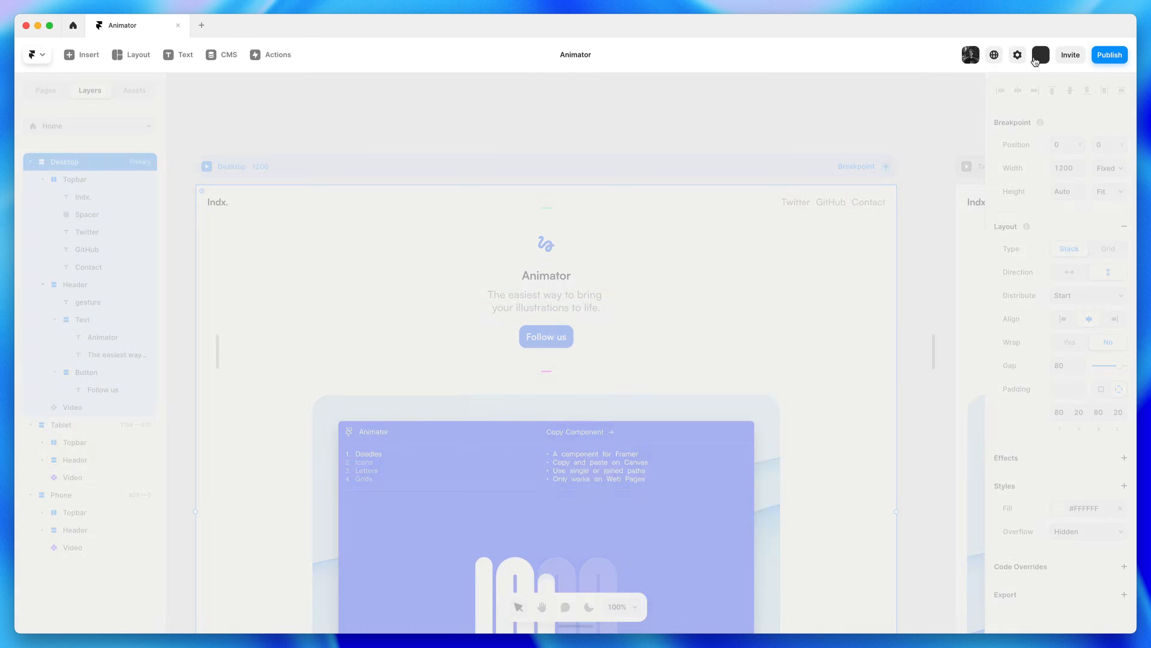
{"action": "left_click_drag", "start_coordinate": [705, 132], "coordinate": [605, 155]}
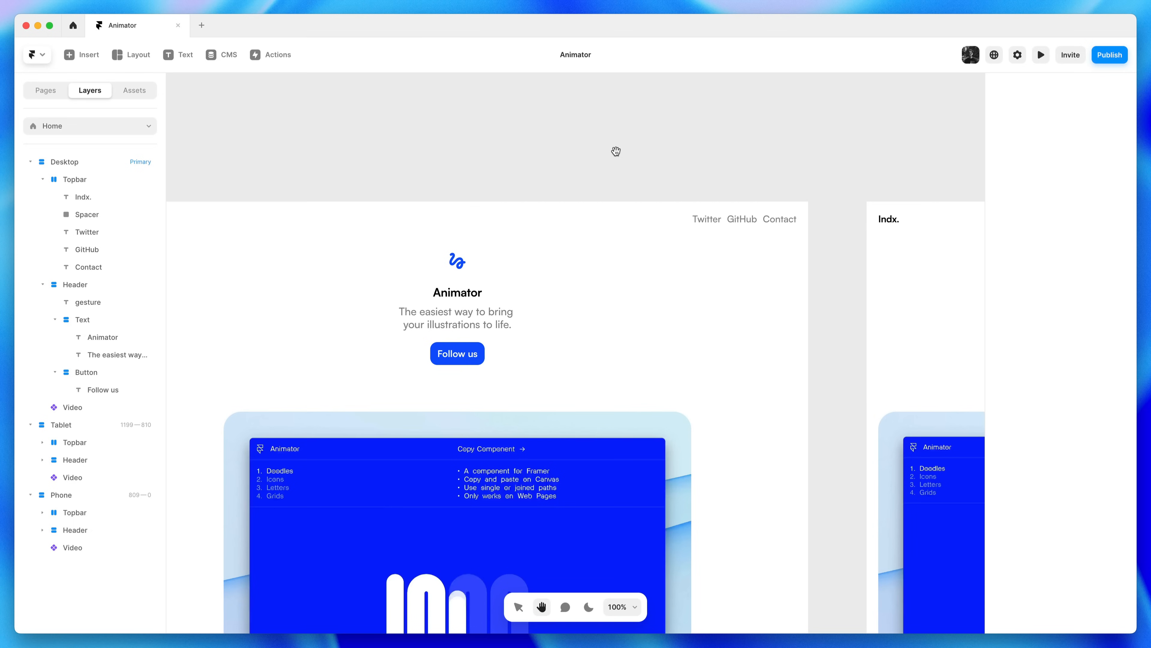
Link the Twitter nav text to twitter.com
{"action": "left_click", "coordinate": [704, 220]}
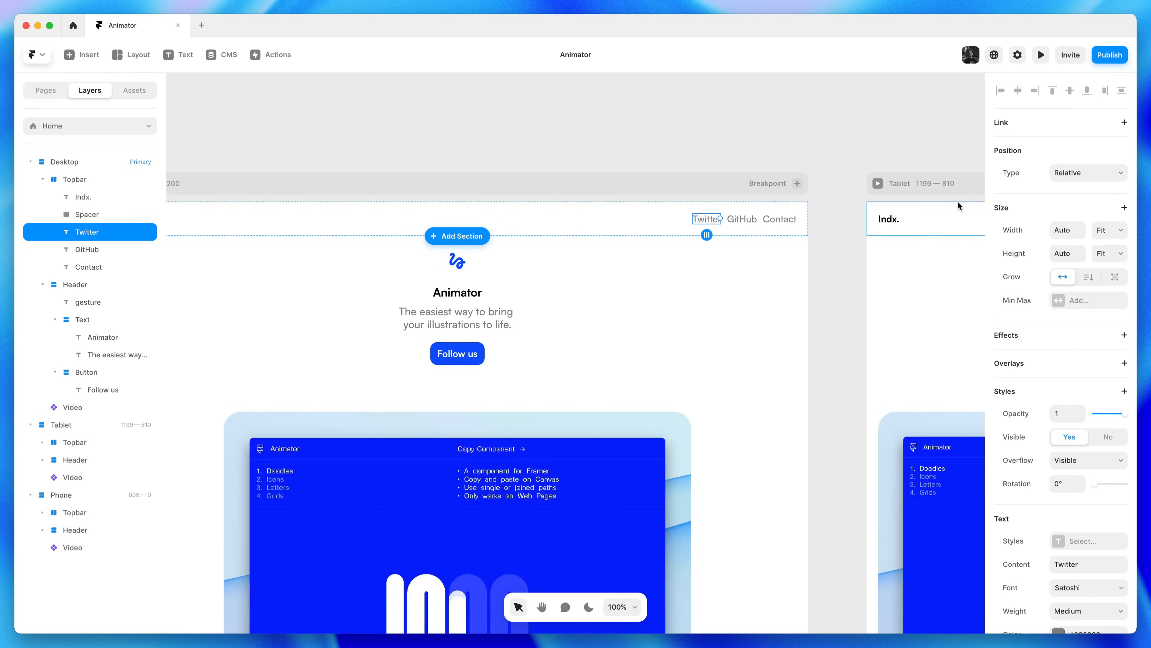
{"action": "left_click", "coordinate": [1037, 132]}
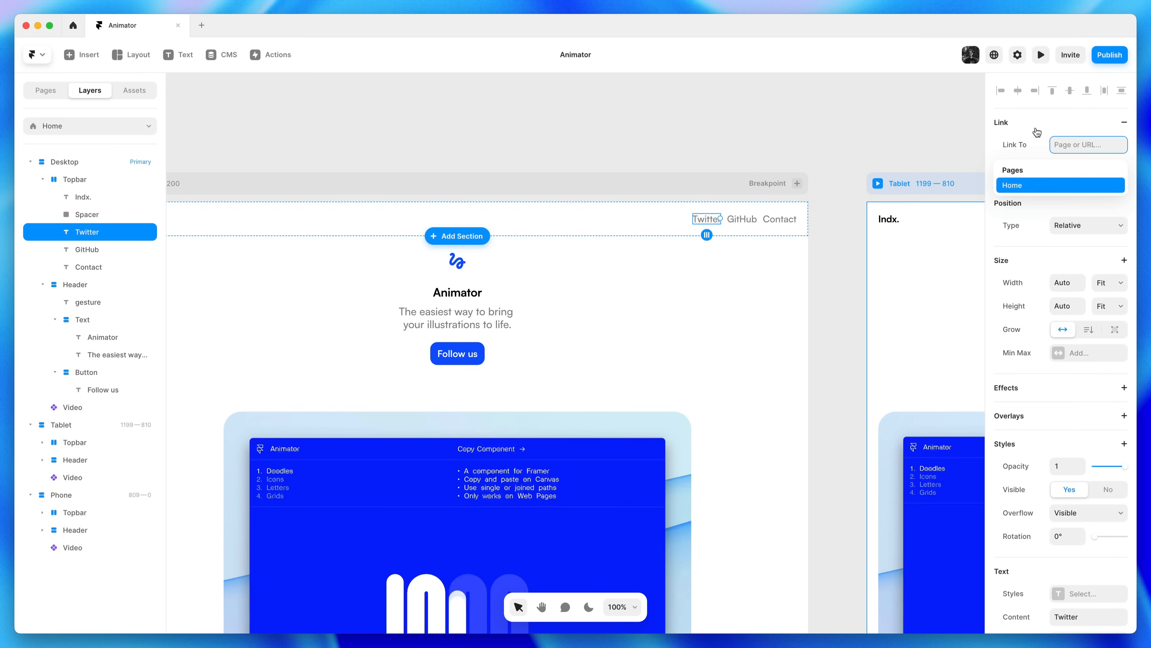
{"action": "type", "text": "twitter.com"}
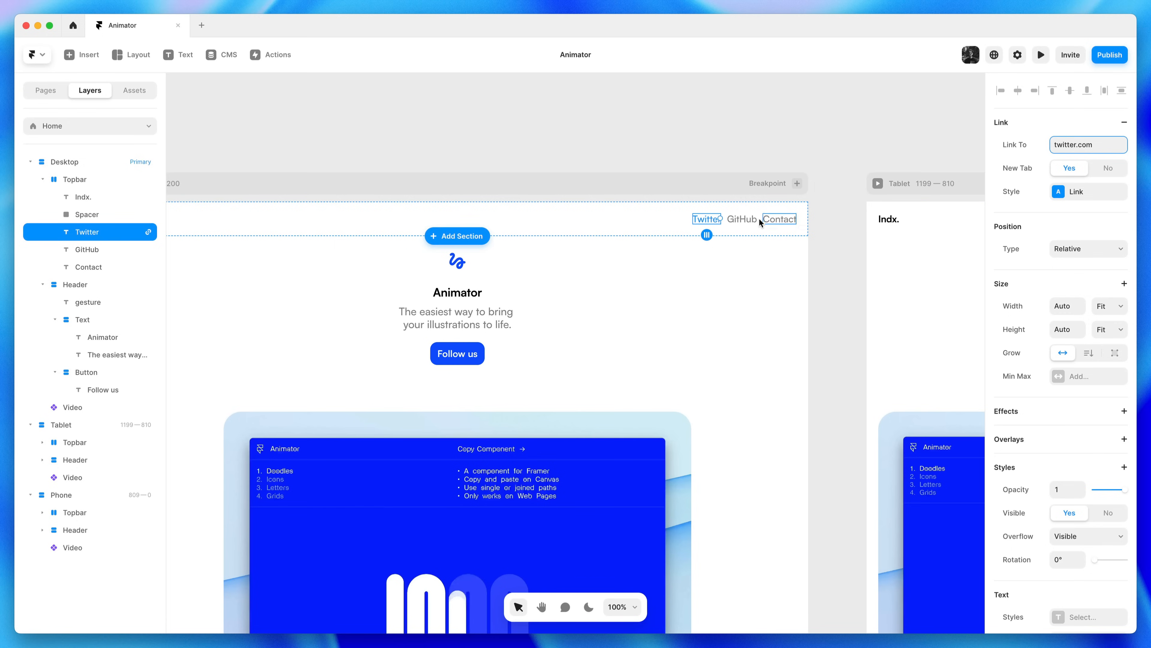
{"action": "left_click", "coordinate": [710, 164]}
{"action": "left_click_drag", "start_coordinate": [653, 158], "coordinate": [840, 283]}
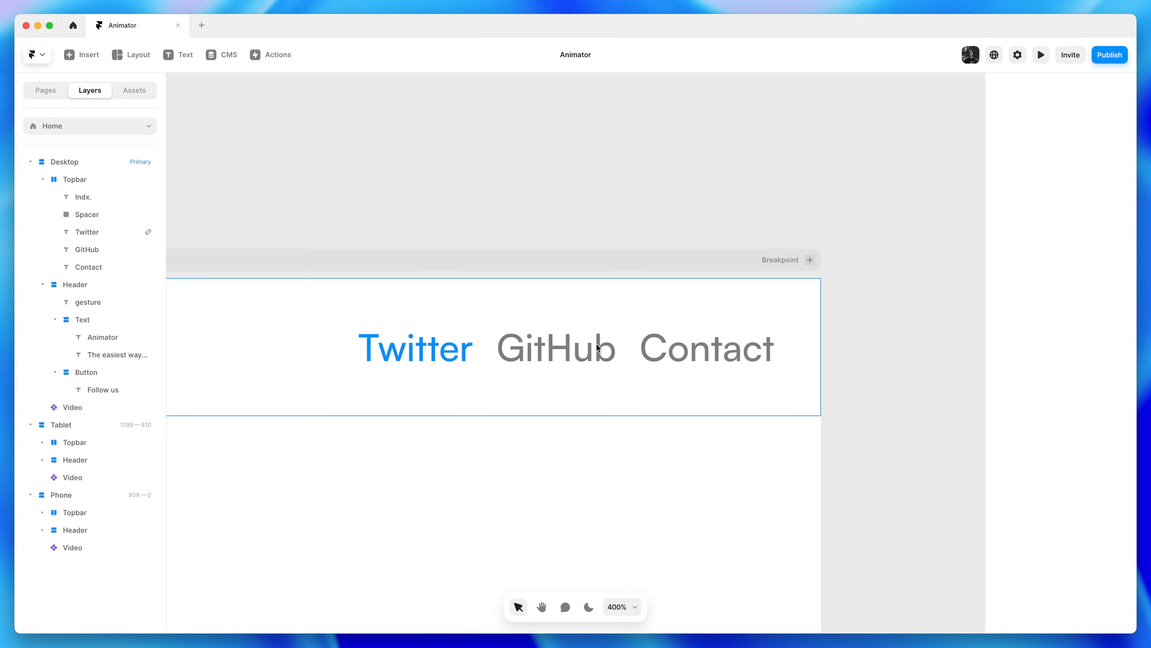
Open the Link style's settings from the Twitter text's link styles
{"action": "left_click", "coordinate": [421, 354]}
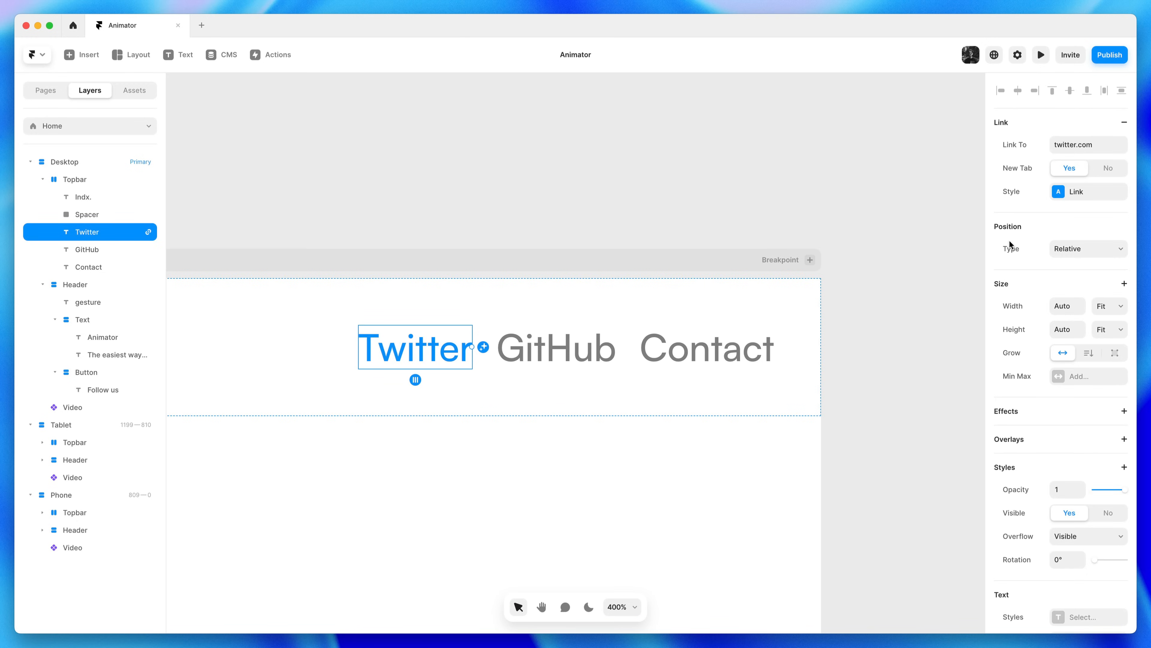
{"action": "left_click", "coordinate": [1085, 198]}
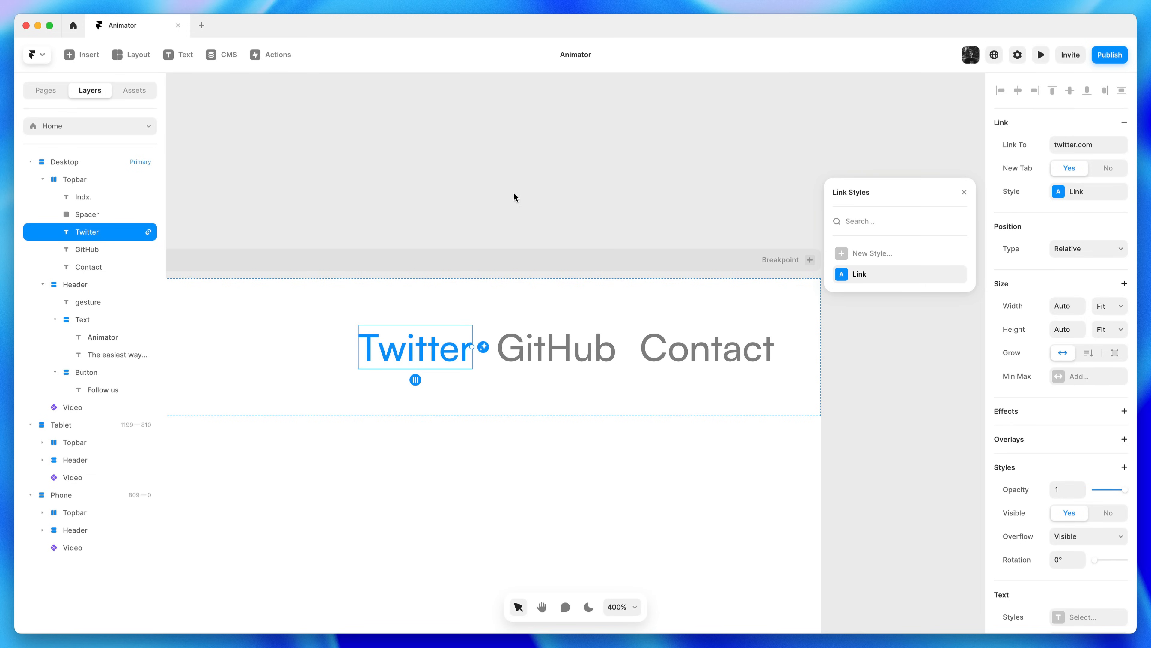
{"action": "left_click", "coordinate": [140, 89]}
{"action": "left_click", "coordinate": [32, 145]}
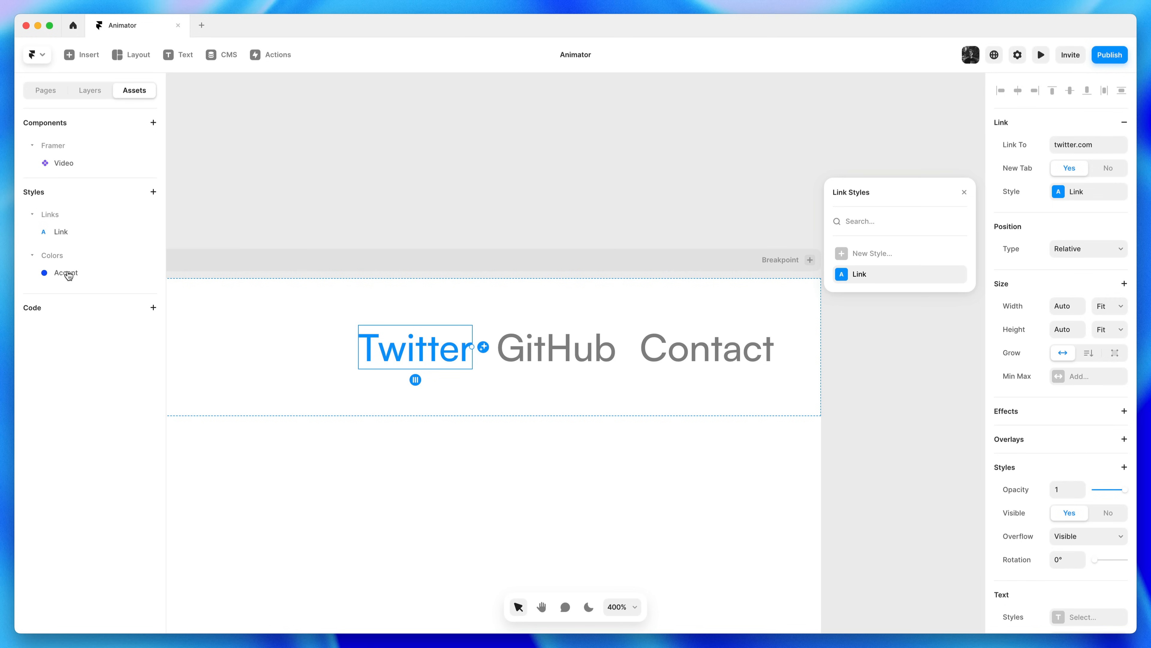
{"action": "mouse_move", "coordinate": [960, 281]}
{"action": "left_click", "coordinate": [958, 275]}
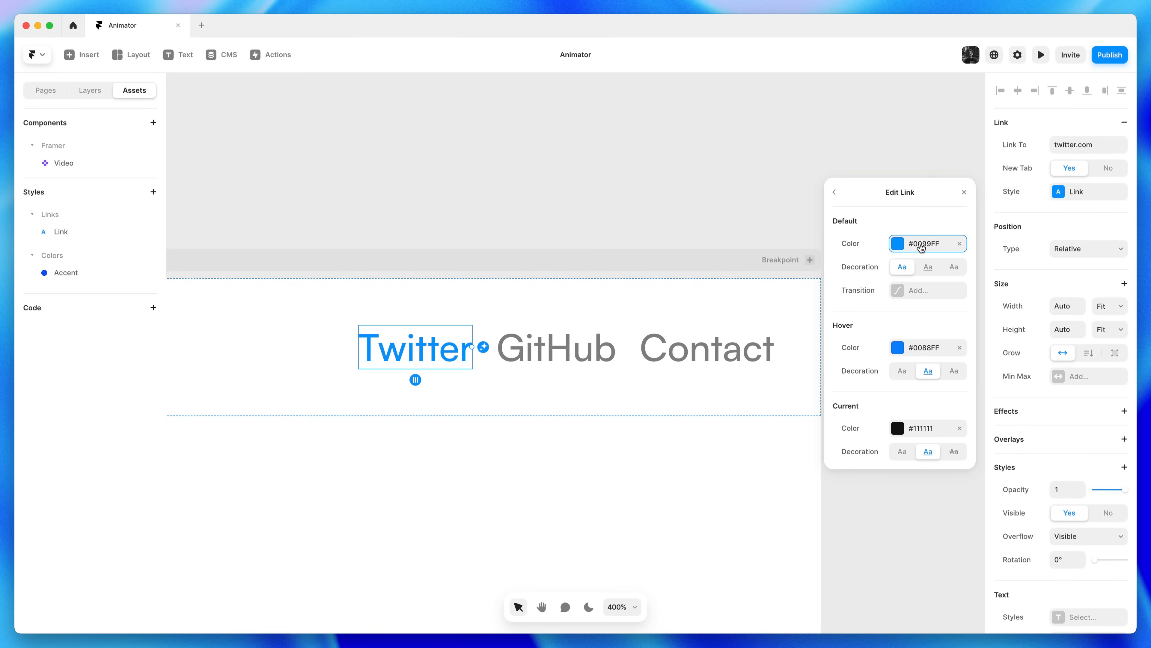
Set the Link default colour to #888888 and remove underlines on hover and current
{"action": "left_click", "coordinate": [922, 244]}
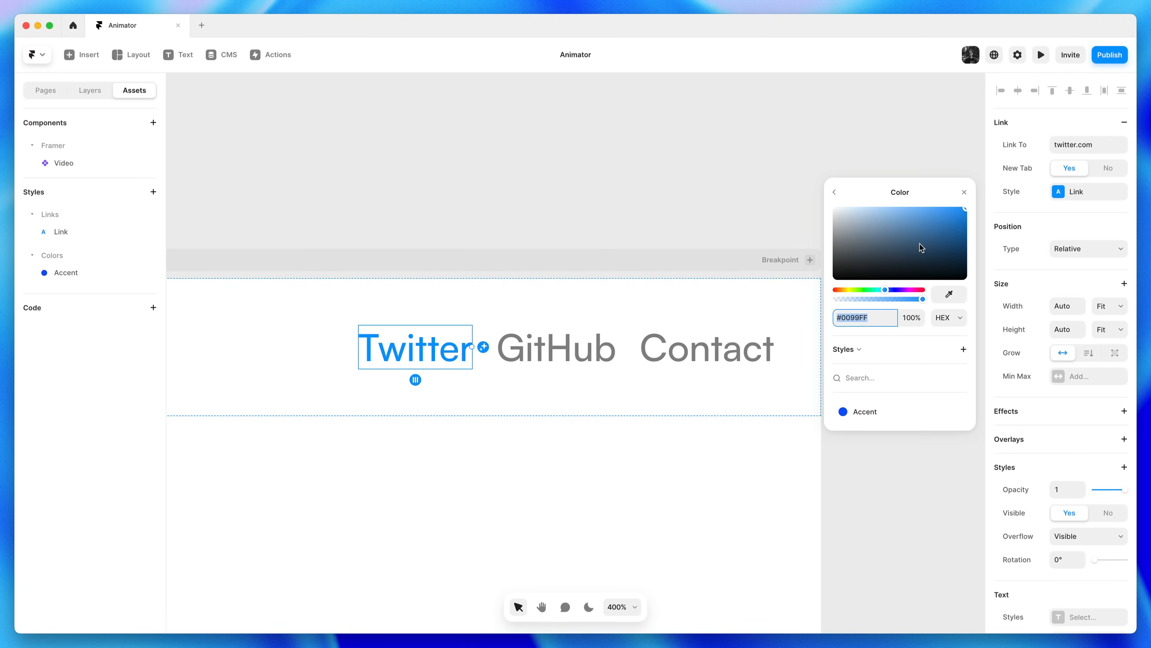
{"action": "type", "text": "888"}
{"action": "left_click", "coordinate": [834, 192]}
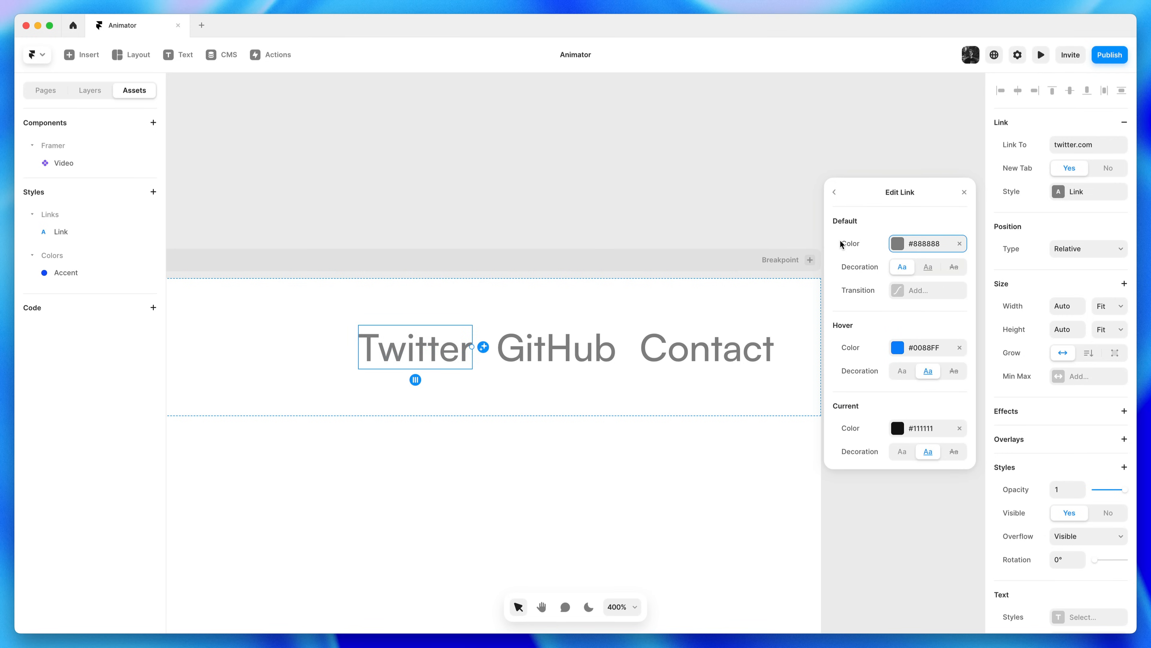
{"action": "left_click", "coordinate": [903, 372]}
{"action": "left_click", "coordinate": [903, 452]}
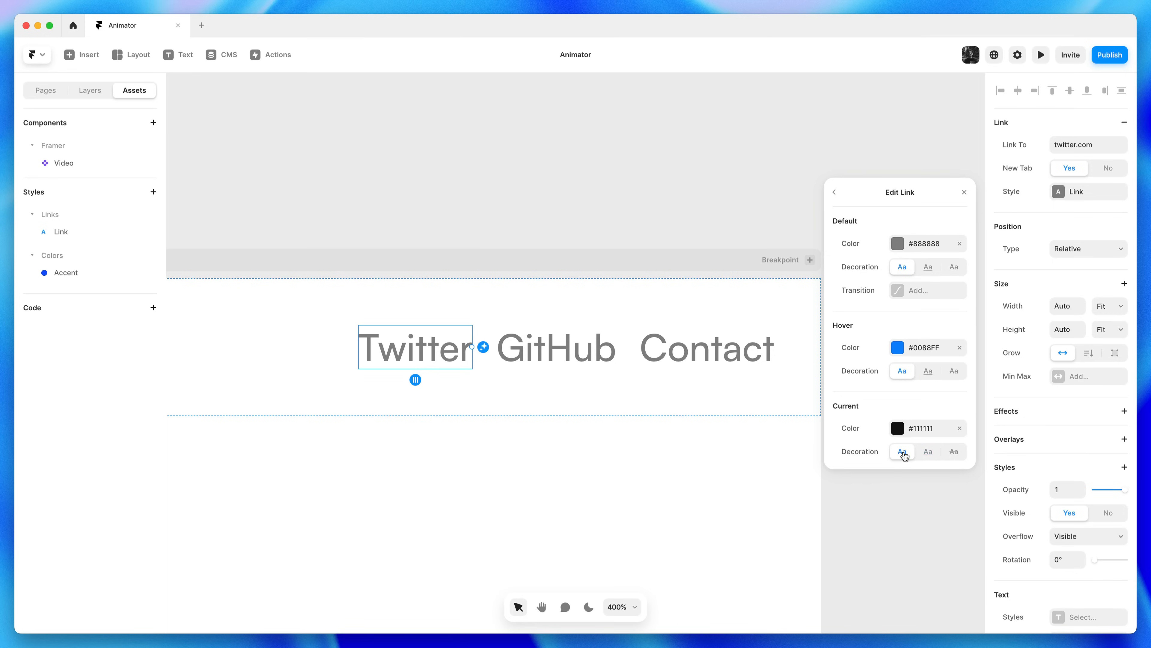
Set both the hover and current link colours to #222222
{"action": "left_click", "coordinate": [914, 348]}
{"action": "type", "text": "262626"}
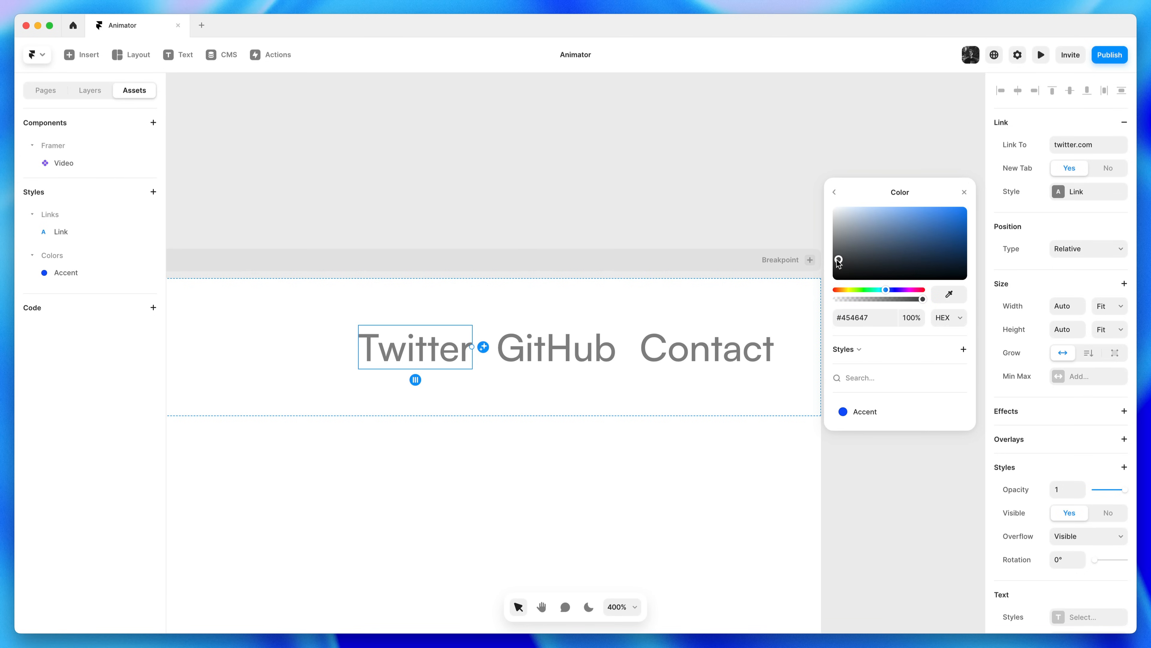
{"action": "key", "text": "Return"}
{"action": "left_click", "coordinate": [869, 312]}
{"action": "type", "text": "222222"}
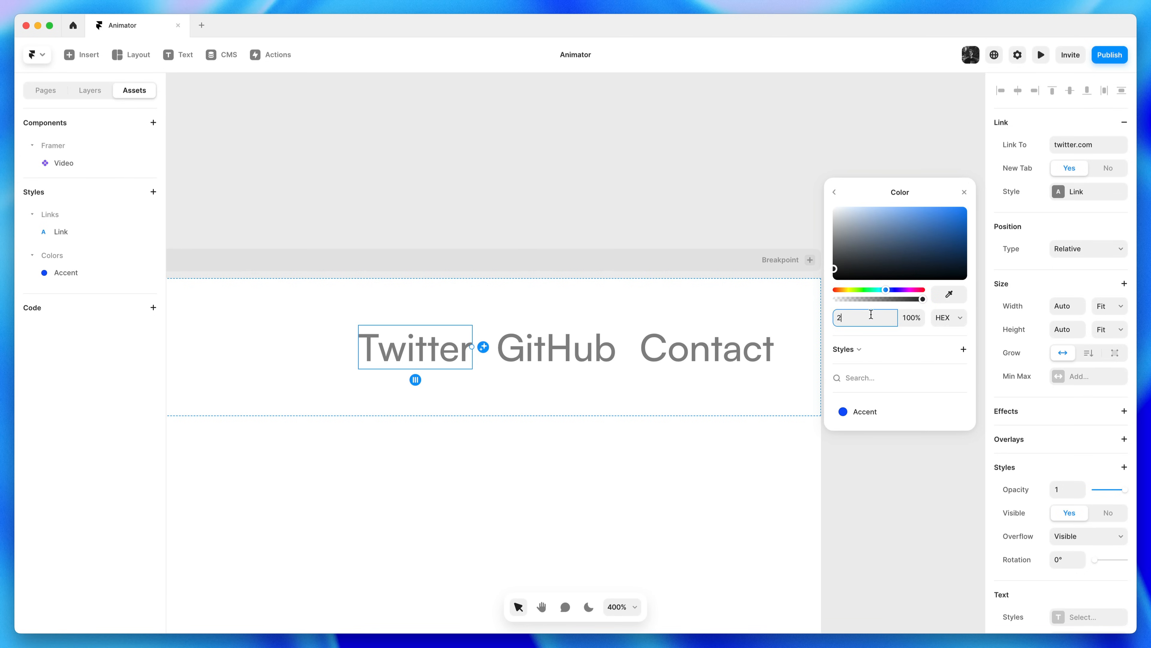
{"action": "key", "text": "Return"}
{"action": "left_click", "coordinate": [834, 192]}
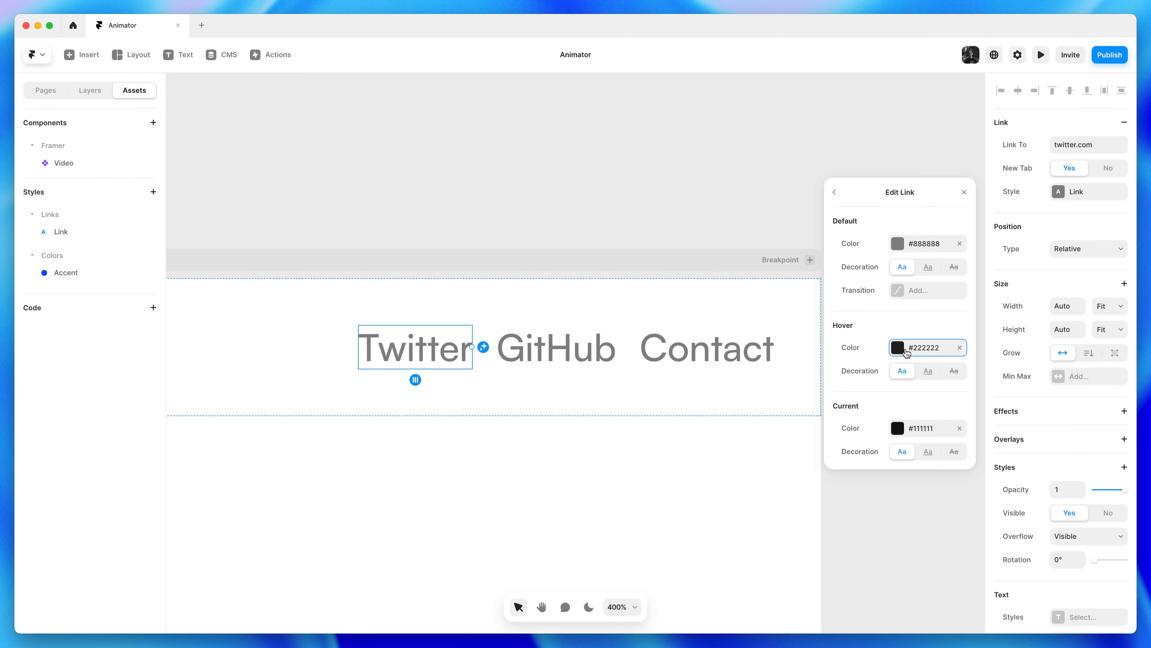
{"action": "left_click", "coordinate": [933, 427]}
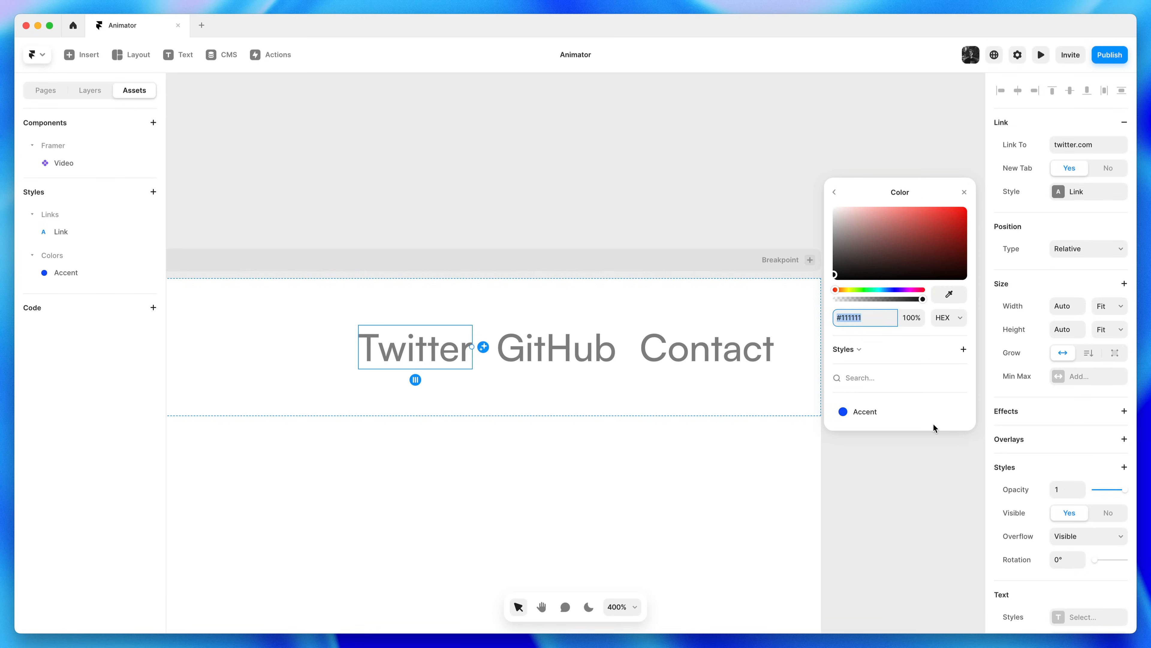
{"action": "type", "text": "222"}
{"action": "left_click", "coordinate": [834, 192]}
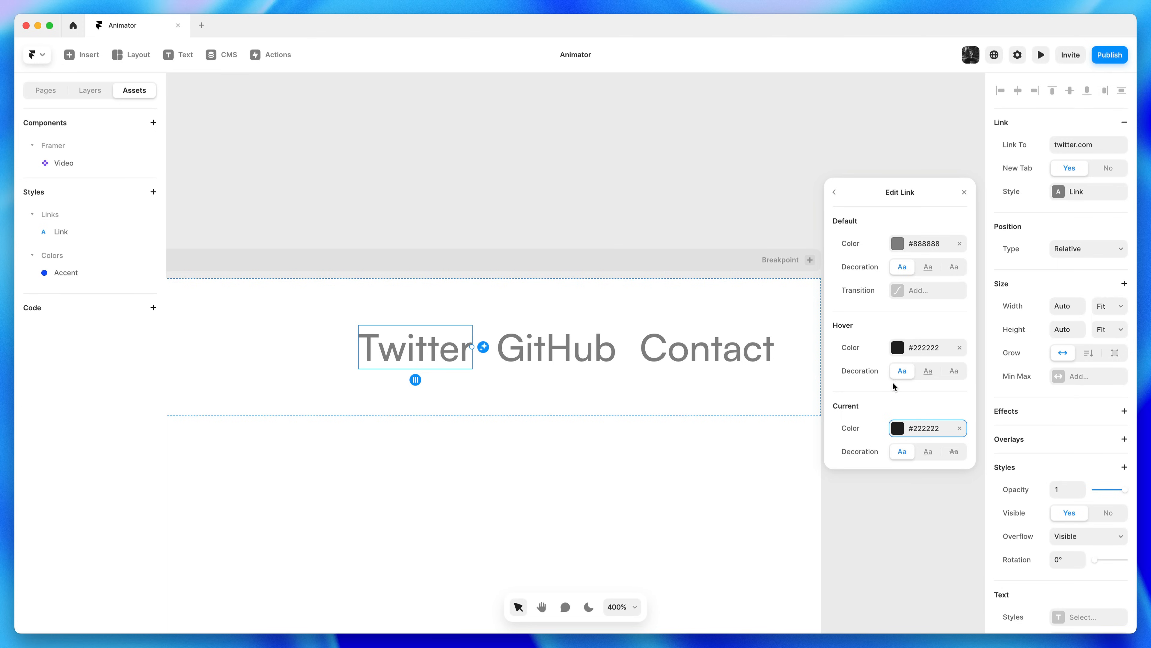
Add an Ease In Out transition to the Link style
{"action": "left_click", "coordinate": [918, 299]}
{"action": "left_click", "coordinate": [917, 299]}
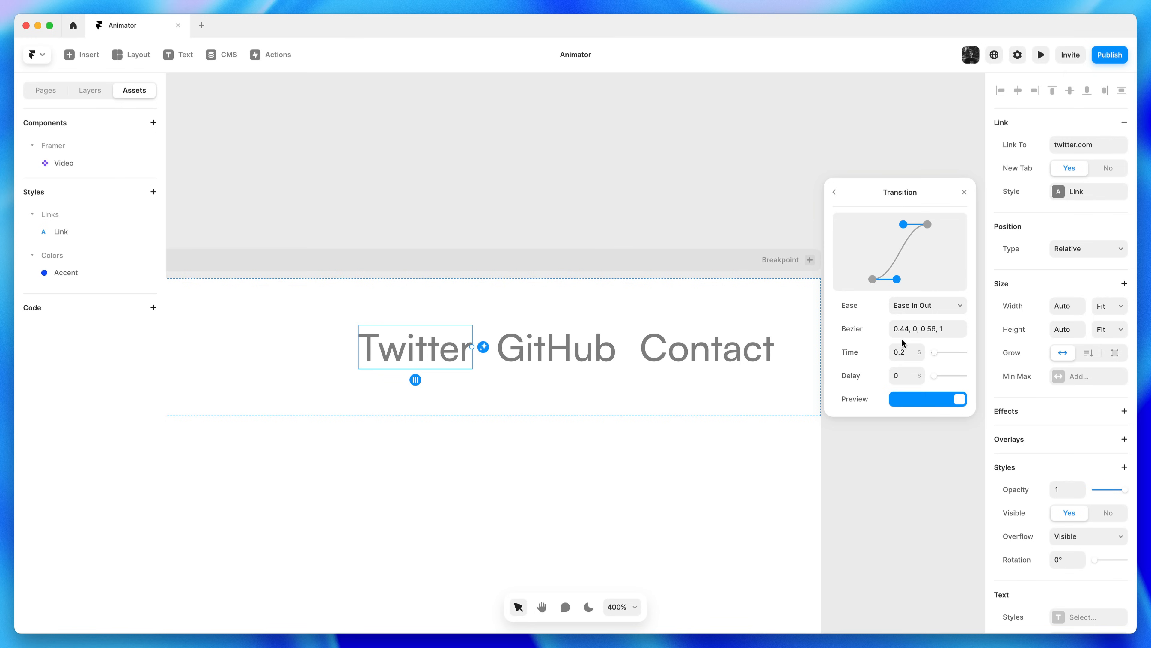
{"action": "left_click", "coordinate": [842, 193]}
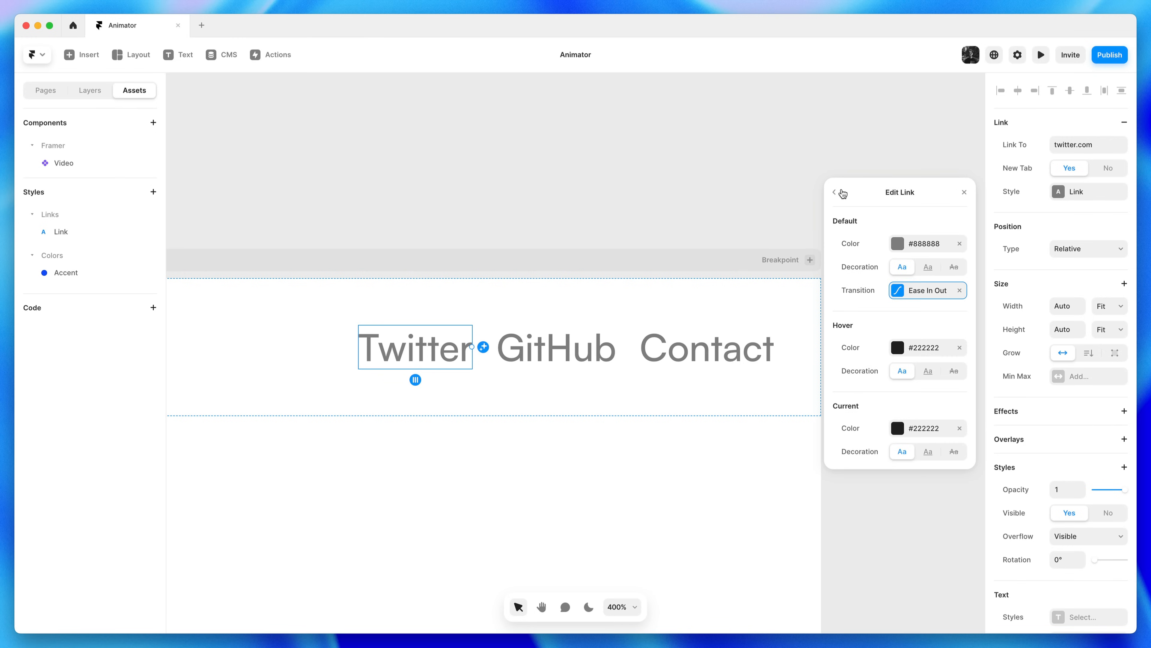
{"action": "left_click", "coordinate": [964, 192]}
Link the GitHub nav text to github.com
{"action": "left_click", "coordinate": [583, 348]}
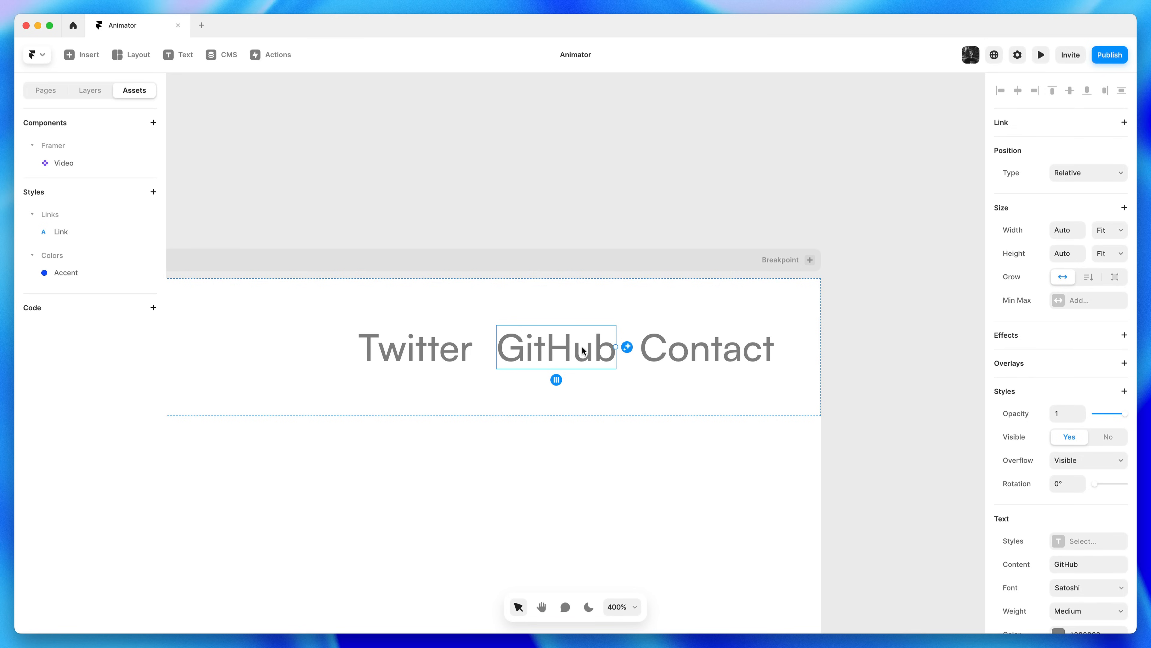
{"action": "left_click", "coordinate": [1037, 135]}
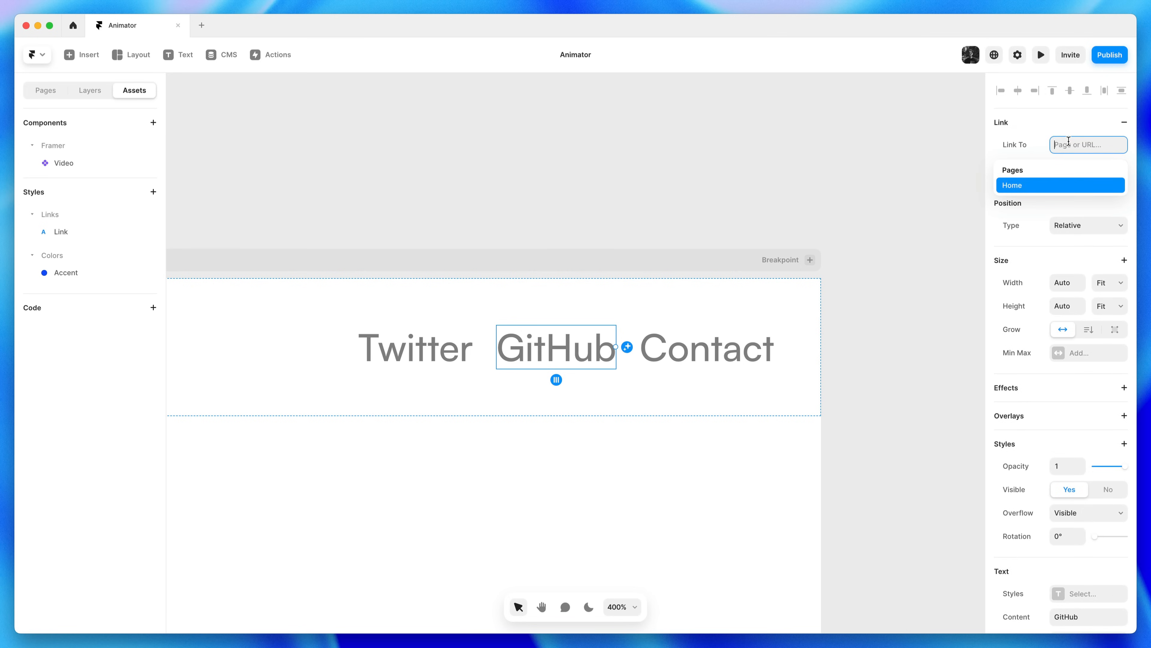
{"action": "type", "text": "tw"}
{"action": "key", "text": "BackSpace"}
{"action": "type", "text": "githu"}
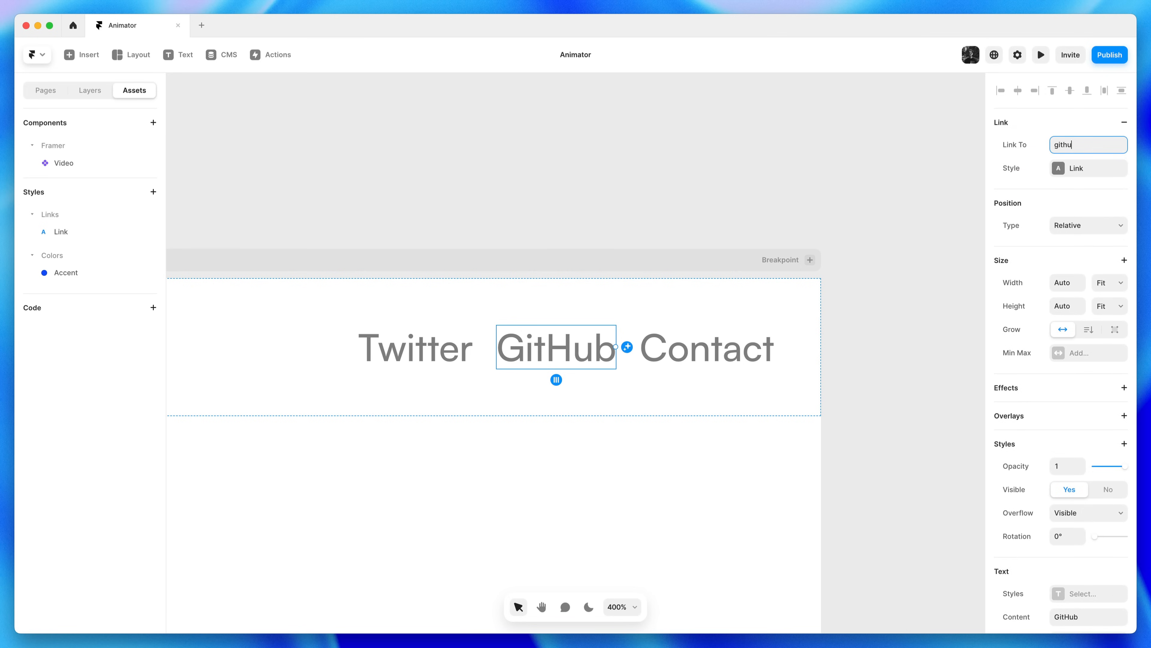
{"action": "type", "text": "b.com"}
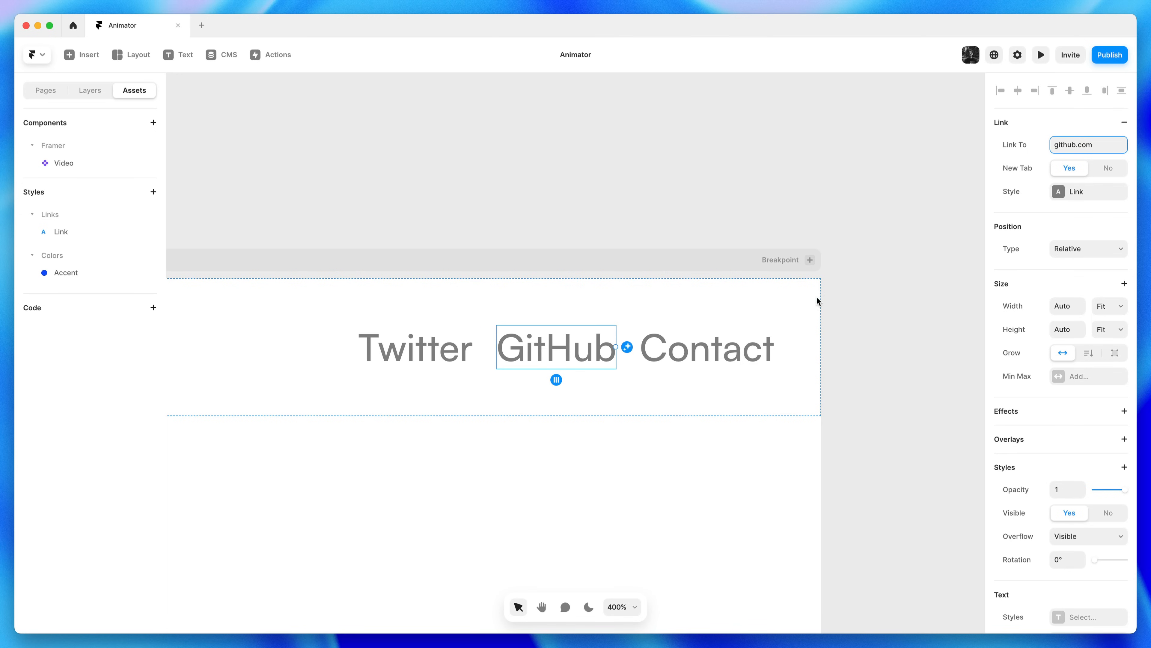
Link Contact to a mailto support e-mail address and check each nav item's link
{"action": "left_click", "coordinate": [732, 348]}
{"action": "left_click", "coordinate": [1049, 125]}
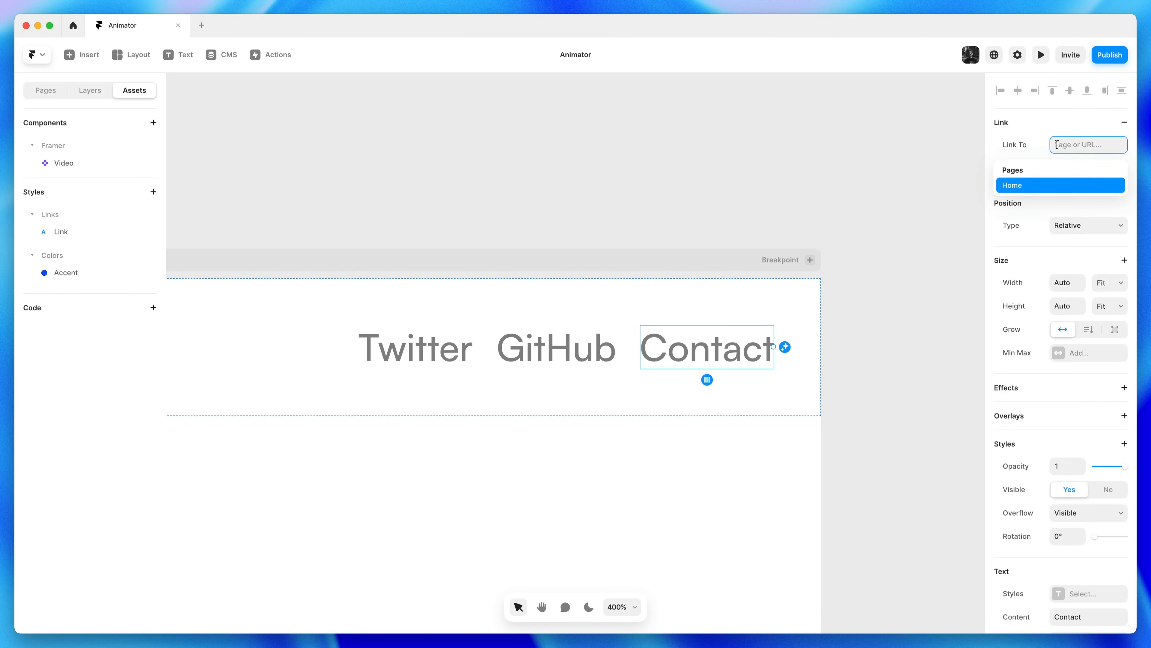
{"action": "type", "text": "ma"}
{"action": "type", "text": "o:"}
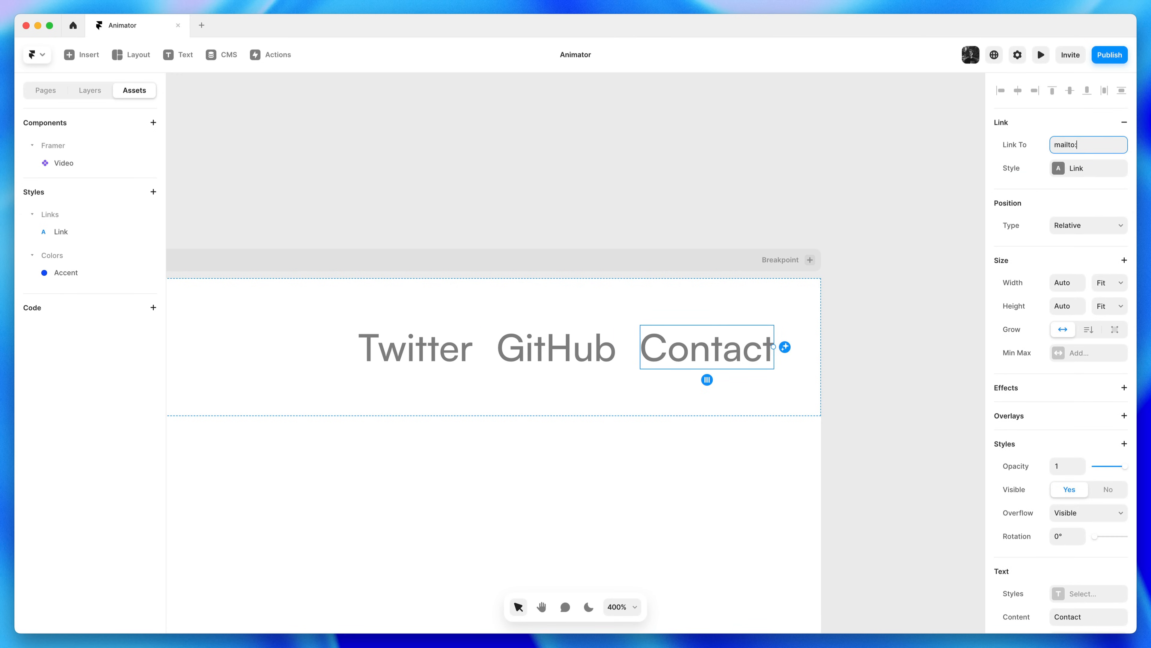
{"action": "key", "text": "Return"}
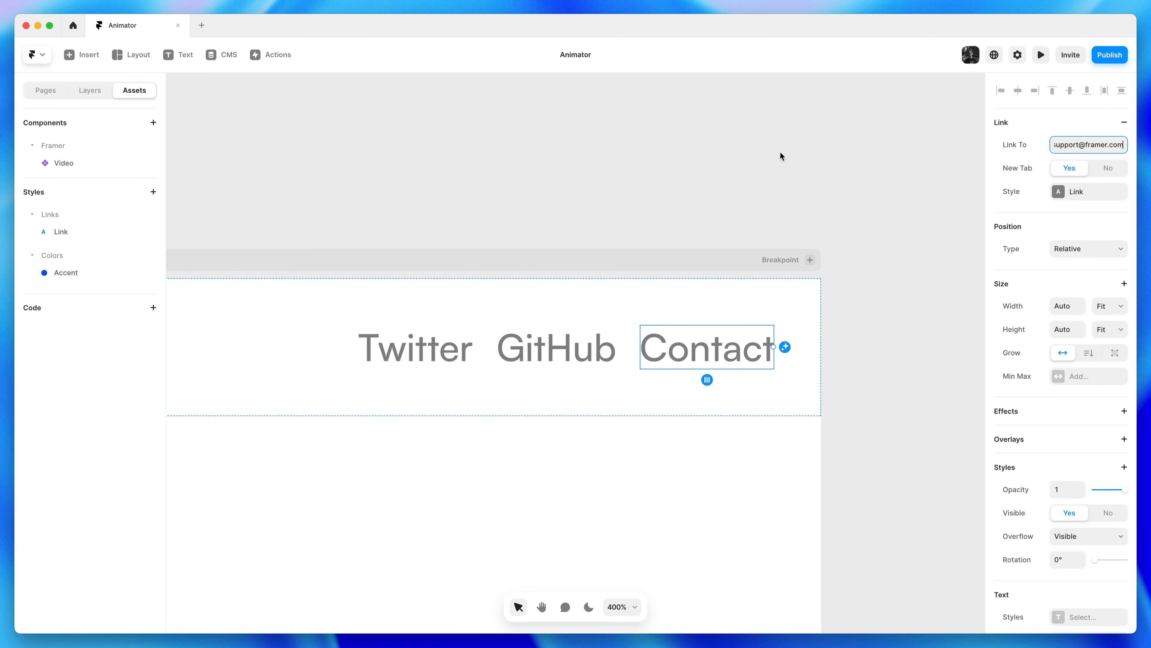
{"action": "left_click", "coordinate": [780, 153]}
{"action": "left_click", "coordinate": [706, 354]}
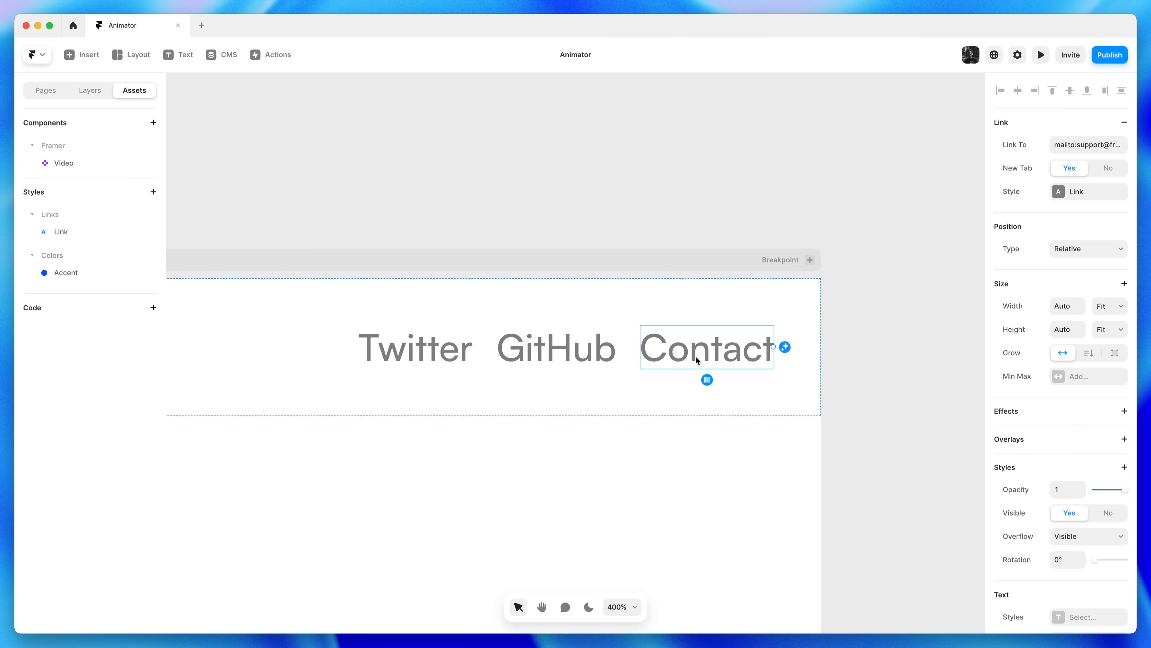
{"action": "left_click", "coordinate": [545, 349]}
{"action": "left_click", "coordinate": [423, 351]}
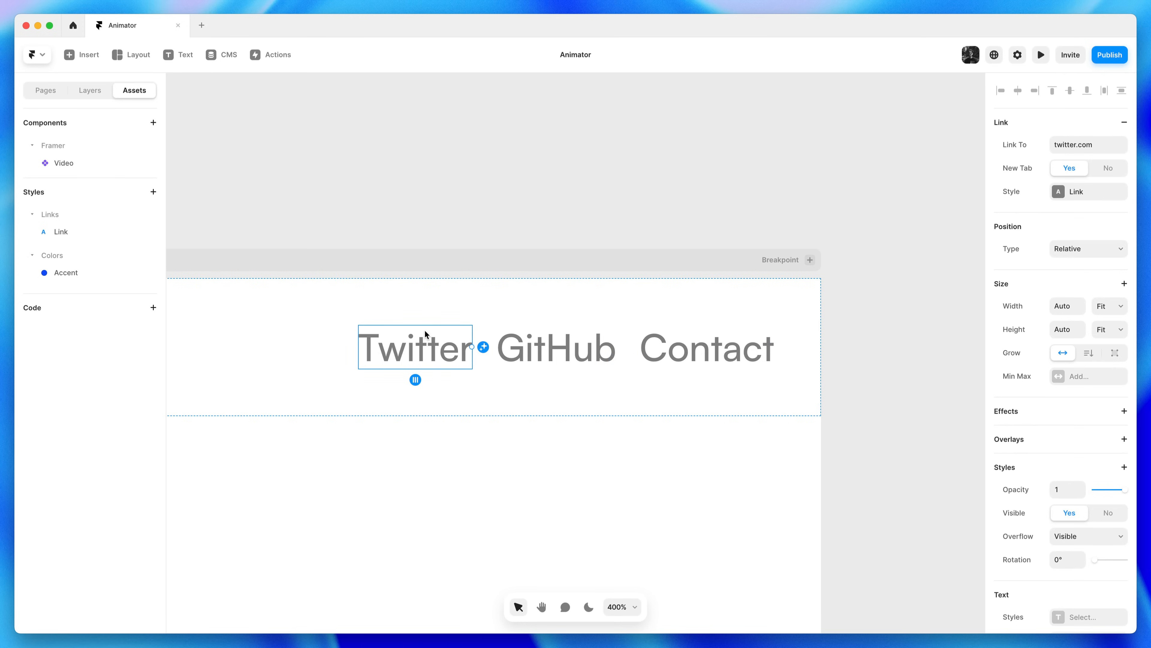
{"action": "left_click", "coordinate": [457, 191]}
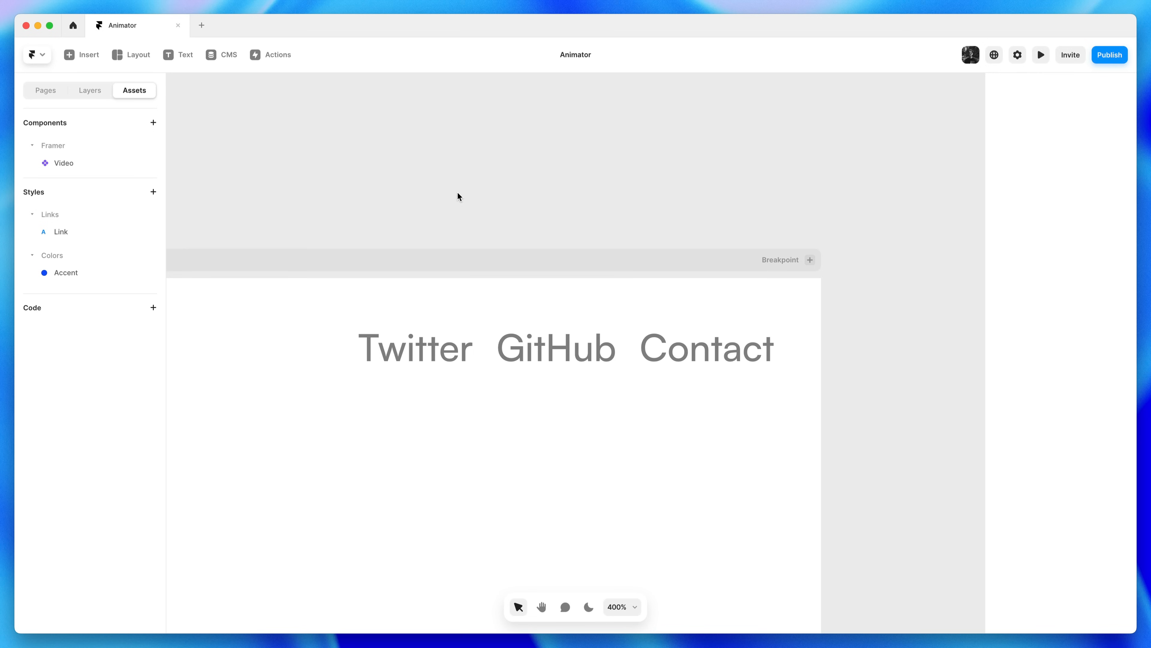
Zoom out to the whole page and preview the Desktop breakpoint, then leave preview
{"action": "key", "text": "super+0"}
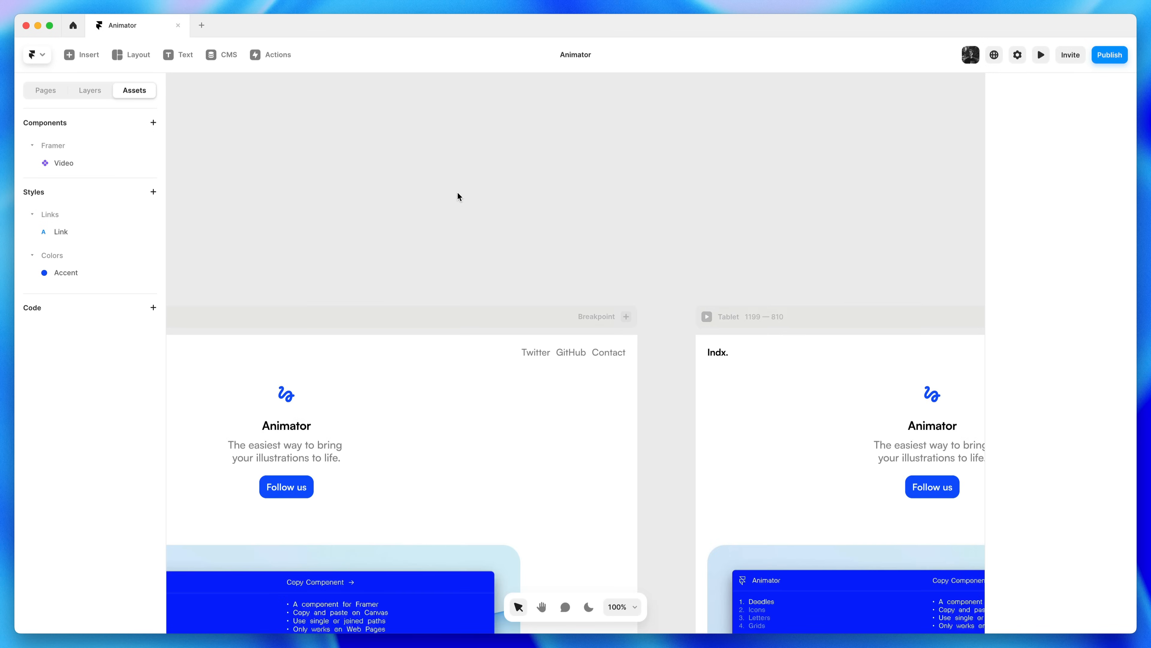
{"action": "left_click_drag", "start_coordinate": [303, 268], "coordinate": [583, 121]}
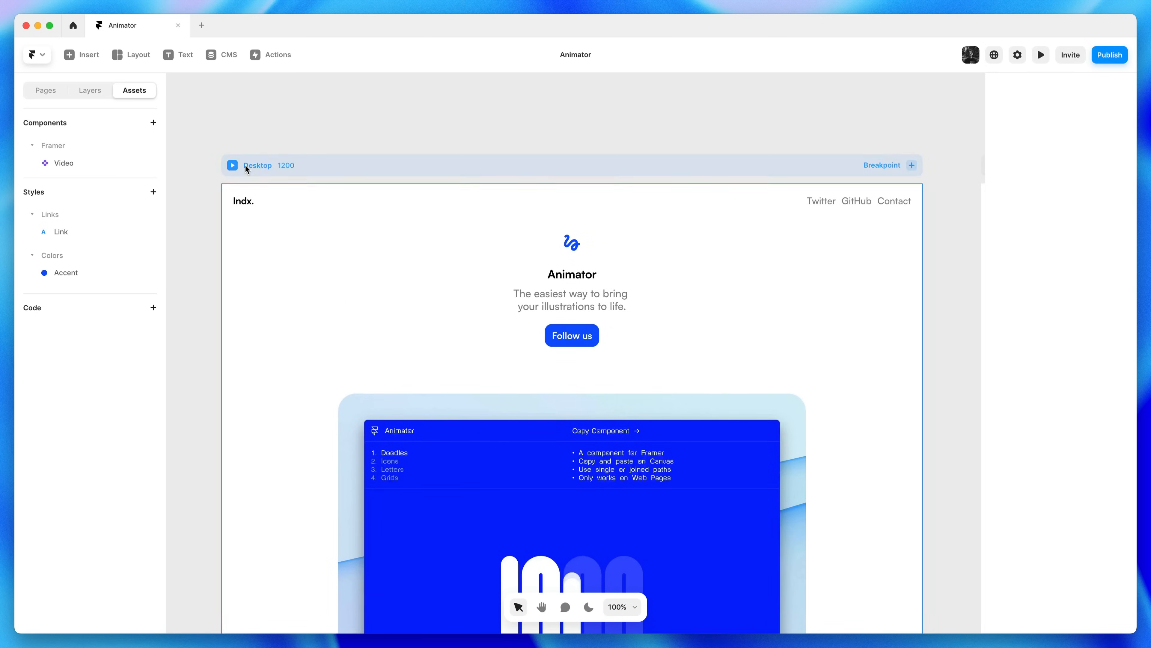
{"action": "left_click", "coordinate": [231, 168]}
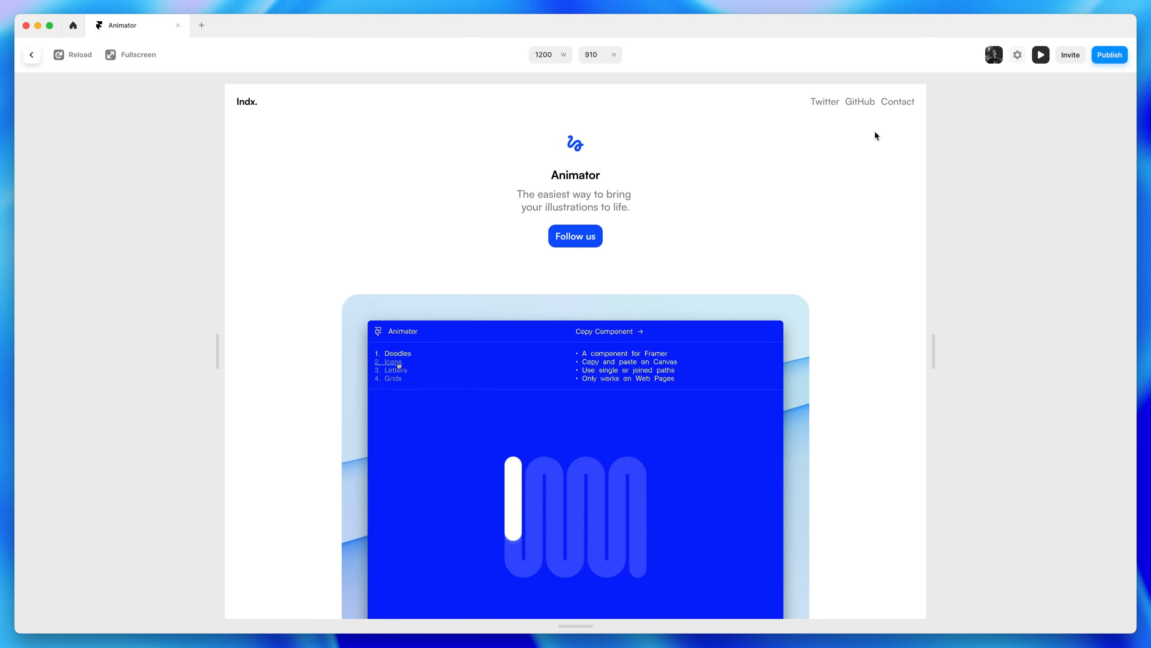
{"action": "key", "text": "Escape"}
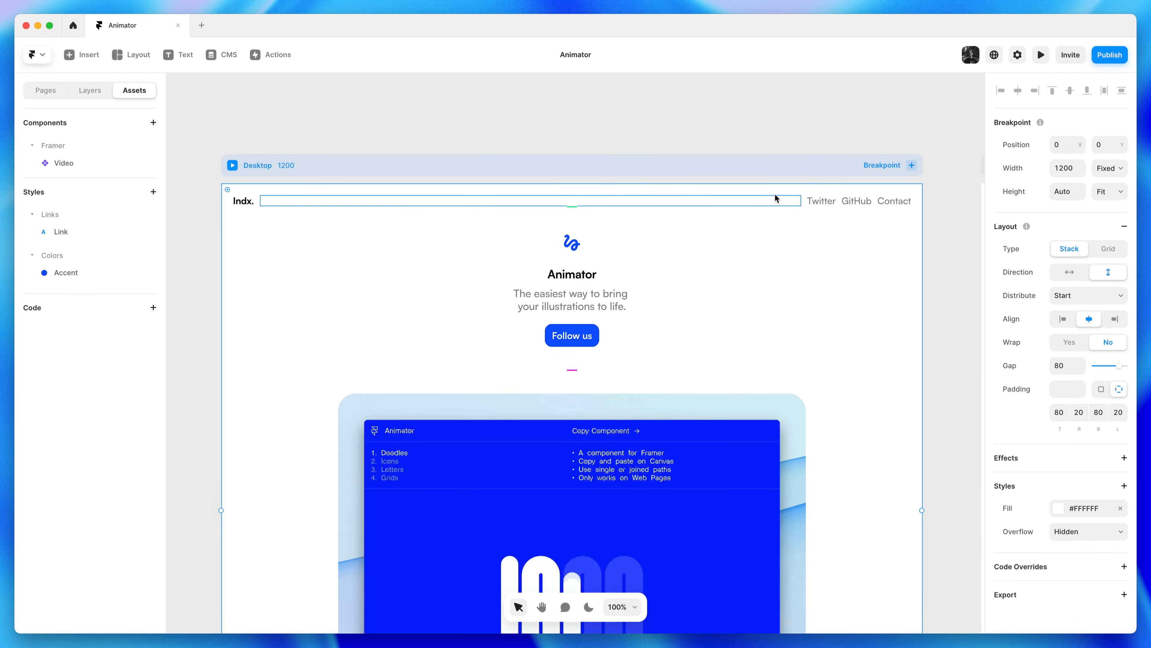
Raise the top nav bar's item gap from 10 to 15
{"action": "left_click", "coordinate": [775, 198]}
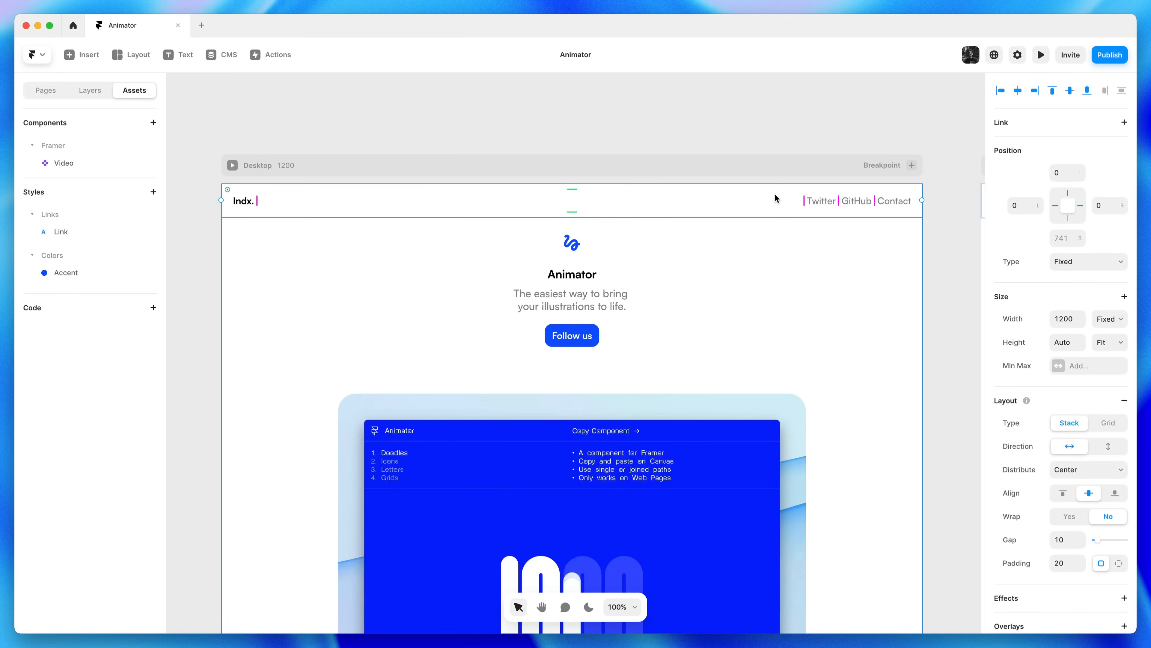
{"action": "left_click", "coordinate": [1081, 537]}
{"action": "left_click", "coordinate": [1082, 537]}
{"action": "left_click", "coordinate": [1081, 537]}
{"action": "left_click", "coordinate": [1081, 537]}
{"action": "left_click", "coordinate": [1082, 537]}
{"action": "left_click", "coordinate": [963, 331]}
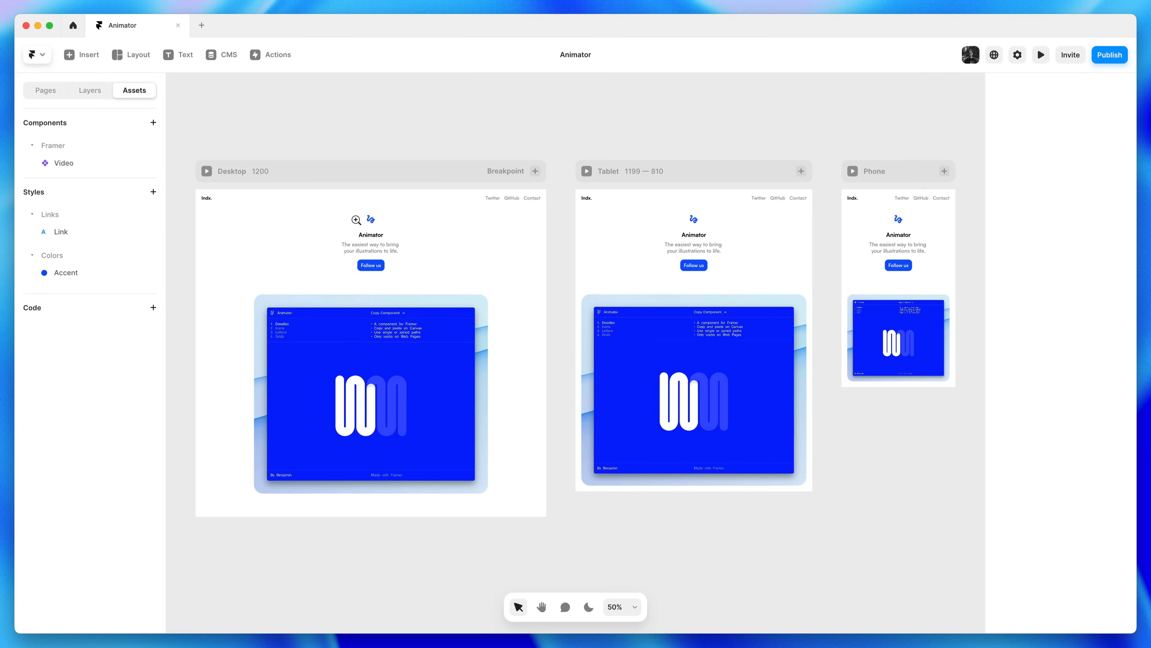
{"action": "left_click", "coordinate": [356, 220]}
Start making the gesture icon above Animator a component titled 'Icon'
{"action": "left_click_drag", "start_coordinate": [356, 220], "coordinate": [571, 232]}
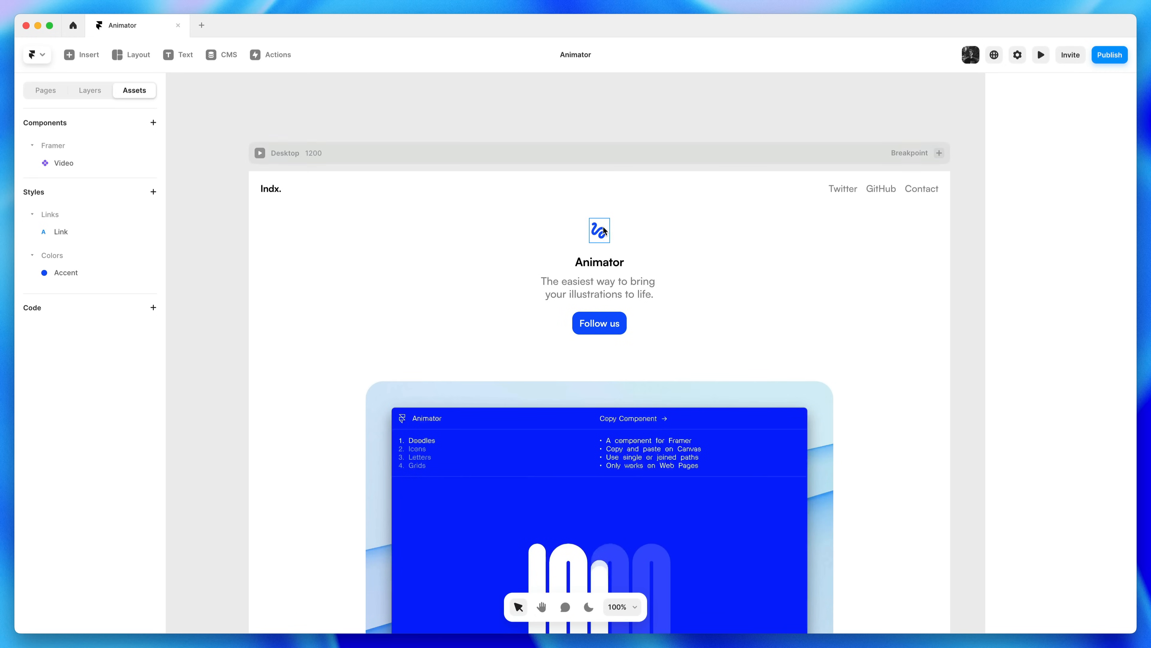
{"action": "left_click", "coordinate": [601, 233]}
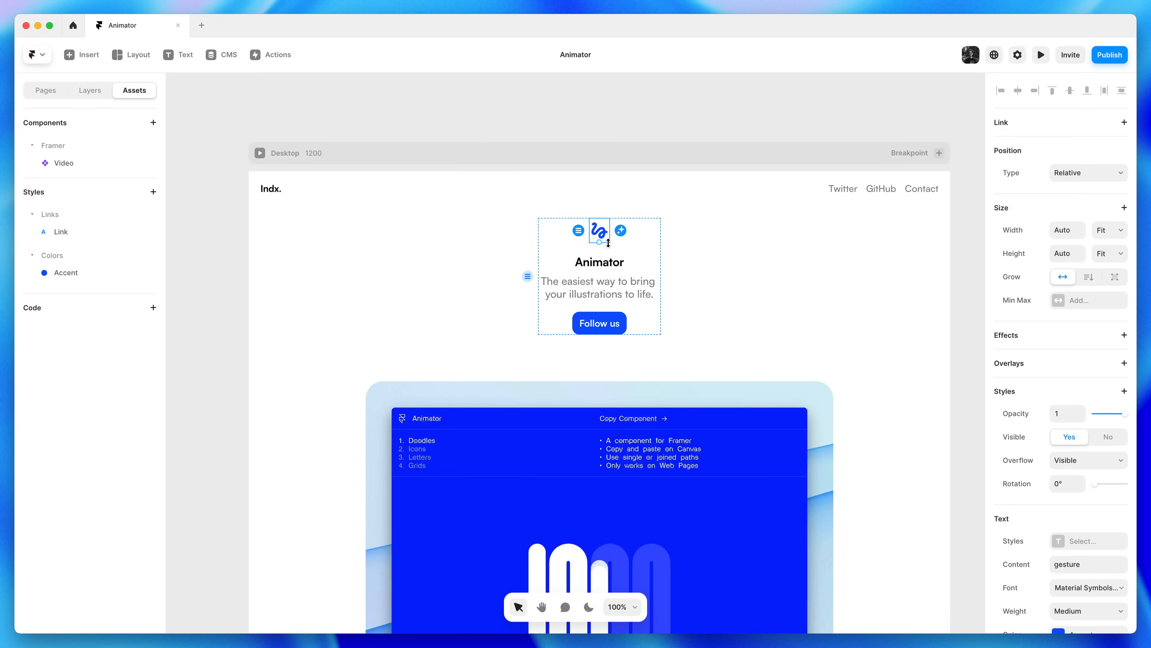
{"action": "left_click", "coordinate": [93, 94]}
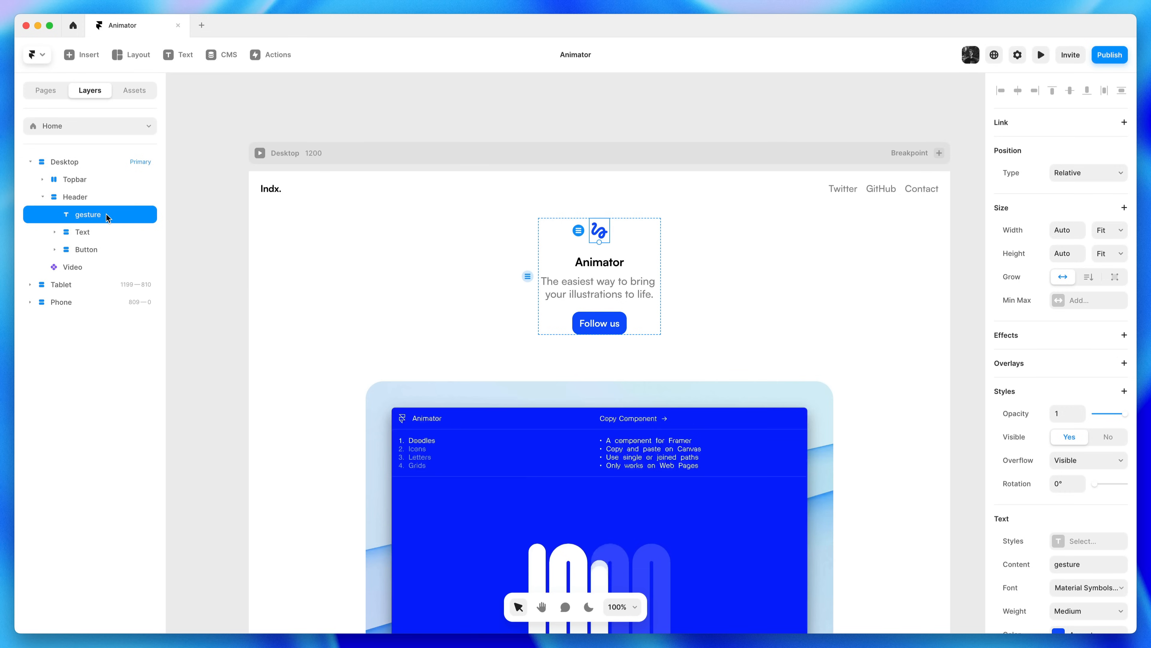
{"action": "key", "text": "super+k"}
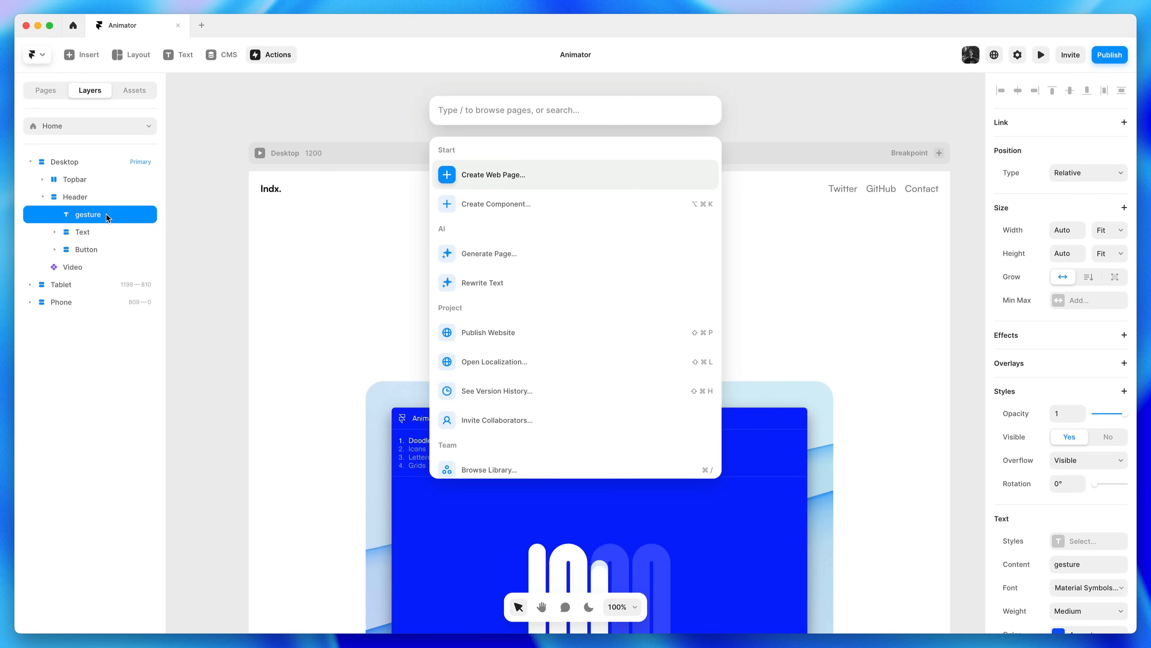
{"action": "key", "text": "Down"}
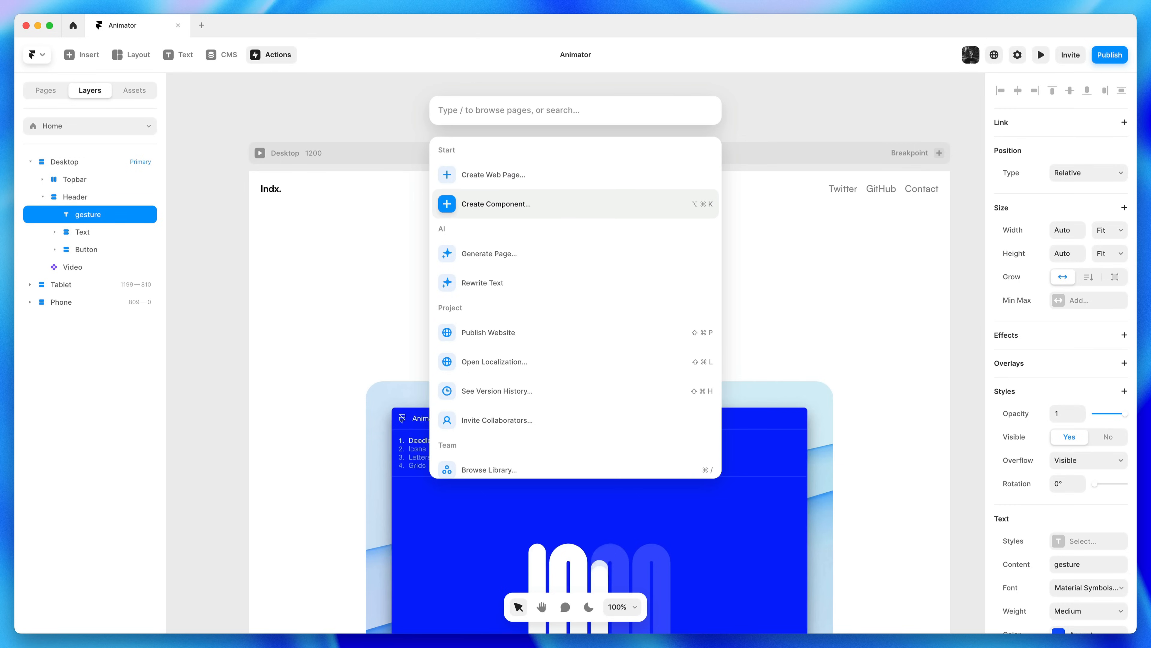
{"action": "key", "text": "Up"}
{"action": "key", "text": "Escape"}
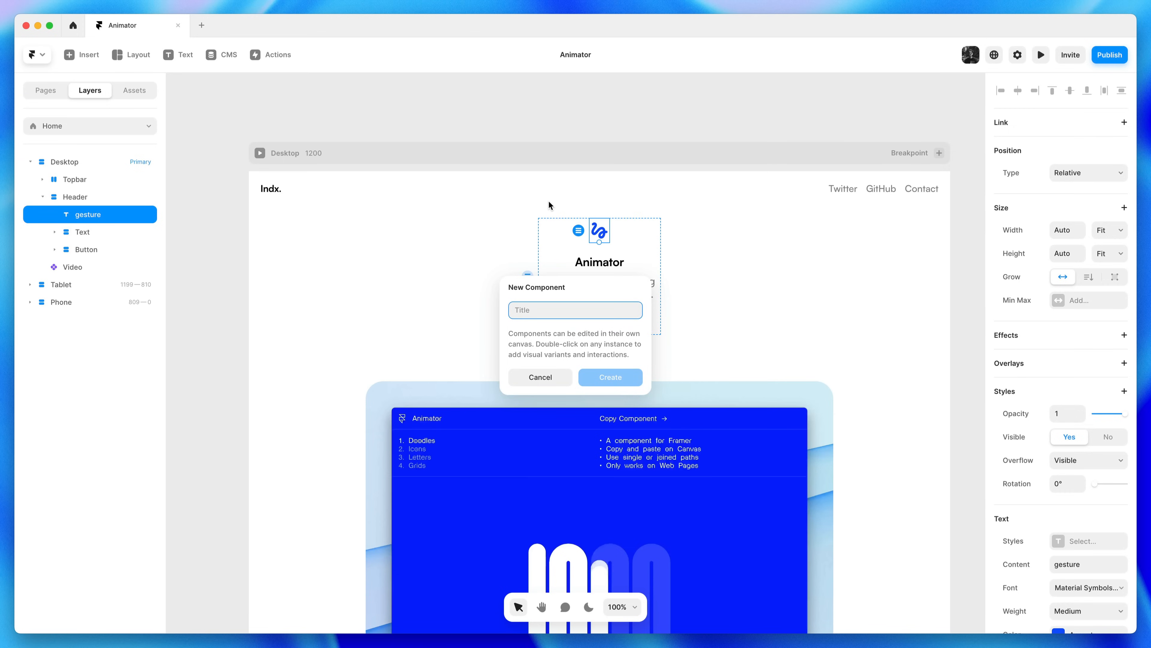
{"action": "type", "text": "Icon"}
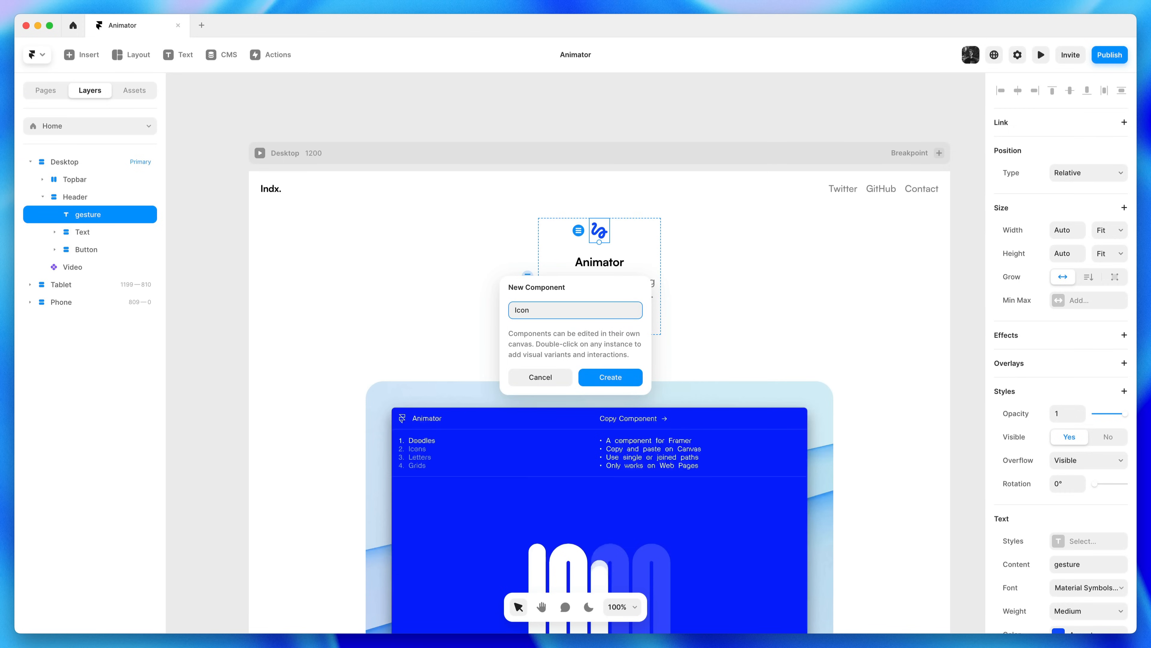
Create the Icon component, zoom to 200% on it, and bind the gesture text's Content to Title
{"action": "left_click", "coordinate": [637, 377]}
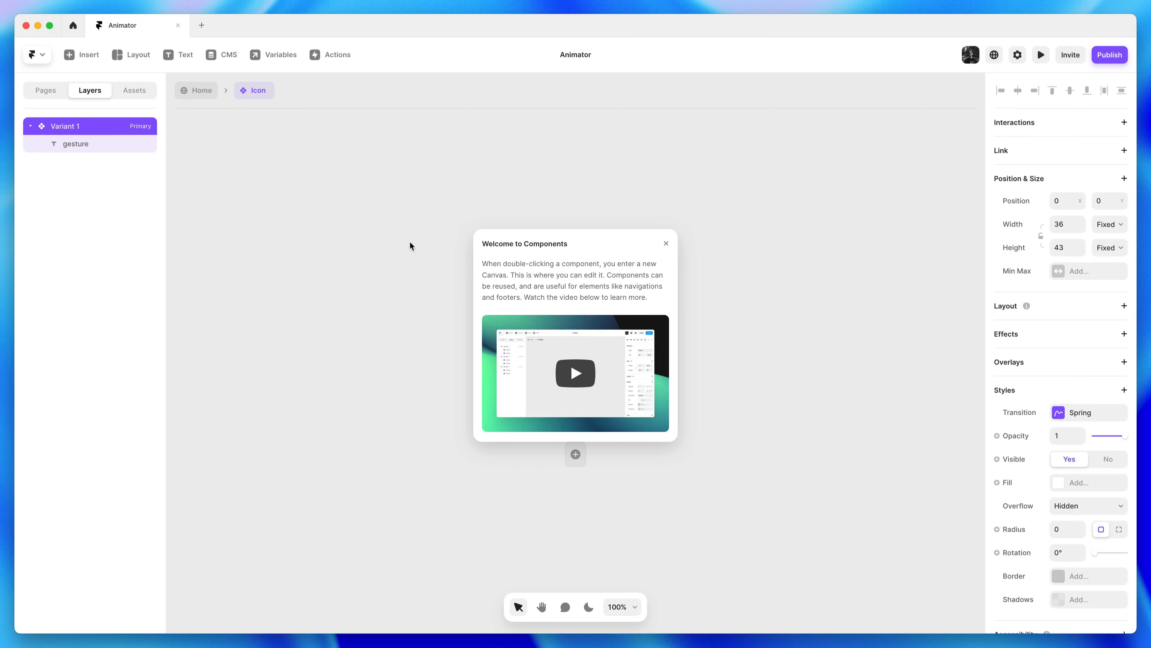
{"action": "left_click", "coordinate": [667, 244]}
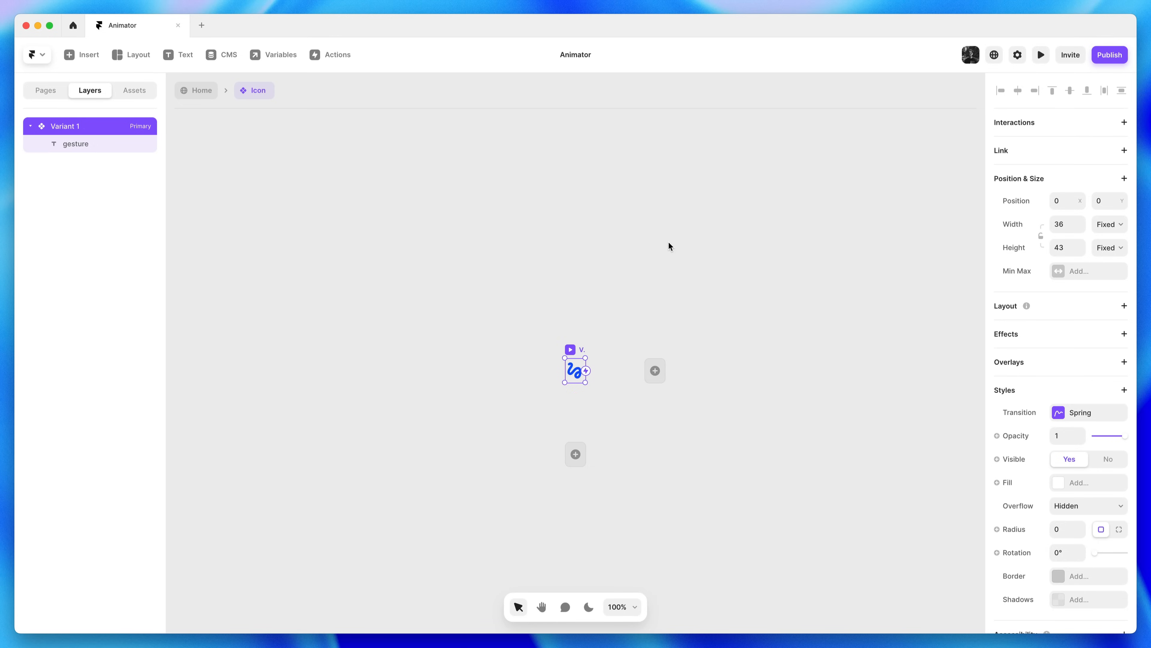
{"action": "key", "text": "z"}
{"action": "left_click", "coordinate": [605, 373]}
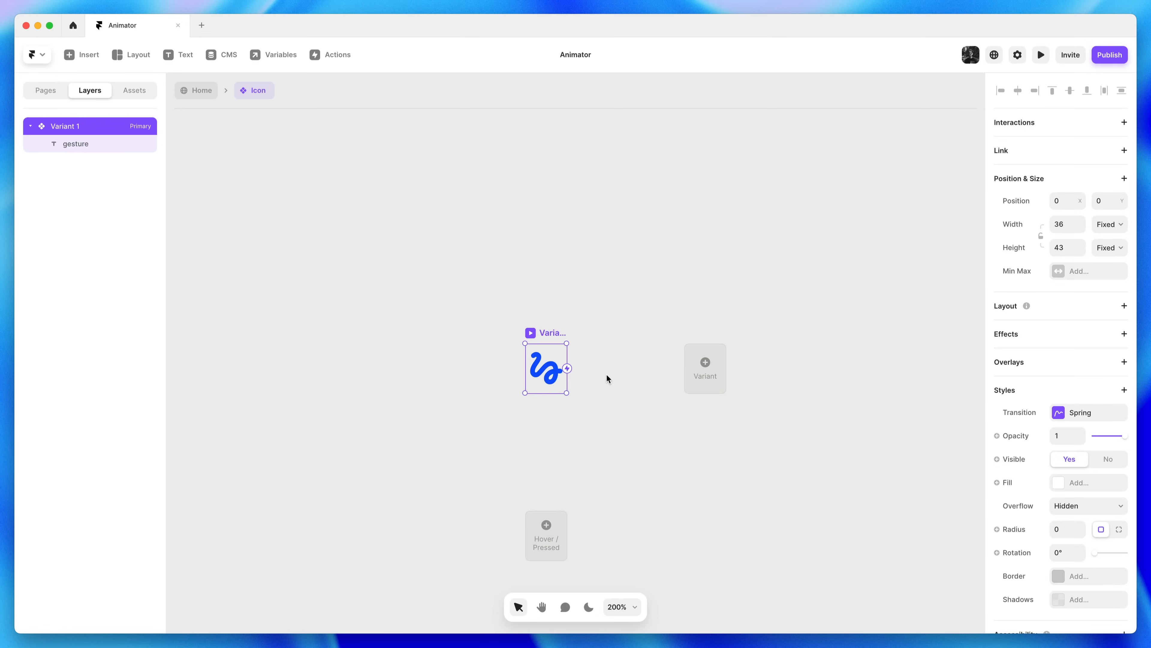
{"action": "key", "text": "h"}
{"action": "left_click_drag", "start_coordinate": [624, 411], "coordinate": [607, 323]}
{"action": "key", "text": "v"}
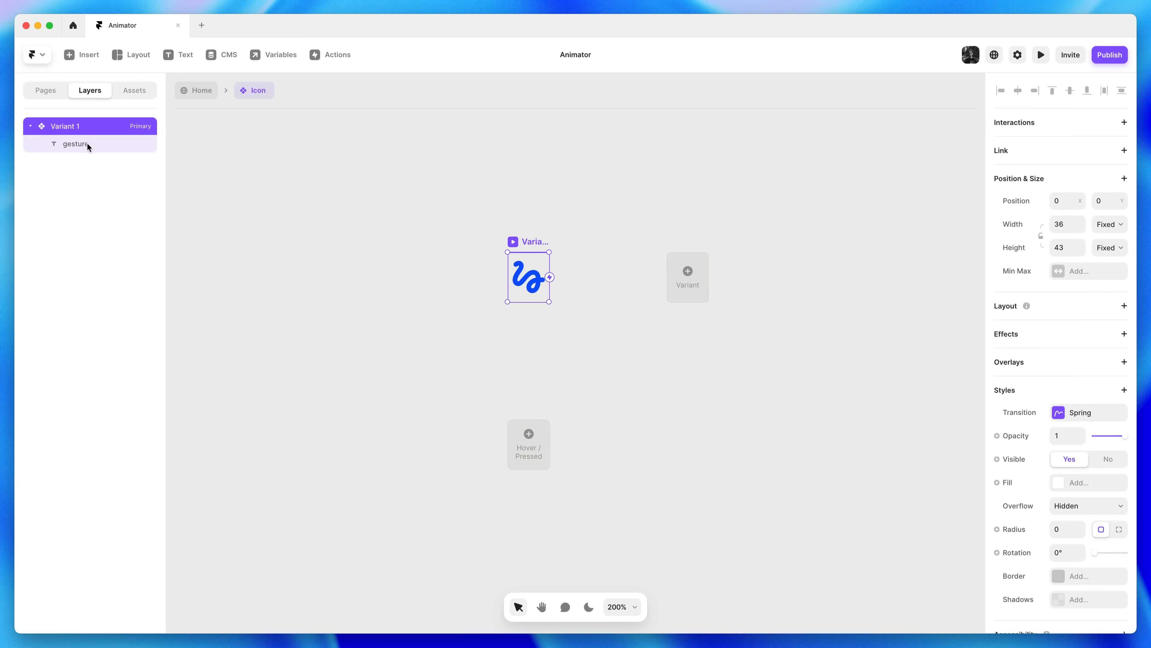
{"action": "left_click", "coordinate": [104, 144]}
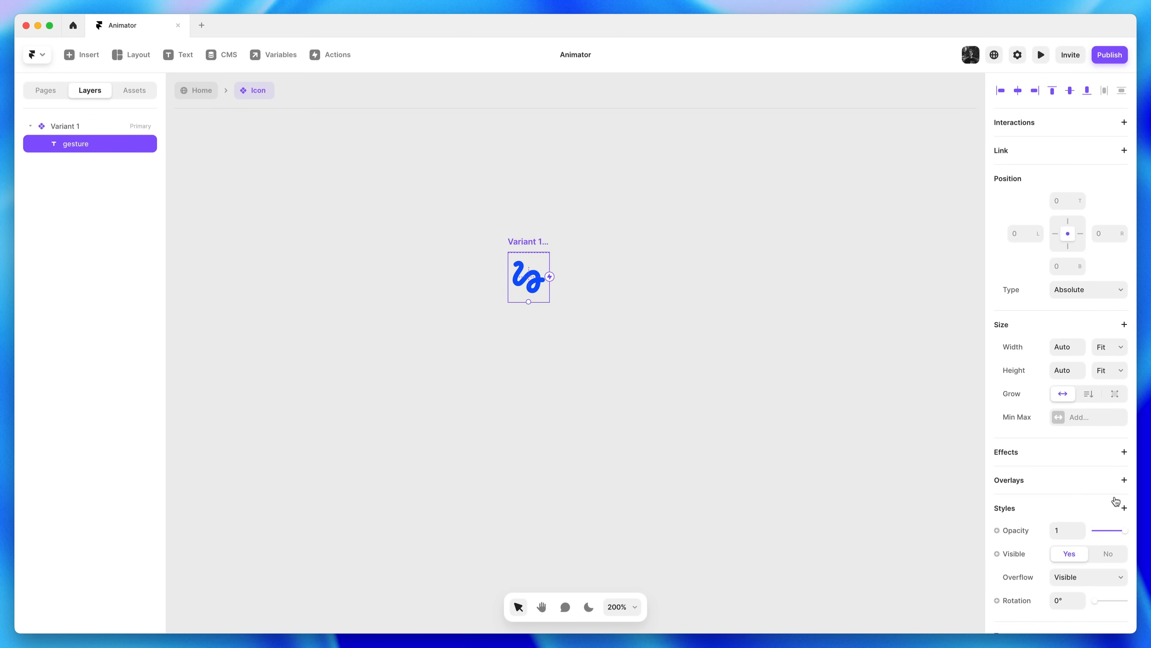
{"action": "scroll", "coordinate": [1116, 500], "scroll_direction": "down", "scroll_amount": 5}
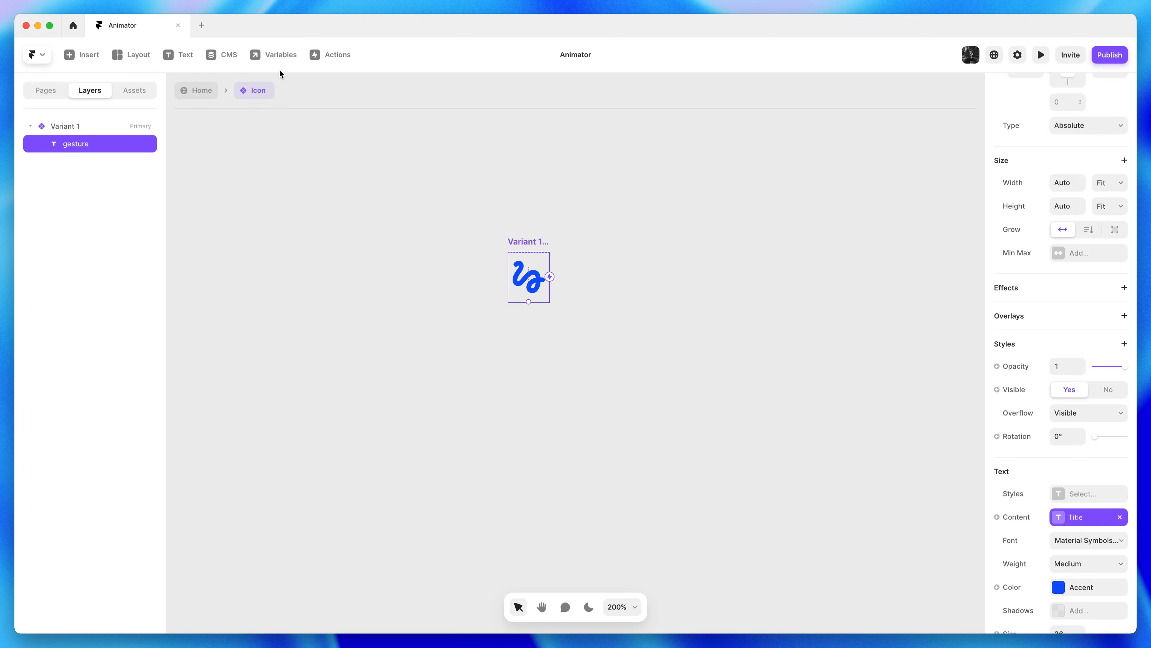
Unbind the content and delete the Title variable from the Icon component
{"action": "left_click", "coordinate": [1119, 518]}
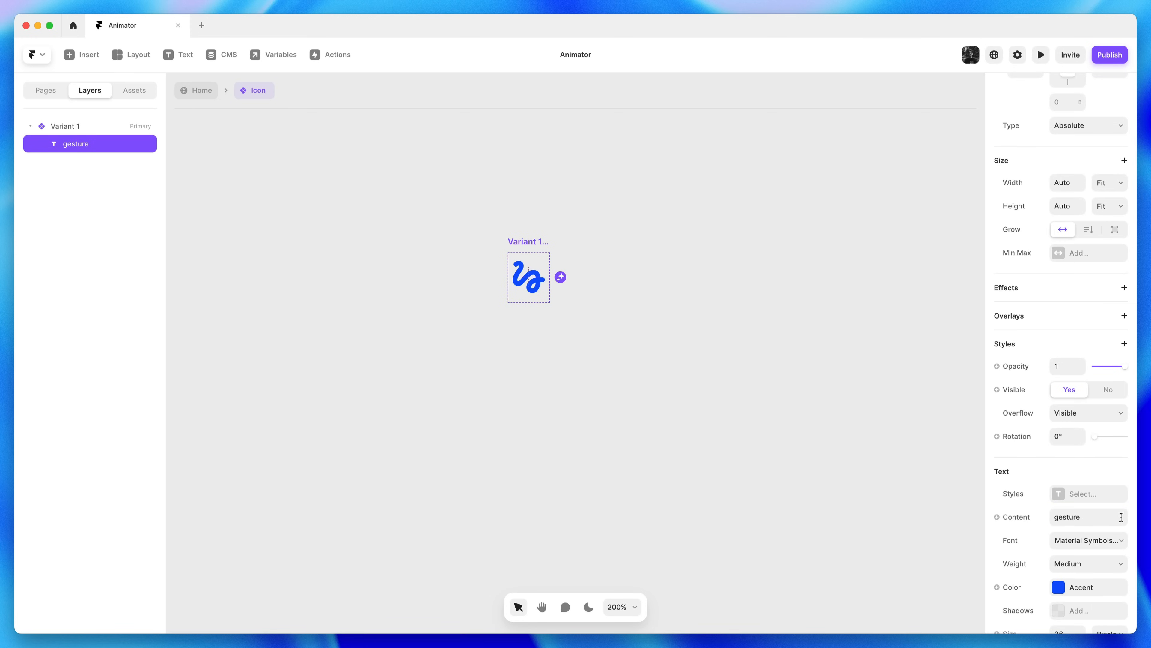
{"action": "left_click", "coordinate": [290, 63]}
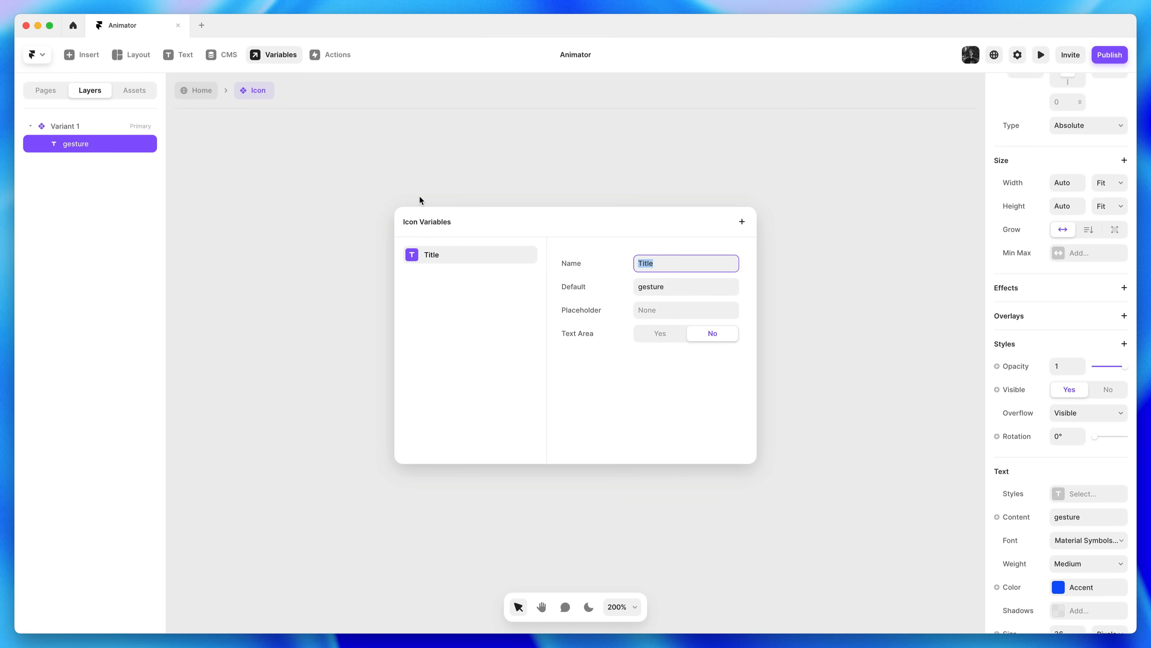
{"action": "right_click", "coordinate": [483, 254]}
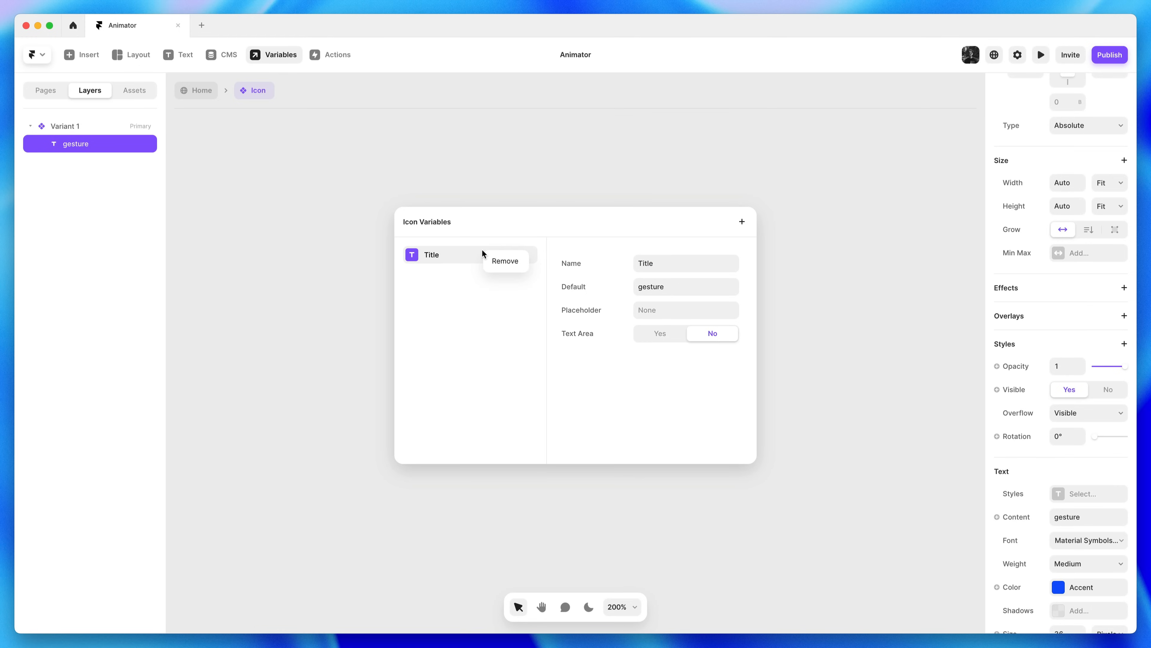
{"action": "left_click", "coordinate": [494, 261]}
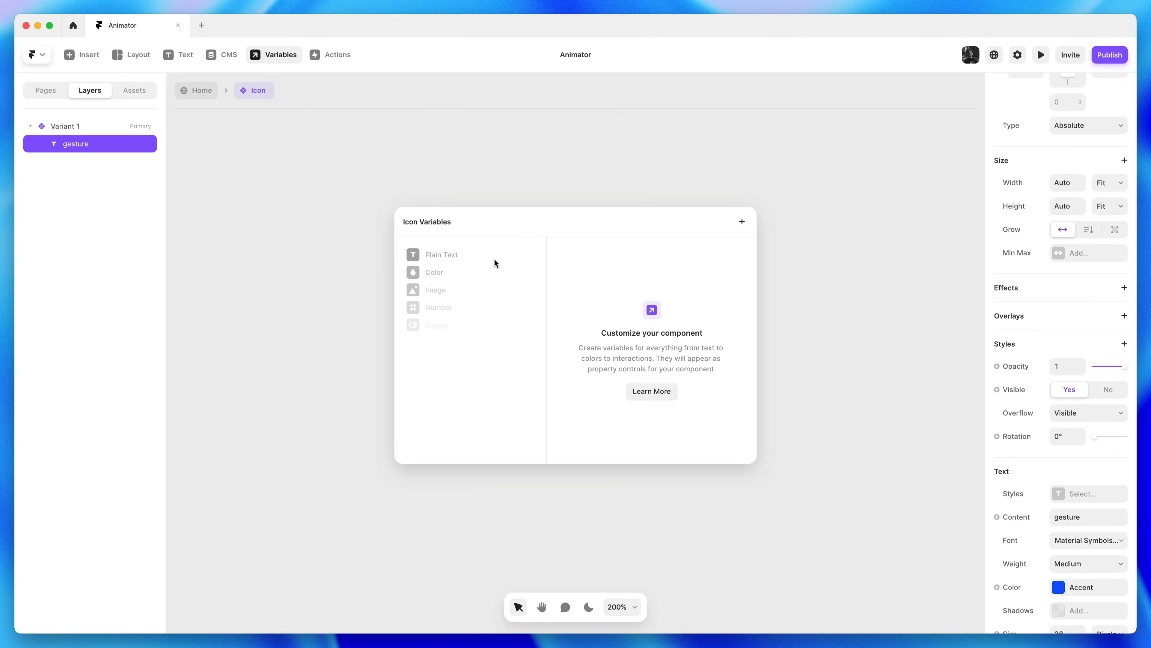
{"action": "left_click", "coordinate": [817, 219]}
{"action": "left_click", "coordinate": [817, 218]}
Center the icon on the canvas and select Variant 1
{"action": "key", "text": "space"}
{"action": "left_click_drag", "start_coordinate": [796, 222], "coordinate": [833, 257]}
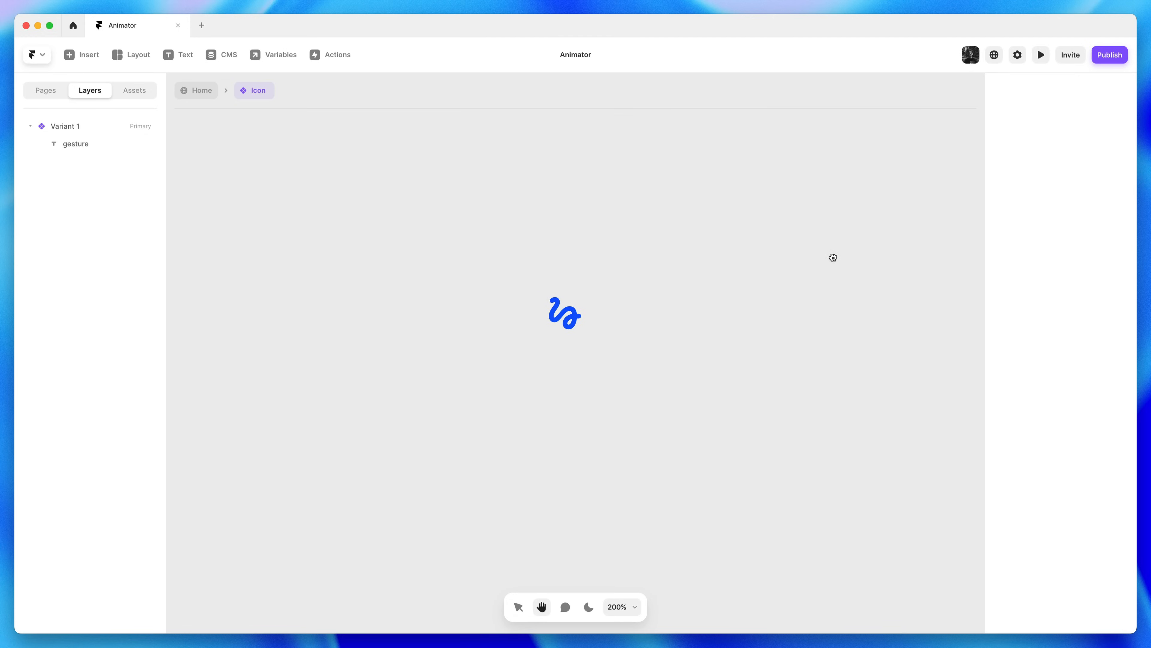
{"action": "left_click", "coordinate": [570, 279]}
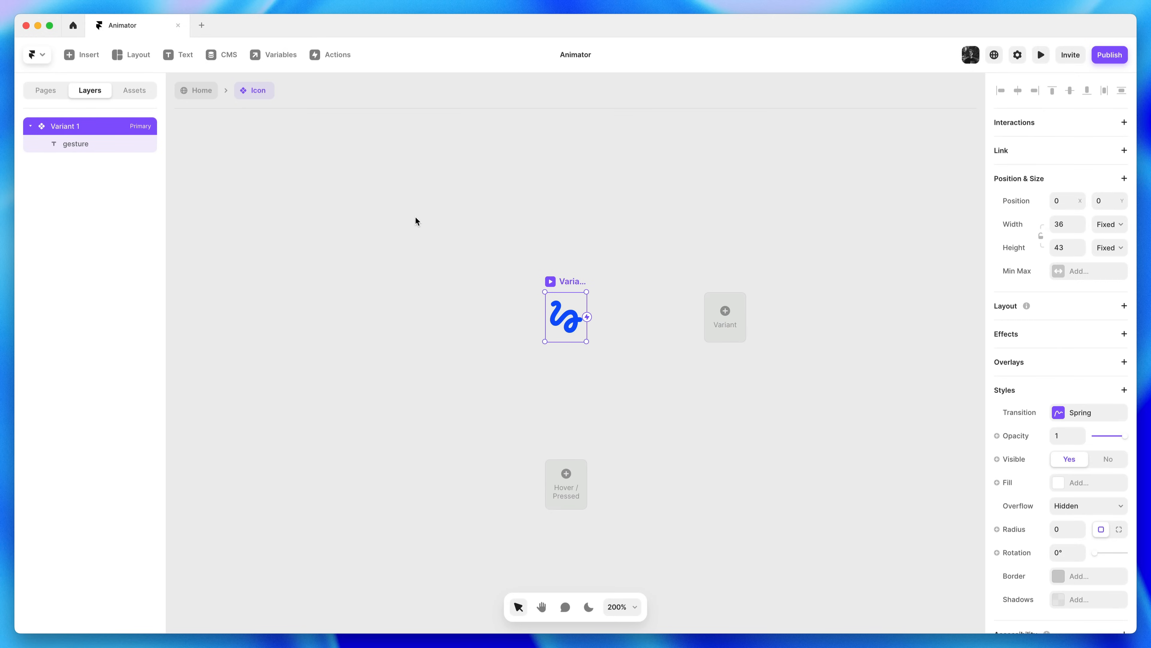
Add Variants 2, 3 and 4 to the Icon component and center all four in view
{"action": "left_click", "coordinate": [725, 335]}
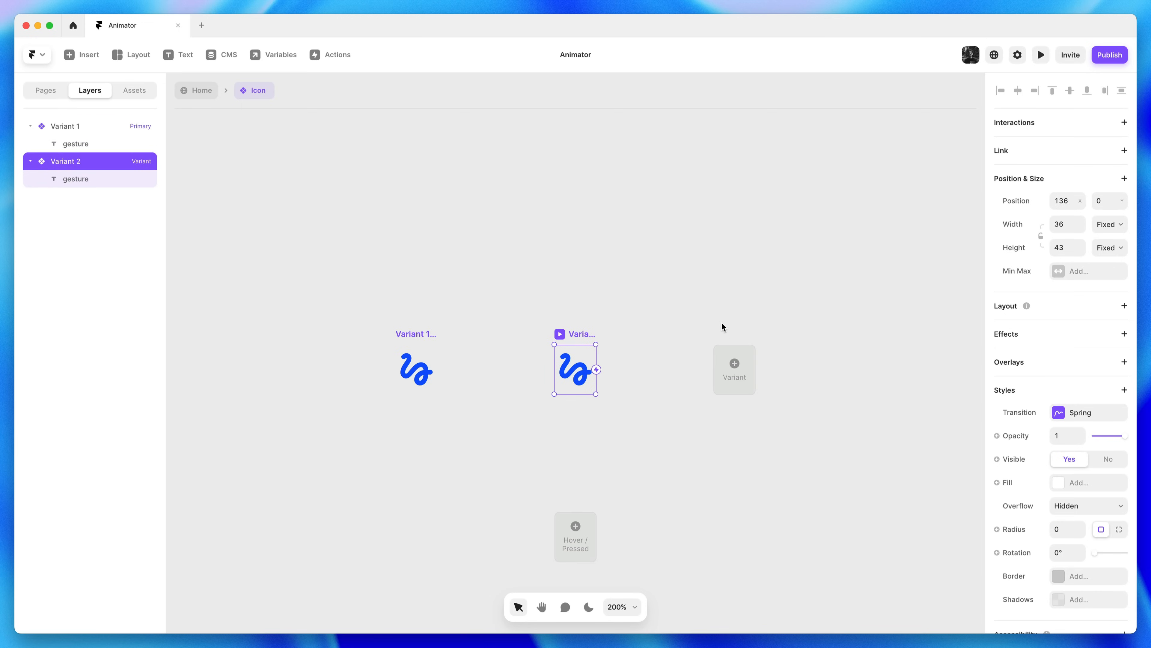
{"action": "left_click", "coordinate": [738, 373]}
{"action": "left_click", "coordinate": [740, 374]}
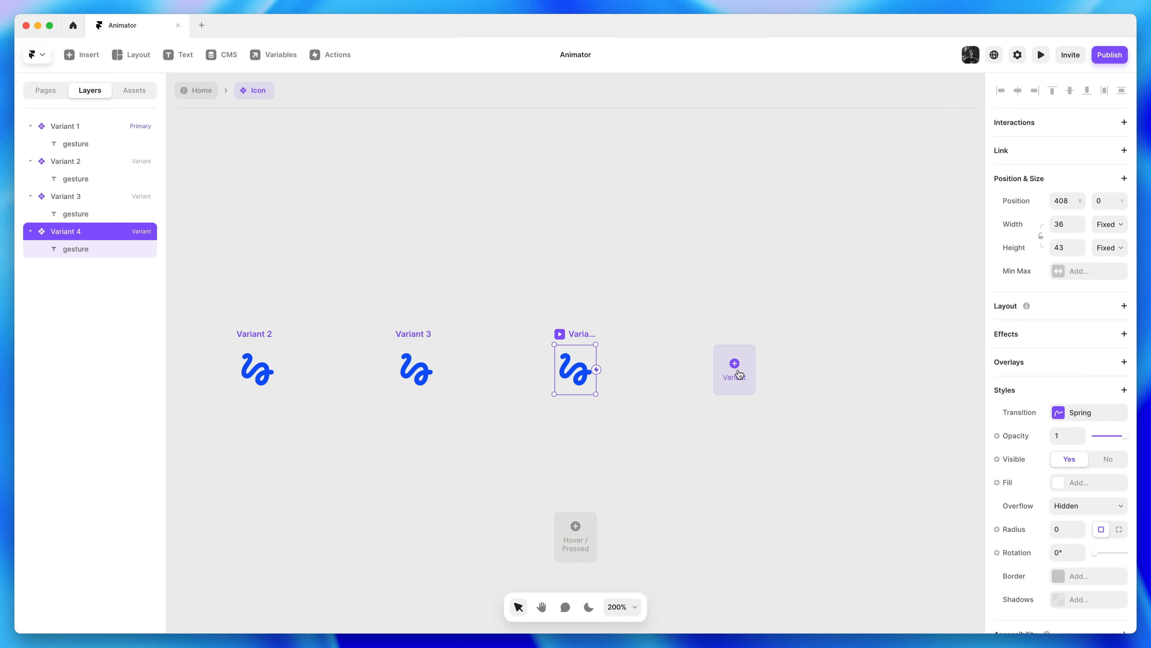
{"action": "left_click", "coordinate": [664, 317]}
{"action": "key", "text": "space"}
{"action": "left_click_drag", "start_coordinate": [522, 284], "coordinate": [727, 260]}
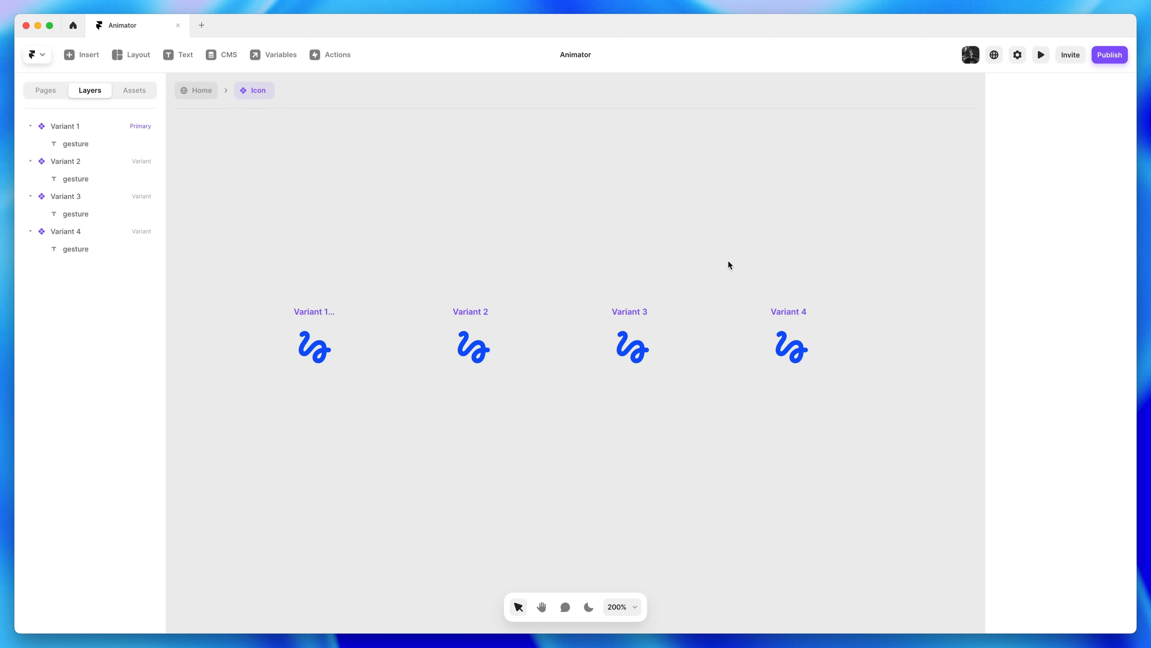
Change Variant 2's icon content from gesture to draw
{"action": "left_click", "coordinate": [471, 346]}
{"action": "scroll", "coordinate": [1067, 530], "scroll_direction": "down", "scroll_amount": 10}
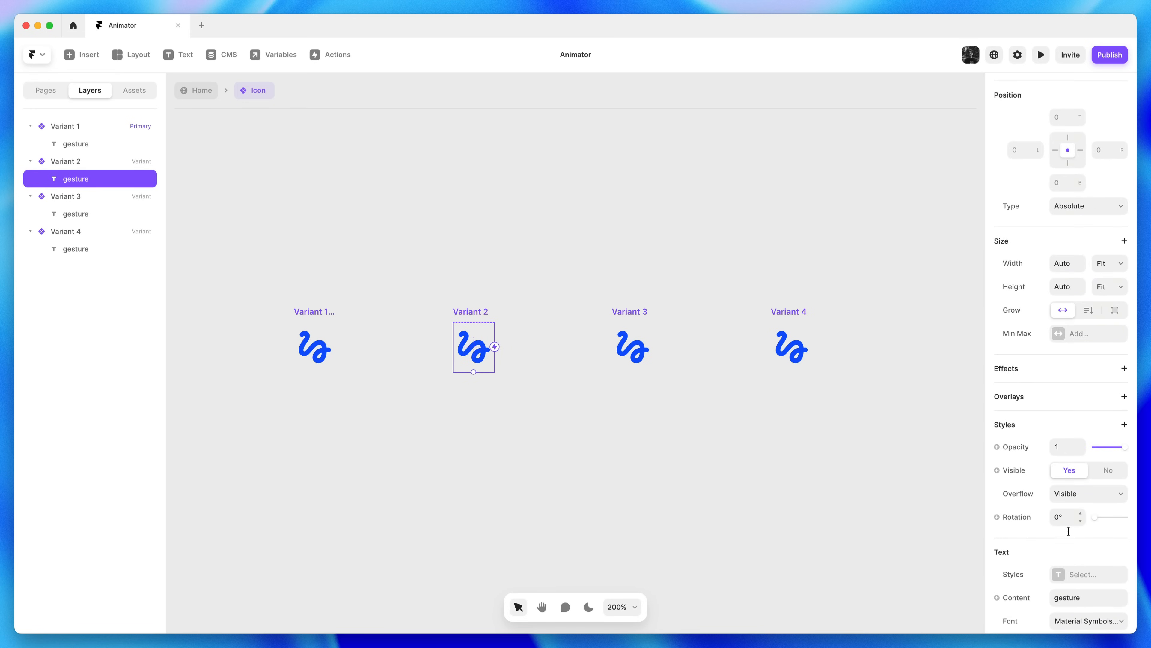
{"action": "double_click", "coordinate": [1075, 400]}
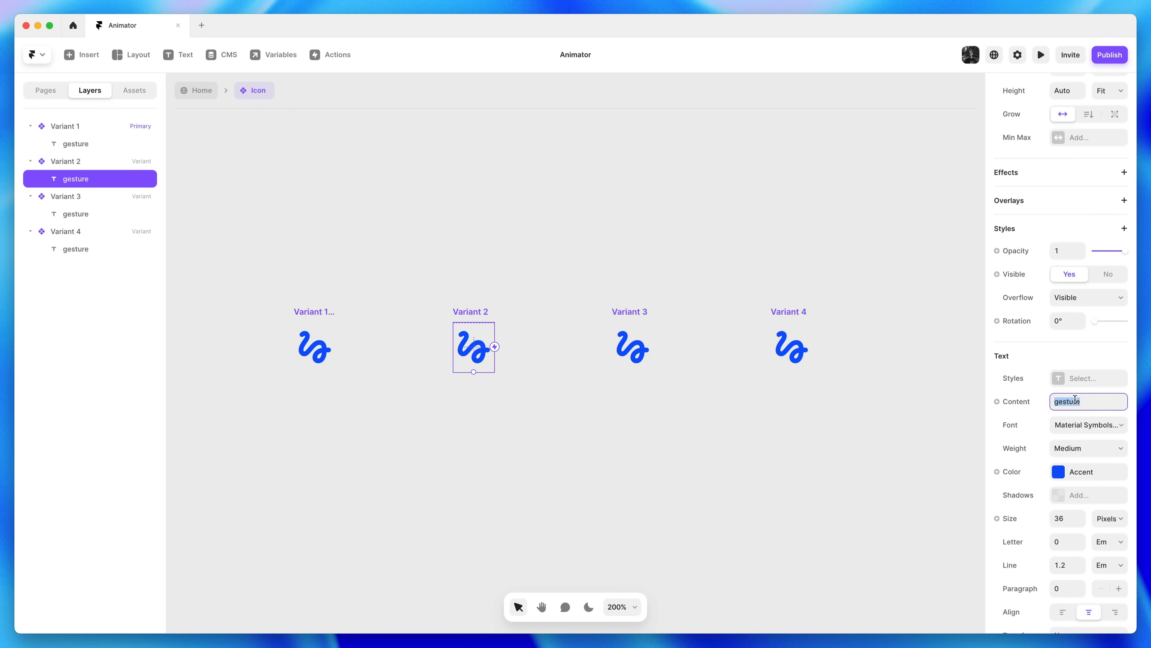
{"action": "type", "text": "draw"}
{"action": "key", "text": "Return"}
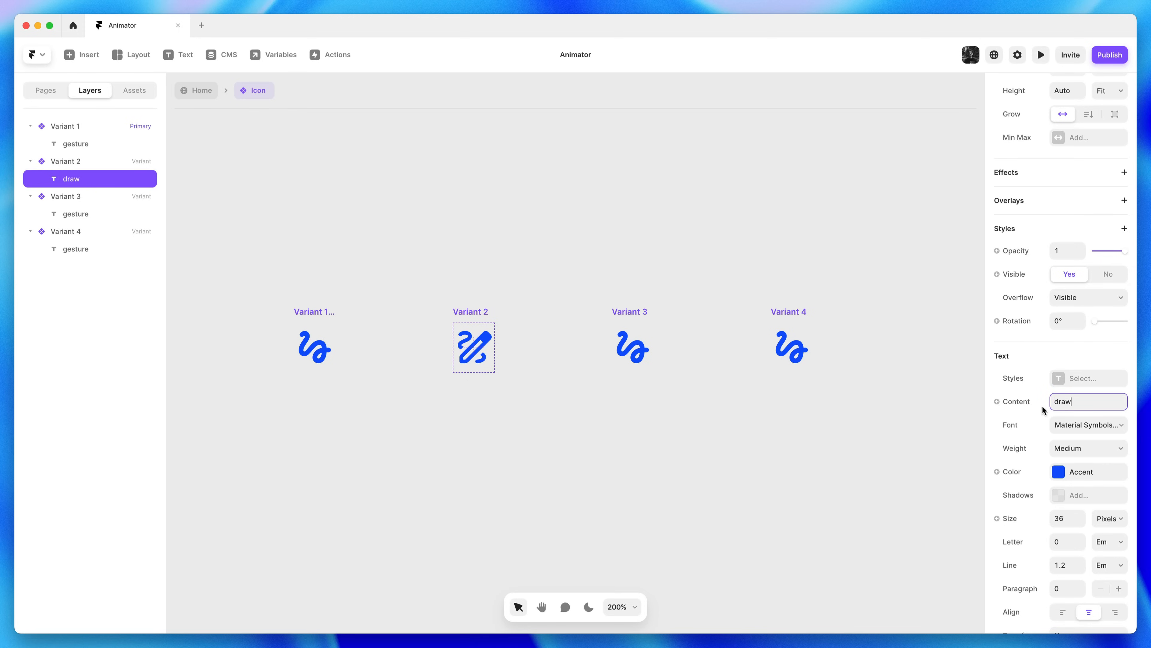
Set Variant 3's icon content to shape_line and Variant 4's to animation
{"action": "left_click", "coordinate": [640, 352]}
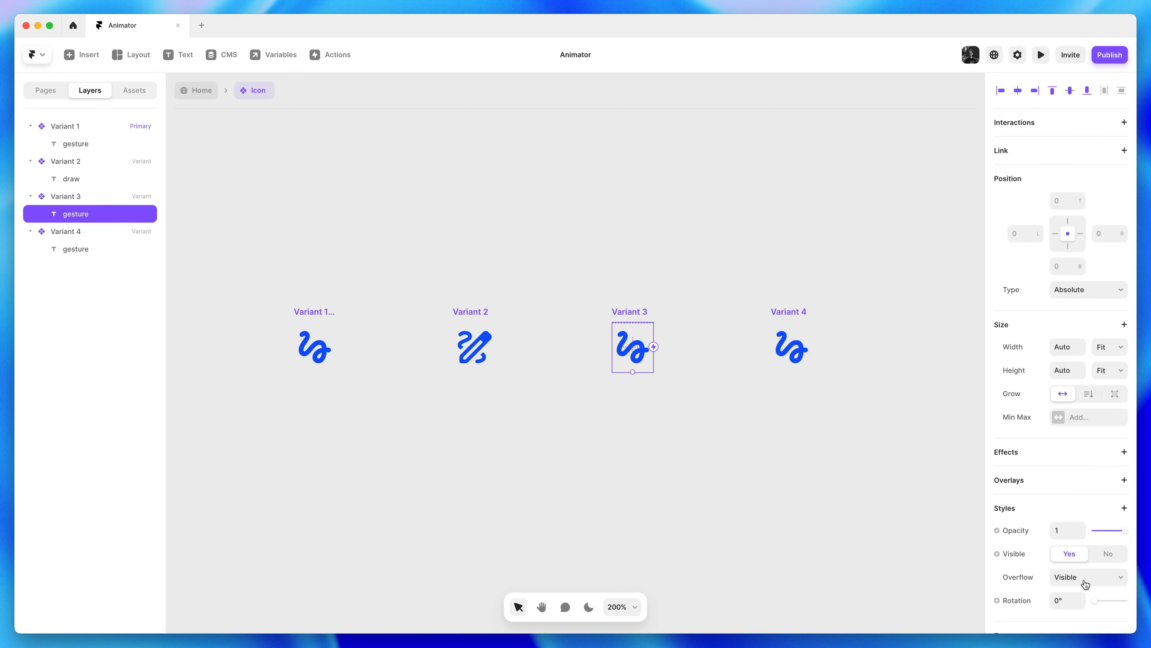
{"action": "scroll", "coordinate": [1087, 582], "scroll_direction": "down", "scroll_amount": 5}
{"action": "left_click", "coordinate": [1100, 499]}
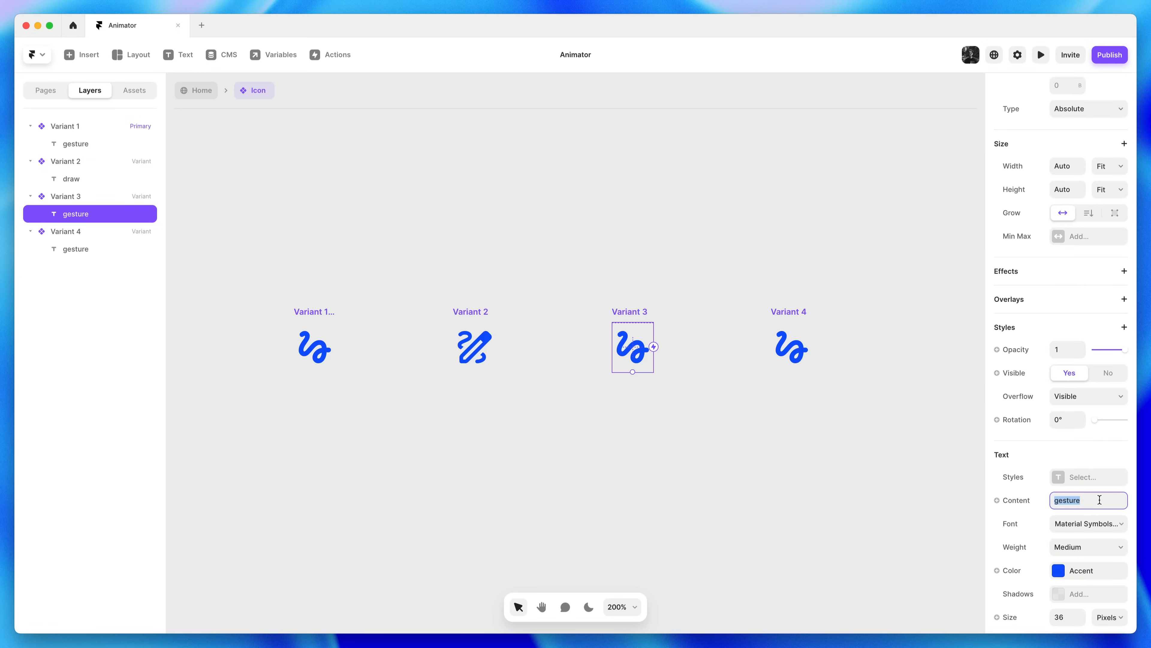
{"action": "type", "text": "shape_line"}
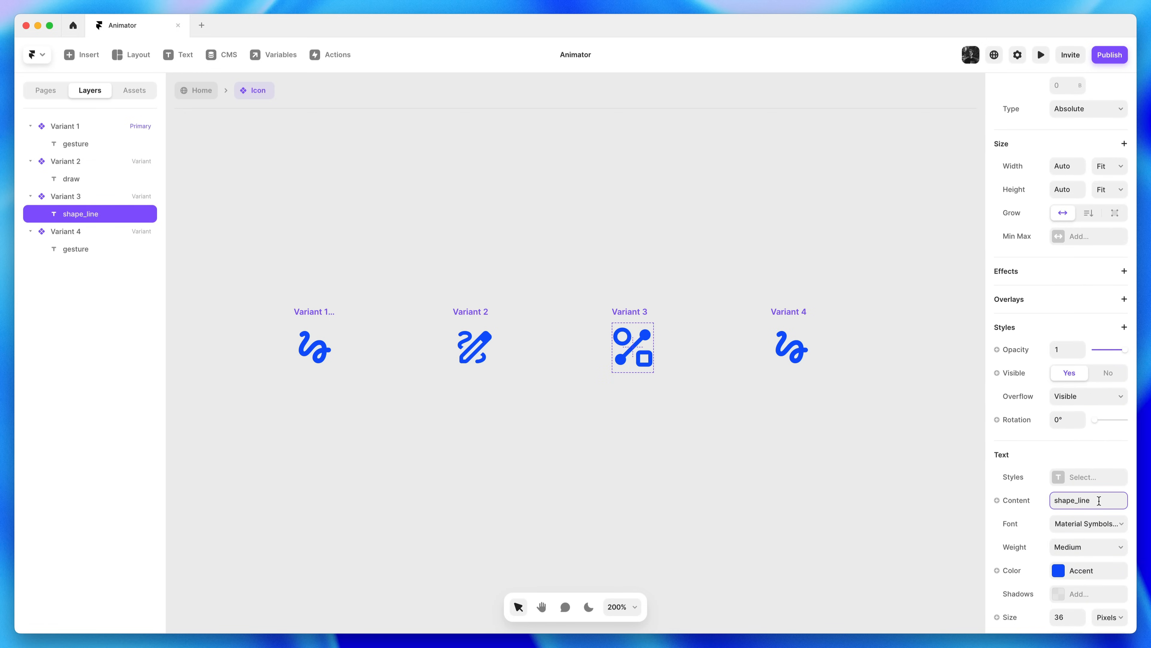
{"action": "left_click", "coordinate": [804, 350]}
{"action": "scroll", "coordinate": [1096, 565], "scroll_direction": "down", "scroll_amount": 1}
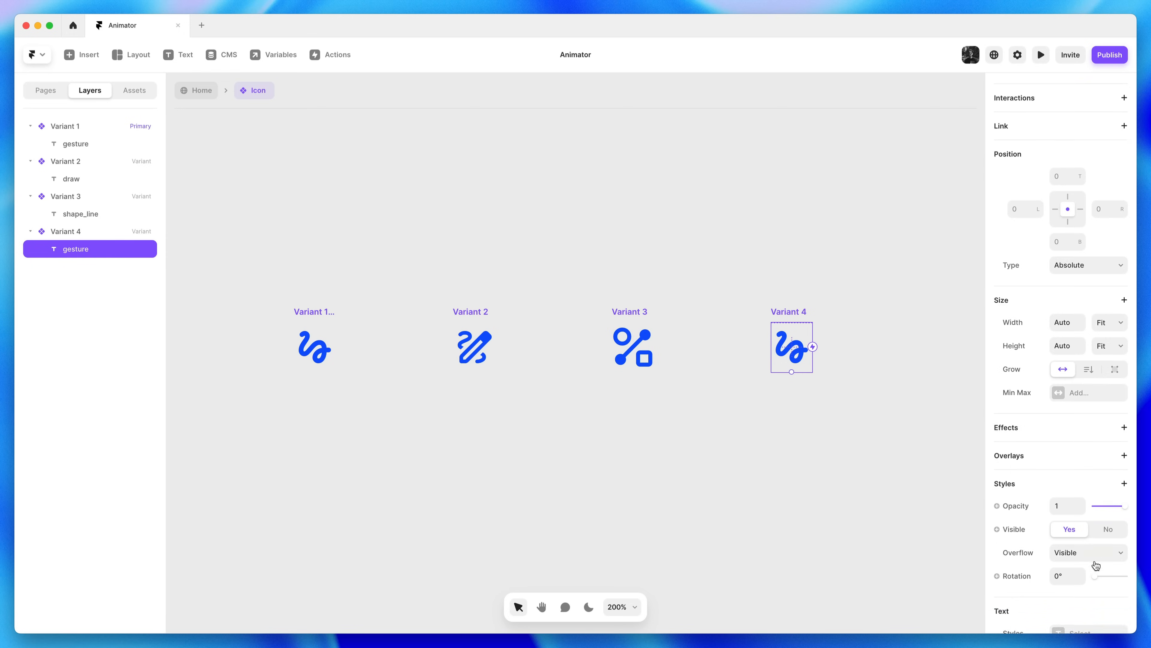
{"action": "scroll", "coordinate": [1096, 564], "scroll_direction": "down", "scroll_amount": 5}
{"action": "left_click", "coordinate": [1091, 475]}
{"action": "type", "text": "animation"}
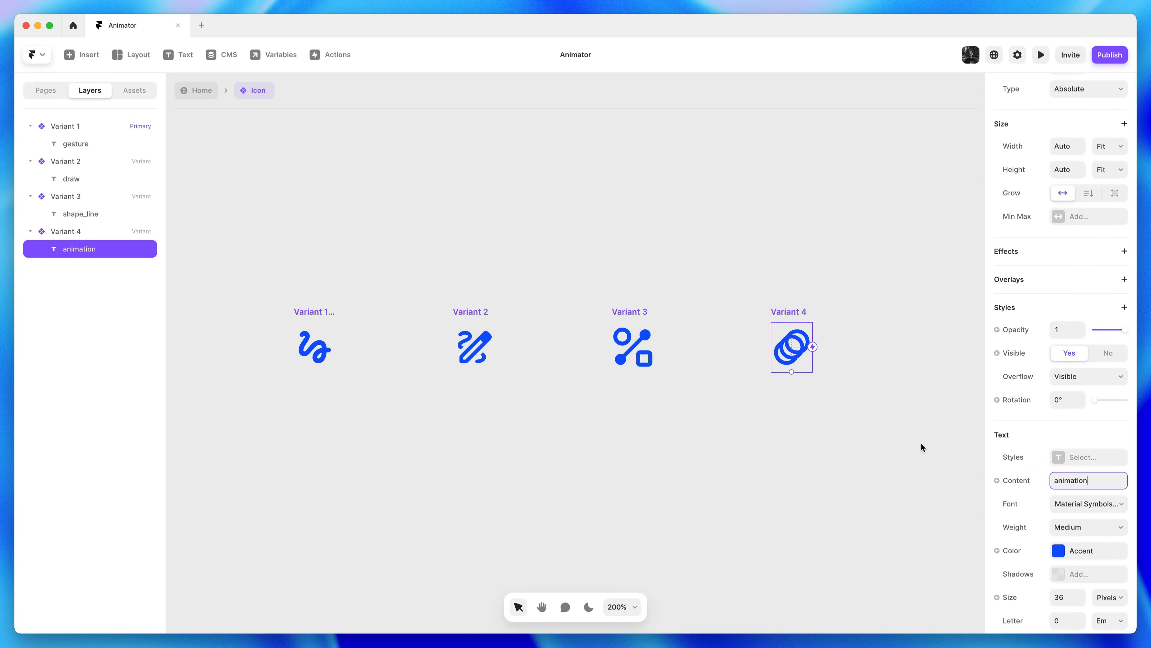
{"action": "left_click", "coordinate": [921, 444]}
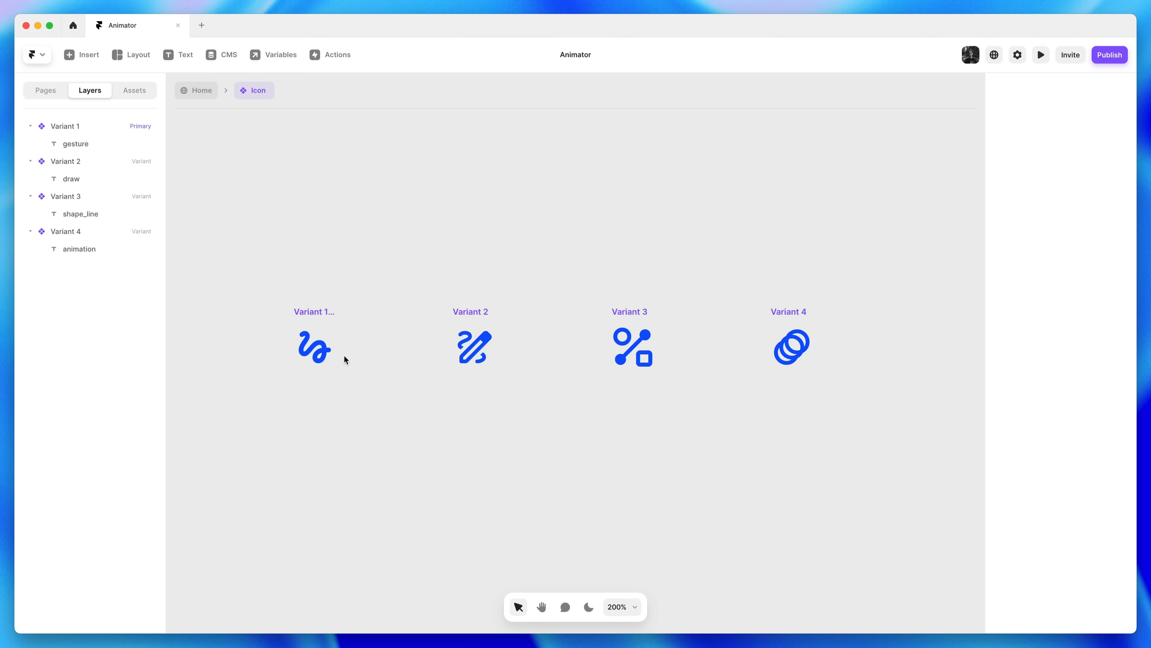
Link Variant 1 to Variant 2 with an Appear interaction delayed 0.15
{"action": "left_click", "coordinate": [87, 119]}
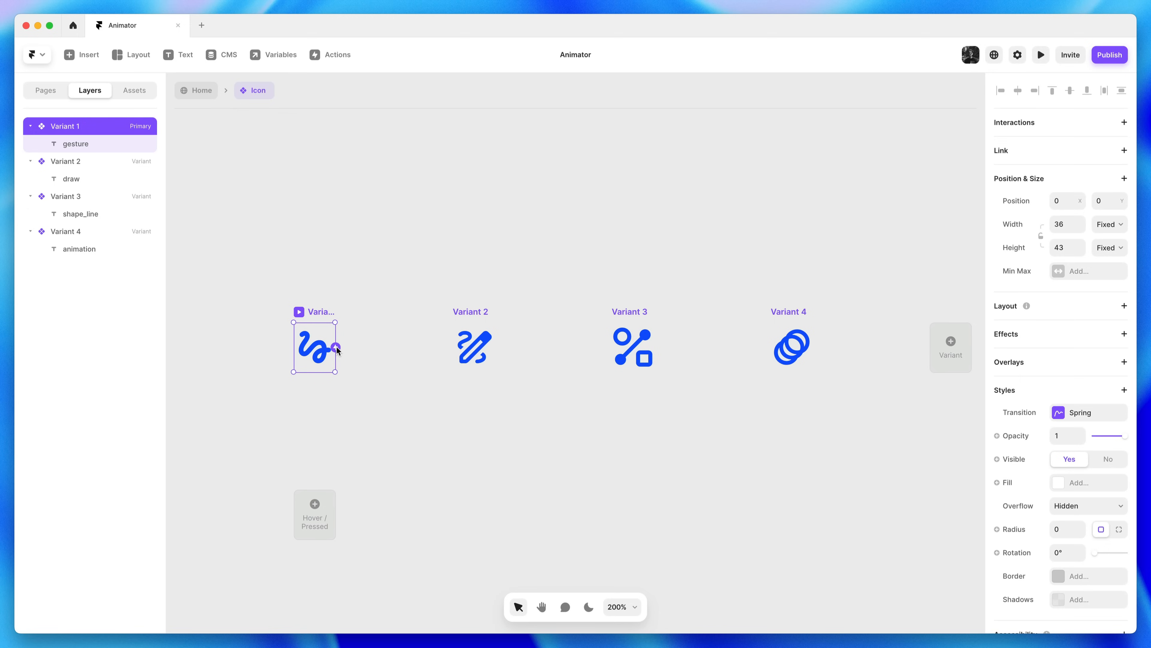
{"action": "left_click_drag", "start_coordinate": [336, 347], "coordinate": [470, 355]}
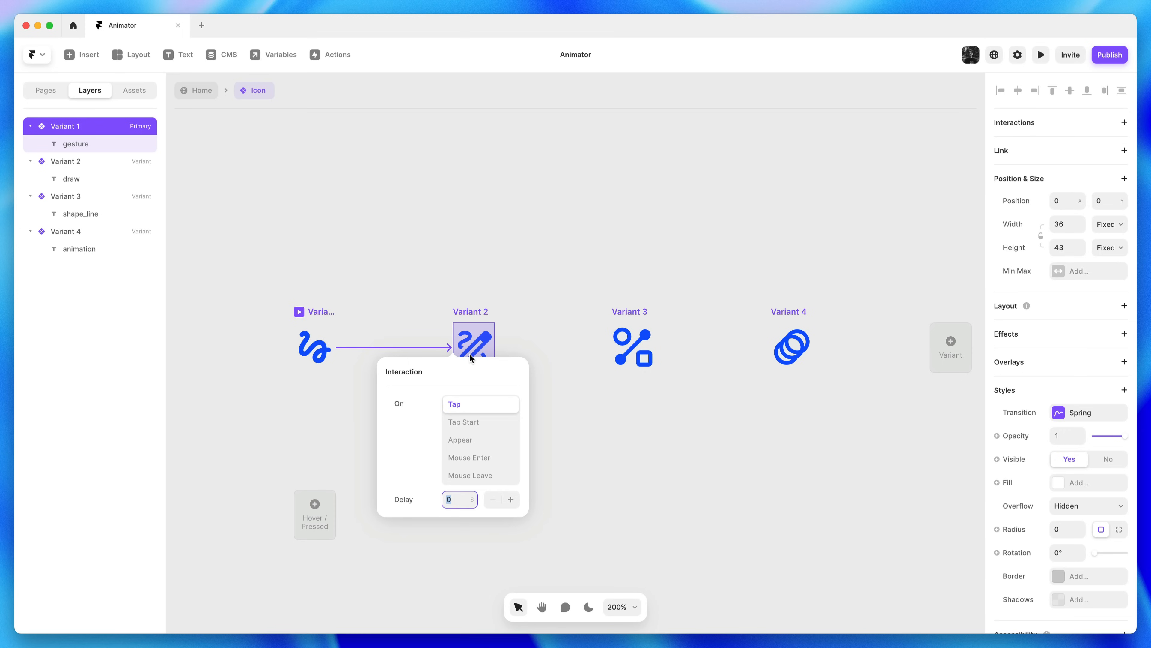
{"action": "left_click", "coordinate": [465, 439]}
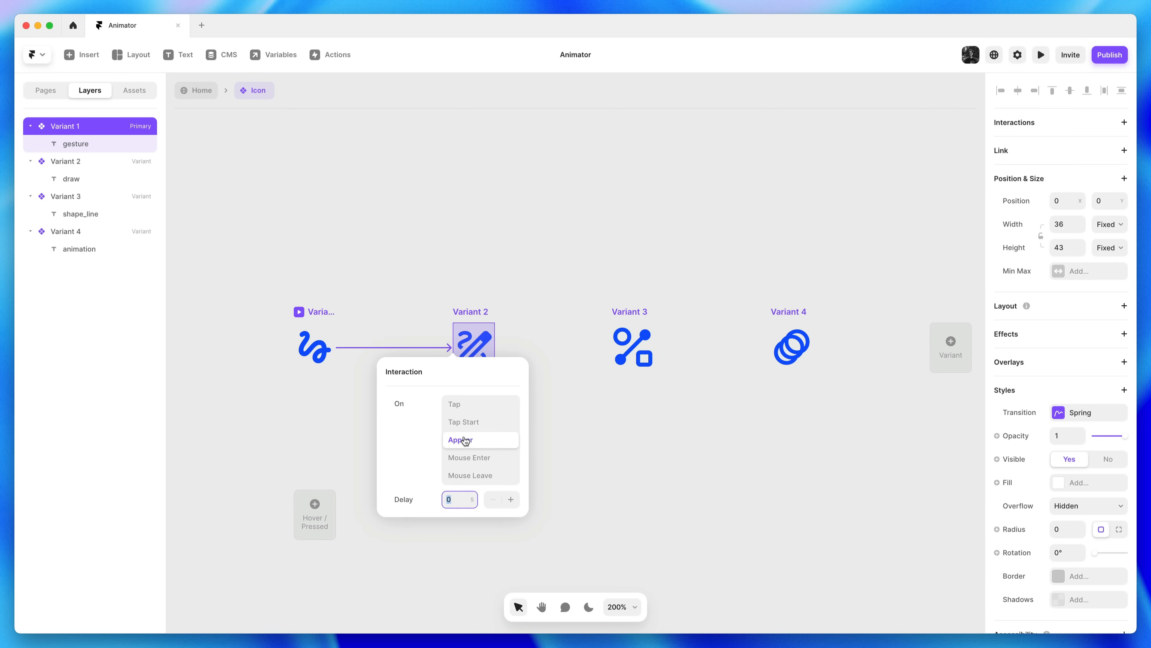
{"action": "left_click", "coordinate": [469, 503]}
{"action": "type", "text": ".15"}
{"action": "left_click", "coordinate": [644, 493]}
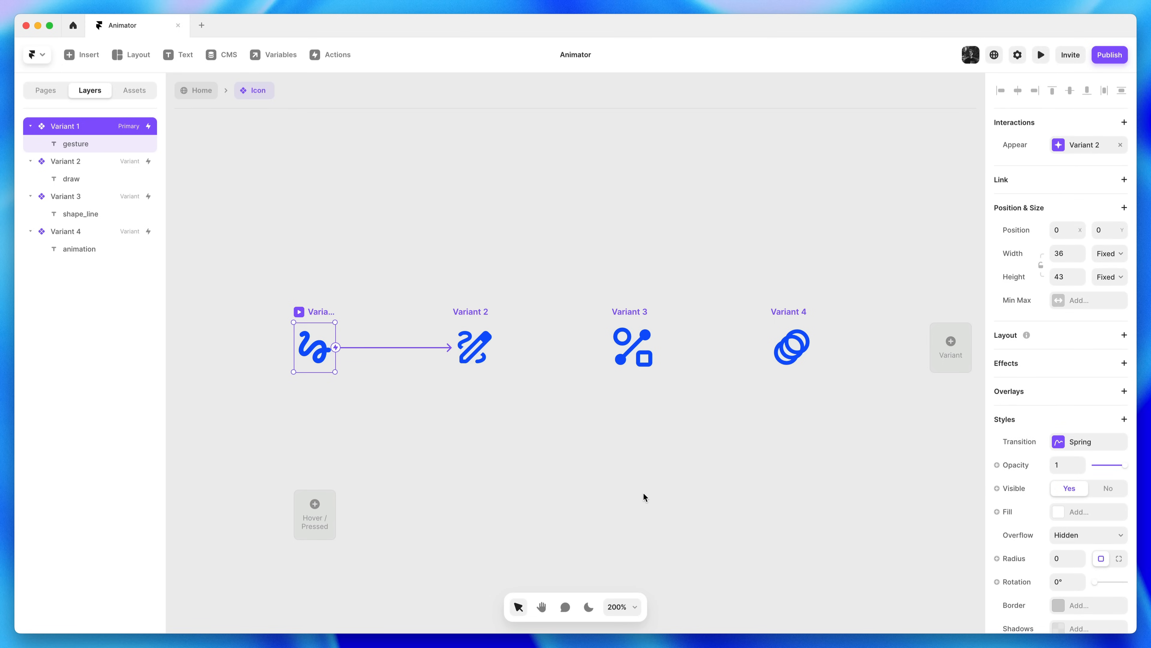
Link Variant 2 to Variant 3 with an Appear interaction delayed 0.15
{"action": "left_click", "coordinate": [482, 308]}
{"action": "left_click_drag", "start_coordinate": [496, 348], "coordinate": [634, 343]}
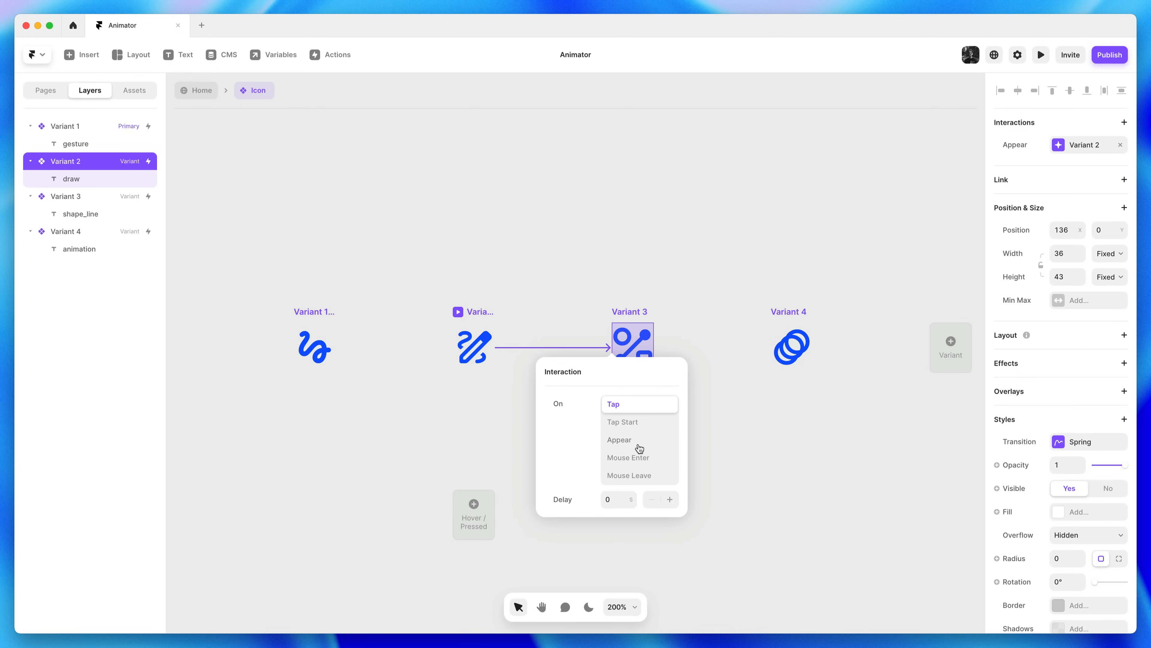
{"action": "left_click", "coordinate": [638, 443]}
{"action": "left_click", "coordinate": [622, 495]}
{"action": "type", "text": "15"}
{"action": "key", "text": "super+a"}
{"action": "type", "text": "0.15"}
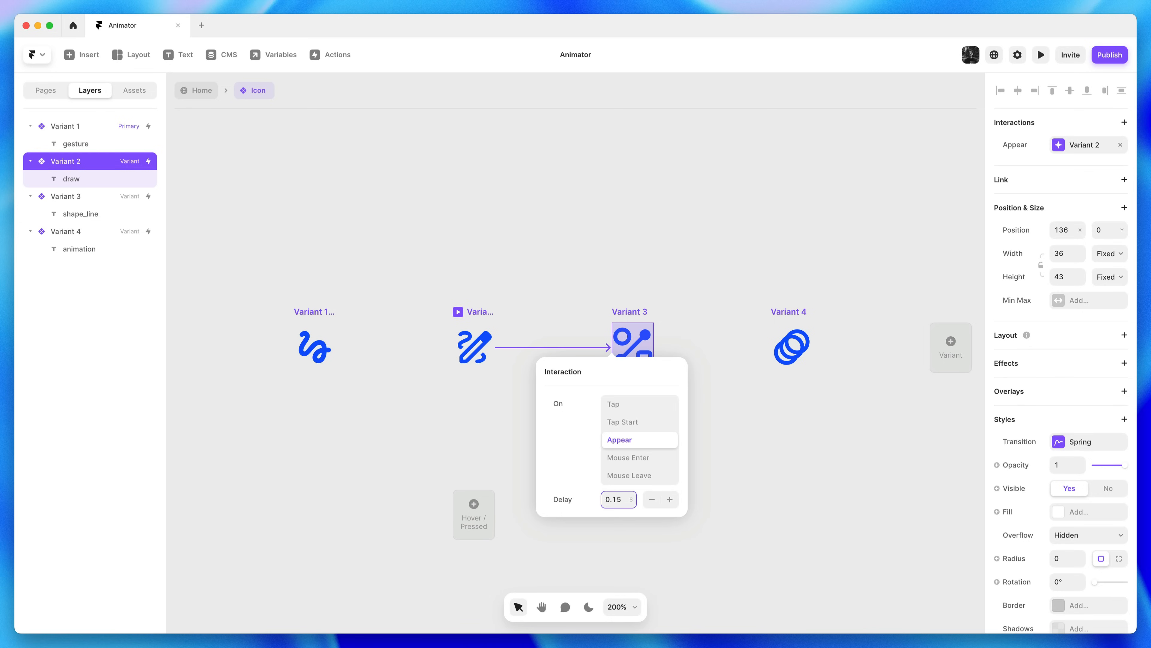
{"action": "left_click", "coordinate": [837, 491]}
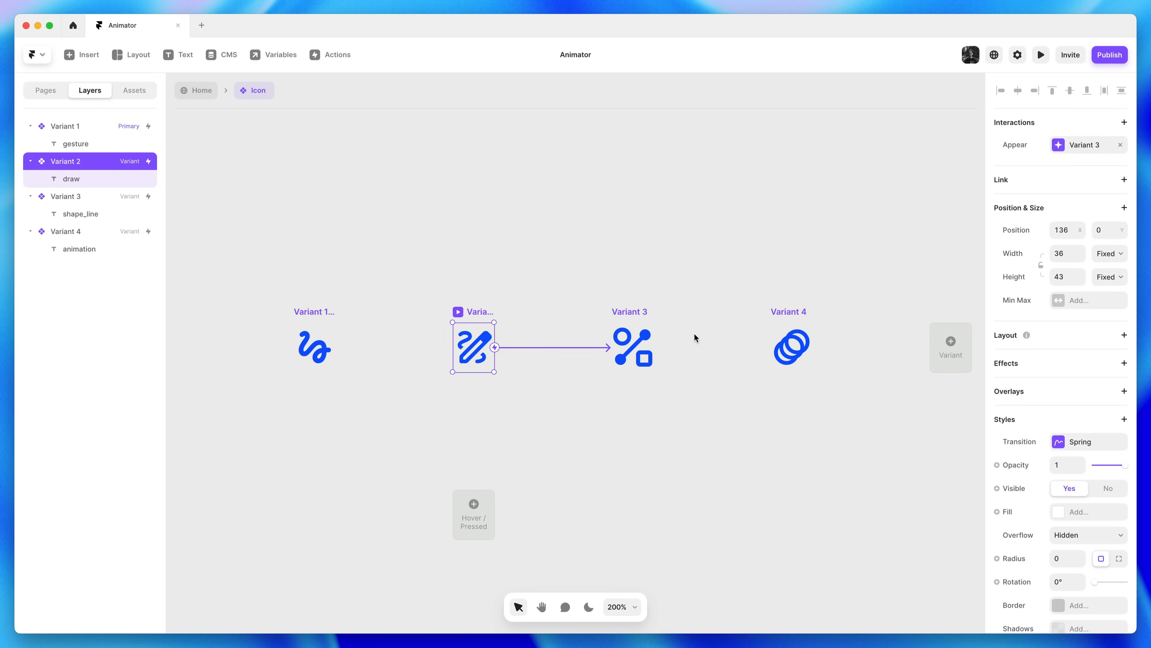
Link Variant 3 to Variant 4 with an Appear interaction delayed 0.15
{"action": "left_click", "coordinate": [644, 311]}
{"action": "left_click_drag", "start_coordinate": [656, 348], "coordinate": [789, 358]}
{"action": "left_click", "coordinate": [791, 440]}
{"action": "left_click", "coordinate": [789, 500]}
{"action": "type", "text": "0.15"}
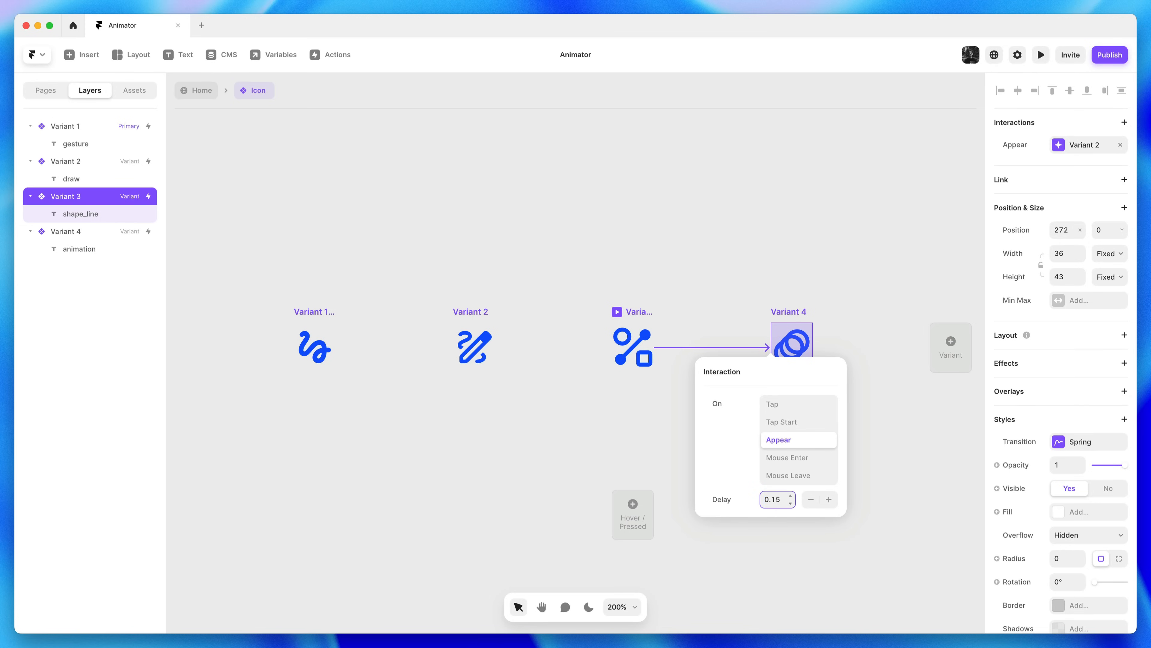
{"action": "left_click", "coordinate": [864, 495]}
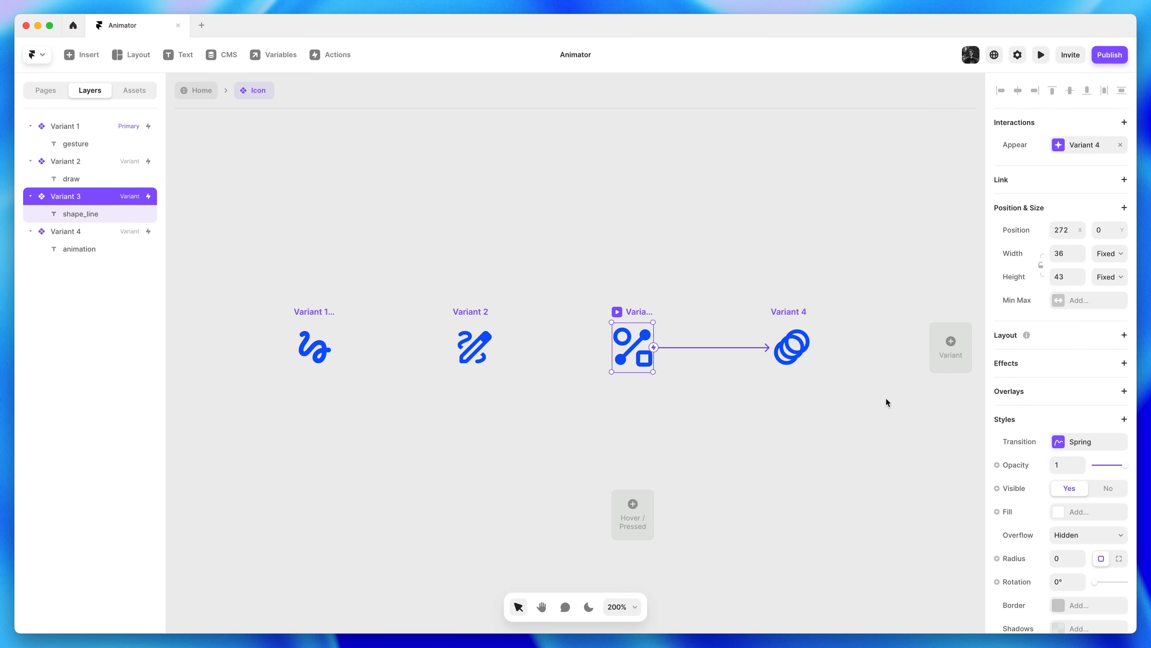
Loop Variant 4 back to Variant 1 with an Appear interaction delayed 0.15
{"action": "left_click", "coordinate": [805, 312]}
{"action": "left_click_drag", "start_coordinate": [813, 348], "coordinate": [309, 326]}
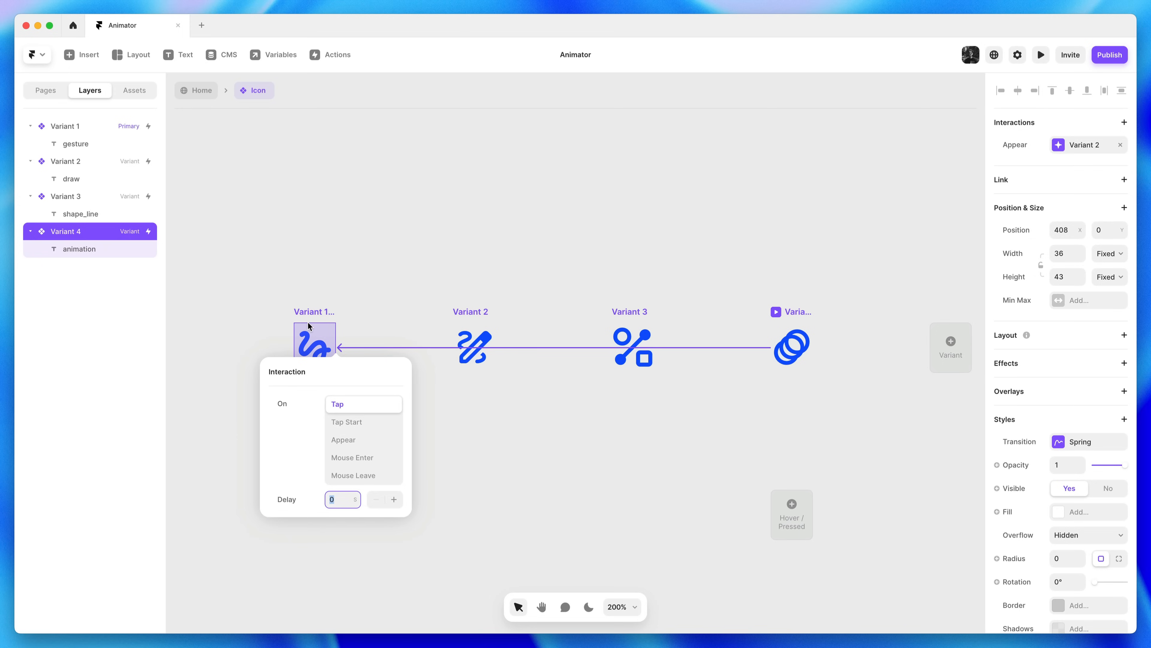
{"action": "left_click", "coordinate": [345, 441]}
{"action": "type", "text": "0.15"}
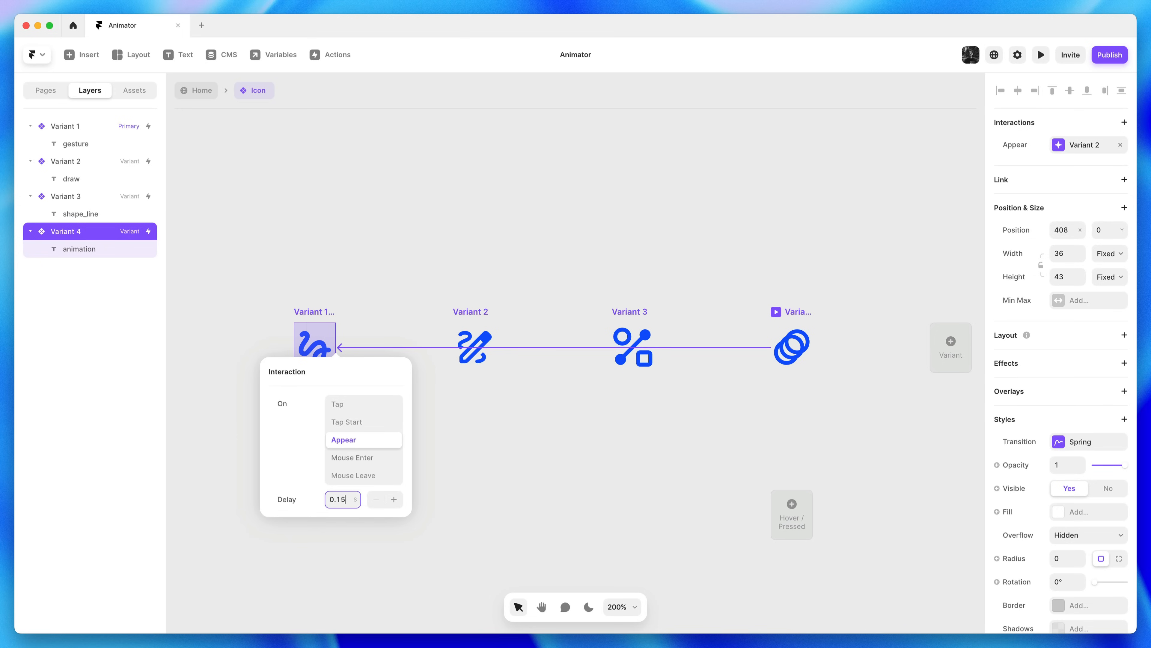
{"action": "left_click", "coordinate": [559, 452]}
{"action": "left_click", "coordinate": [559, 452]}
Return to the Home page and preview its Desktop layout
{"action": "left_click", "coordinate": [201, 91]}
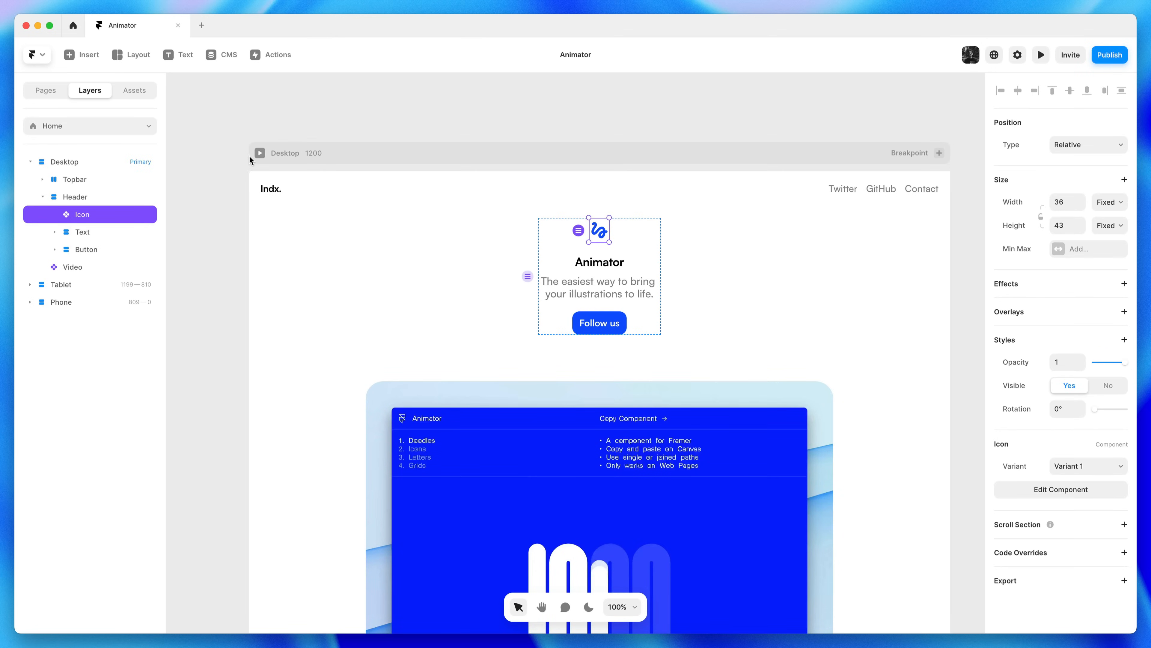
{"action": "left_click", "coordinate": [258, 153]}
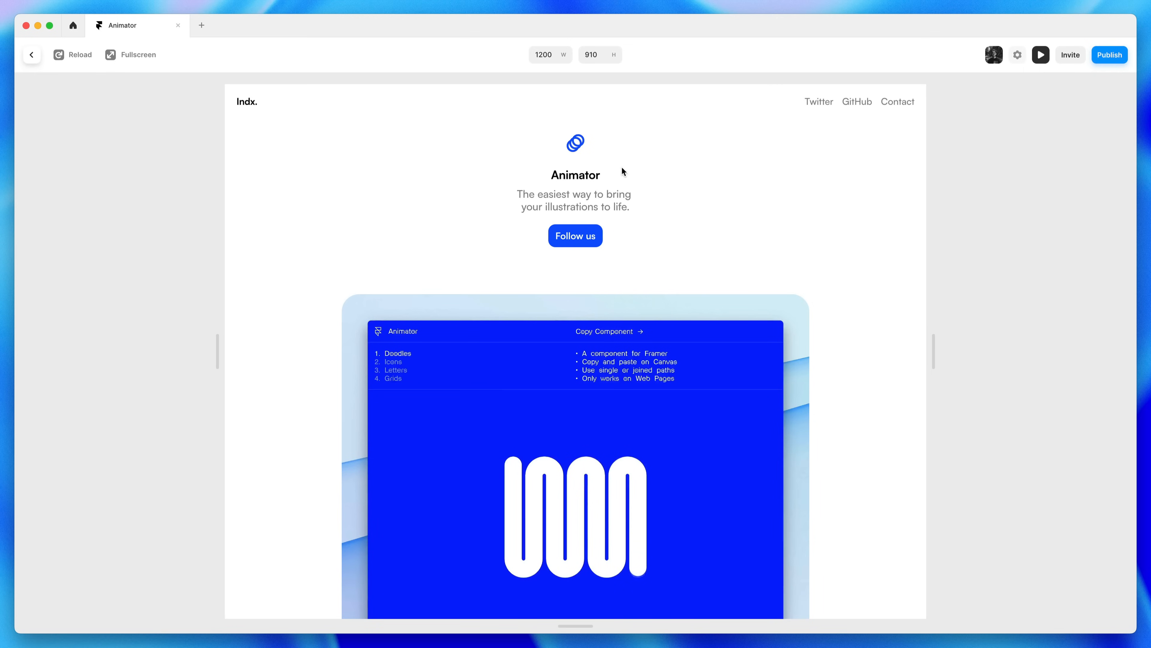
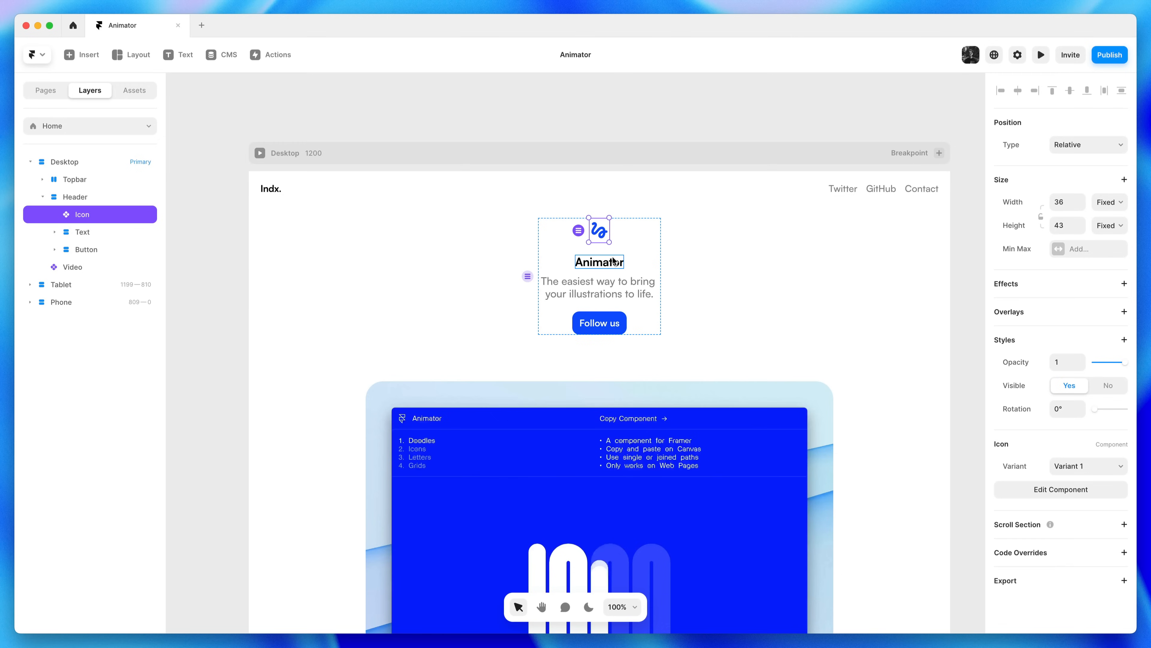
Set the Animator heading's font to Instrument Serif
{"action": "double_click", "coordinate": [615, 262]}
{"action": "left_click_drag", "start_coordinate": [714, 301], "coordinate": [697, 260]}
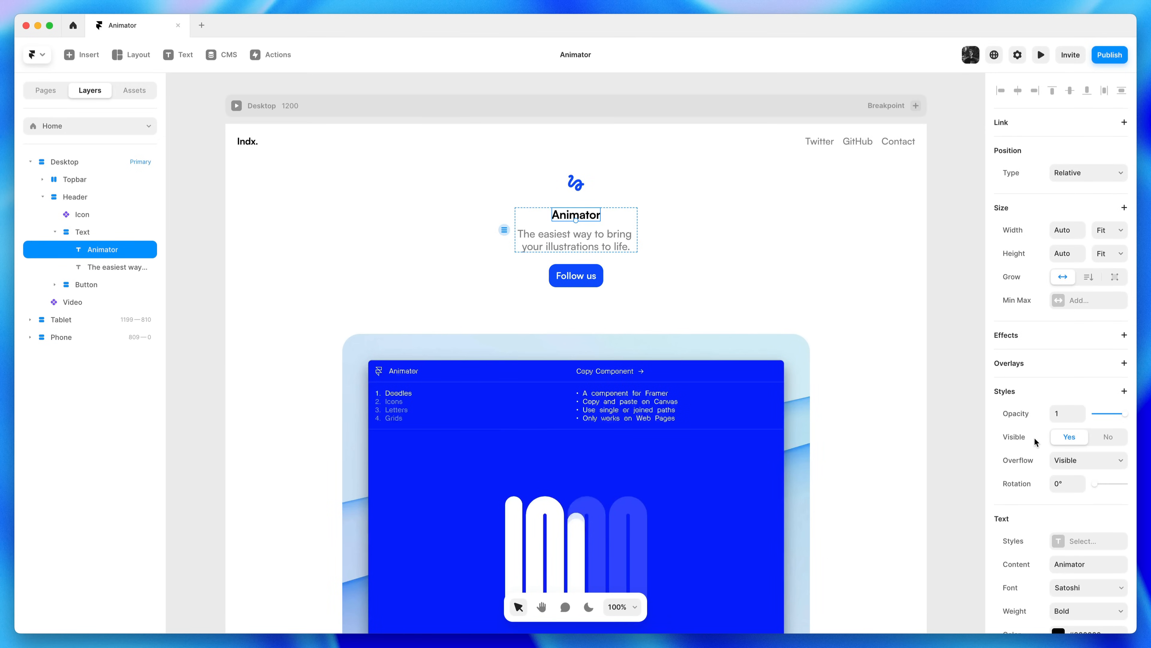
{"action": "scroll", "coordinate": [1034, 437], "scroll_direction": "down", "scroll_amount": 5}
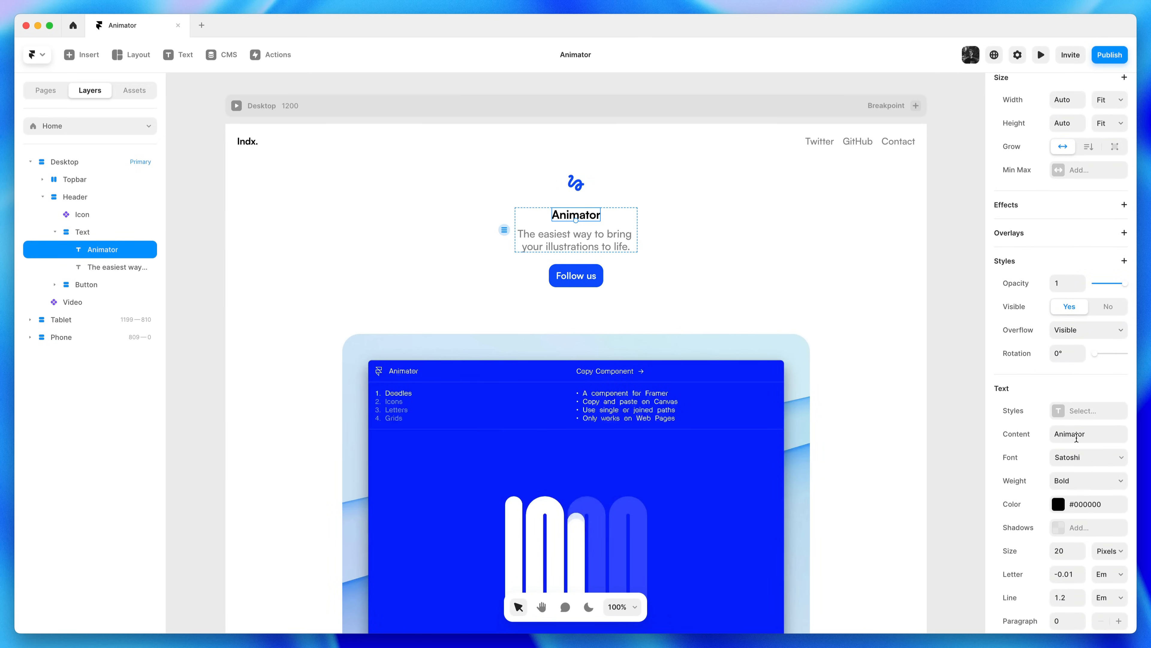
{"action": "left_click", "coordinate": [1080, 457]}
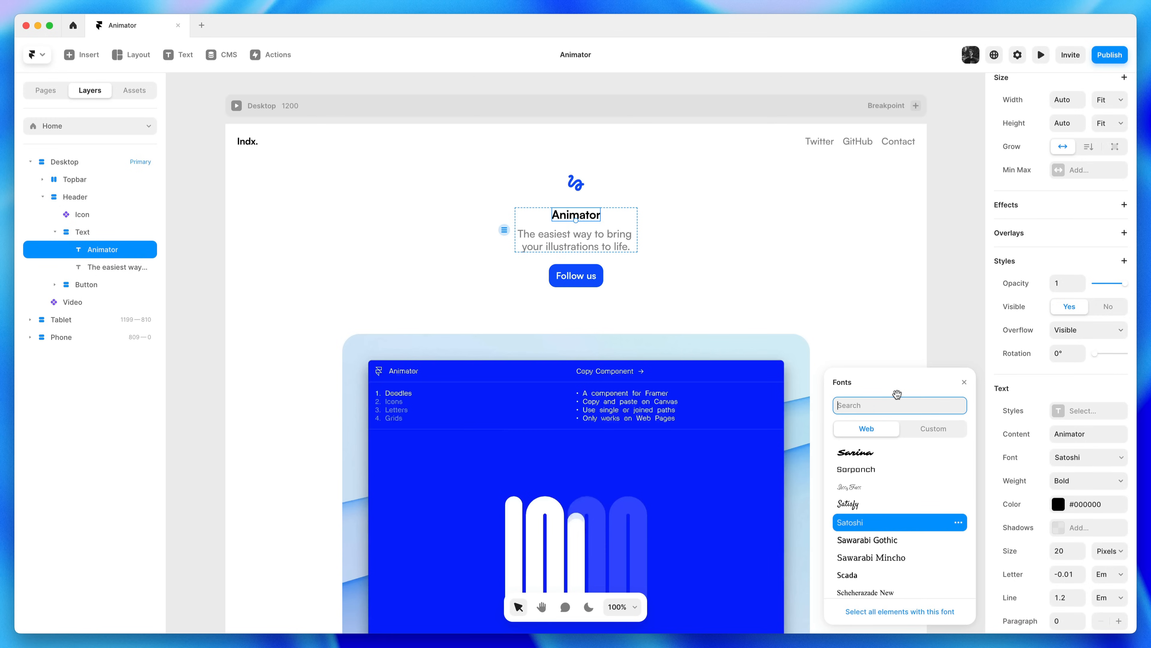
{"action": "type", "text": "instru"}
{"action": "left_click", "coordinate": [882, 476]}
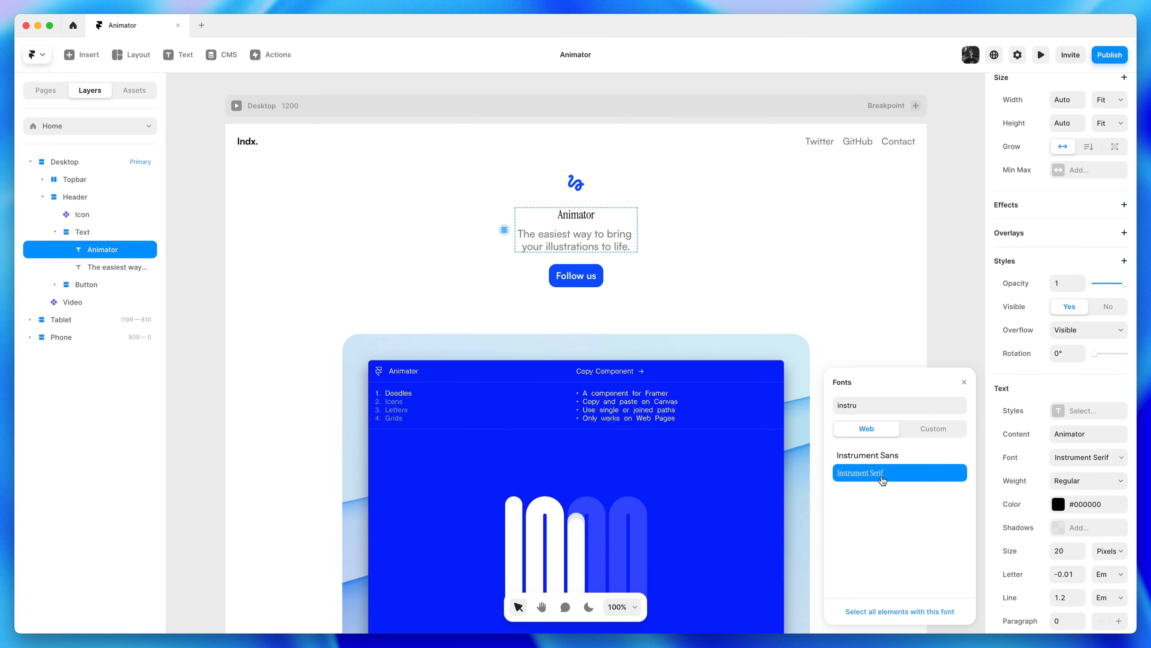
Try heading sizes 32 and 48, then settle on 56 px
{"action": "left_click", "coordinate": [1058, 550]}
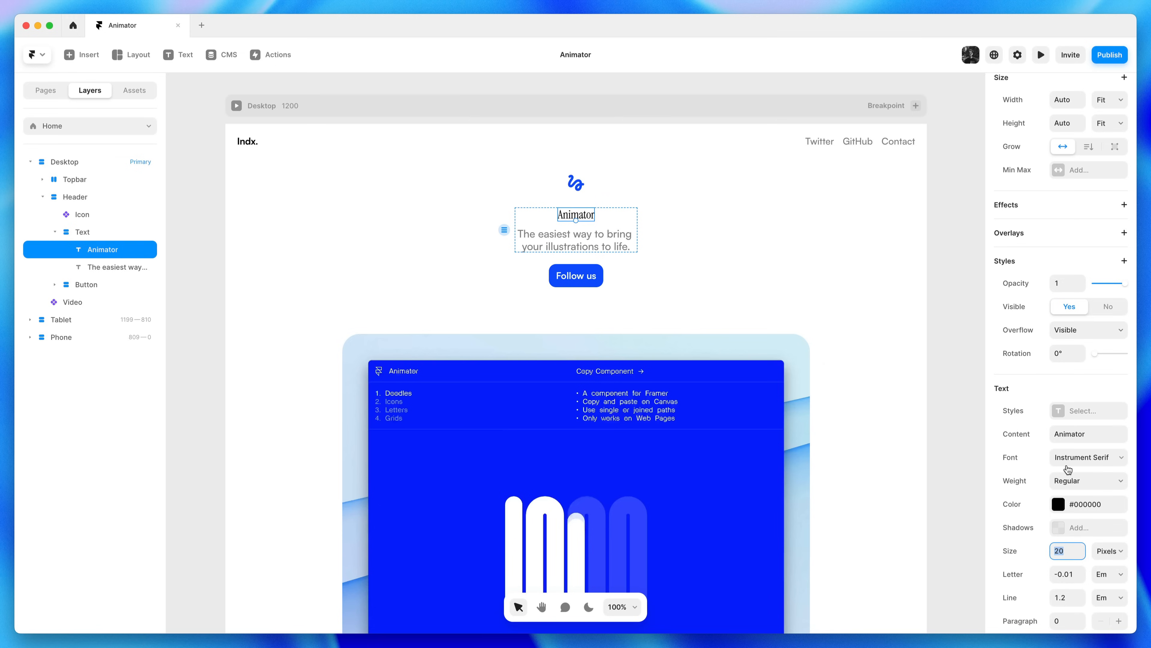
{"action": "type", "text": "32"}
{"action": "key", "text": "Return"}
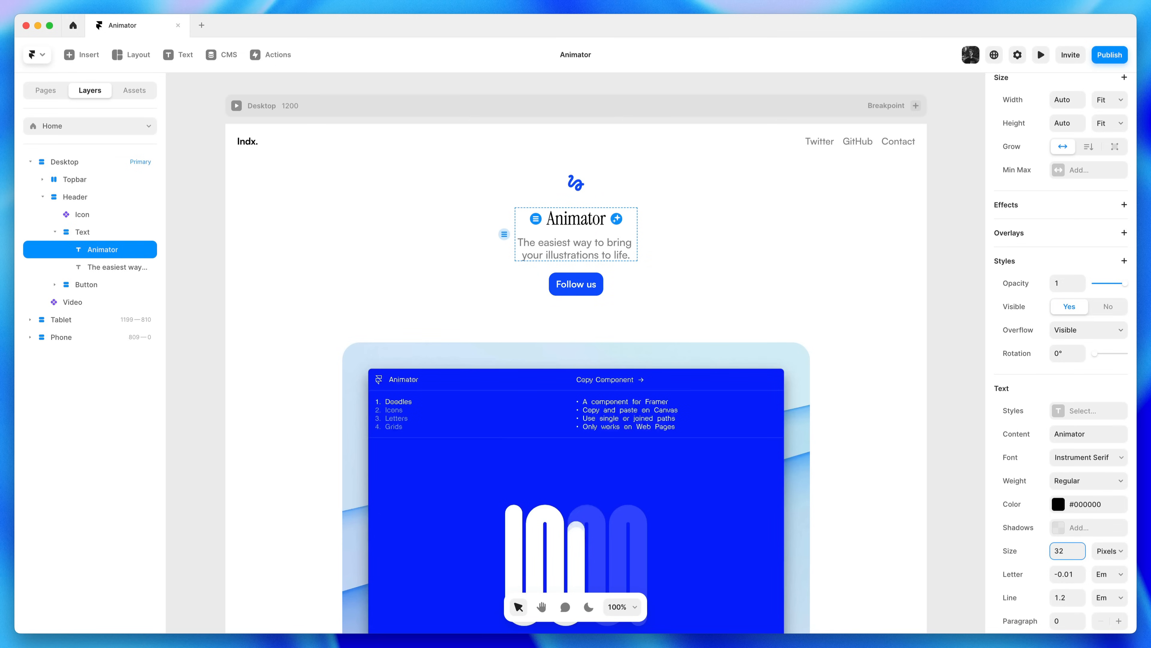
{"action": "key", "text": "super+a"}
{"action": "type", "text": "48"}
{"action": "key", "text": "Return"}
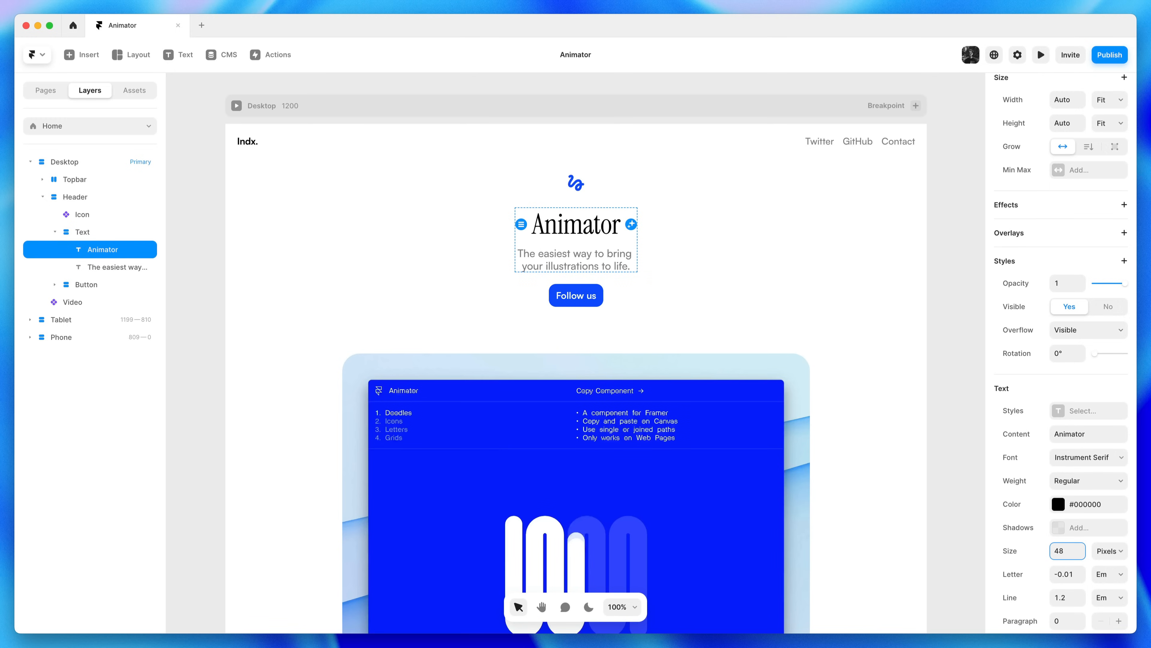
{"action": "key", "text": "super+a"}
{"action": "type", "text": "56"}
{"action": "key", "text": "Return"}
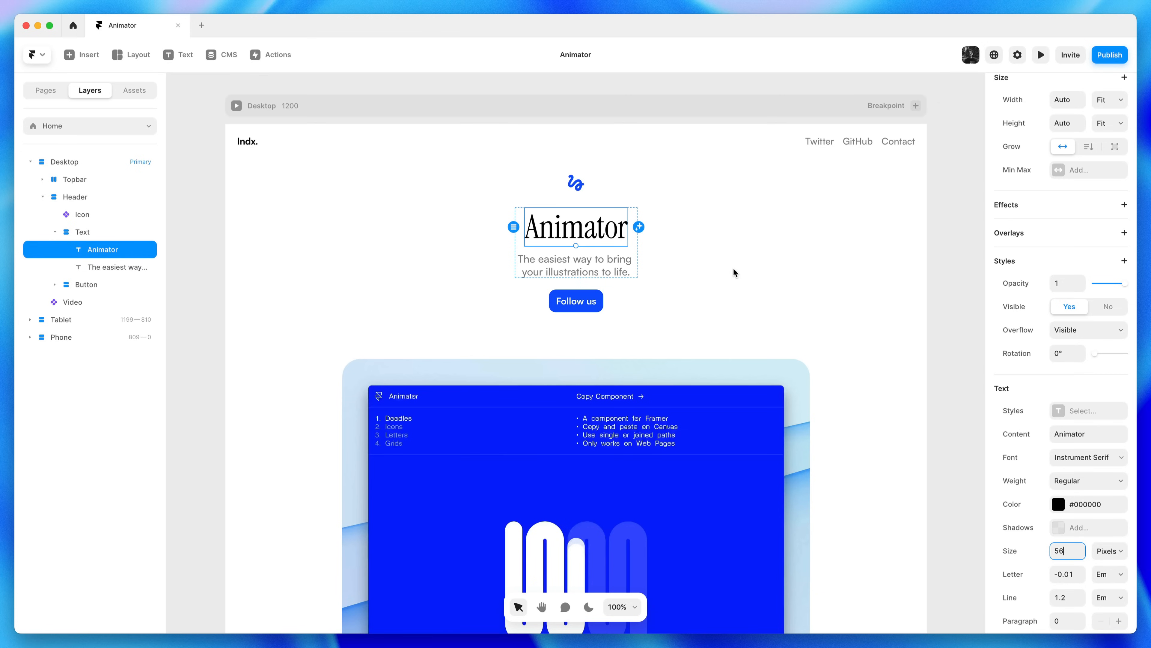
Italicize the letters 'An', 'ma' and 'r' in the Animator heading
{"action": "double_click", "coordinate": [529, 228]}
{"action": "left_click_drag", "start_coordinate": [553, 229], "coordinate": [526, 234]}
{"action": "left_click", "coordinate": [1108, 458]}
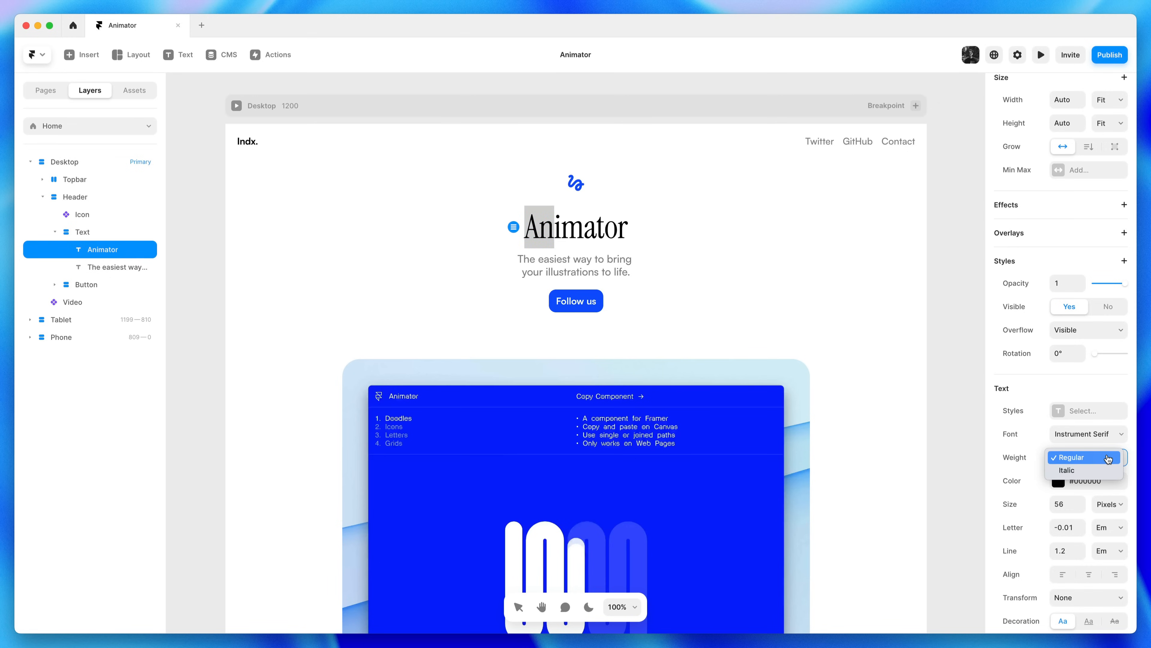
{"action": "left_click", "coordinate": [1100, 470]}
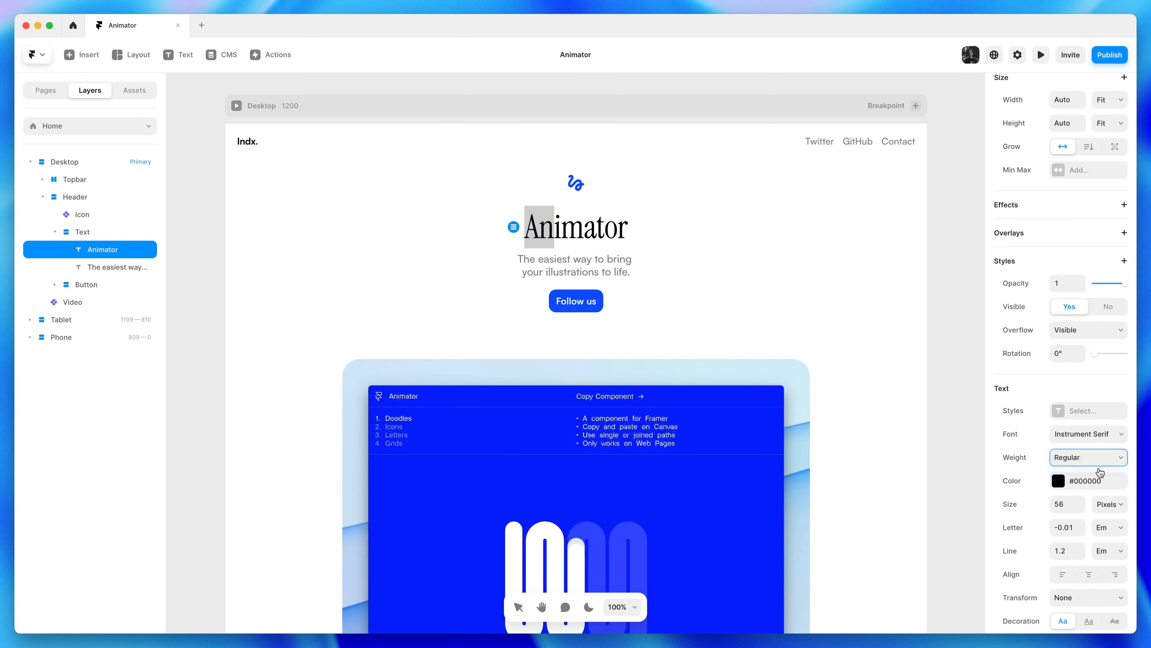
{"action": "left_click_drag", "start_coordinate": [557, 226], "coordinate": [594, 235]}
{"action": "left_click", "coordinate": [571, 230]}
{"action": "left_click", "coordinate": [1101, 458]}
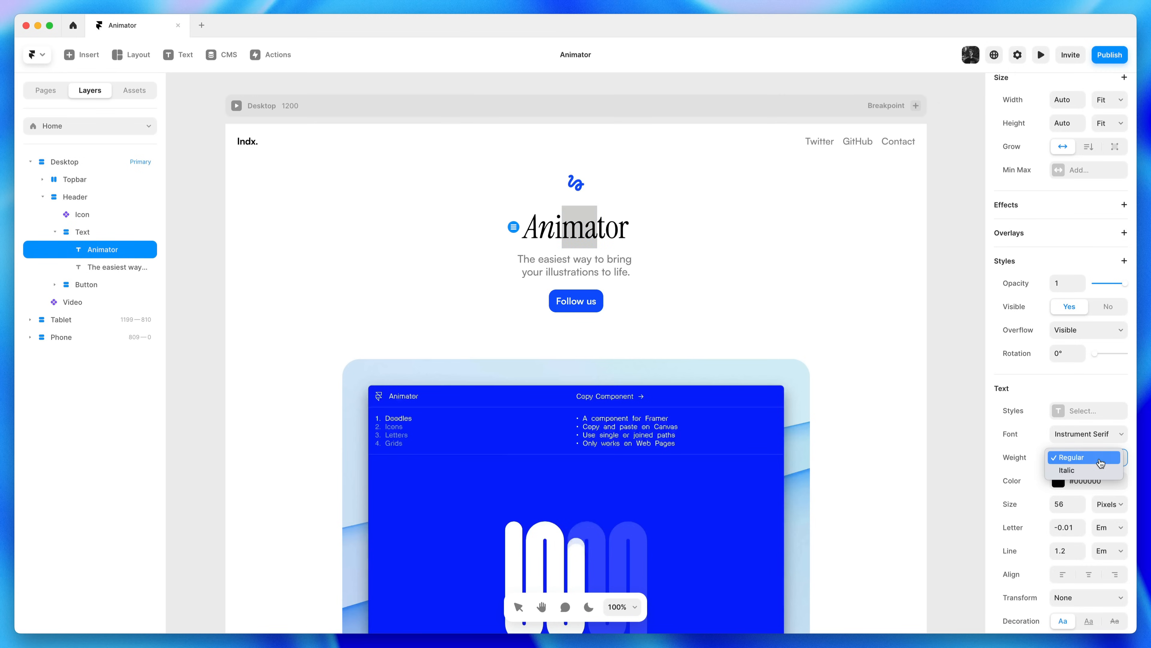
{"action": "left_click", "coordinate": [1099, 471]}
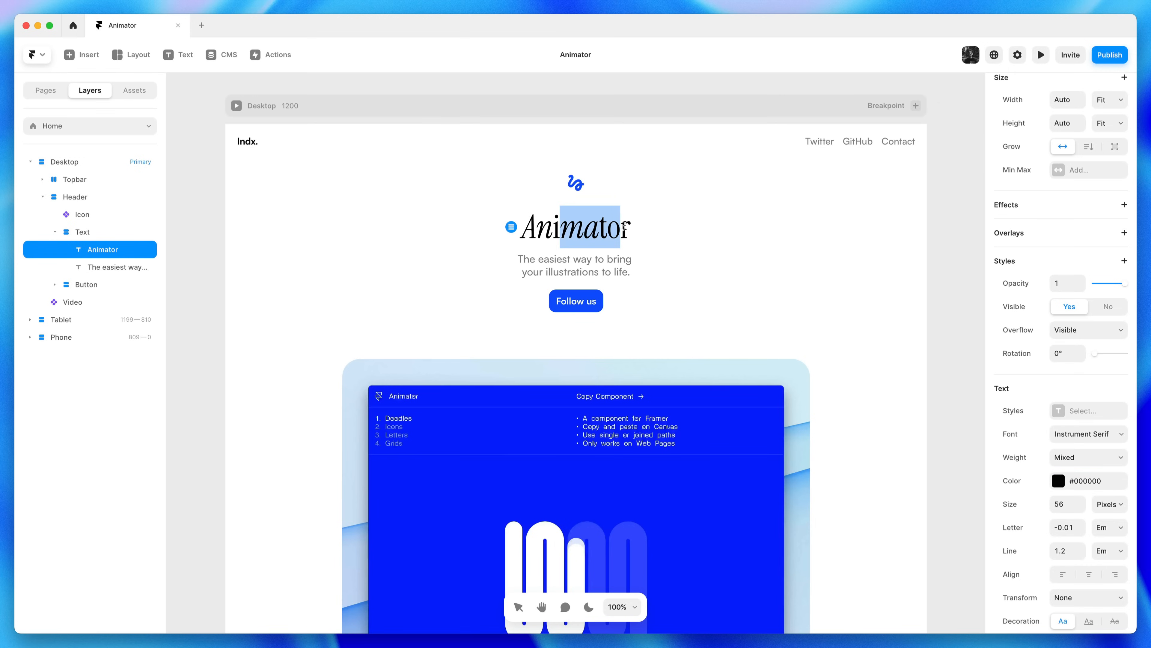
{"action": "left_click_drag", "start_coordinate": [620, 227], "coordinate": [630, 227]}
{"action": "left_click", "coordinate": [1100, 459]}
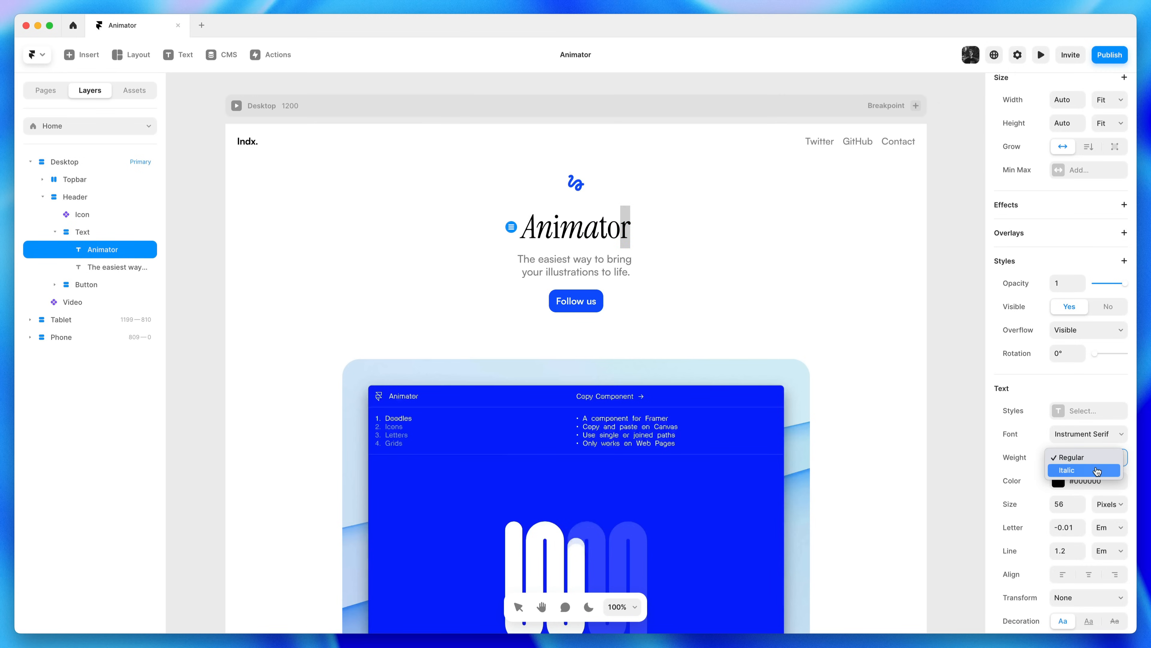
{"action": "left_click", "coordinate": [1100, 472]}
{"action": "key", "text": "Escape"}
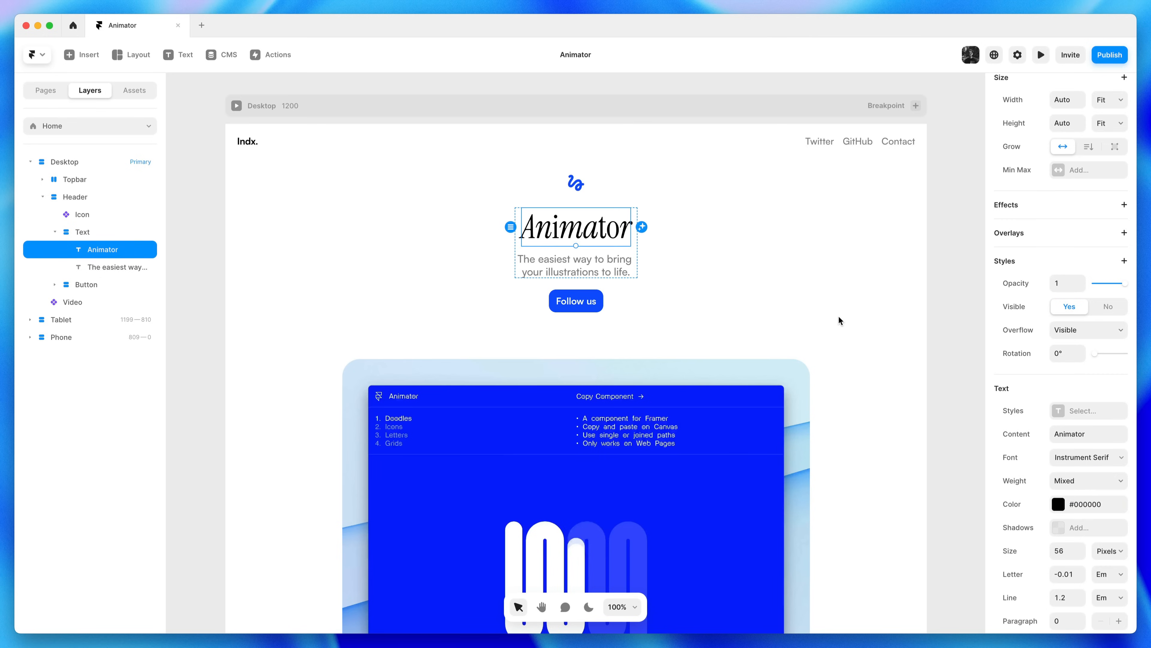
{"action": "key", "text": "Escape"}
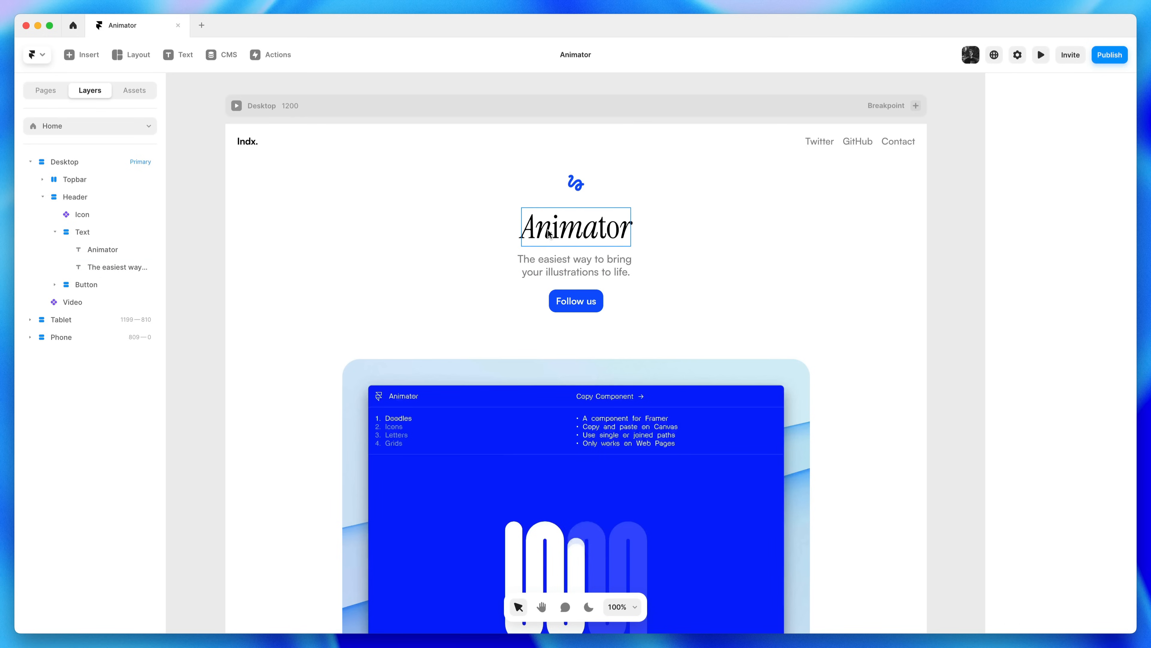
Tighten the heading's letter spacing to -0.03 em
{"action": "left_click", "coordinate": [565, 235]}
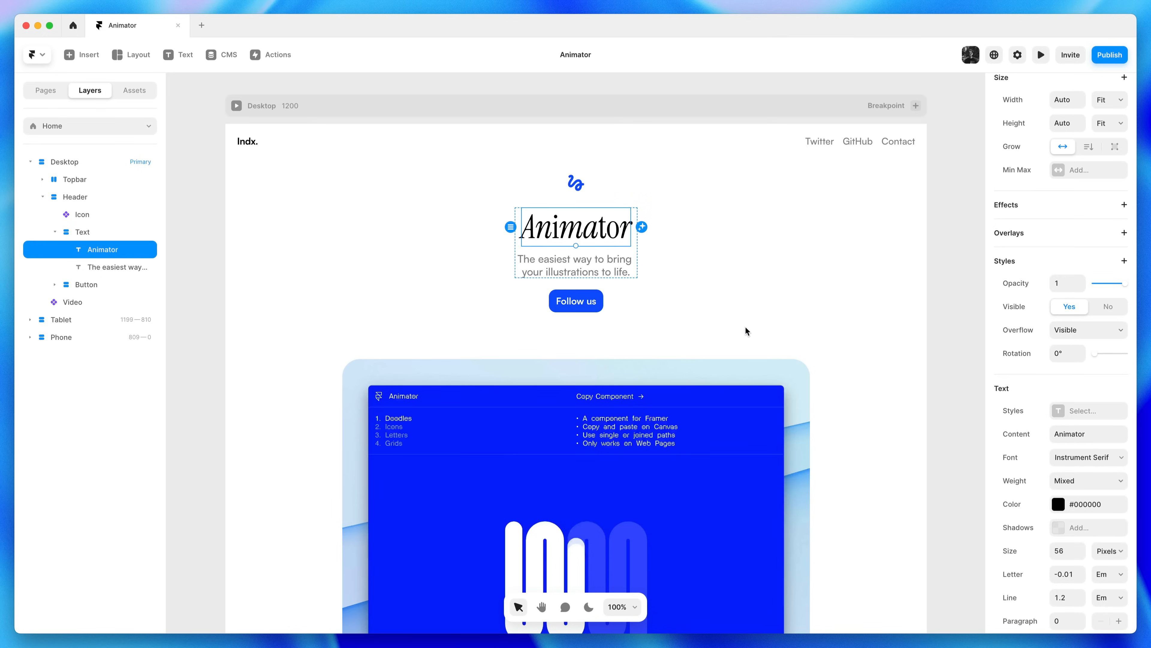
{"action": "left_click", "coordinate": [1082, 581]}
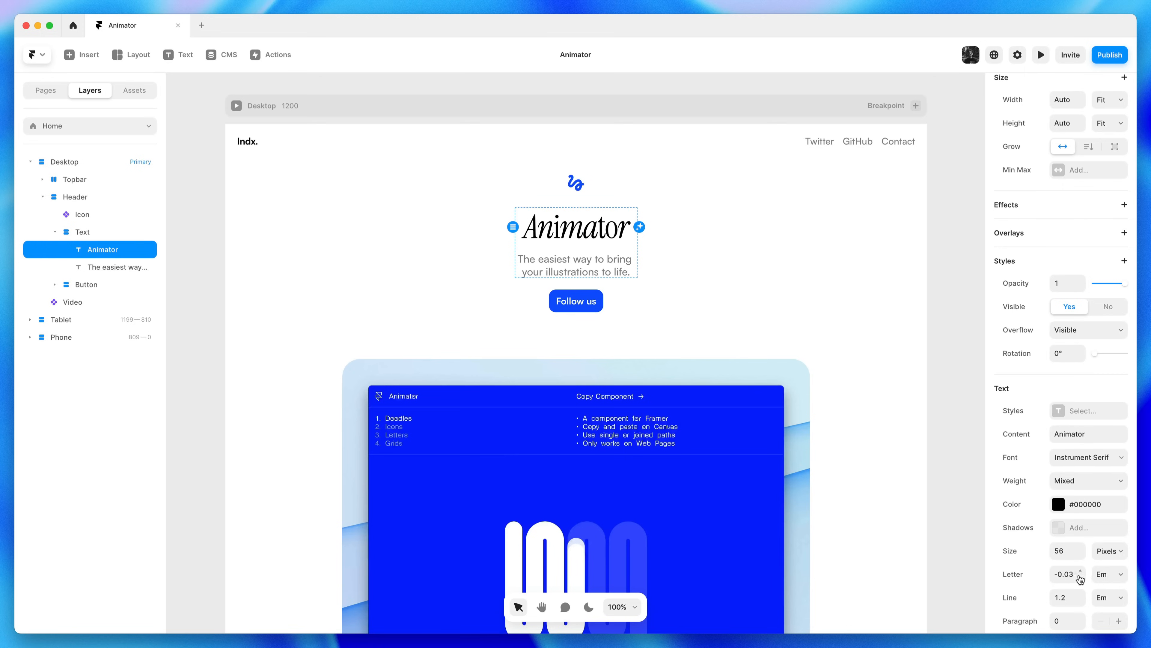
{"action": "left_click", "coordinate": [840, 343]}
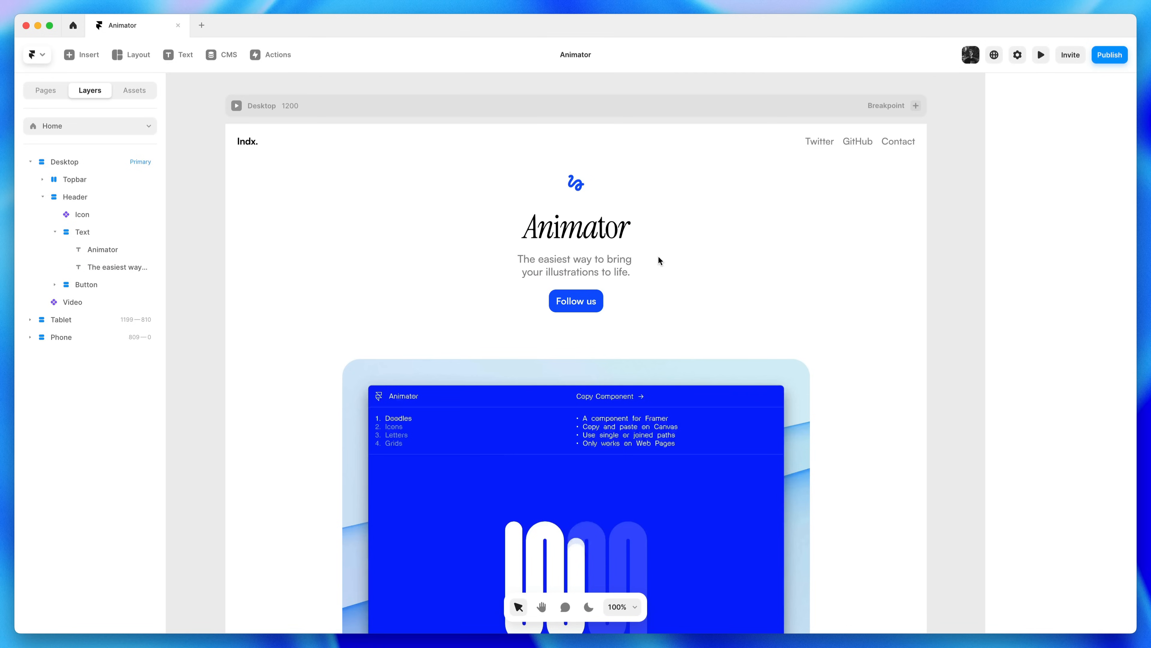
Lower the Text stack's gap between heading and subtitle to 2
{"action": "left_click", "coordinate": [632, 246]}
{"action": "left_click", "coordinate": [1081, 460]}
{"action": "left_click", "coordinate": [1081, 459]}
{"action": "left_click", "coordinate": [1081, 459]}
{"action": "left_click", "coordinate": [1082, 459]}
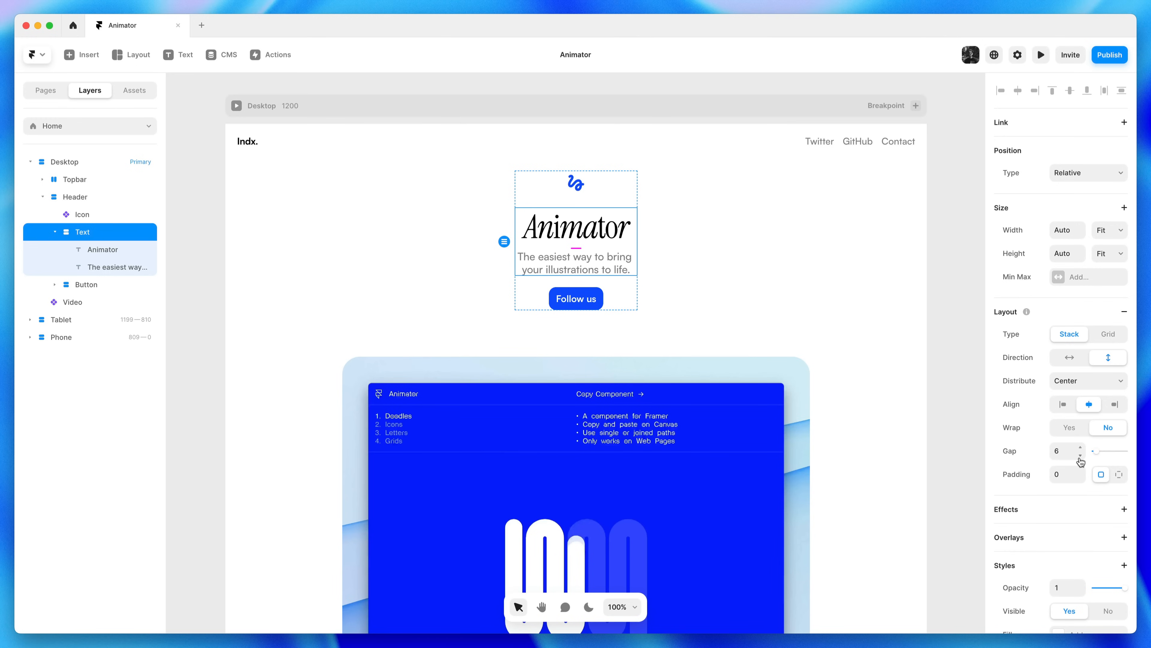
{"action": "left_click", "coordinate": [1082, 455]}
{"action": "left_click", "coordinate": [1081, 455]}
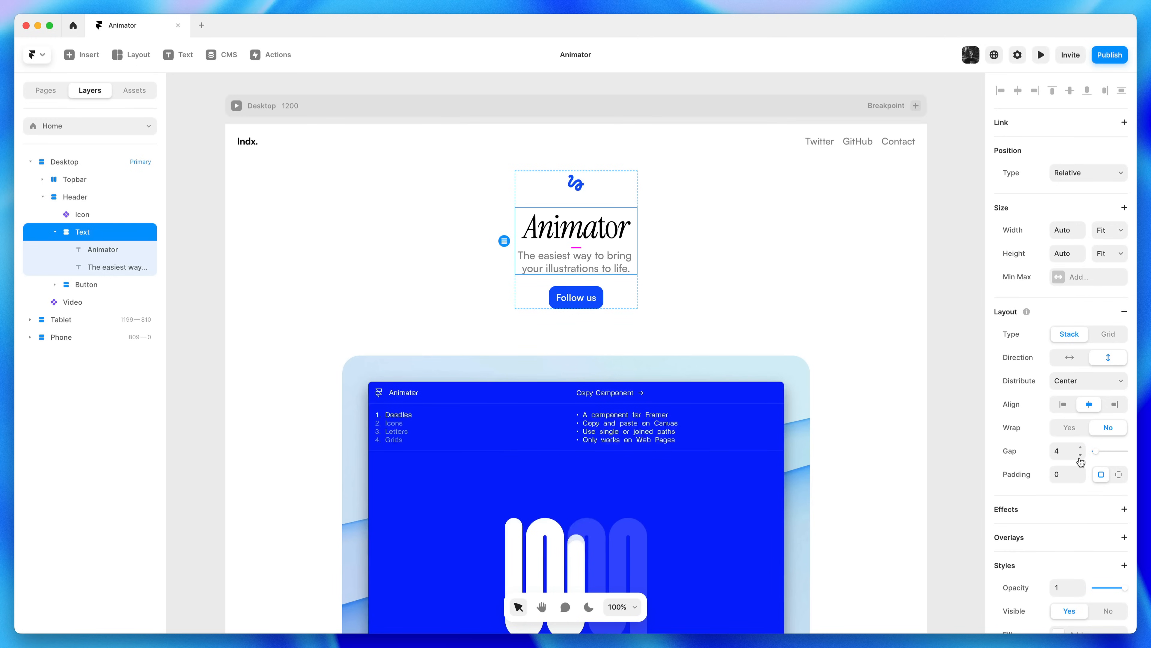
{"action": "left_click", "coordinate": [1082, 455]}
{"action": "left_click", "coordinate": [1081, 455]}
{"action": "left_click", "coordinate": [861, 352]}
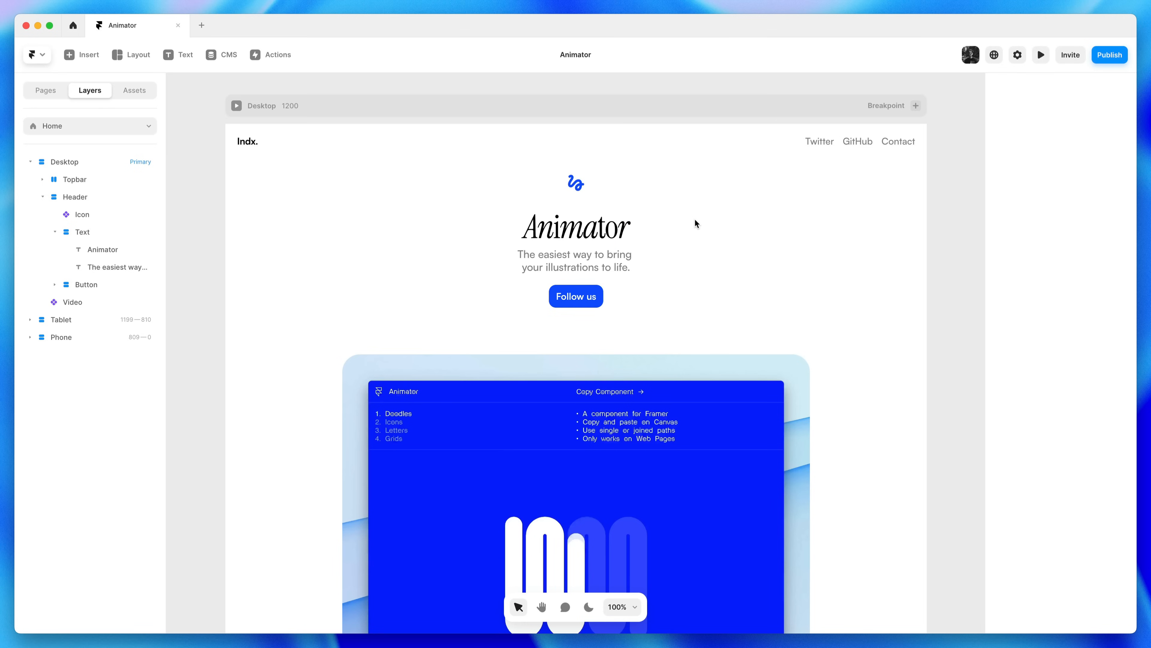
Increase the Animator heading's font size to 60
{"action": "left_click", "coordinate": [581, 232]}
{"action": "left_click", "coordinate": [1061, 546]}
{"action": "type", "text": "60"}
{"action": "key", "text": "Return"}
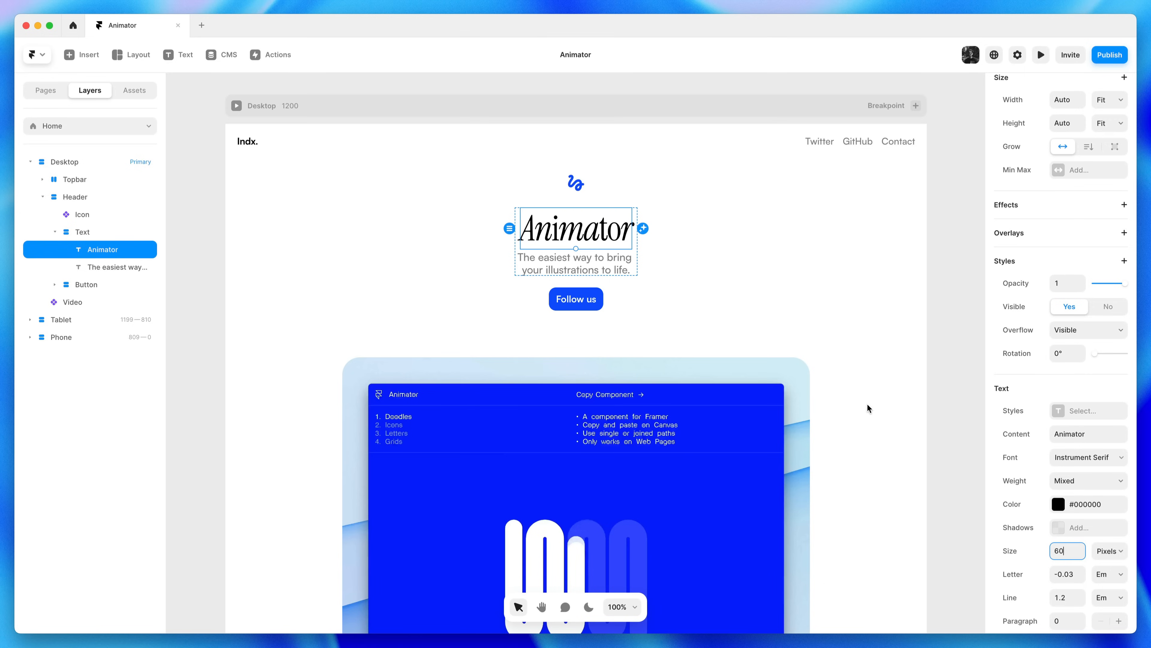
{"action": "left_click", "coordinate": [747, 283]}
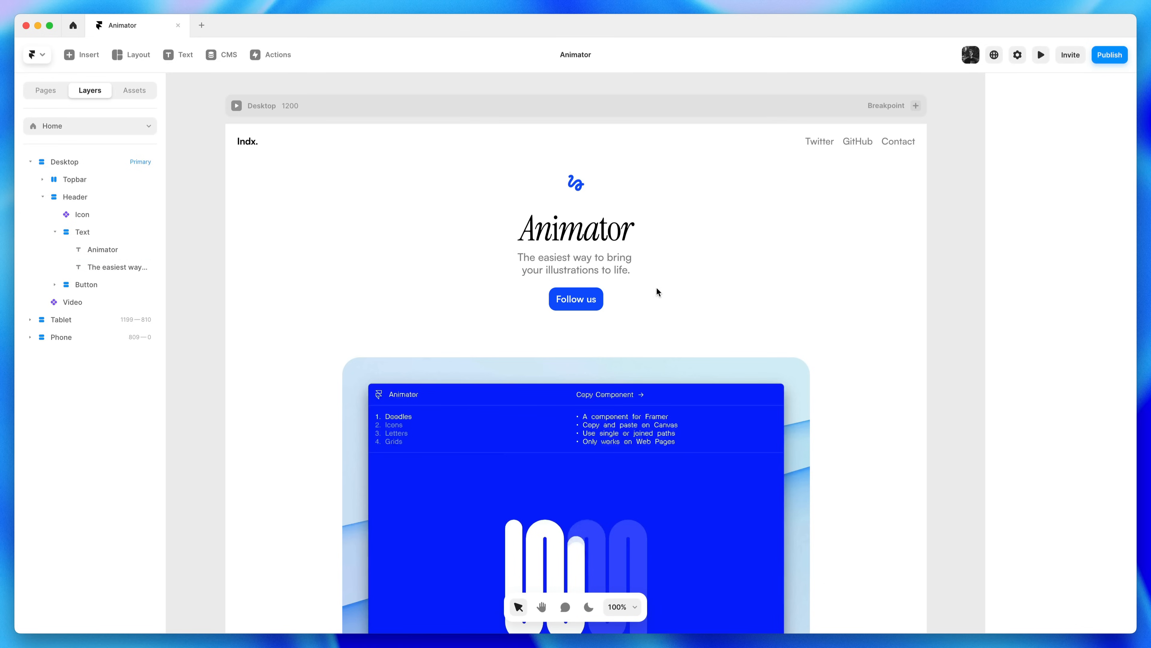
Widen the Header stack's gap from 20 to 30
{"action": "left_click", "coordinate": [622, 295]}
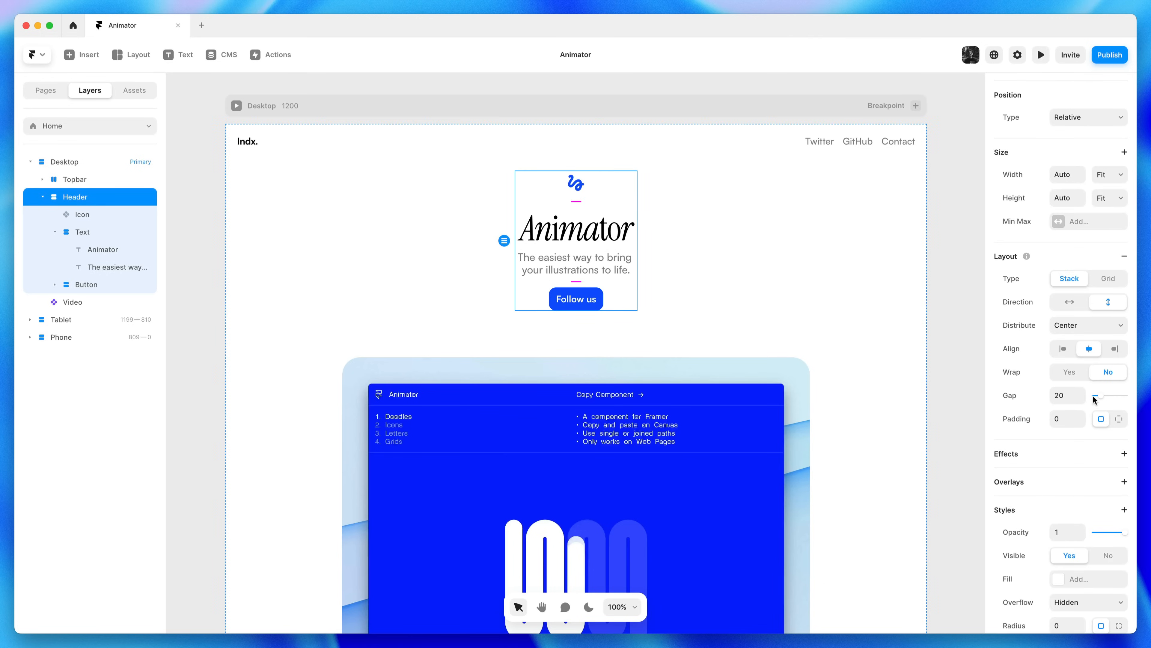
{"action": "left_click_drag", "start_coordinate": [1087, 396], "coordinate": [1108, 395]}
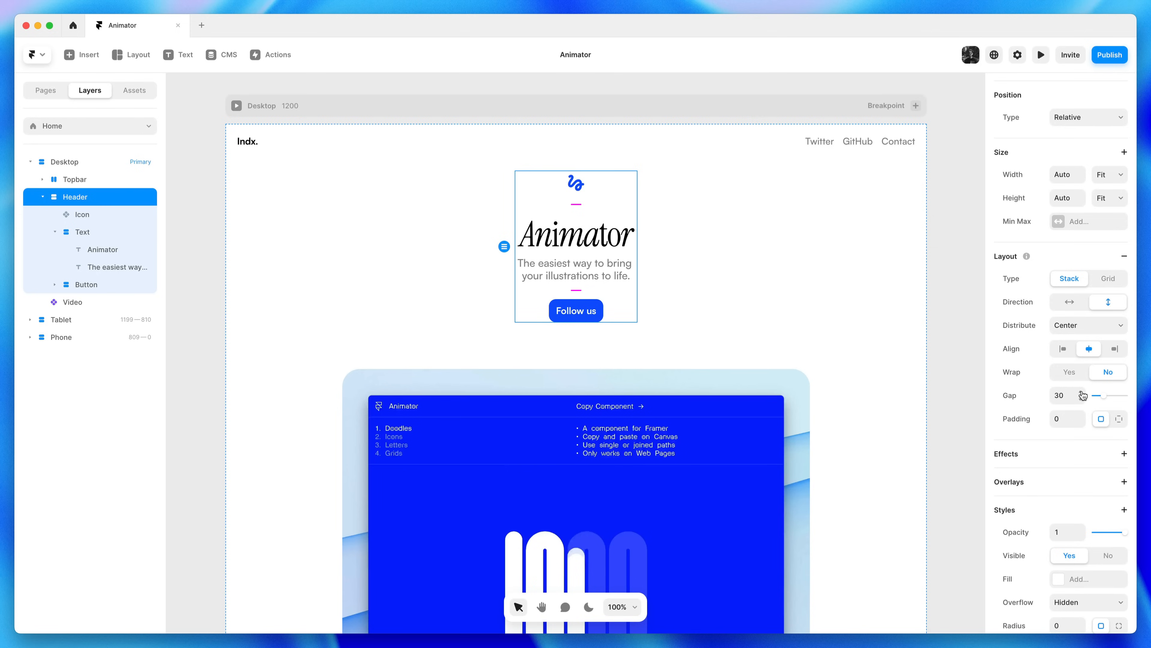
{"action": "left_click", "coordinate": [963, 363]}
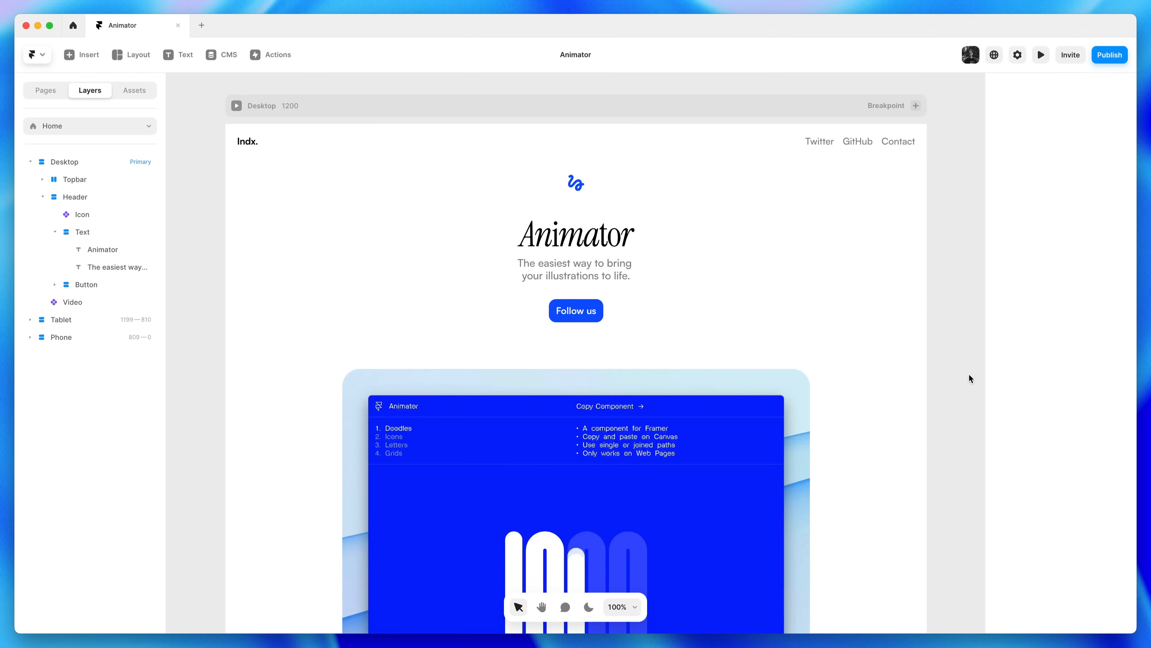
Give the Follow us button a shadow with Y 4, blur 8, colour #0055FF at 30%
{"action": "left_click", "coordinate": [594, 319]}
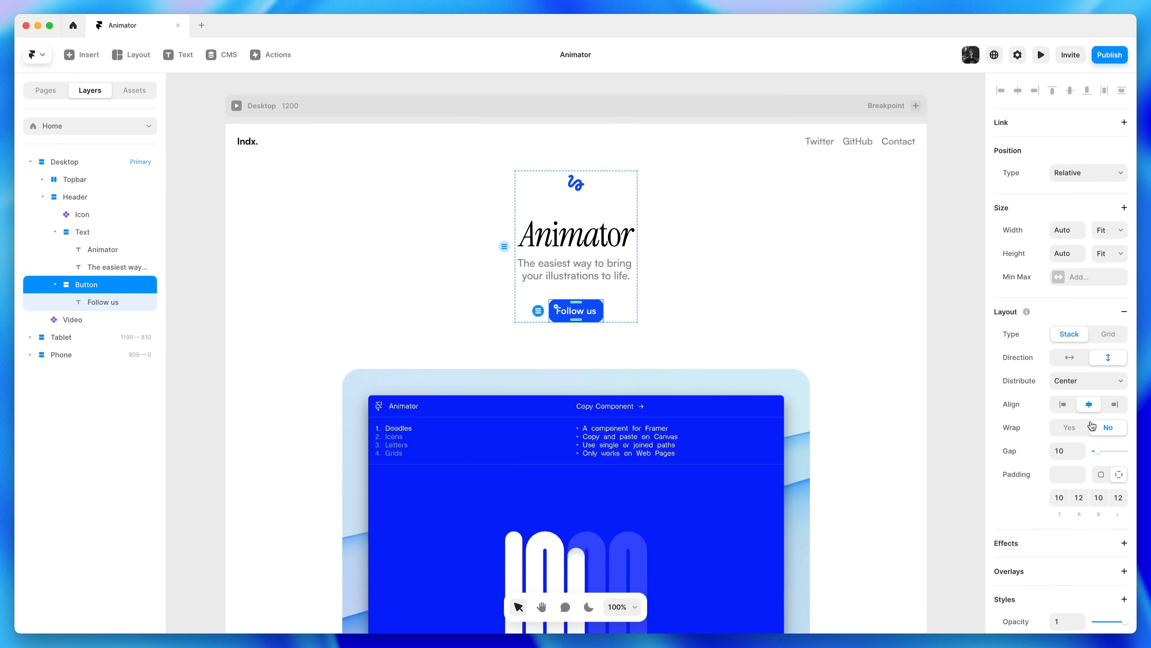
{"action": "scroll", "coordinate": [1092, 427], "scroll_direction": "down", "scroll_amount": 6}
{"action": "left_click", "coordinate": [1086, 497]}
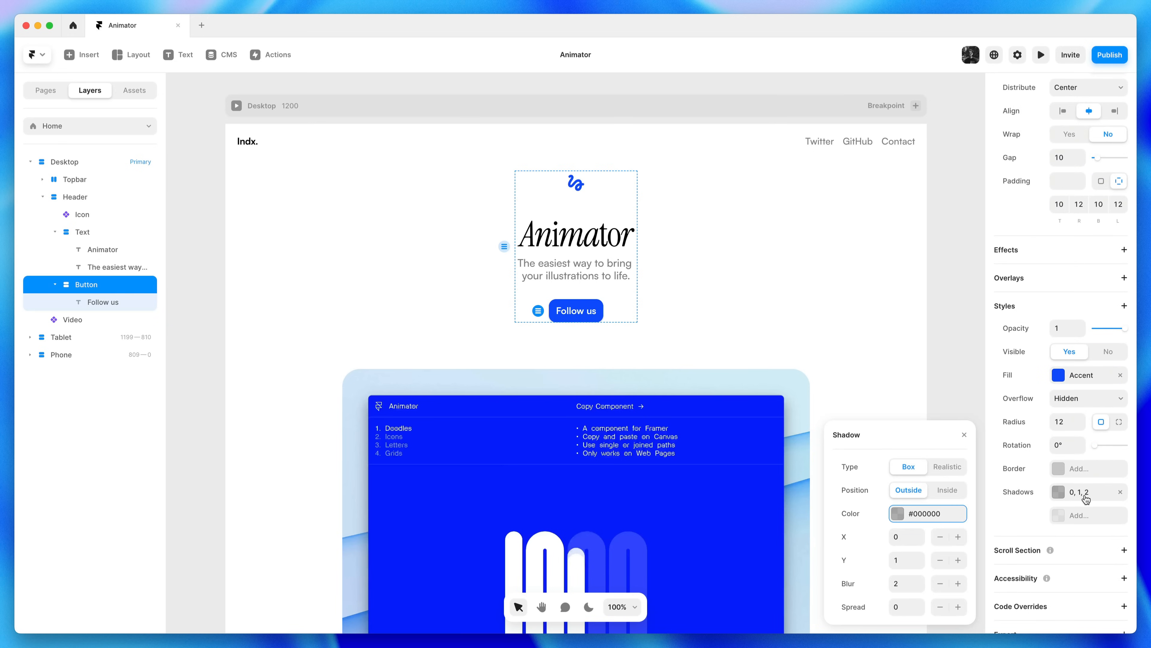
{"action": "left_click", "coordinate": [905, 562]}
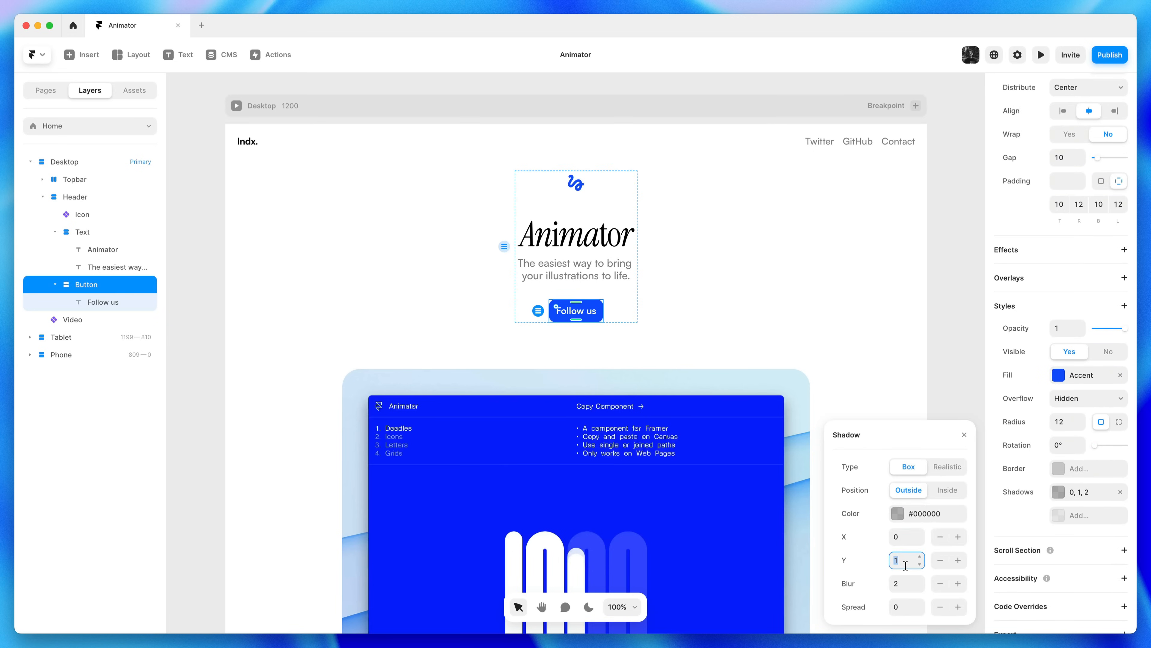
{"action": "left_click", "coordinate": [906, 579]}
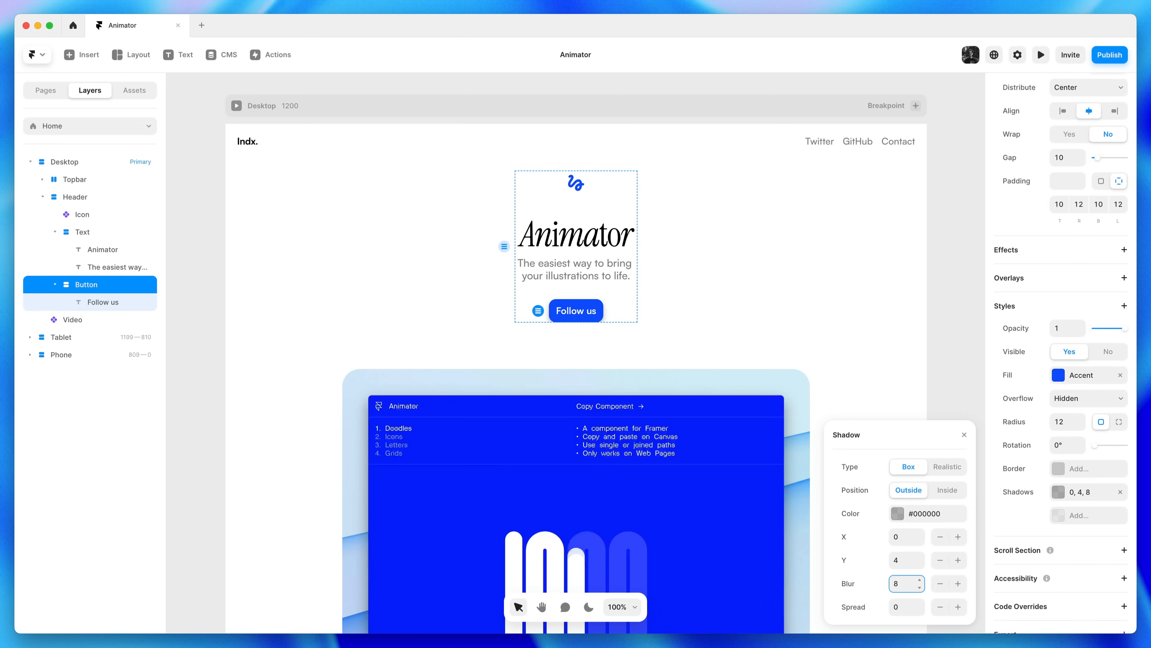
{"action": "left_click", "coordinate": [916, 514]}
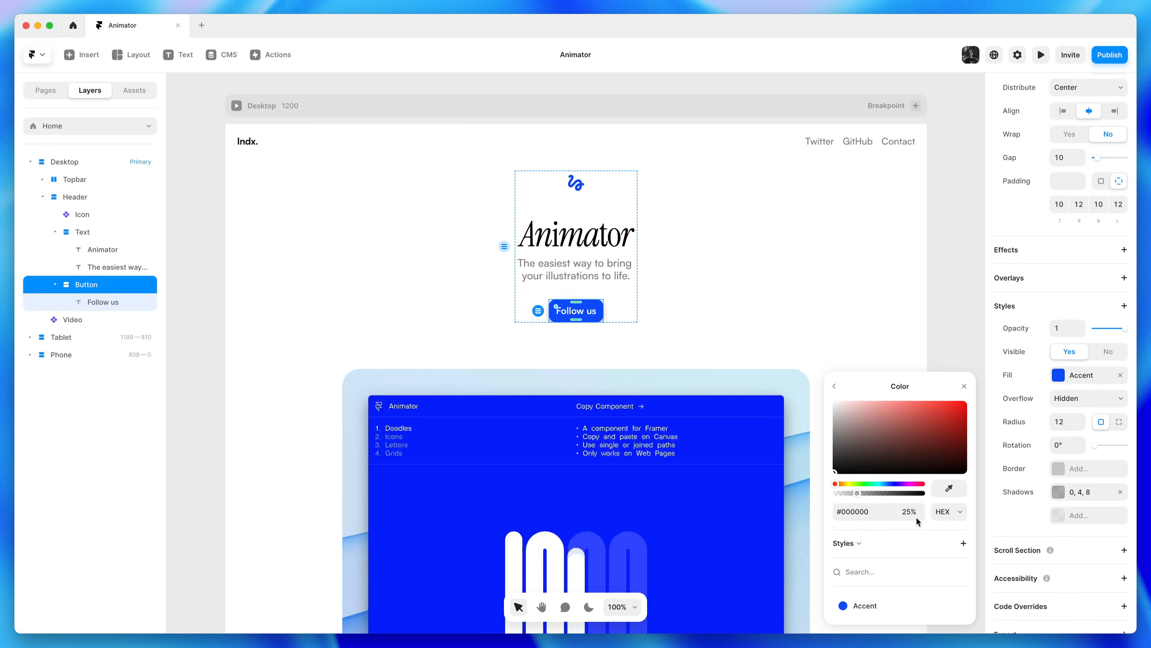
{"action": "type", "text": "05F"}
{"action": "key", "text": "Tab"}
{"action": "type", "text": "2"}
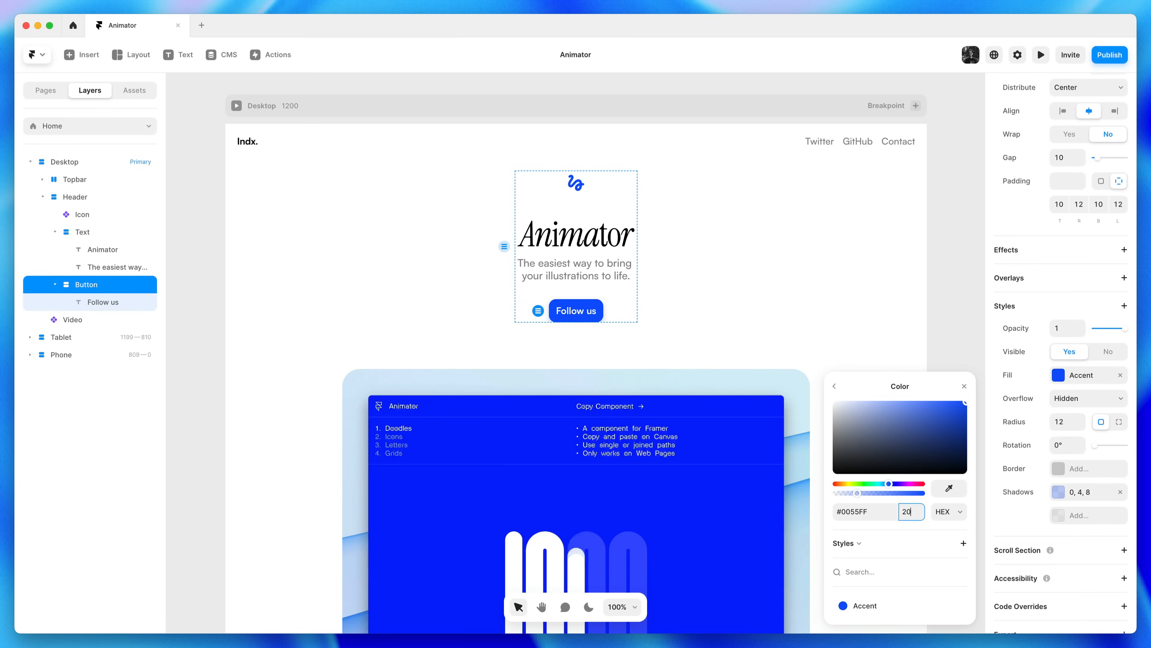
{"action": "key", "text": "BackSpace"}
{"action": "type", "text": "30"}
{"action": "key", "text": "Return"}
{"action": "left_click", "coordinate": [754, 321]}
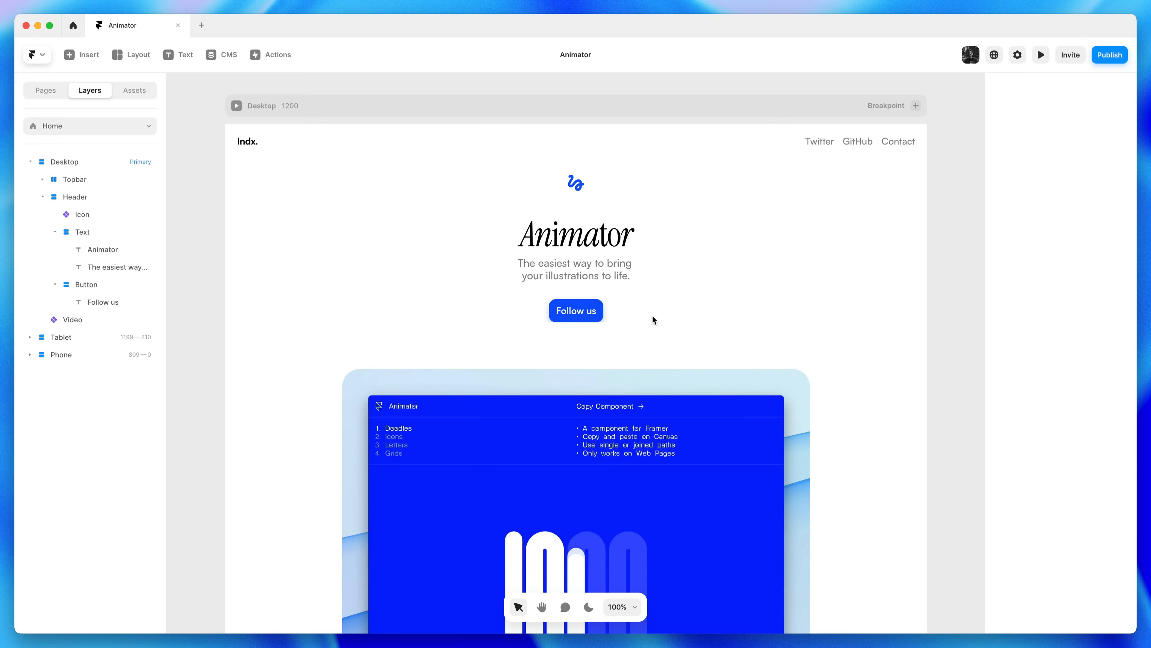
Switch the Header stack's overflow from Hidden to Visible
{"action": "scroll", "coordinate": [593, 311], "scroll_direction": "up", "scroll_amount": 5}
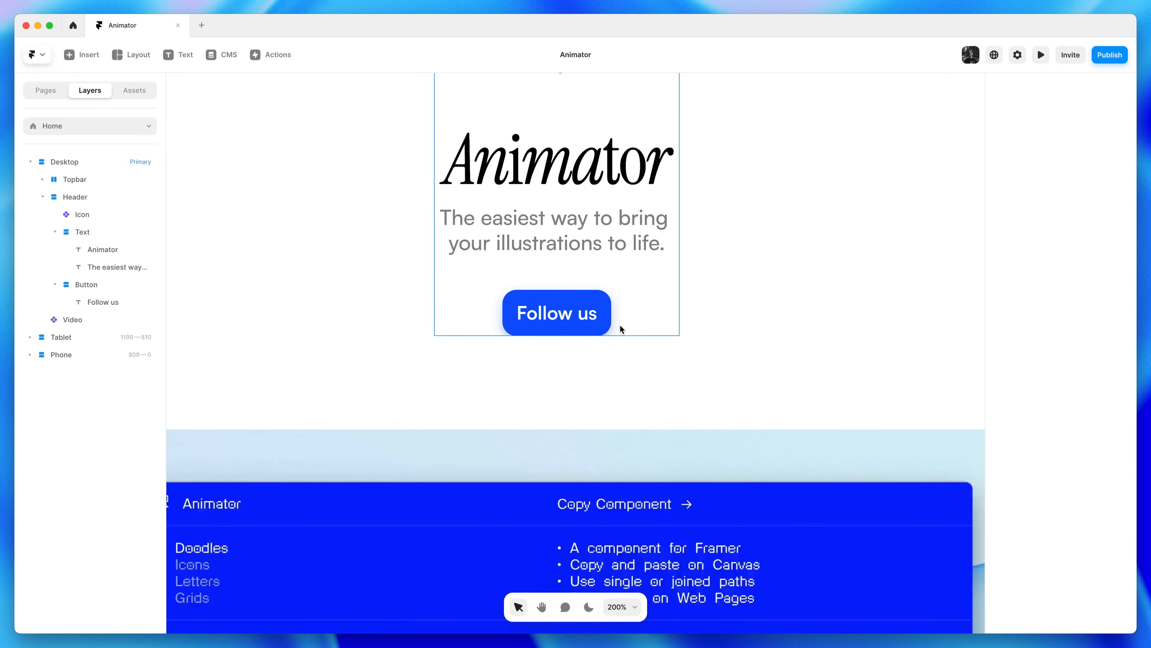
{"action": "left_click", "coordinate": [641, 324]}
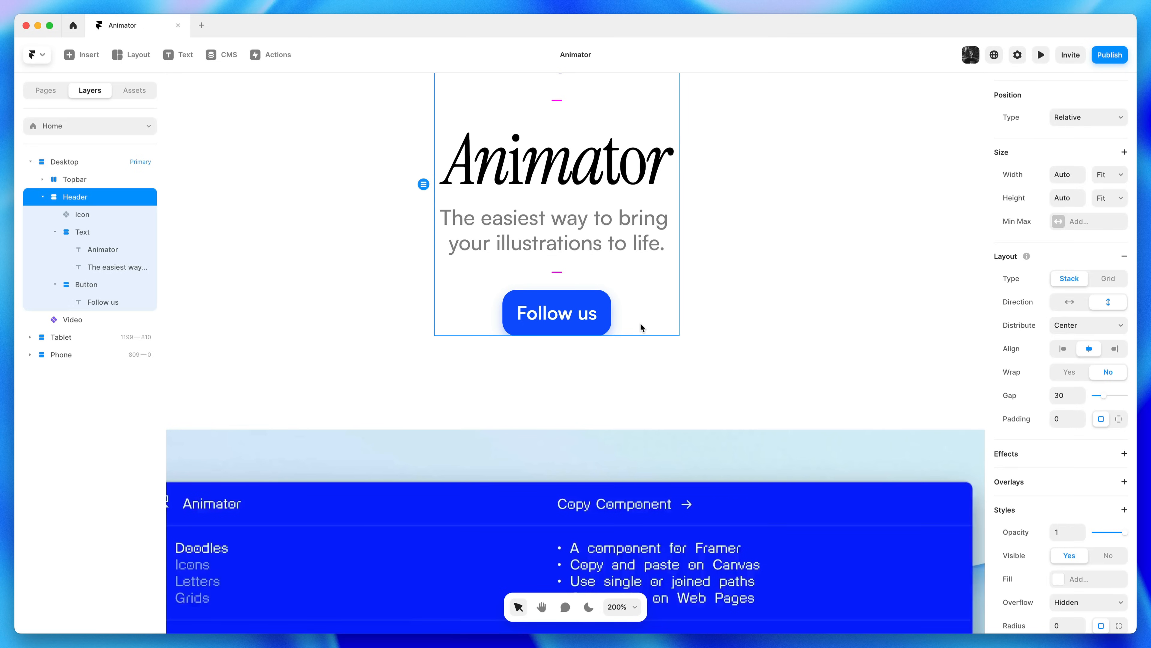
{"action": "scroll", "coordinate": [1072, 483], "scroll_direction": "down", "scroll_amount": 2}
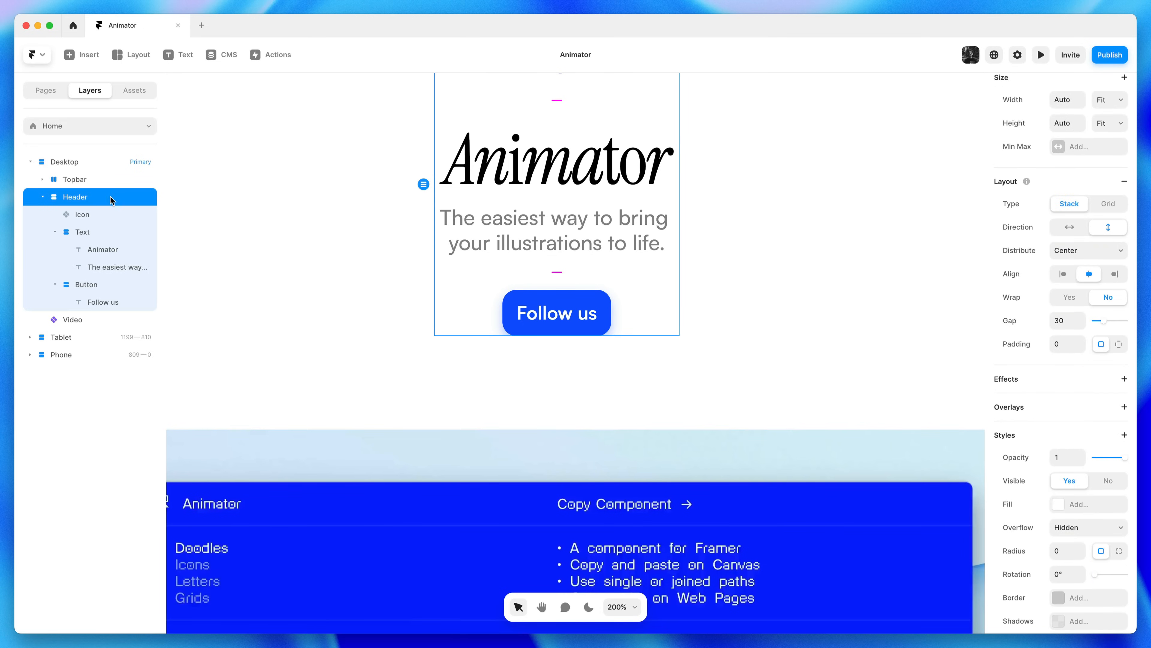
{"action": "left_click", "coordinate": [1070, 538]}
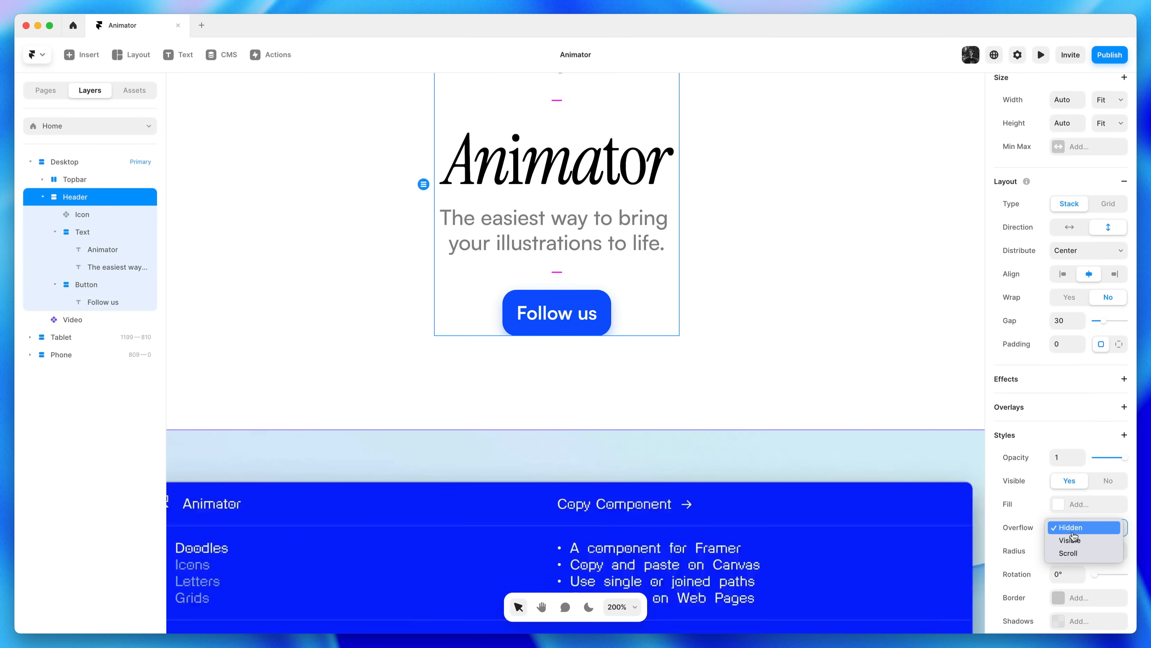
{"action": "left_click", "coordinate": [1100, 541]}
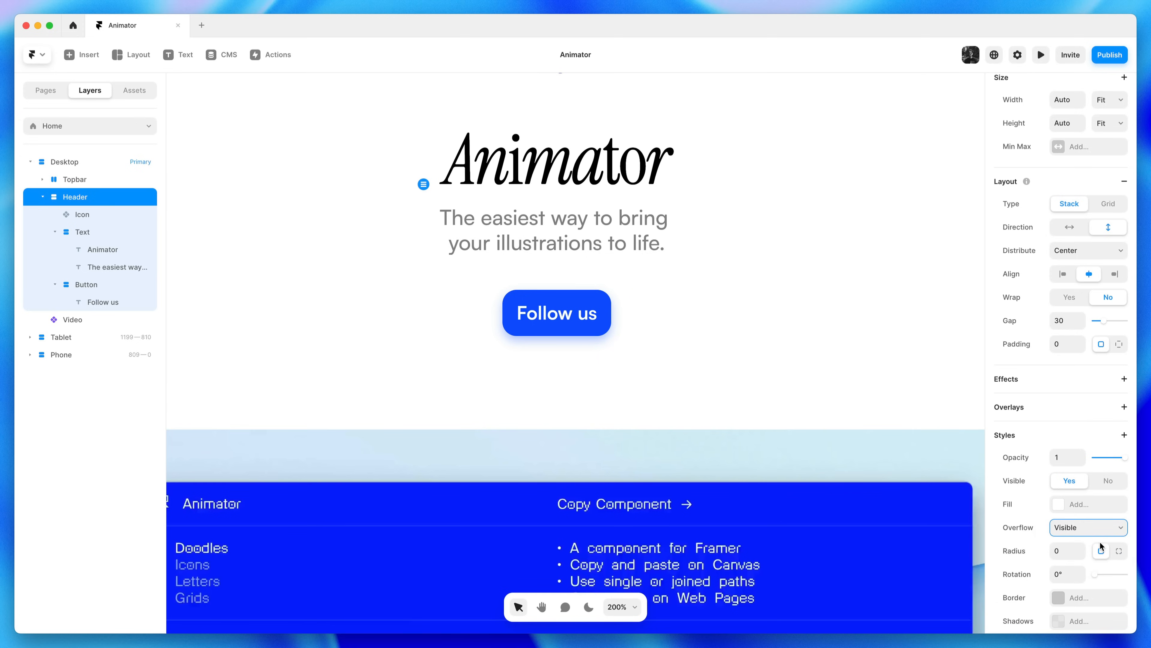
{"action": "left_click", "coordinate": [870, 378]}
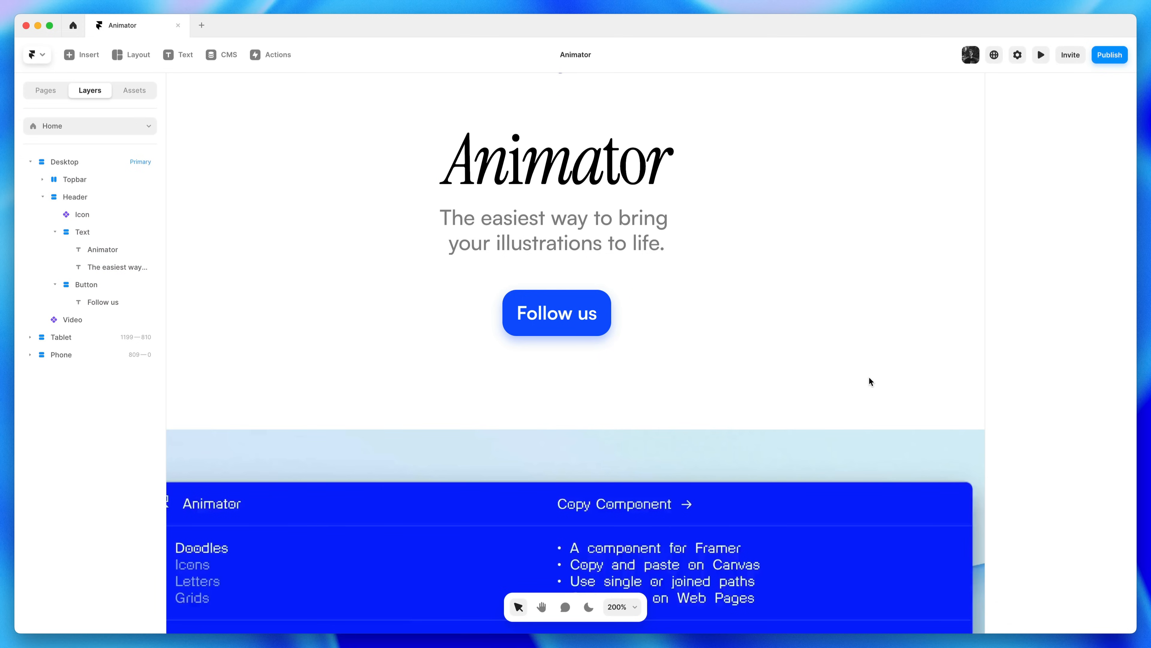
{"action": "key", "text": "shift+0"}
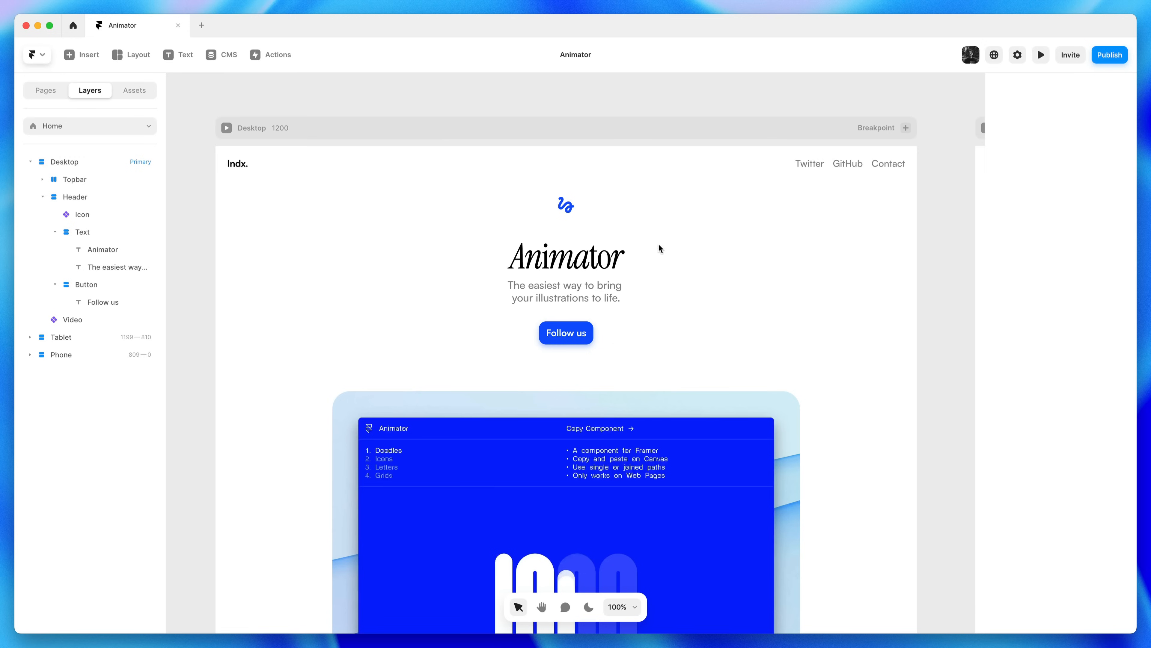
Shrink the header icon's height from 43 to 38 and preview the page
{"action": "left_click", "coordinate": [567, 210]}
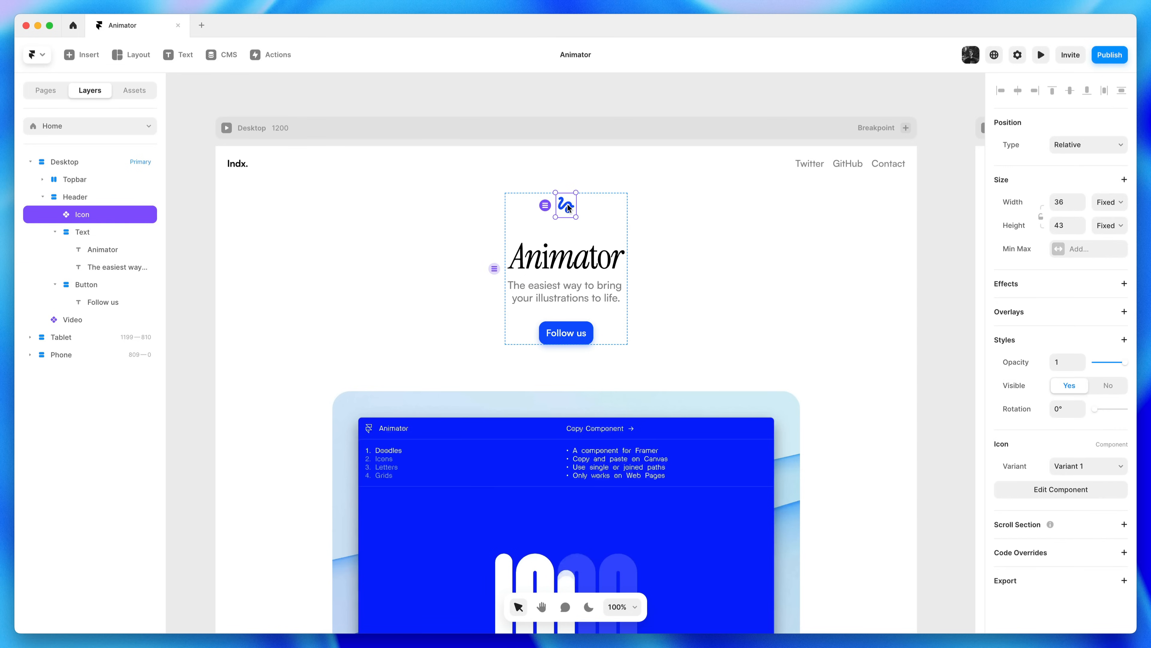
{"action": "key", "text": "shift+2"}
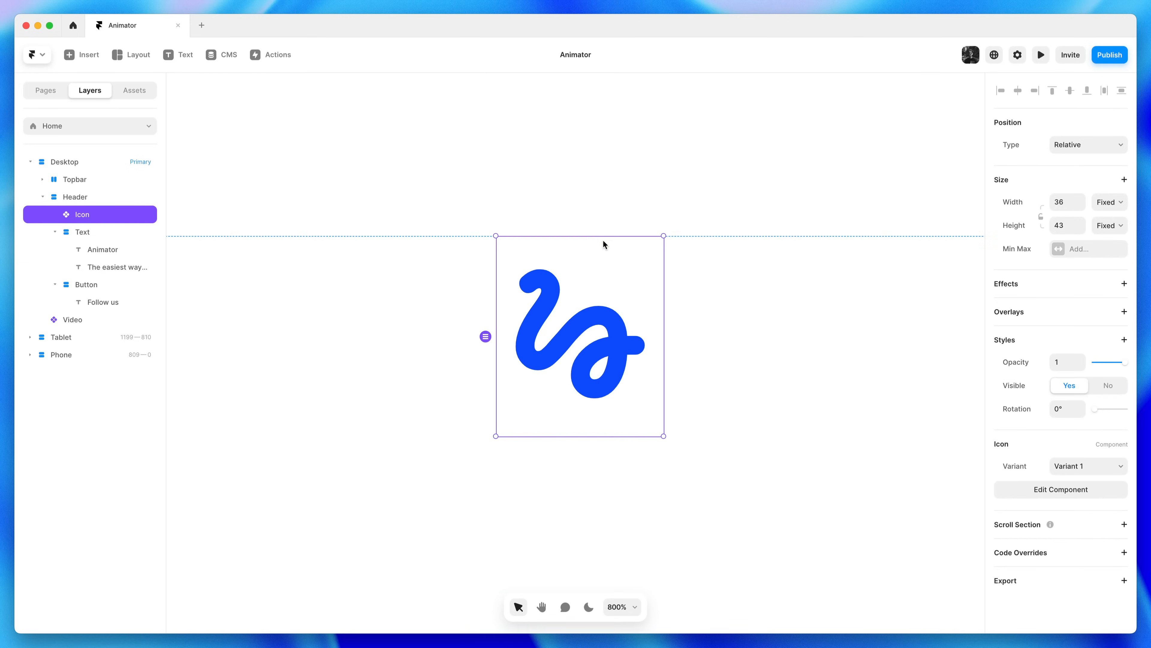
{"action": "left_click_drag", "start_coordinate": [605, 434], "coordinate": [609, 403]}
{"action": "key", "text": "super+p"}
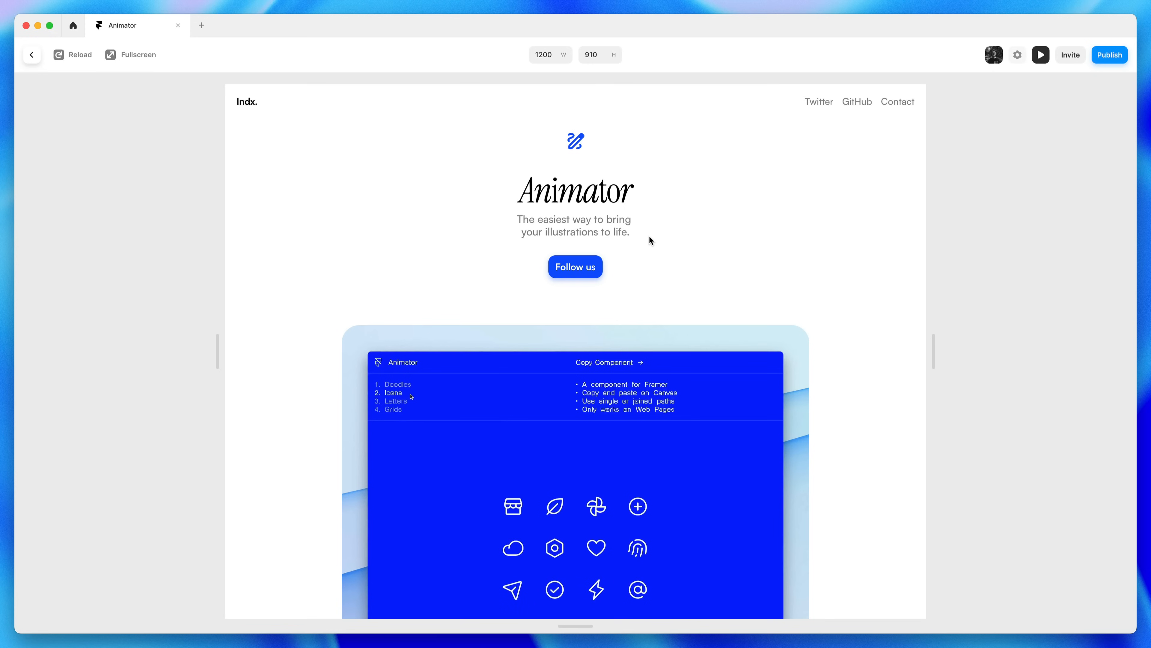
{"action": "key", "text": "Escape"}
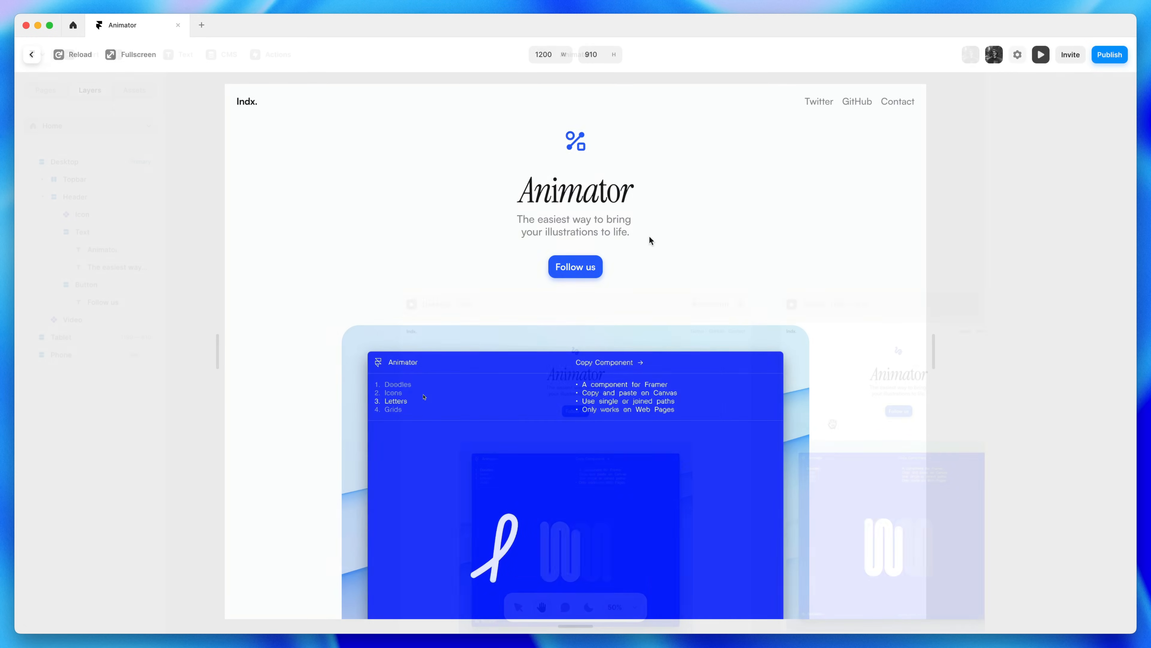
Hide the GitHub and Twitter links in the Phone layout's top bar
{"action": "left_click_drag", "start_coordinate": [604, 383], "coordinate": [376, 392]}
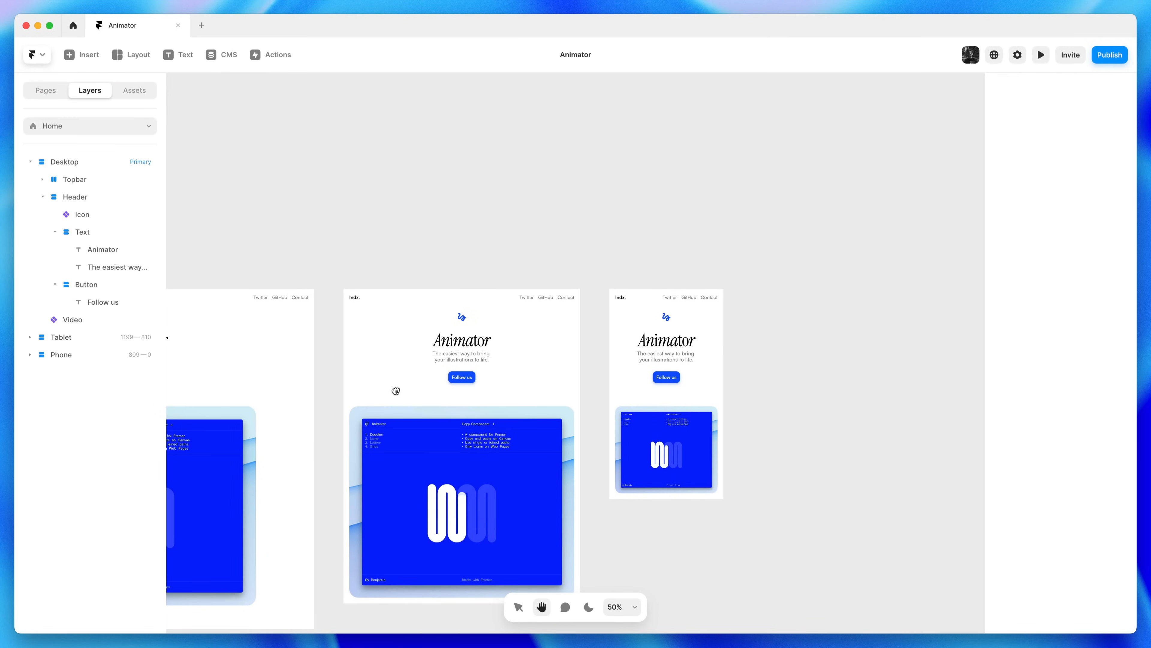
{"action": "key", "text": "z"}
{"action": "left_click", "coordinate": [732, 310]}
{"action": "key", "text": "space"}
{"action": "left_click_drag", "start_coordinate": [758, 326], "coordinate": [801, 321]}
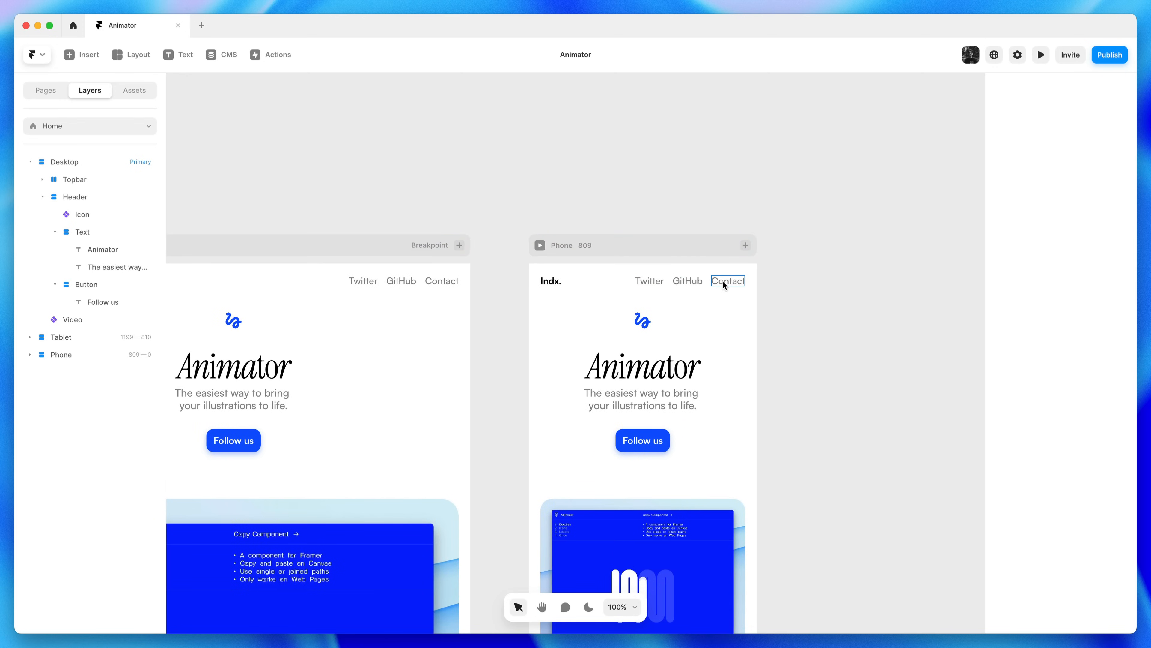
{"action": "left_click", "coordinate": [683, 282]}
{"action": "key", "text": "super+shift+h"}
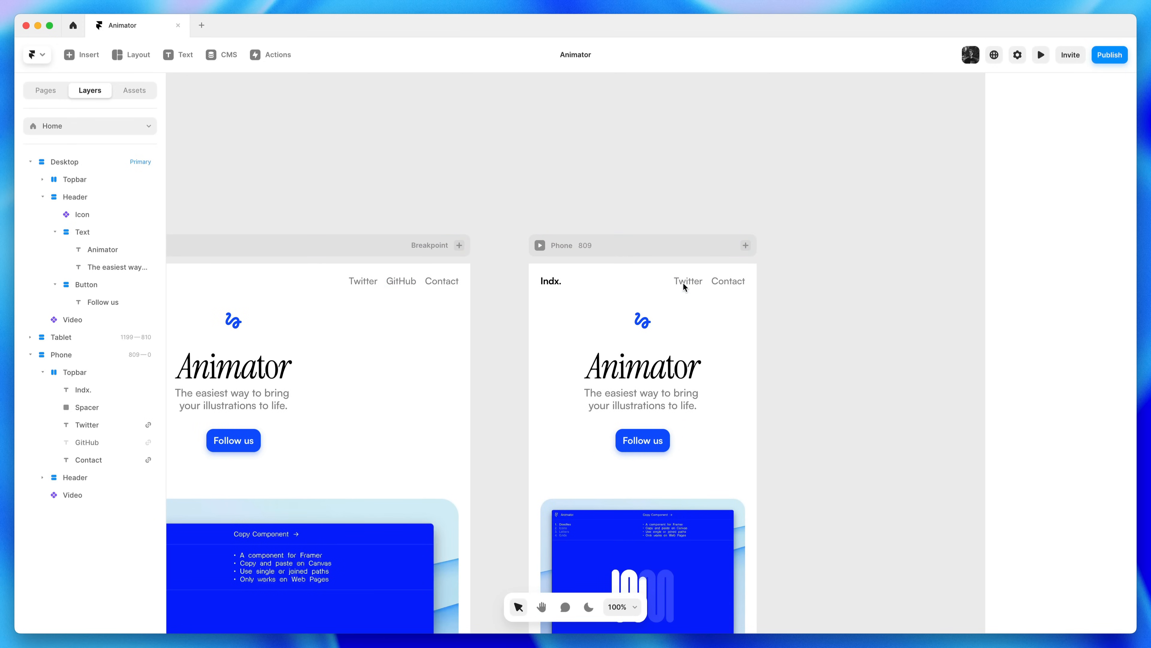
{"action": "left_click", "coordinate": [686, 284]}
{"action": "key", "text": "super+shift+h"}
{"action": "key", "text": "Escape"}
{"action": "left_click", "coordinate": [105, 428]}
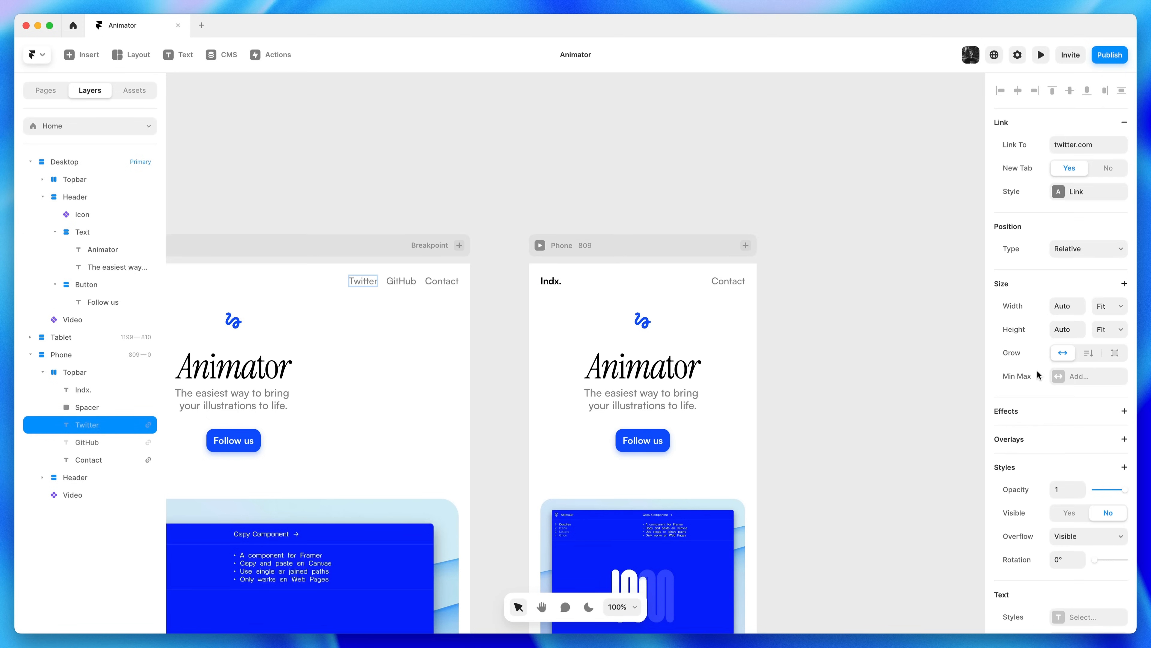
{"action": "scroll", "coordinate": [1061, 495], "scroll_direction": "down", "scroll_amount": 5}
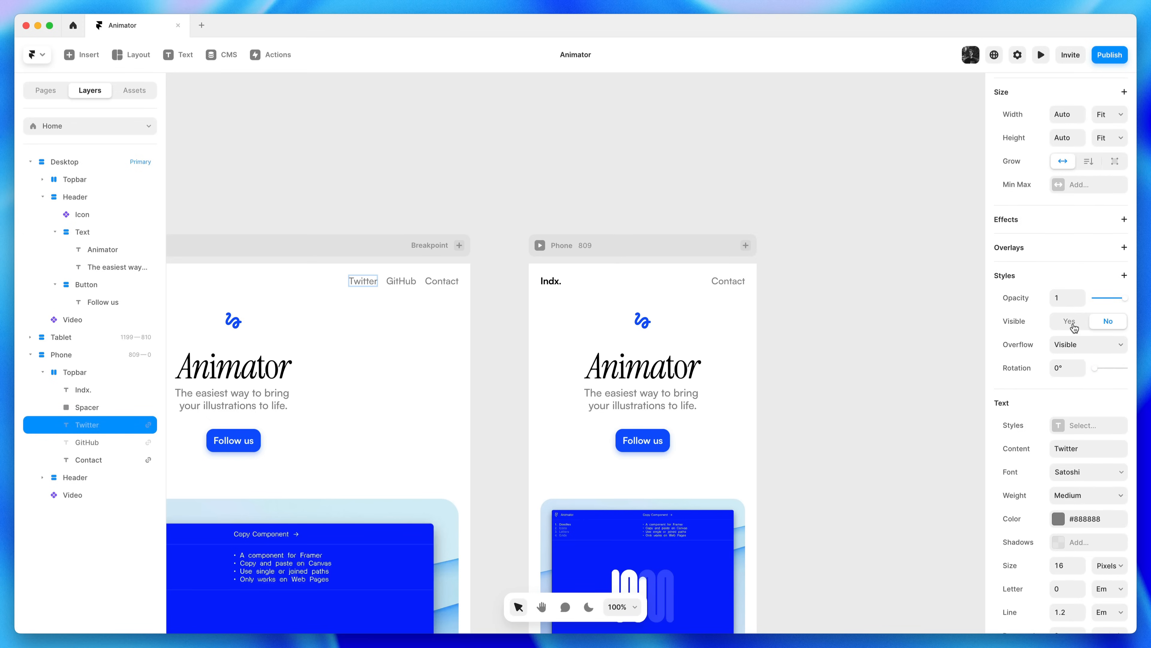
{"action": "scroll", "coordinate": [1085, 323], "scroll_direction": "up", "scroll_amount": 5}
{"action": "left_click", "coordinate": [1085, 323]}
{"action": "scroll", "coordinate": [1078, 401], "scroll_direction": "down", "scroll_amount": 8}
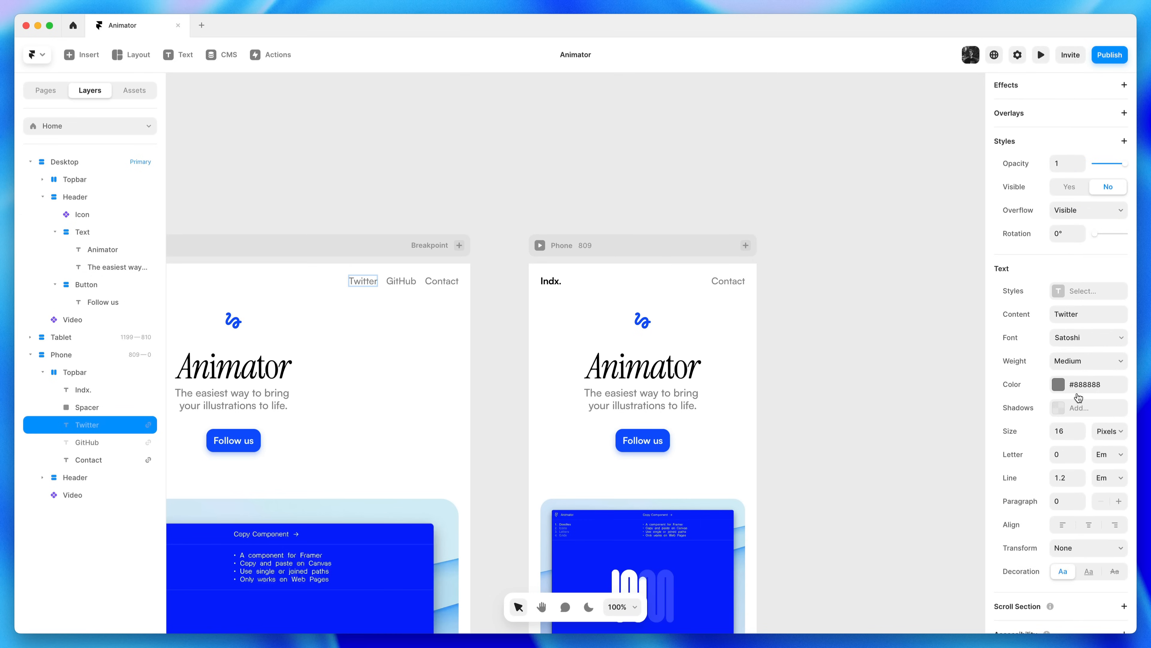
{"action": "left_click", "coordinate": [1066, 191]}
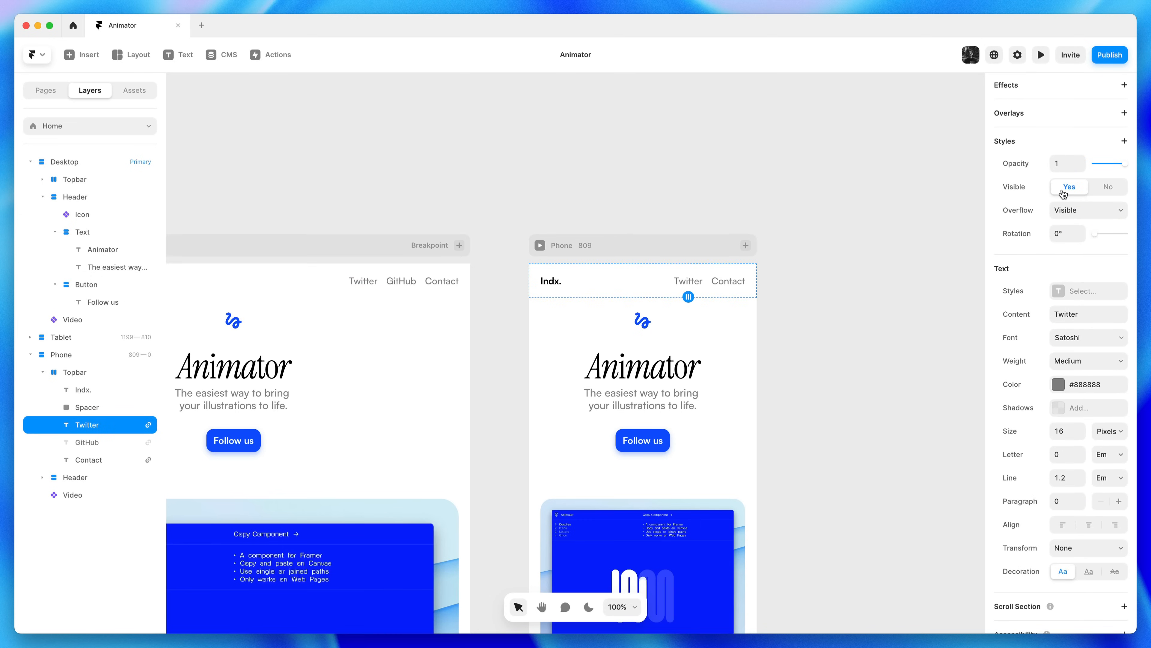
{"action": "left_click", "coordinate": [1107, 194]}
{"action": "left_click", "coordinate": [1066, 194]}
{"action": "left_click", "coordinate": [1100, 194]}
{"action": "left_click", "coordinate": [1058, 194]}
{"action": "left_click", "coordinate": [1097, 194]}
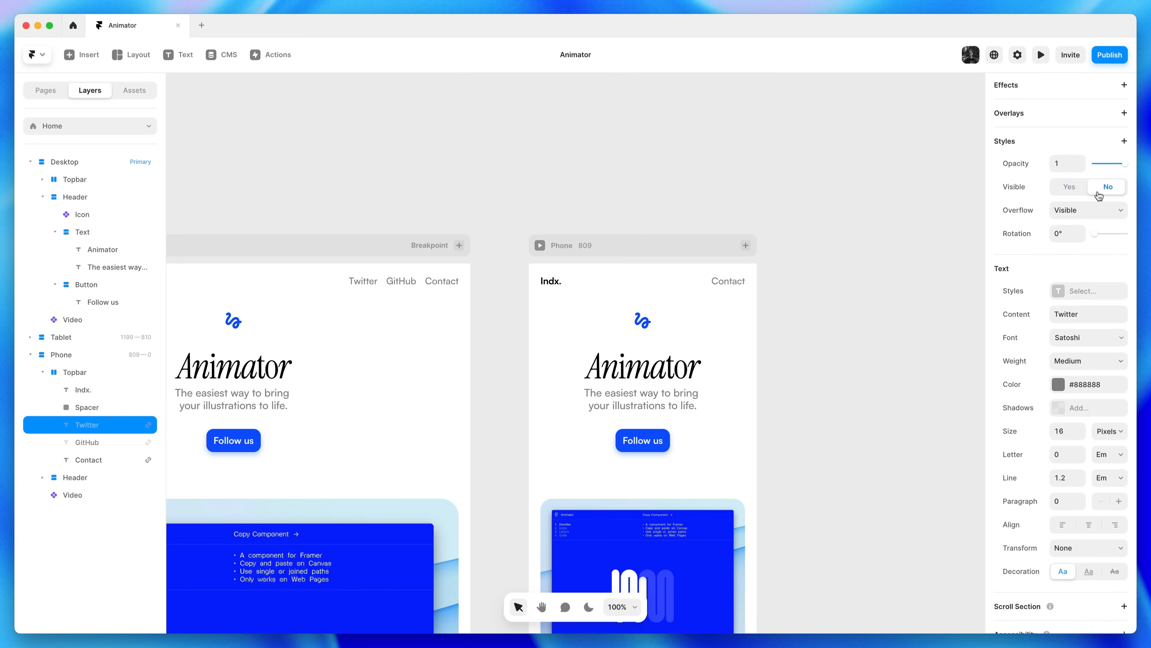
{"action": "left_click", "coordinate": [869, 257]}
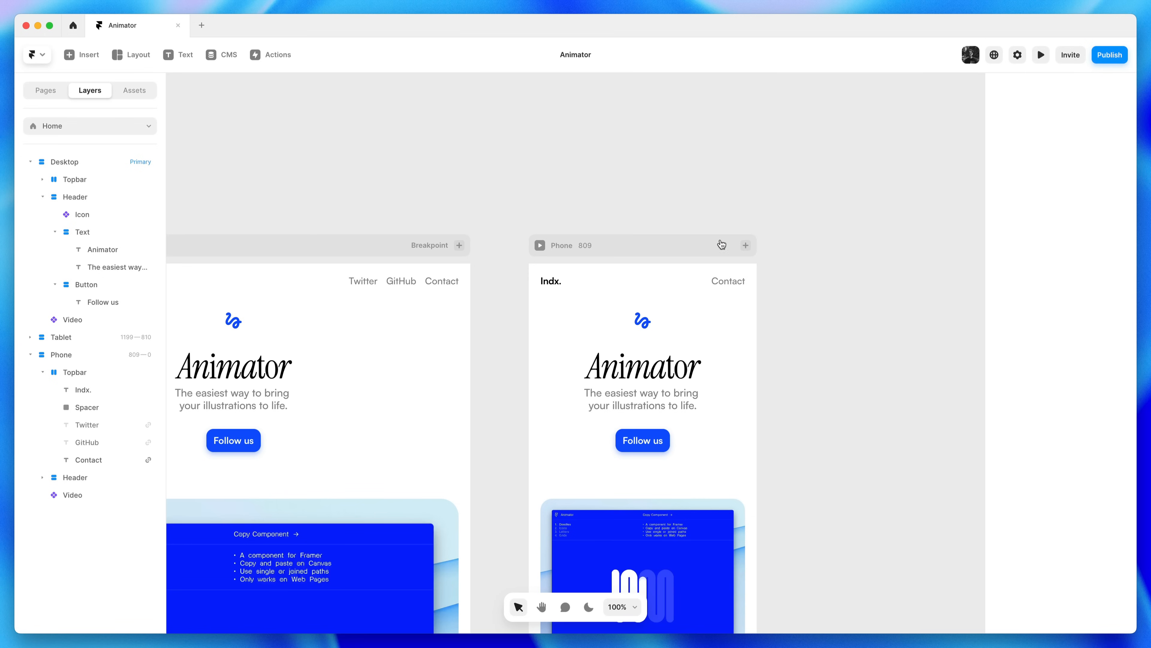
{"action": "key", "text": "space"}
{"action": "left_click_drag", "start_coordinate": [691, 201], "coordinate": [843, 170]}
{"action": "left_click", "coordinate": [846, 216]}
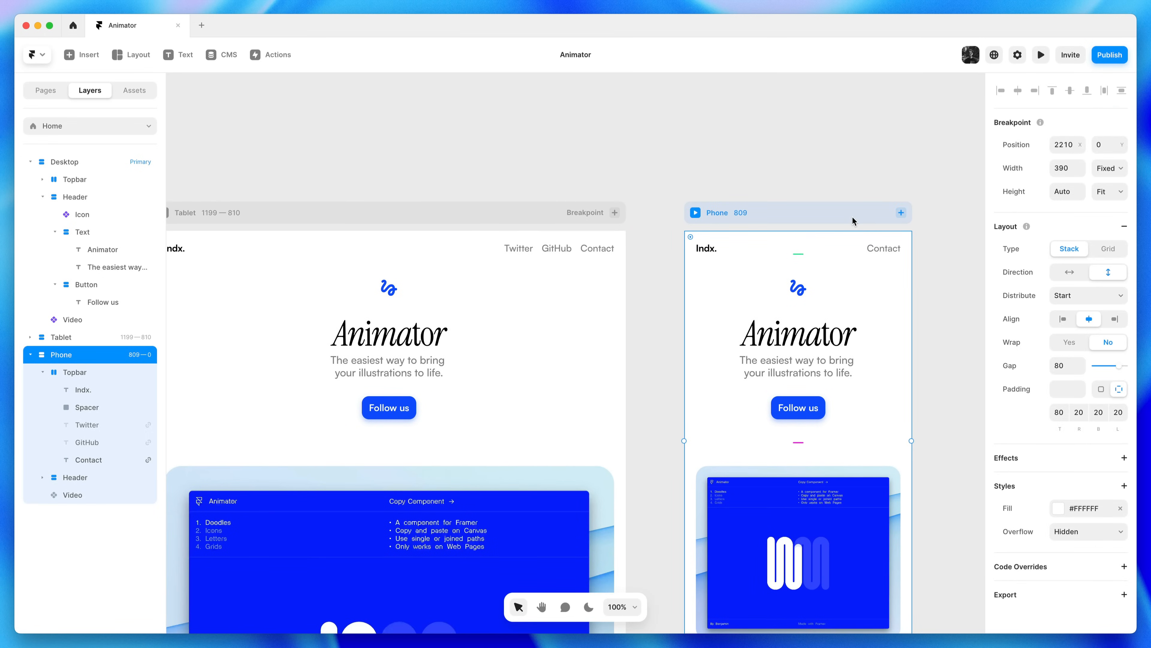
{"action": "left_click", "coordinate": [1061, 411]}
{"action": "type", "text": "100"}
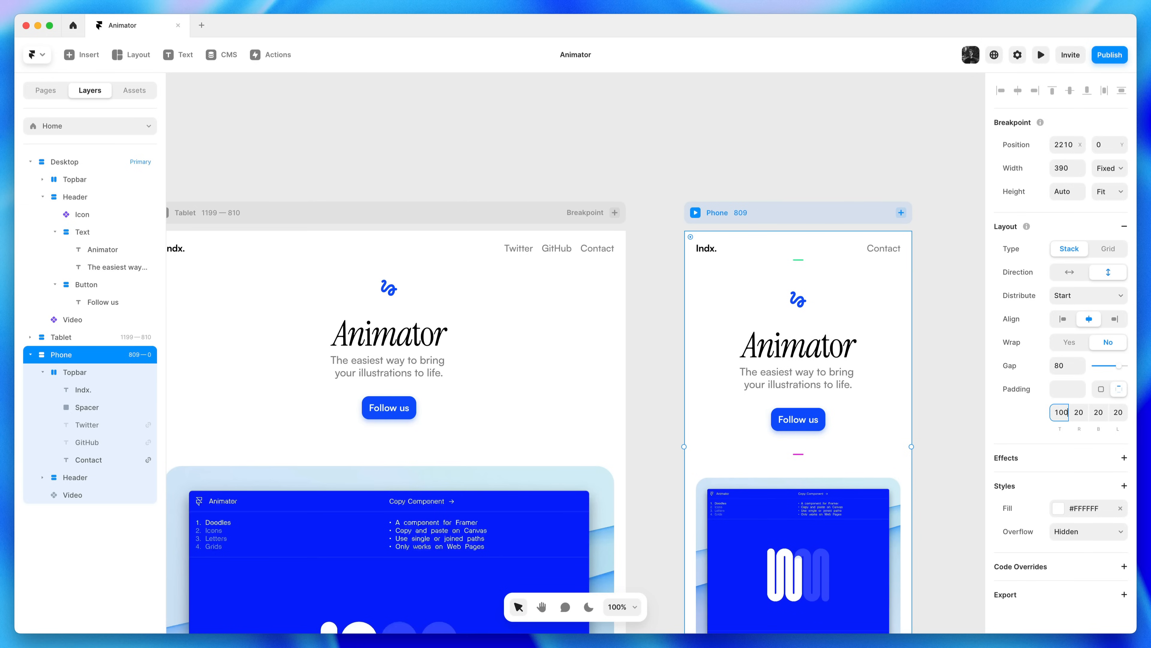
{"action": "left_click", "coordinate": [943, 363]}
{"action": "key", "text": "h"}
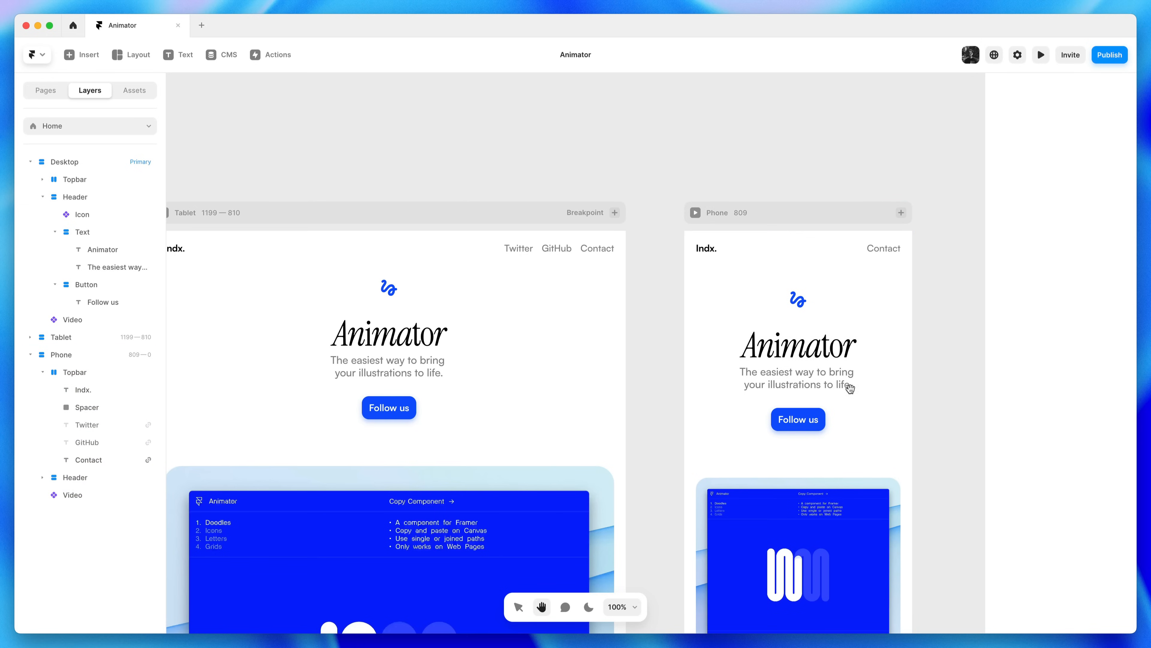
{"action": "scroll", "coordinate": [589, 360], "scroll_direction": "left", "scroll_amount": 1}
{"action": "scroll", "coordinate": [501, 282], "scroll_direction": "right", "scroll_amount": 5}
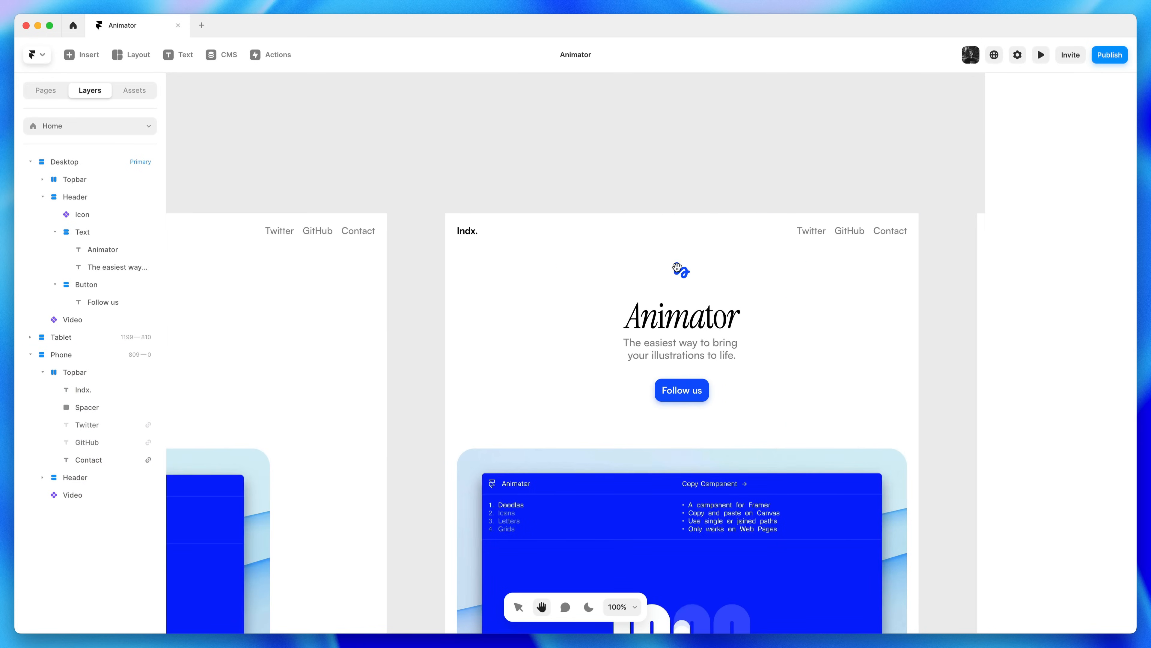
{"action": "scroll", "coordinate": [501, 283], "scroll_direction": "left", "scroll_amount": 10}
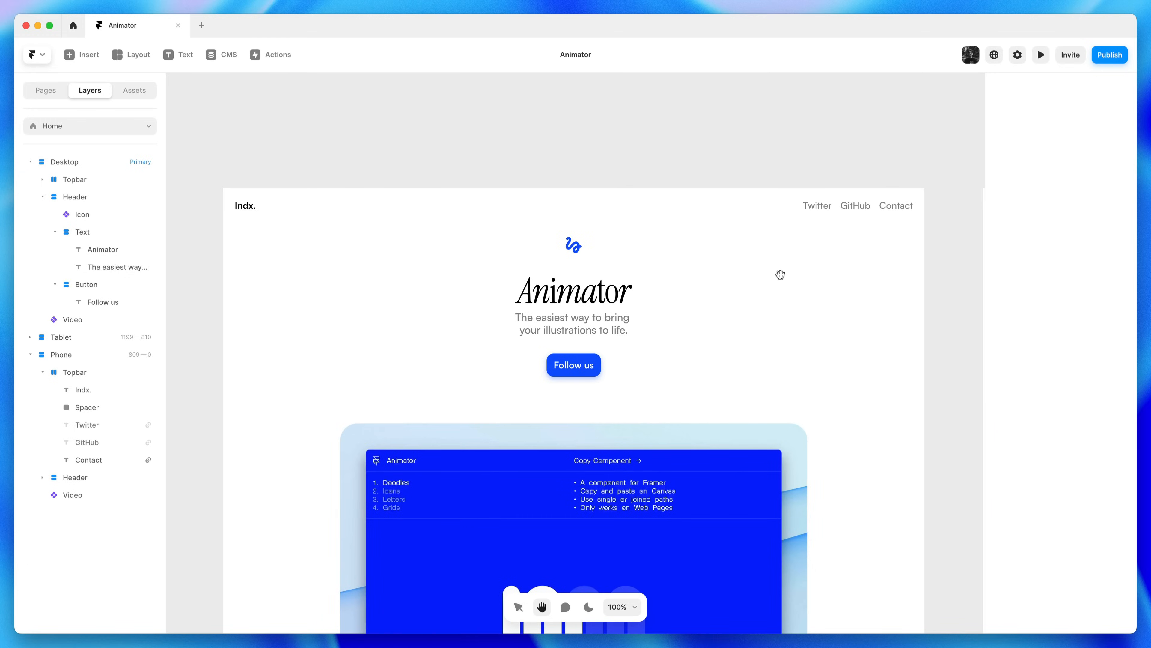
{"action": "key", "text": "v"}
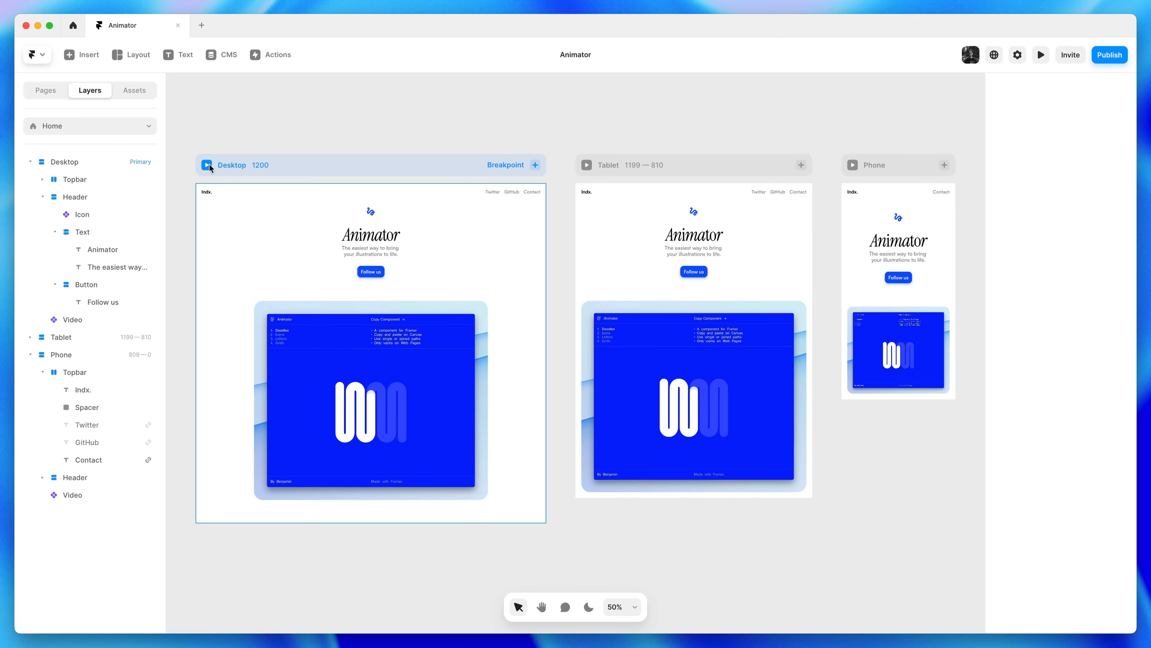
{"action": "left_click", "coordinate": [206, 164]}
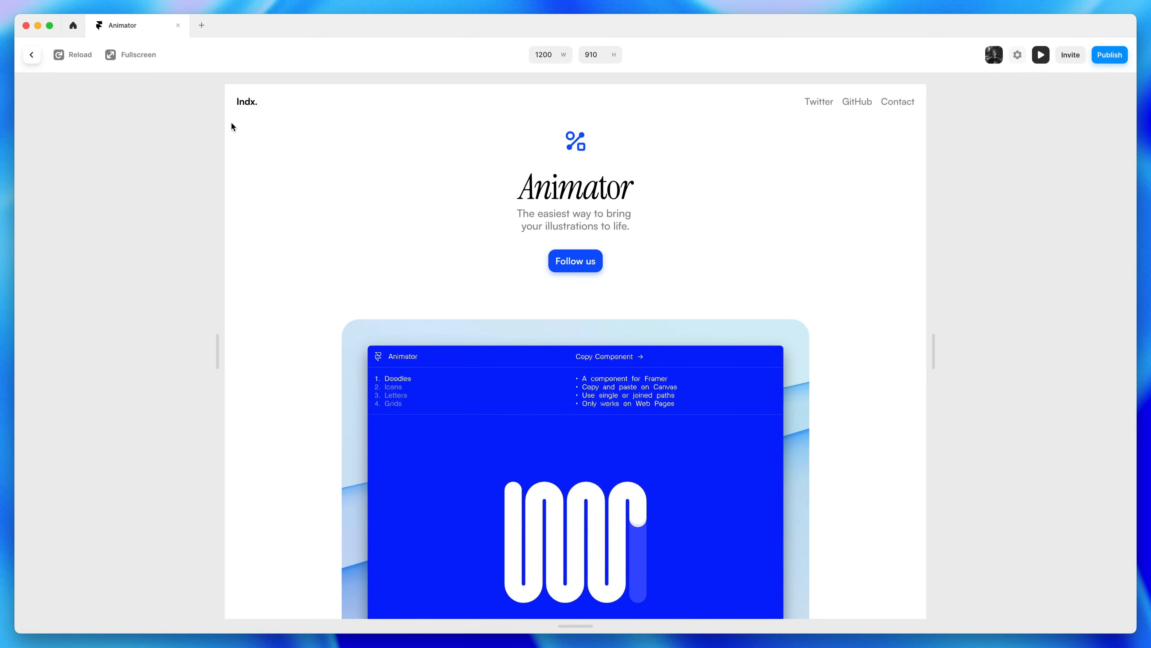
{"action": "left_click", "coordinate": [71, 57]}
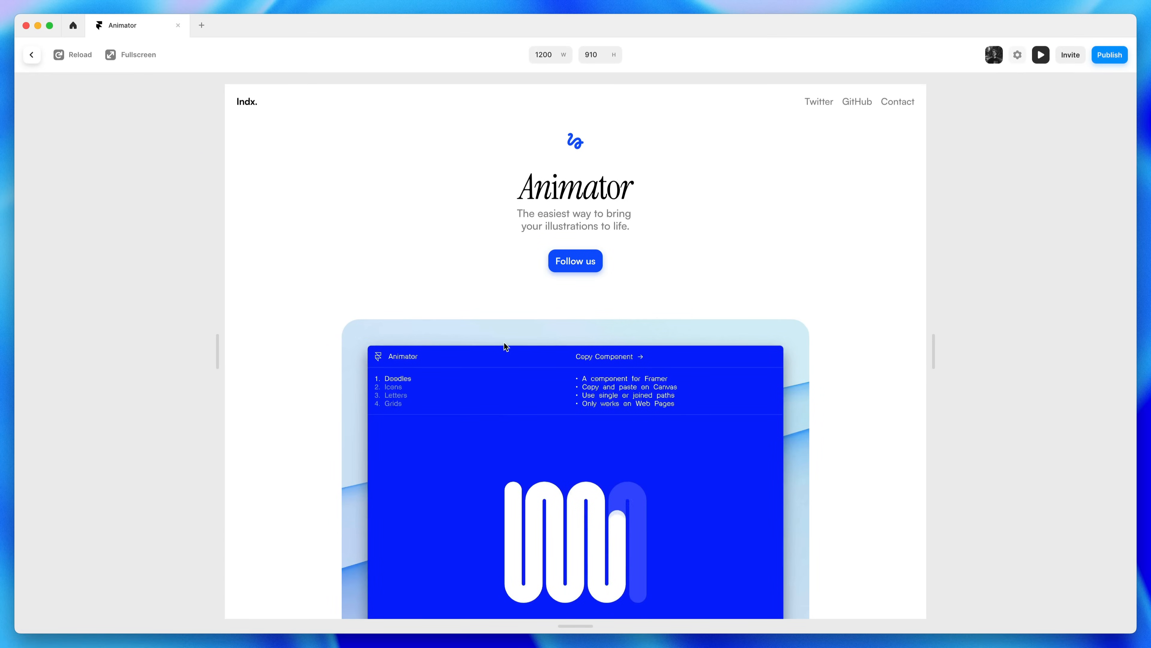
{"action": "left_click", "coordinate": [1036, 61]}
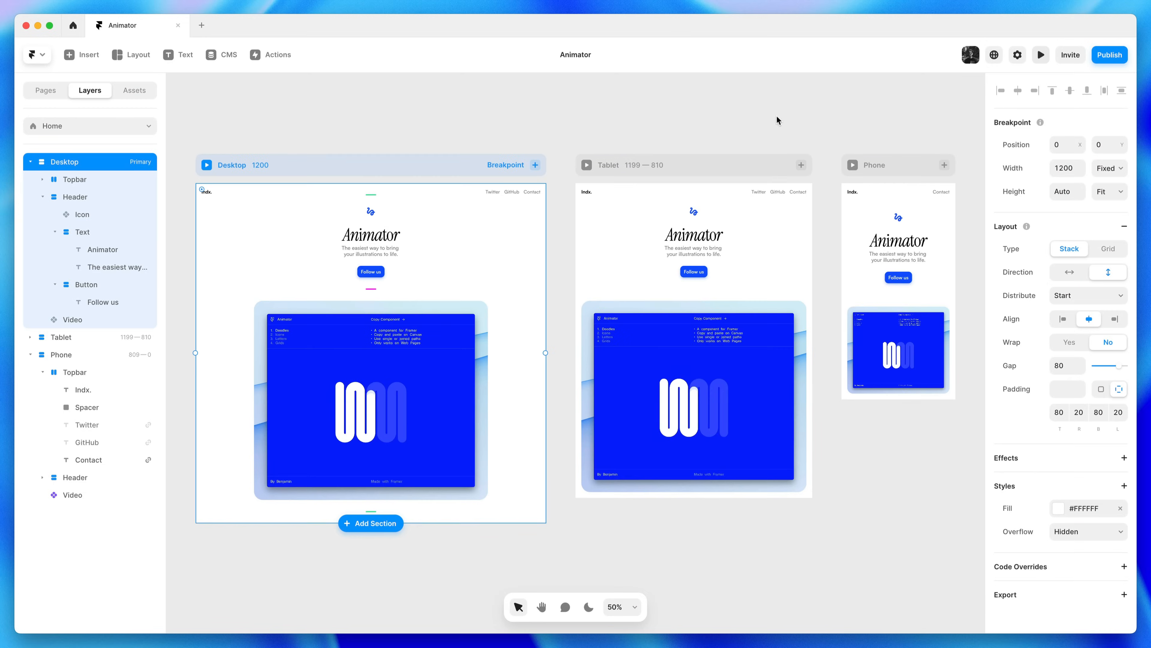
{"action": "left_click", "coordinate": [662, 127]}
{"action": "key", "text": "space"}
{"action": "left_click_drag", "start_coordinate": [570, 278], "coordinate": [664, 274]}
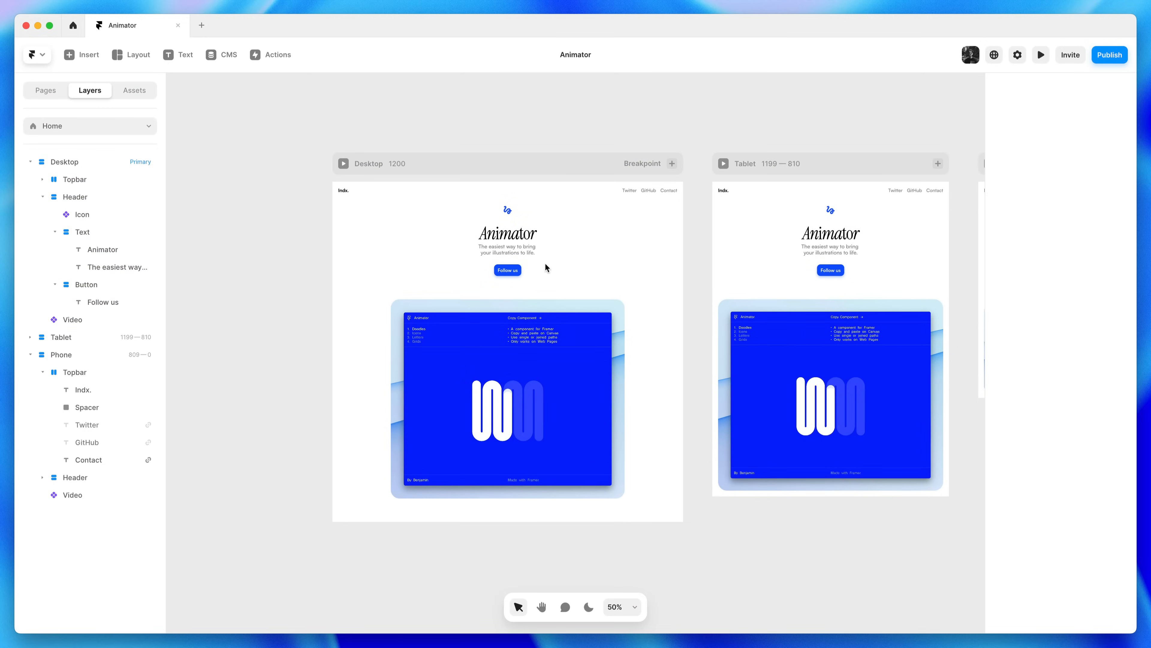
{"action": "scroll", "coordinate": [476, 257], "scroll_direction": "up", "scroll_amount": 5}
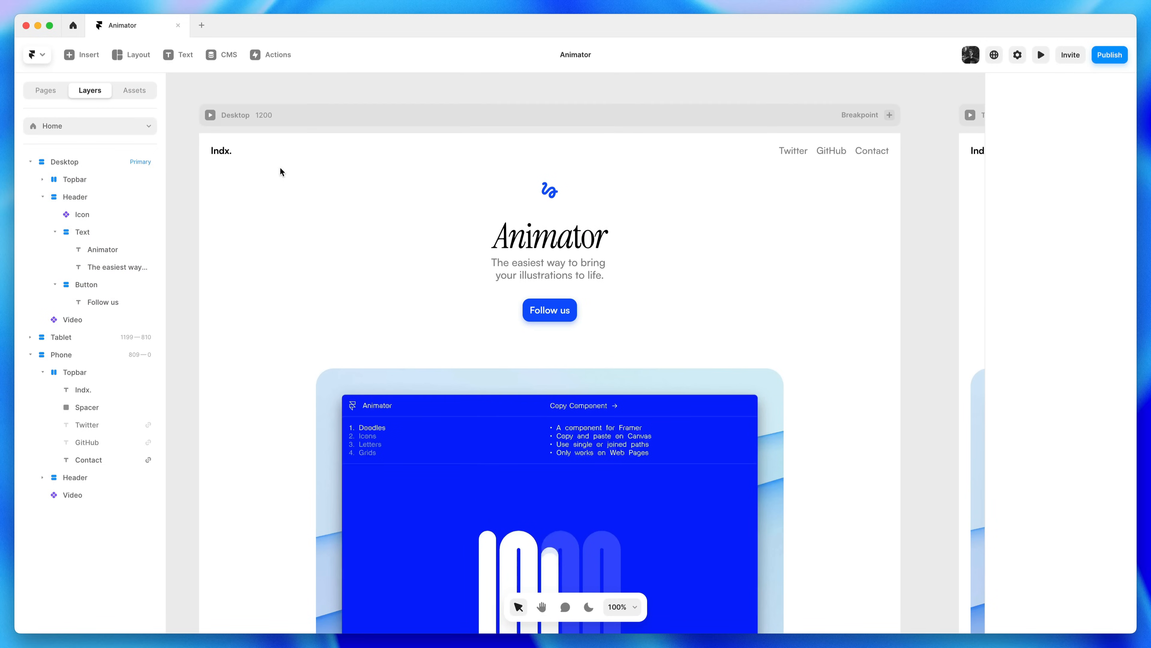
Add an Appear effect to the header icon with an Enter offset Y of 10
{"action": "left_click", "coordinate": [551, 195]}
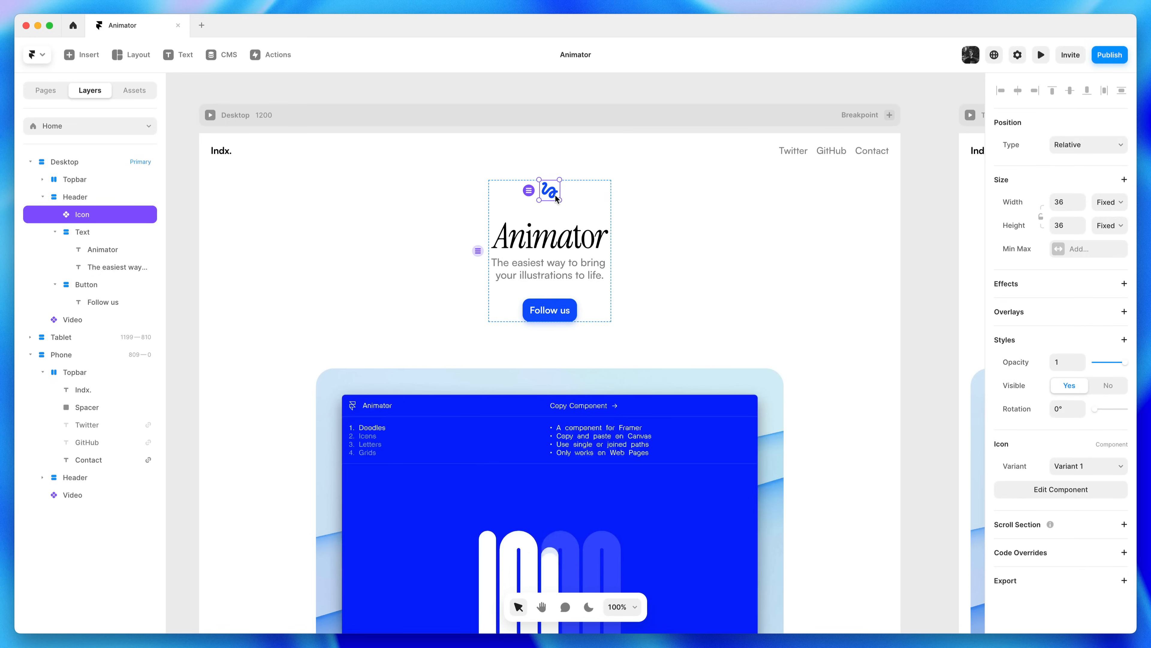
{"action": "left_click", "coordinate": [1044, 288]}
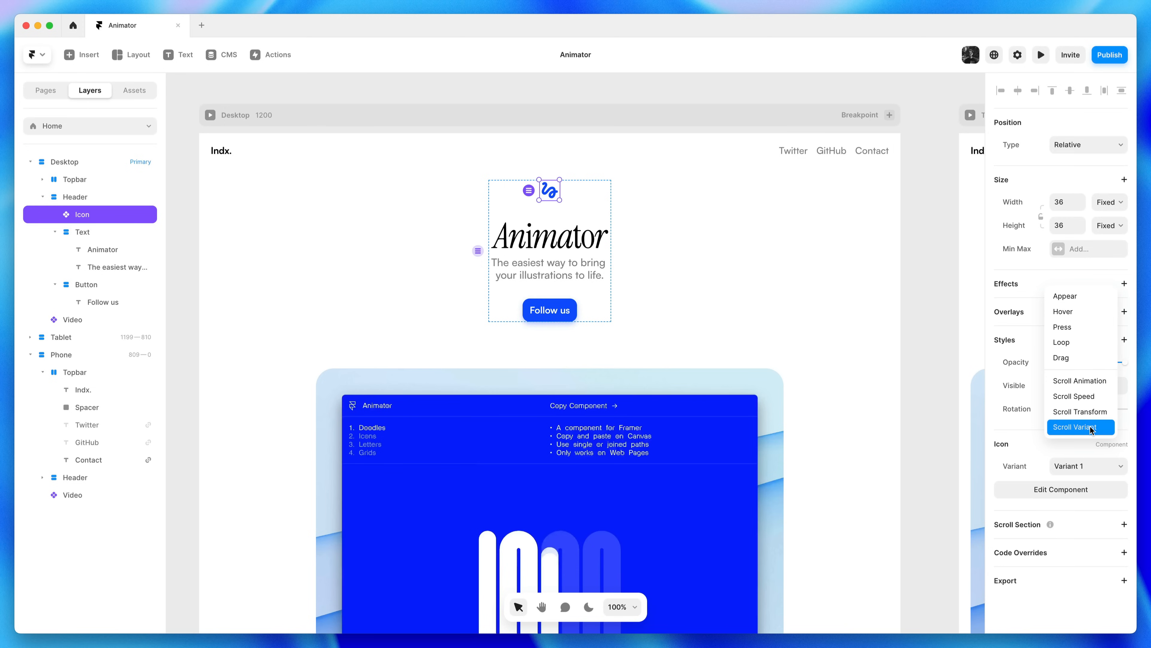
{"action": "left_click", "coordinate": [1093, 302]}
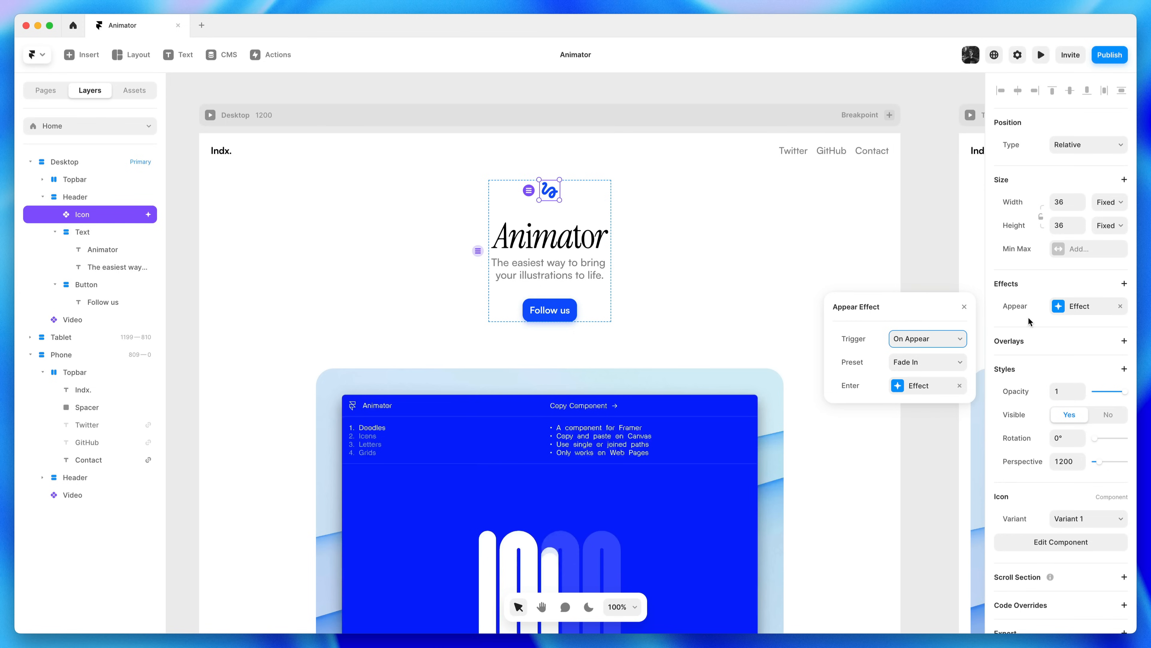
{"action": "left_click", "coordinate": [924, 388]}
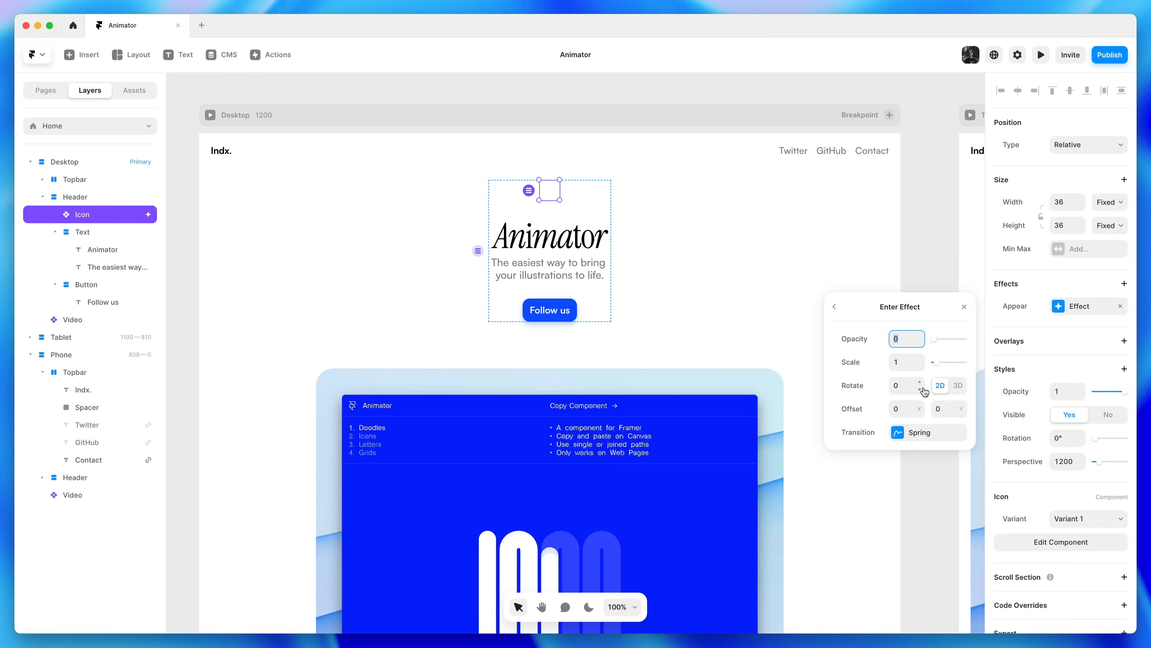
{"action": "left_click_drag", "start_coordinate": [939, 341], "coordinate": [942, 341]}
{"action": "left_click", "coordinate": [956, 405]}
{"action": "type", "text": "10"}
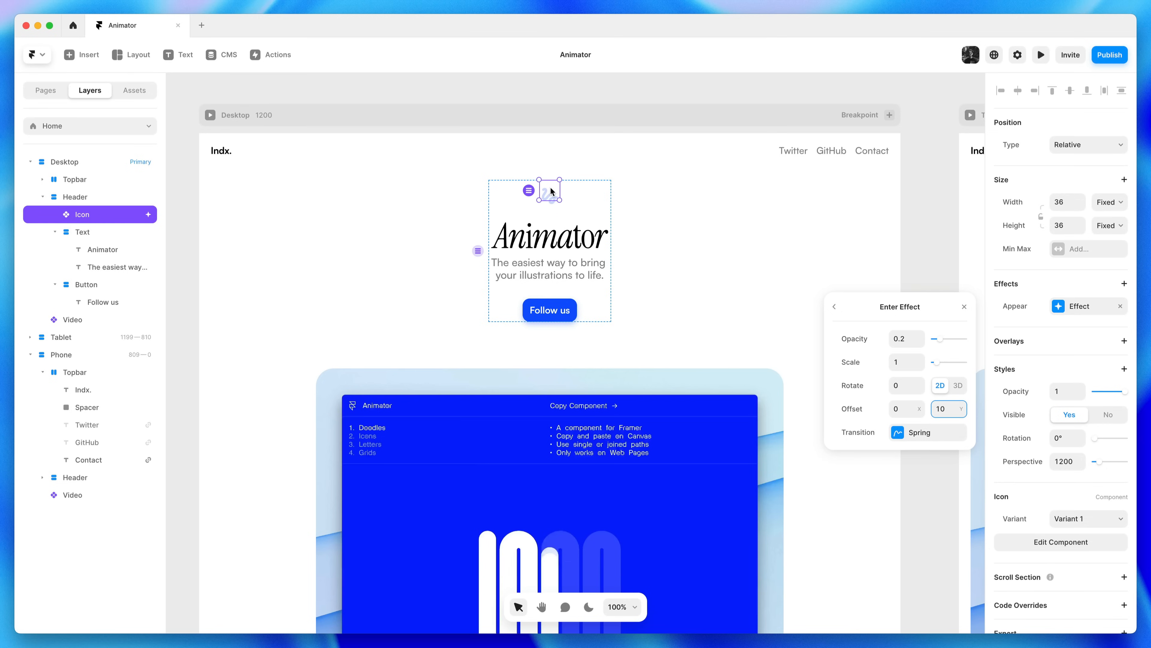
Set the icon's spring damping to 35 and its starting opacity to 0
{"action": "left_click", "coordinate": [906, 433]}
{"action": "left_click", "coordinate": [907, 432]}
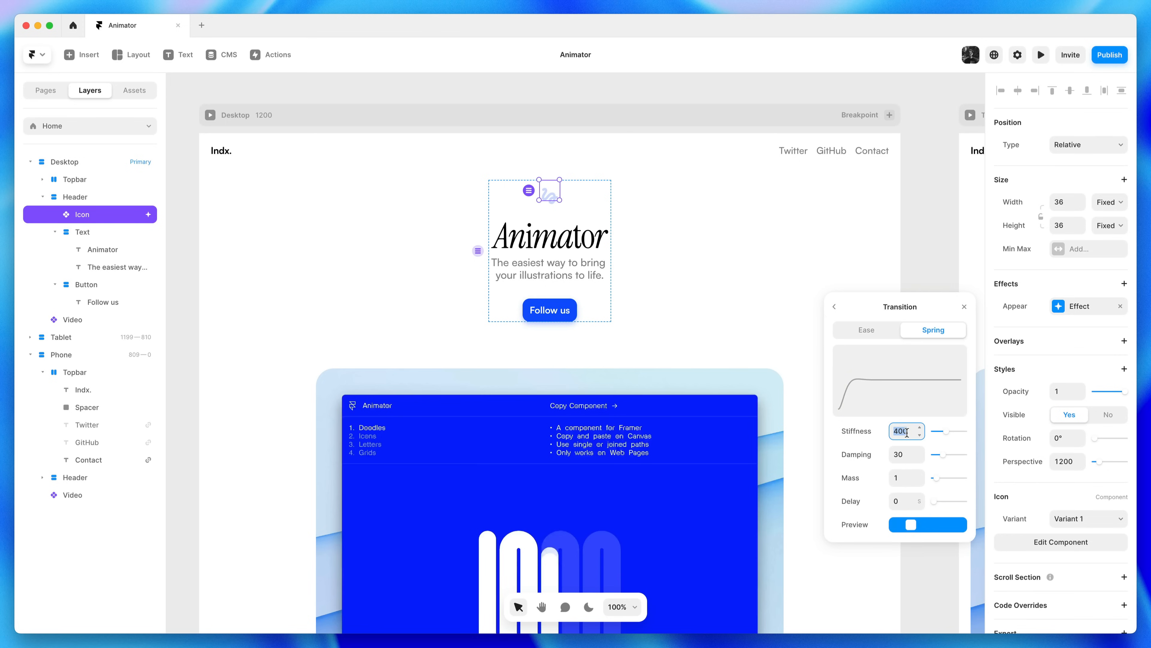
{"action": "left_click", "coordinate": [906, 456]}
{"action": "type", "text": "35"}
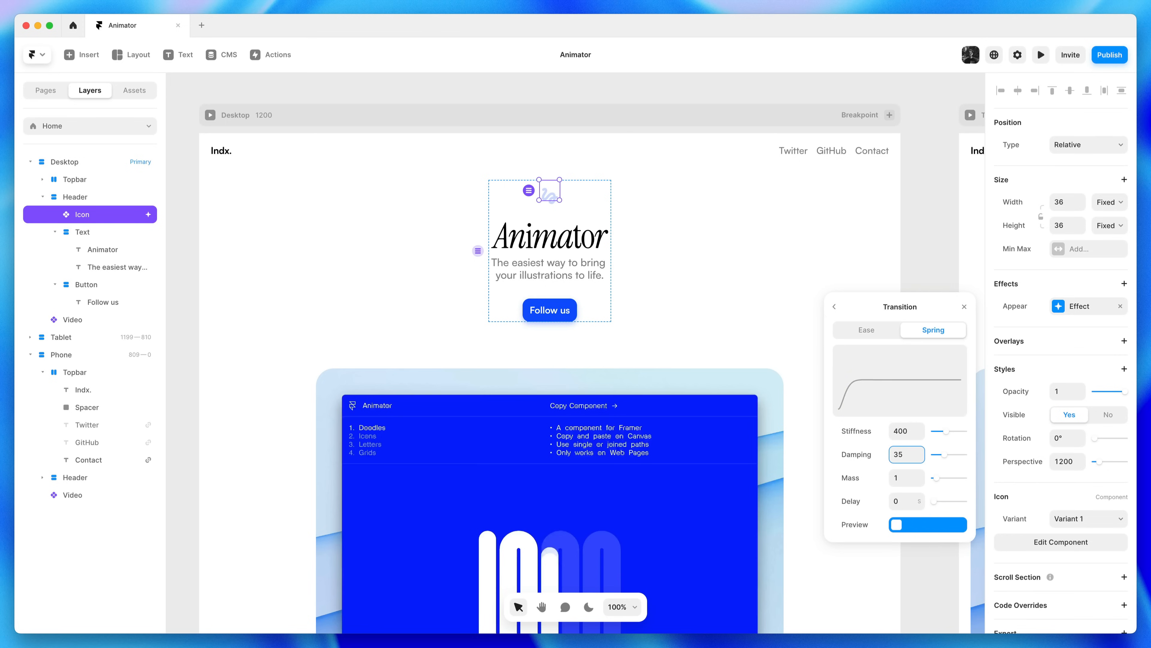
{"action": "left_click", "coordinate": [834, 307]}
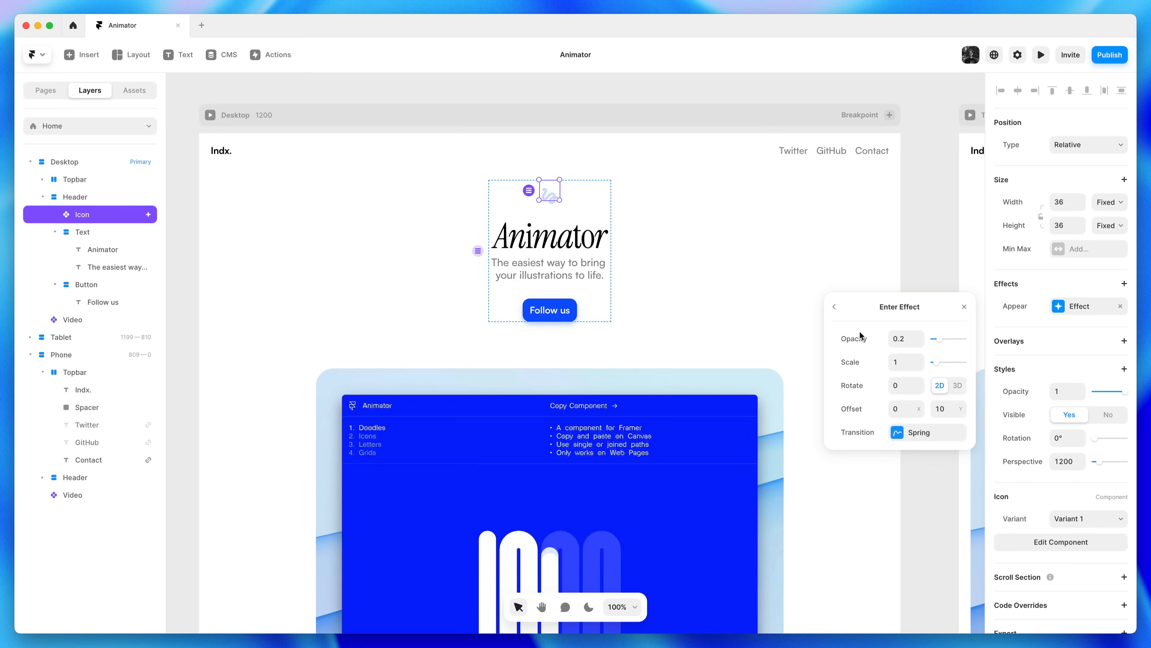
{"action": "left_click", "coordinate": [933, 340]}
{"action": "left_click", "coordinate": [965, 307]}
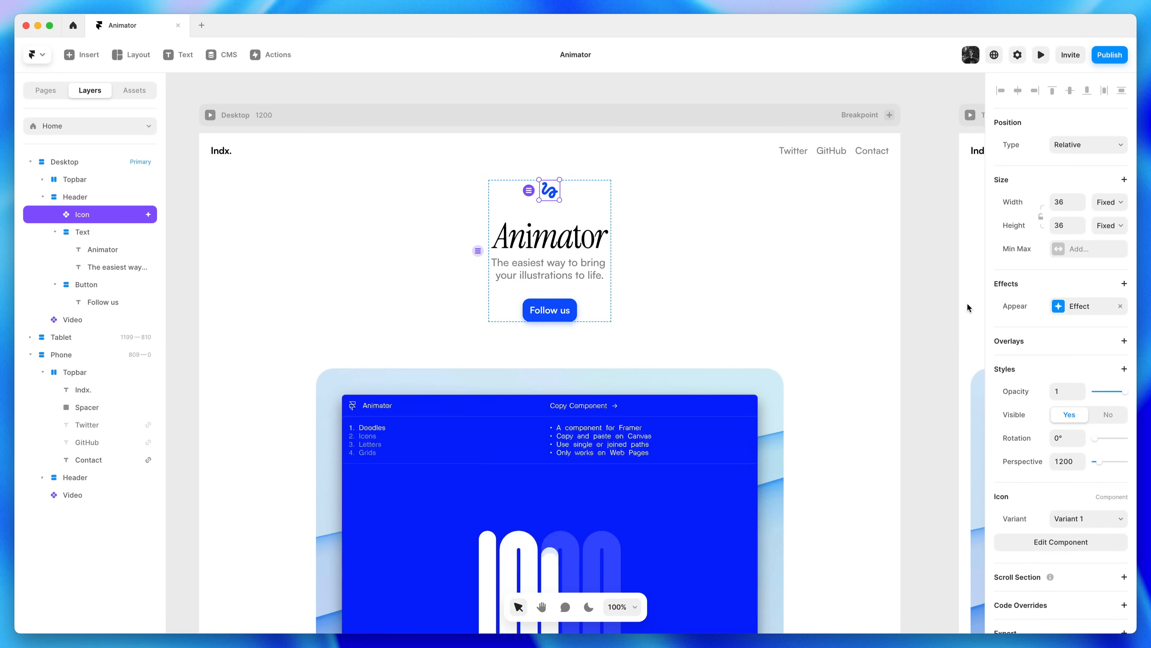
Preview the Desktop page and replay it to watch the icon animate
{"action": "left_click", "coordinate": [210, 115]}
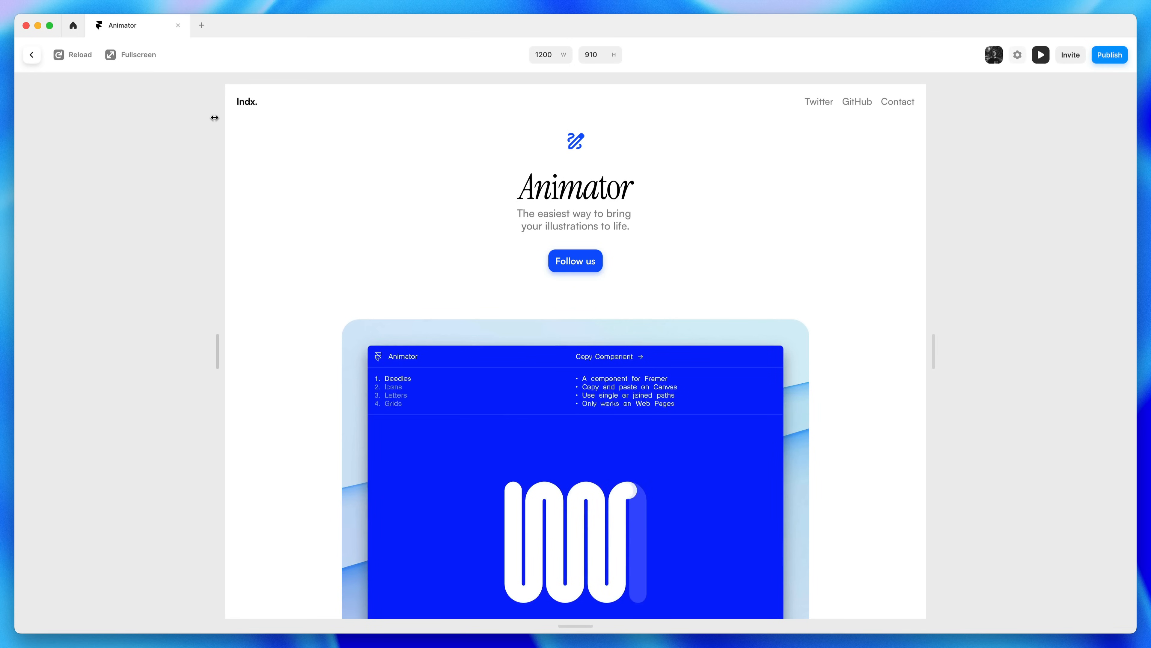
{"action": "left_click", "coordinate": [81, 55]}
{"action": "left_click", "coordinate": [1042, 56]}
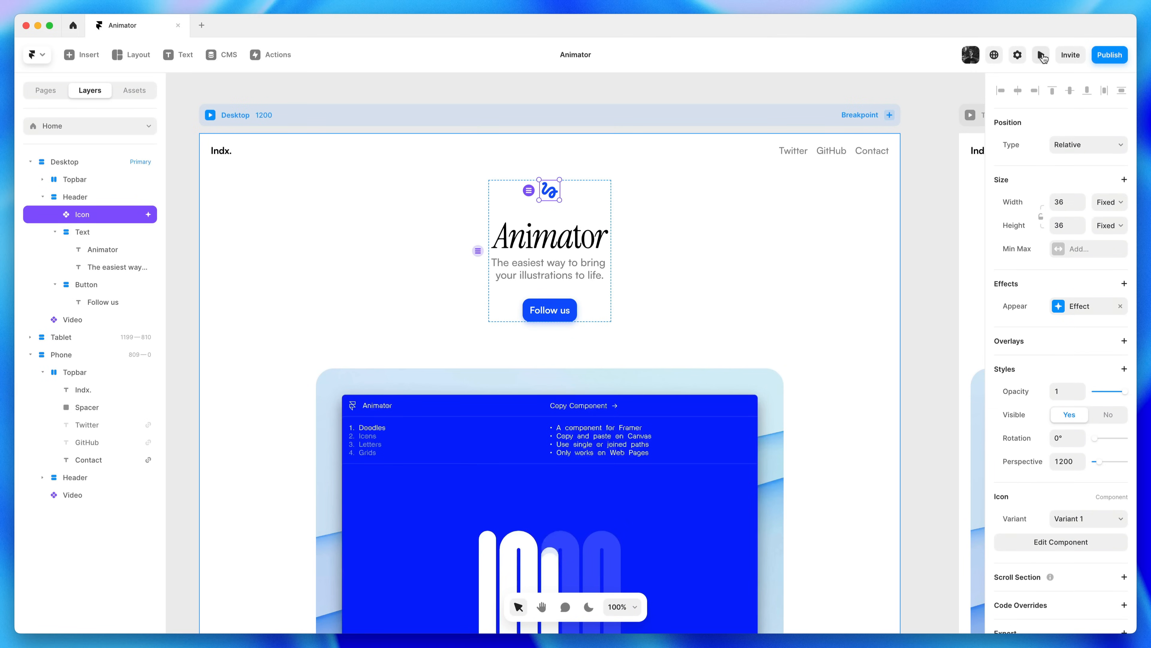
Lower the icon's spring damping from 35 to 31
{"action": "left_click", "coordinate": [1092, 310]}
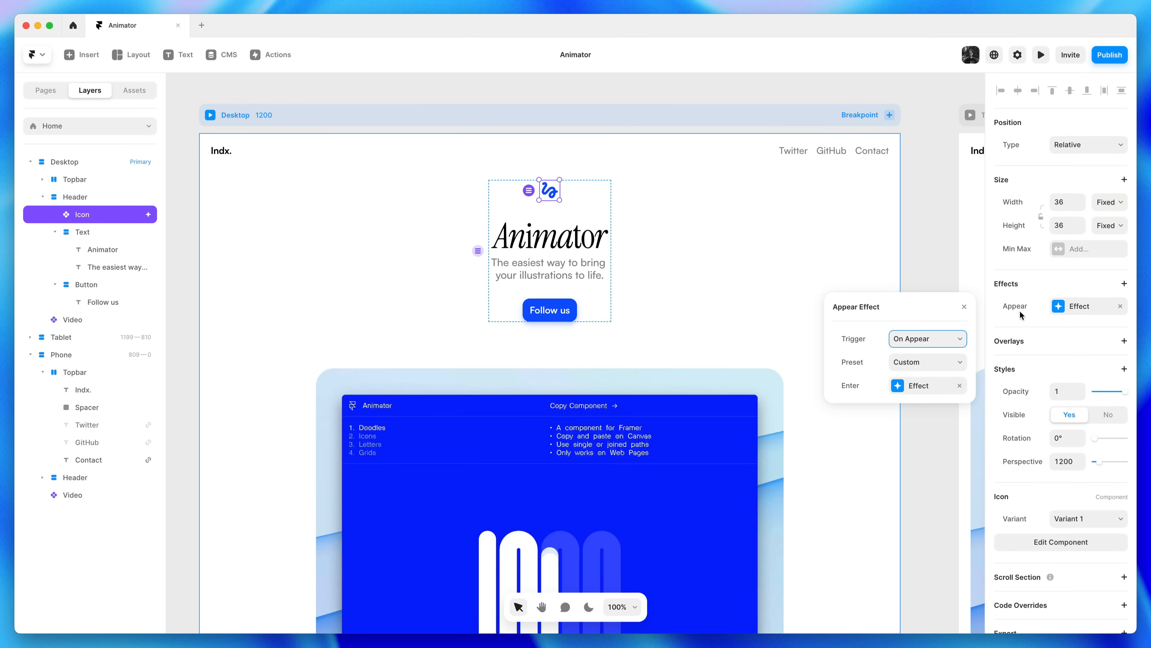
{"action": "left_click", "coordinate": [937, 386]}
{"action": "left_click", "coordinate": [921, 434]}
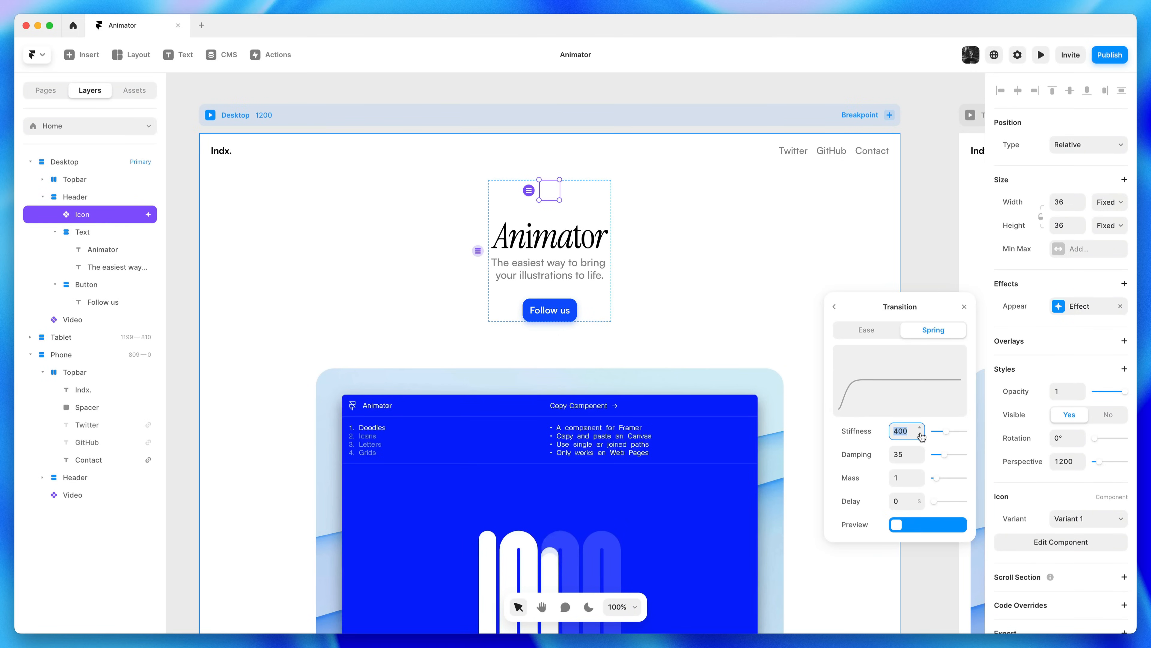
{"action": "left_click", "coordinate": [918, 459]}
{"action": "left_click", "coordinate": [918, 459]}
{"action": "left_click", "coordinate": [918, 459]}
{"action": "left_click", "coordinate": [918, 459]}
{"action": "left_click", "coordinate": [965, 308]}
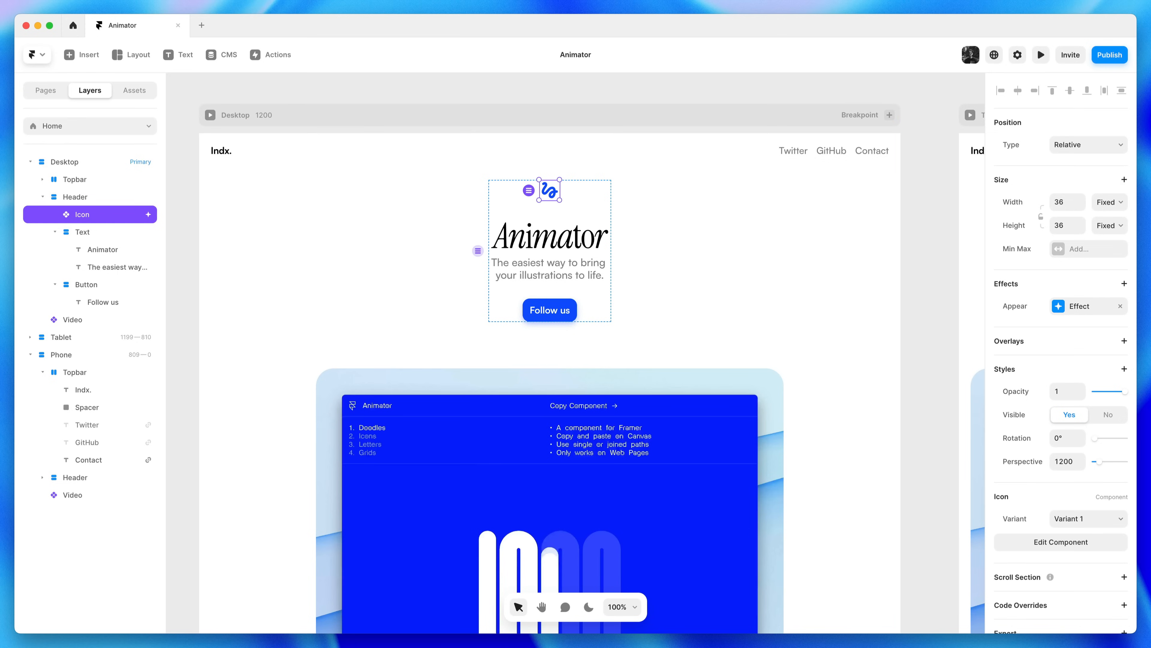
Copy the icon's Appear effect and paste it onto the Animator heading
{"action": "right_click", "coordinate": [1027, 311]}
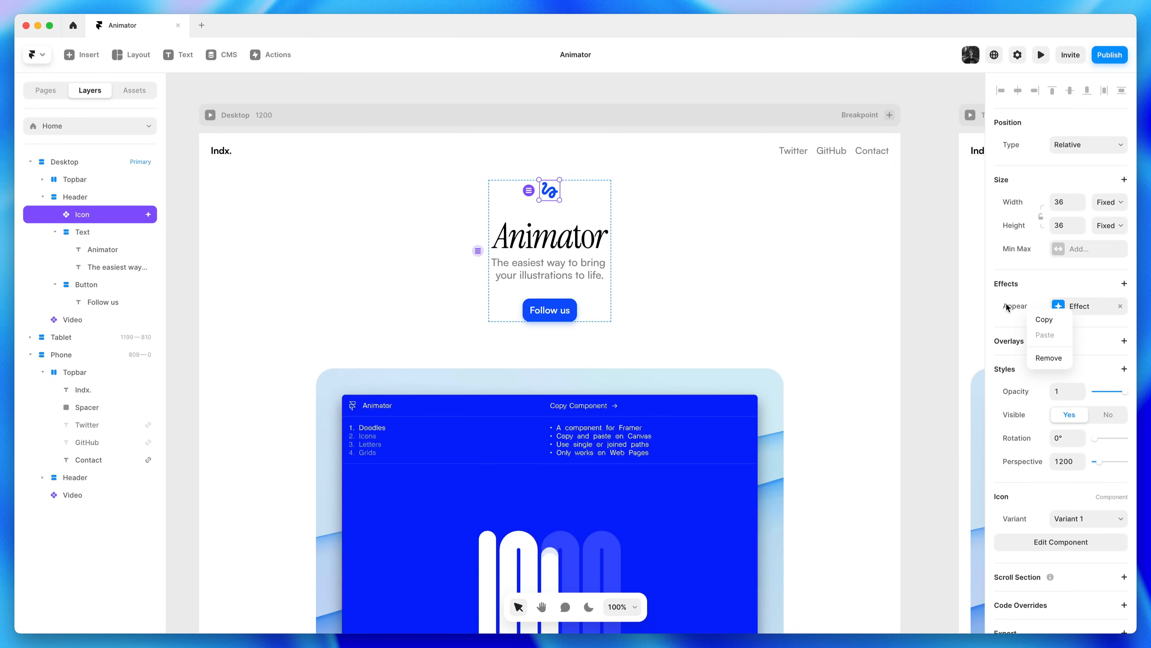
{"action": "left_click", "coordinate": [1059, 321]}
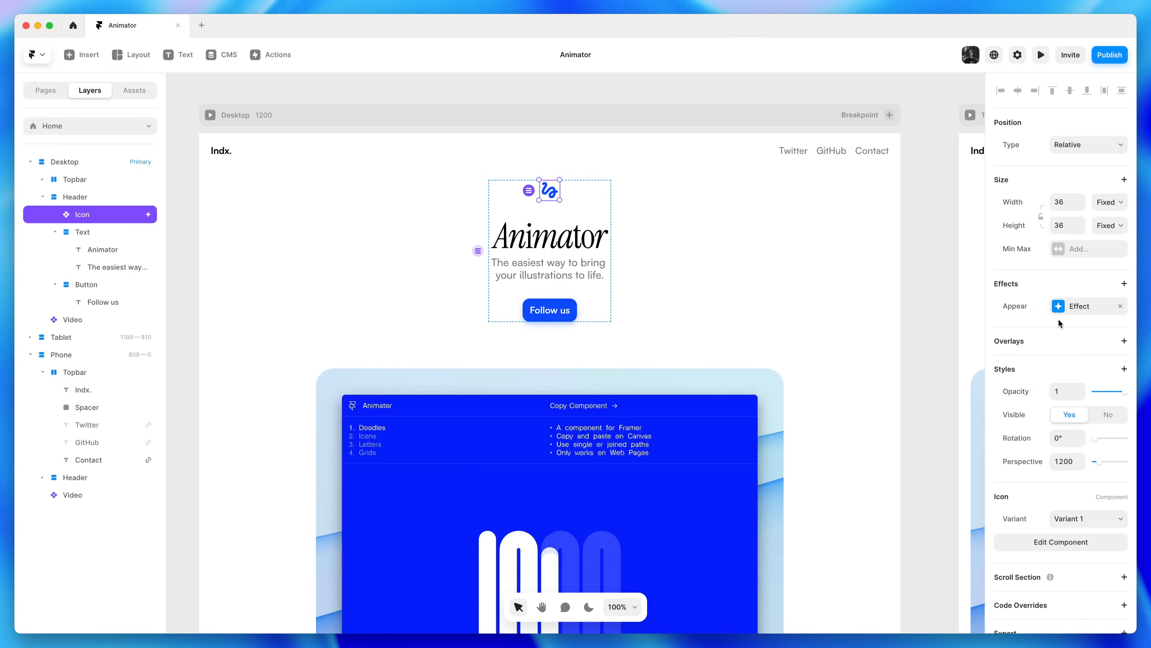
{"action": "left_click", "coordinate": [584, 236]}
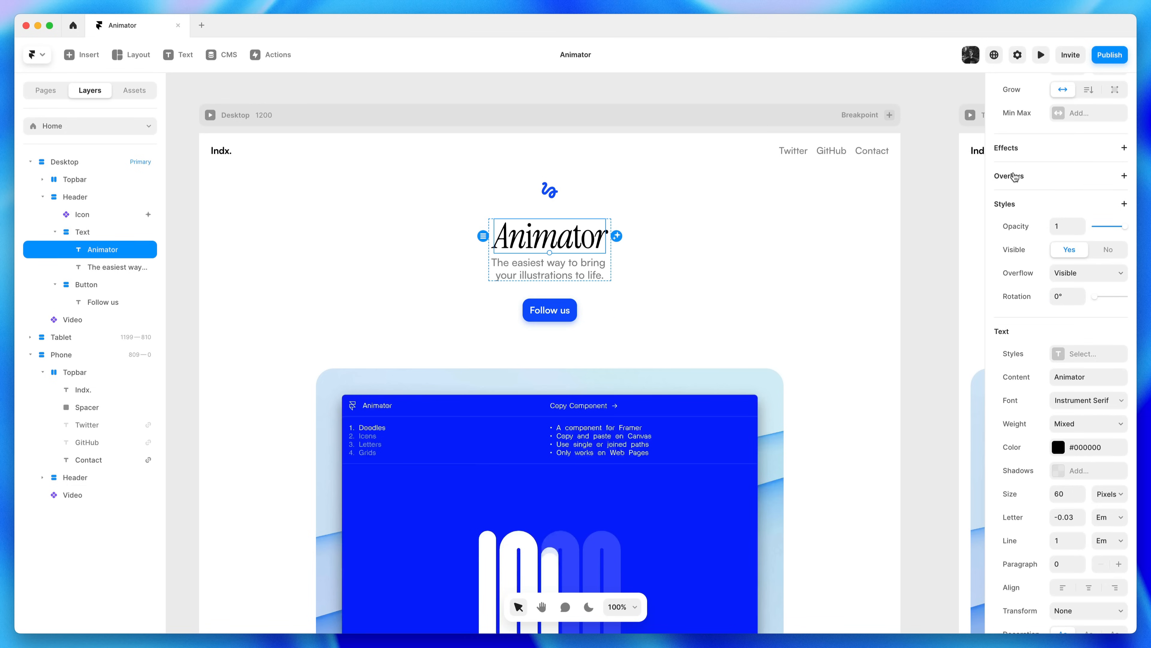
{"action": "left_click", "coordinate": [1024, 152]}
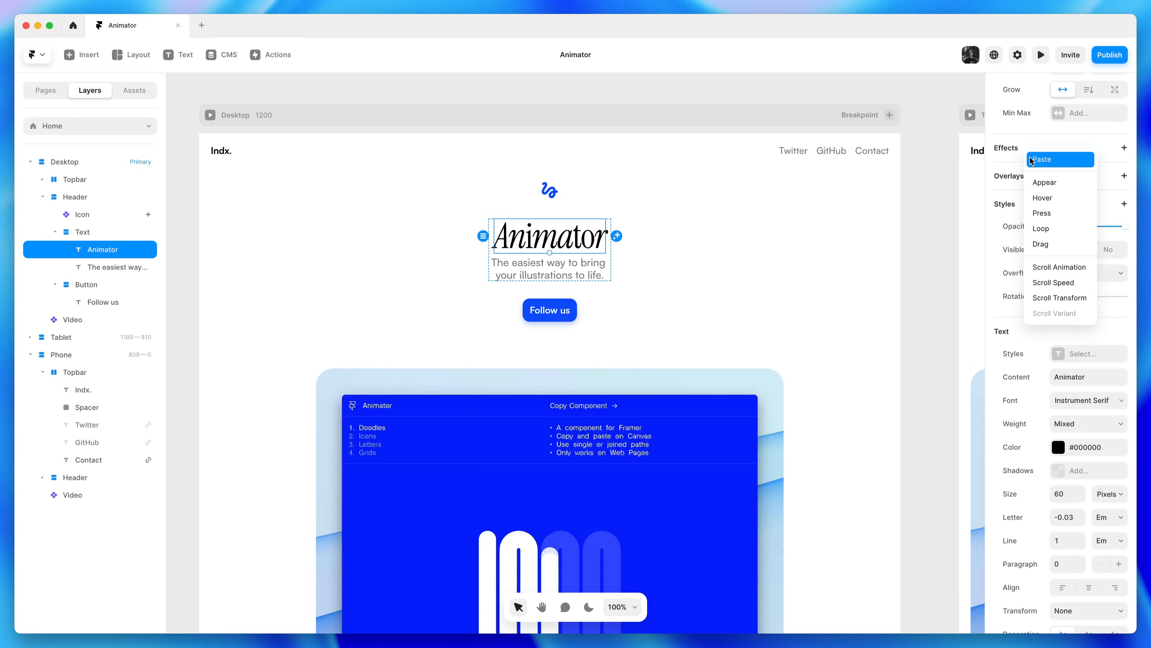
{"action": "left_click", "coordinate": [1031, 159]}
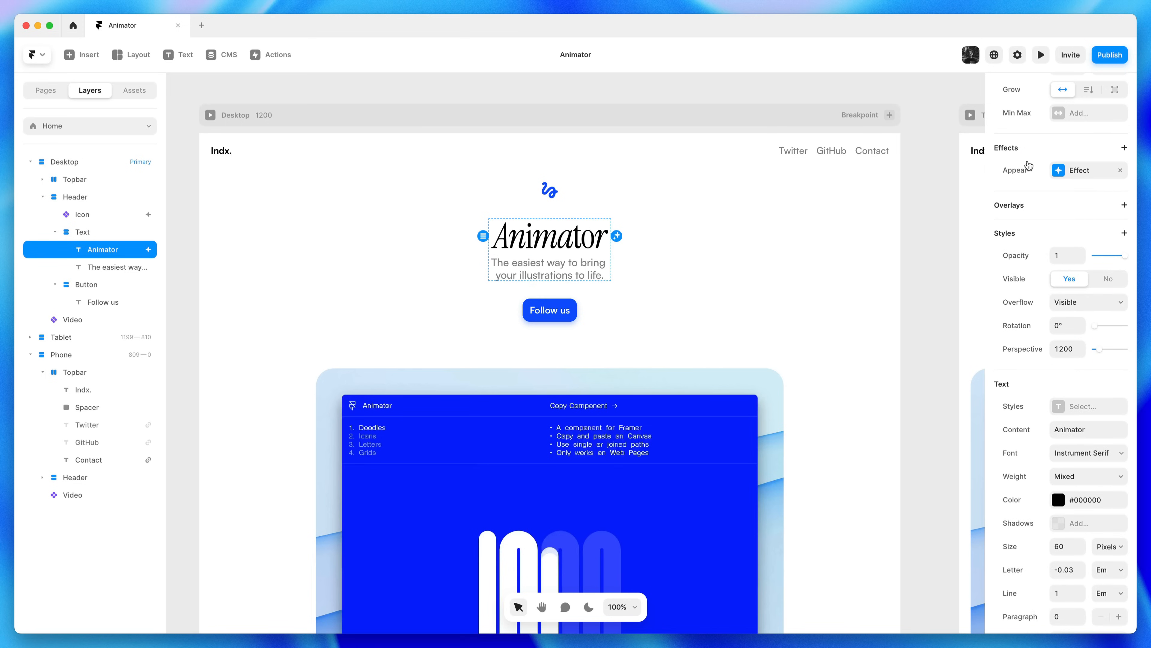
Paste the same Appear effect onto the subtitle and the Follow us button
{"action": "left_click", "coordinate": [591, 262]}
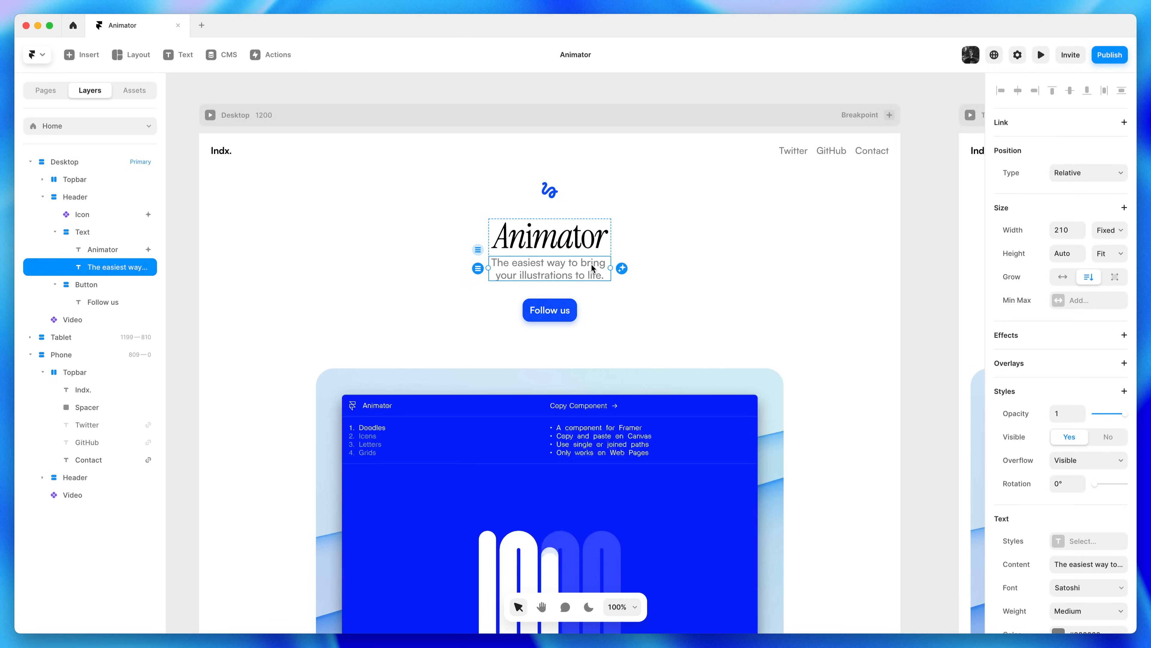
{"action": "right_click", "coordinate": [590, 266]}
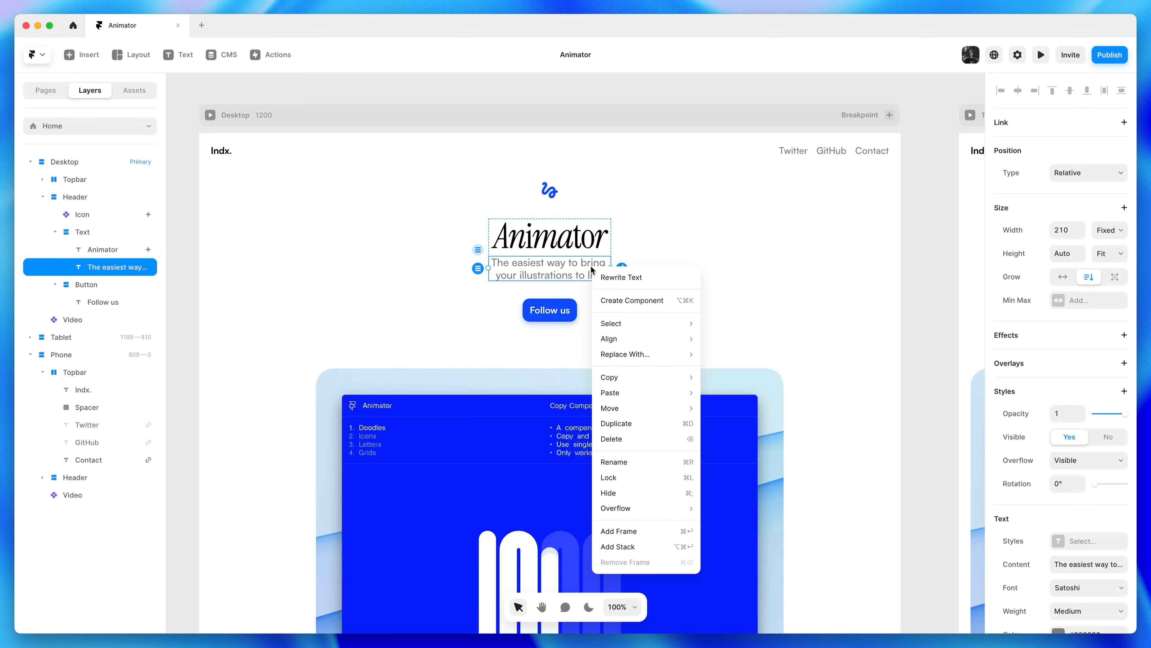
{"action": "mouse_move", "coordinate": [671, 378]}
{"action": "mouse_move", "coordinate": [673, 398]}
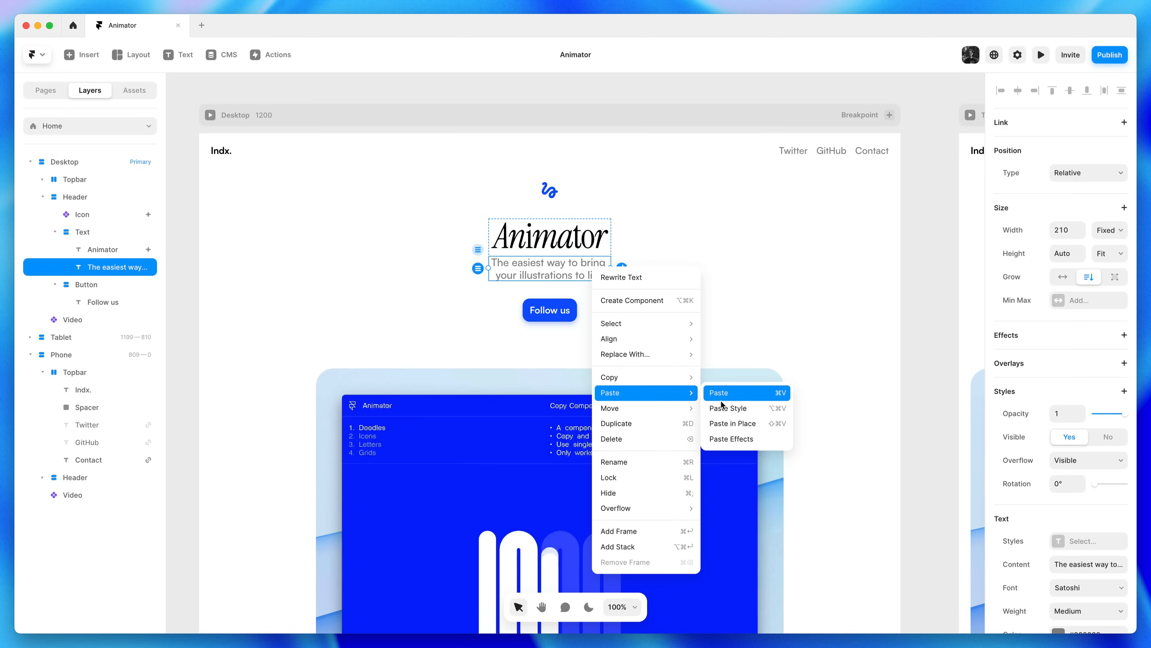
{"action": "left_click", "coordinate": [730, 442]}
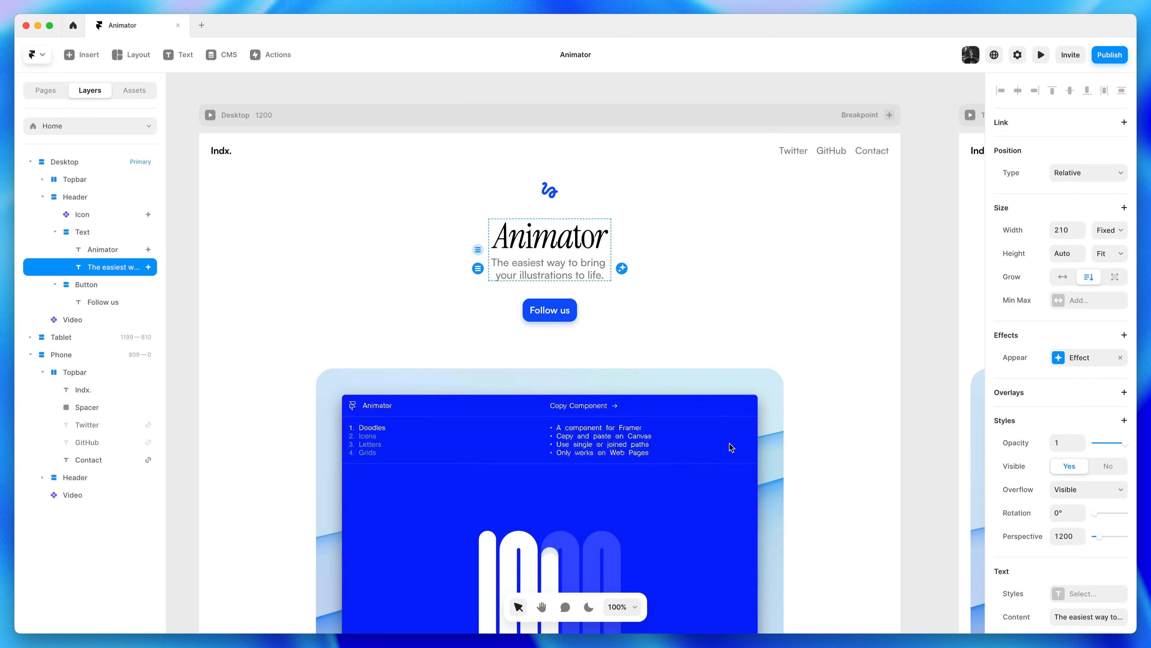
{"action": "left_click", "coordinate": [573, 302]}
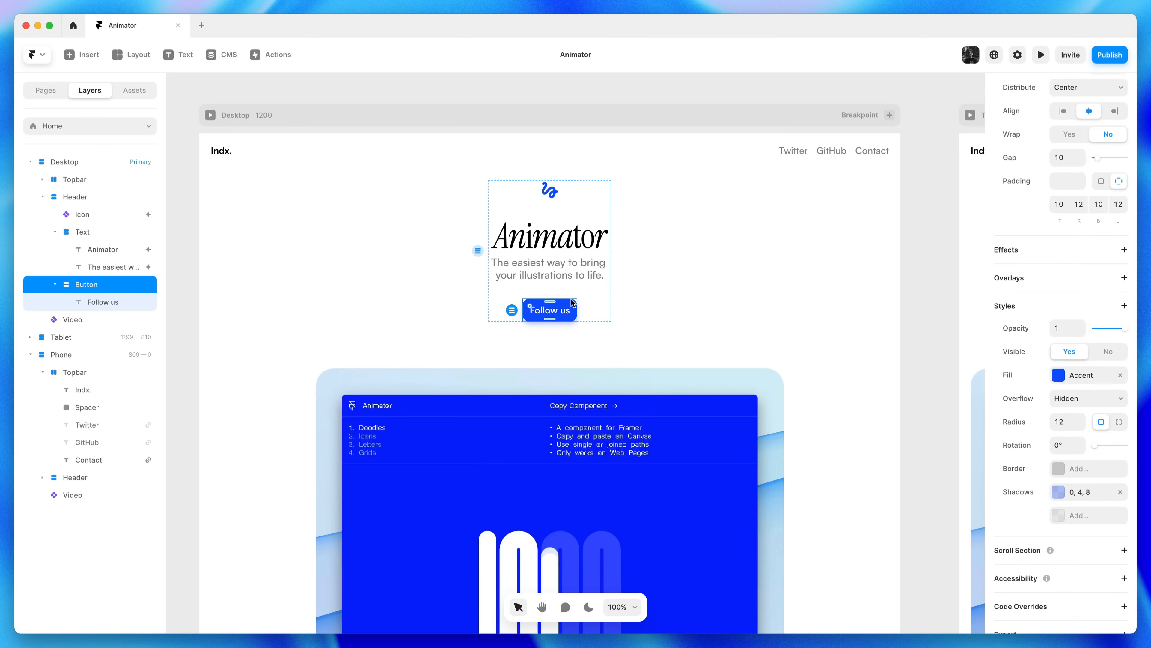
{"action": "right_click", "coordinate": [575, 303]}
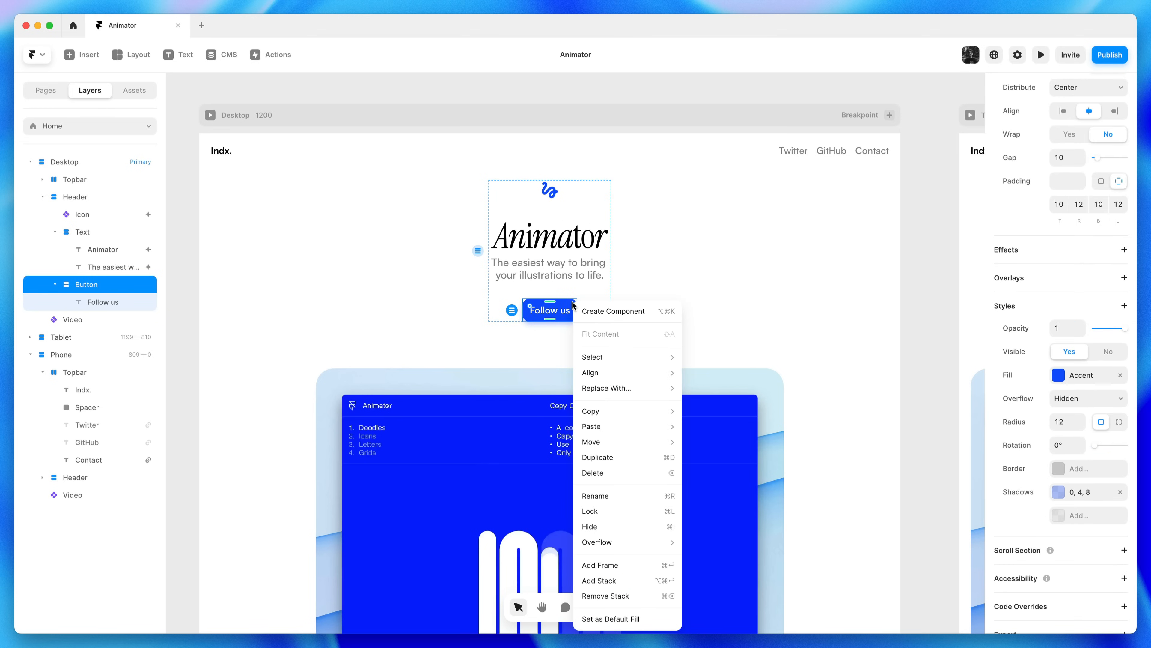
{"action": "mouse_move", "coordinate": [632, 414]}
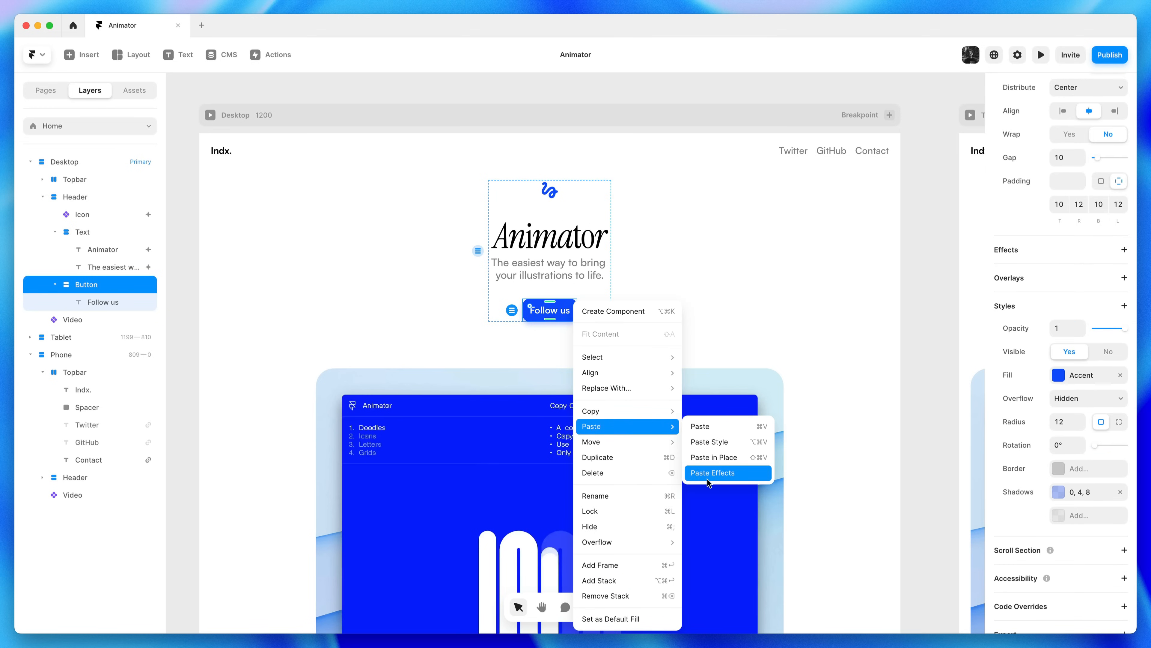
{"action": "left_click", "coordinate": [707, 479]}
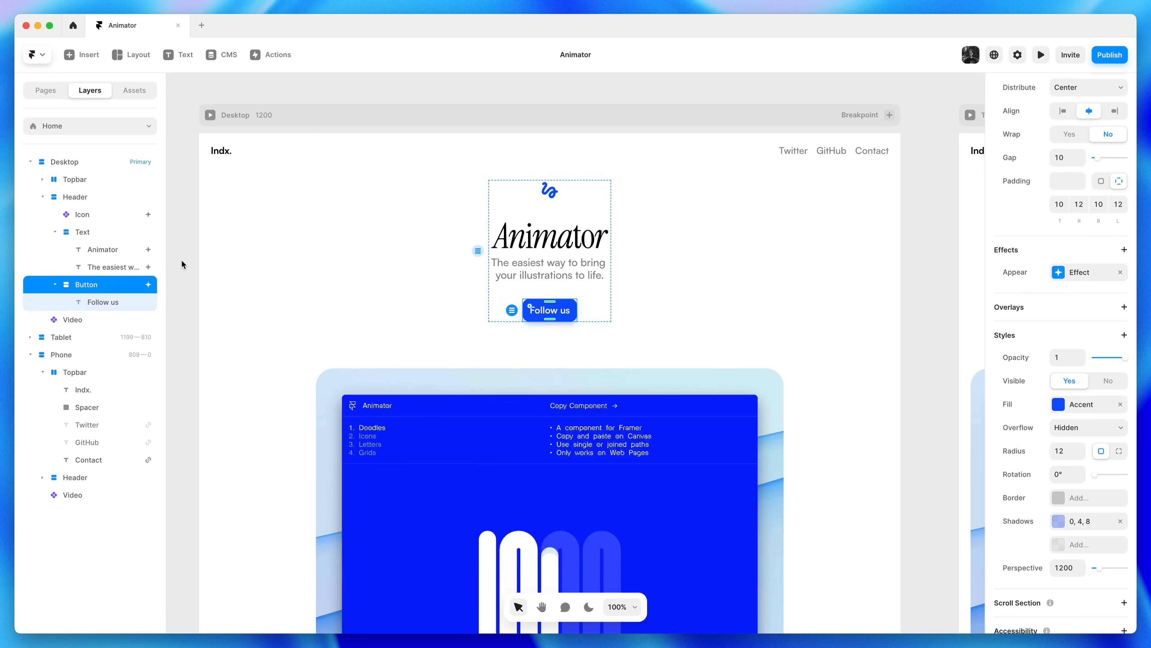
{"action": "left_click", "coordinate": [544, 249]}
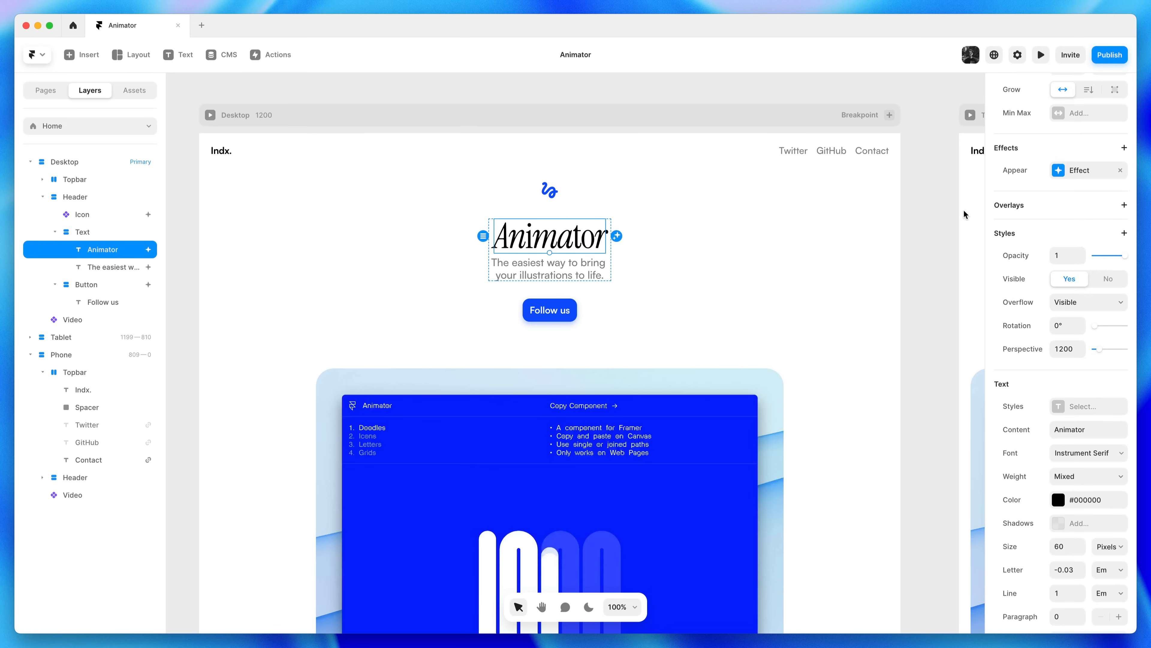
Stagger the spring delays: 0.1 s for the Animator heading, 0.2 s for the subtitle
{"action": "left_click", "coordinate": [1061, 179]}
{"action": "left_click", "coordinate": [907, 250]}
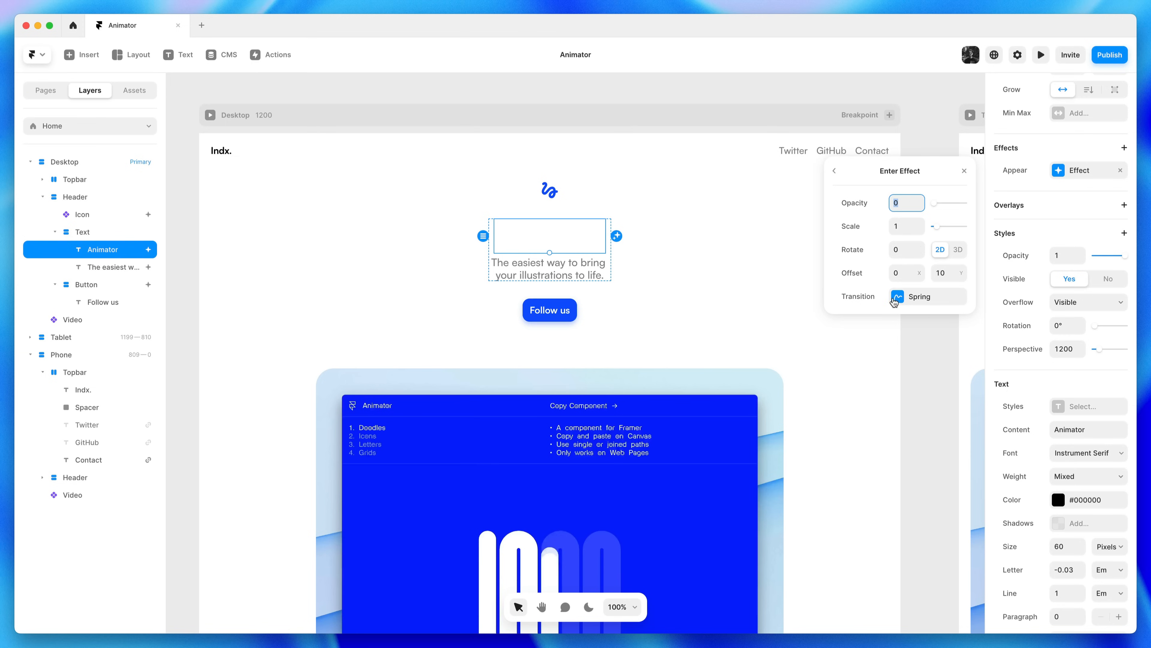
{"action": "left_click", "coordinate": [910, 297]}
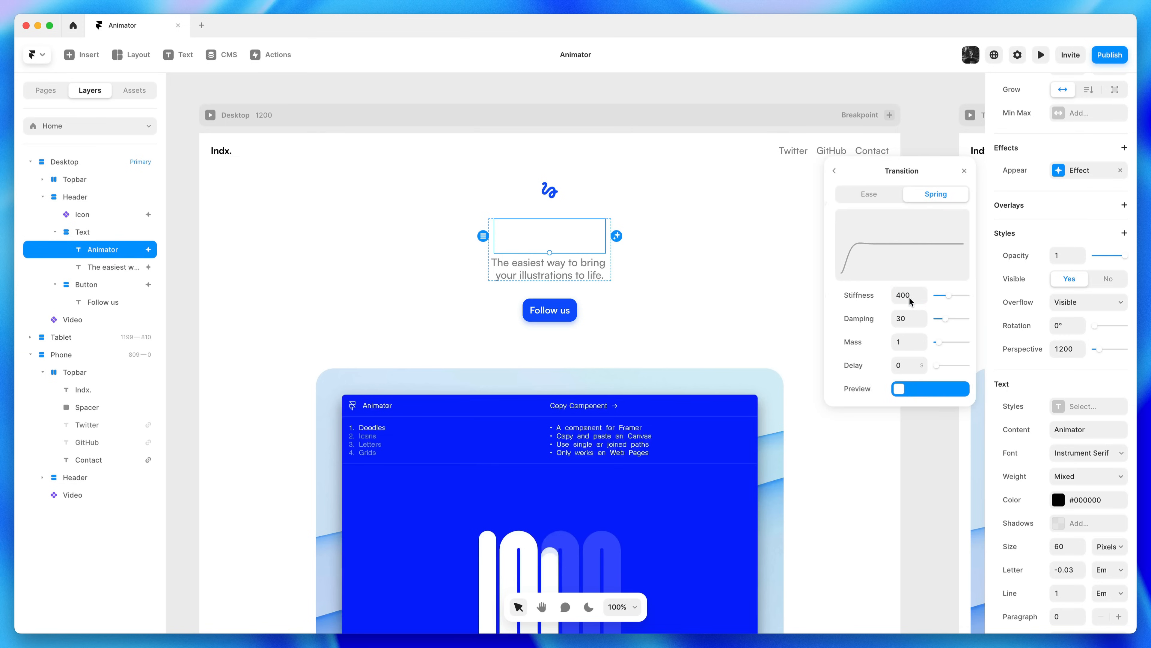
{"action": "left_click", "coordinate": [920, 362]}
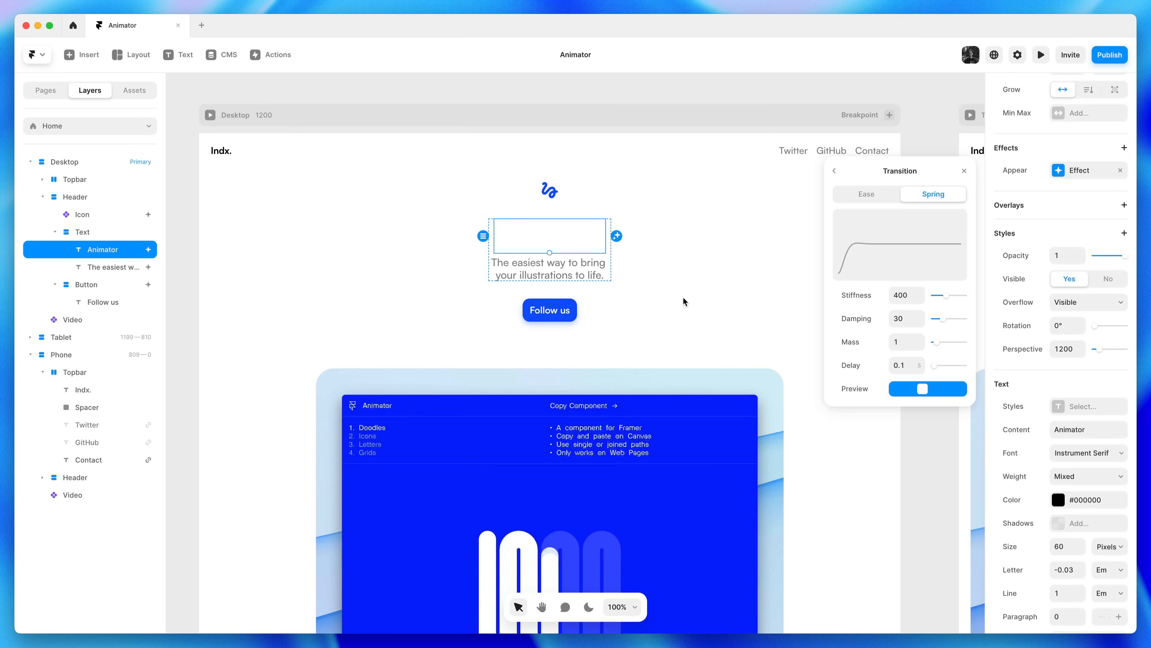
{"action": "left_click", "coordinate": [578, 275]}
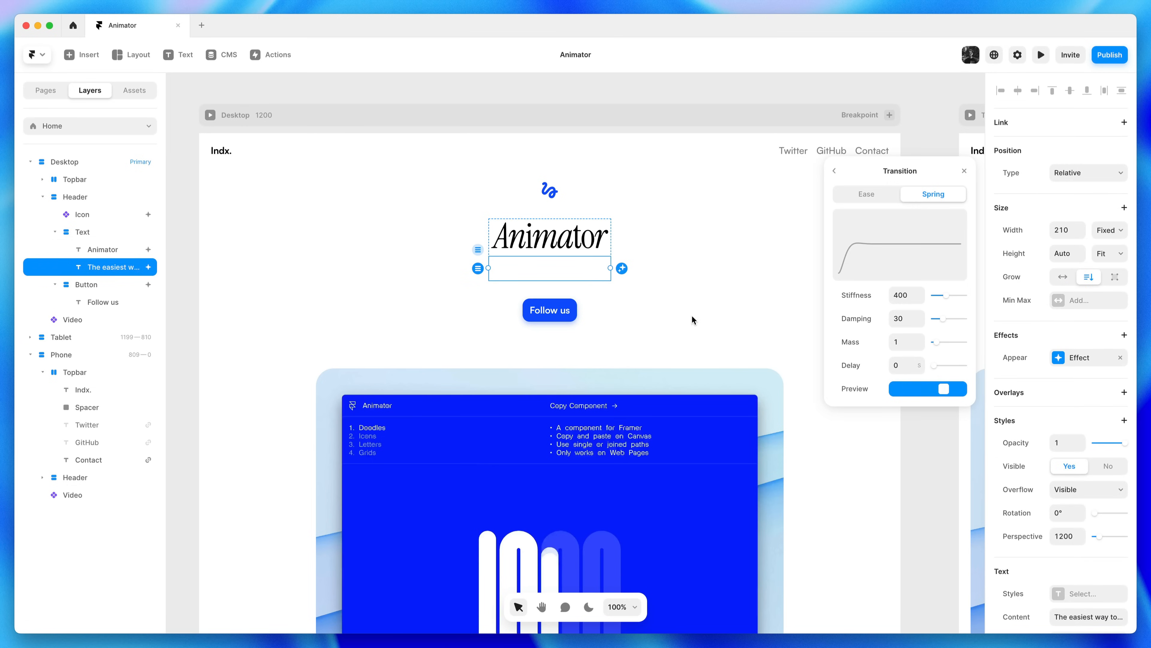
{"action": "left_click", "coordinate": [919, 363]}
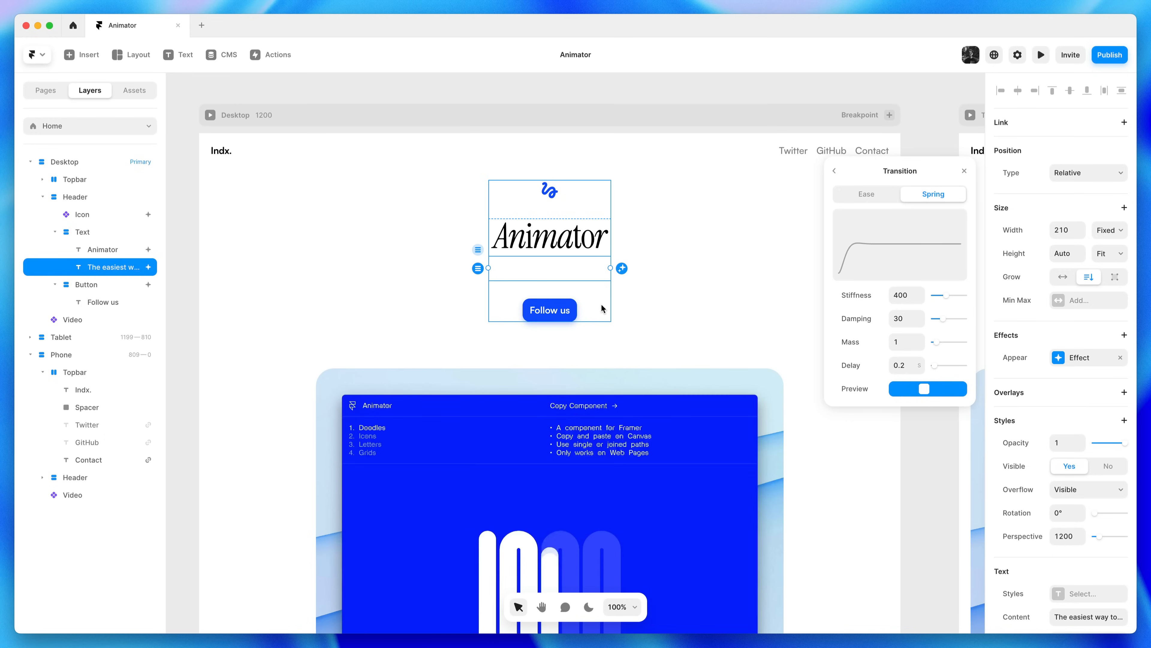
Increase the Follow us button's appear delay
{"action": "left_click", "coordinate": [567, 305]}
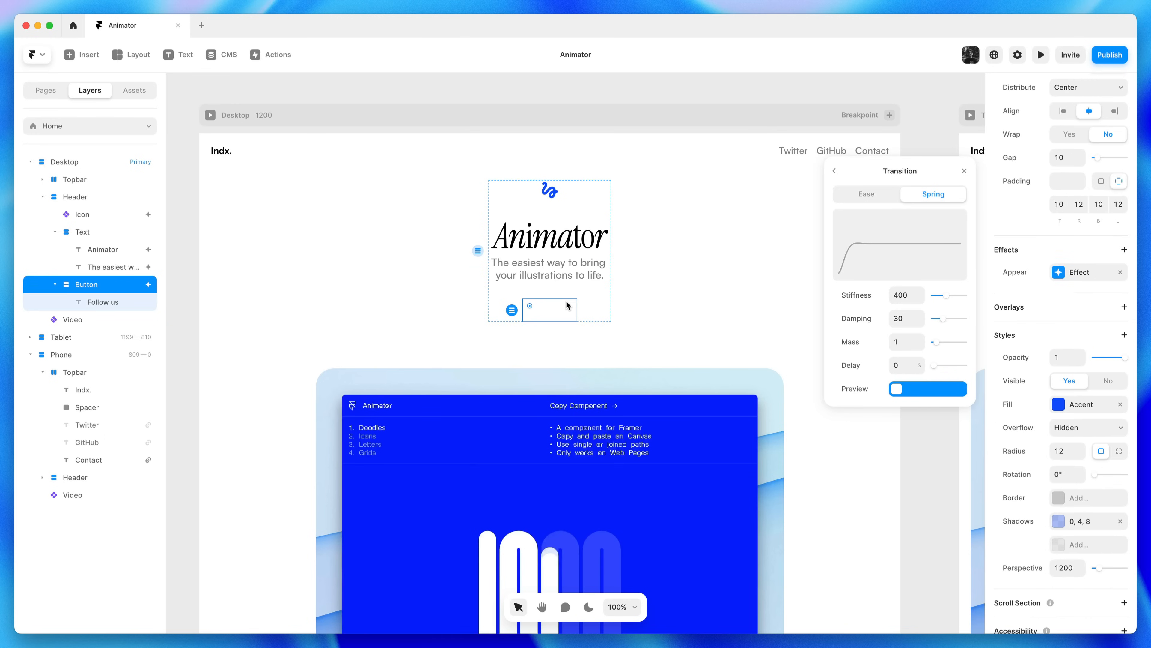
{"action": "left_click", "coordinate": [920, 362]}
{"action": "left_click", "coordinate": [965, 171]}
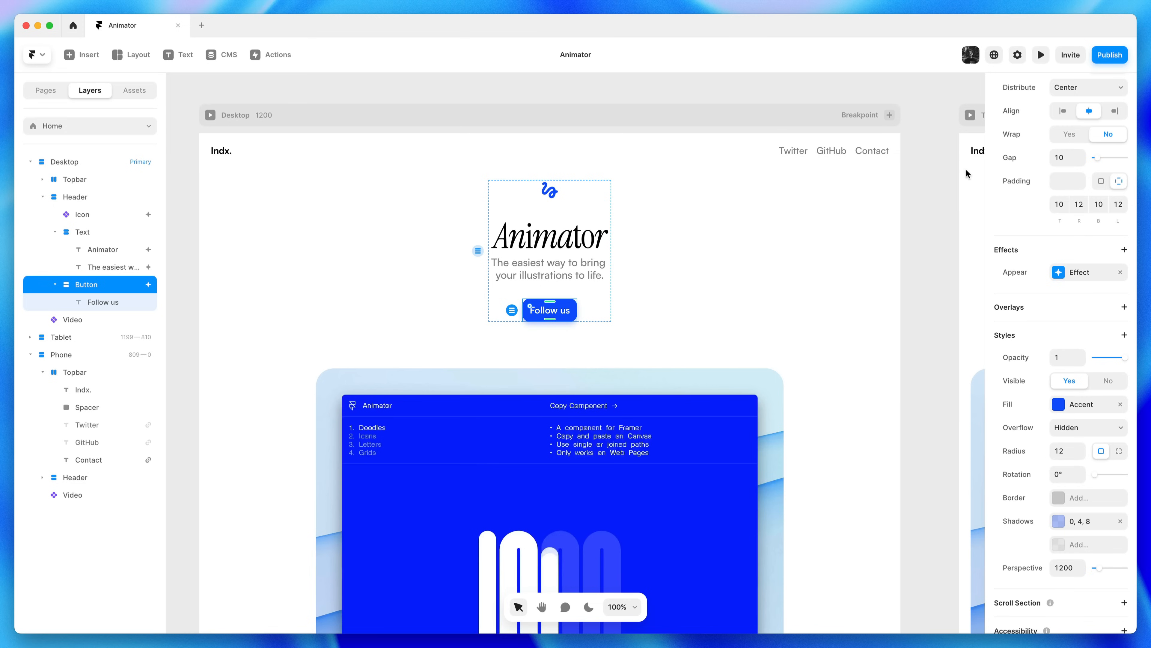
Add an Appear effect to the Video, starting at scale 0.95 with a 0.4 s spring delay
{"action": "left_click", "coordinate": [631, 376]}
{"action": "left_click", "coordinate": [1023, 307]}
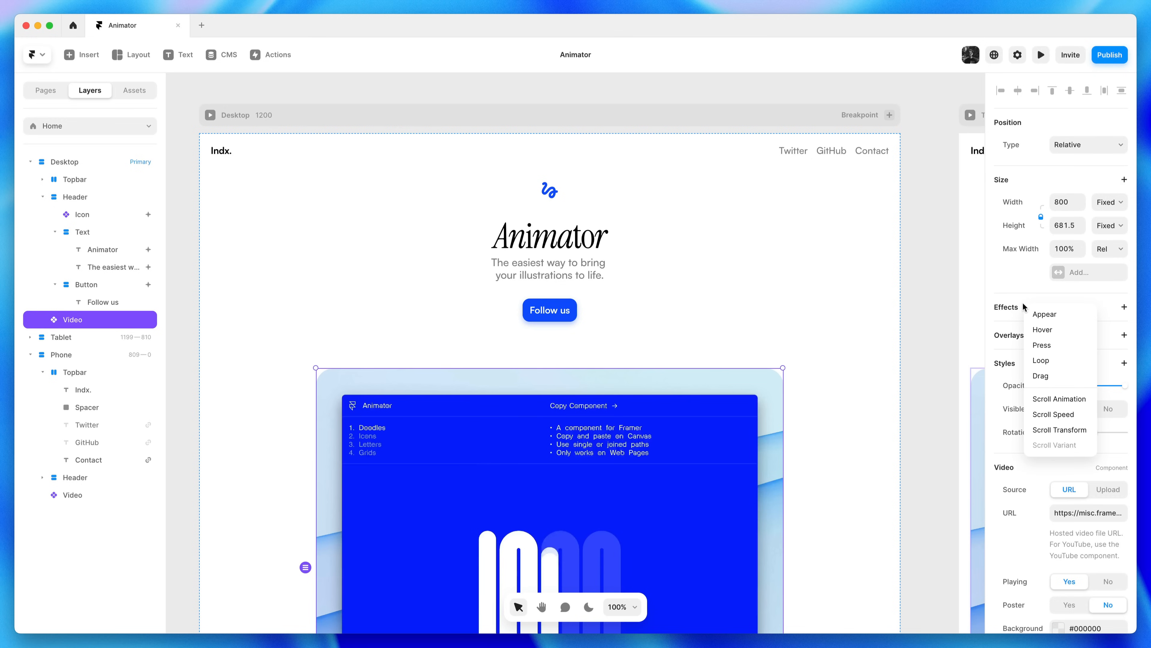
{"action": "left_click", "coordinate": [1067, 316]}
{"action": "left_click", "coordinate": [920, 406]}
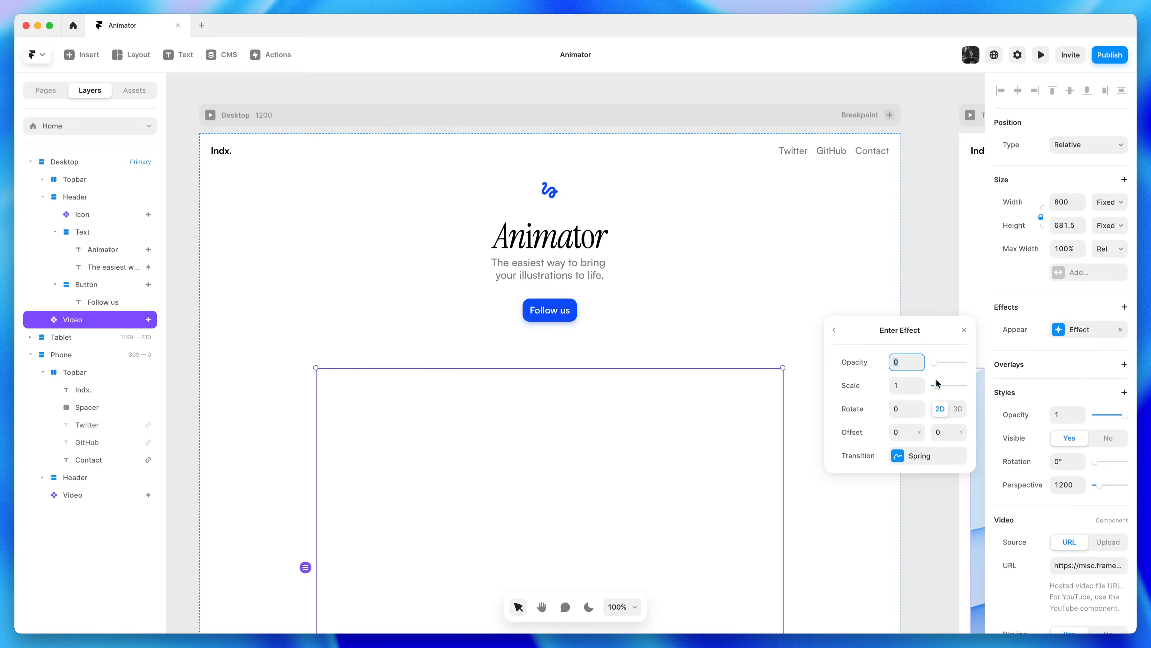
{"action": "left_click", "coordinate": [910, 381]}
{"action": "left_click", "coordinate": [925, 456]}
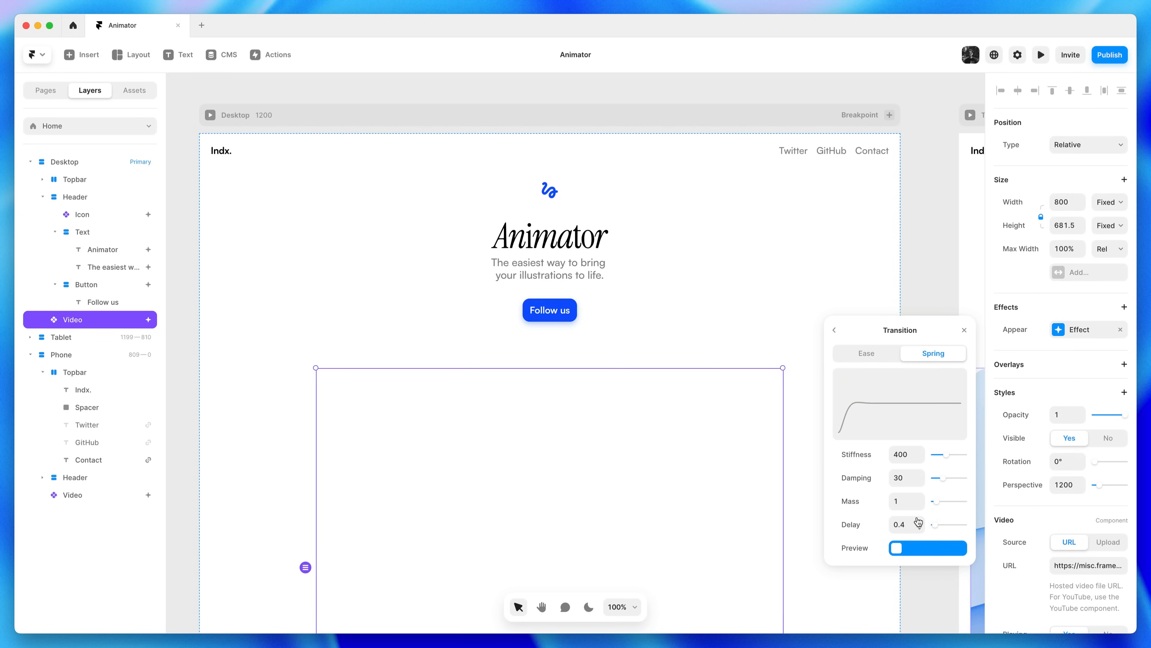
{"action": "left_click", "coordinate": [965, 330]}
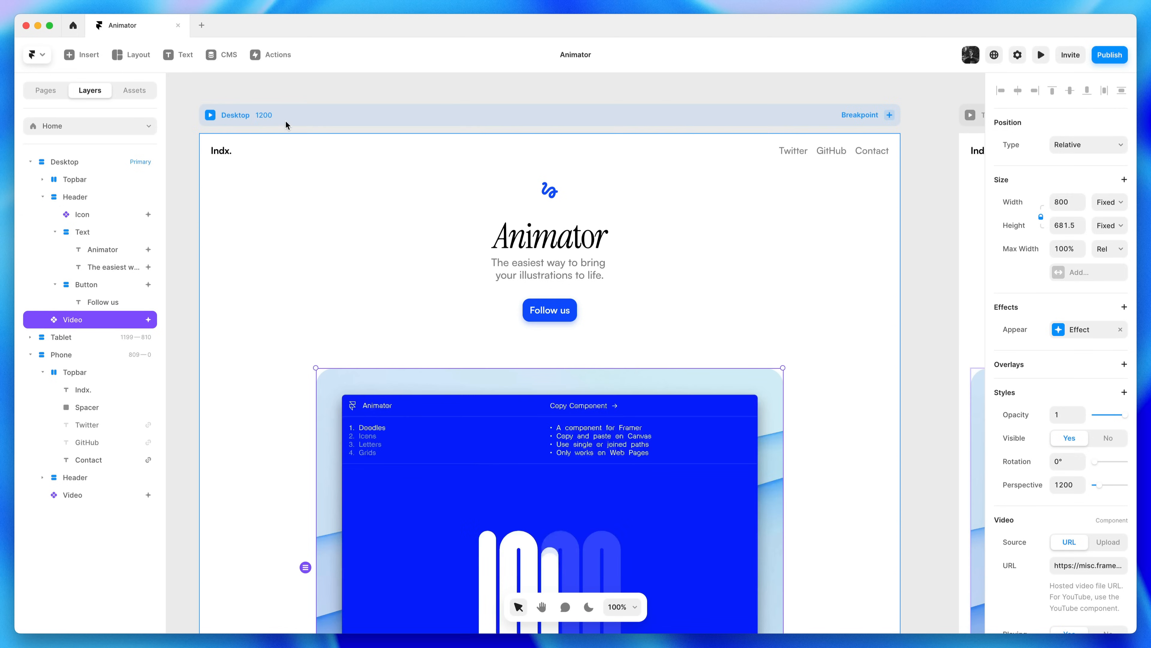
{"action": "left_click", "coordinate": [210, 114]}
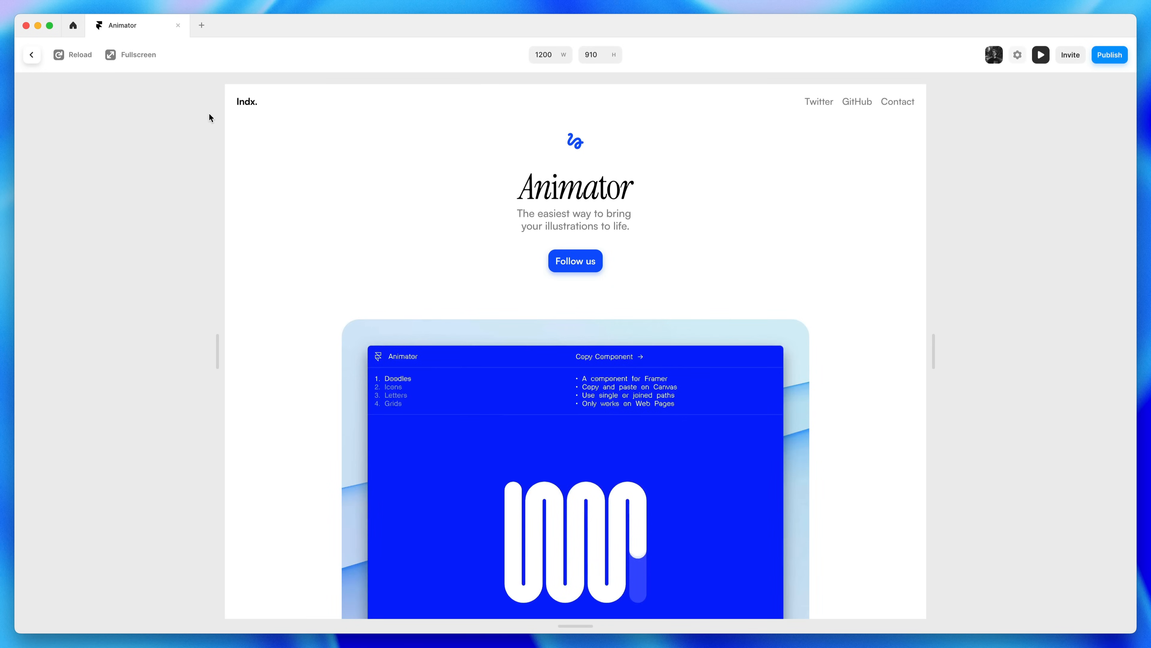
{"action": "left_click", "coordinate": [69, 58]}
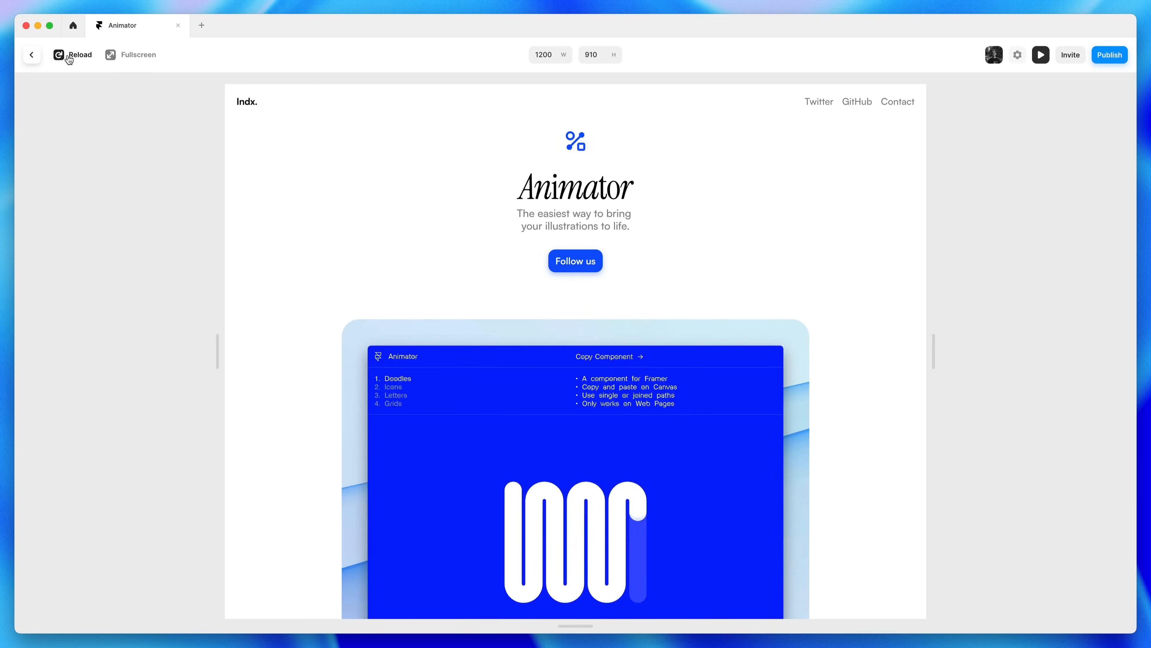
{"action": "left_click", "coordinate": [69, 58]}
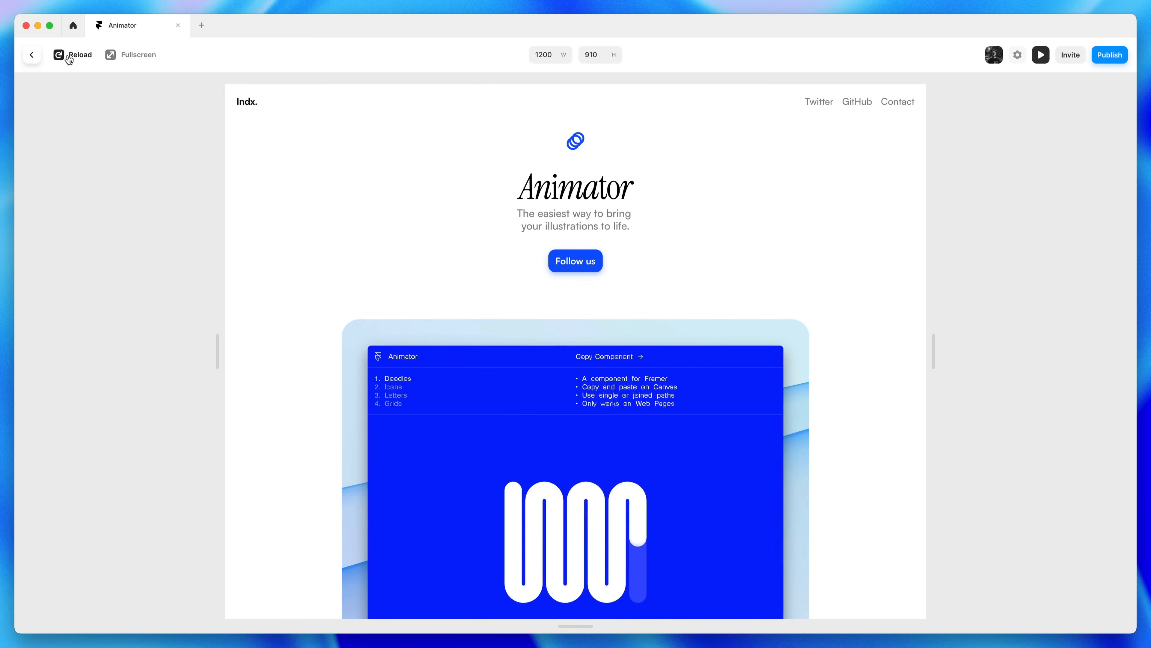
{"action": "left_click", "coordinate": [69, 59]}
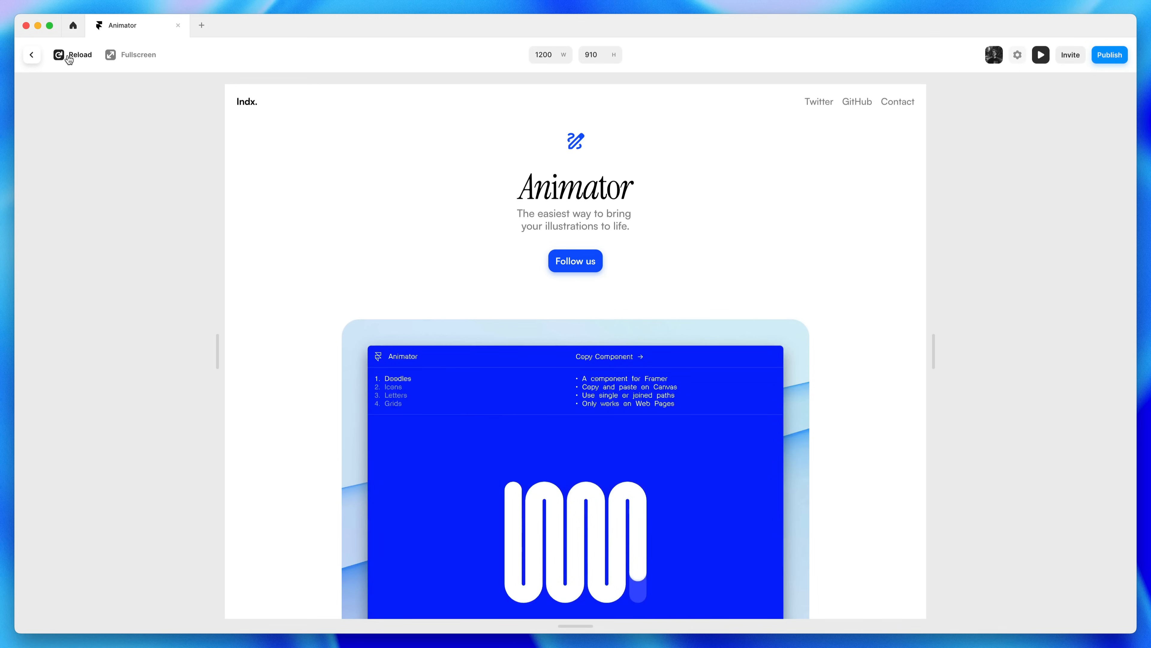
{"action": "left_click", "coordinate": [69, 59]}
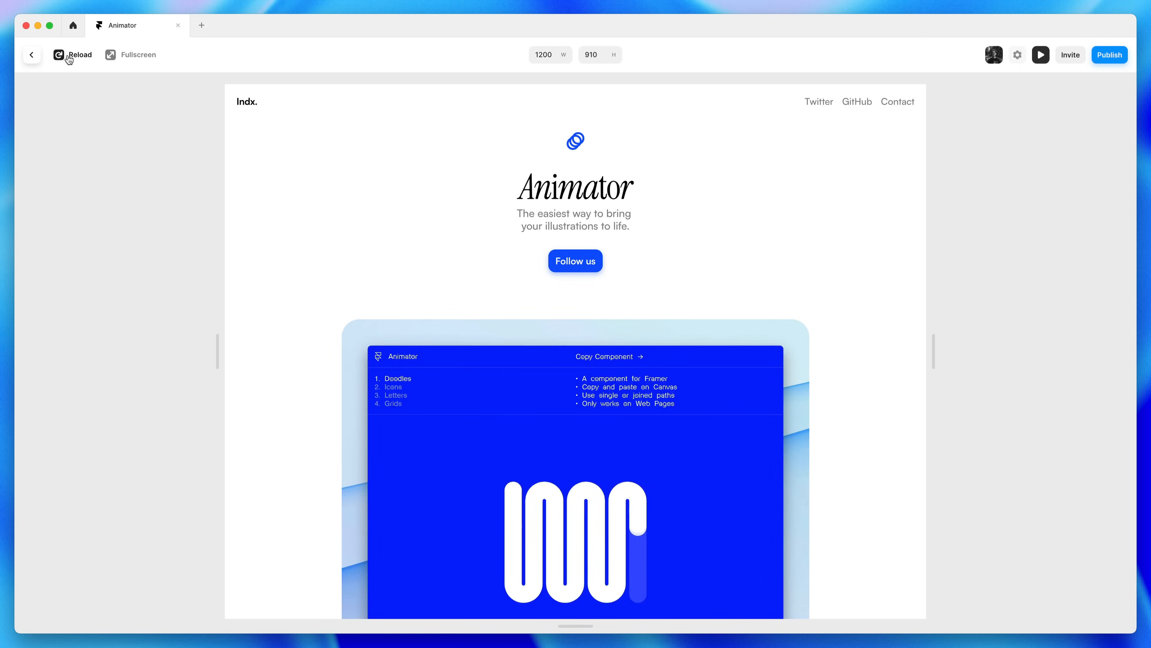
{"action": "left_click", "coordinate": [69, 58]}
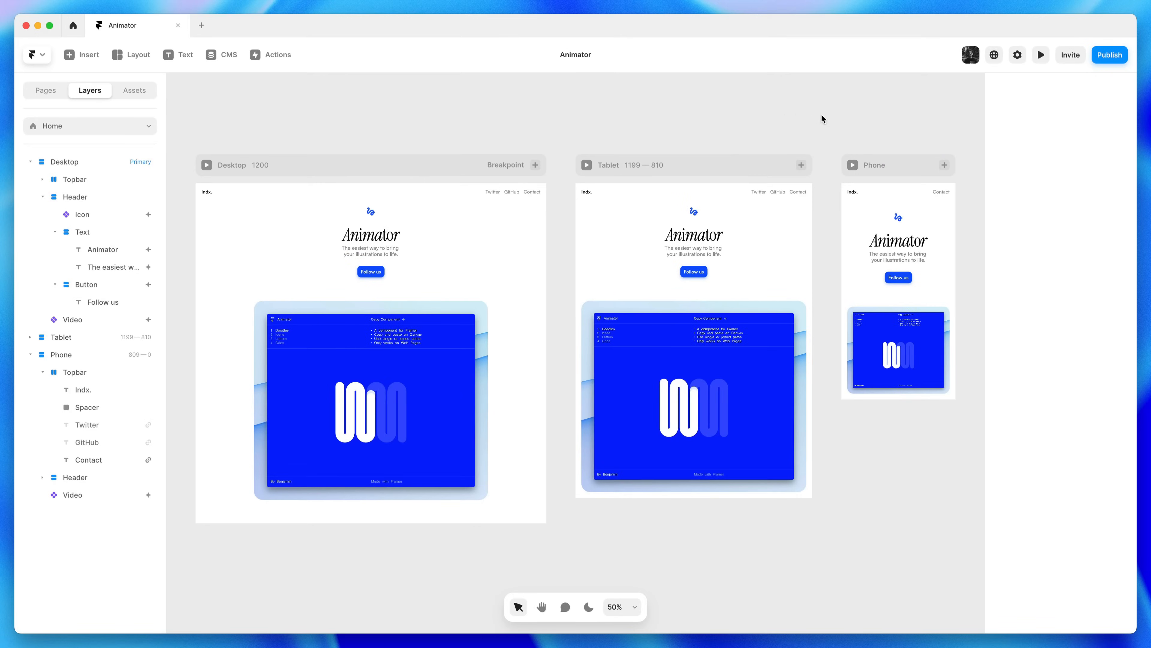
Publish to bold-tone-216815.framer.app and reload the live site in Chrome
{"action": "left_click", "coordinate": [1120, 57]}
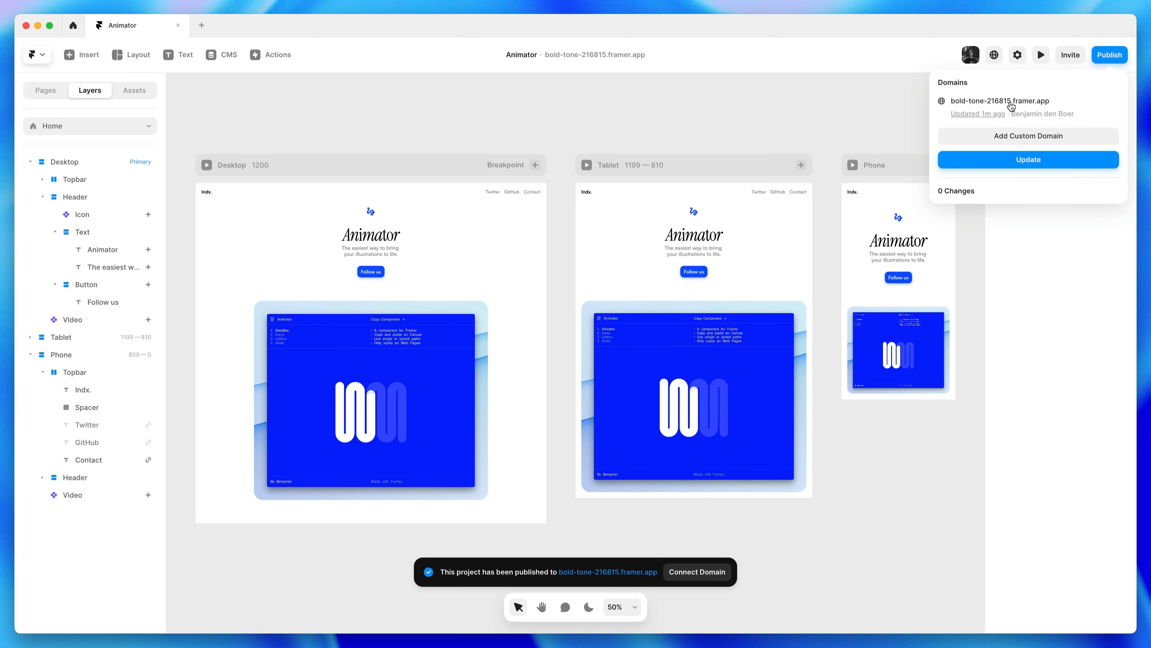
{"action": "left_click", "coordinate": [1021, 106]}
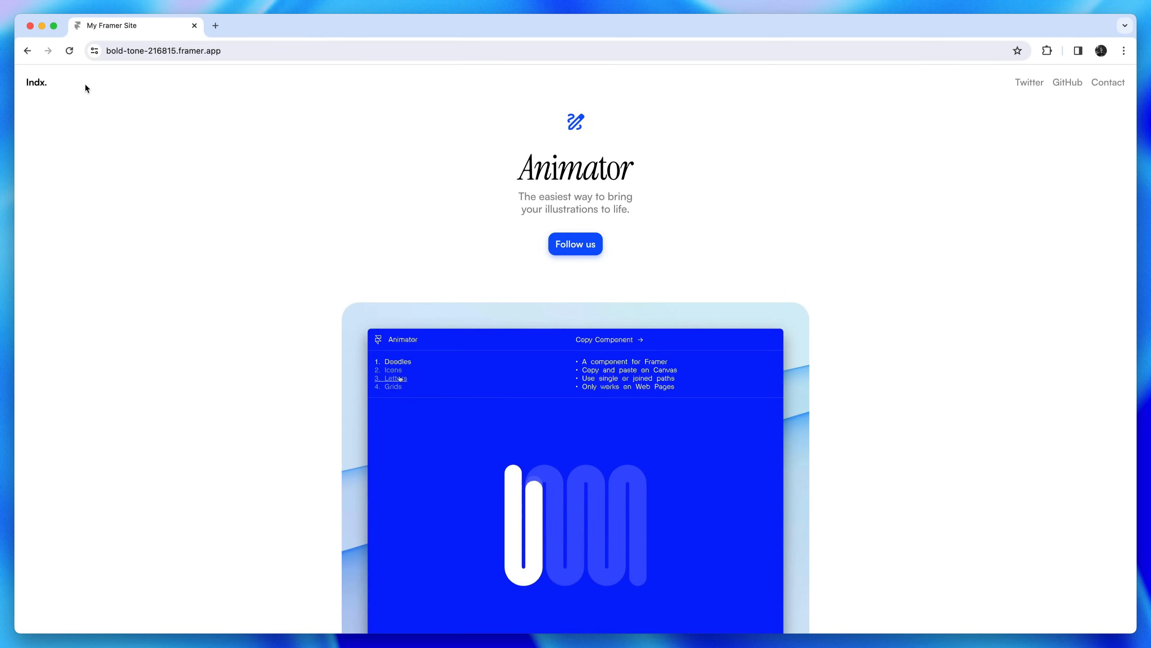
{"action": "left_click", "coordinate": [73, 55]}
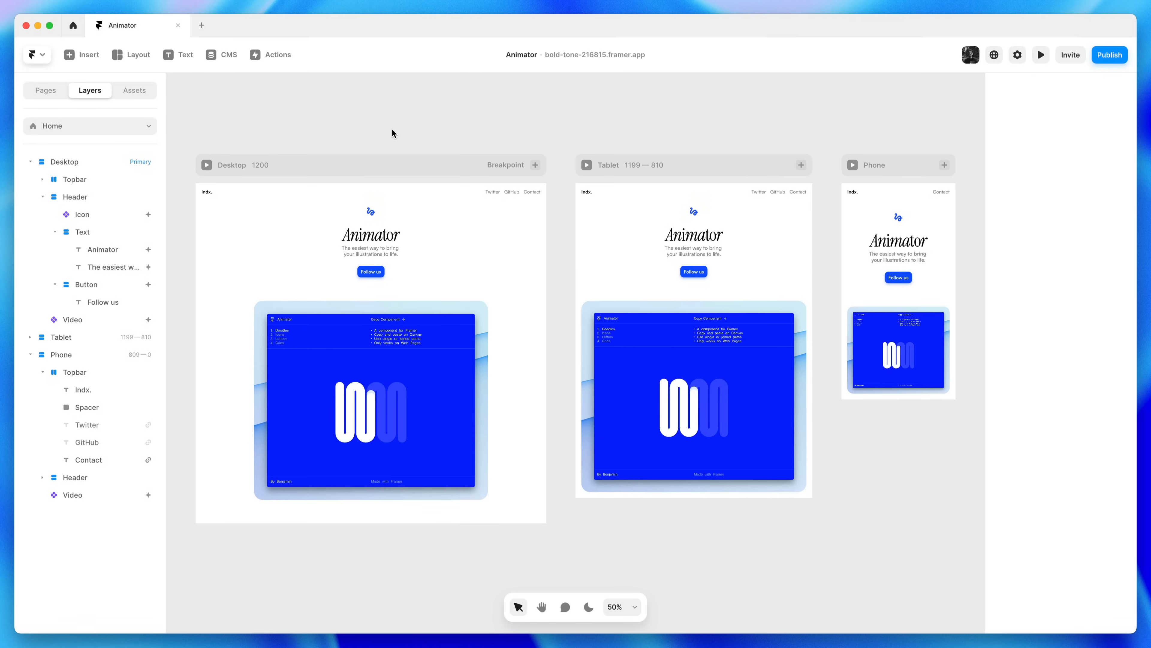
Set the heading and subtitle Text stack's overflow to Visible
{"action": "scroll", "coordinate": [347, 245], "scroll_direction": "up", "scroll_amount": 5}
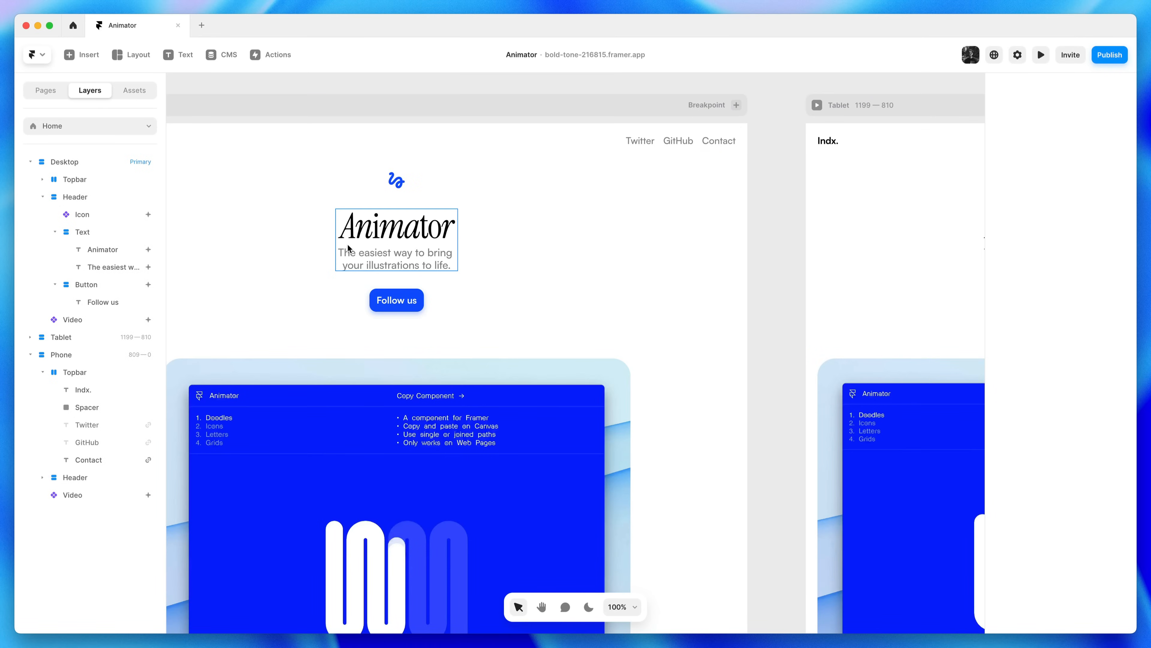
{"action": "left_click", "coordinate": [349, 249]}
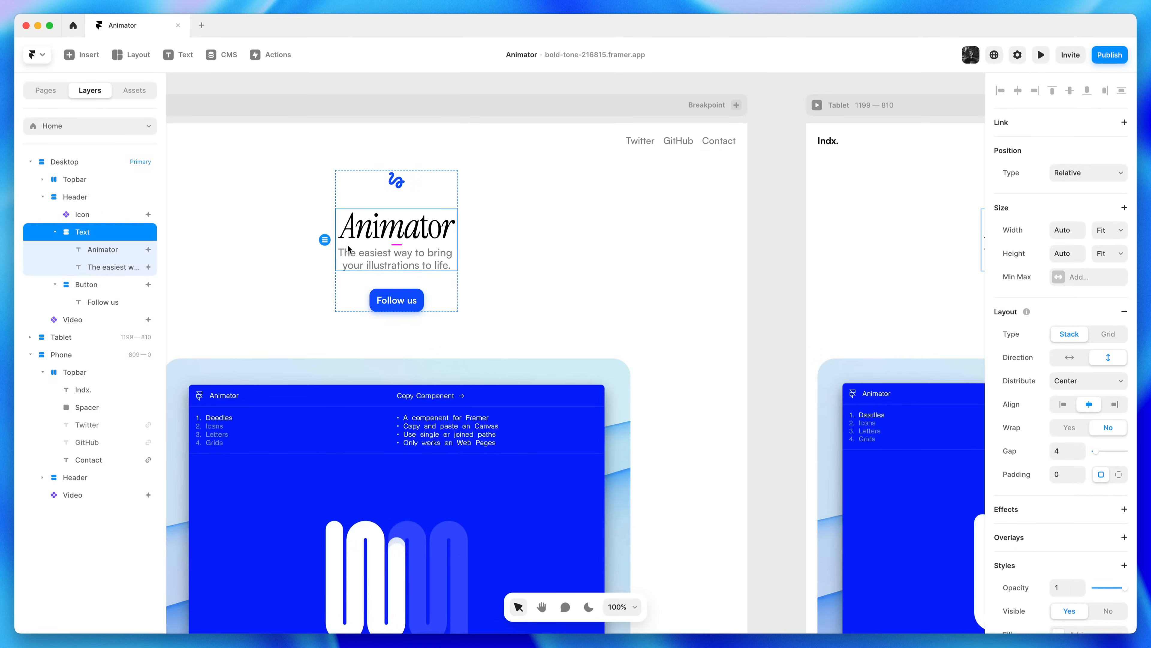
{"action": "scroll", "coordinate": [1028, 397], "scroll_direction": "down", "scroll_amount": 5}
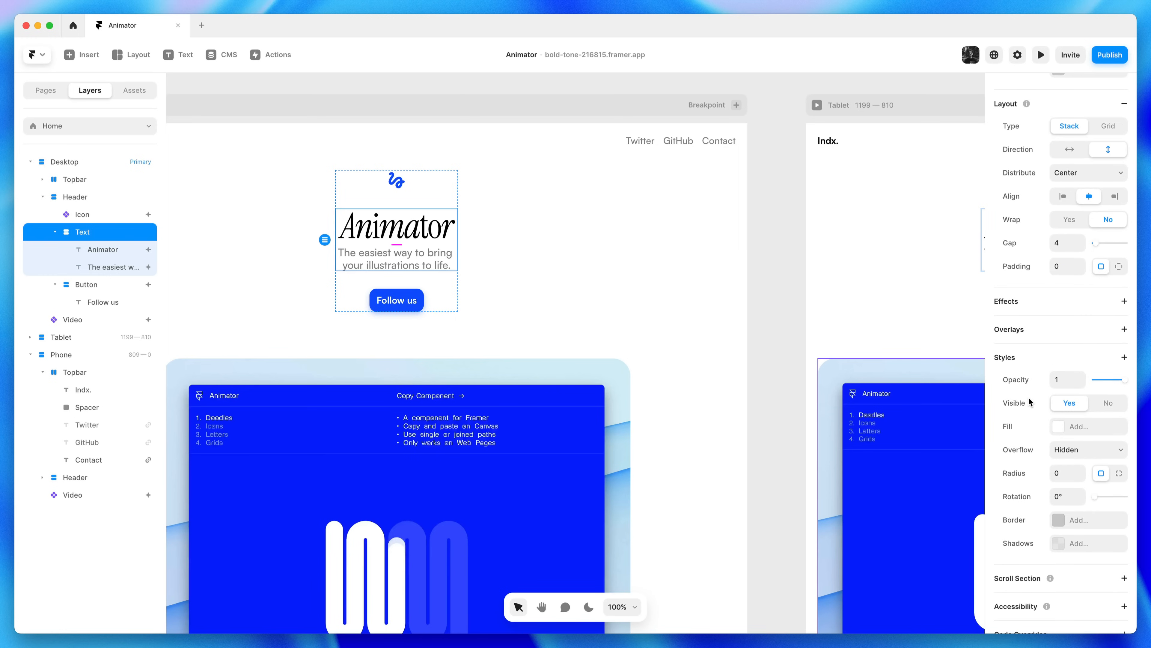
{"action": "left_click", "coordinate": [1064, 454]}
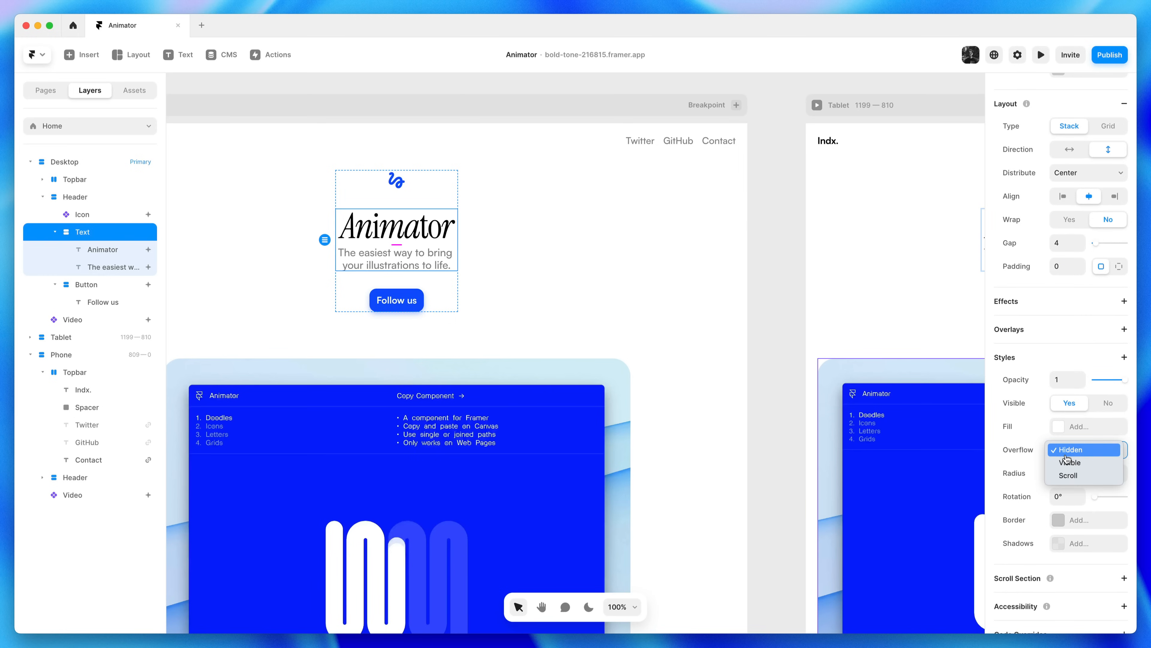
{"action": "left_click", "coordinate": [1071, 462]}
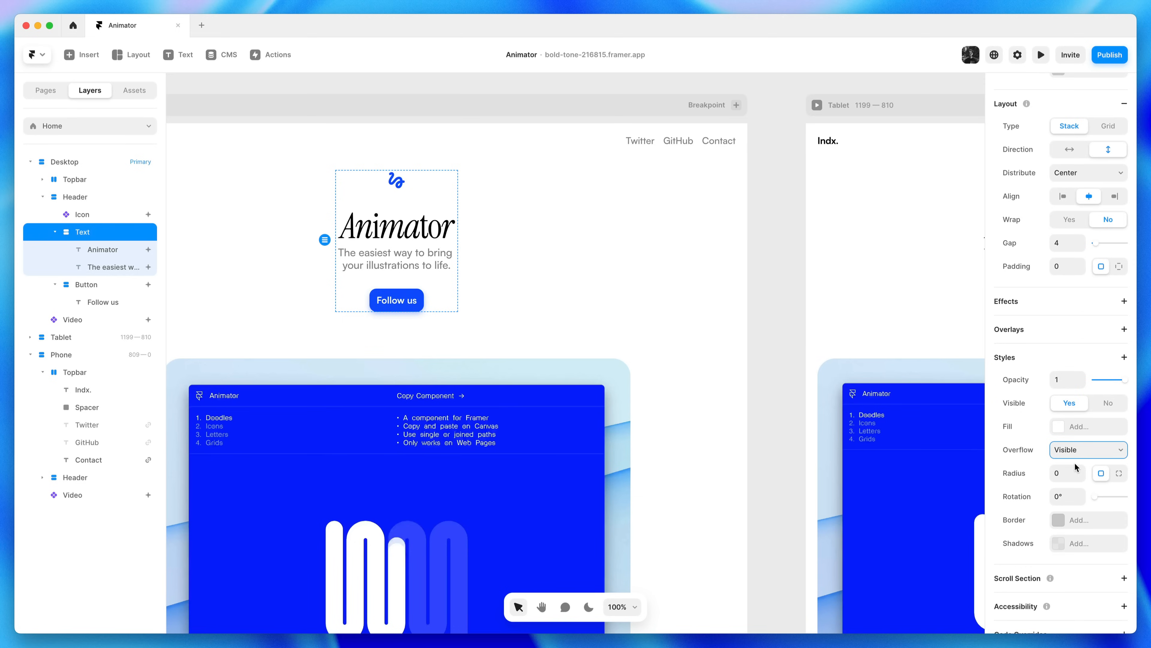
Deselect the stack and publish the update to the live site
{"action": "left_click", "coordinate": [774, 353]}
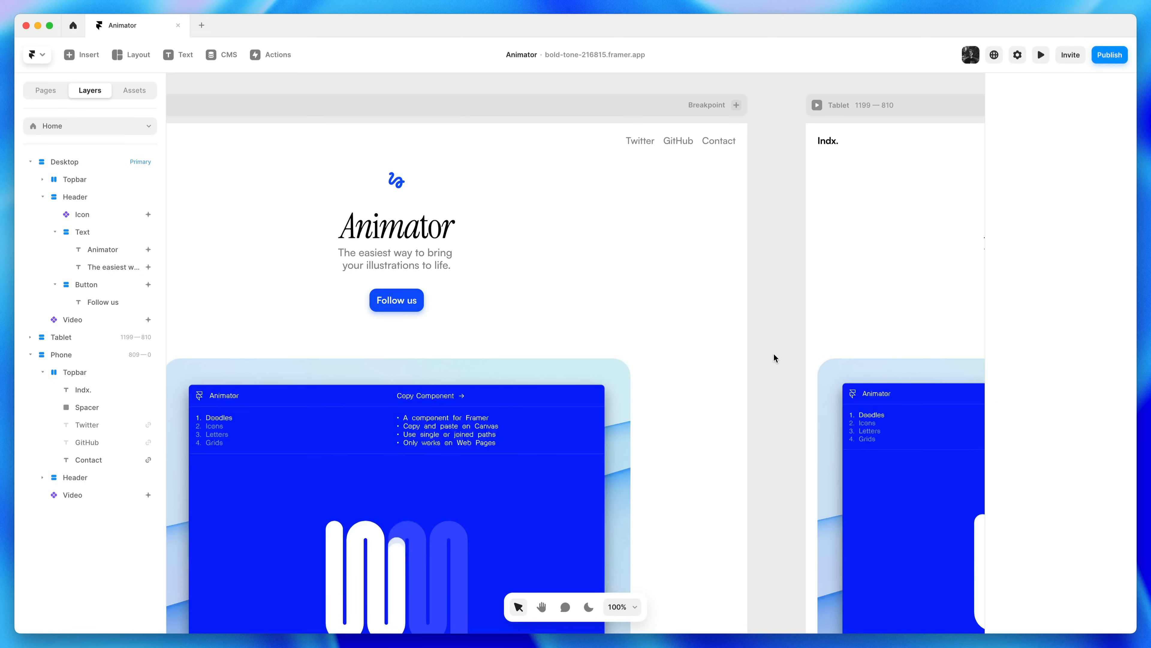
{"action": "left_click", "coordinate": [1105, 65]}
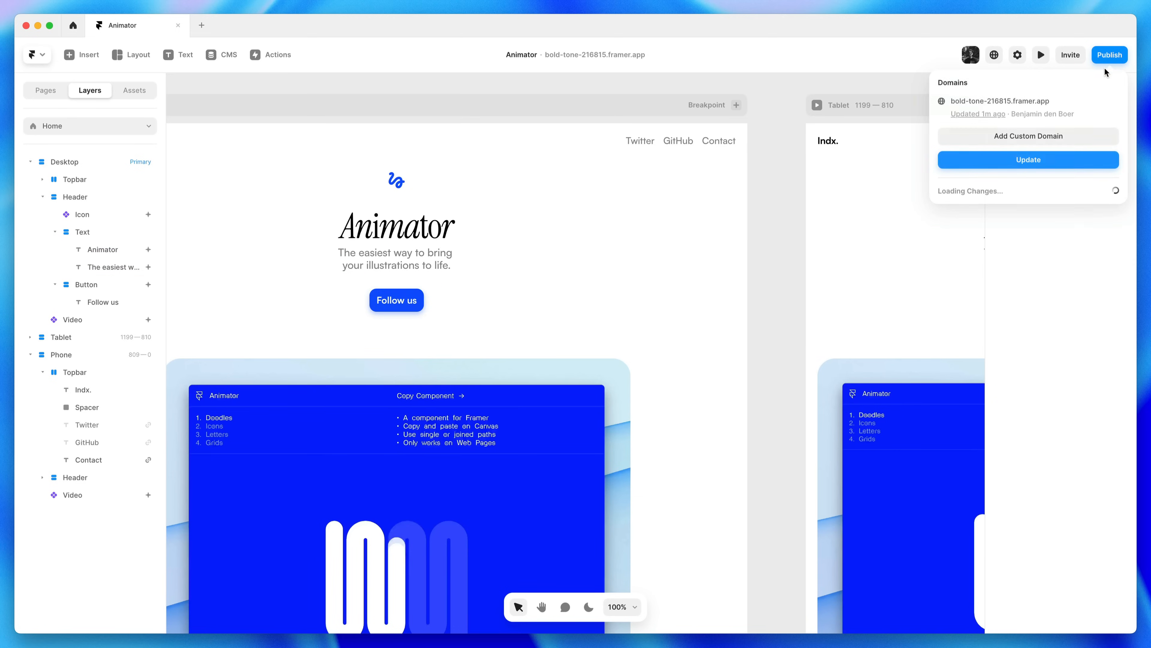
{"action": "left_click", "coordinate": [1074, 162]}
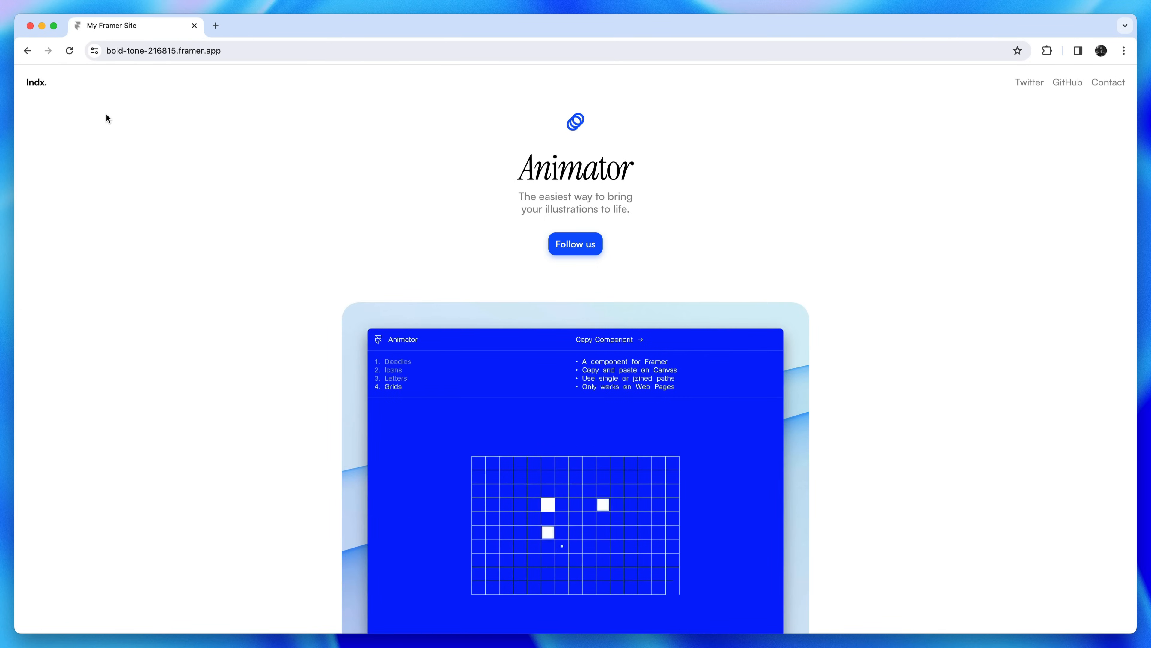
{"action": "left_click", "coordinate": [71, 53]}
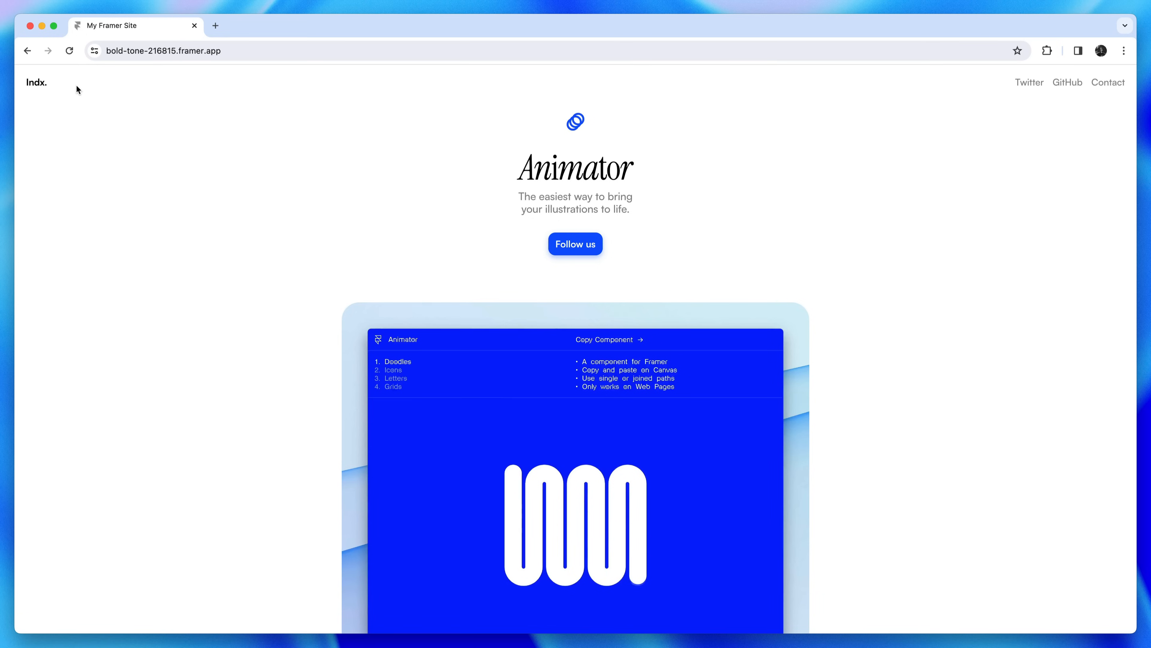
{"action": "left_click", "coordinate": [69, 51]}
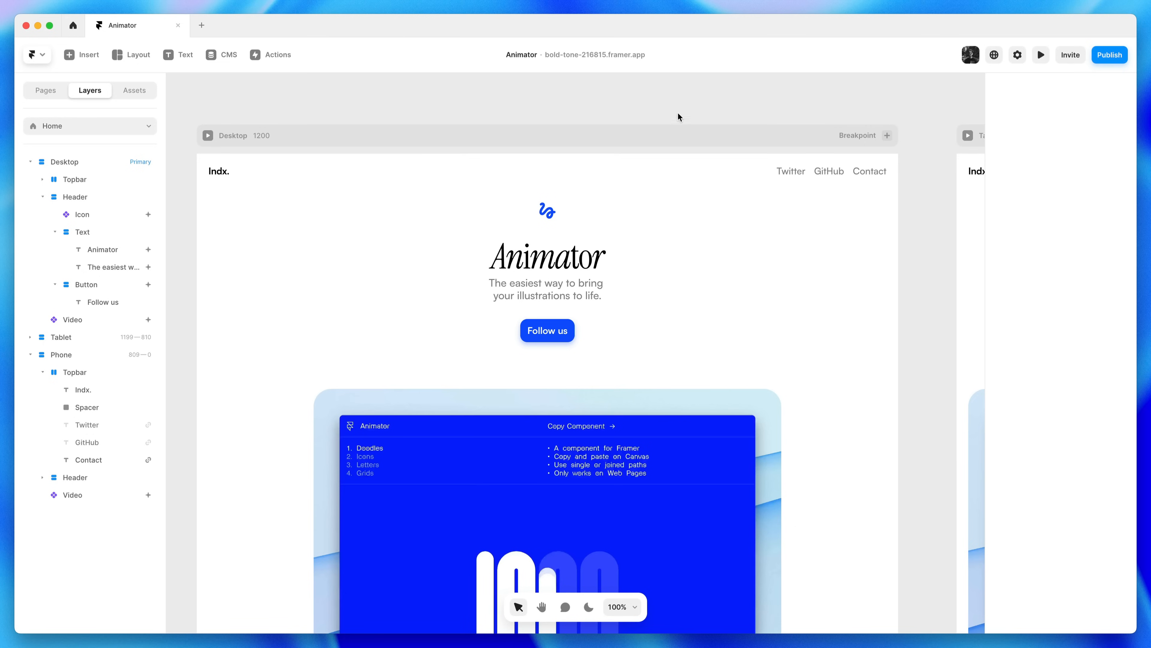
Link the Follow us button to twitter.com/framer, republish, and open the live site
{"action": "left_click", "coordinate": [571, 325]}
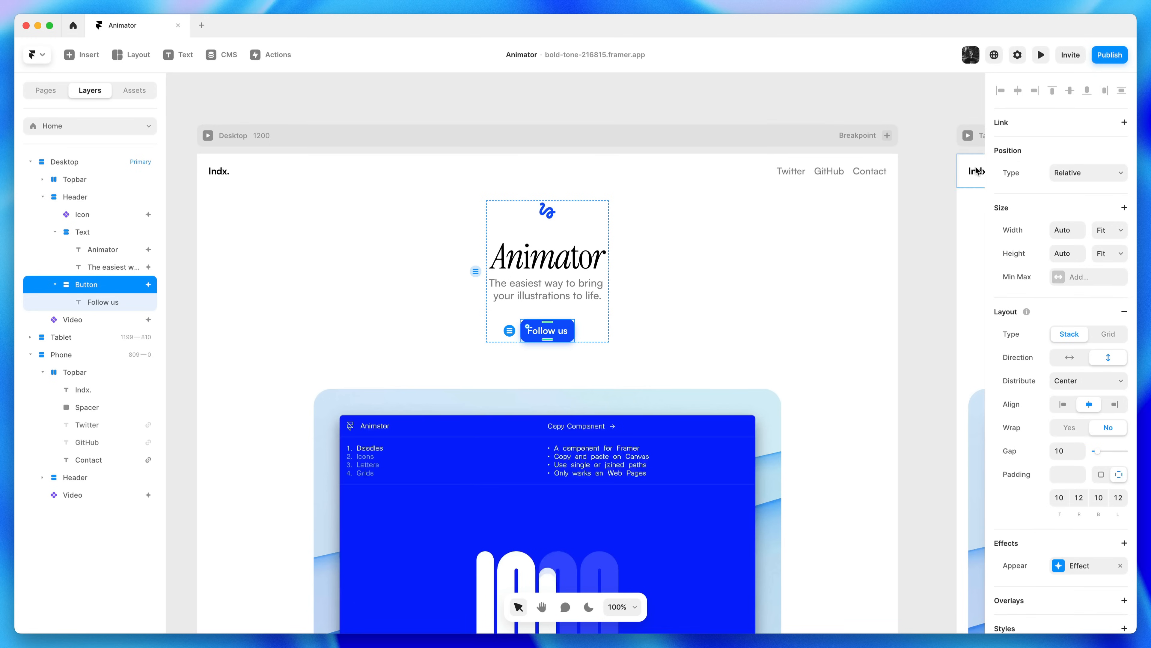
{"action": "left_click", "coordinate": [1021, 121]}
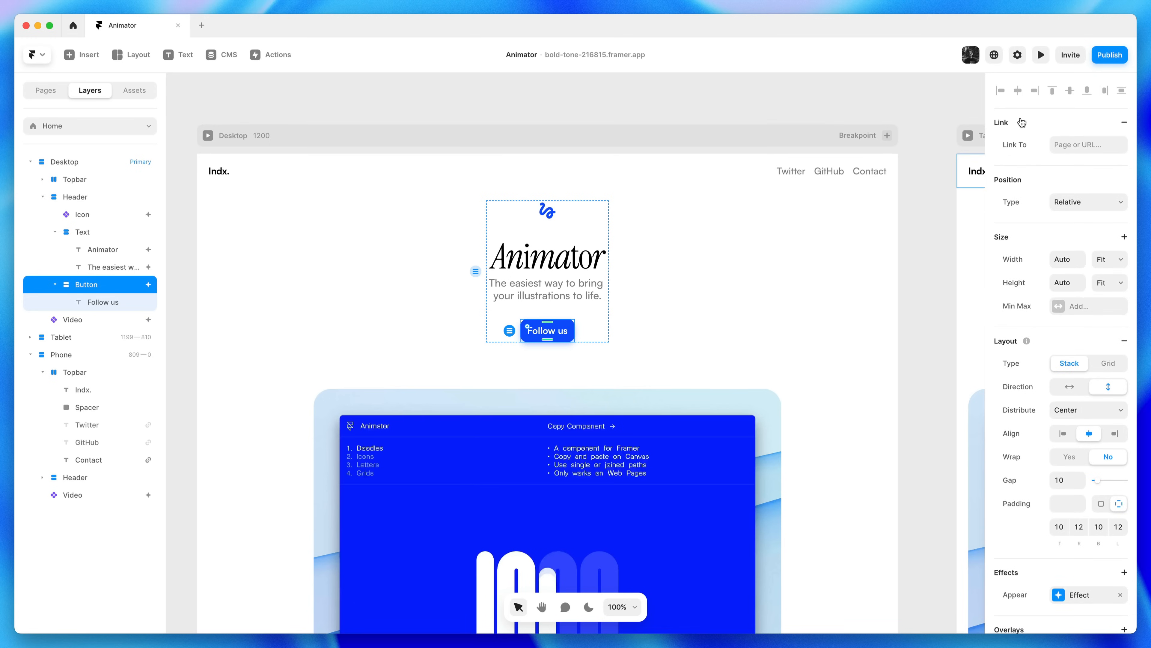
{"action": "left_click", "coordinate": [1060, 143]}
{"action": "type", "text": "twitter.com/framer"}
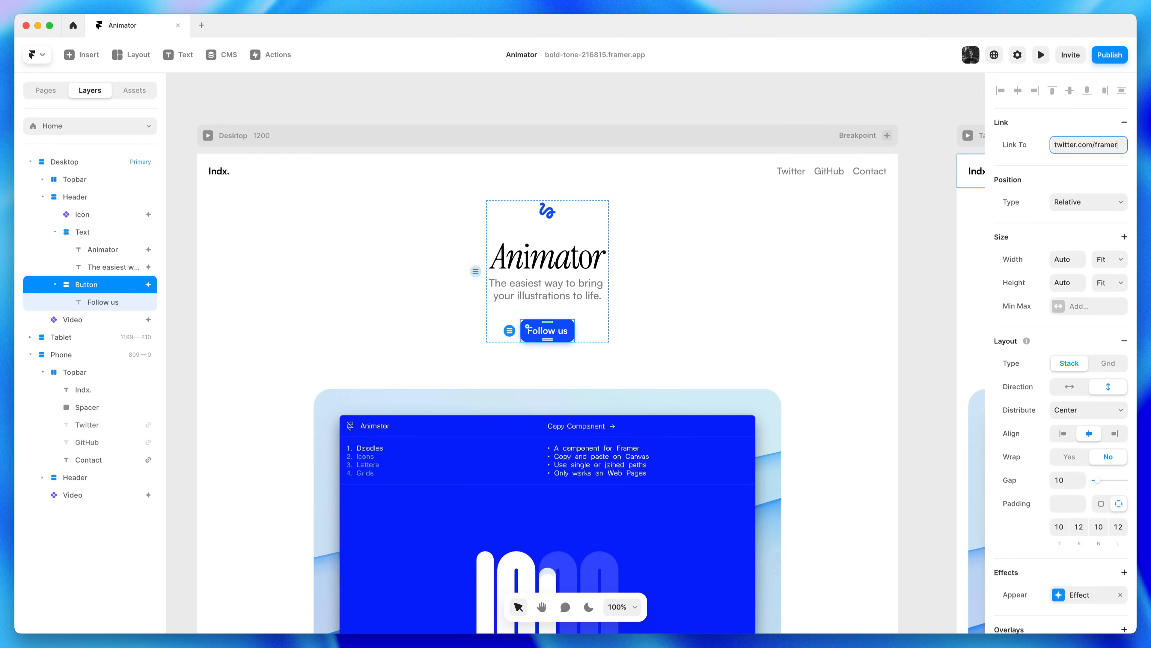
{"action": "key", "text": "Return"}
{"action": "left_click", "coordinate": [1106, 61]}
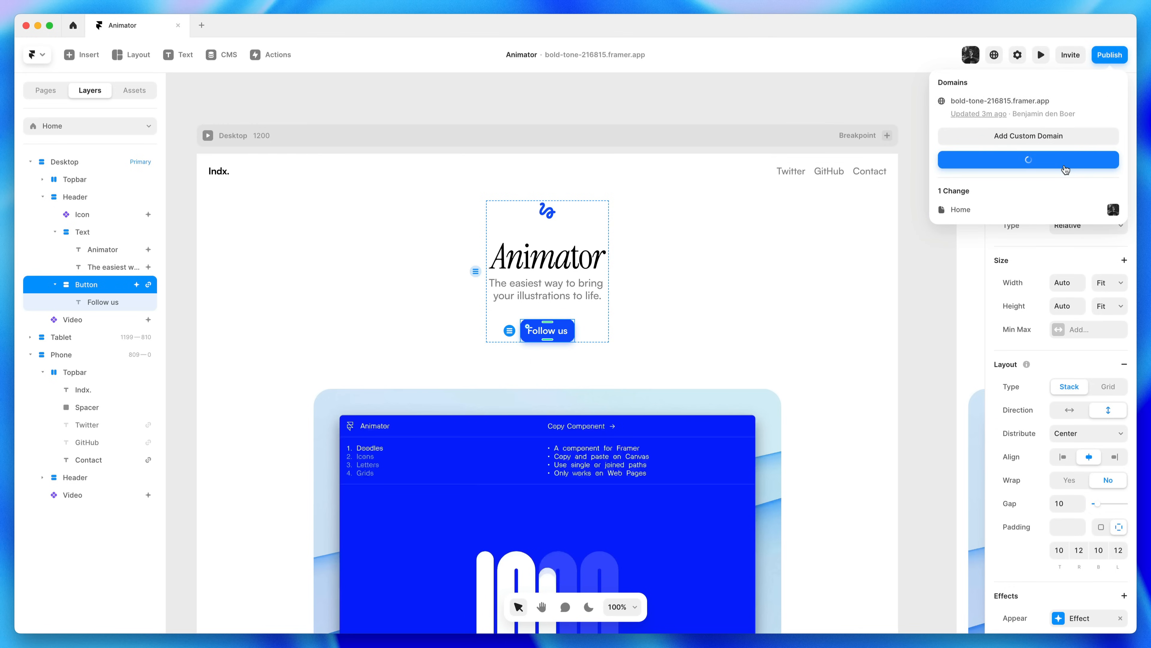
{"action": "left_click", "coordinate": [1065, 170]}
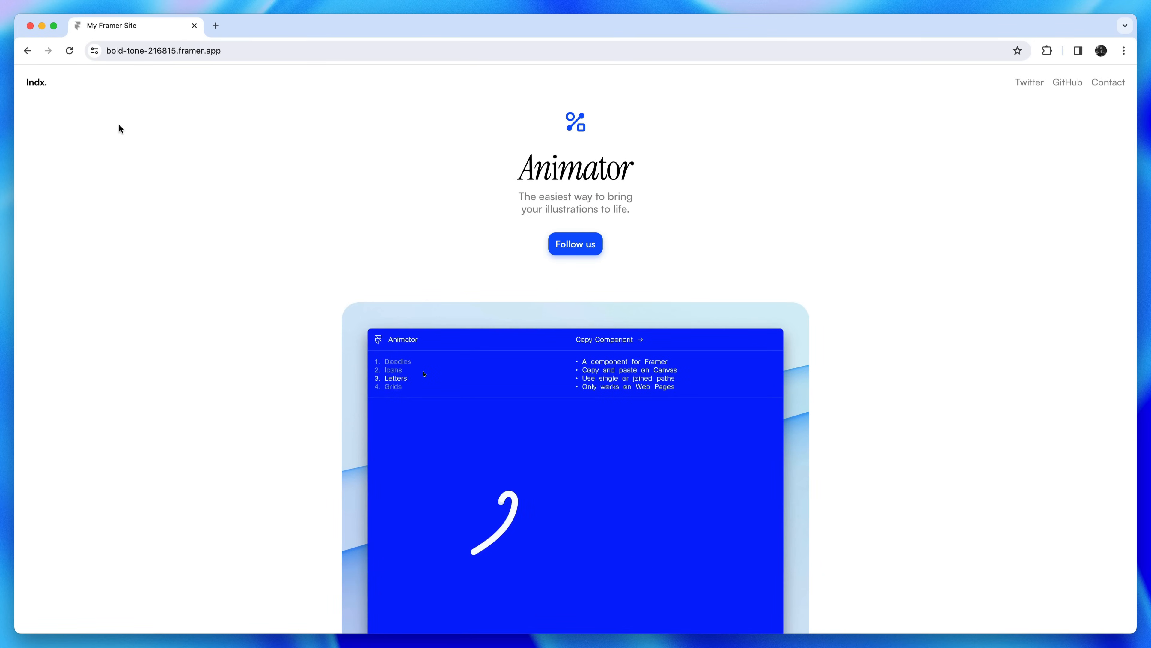
{"action": "left_click", "coordinate": [70, 50]}
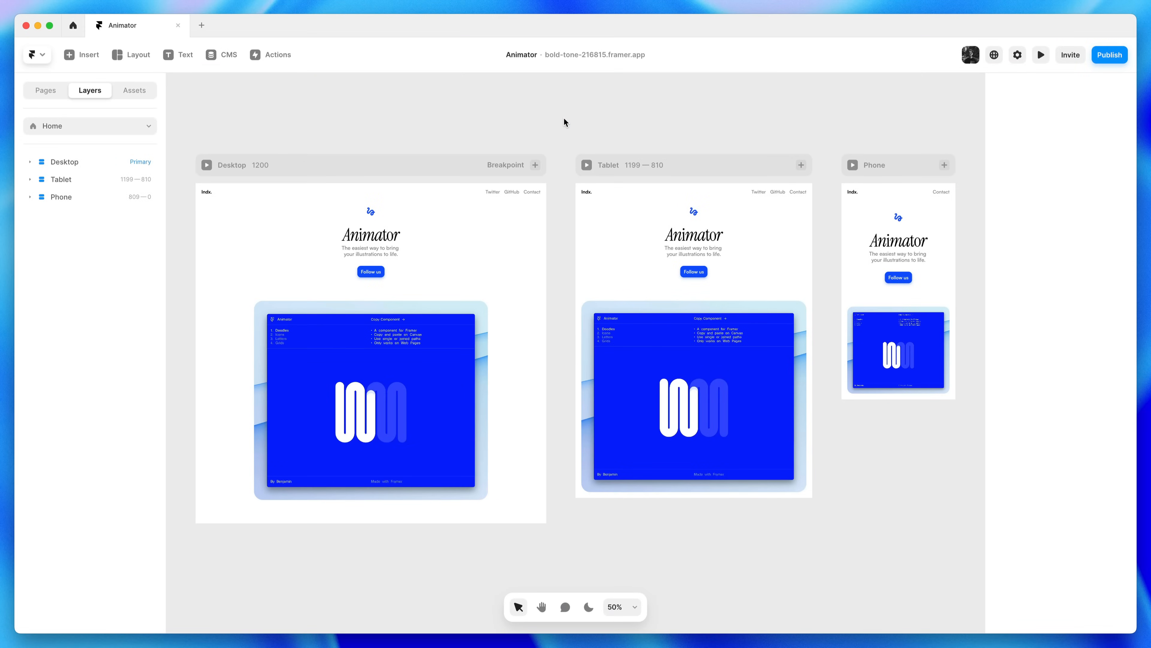
Colour the Animator heading with the blue Accent swatch
{"action": "left_click_drag", "start_coordinate": [186, 150], "coordinate": [568, 419]}
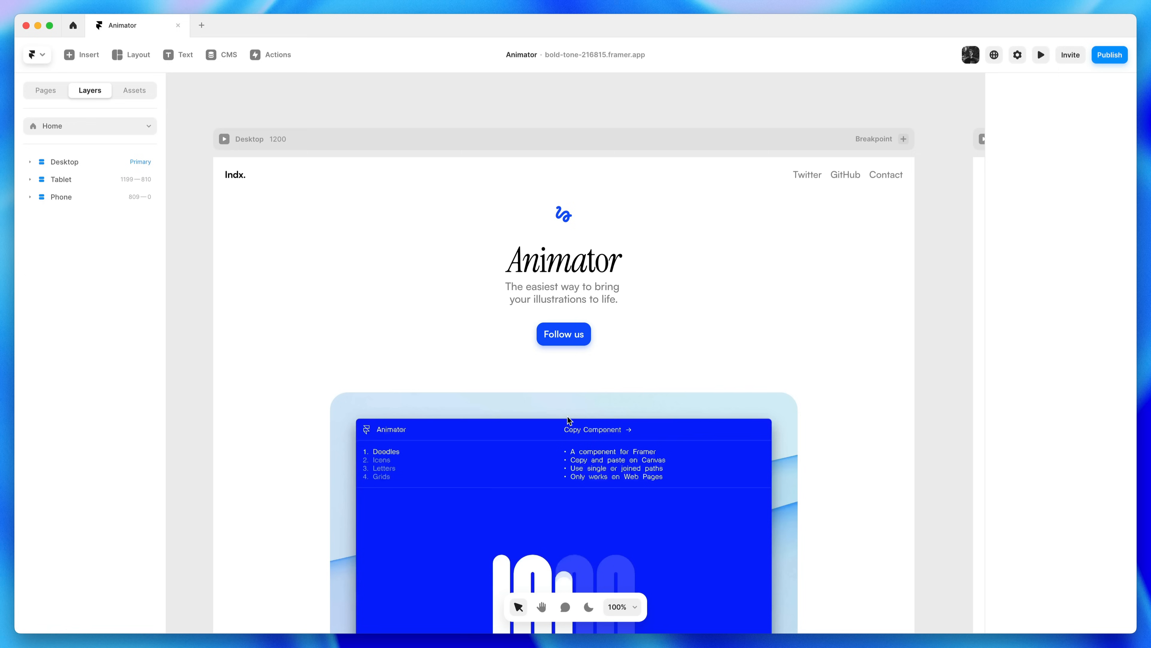
{"action": "left_click", "coordinate": [591, 267]}
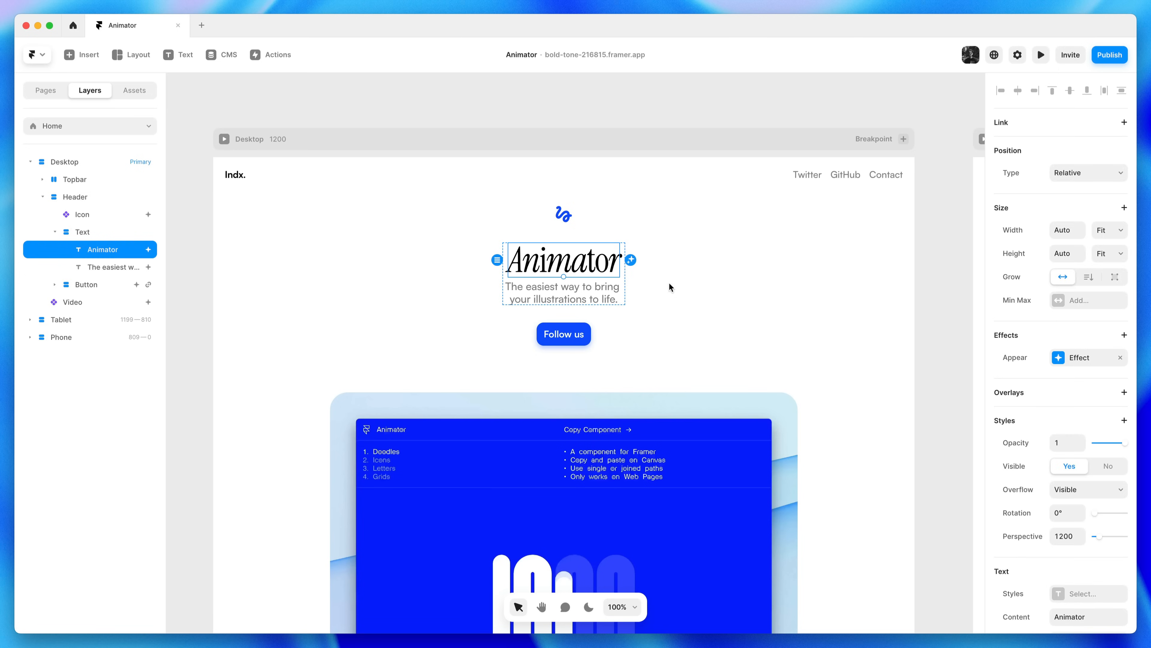
{"action": "scroll", "coordinate": [1048, 429], "scroll_direction": "down", "scroll_amount": 7}
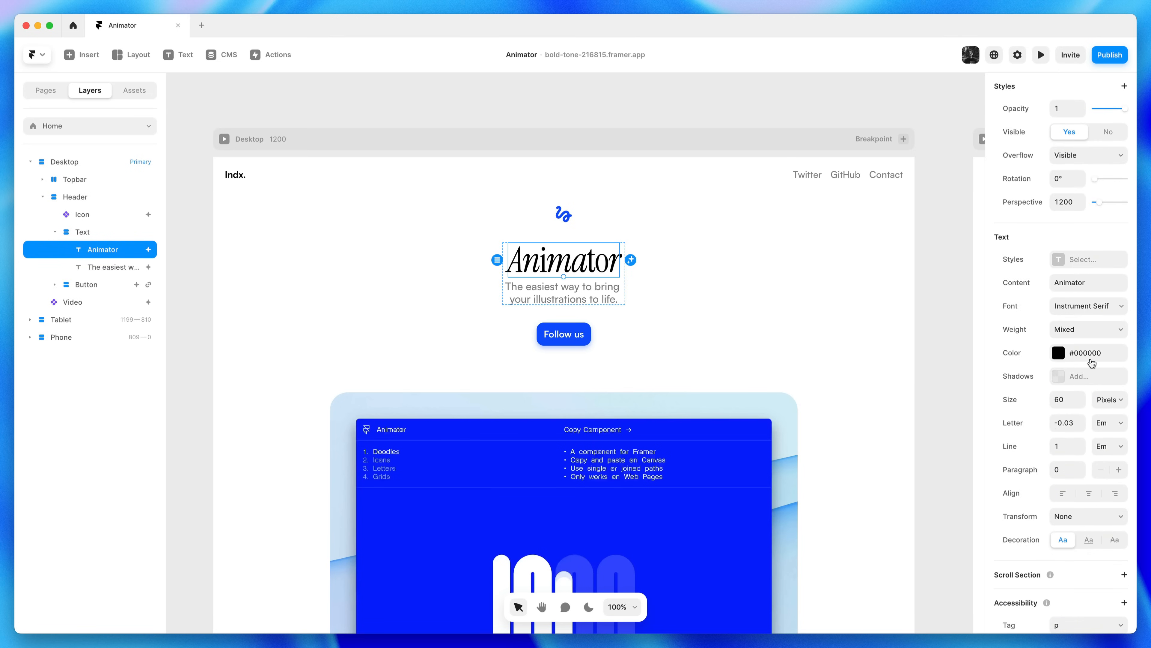
{"action": "left_click", "coordinate": [1092, 359]}
{"action": "left_click", "coordinate": [886, 599]}
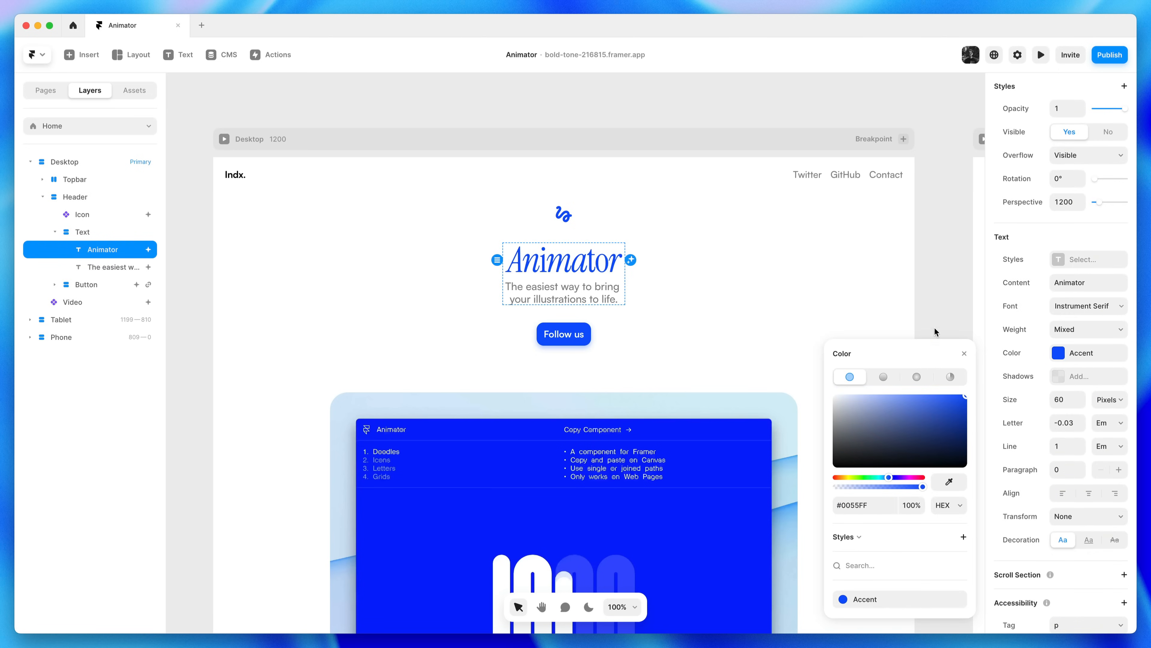
{"action": "left_click", "coordinate": [937, 318]}
Set the video's width to Fill so it spans the Desktop frame
{"action": "left_click", "coordinate": [773, 426]}
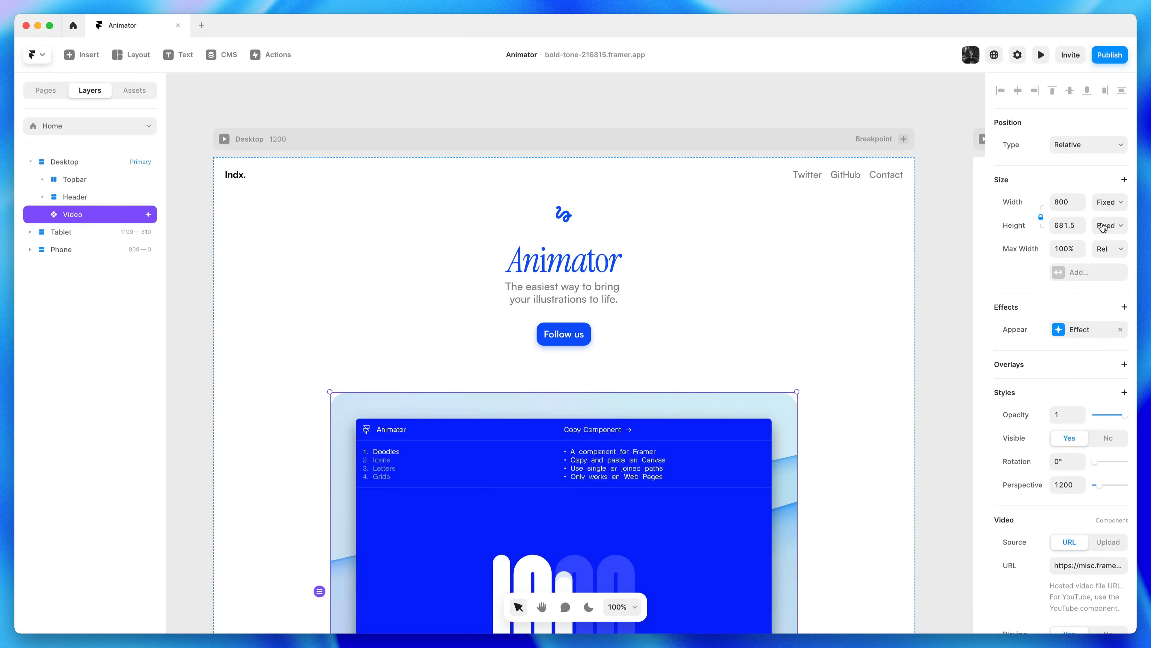
{"action": "left_click", "coordinate": [1110, 211]}
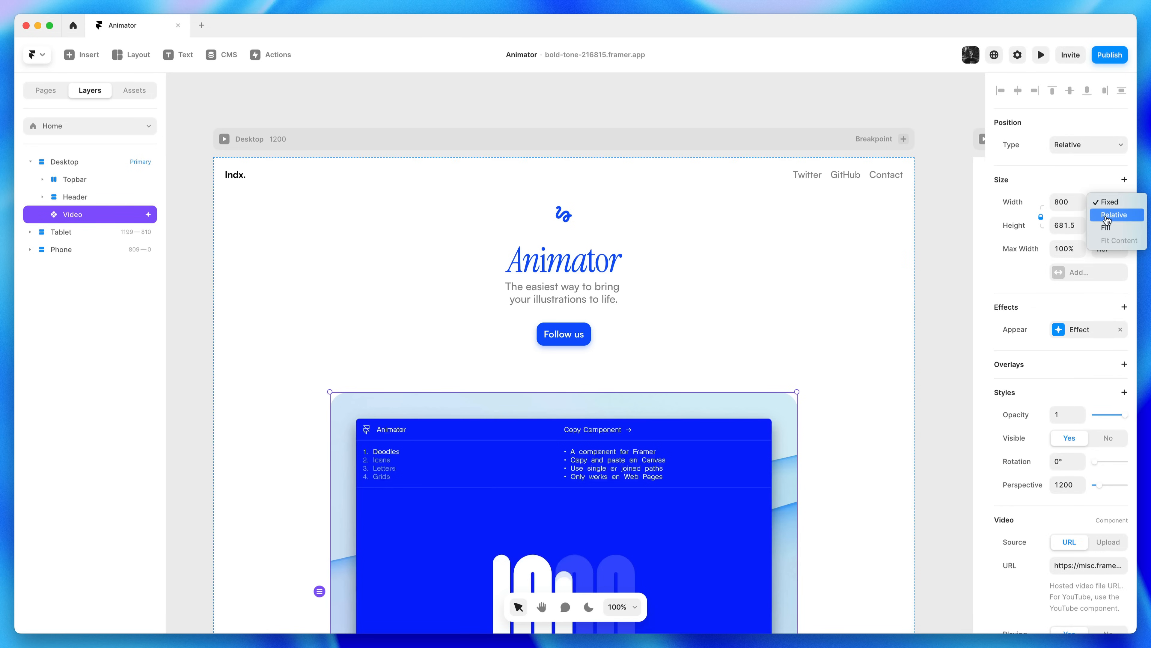
{"action": "left_click", "coordinate": [1127, 232]}
{"action": "left_click", "coordinate": [944, 267]}
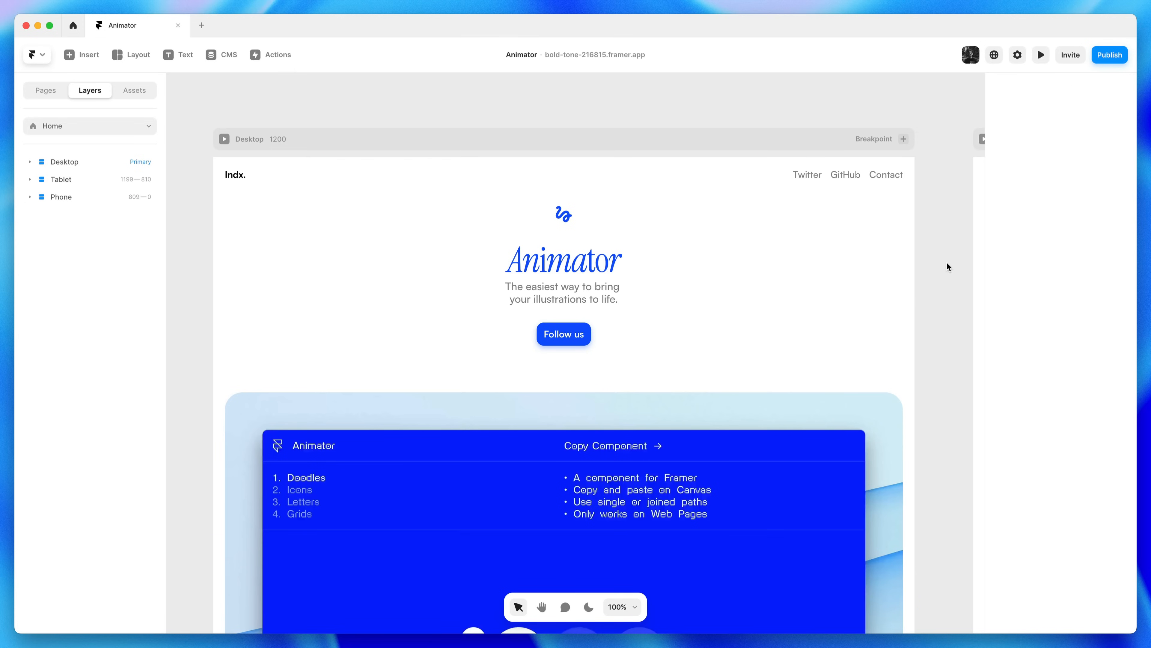
{"action": "key", "text": "super+minus"}
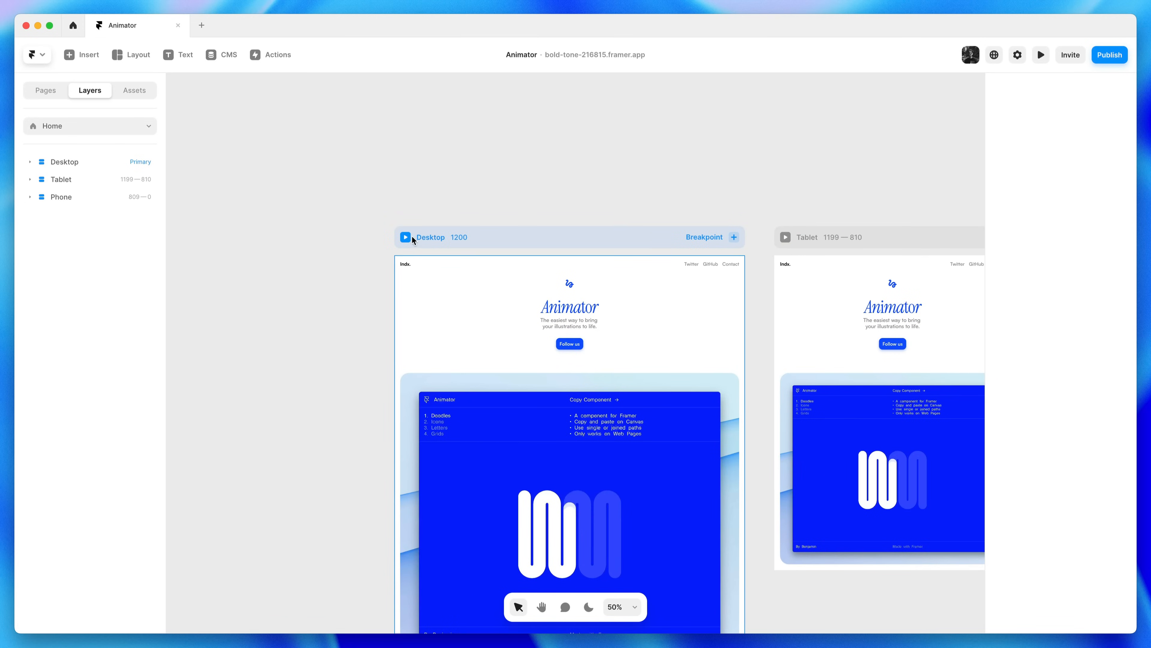
Preview the Desktop page and reload it with Cmd+R to replay the appear animations
{"action": "left_click", "coordinate": [406, 237]}
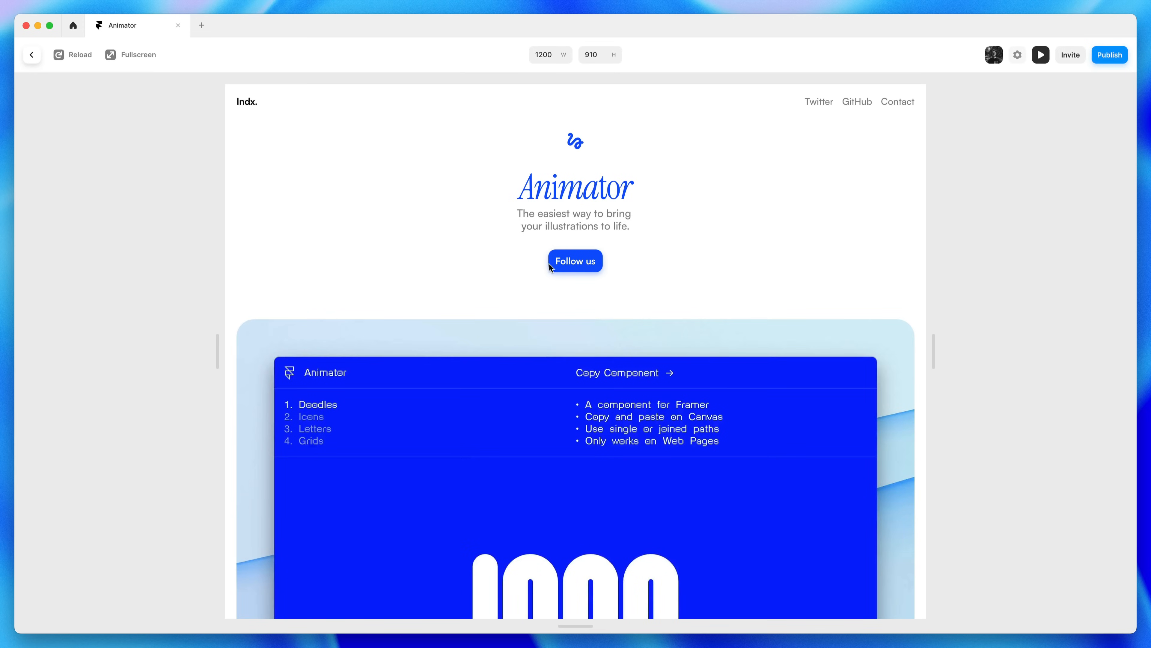
{"action": "scroll", "coordinate": [764, 250], "scroll_direction": "down", "scroll_amount": 1}
{"action": "scroll", "coordinate": [764, 249], "scroll_direction": "up", "scroll_amount": 1}
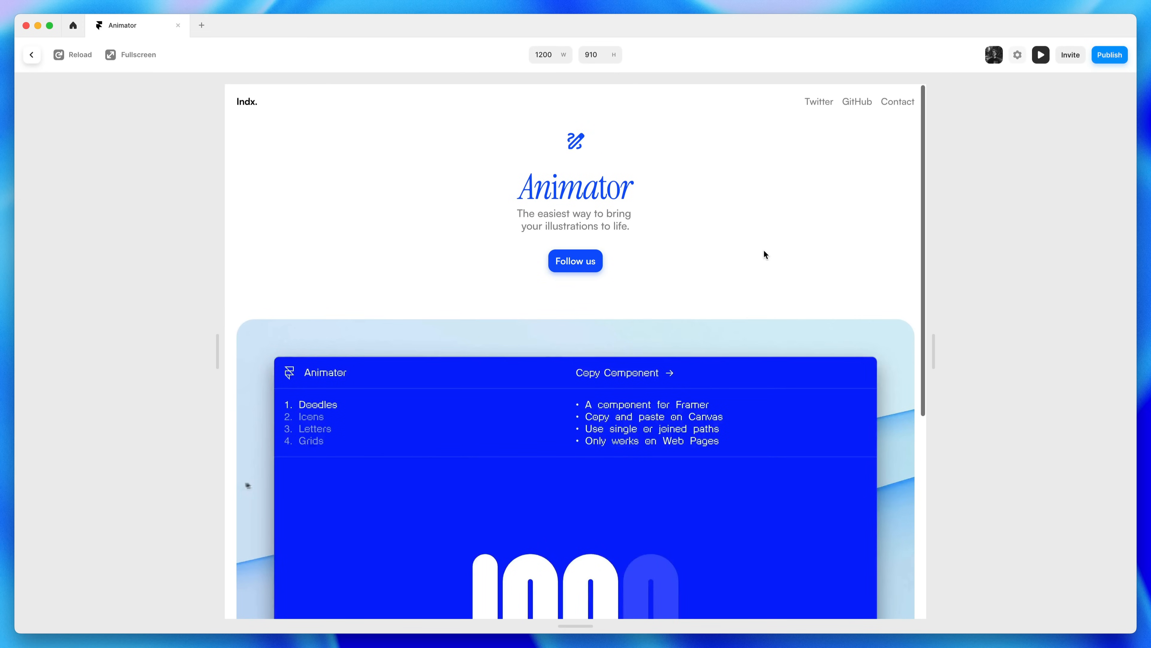
{"action": "key", "text": "super+r"}
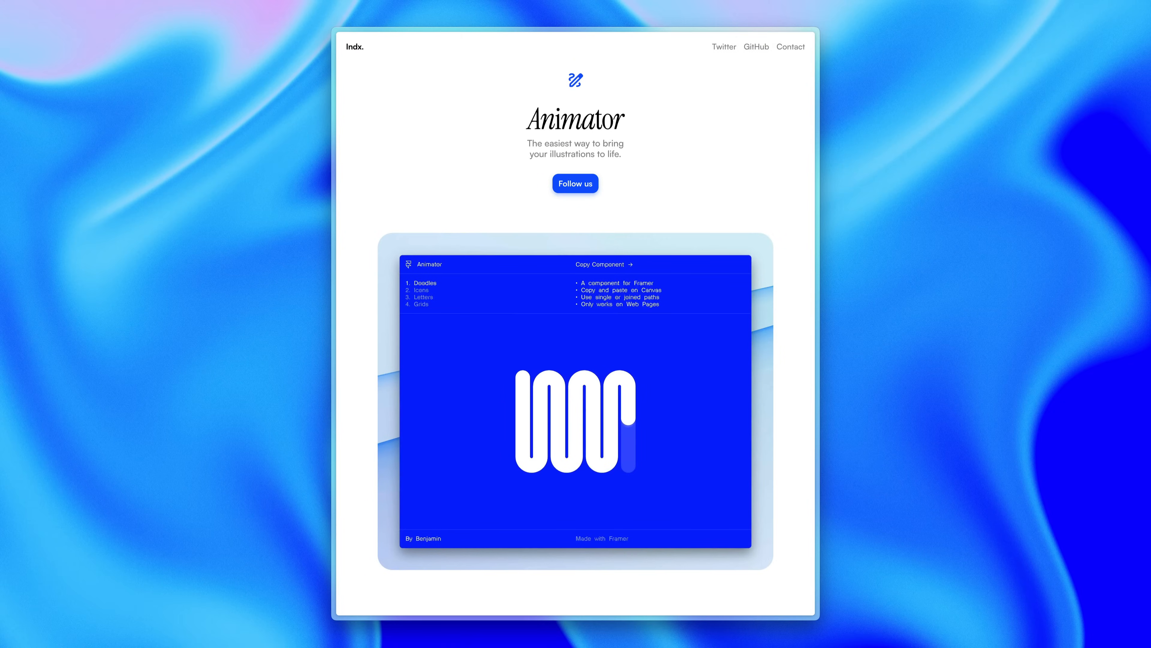
Switch the Animator demo to the Icons animation, then to Letters
{"action": "left_click", "coordinate": [426, 292]}
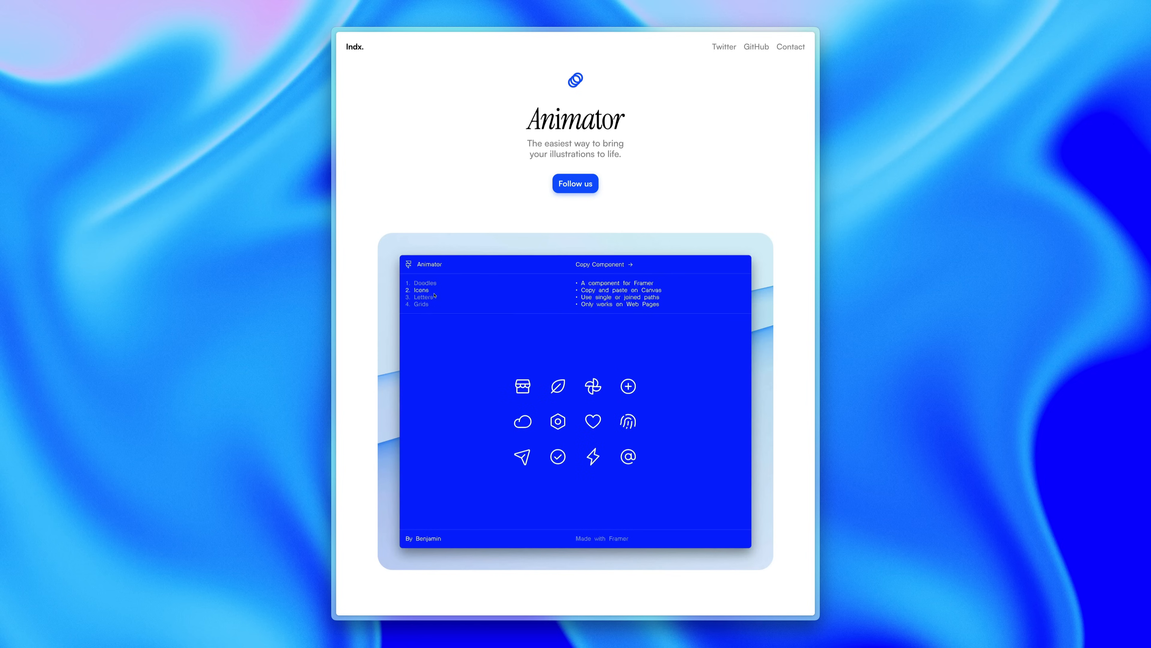
{"action": "left_click", "coordinate": [424, 297]}
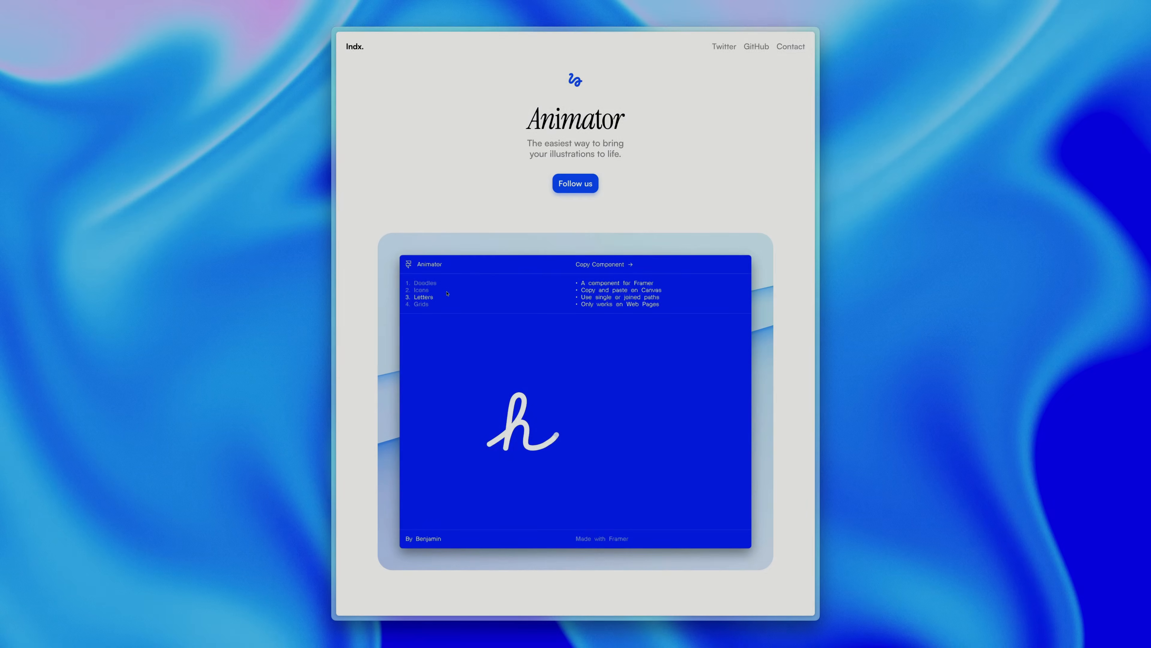